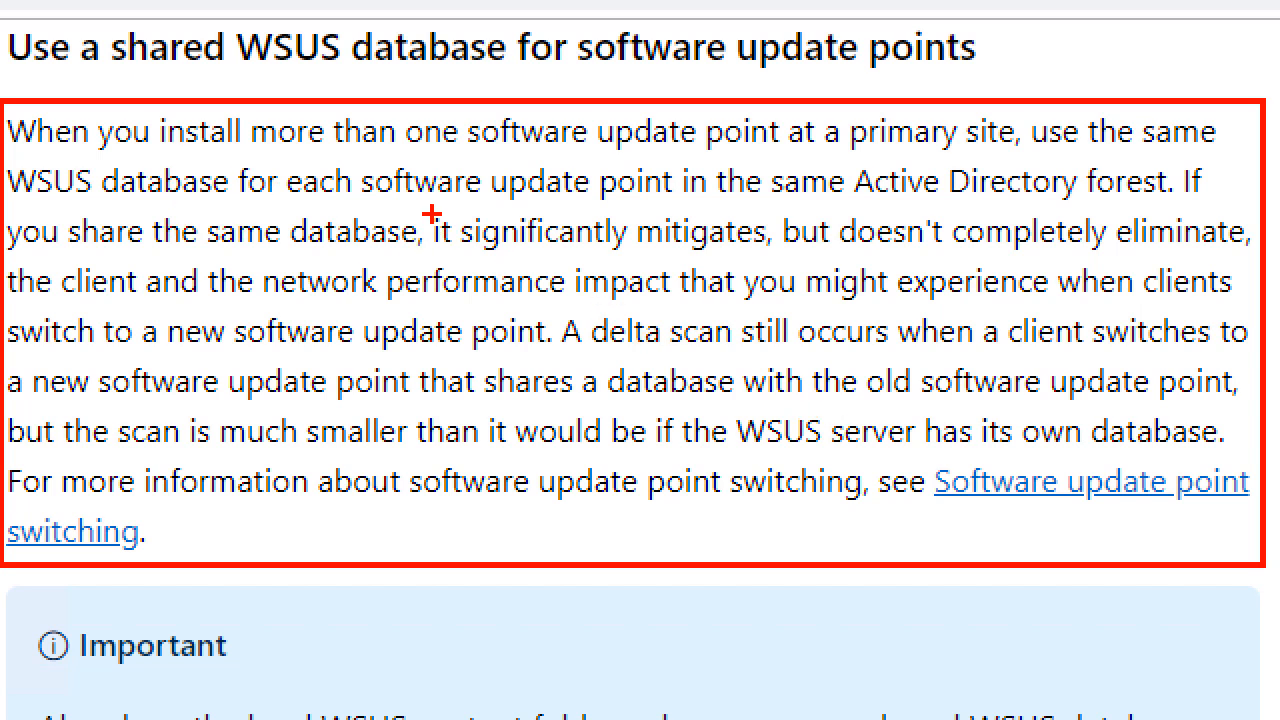
Switch to the Configuration Manager console and look over the two DPMPSUP servers in the site system server list
left_click_drag(422, 211, 1258, 253)
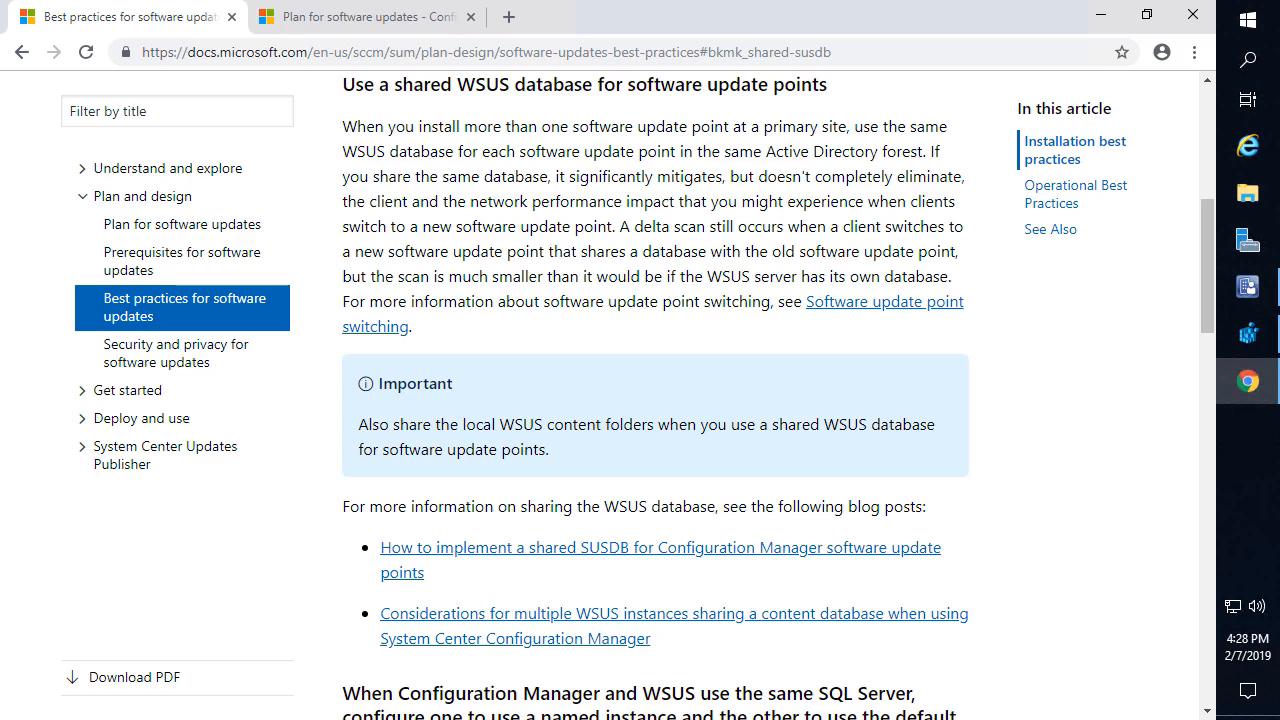
mouse_move(1248, 287)
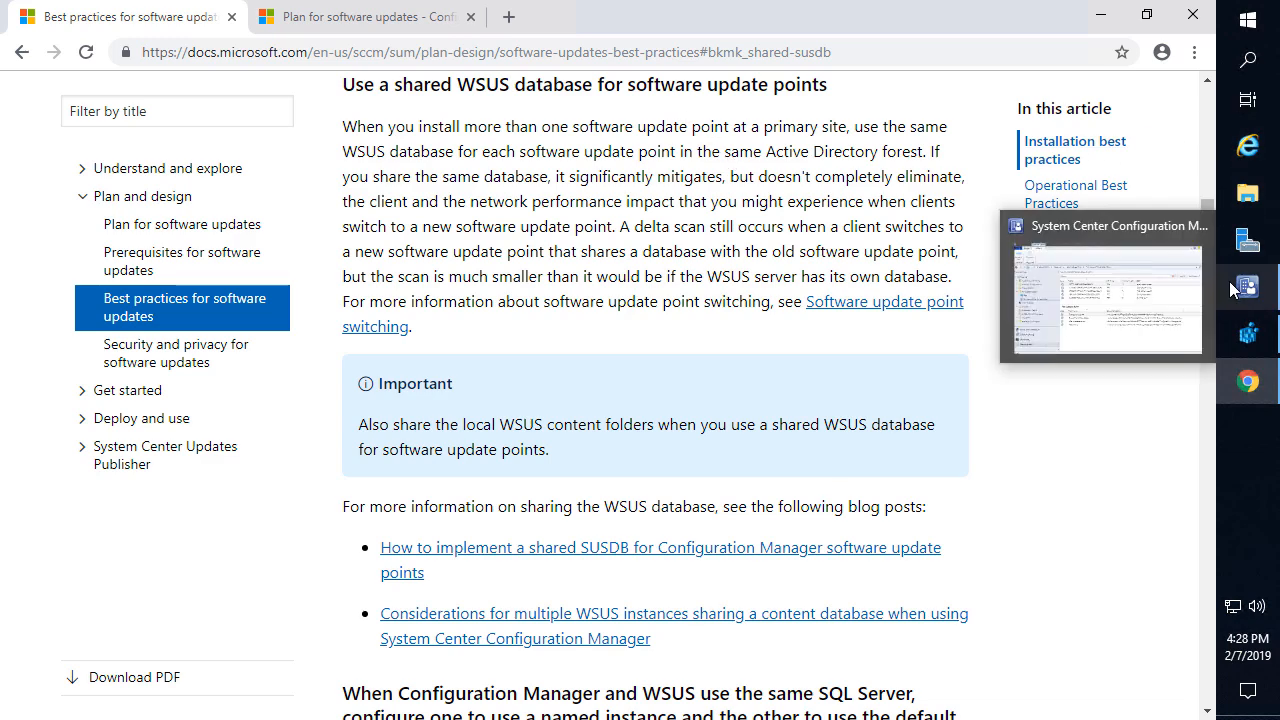
left_click(1190, 314)
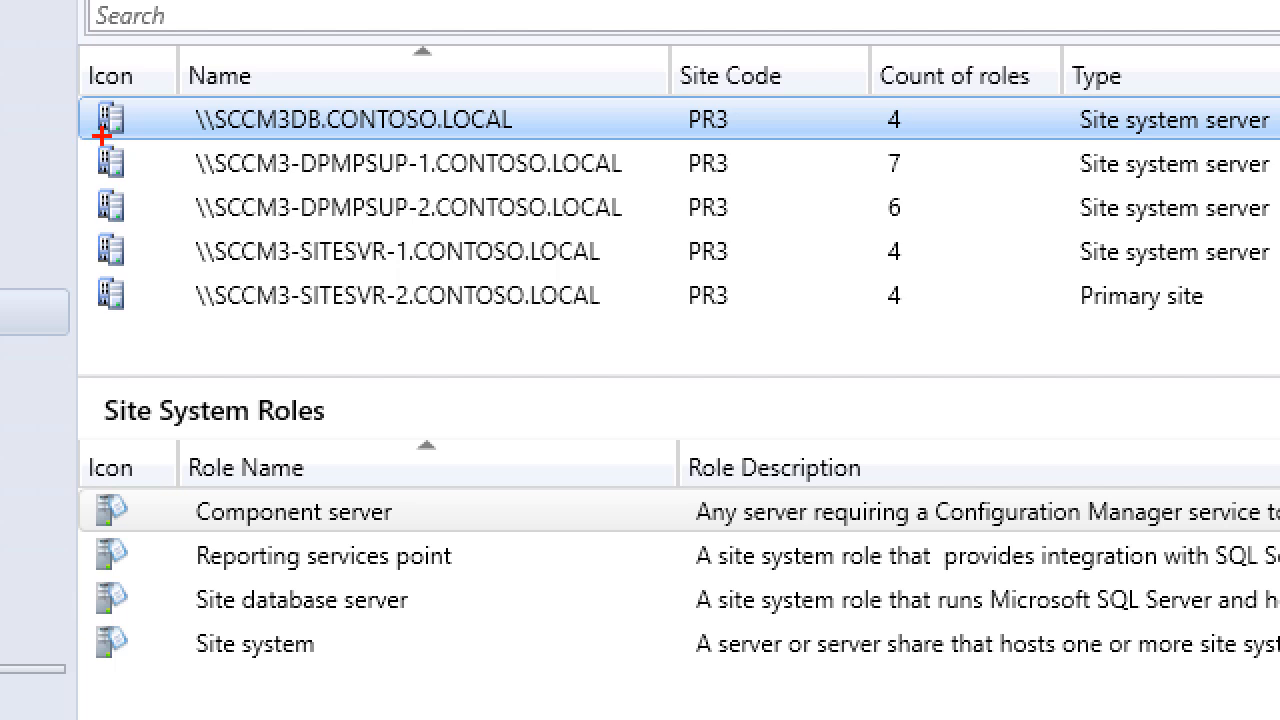
mouse_move(86, 142)
left_mouse_down()
mouse_move(474, 180)
mouse_move(644, 162)
mouse_move(650, 184)
left_mouse_up()
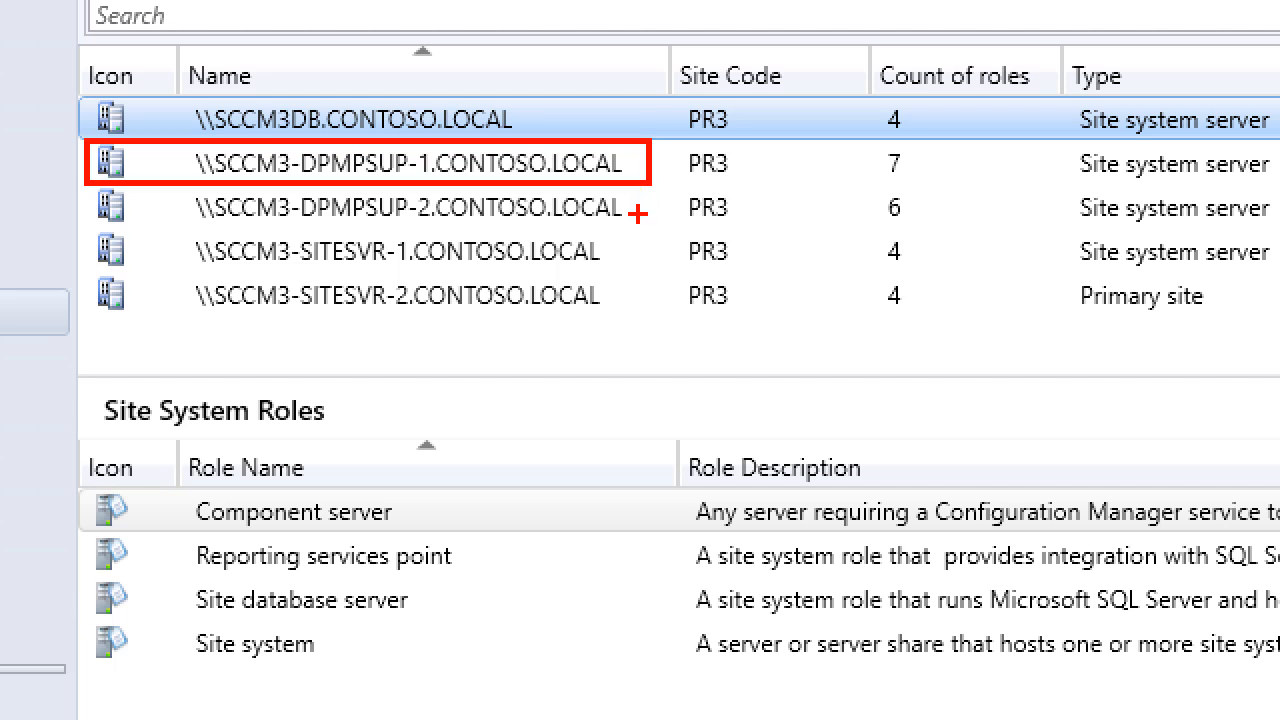
mouse_move(634, 221)
left_mouse_down()
mouse_move(226, 221)
mouse_move(18, 192)
mouse_move(78, 194)
left_mouse_up()
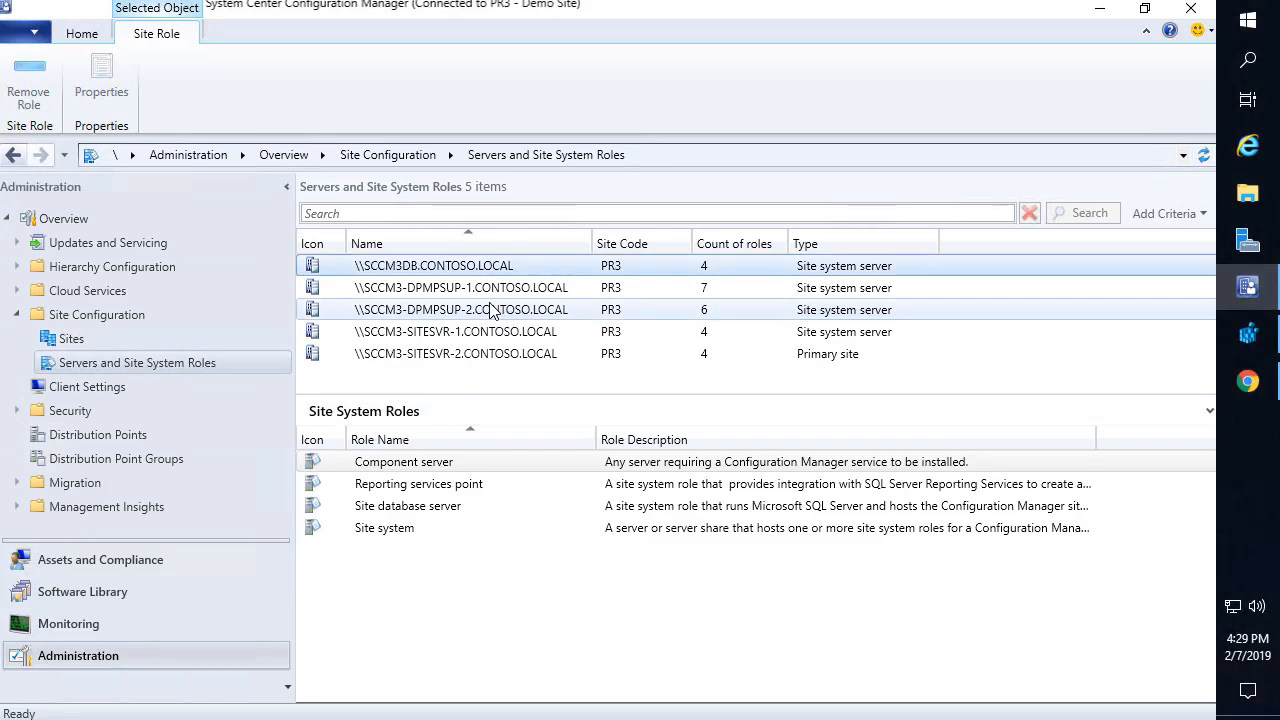
Check the site system roles of SCCM3-DPMPSUP-2 and then SCCM3-DPMPSUP-1, selecting the Software update point role on each
left_click(464, 211)
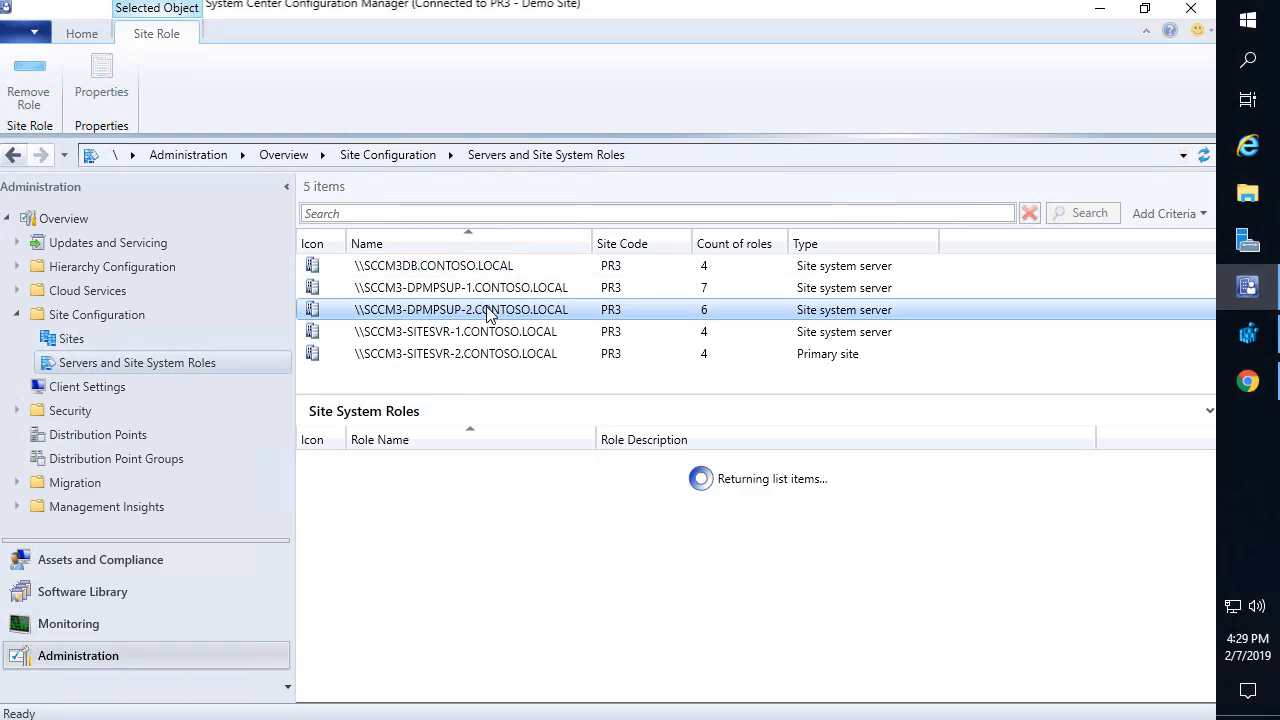
left_click(430, 571)
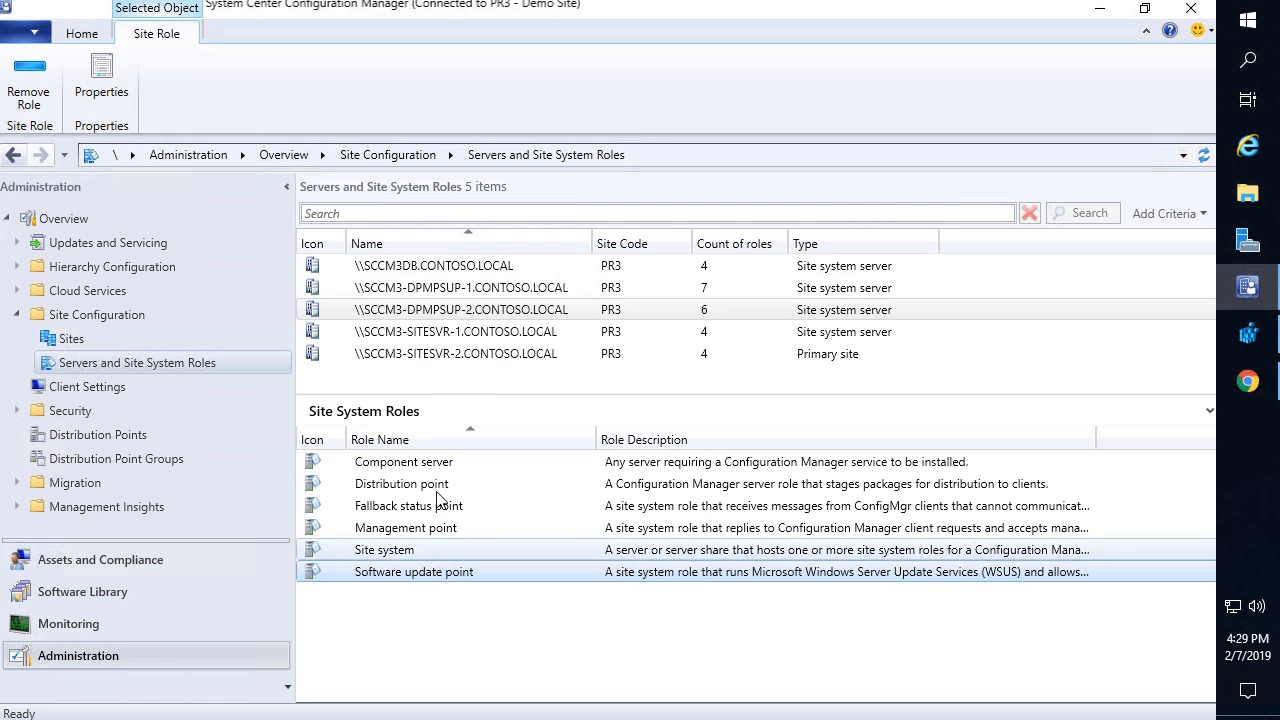
left_click(466, 288)
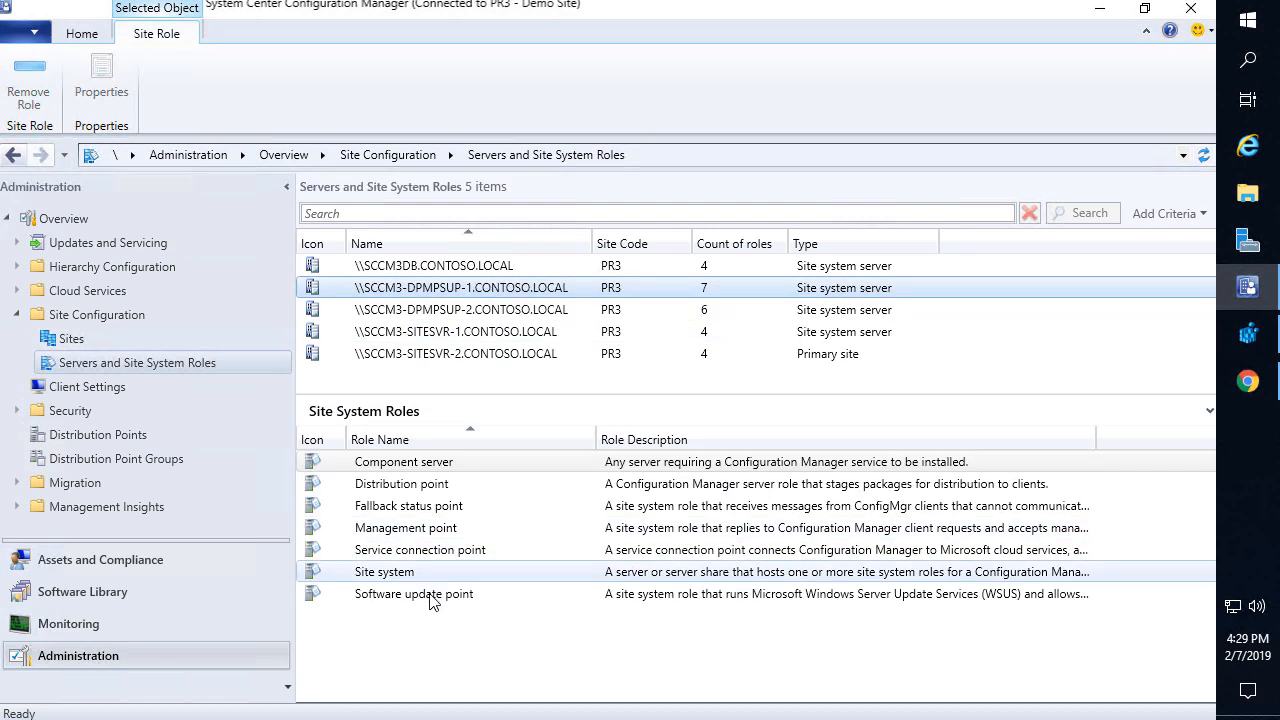
left_click(430, 594)
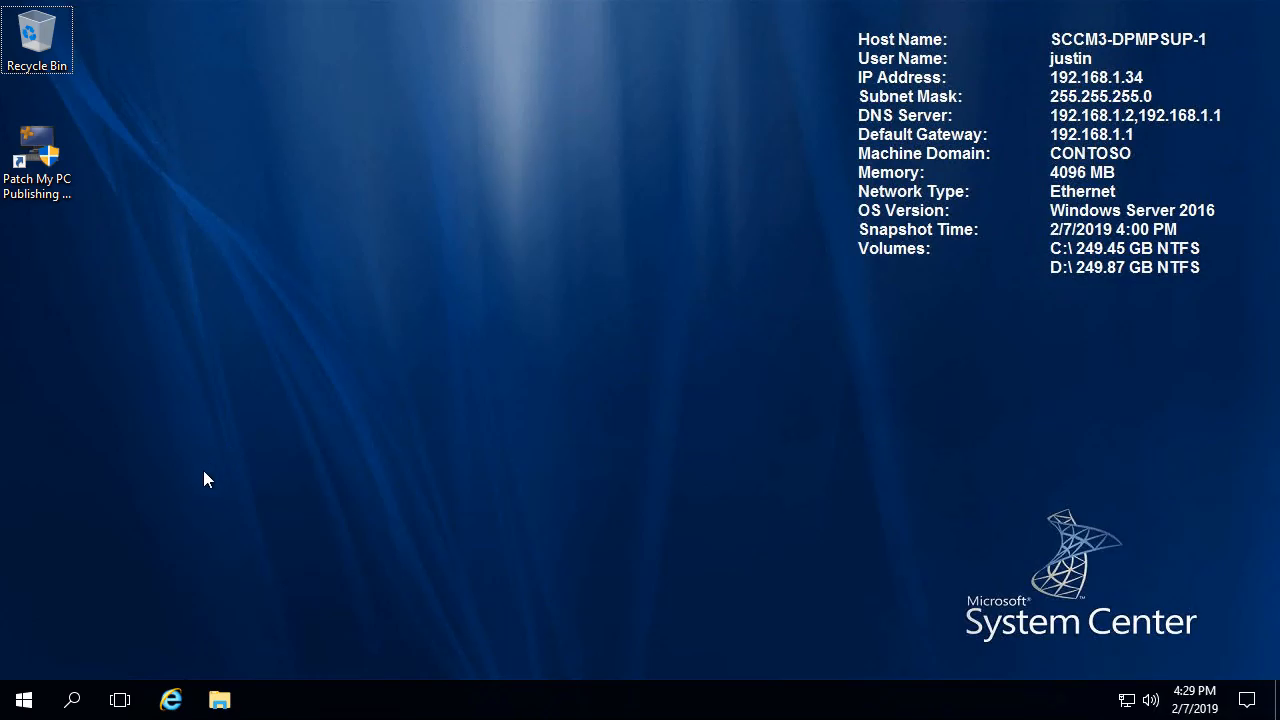
Open Registry Editor on the SCCM3-DPMPSUP-1 server with elevated rights
left_click(24, 700)
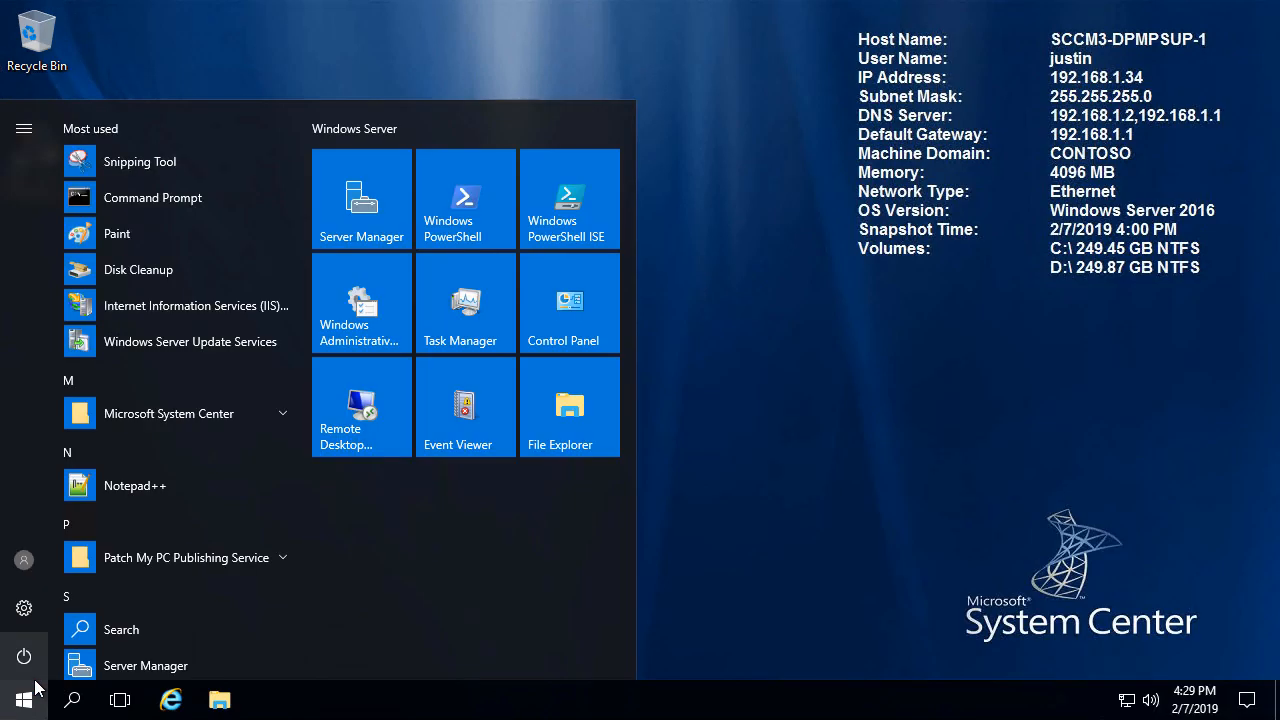
type("regedit")
key("Return")
key("Left")
key("Return")
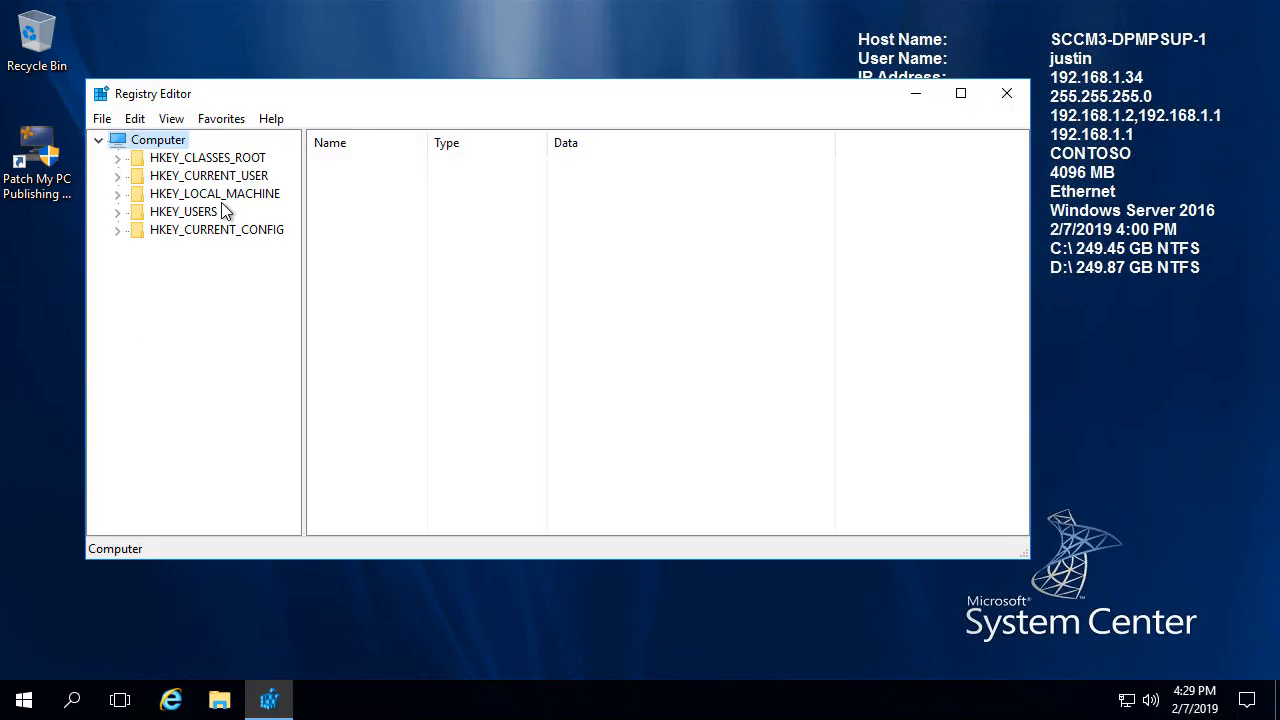
Go to the registry key HKEY_LOCAL_MACHINE\SOFTWARE\Microsoft\Update Services\Server\Setup
double_click(218, 196)
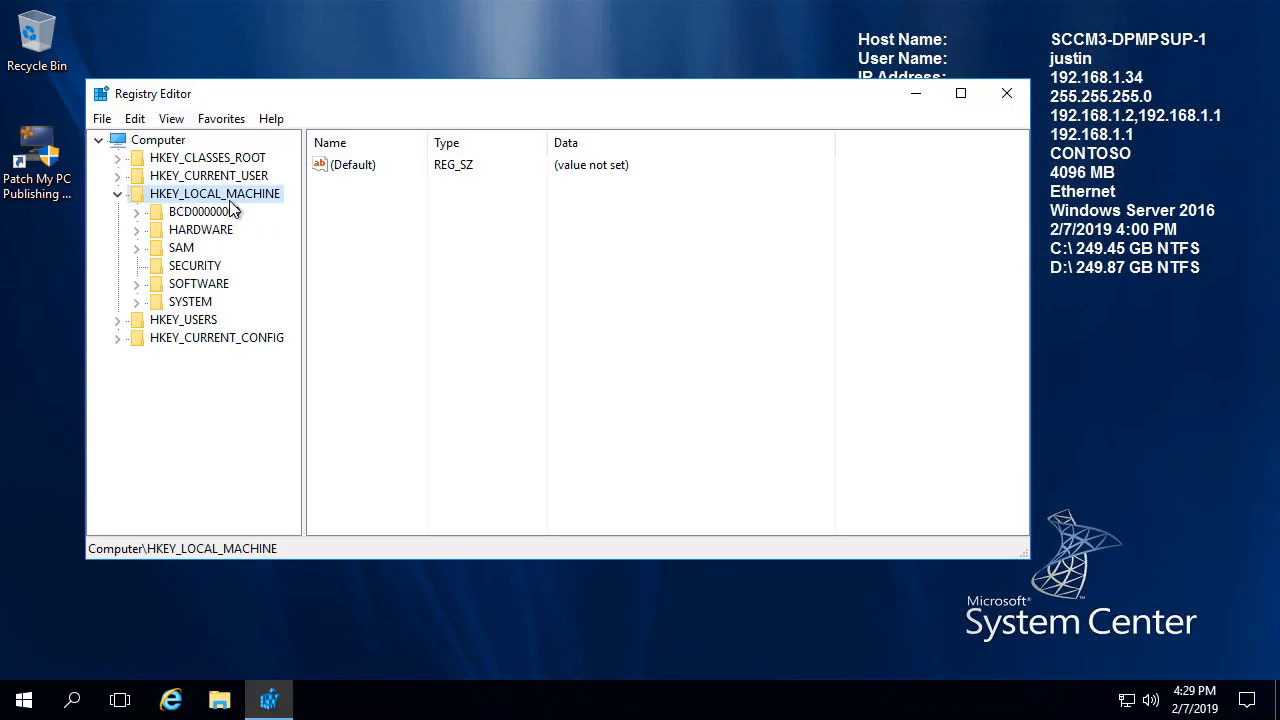
double_click(199, 285)
key("m")
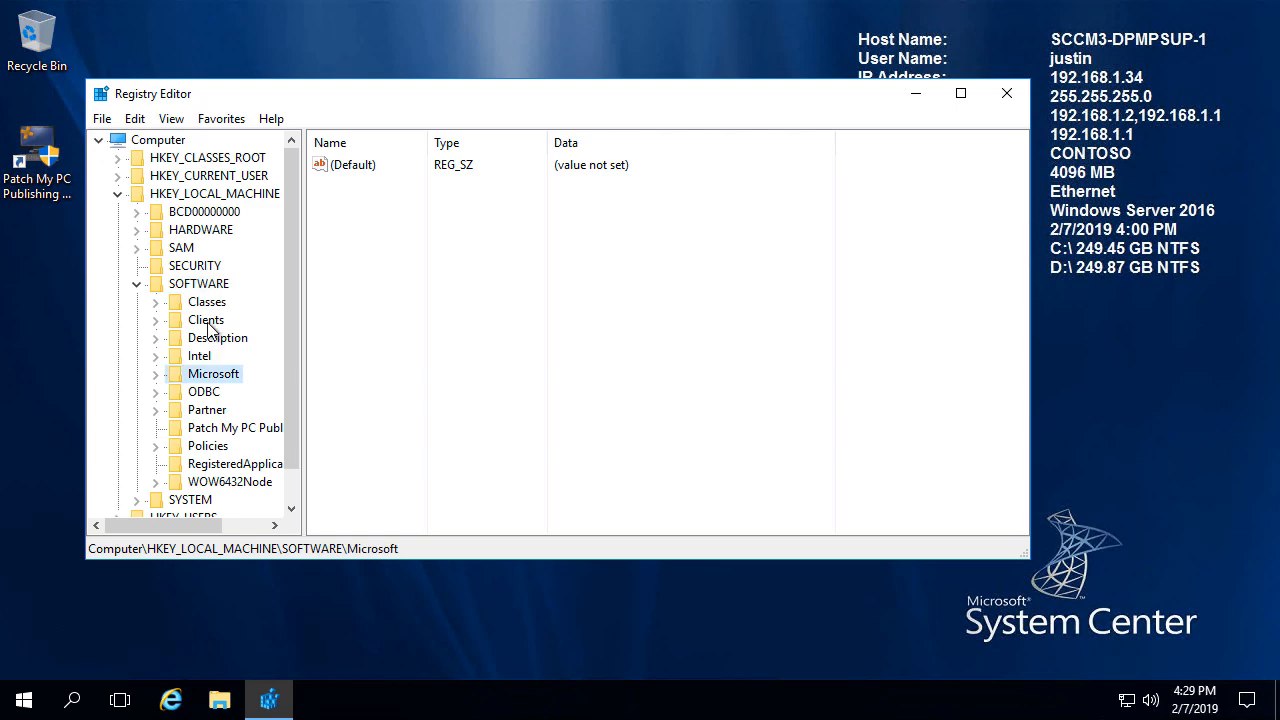
key("Right")
type("up")
key("Right")
key("Right")
key("Right")
key("Right")
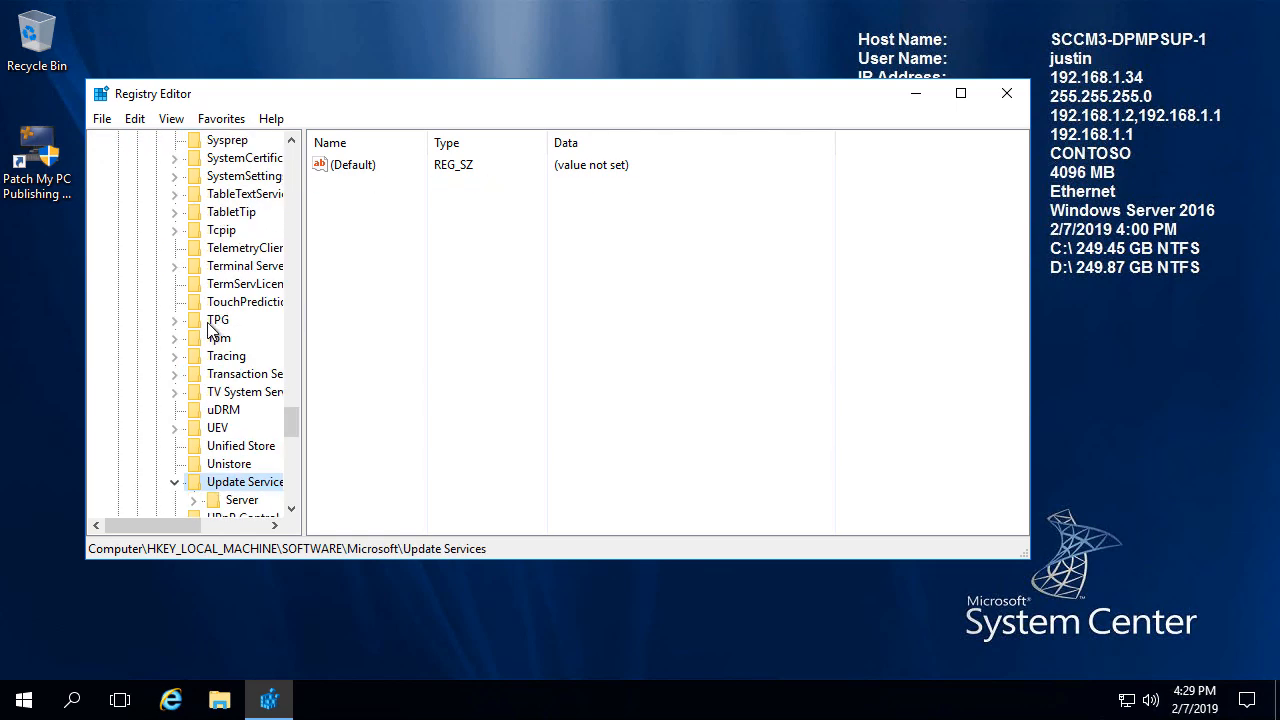
Widen the key tree and examine the SQL database name and SqlServerName values in the WSUS Setup key
left_click_drag(300, 302, 426, 302)
left_click_drag(528, 96, 491, 127)
scroll(560, 368, "down", 2)
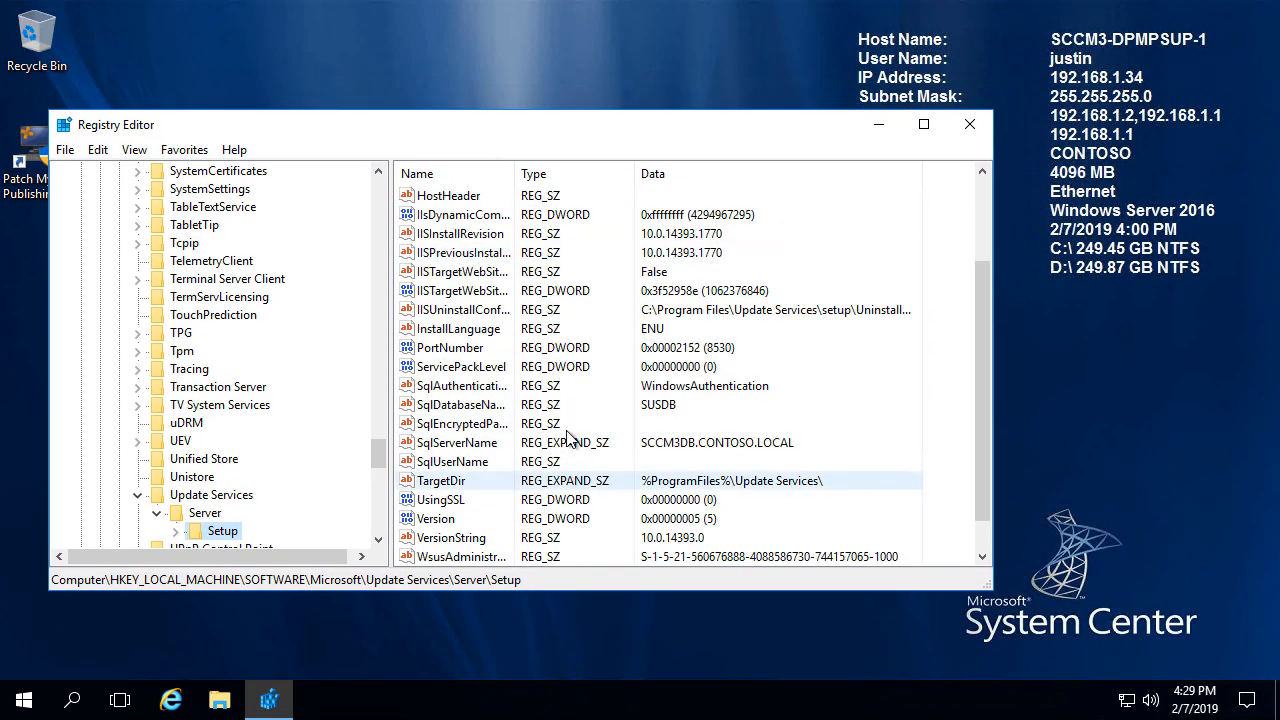
left_click(462, 406)
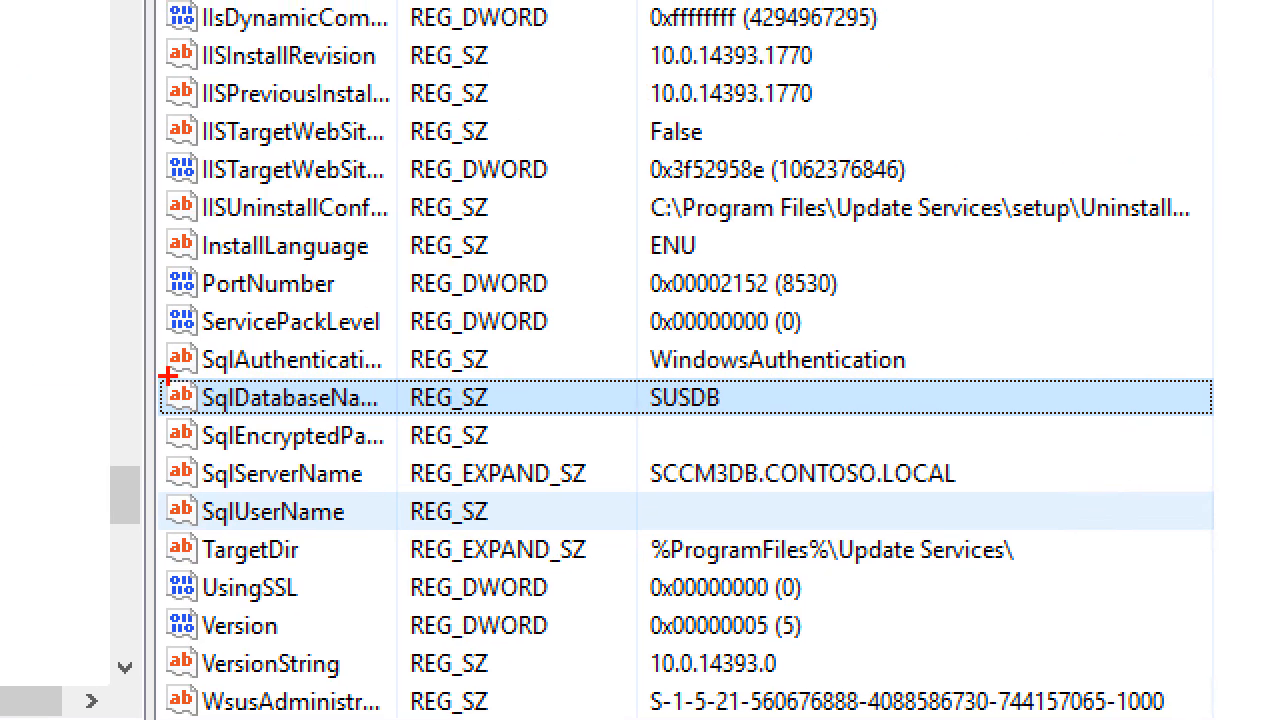
mouse_move(145, 378)
left_mouse_down()
mouse_move(860, 410)
mouse_move(1092, 492)
mouse_move(1076, 496)
left_mouse_up()
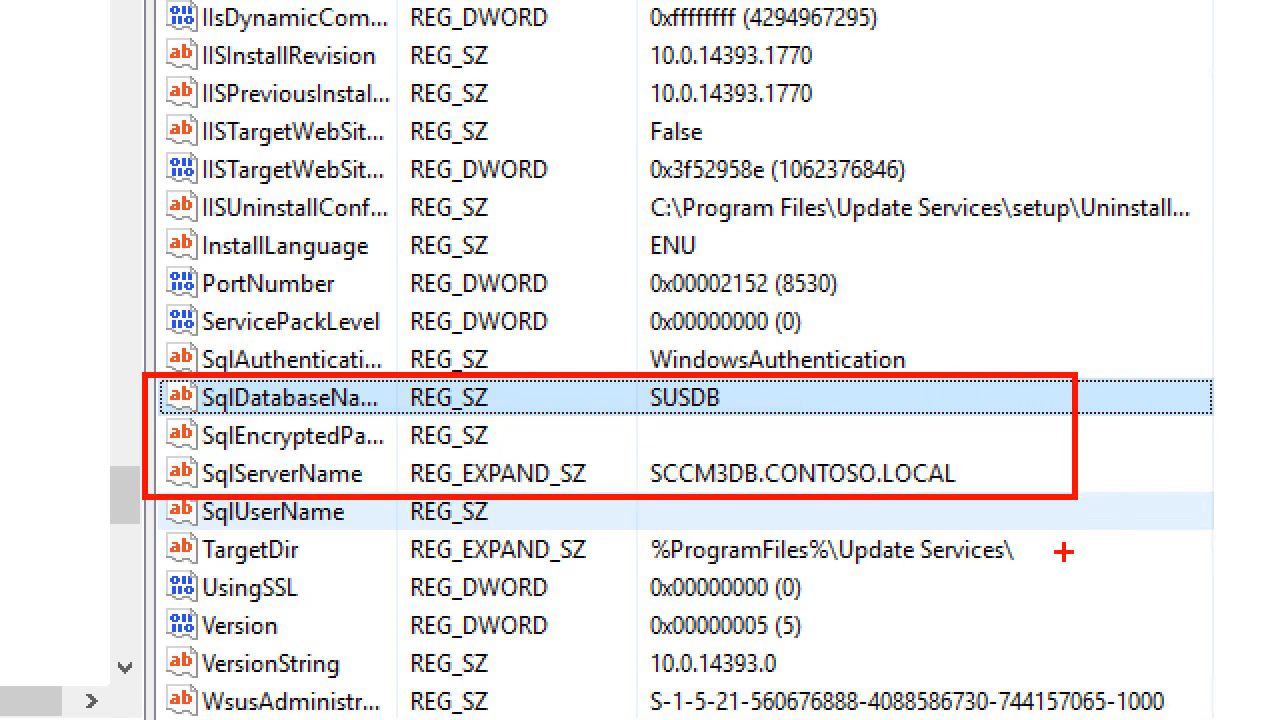
key("Escape")
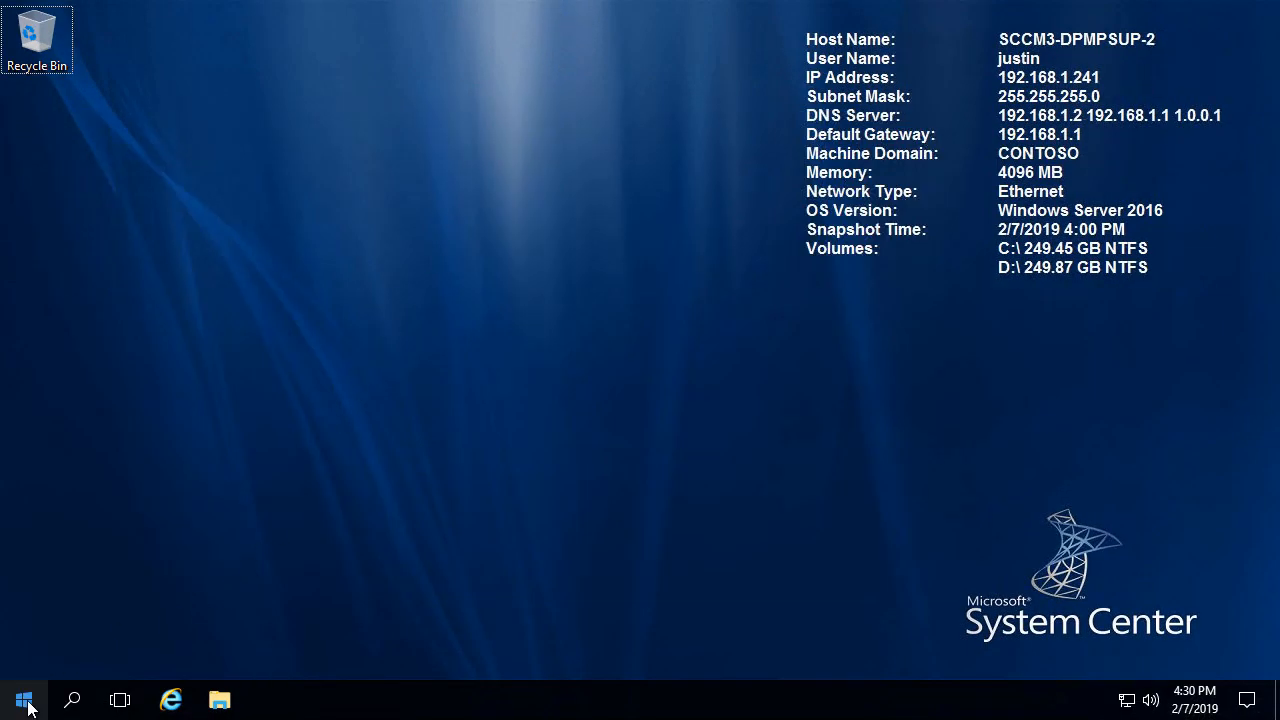
Open Registry Editor on the SCCM3-DPMPSUP-2 server with elevated rights
left_click(25, 703)
type("regedit")
key("Return")
key("alt+y")
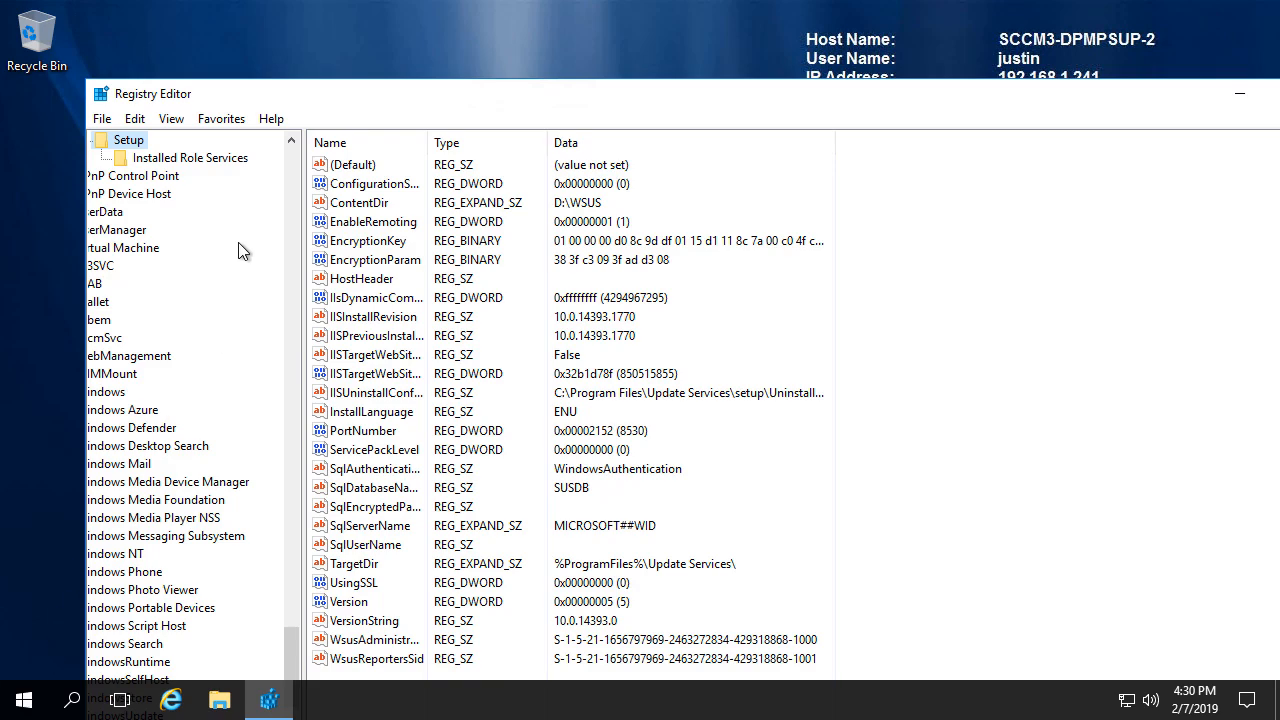
Examine the SqlServerName value in the WSUS Setup key on SCCM3-DPMPSUP-2
left_click_drag(446, 102, 400, 59)
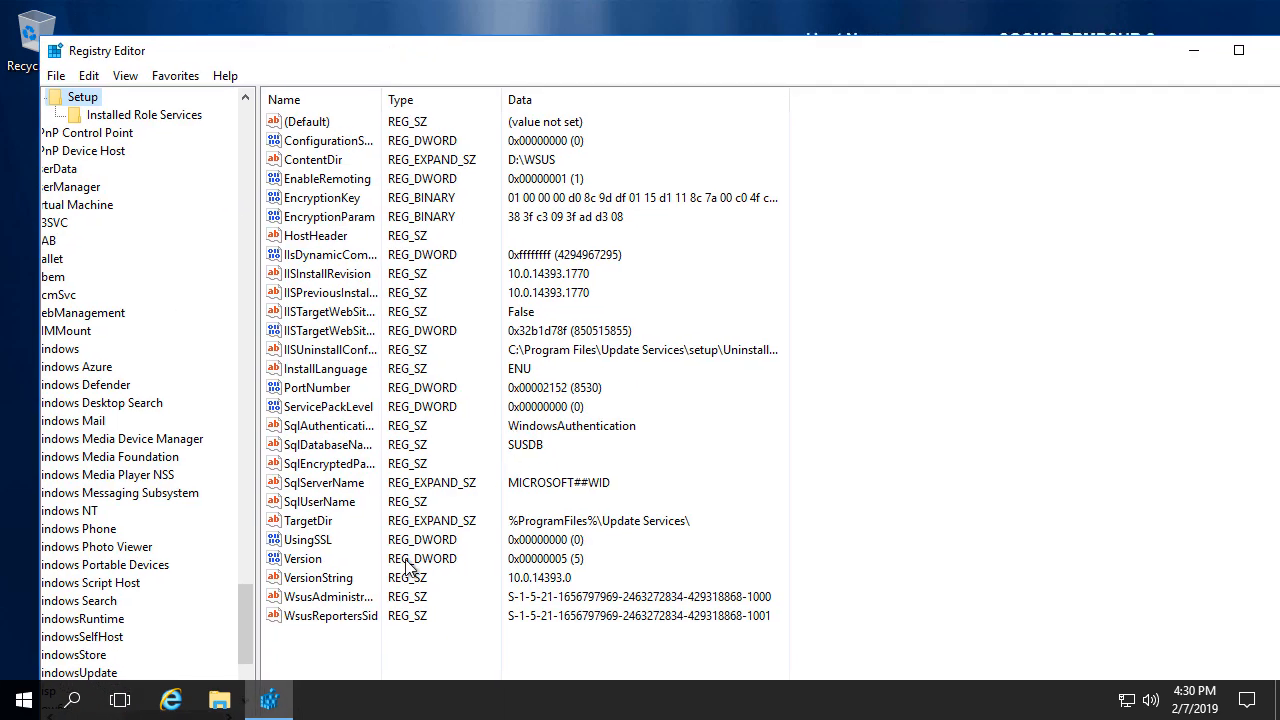
left_click(338, 487)
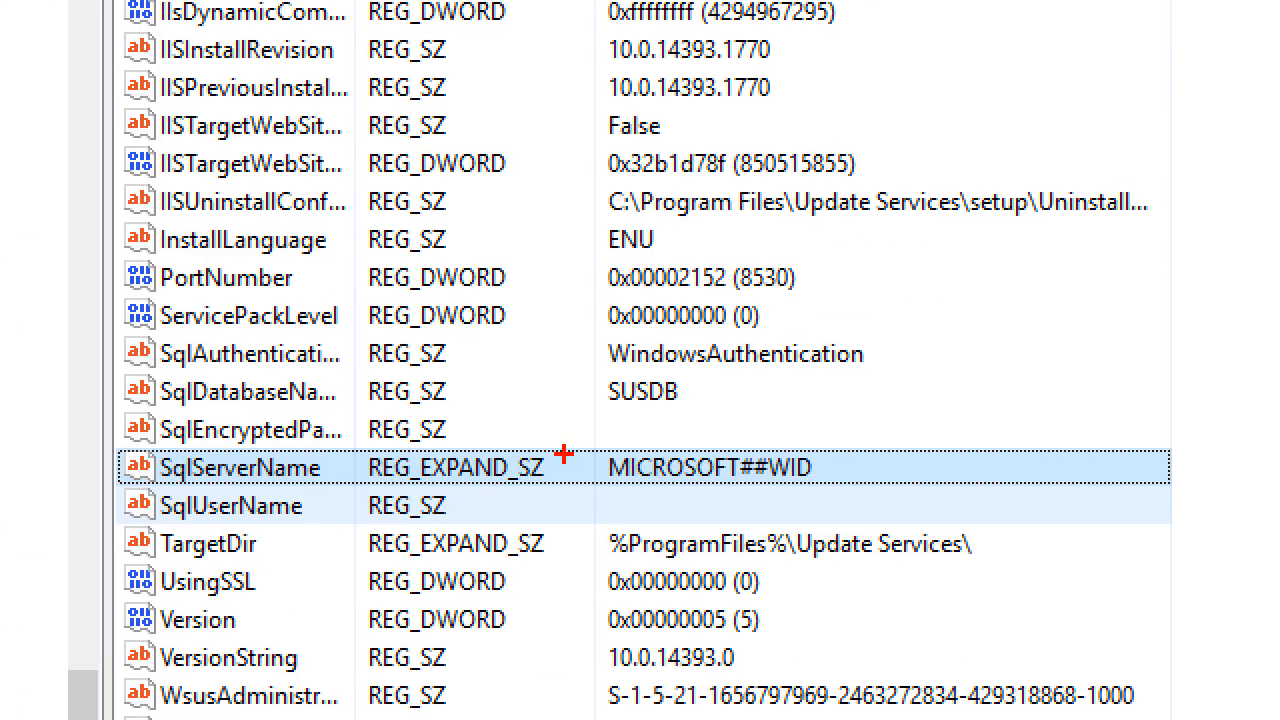
mouse_move(598, 432)
left_mouse_down()
mouse_move(886, 488)
mouse_move(875, 484)
left_mouse_up()
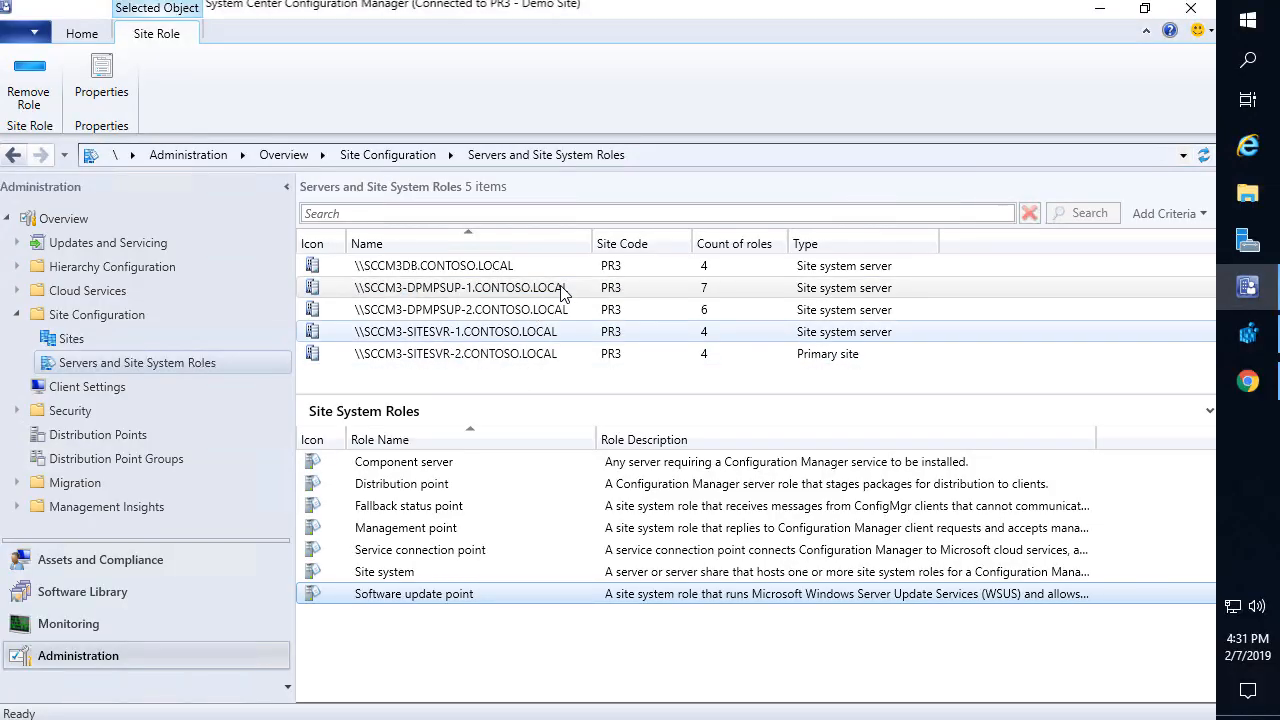
Switch to the site server's Registry Editor and open the SMS_WSUS_SYNC_MANAGER key under Microsoft\SMS\Tracing
mouse_move(1257, 335)
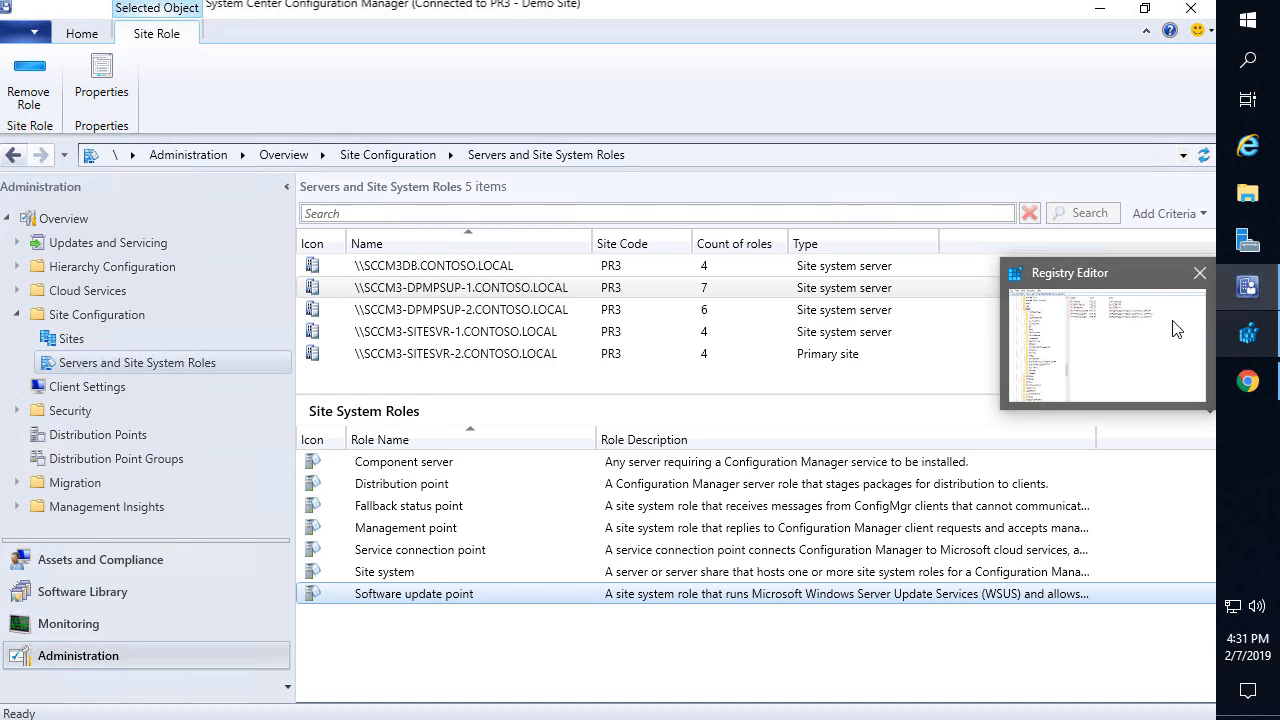
left_click(1138, 331)
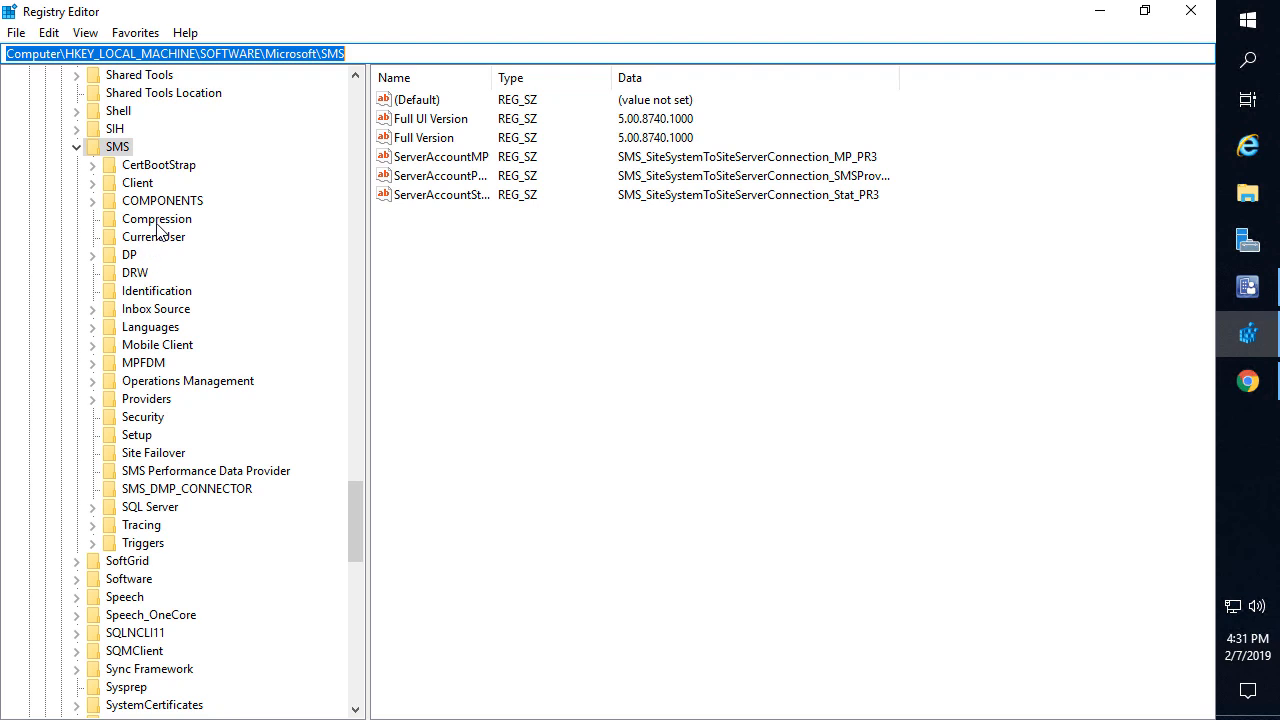
double_click(138, 527)
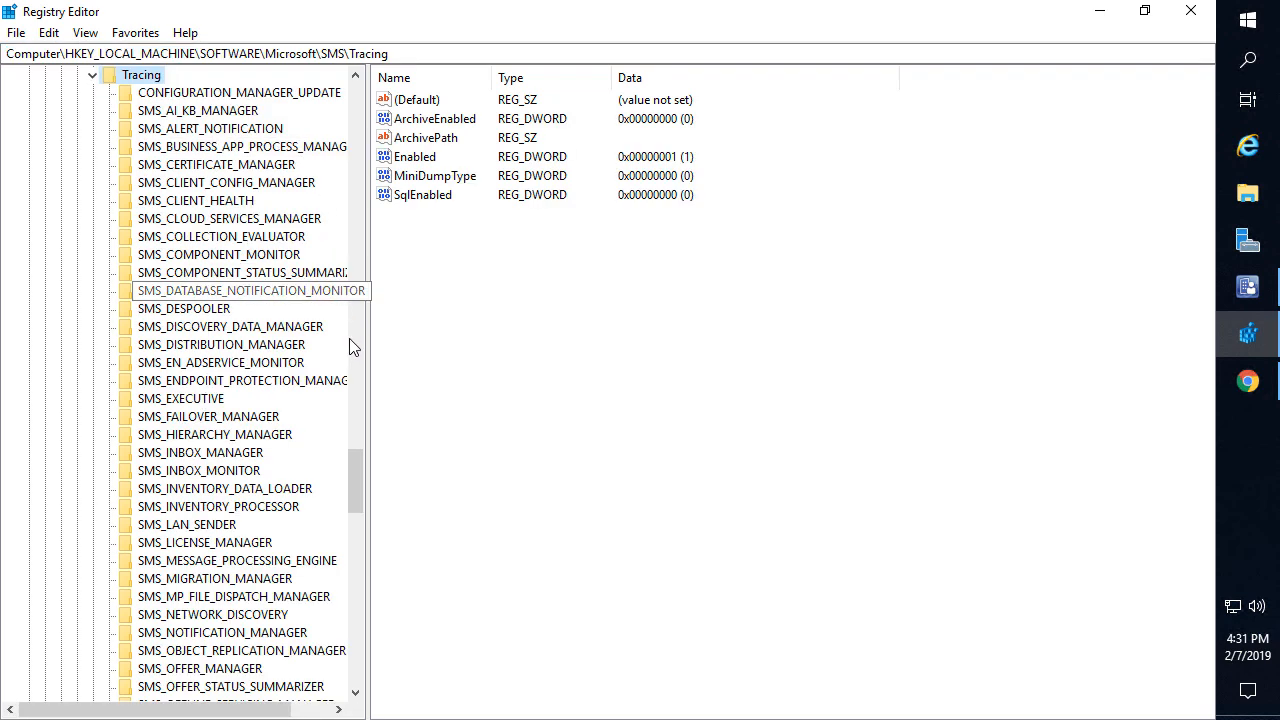
scroll(230, 300, "down", 13)
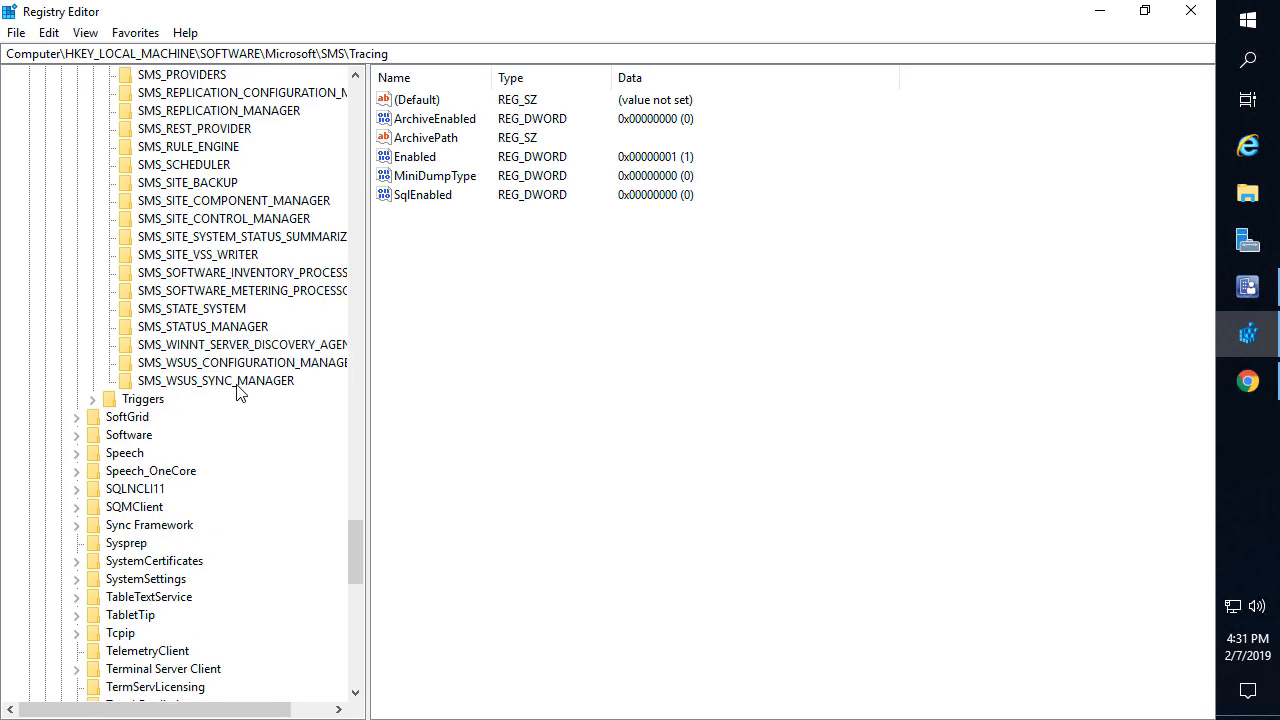
left_click(240, 388)
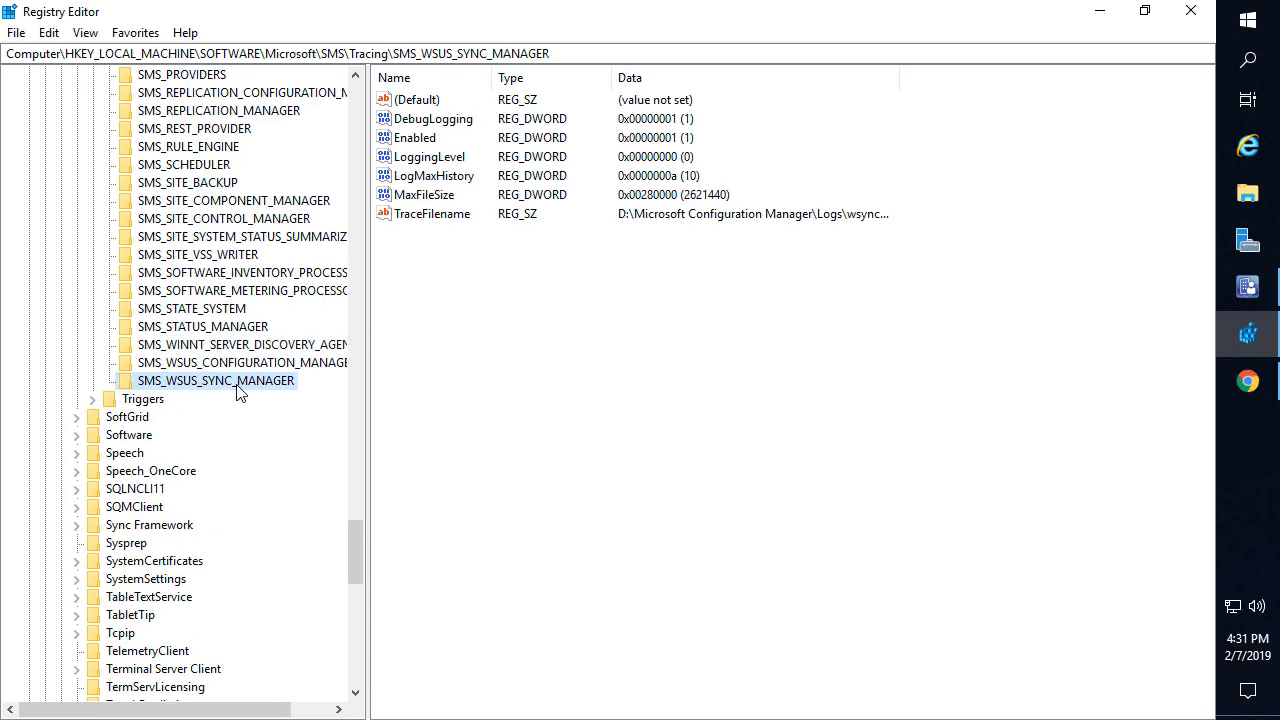
Inspect the DebugLogging and LoggingLevel values of SMS_WSUS_SYNC_MANAGER, closing each without changes
double_click(447, 120)
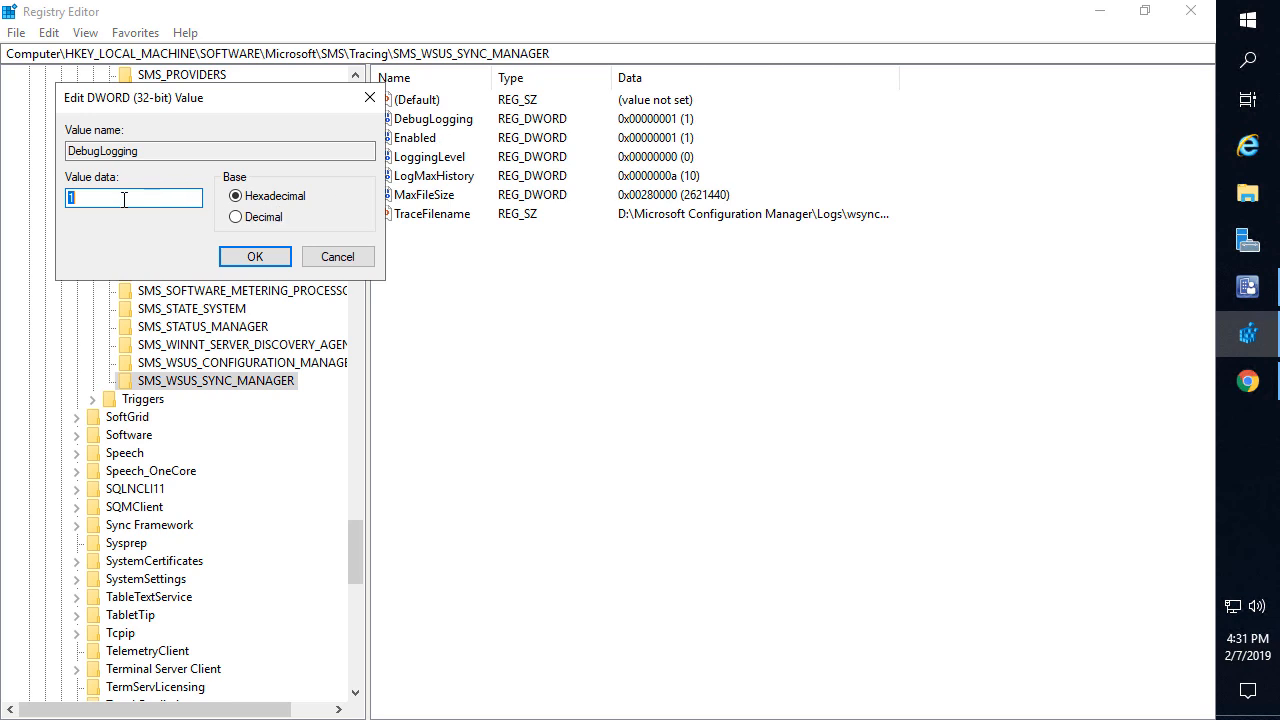
left_click(338, 257)
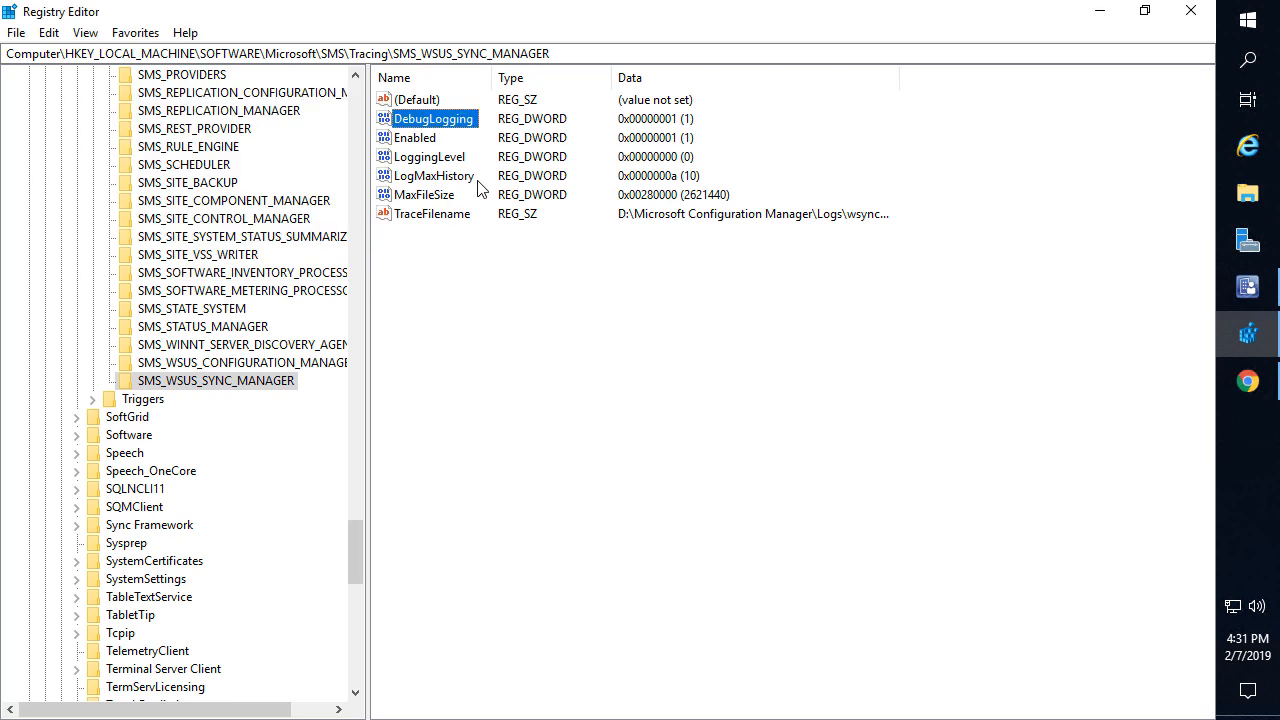
double_click(432, 158)
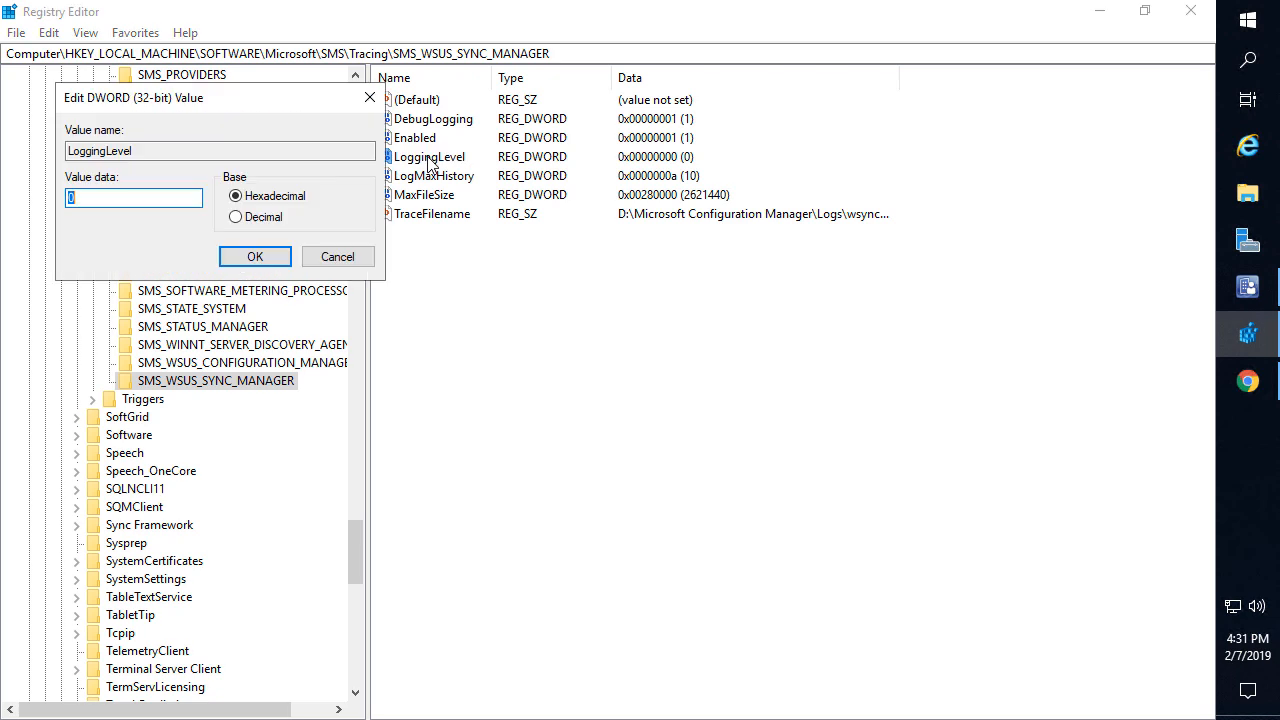
left_click(338, 257)
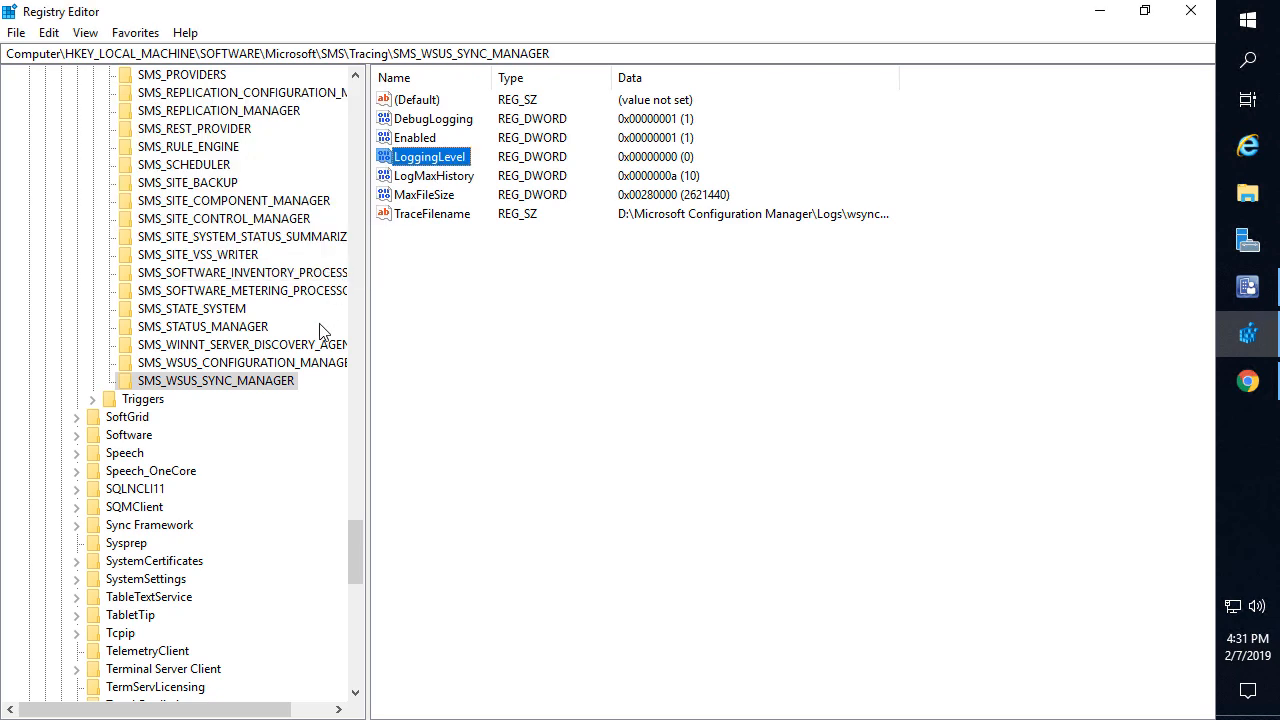
Check the DebugLogging and LoggingLevel values of SMS_WSUS_CONFIGURATION_MANAGER and widen the key tree to show full key names
left_click(268, 365)
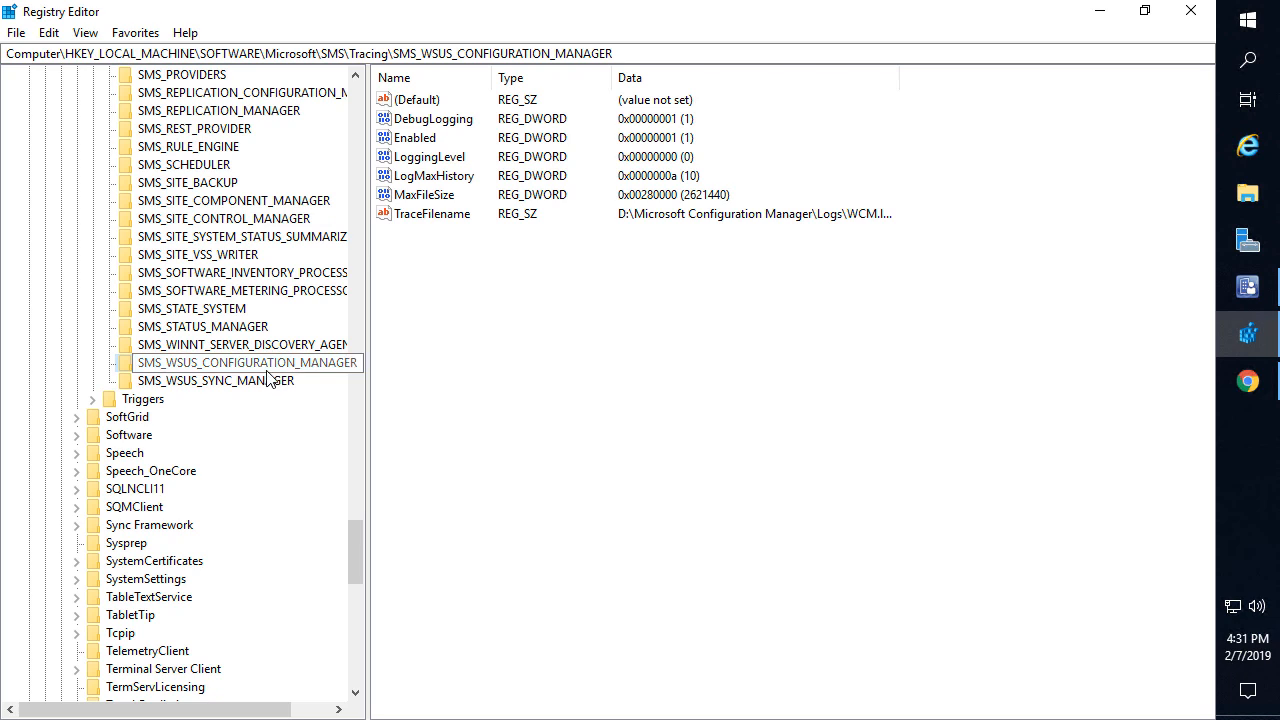
left_click(447, 122)
left_click(441, 163)
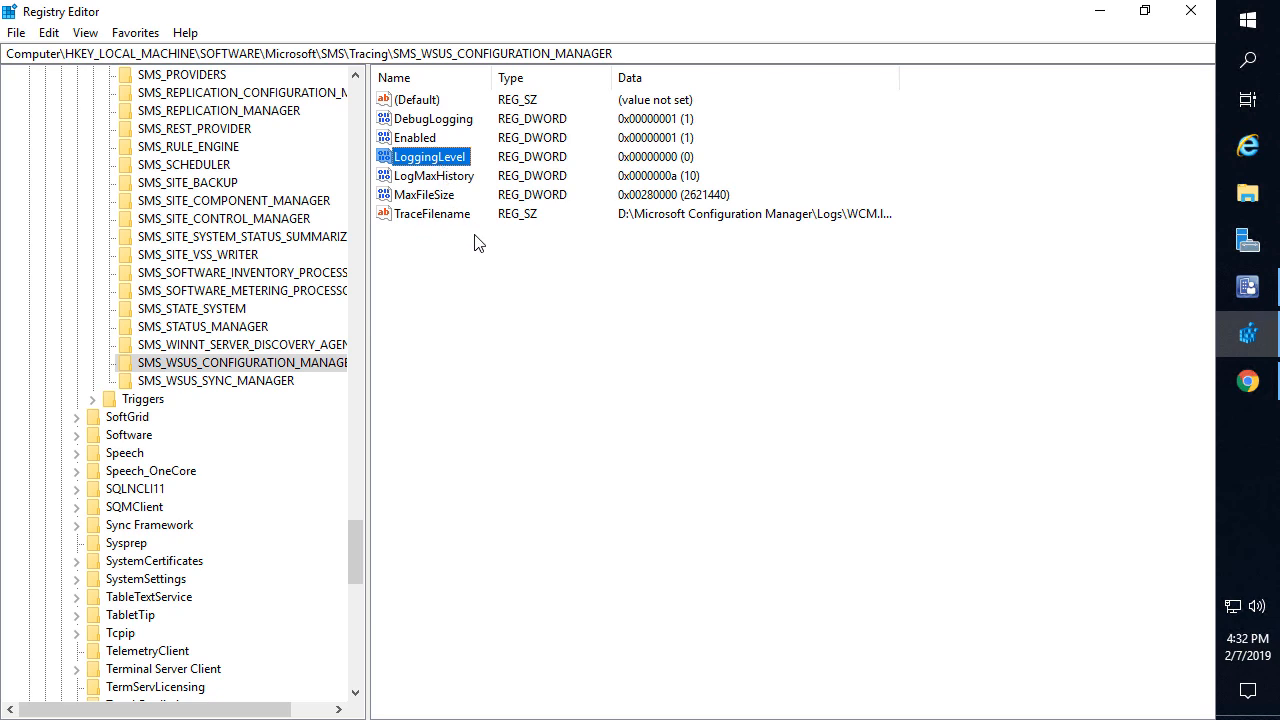
left_click_drag(362, 216, 471, 237)
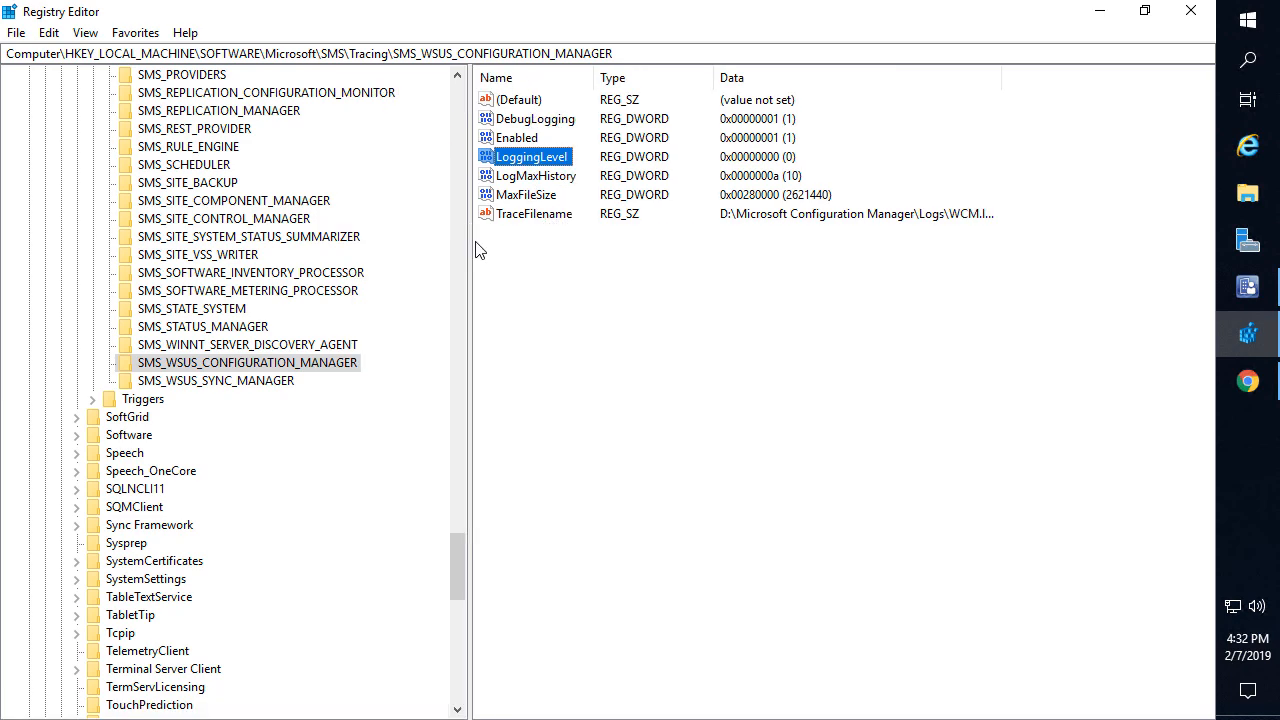
scroll(358, 345, "up", 1)
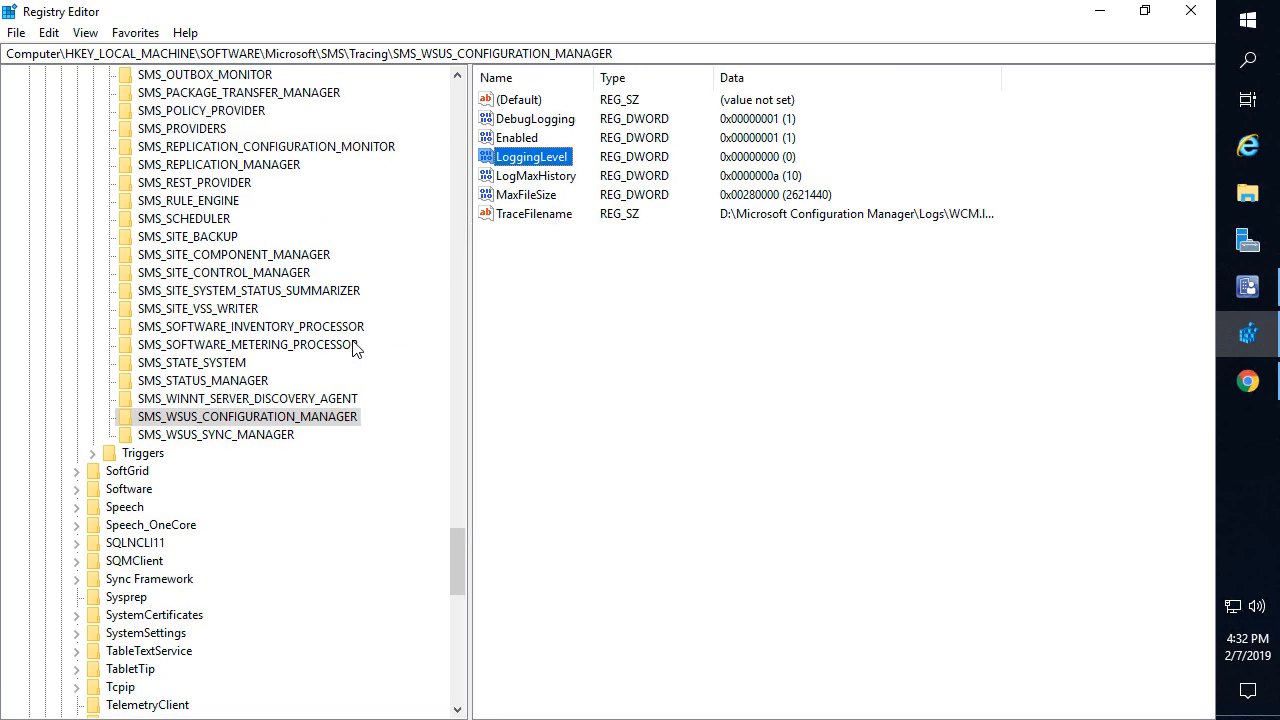
Open the SMS_WSUS_SYNC_MANAGER key under SMS\COMPONENTS\SMS_EXECUTIVE\Threads in the registry
scroll(352, 345, "up", 18)
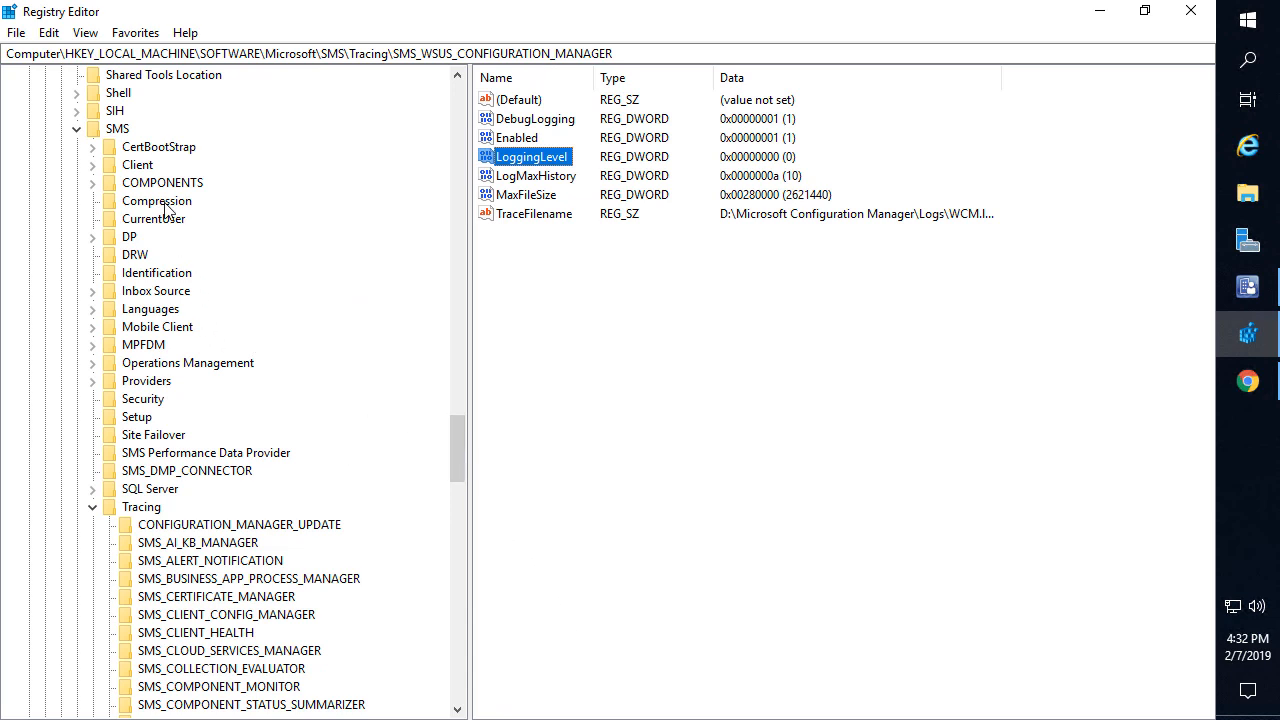
left_click(121, 130)
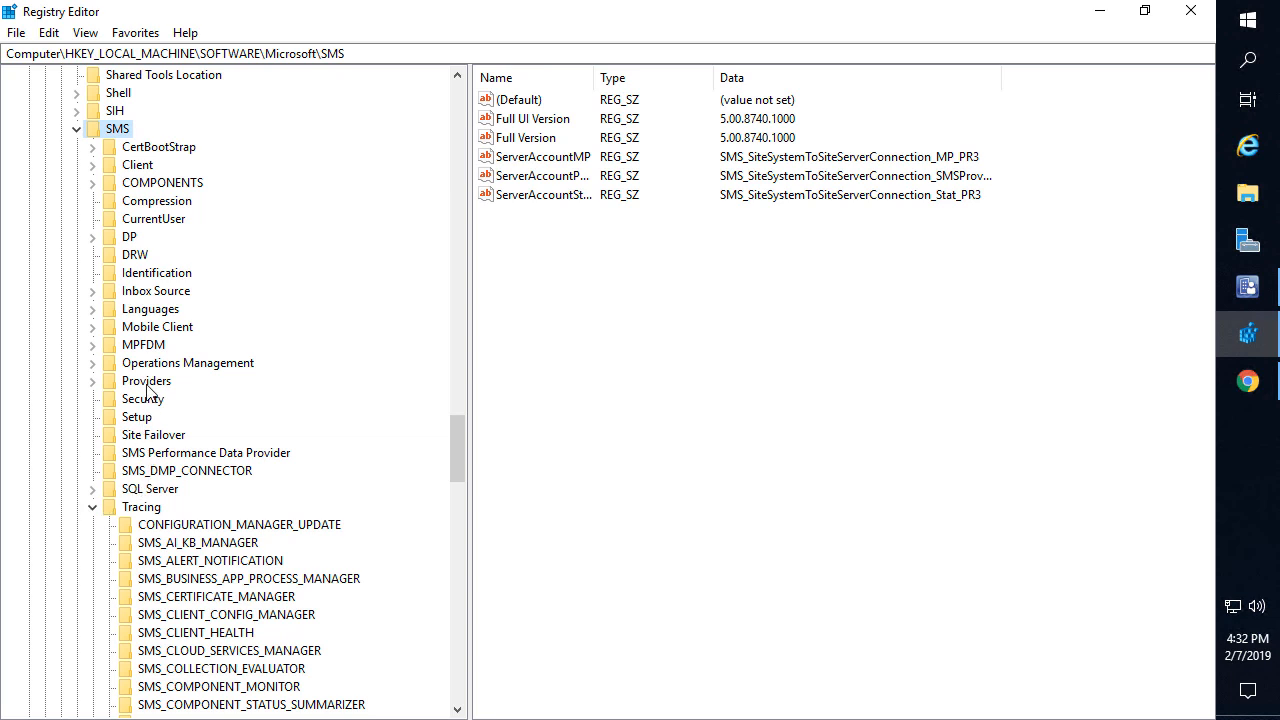
left_click(158, 188)
double_click(158, 188)
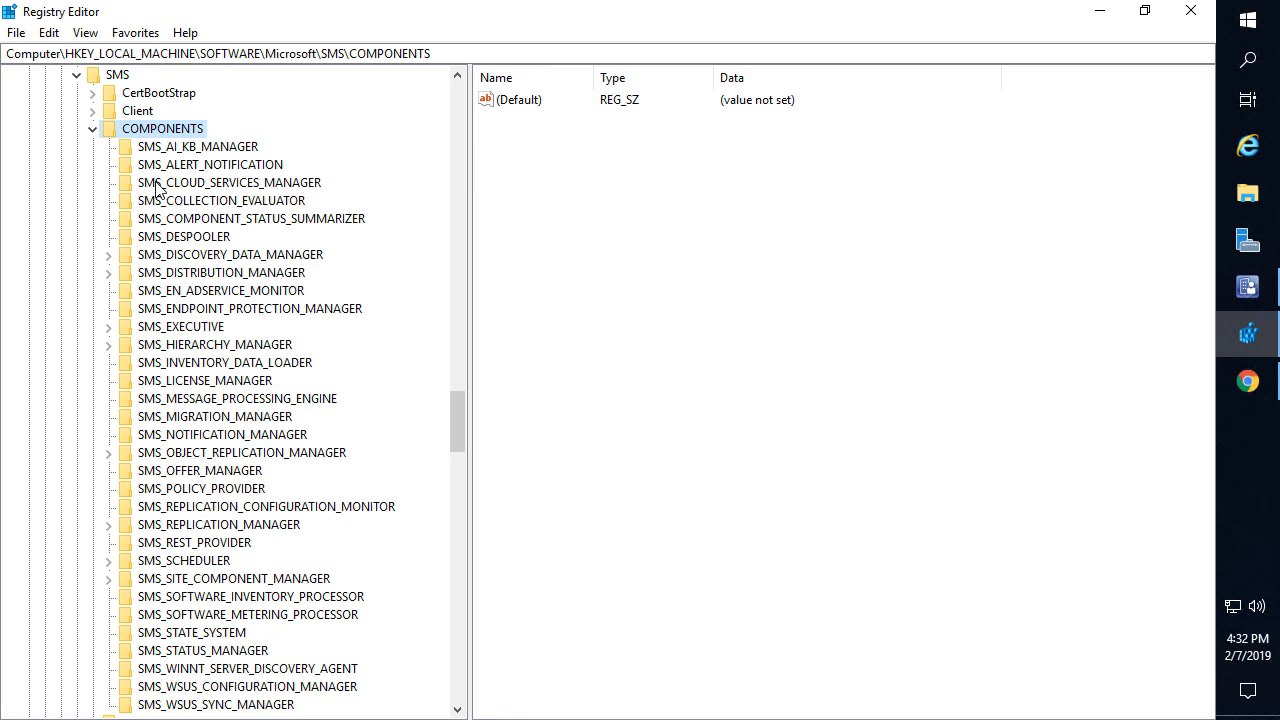
key("Down")
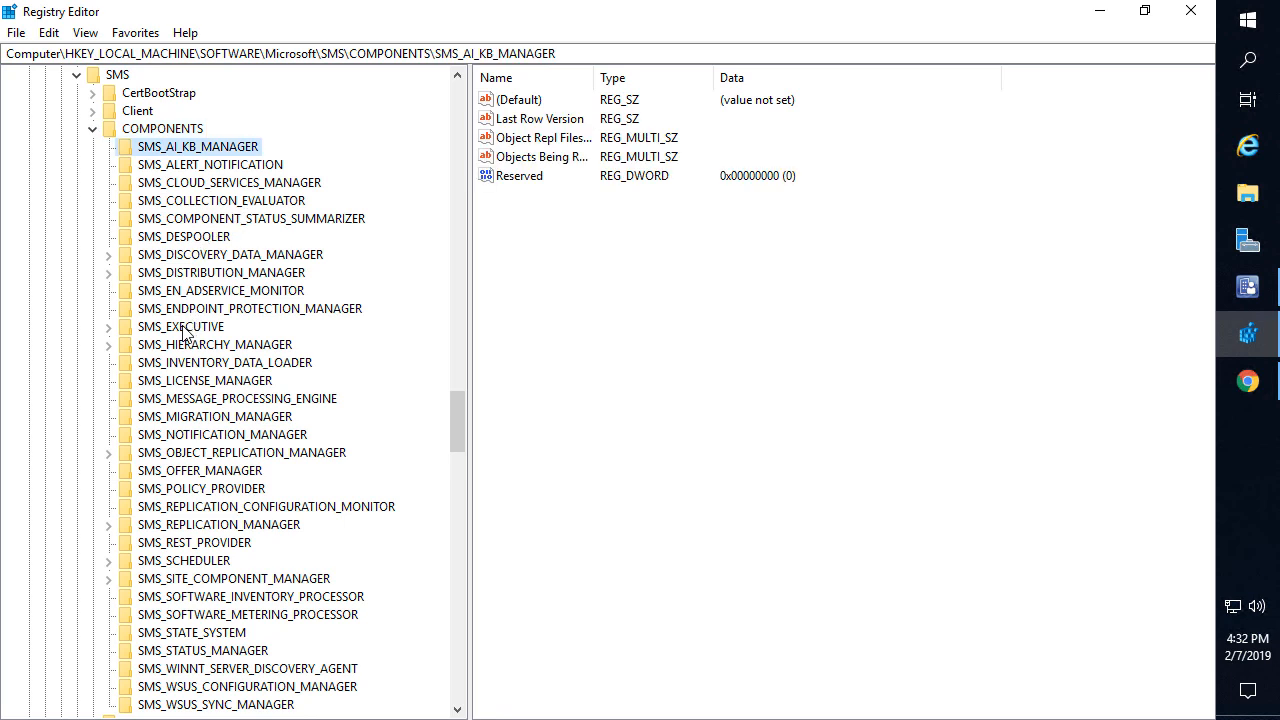
double_click(183, 330)
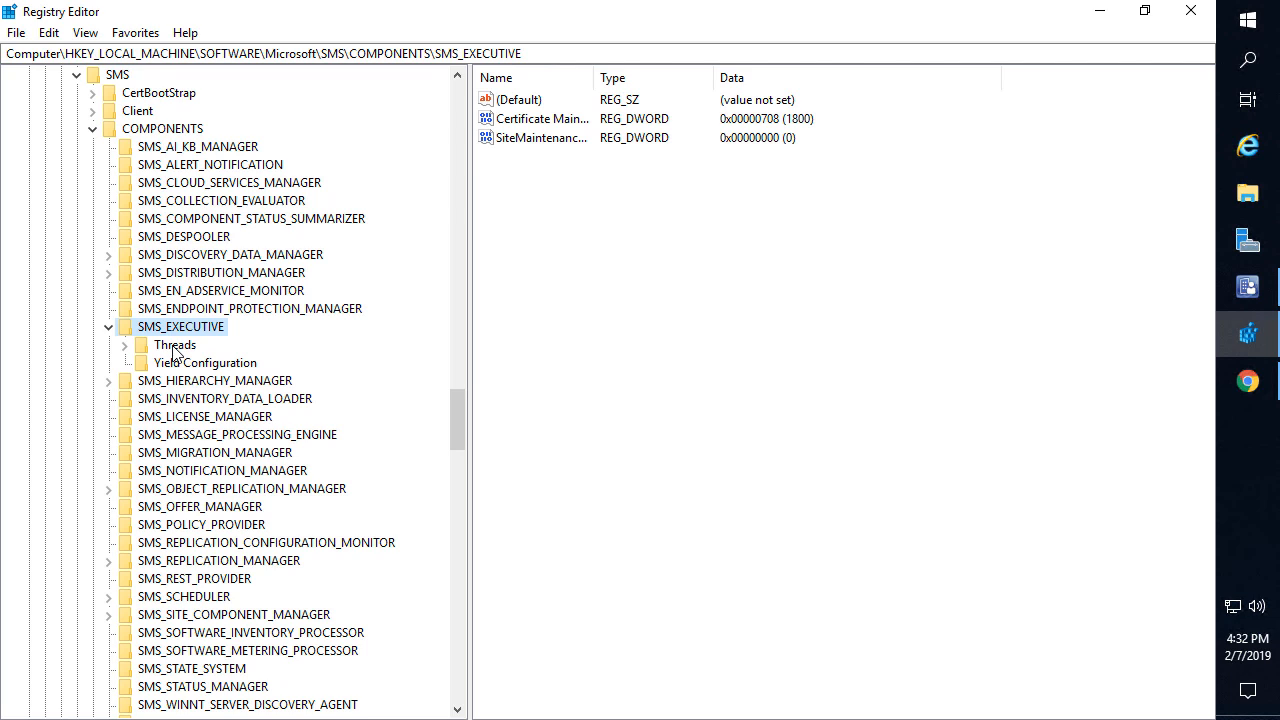
double_click(174, 347)
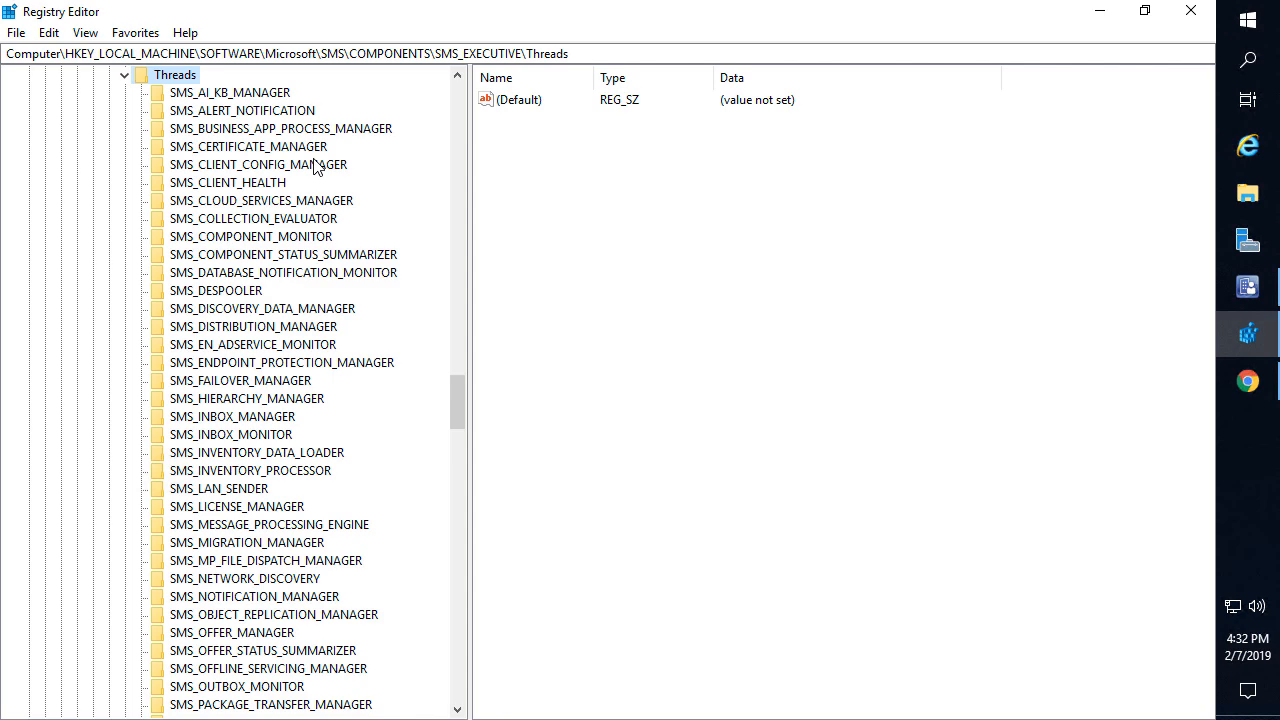
left_click_drag(459, 378, 323, 417)
left_click(321, 417)
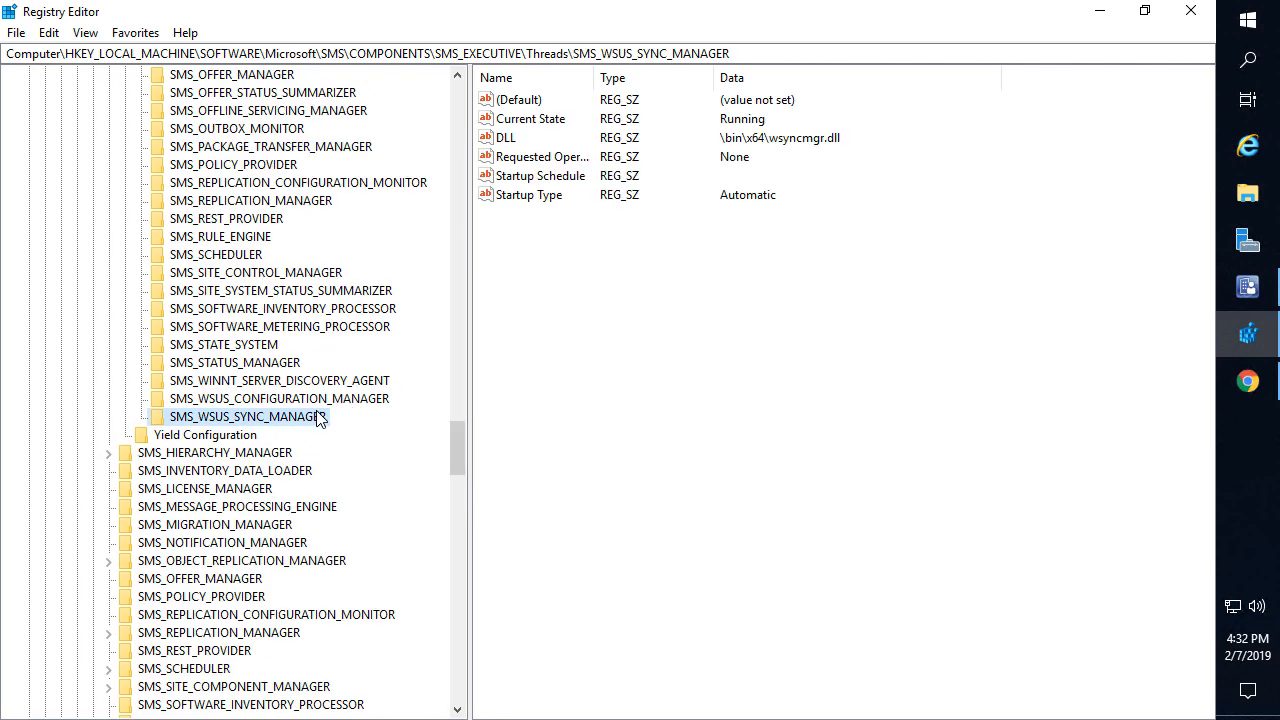
Switch to the Configuration Manager console and launch Configuration Manager Service Manager from Component Status under Monitoring
left_click(1266, 292)
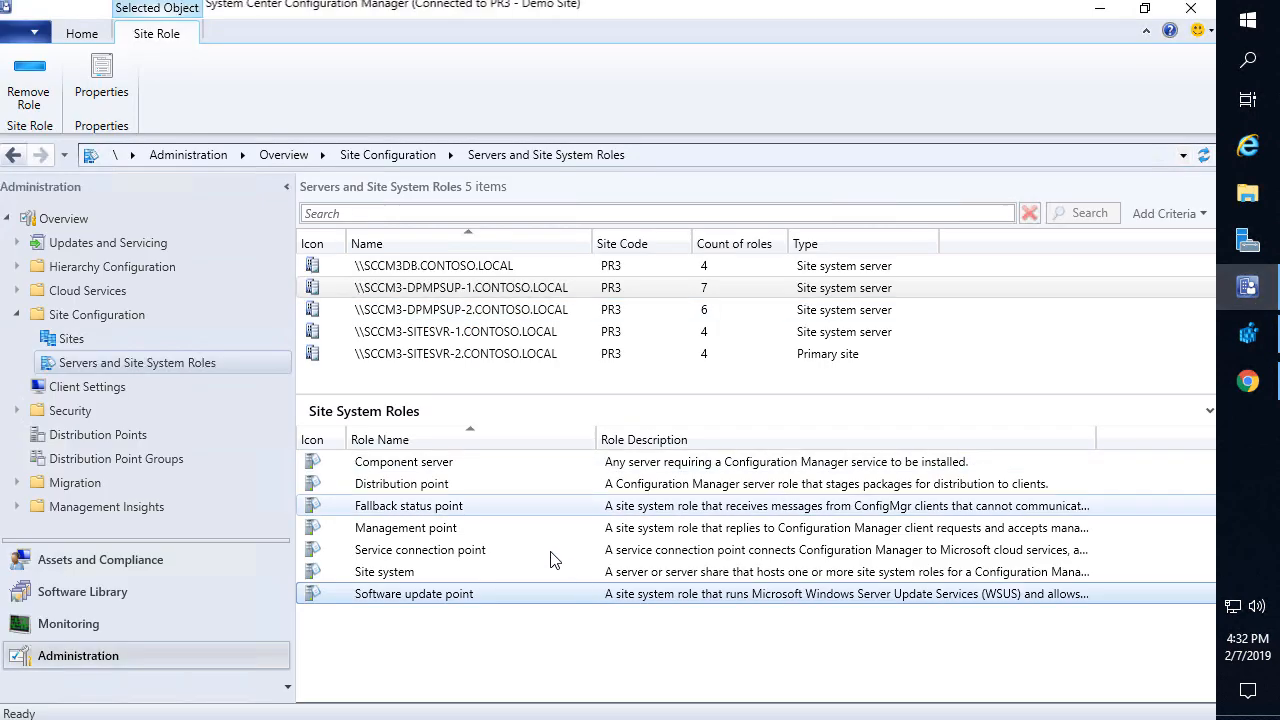
left_click(140, 622)
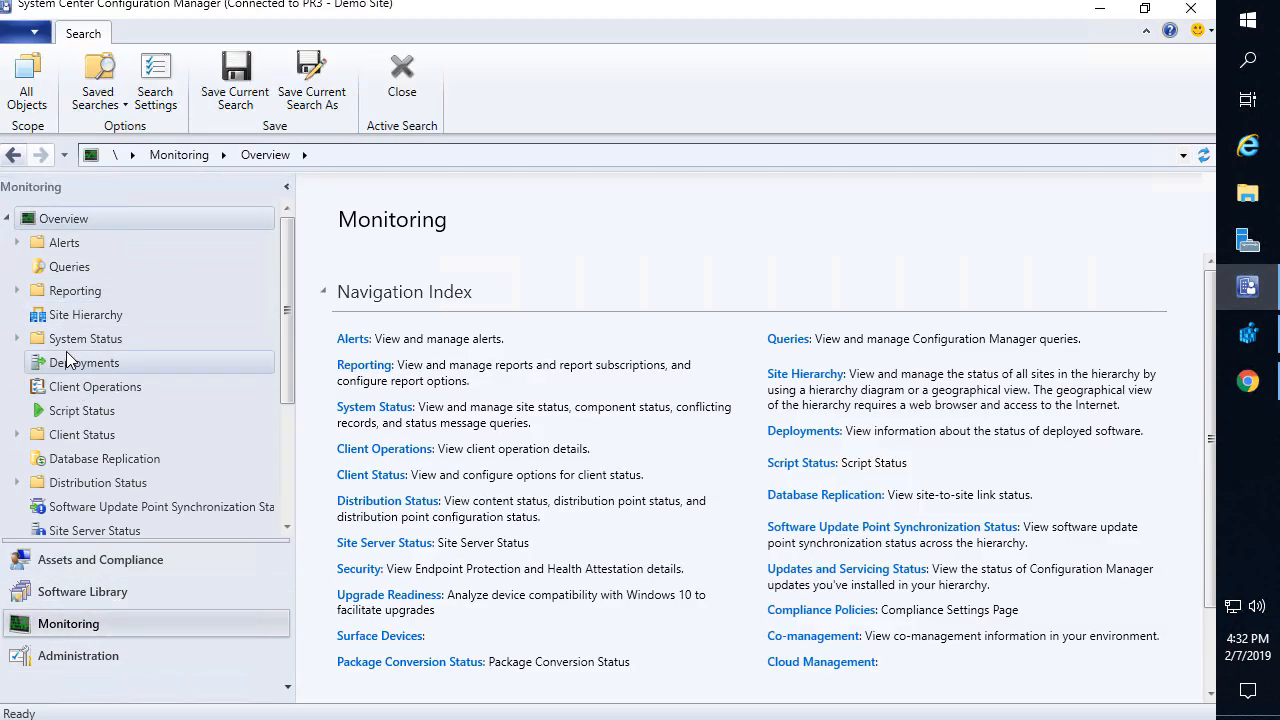
left_click(70, 345)
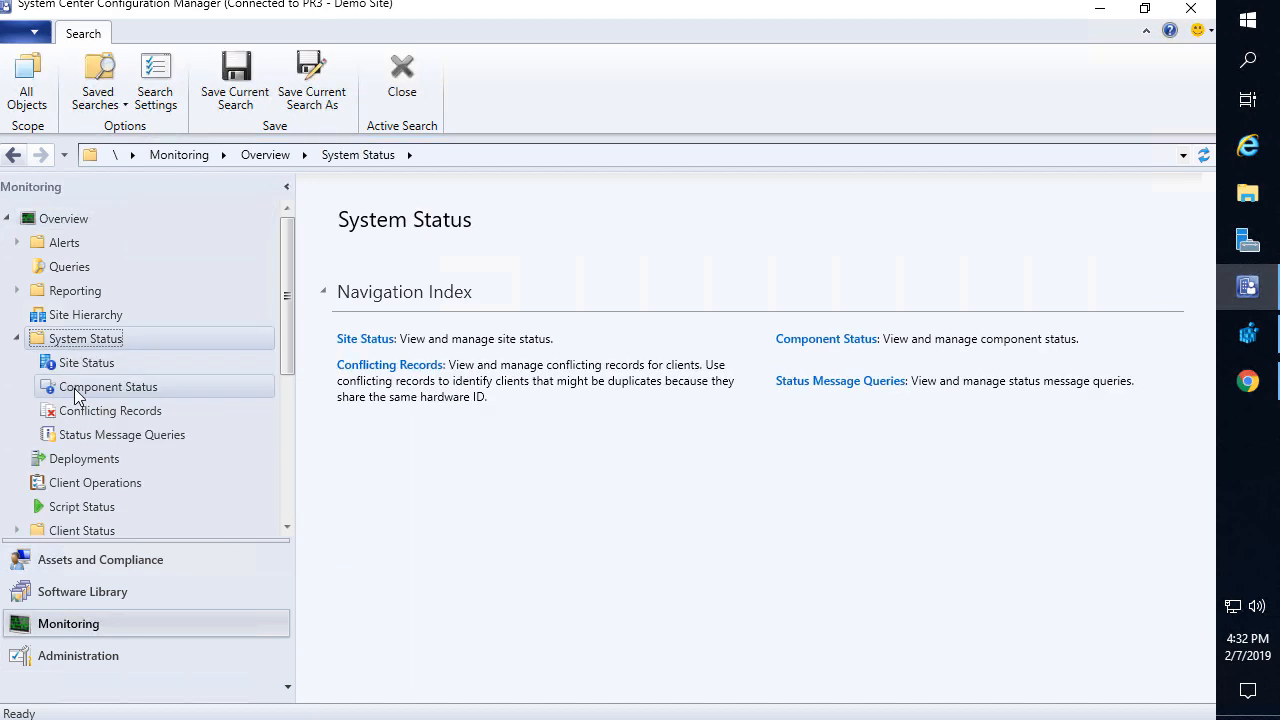
left_click(80, 388)
left_click(228, 95)
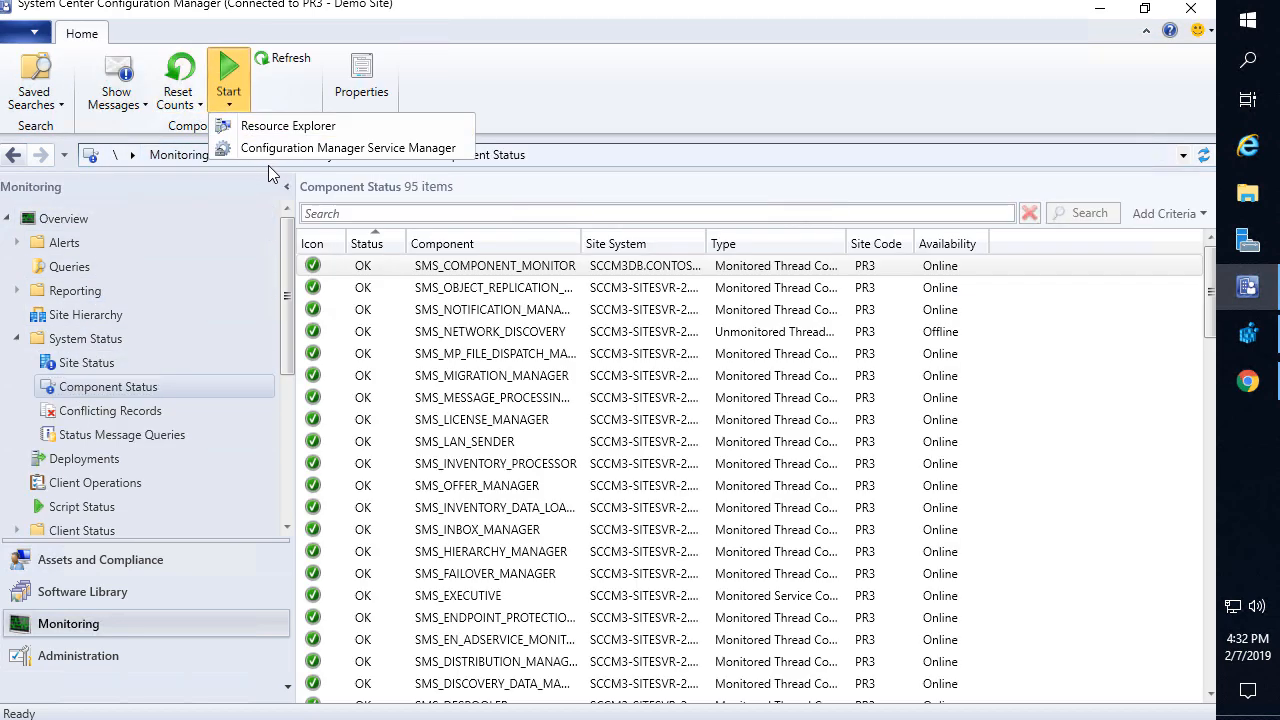
left_click(276, 149)
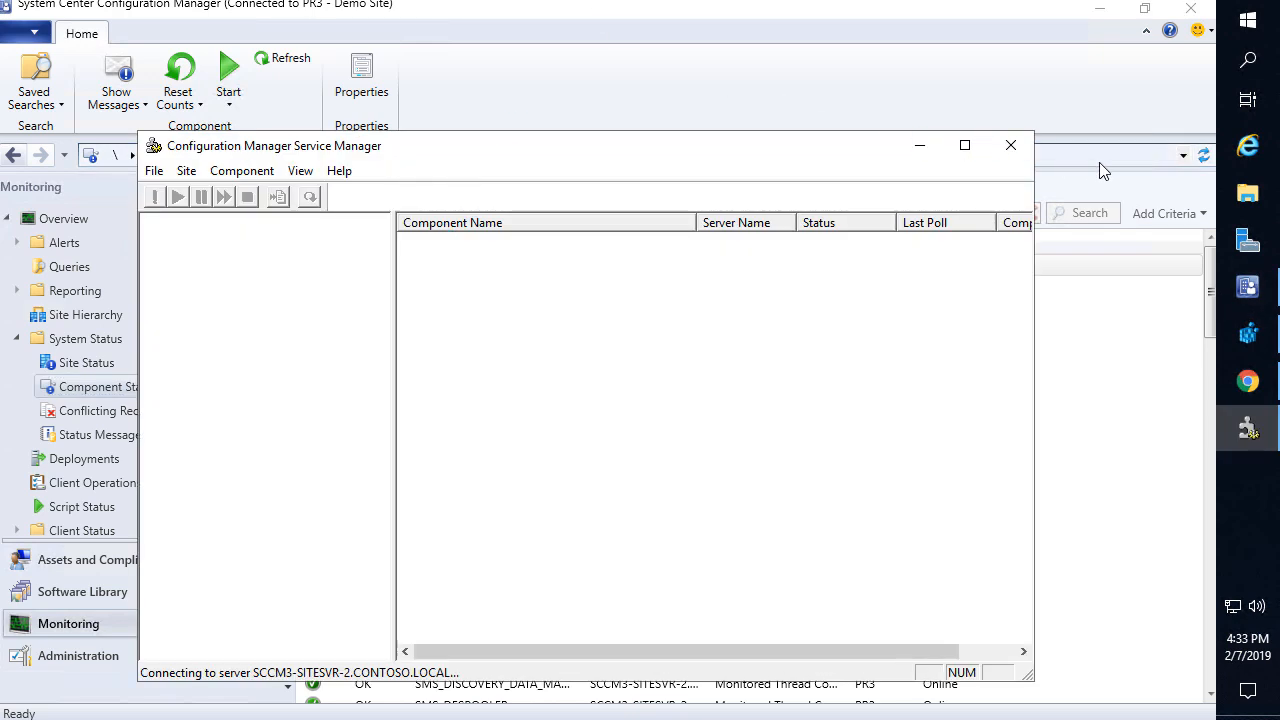
Return to Registry Editor and set the Requested Operation value of the SMS_WSUS_SYNC_MANAGER thread to stop
left_click(1110, 18)
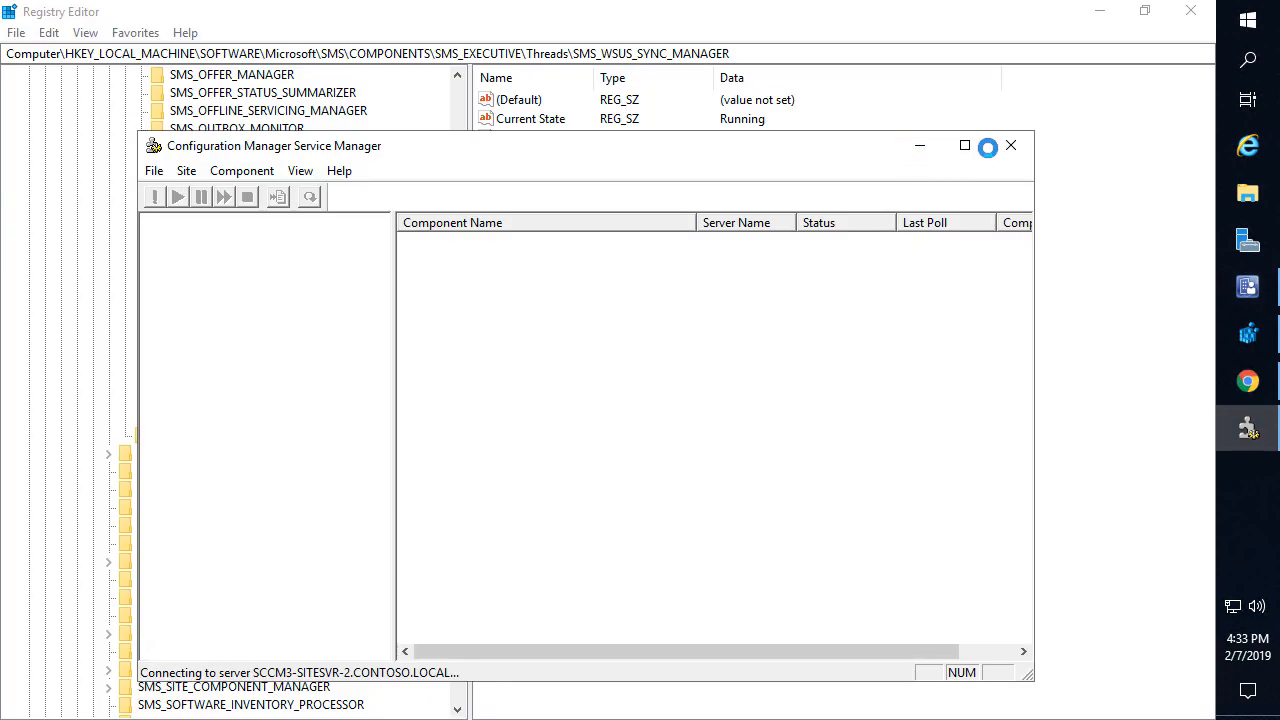
left_click(740, 50)
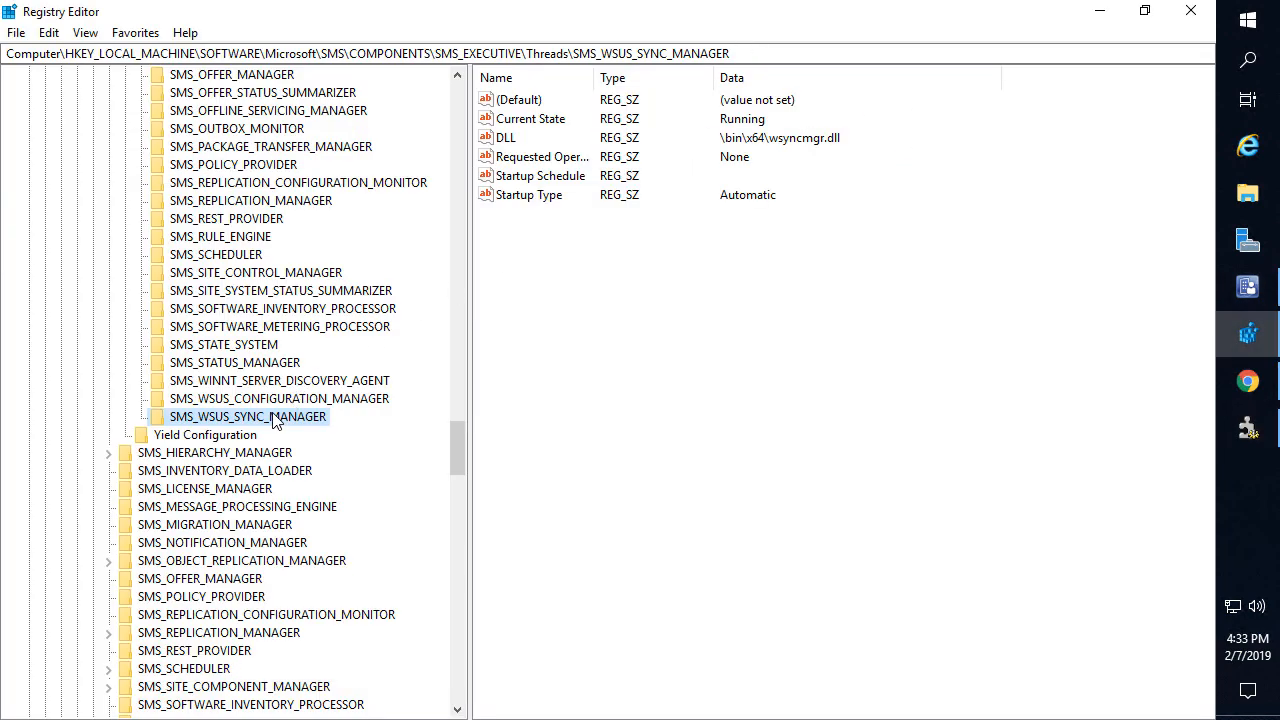
left_click(272, 400)
left_click(276, 418)
double_click(551, 182)
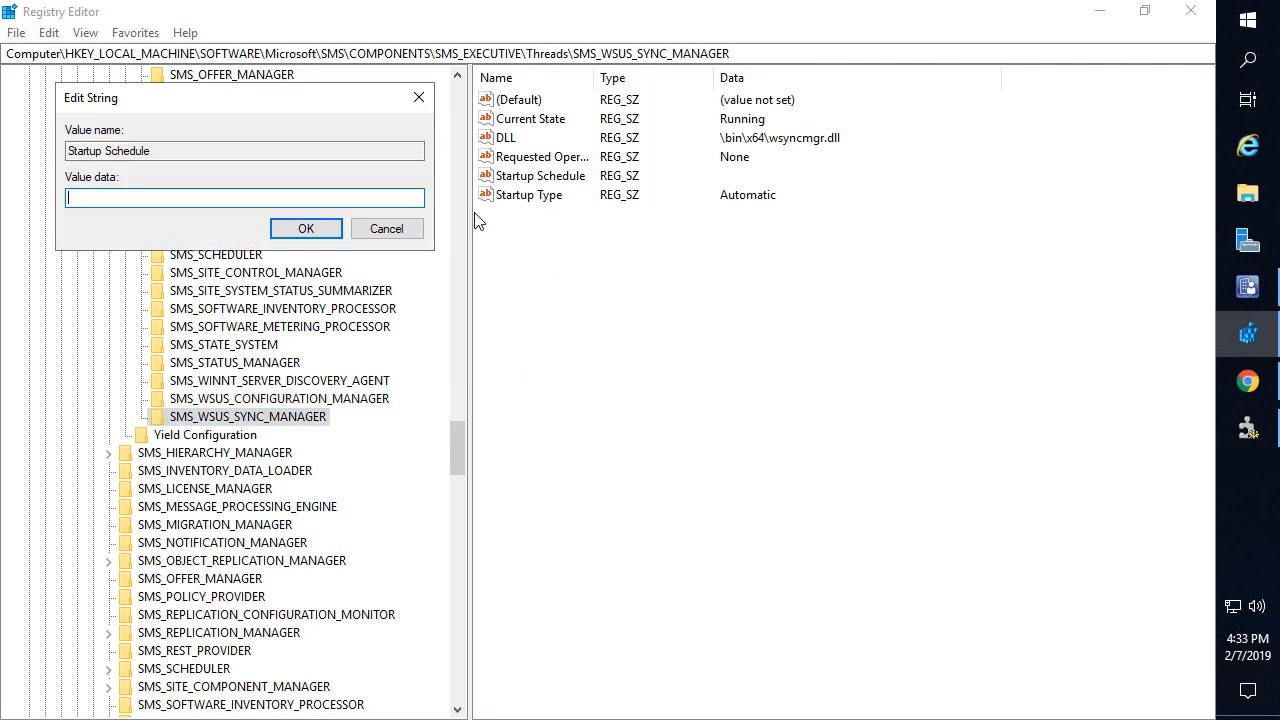
left_click(392, 234)
double_click(532, 160)
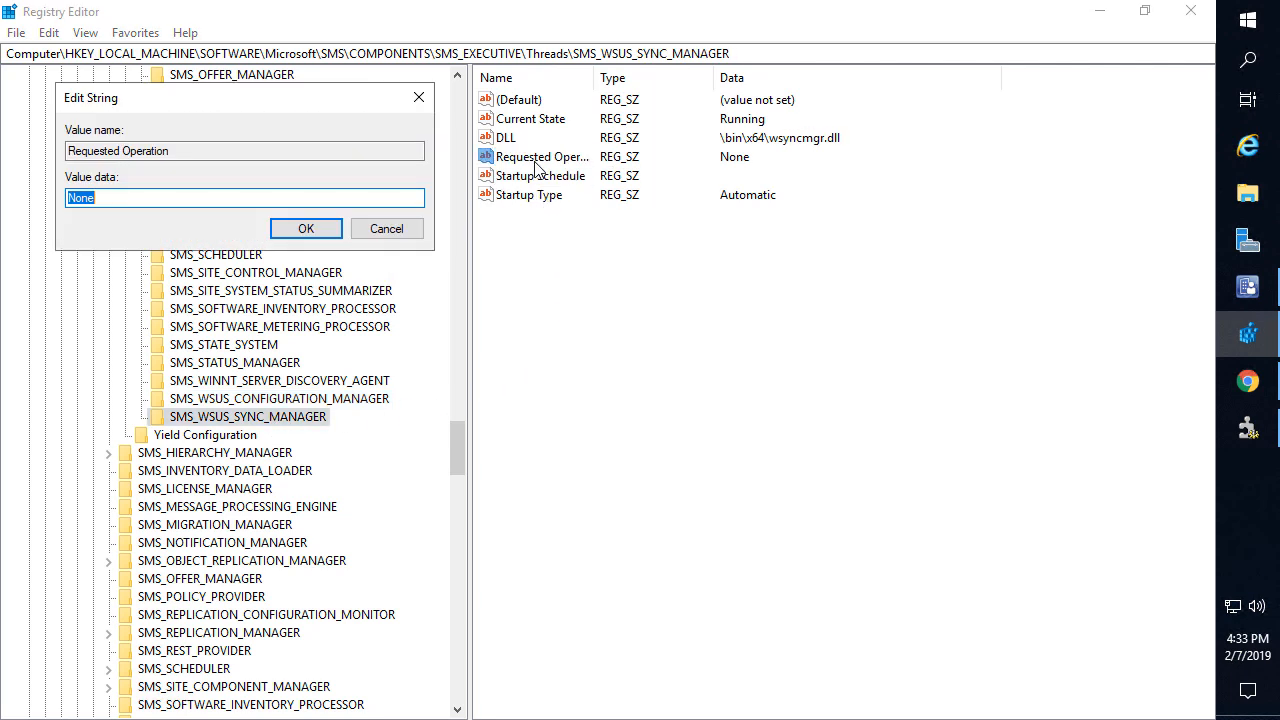
type("stop")
key("Return")
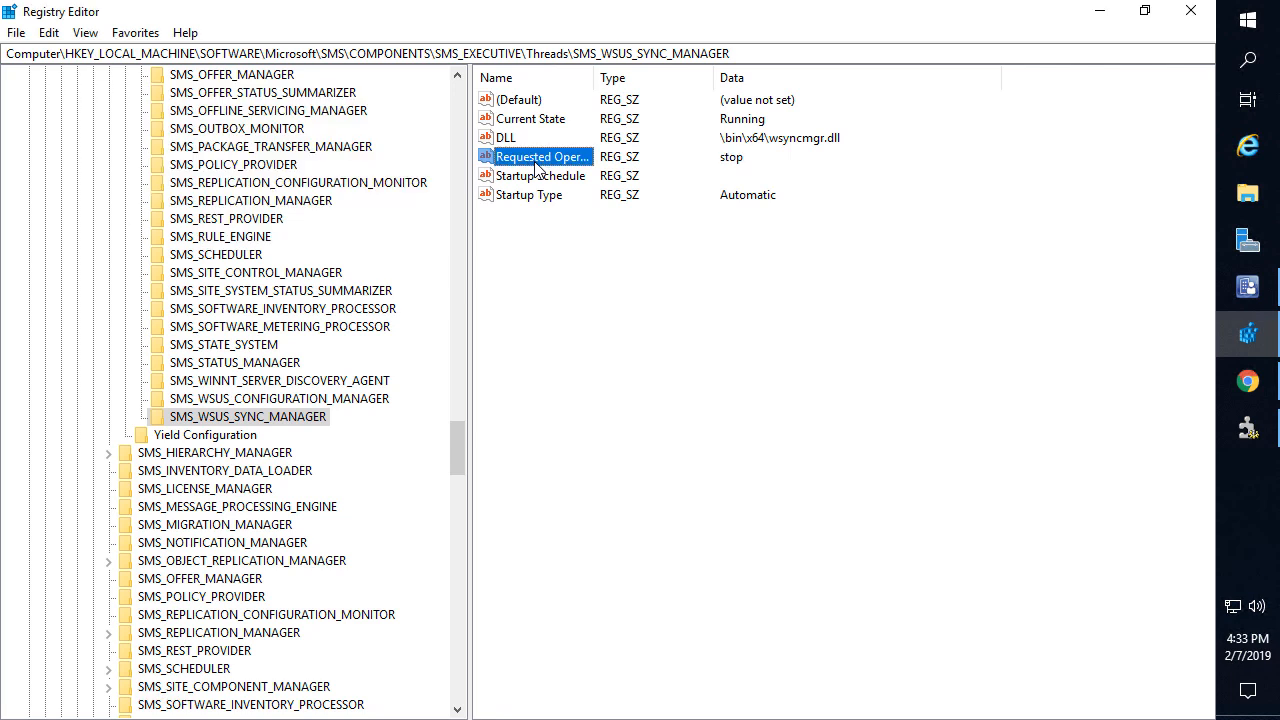
Set the Requested Operation value of the SMS_WSUS_CONFIGURATION_MANAGER thread to stop
left_click(343, 400)
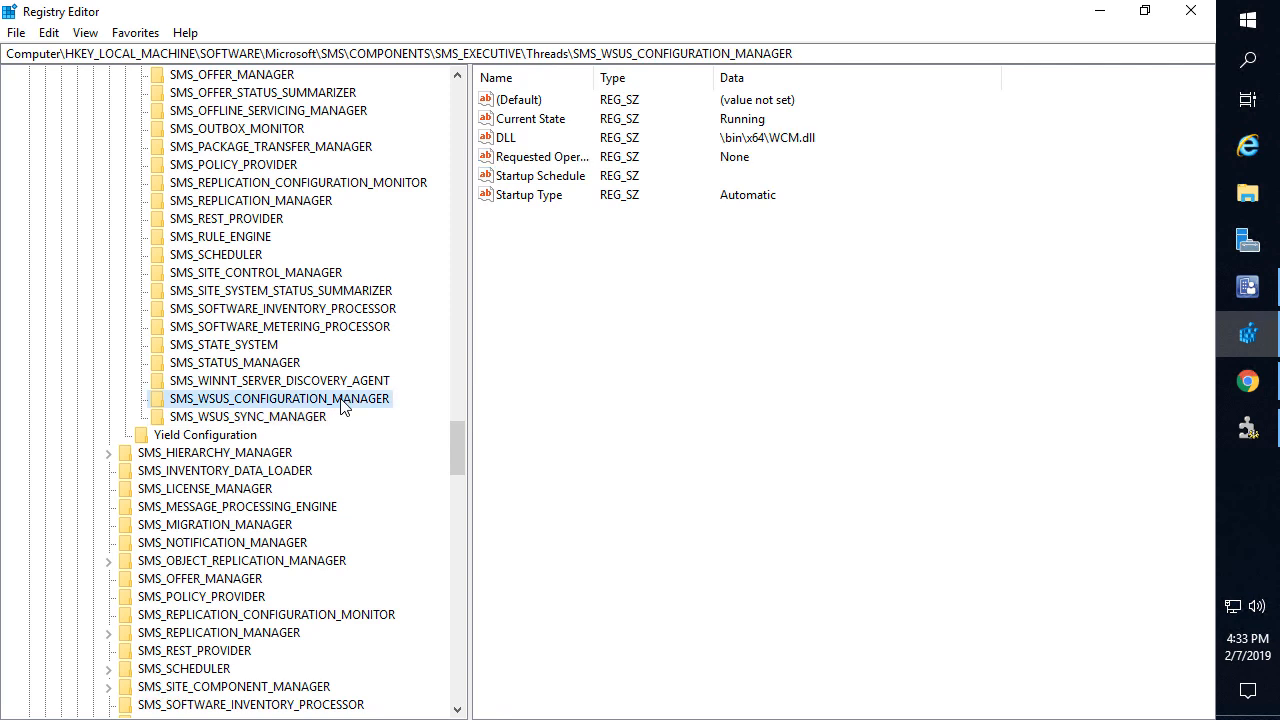
double_click(522, 158)
type("stop")
key("Return")
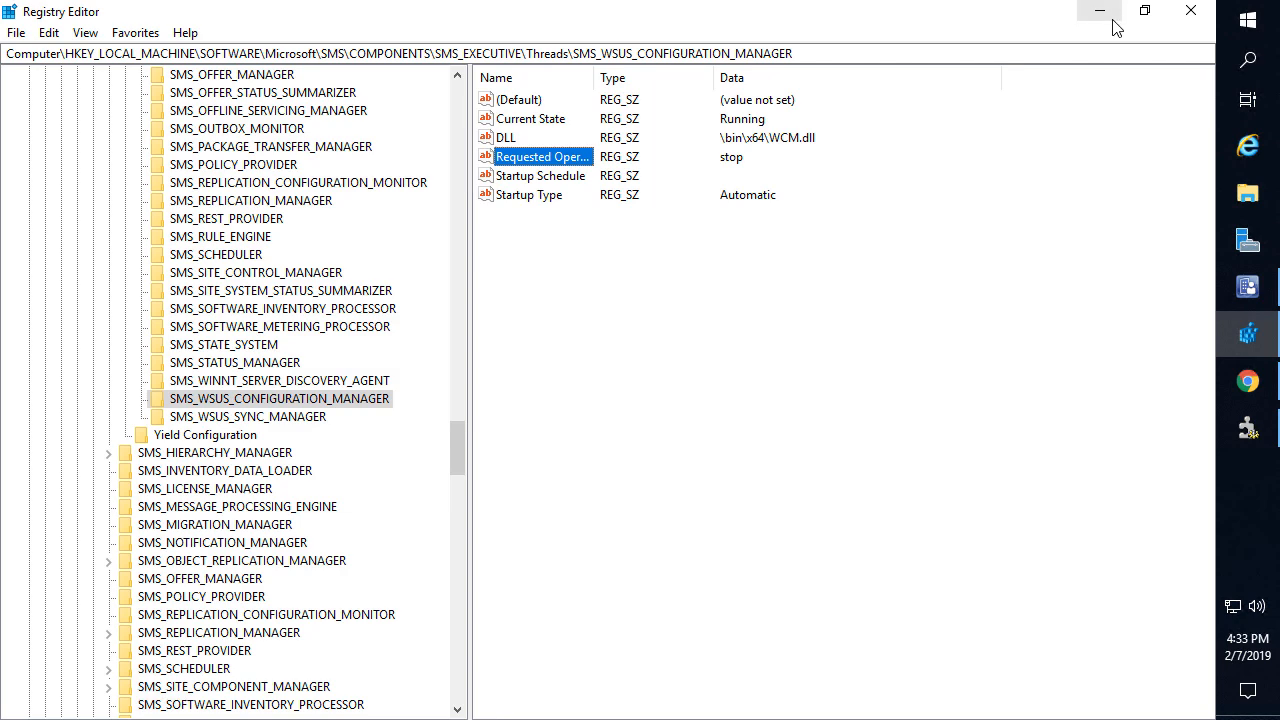
Switch to File Explorer and open WCM.log through the Site Server - Logs shortcut on the Desktop
left_click(1247, 193)
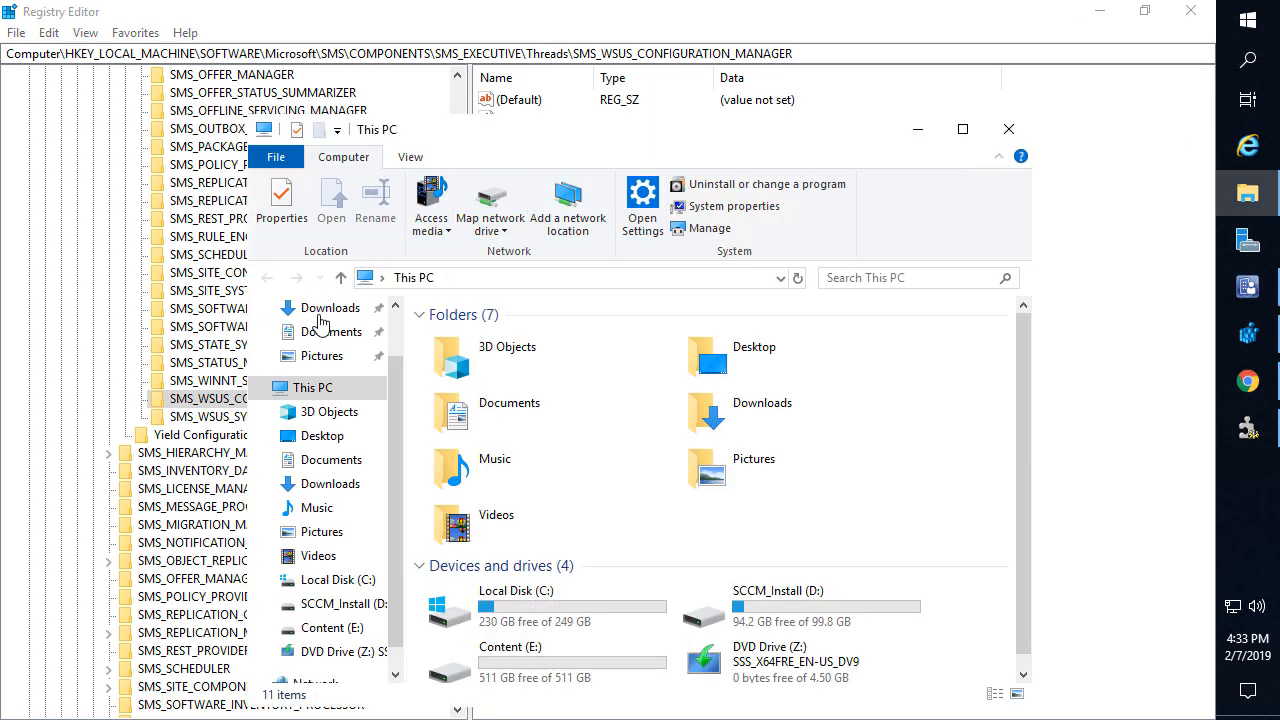
scroll(330, 330, "up", 1)
left_click(325, 347)
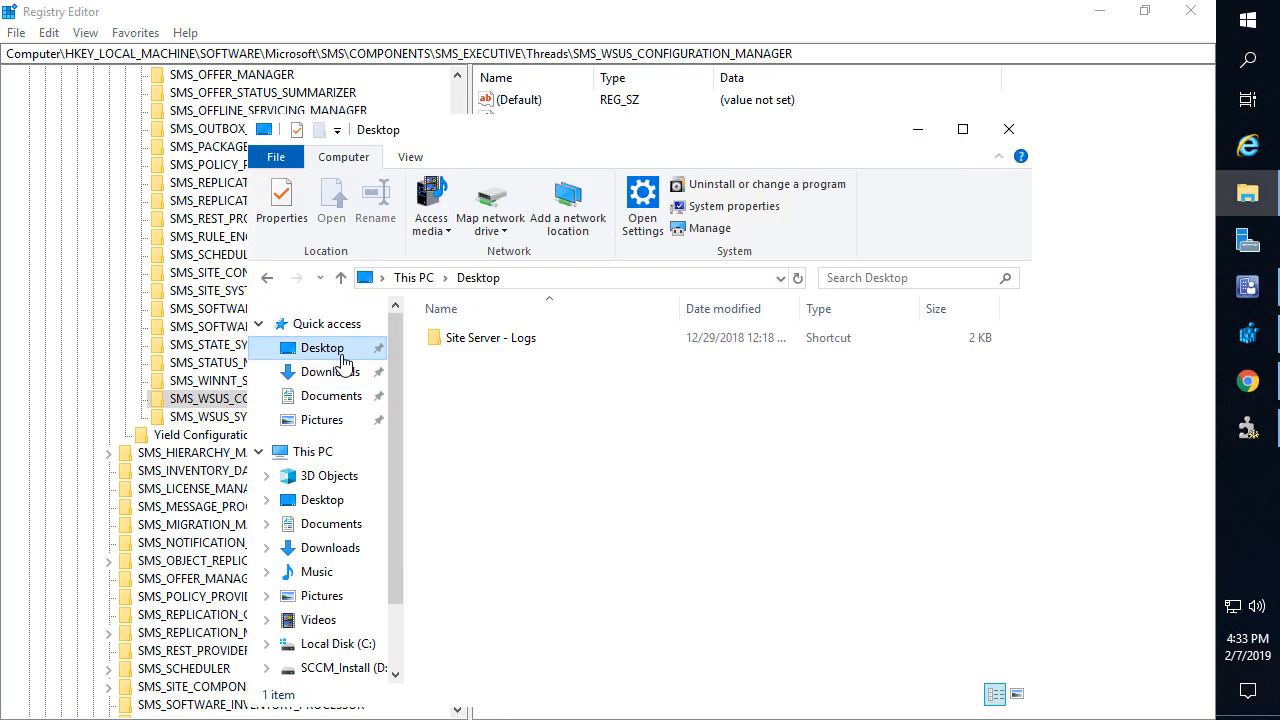
double_click(503, 340)
left_click(505, 385)
key("w")
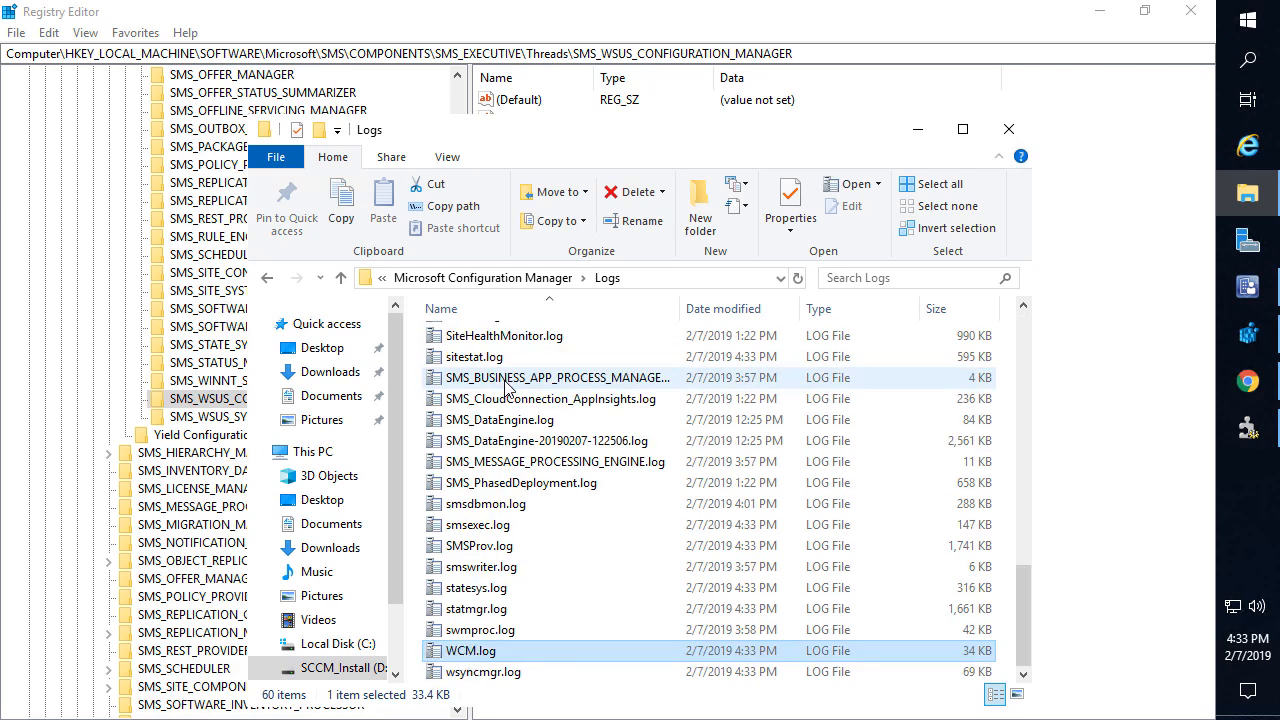
key("Return")
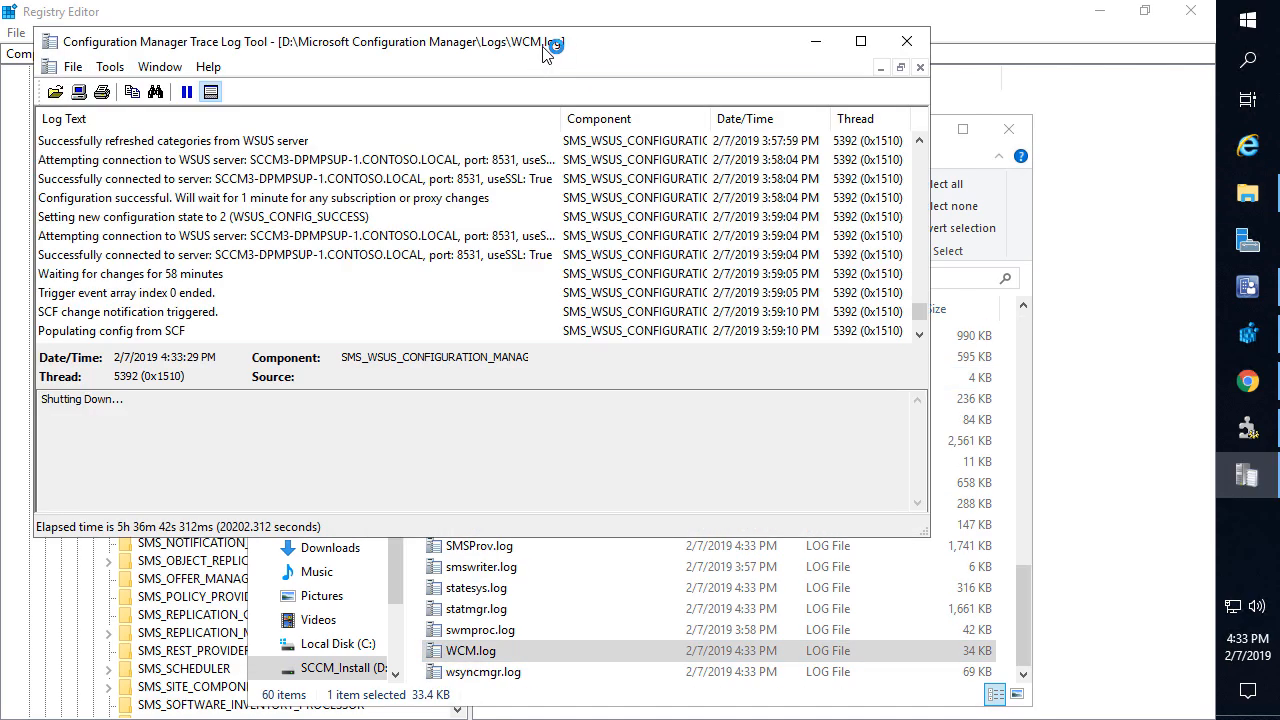
Dock the trace log window beside the other windows and widen it to read the latest WCM.log entries
key("super+Right")
left_click(823, 597)
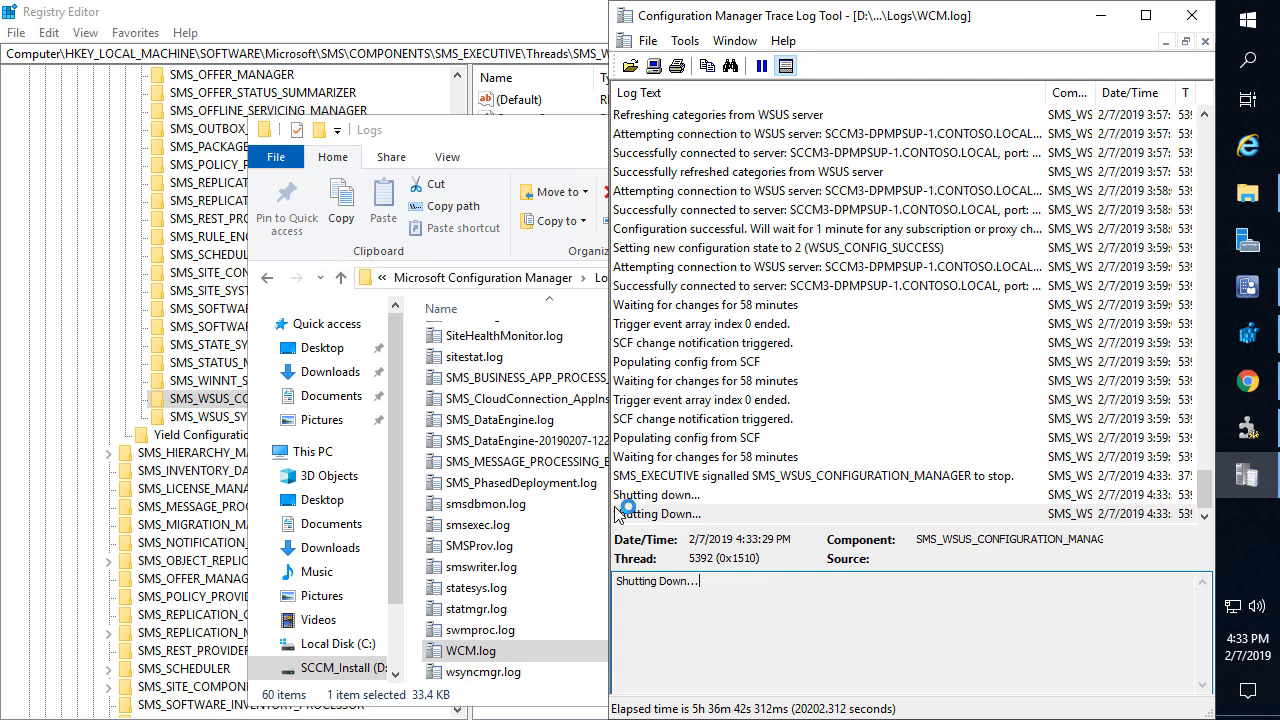
left_click_drag(610, 497, 490, 497)
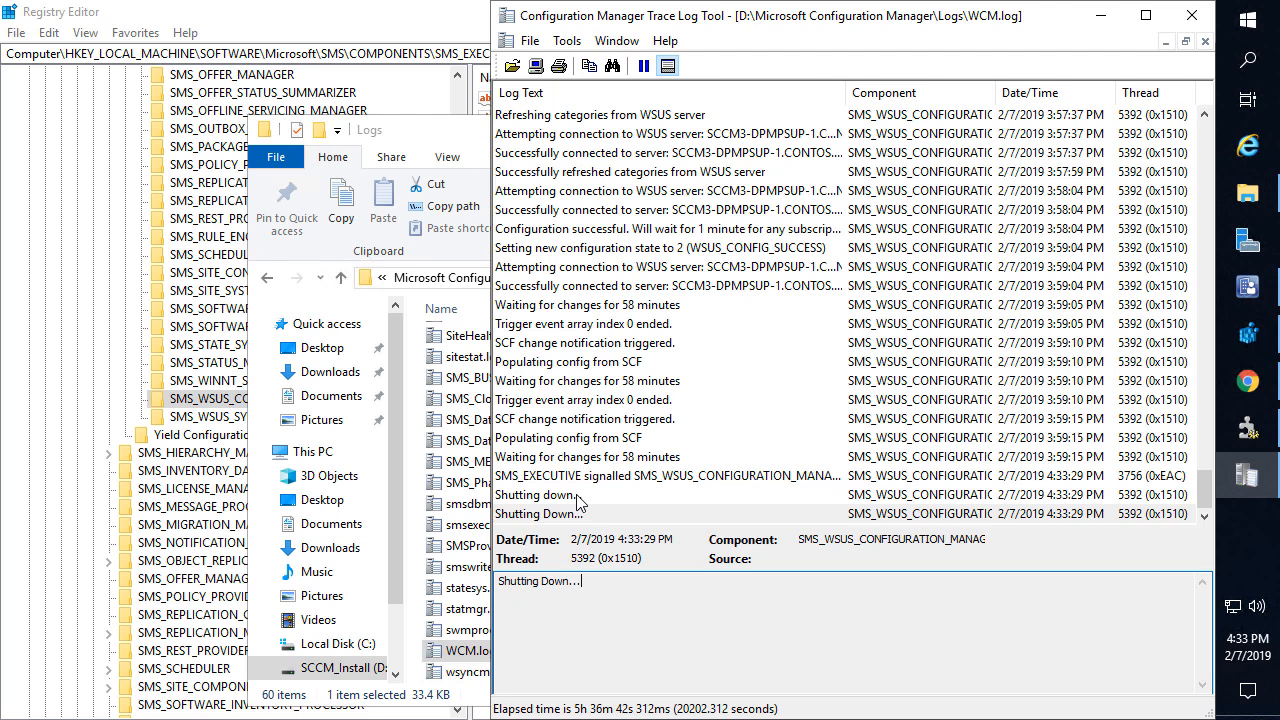
Switch back to Registry Editor and set Requested Operation of the SMS_WSUS_CONFIGURATION_MANAGER thread to start
left_click(228, 404)
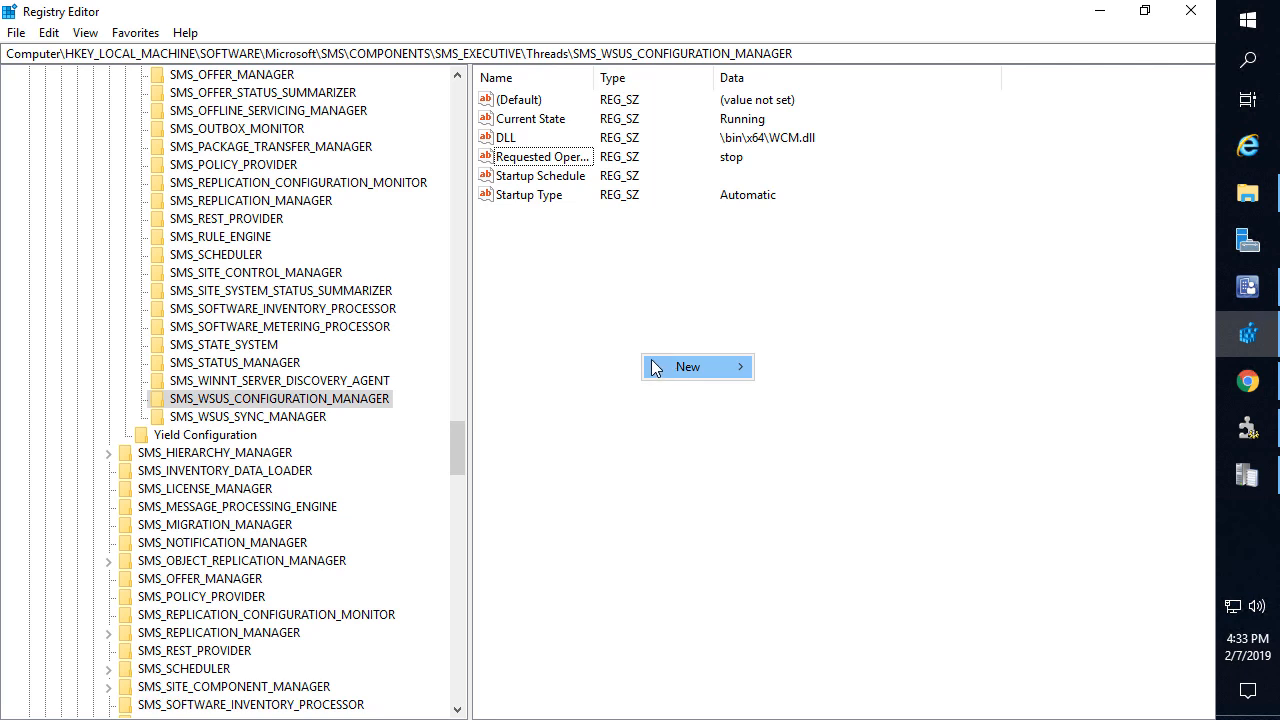
double_click(530, 160)
type("start")
key("Return")
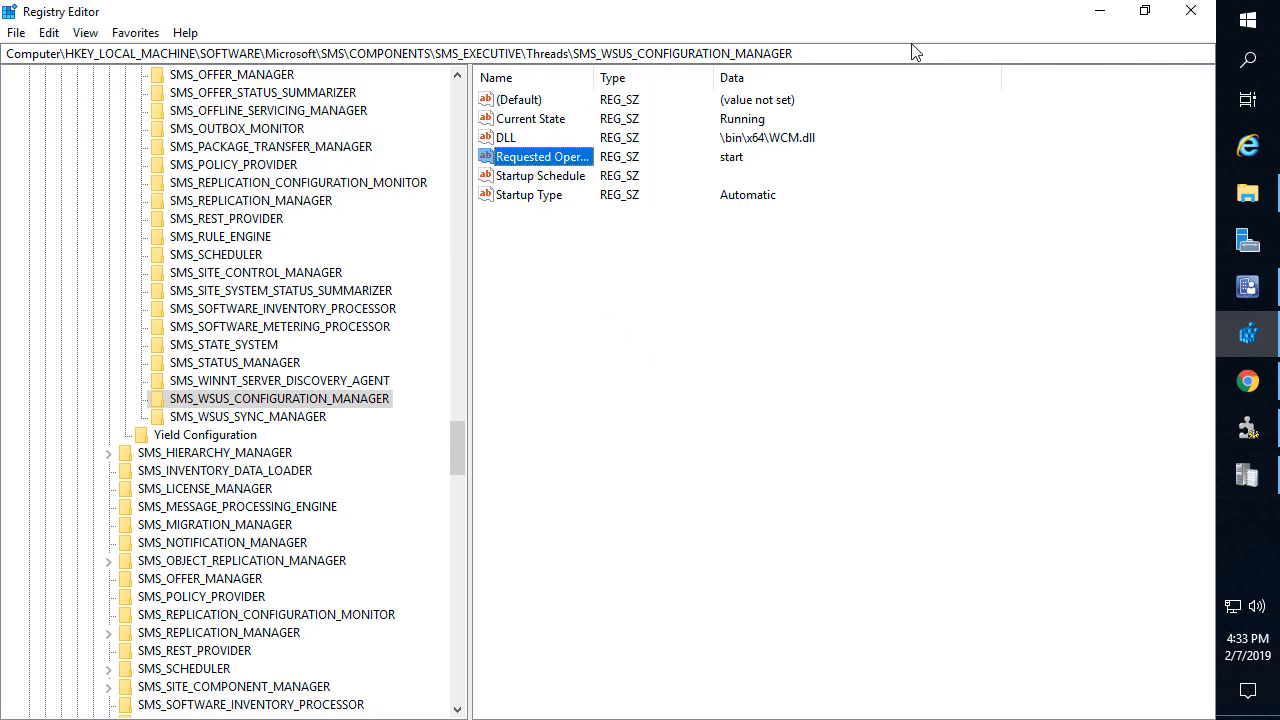
Switch to the maximized WCM.log and compare the group values of SUP0 and SUP1 in the new active SUP list
left_click(1250, 475)
double_click(1031, 16)
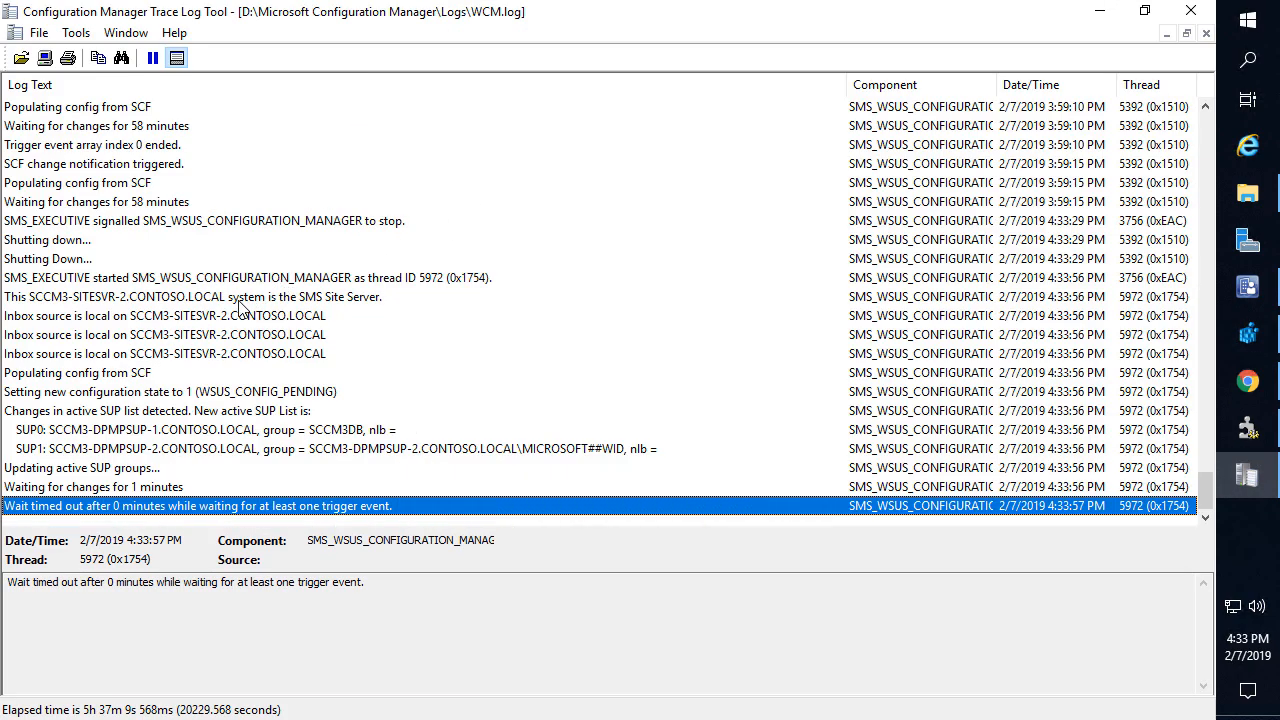
left_click(352, 452)
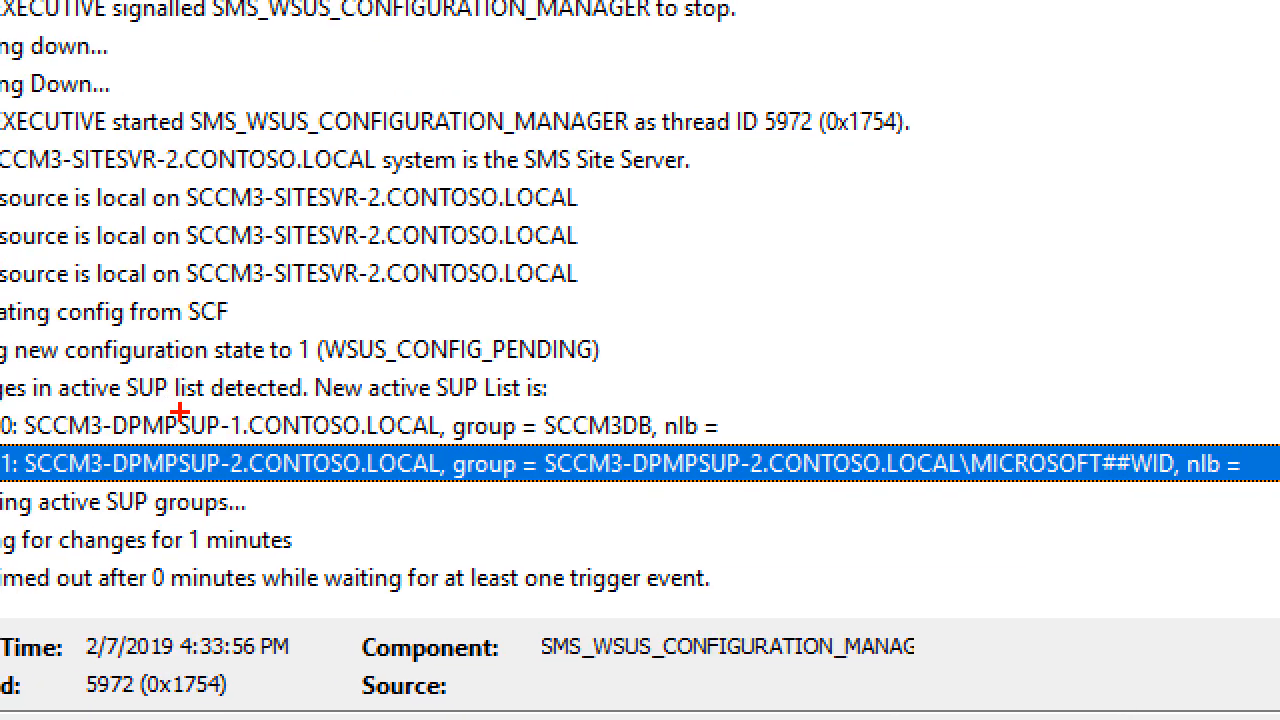
mouse_move(22, 404)
left_mouse_down()
mouse_move(550, 433)
mouse_move(527, 443)
mouse_move(517, 439)
mouse_move(741, 438)
left_mouse_up()
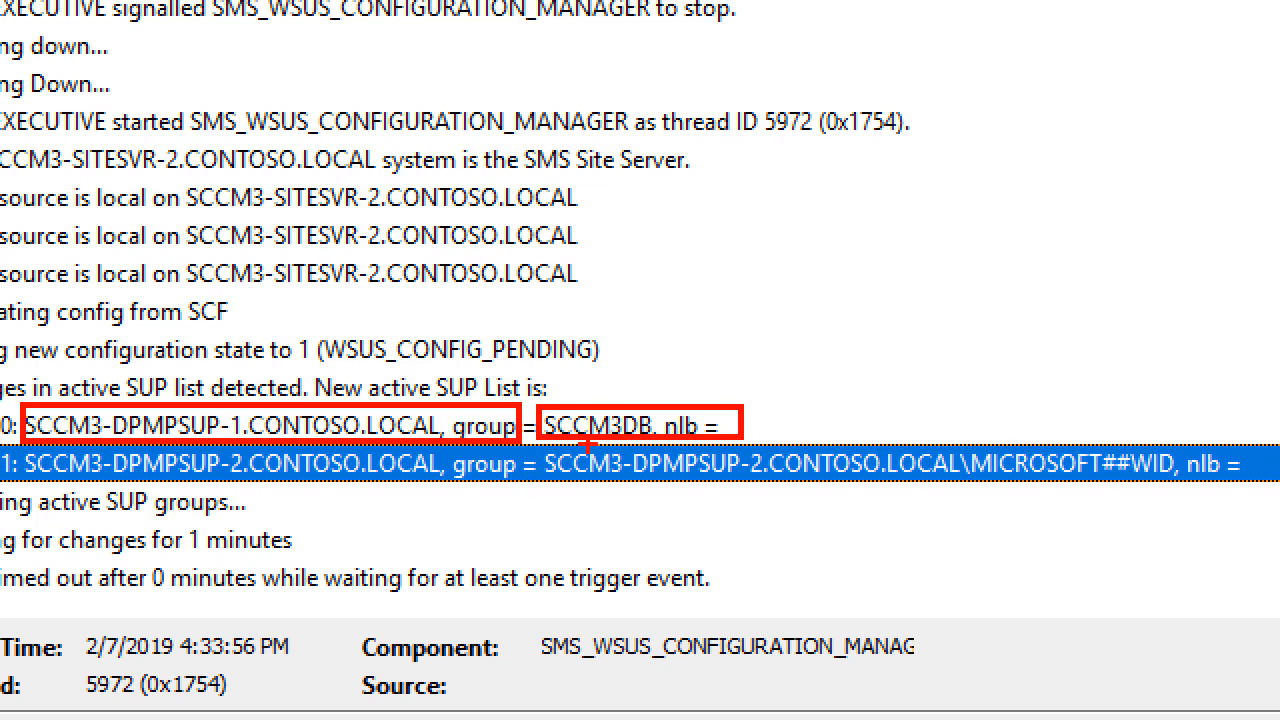
left_click_drag(538, 447, 1258, 486)
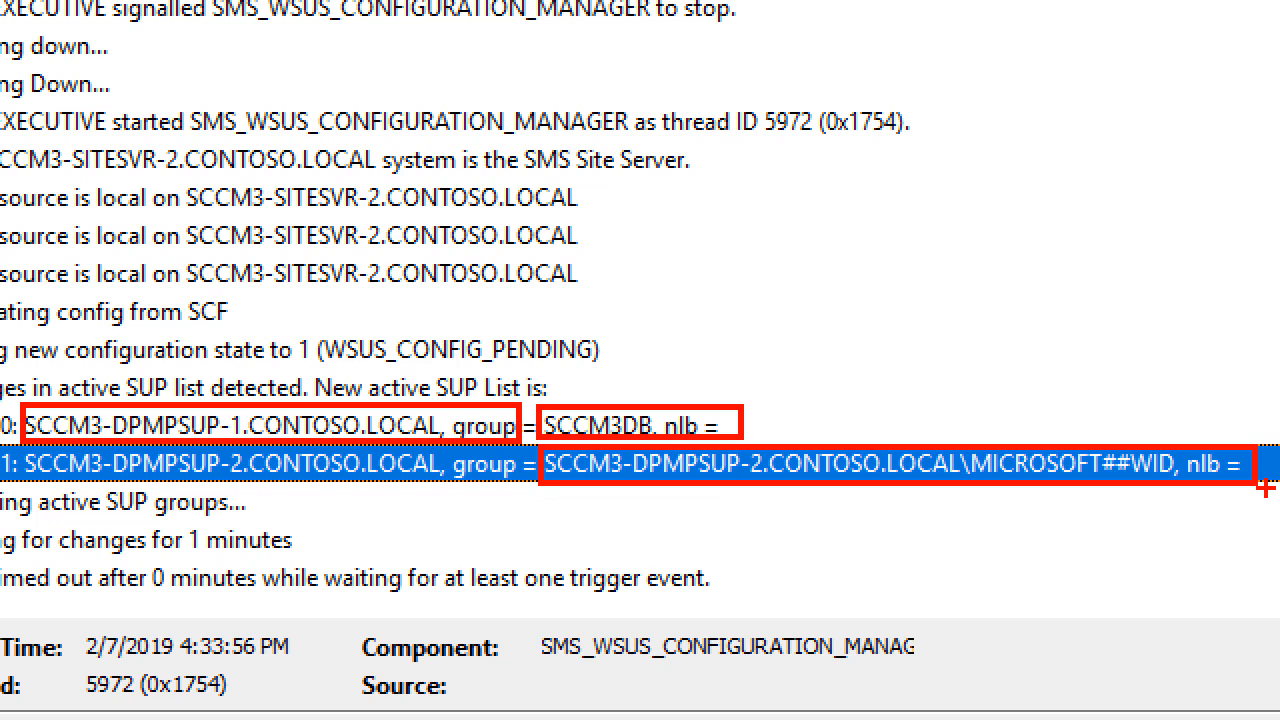
key("Escape")
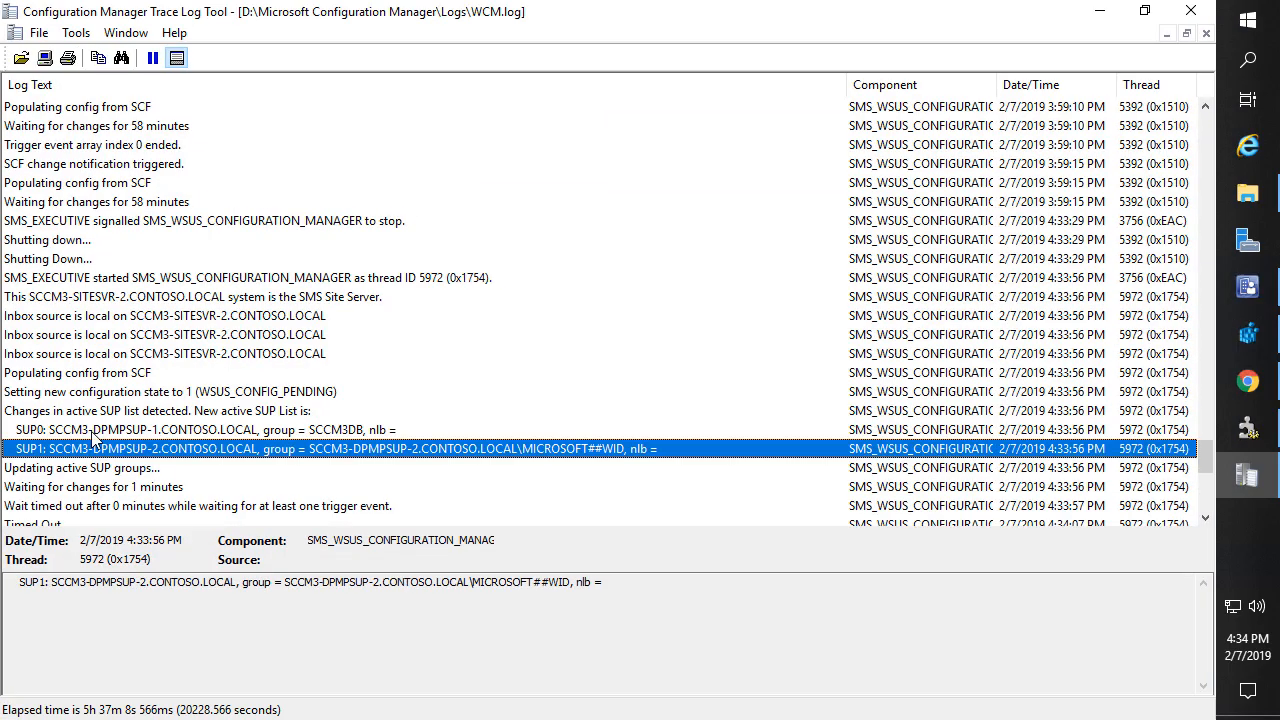
Switch back to Registry Editor and set Requested Operation of the SMS_WSUS_SYNC_MANAGER thread to start
left_click(1100, 11)
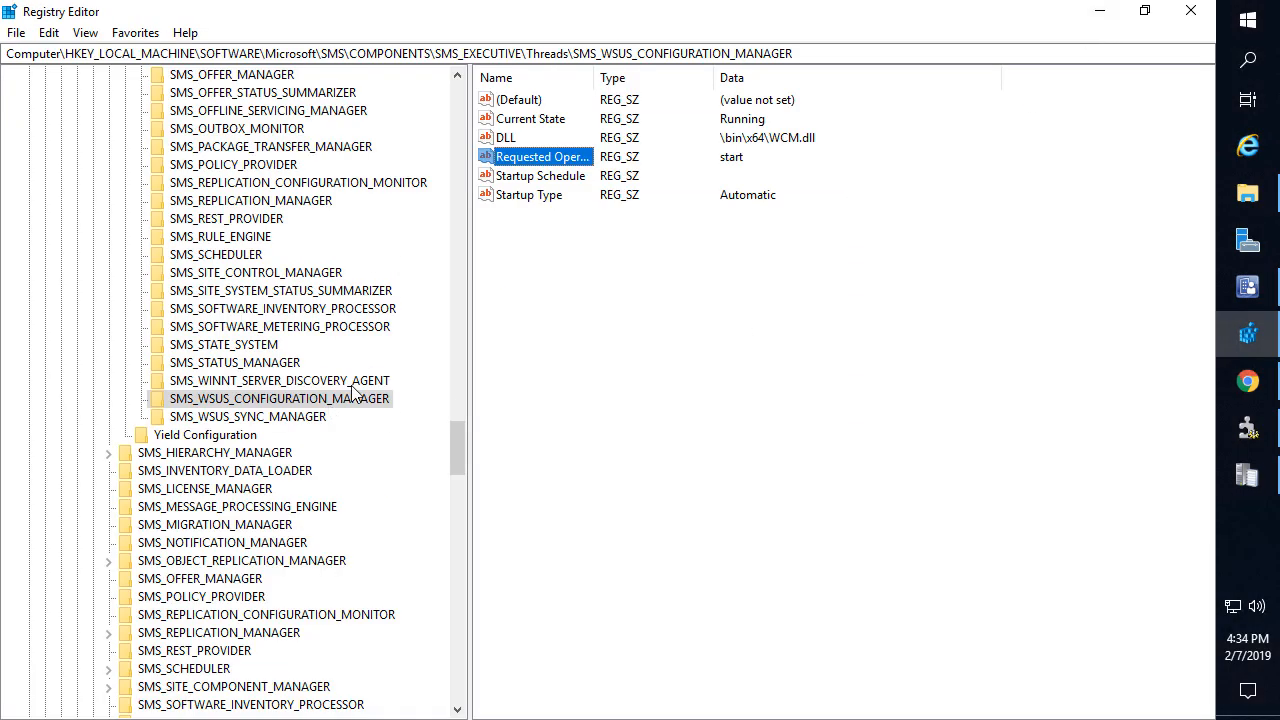
left_click(289, 418)
double_click(530, 158)
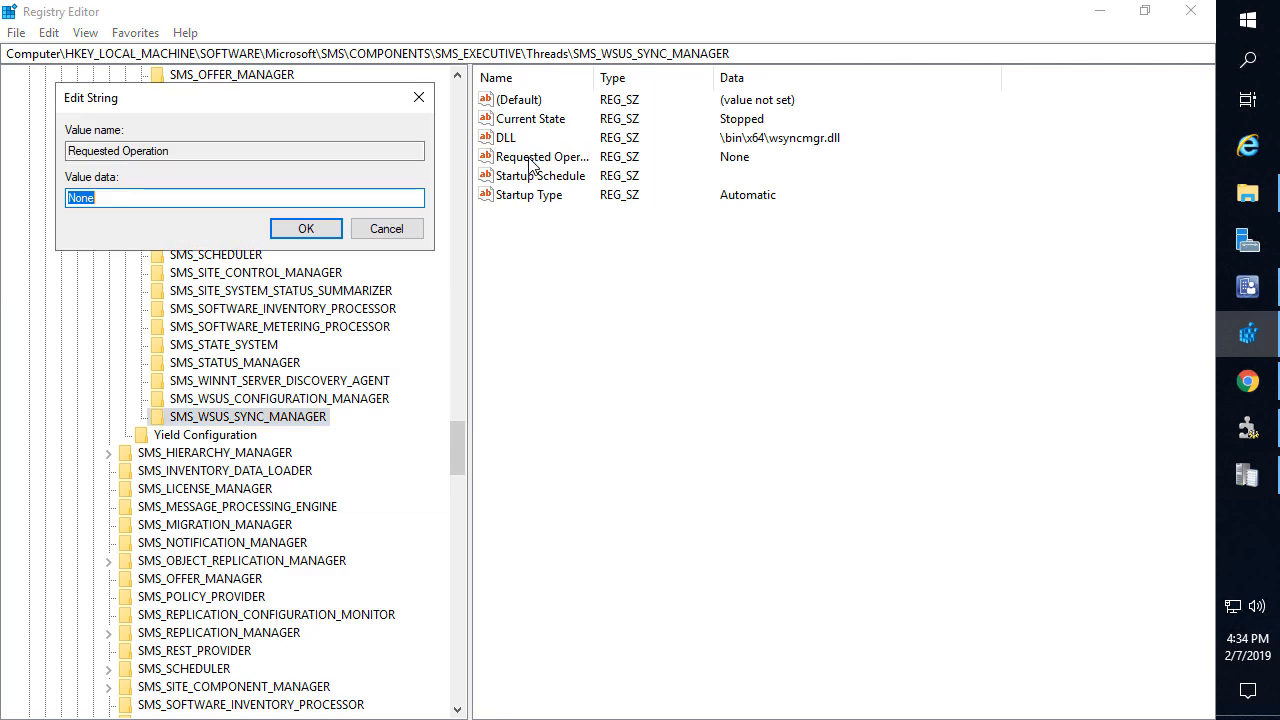
type("start")
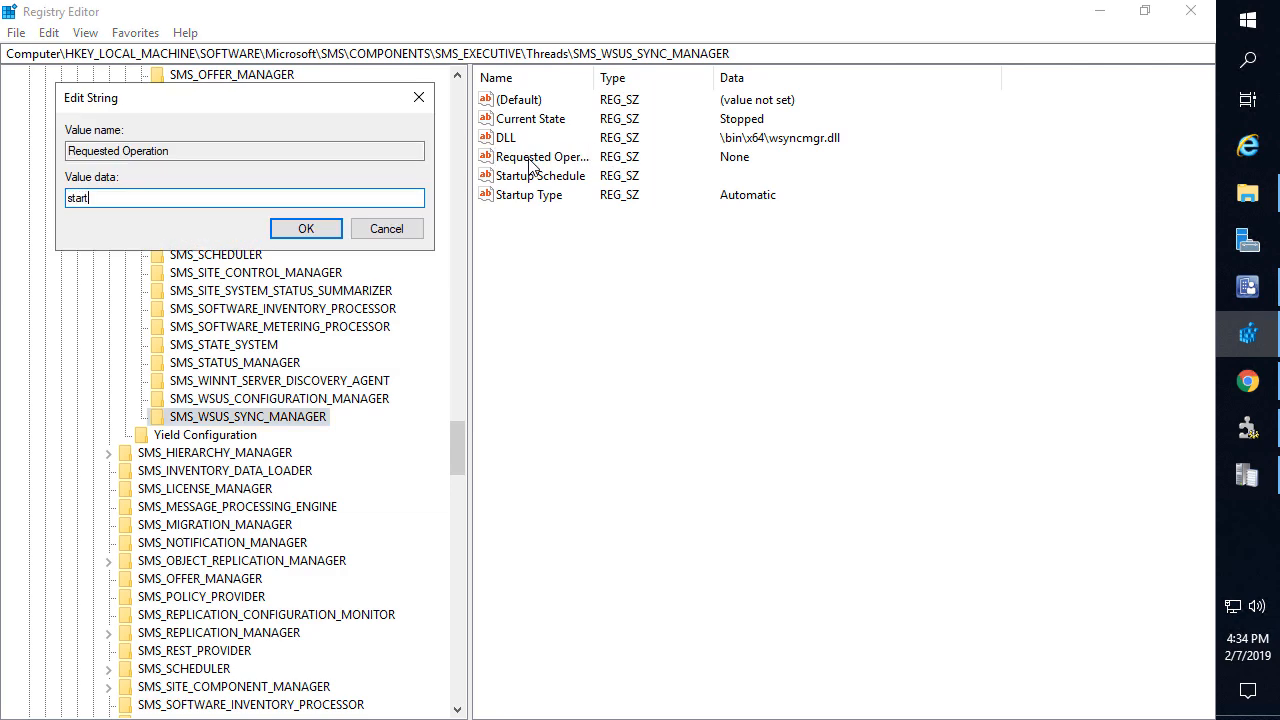
key("Return")
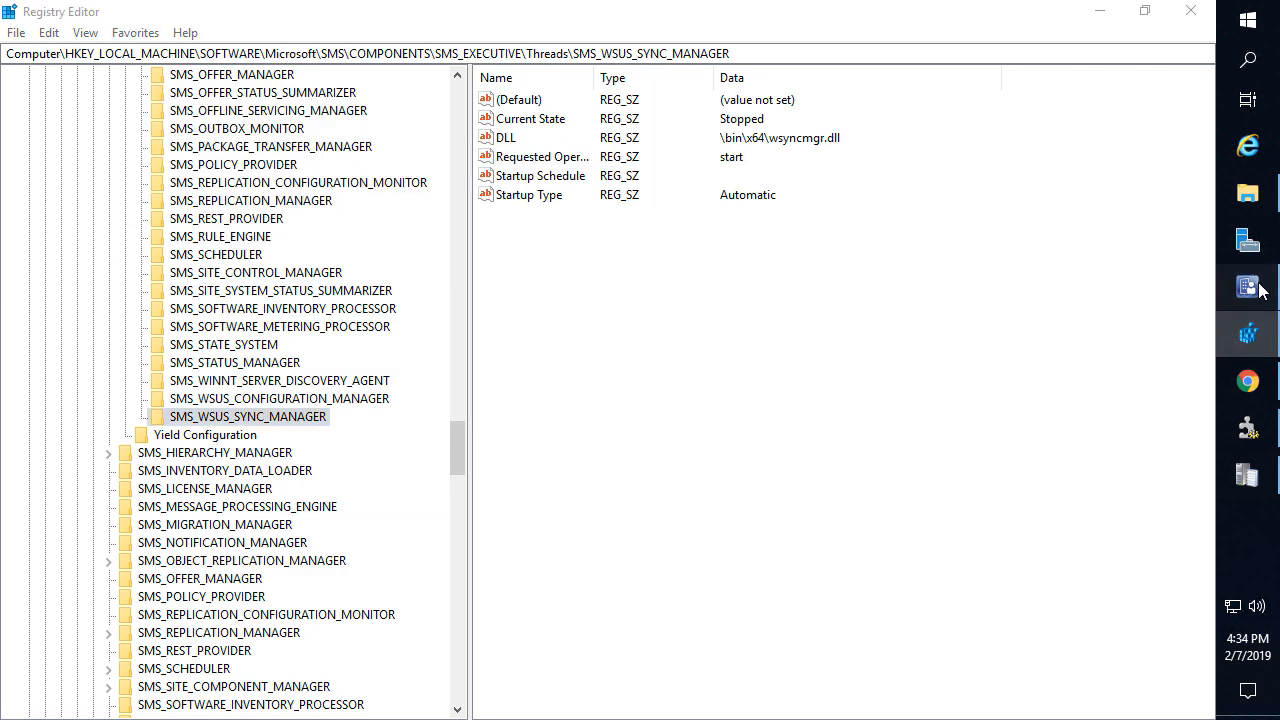
Switch to the Configuration Manager console and run Synchronize Software Updates from the Software Library's software updates node
left_click(1240, 293)
left_click(139, 592)
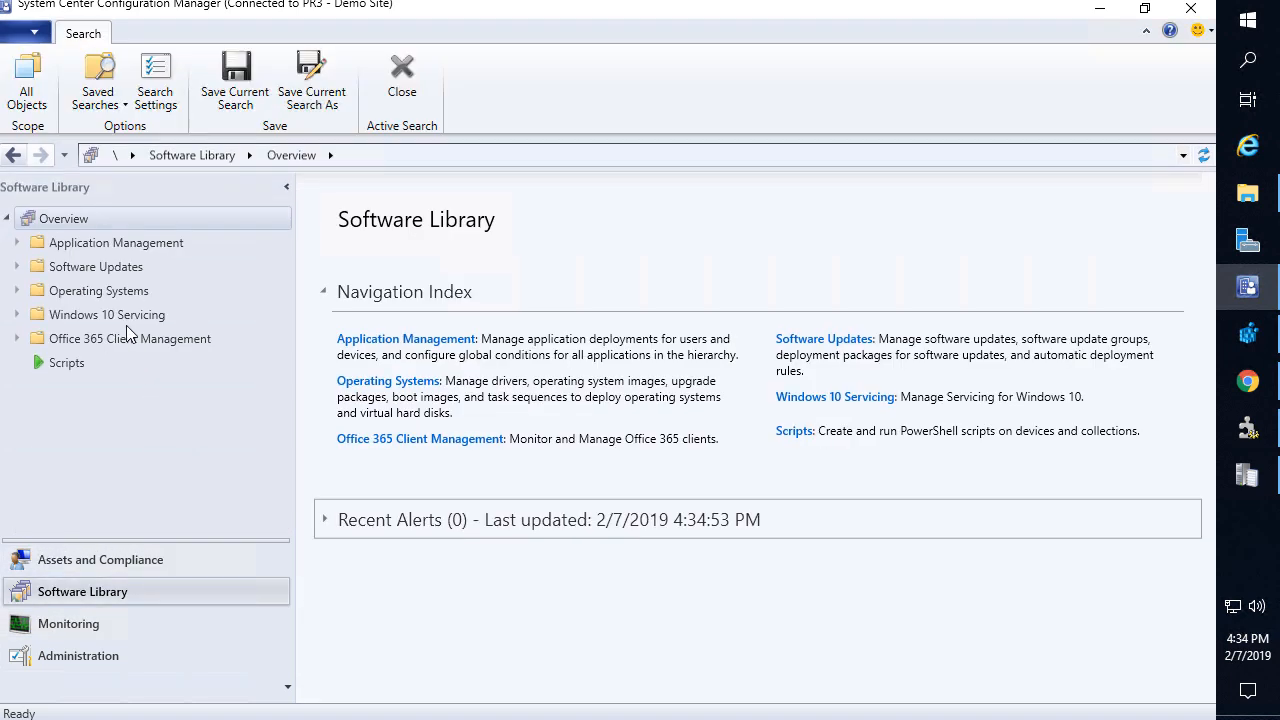
left_click(96, 267)
right_click(98, 293)
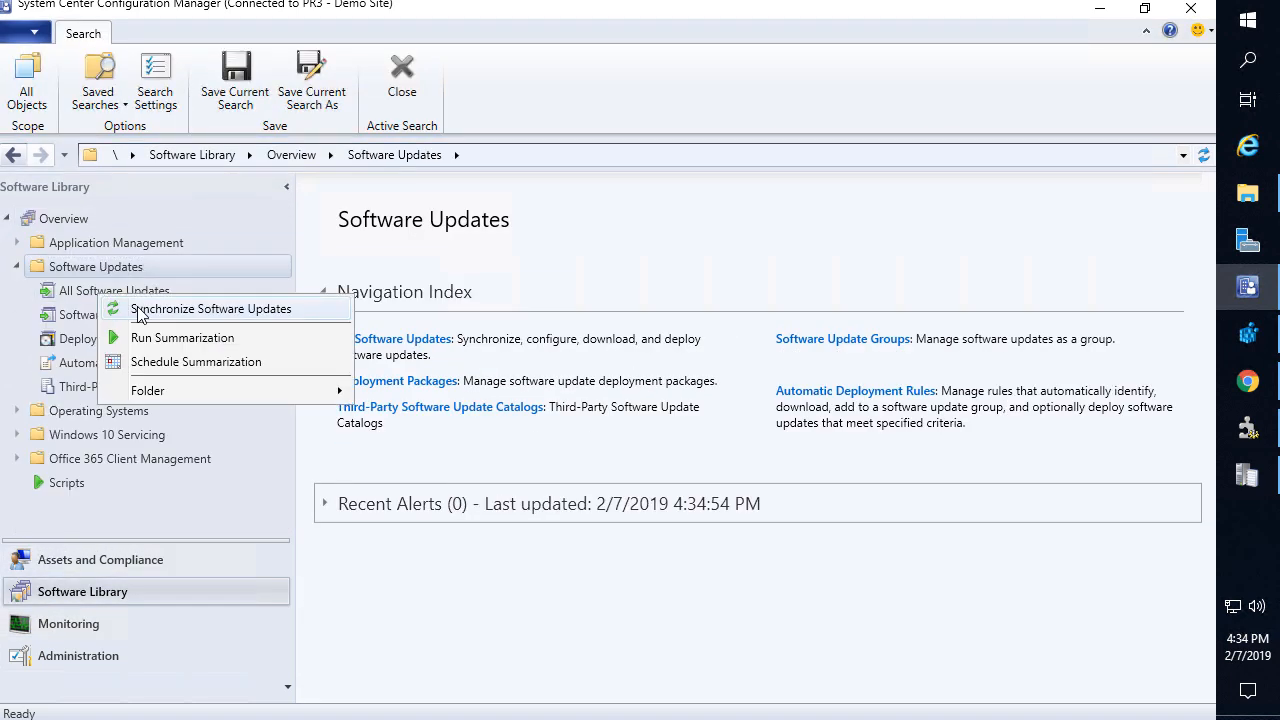
left_click(195, 309)
left_click(676, 474)
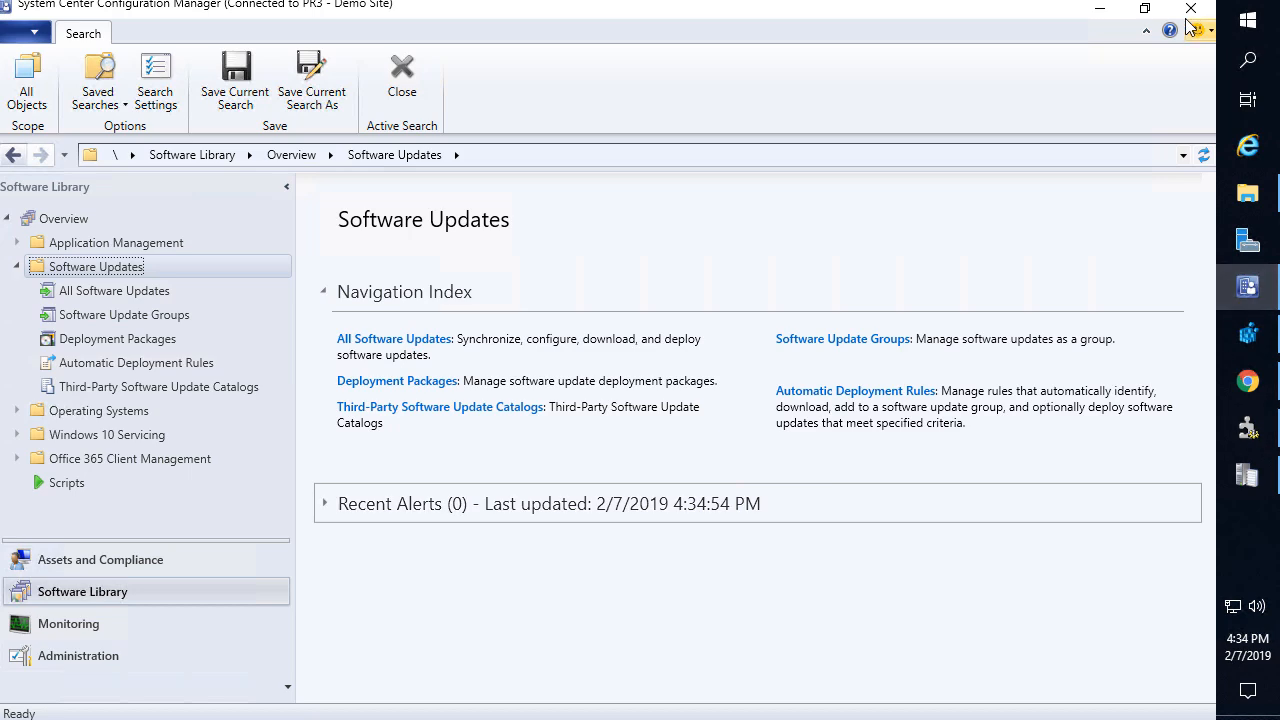
Open wsyncmgr.log from File Explorer in a maximized window and highlight the three entries about the SUPs found
left_click(1247, 193)
double_click(495, 672)
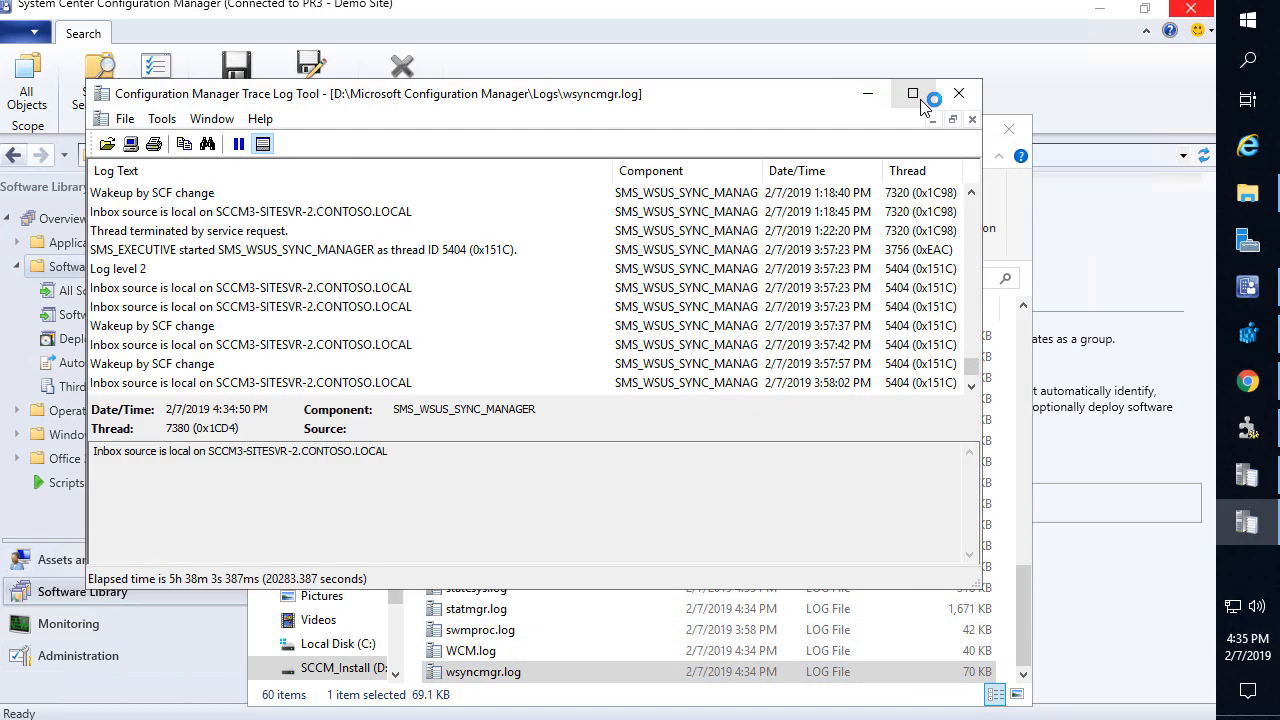
left_click(912, 93)
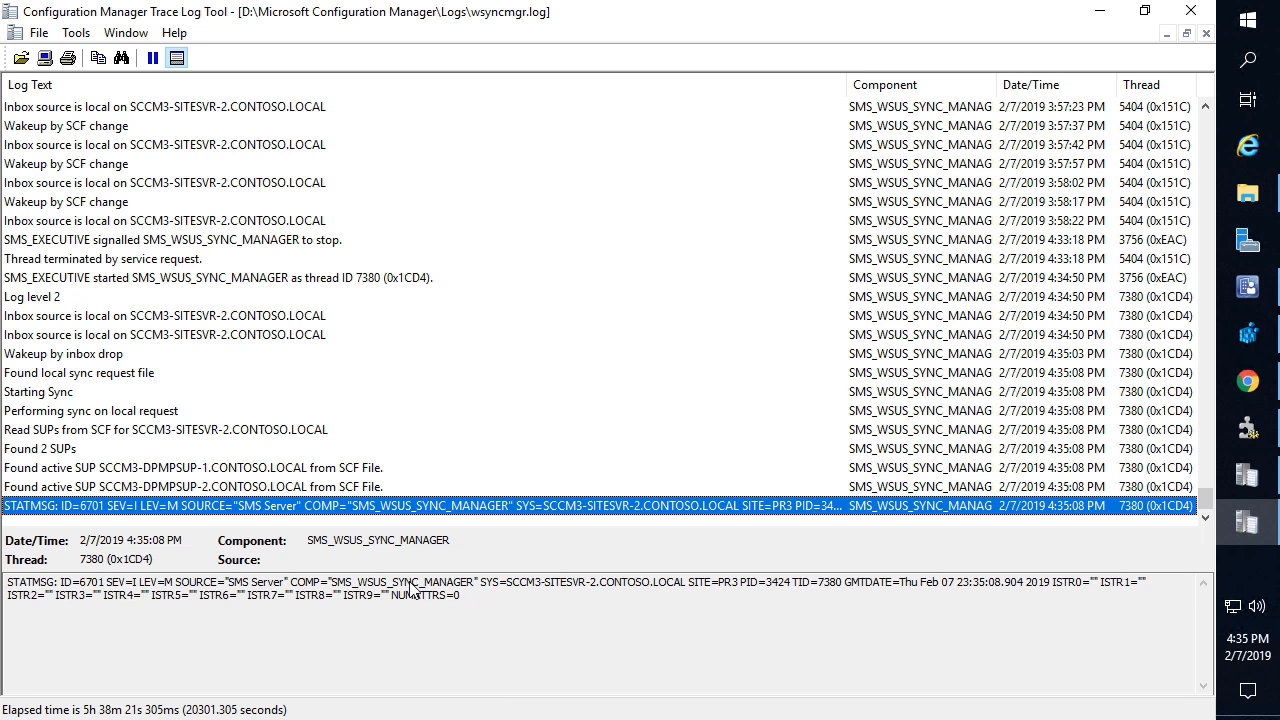
left_click(200, 451)
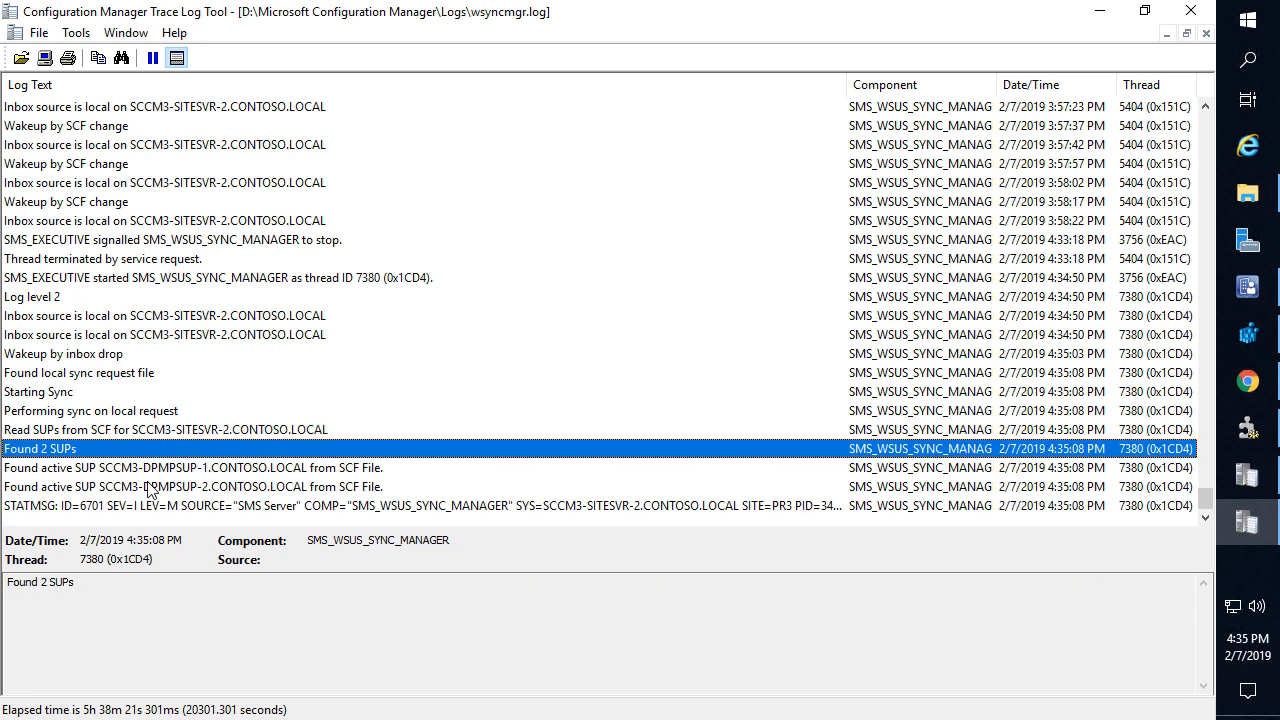
left_click(28, 471, "ctrl")
left_click(56, 501, "ctrl")
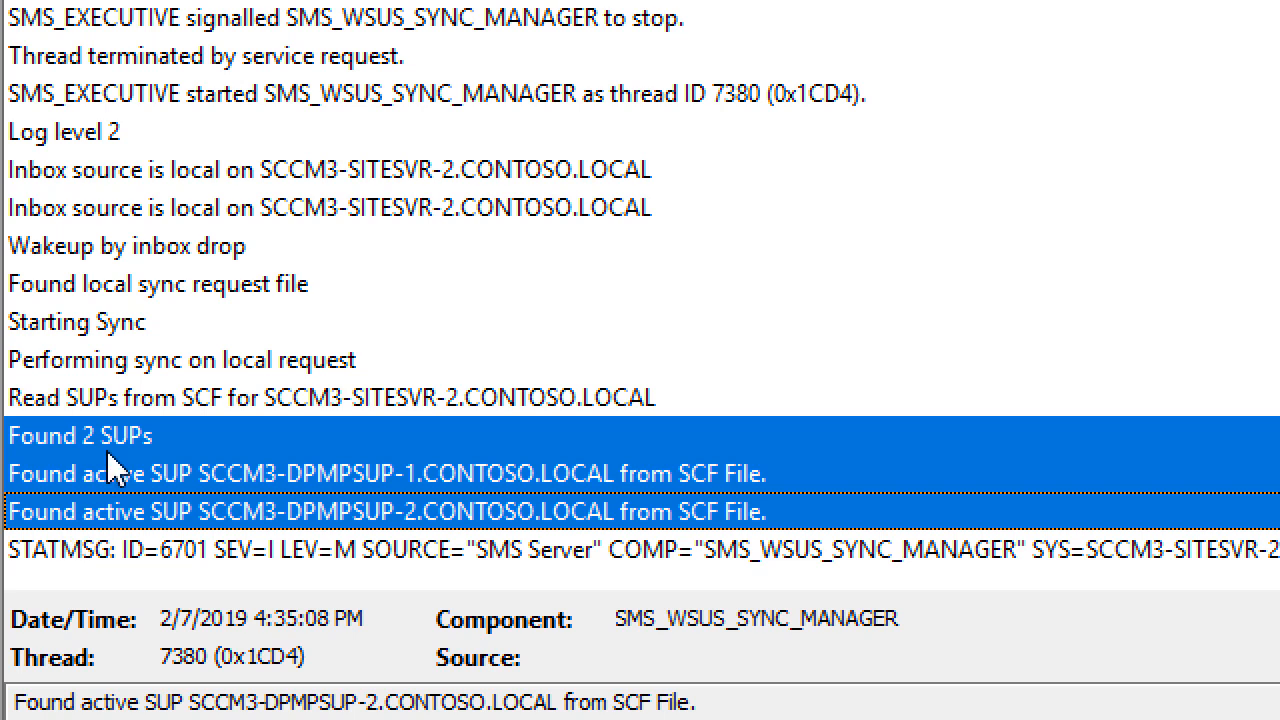
Trace wsyncmgr.log back to the HTTPS connection entry where SMS database synchronization with SCCM3-DPMPSUP-1 starts
left_click(197, 288)
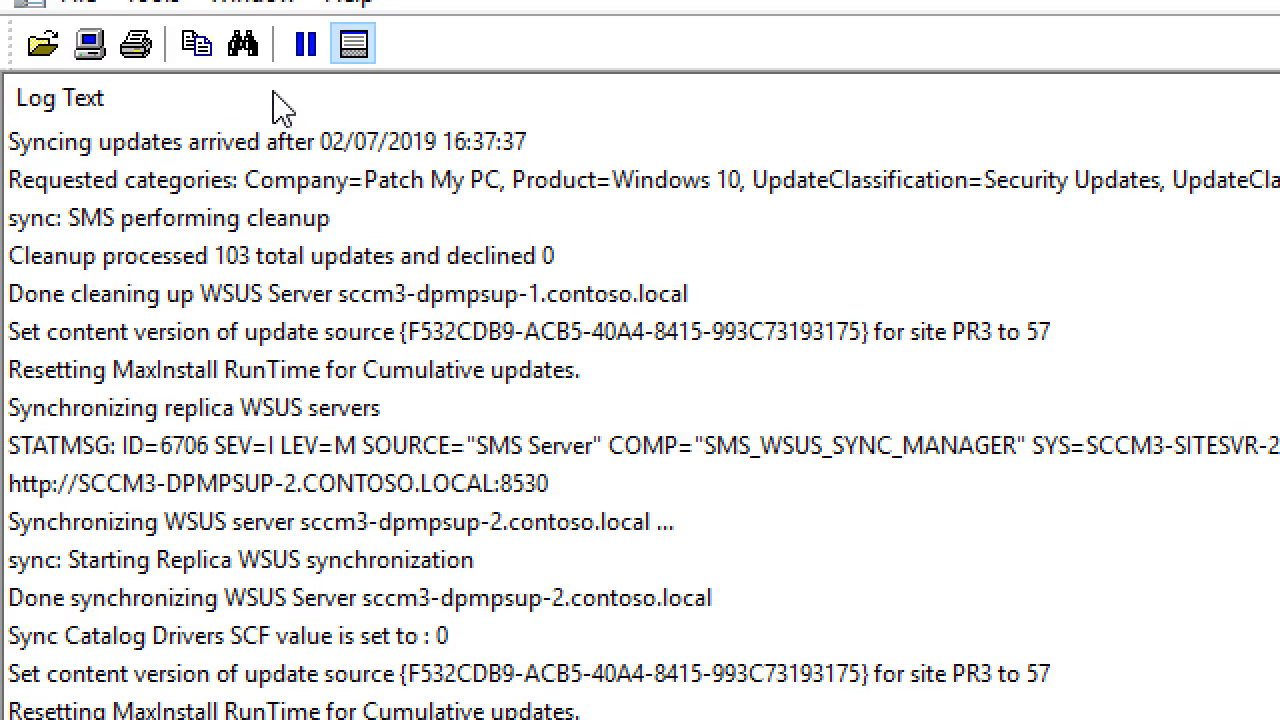
scroll(288, 340, "up", 2)
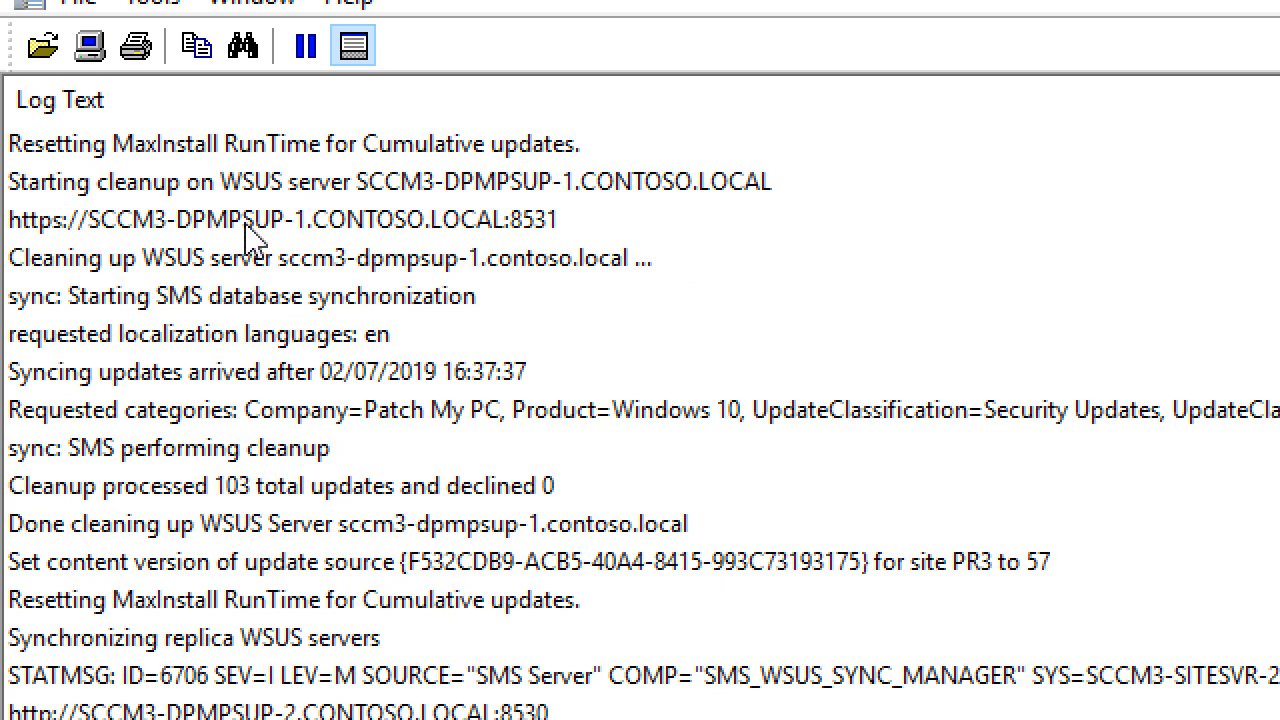
scroll(246, 230, "up", 2)
scroll(232, 255, "up", 2)
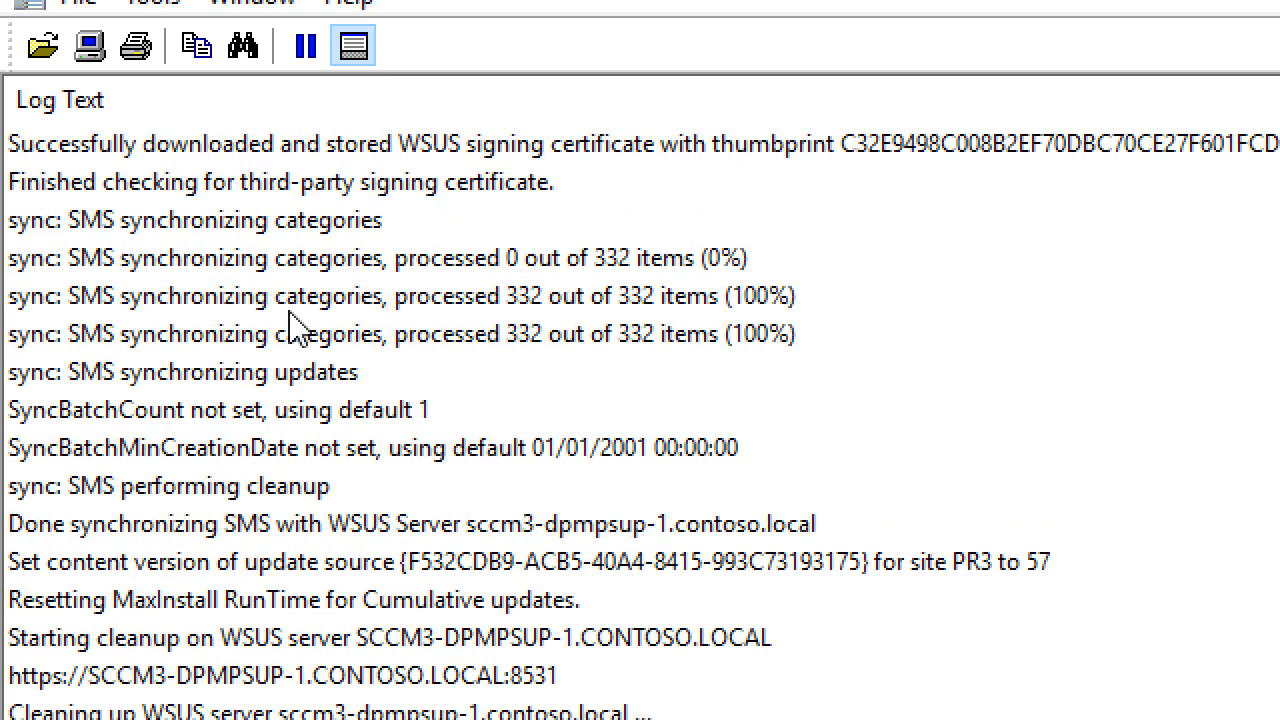
scroll(300, 310, "up", 4)
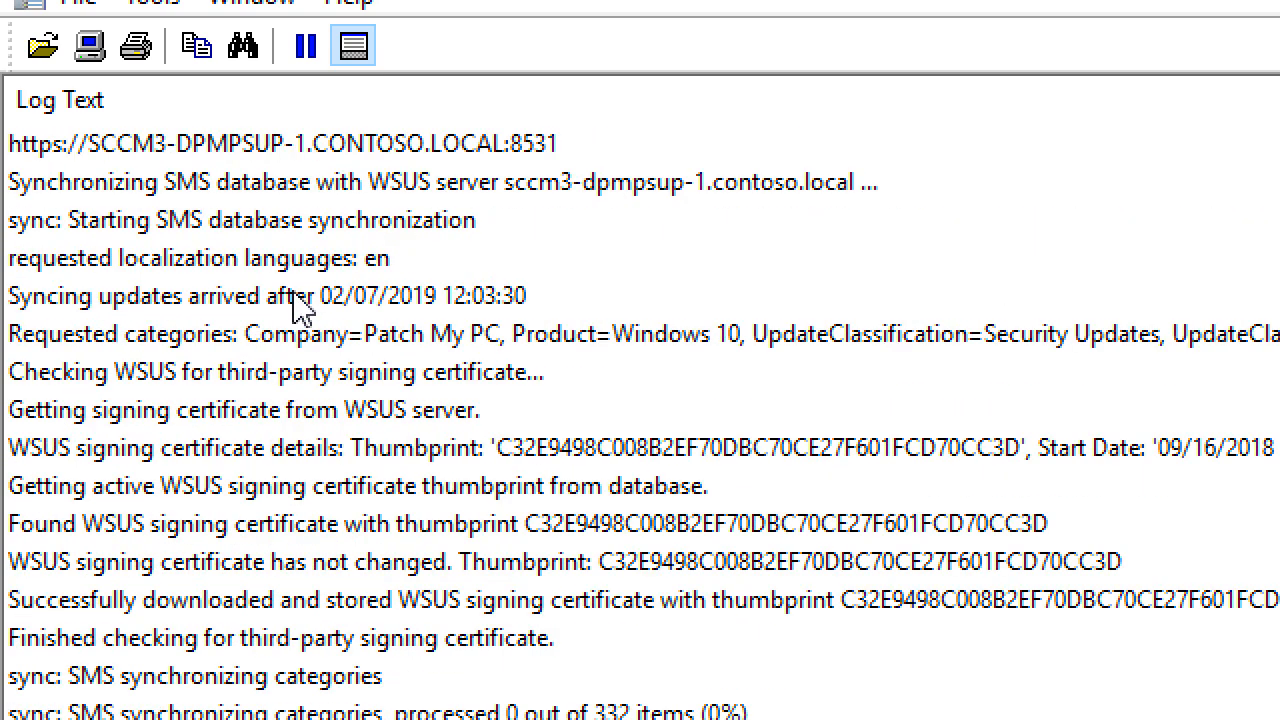
scroll(300, 310, "up", 1)
left_click(290, 260)
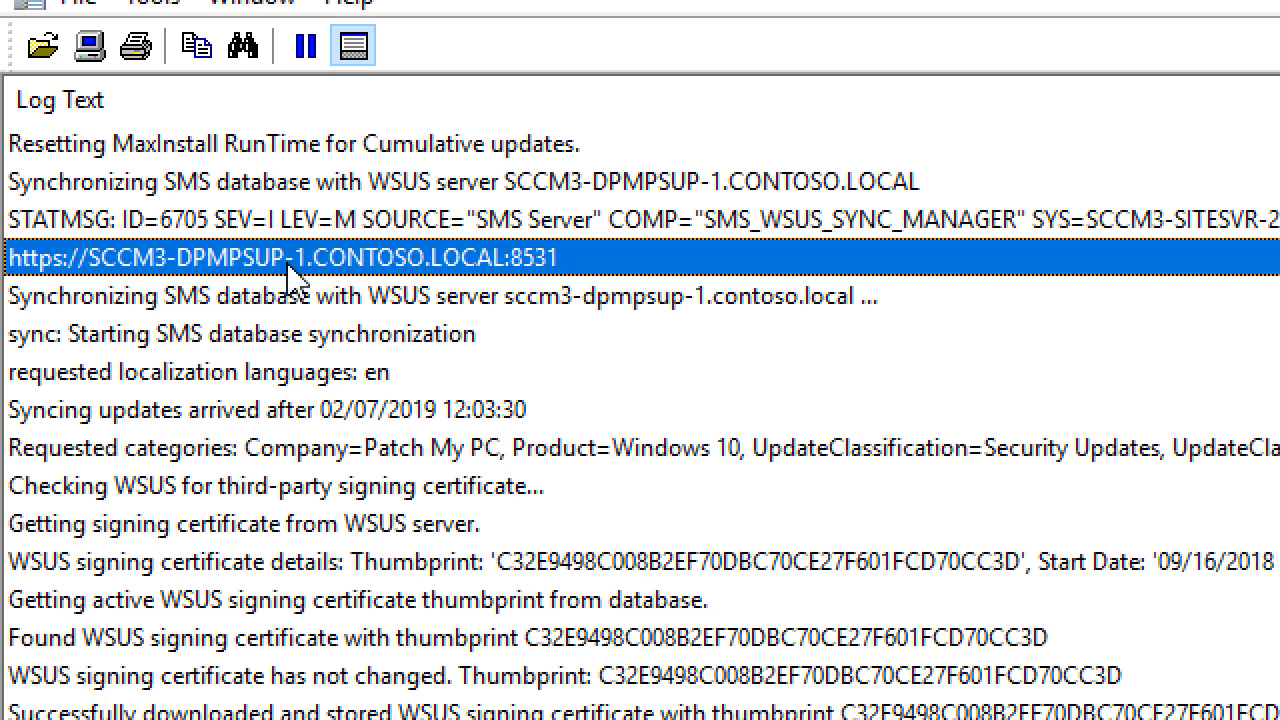
Follow wsyncmgr.log from the completed SCCM3-DPMPSUP-1 synchronization to the start of replica WSUS server synchronization for SCCM3-DPMPSUP-2
scroll(290, 268, "down", 6)
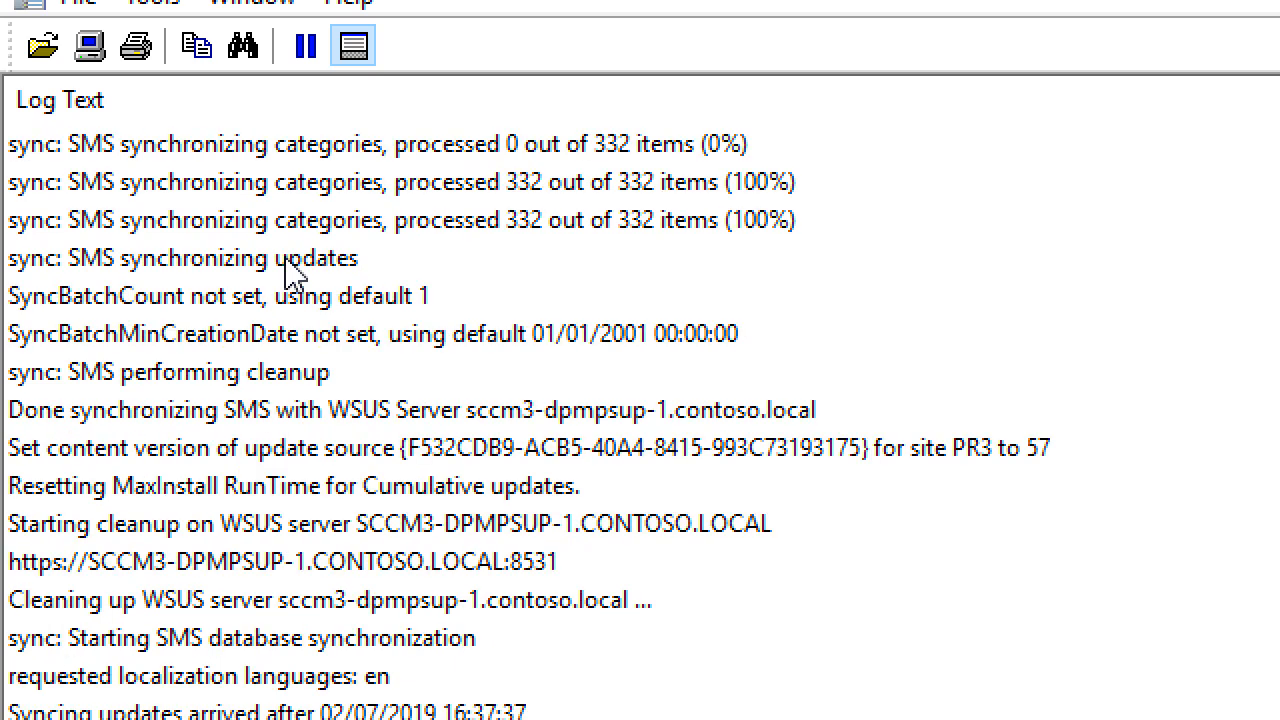
left_click(270, 420)
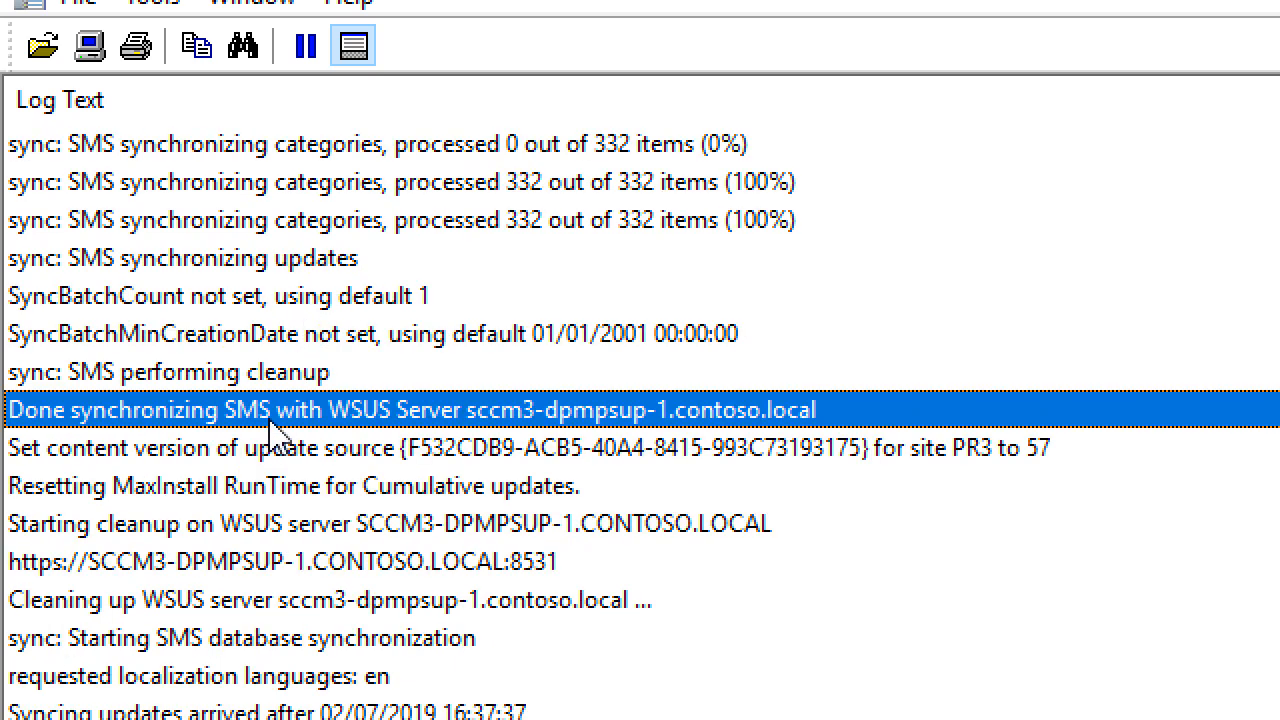
scroll(270, 422, "down", 2)
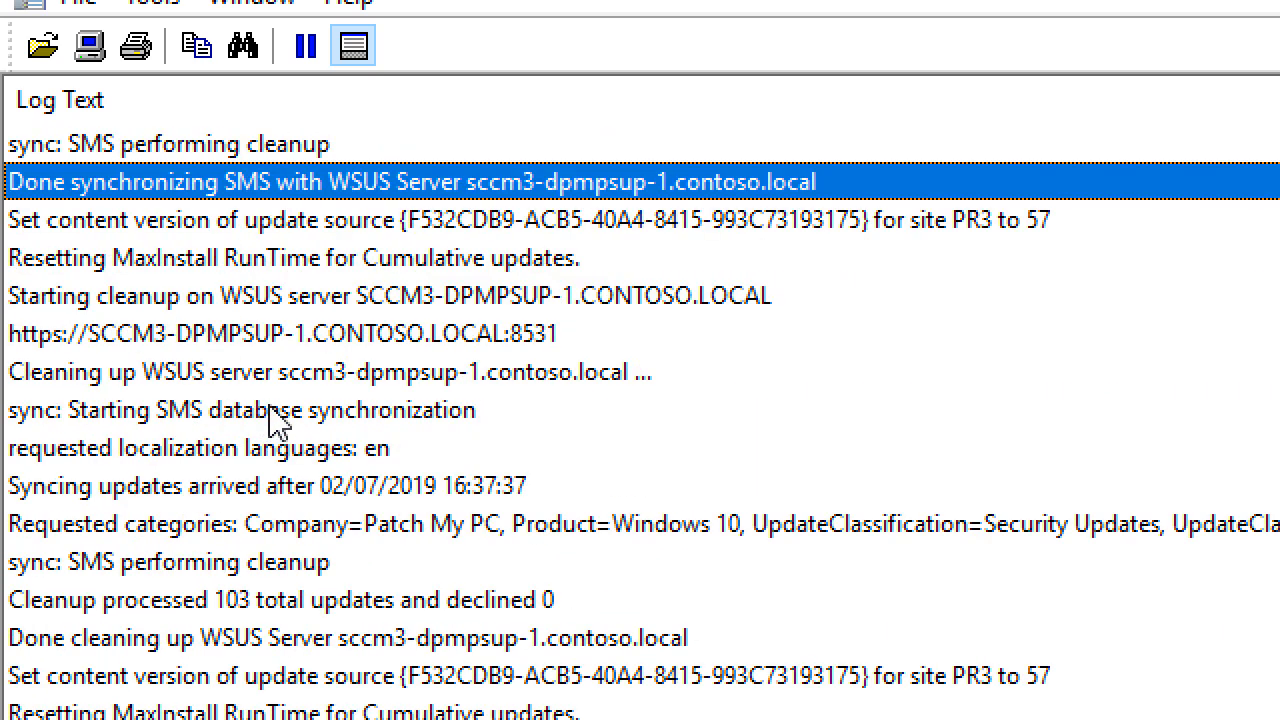
scroll(280, 420, "down", 2)
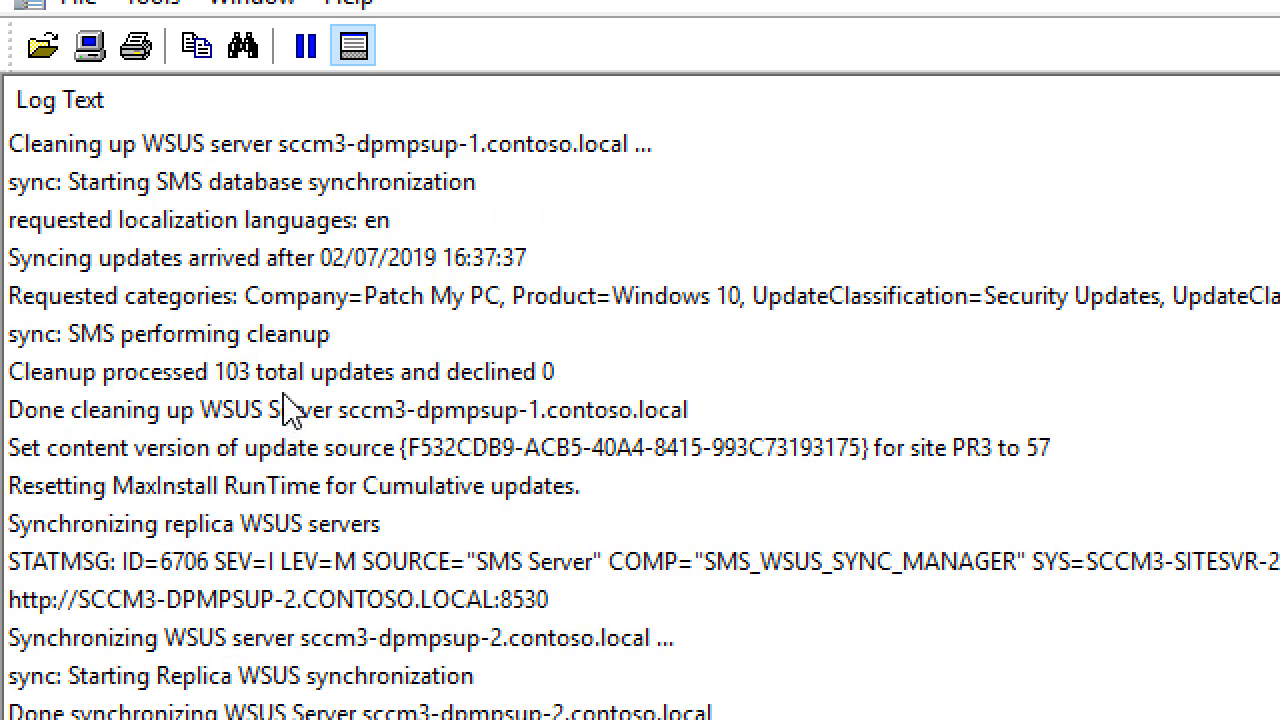
scroll(298, 410, "down", 1)
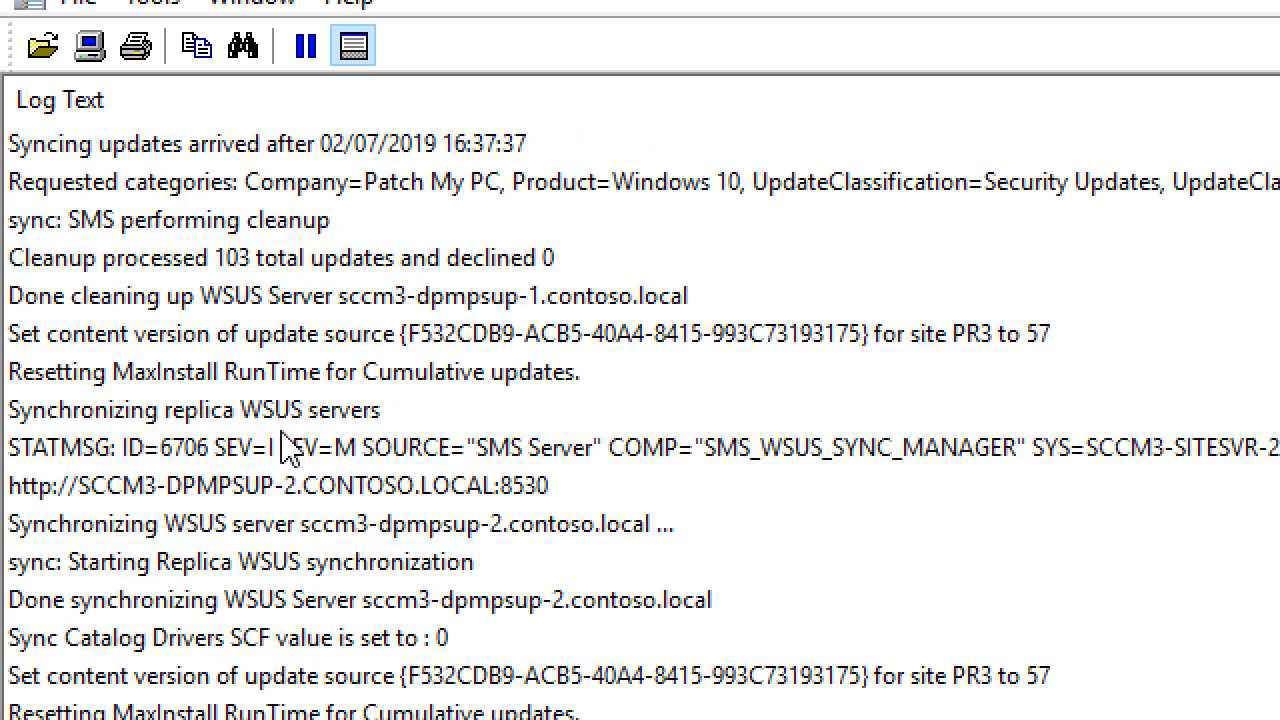
left_click(250, 528)
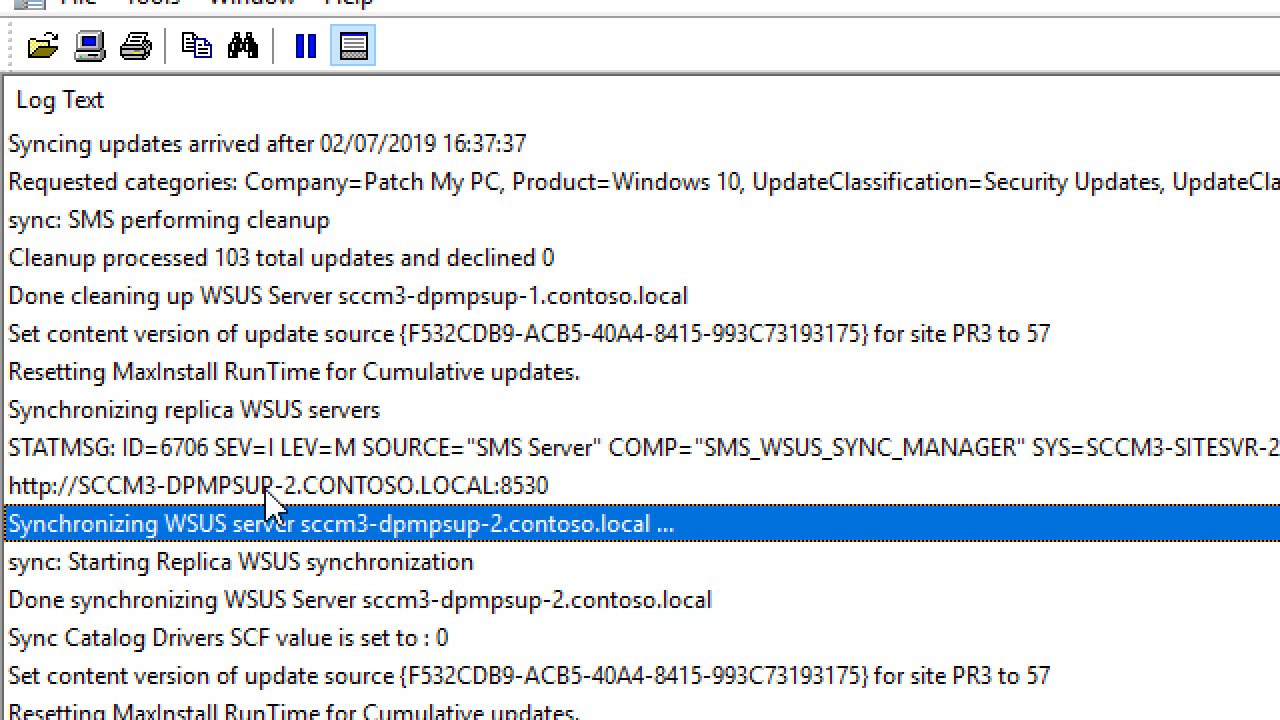
left_click(268, 412)
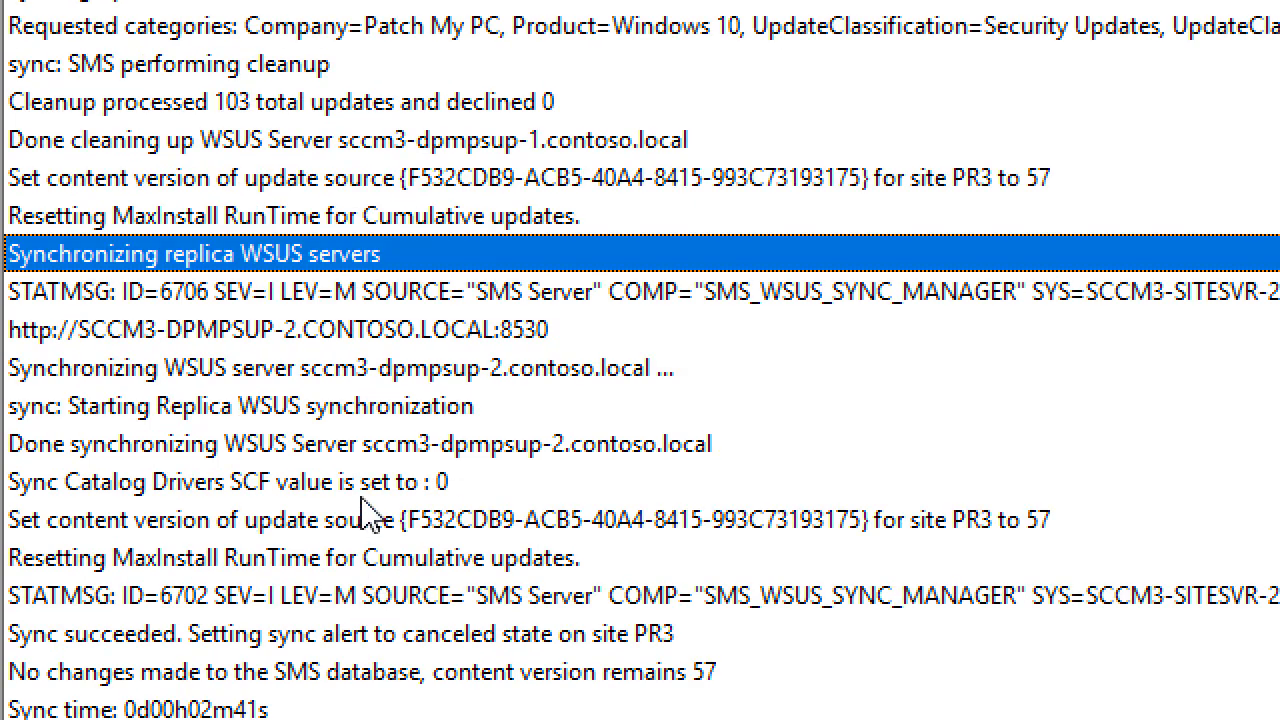
Go through the replica synchronization entries one by one down to the last entry of wsyncmgr.log
key("Down")
key("Down")
key("Down")
key("Down")
key("Down")
key("Down")
key("Down")
key("Down")
key("Down")
key("Down")
key("Down")
key("Down")
key("Down")
key("Down")
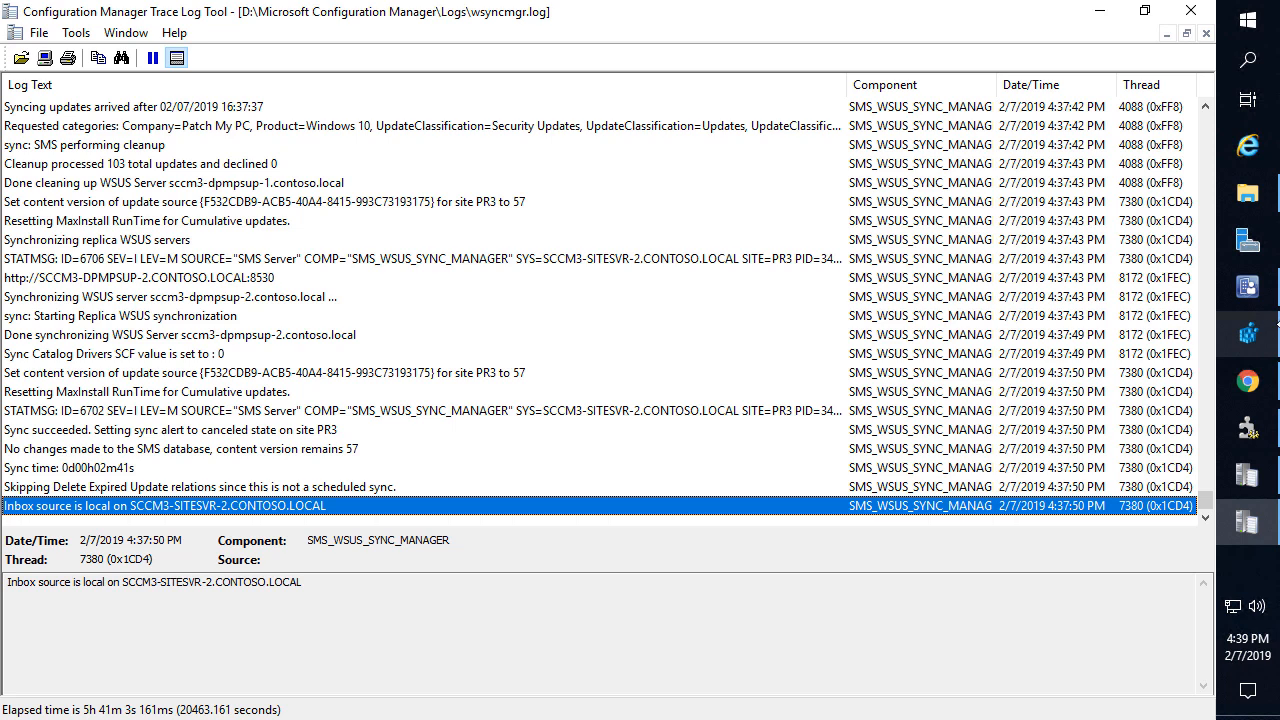
Switch to Registry Editor and set Requested Operation of the SMS_WSUS_SYNC_MANAGER thread to stop
left_click(1248, 333)
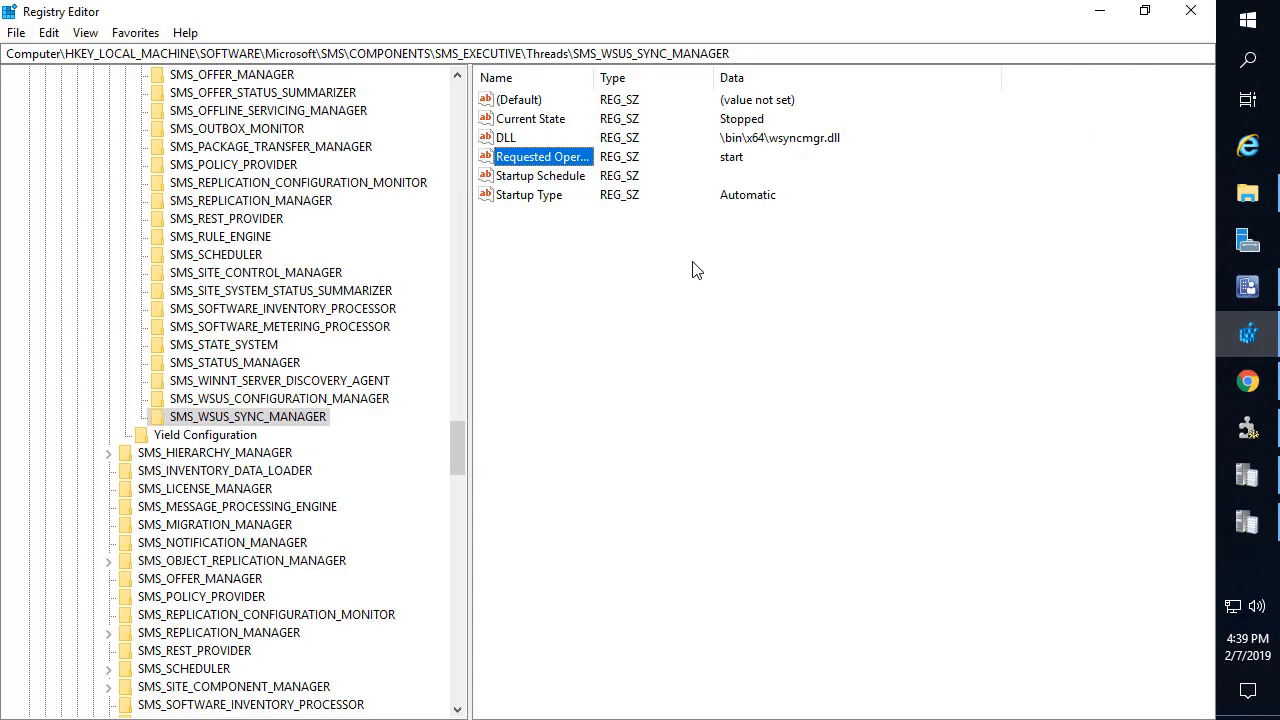
double_click(548, 158)
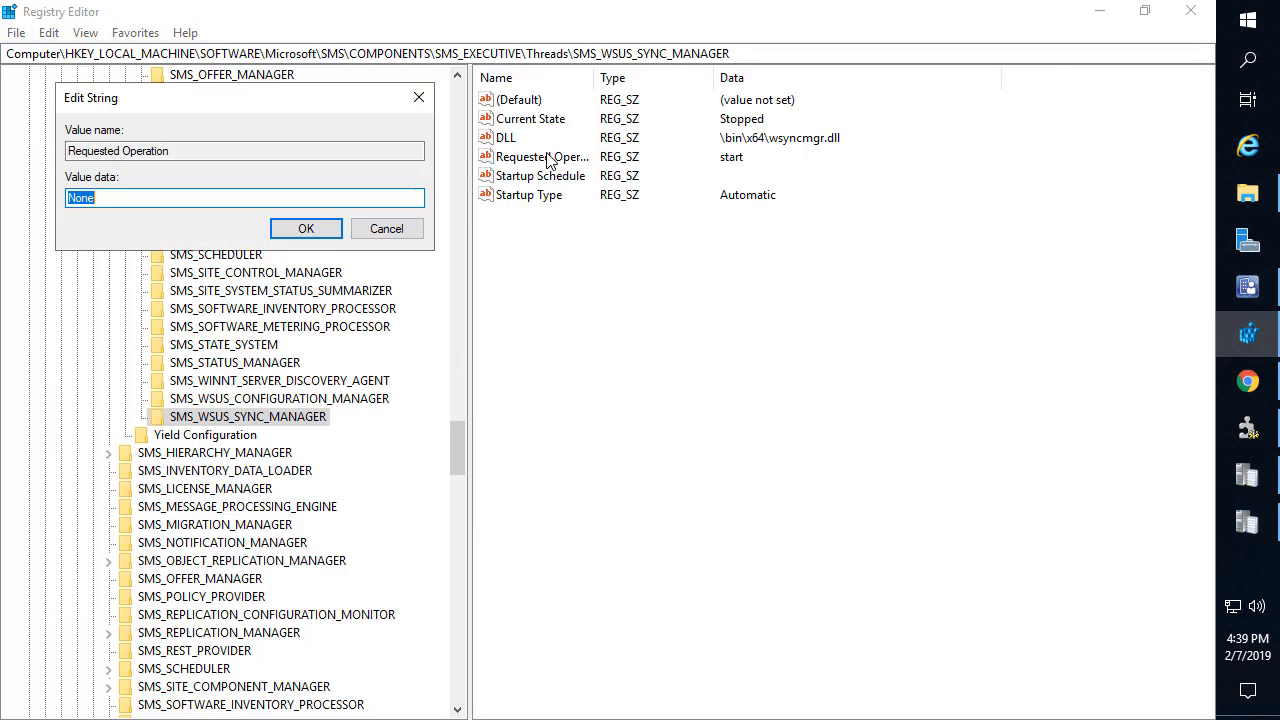
type("stop")
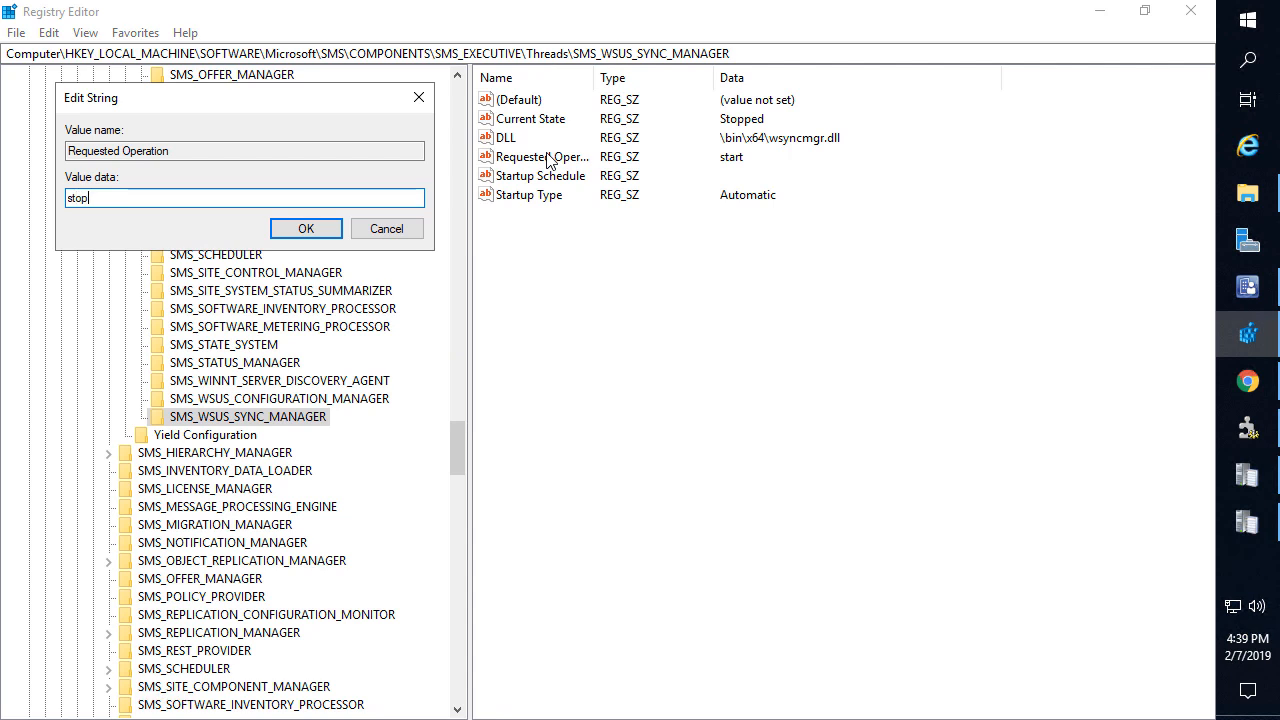
key("Return")
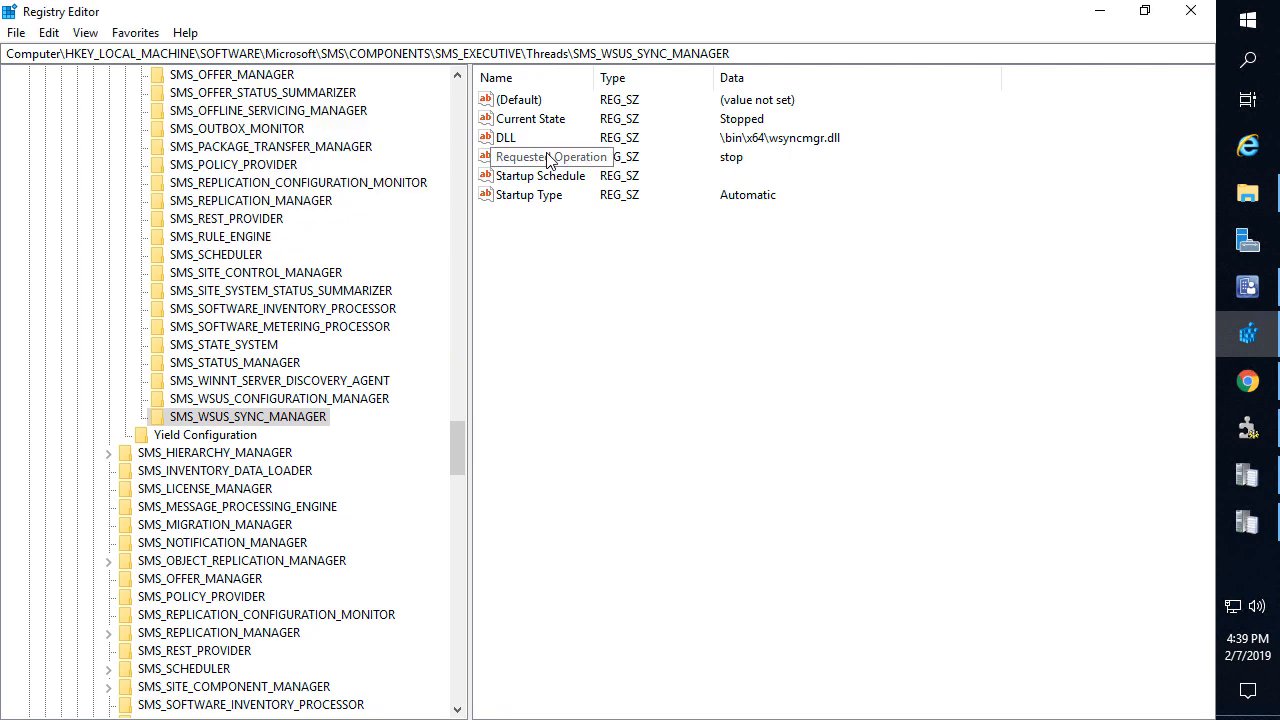
Set Requested Operation of the SMS_WSUS_CONFIGURATION_MANAGER thread to stop
left_click(352, 400)
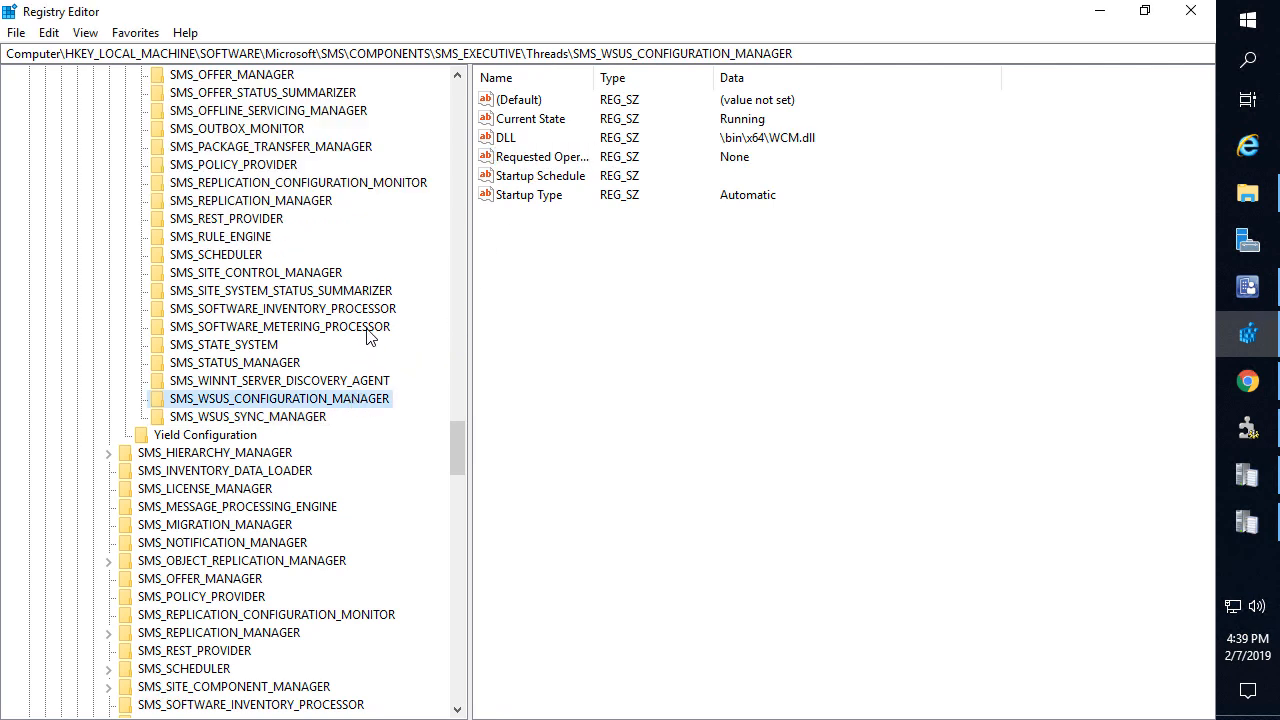
double_click(539, 163)
type("stop")
key("Return")
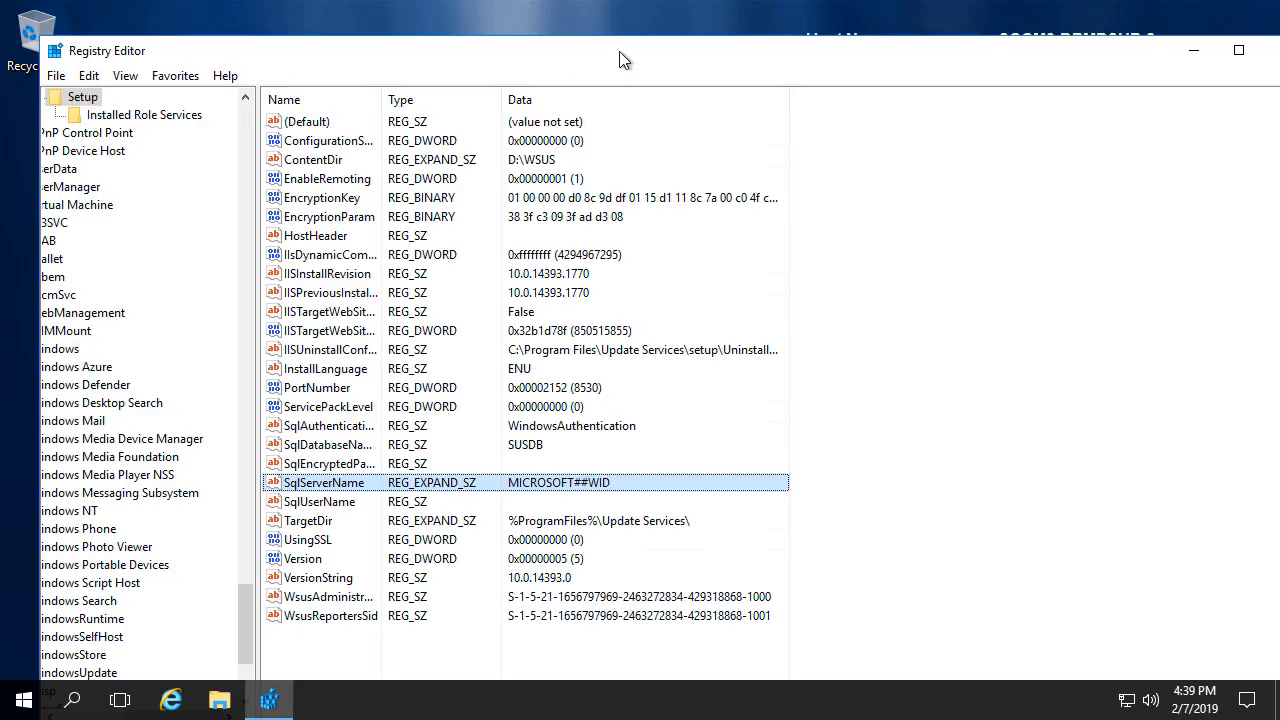
On the second software update point, widen the registry key tree and open C:\Windows\WID in File Explorer
left_click_drag(257, 157, 412, 162)
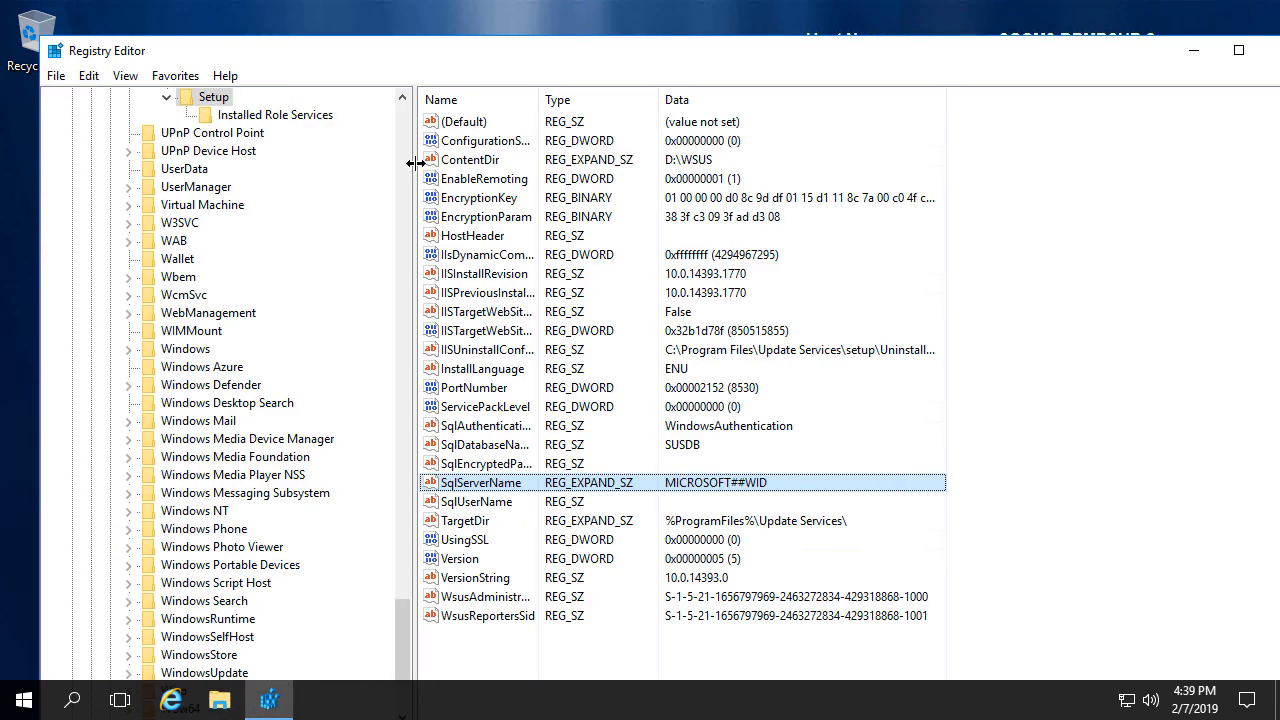
left_click(219, 700)
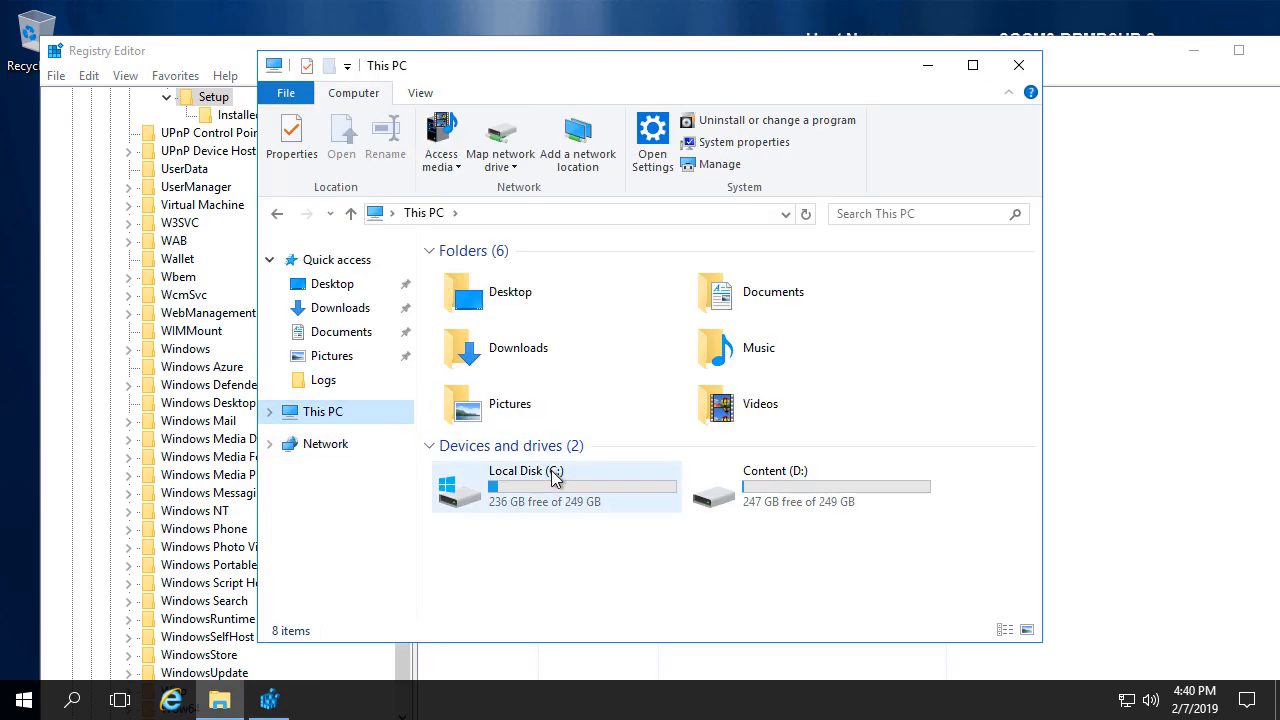
double_click(550, 476)
key("w")
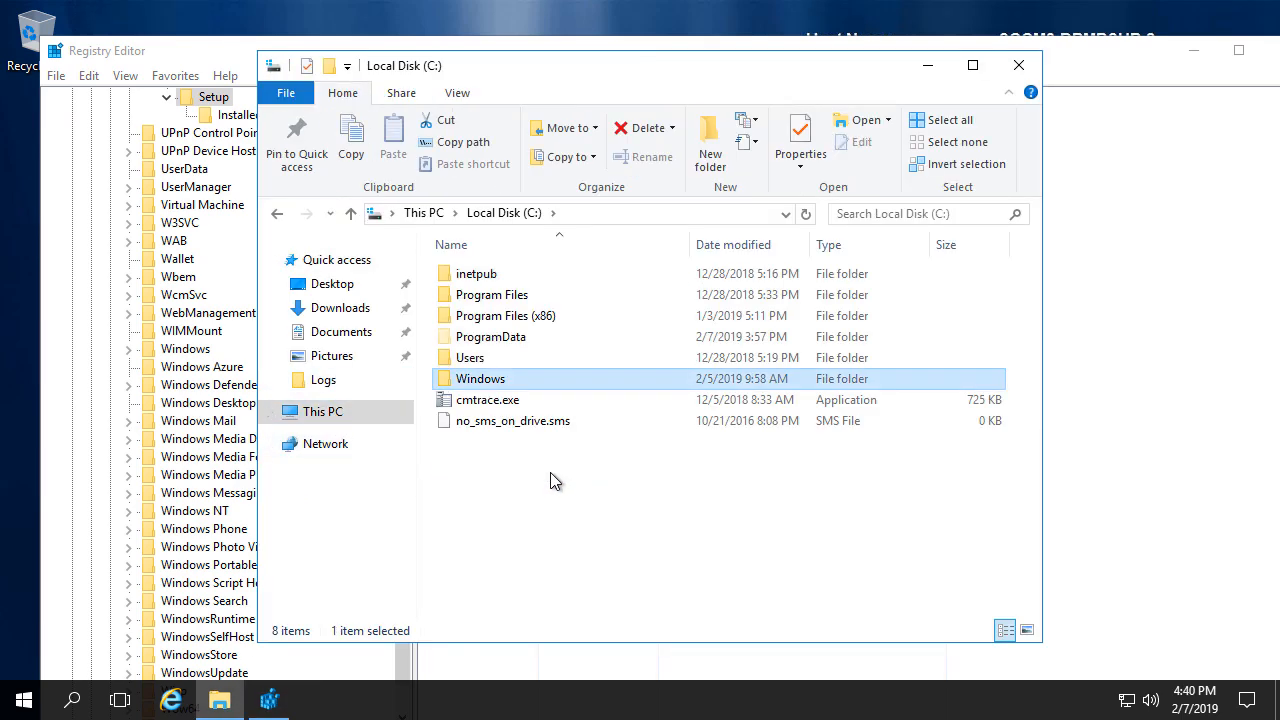
key("Return")
type("wi")
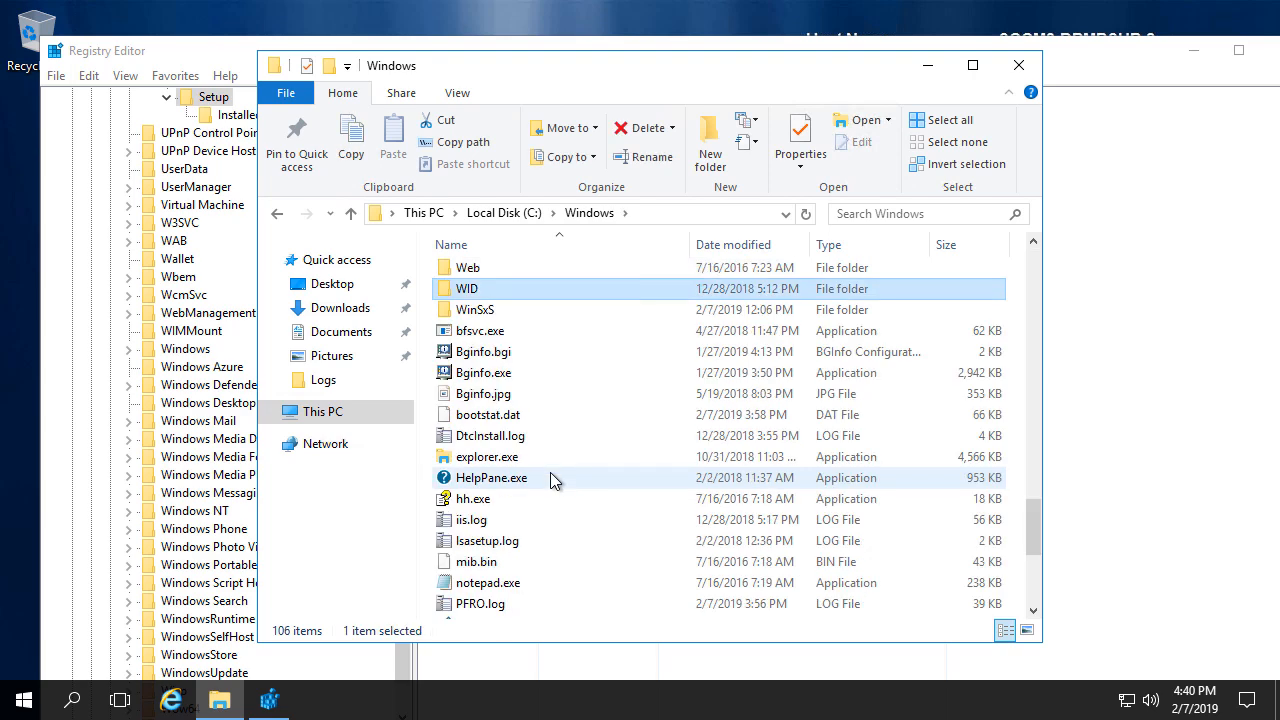
key("Return")
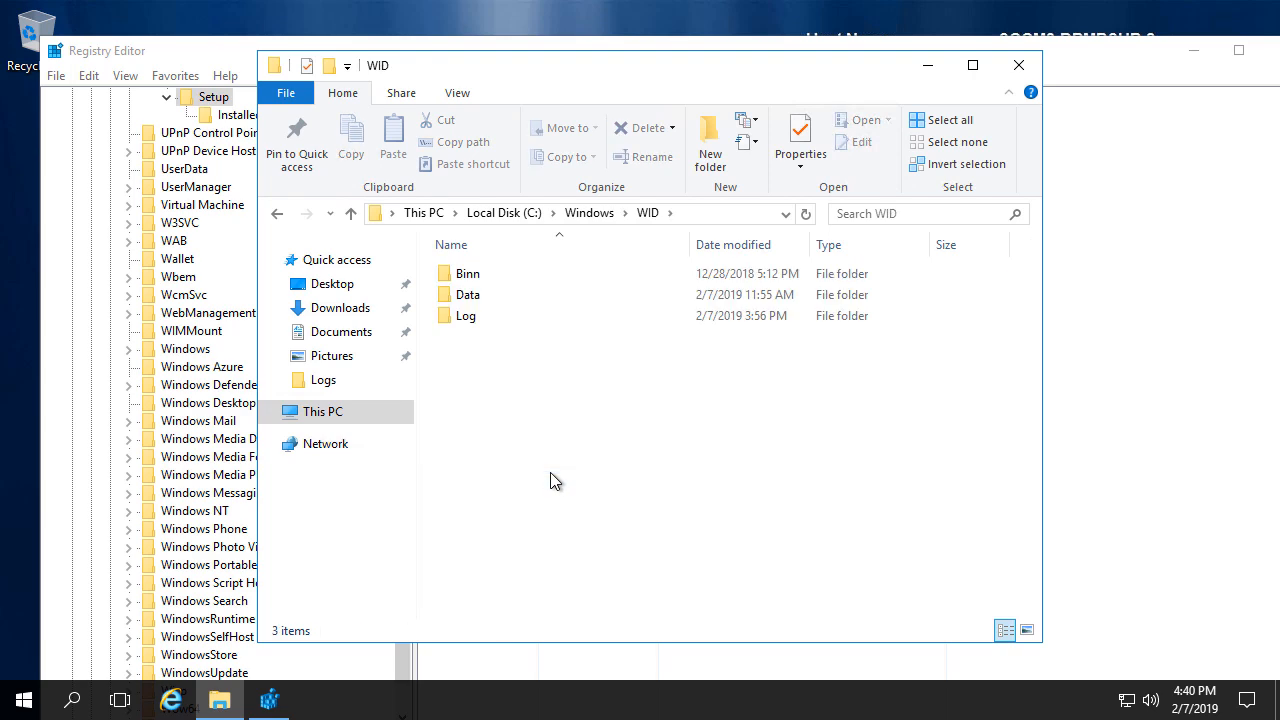
key("d")
key("l")
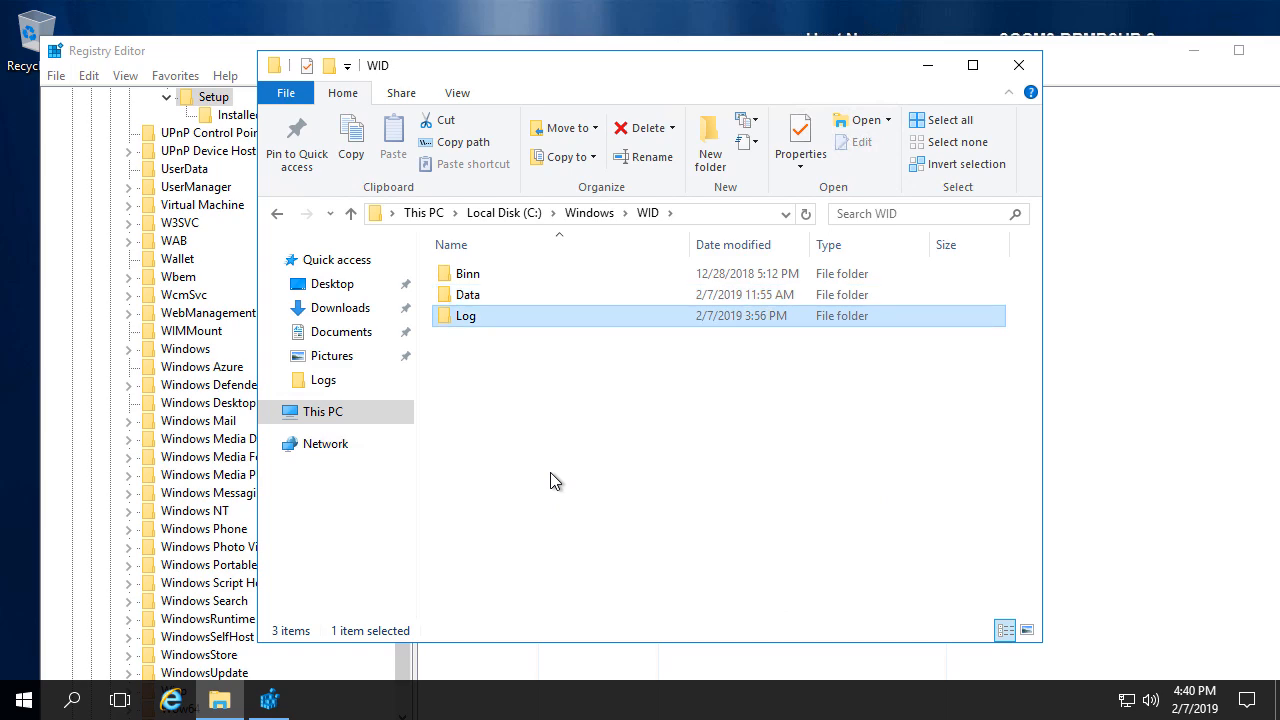
key("Up")
key("Up")
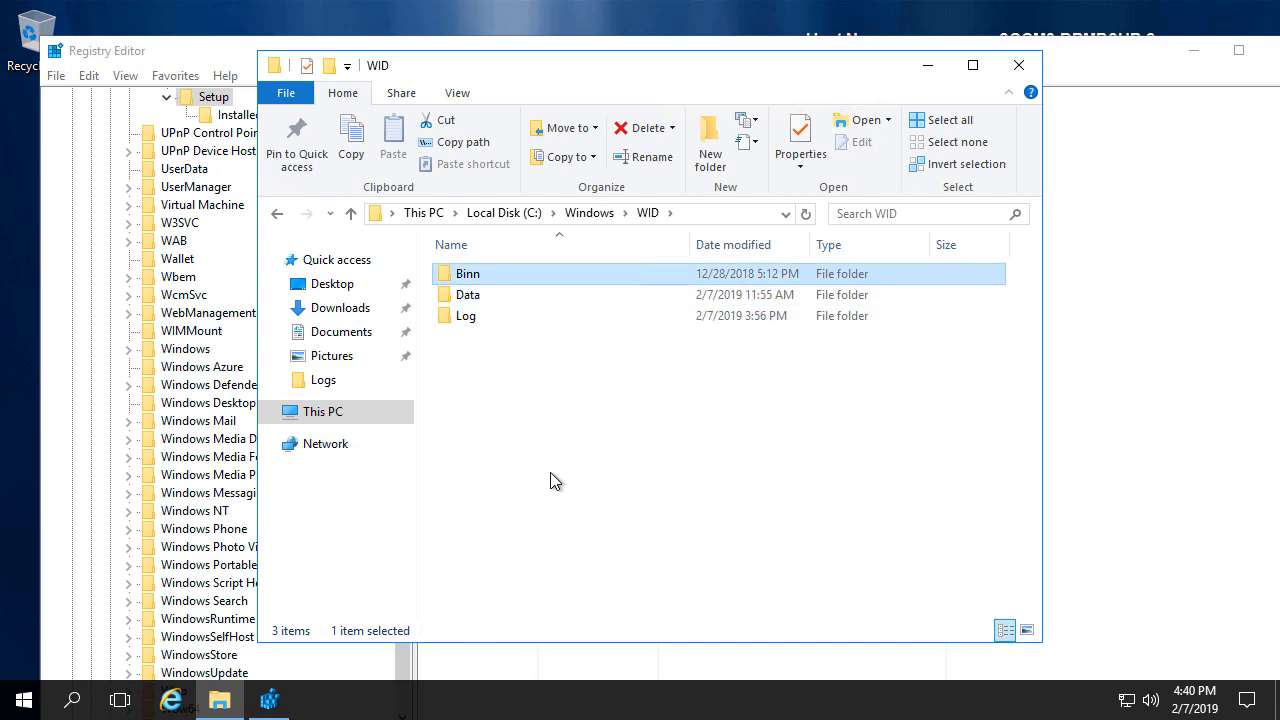
key("Return")
key("Down")
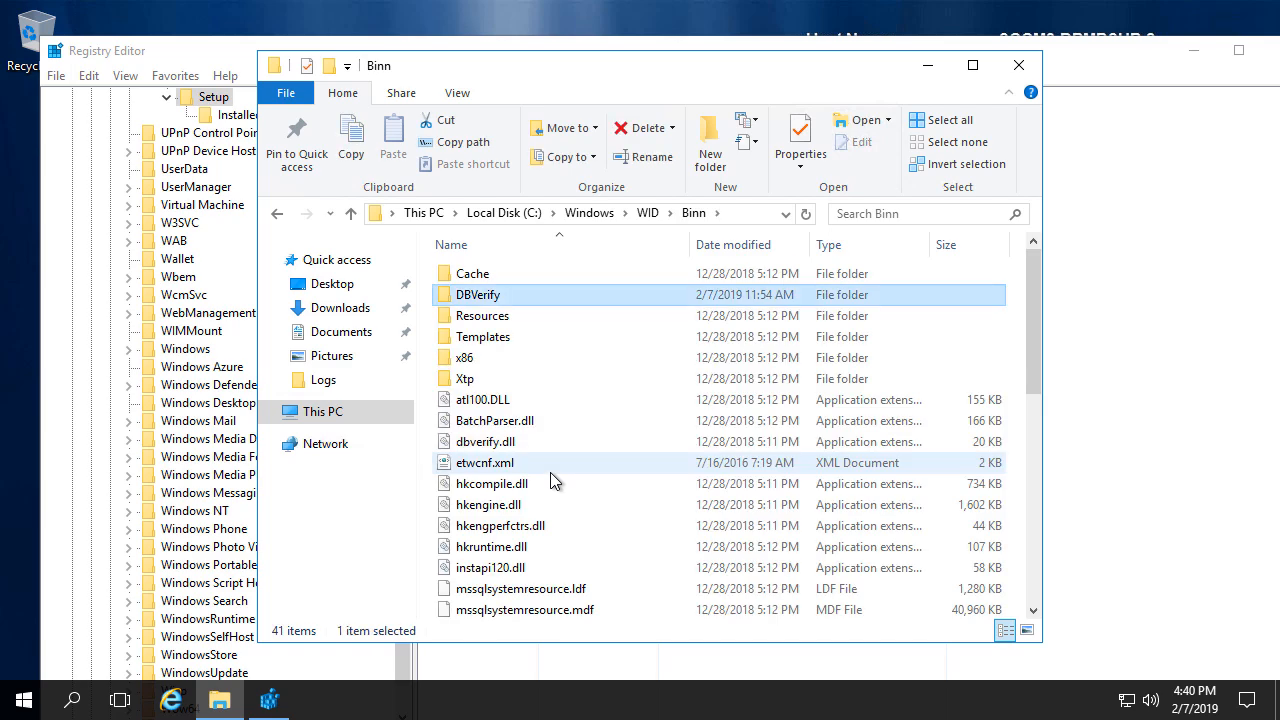
key("BackSpace")
Open the WID Data folder, accepting permanent access to it, and select SUSDB.mdf and SUSDB_log.ldf
key("Down")
key("Return")
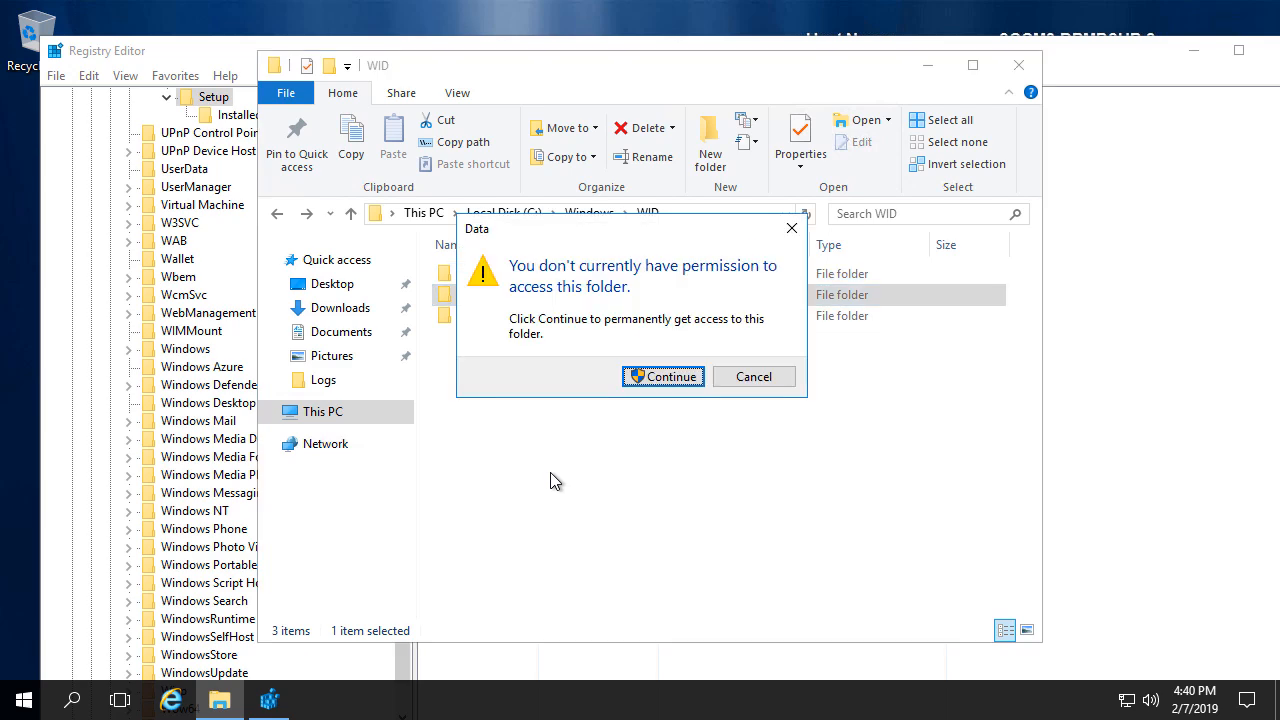
key("Return")
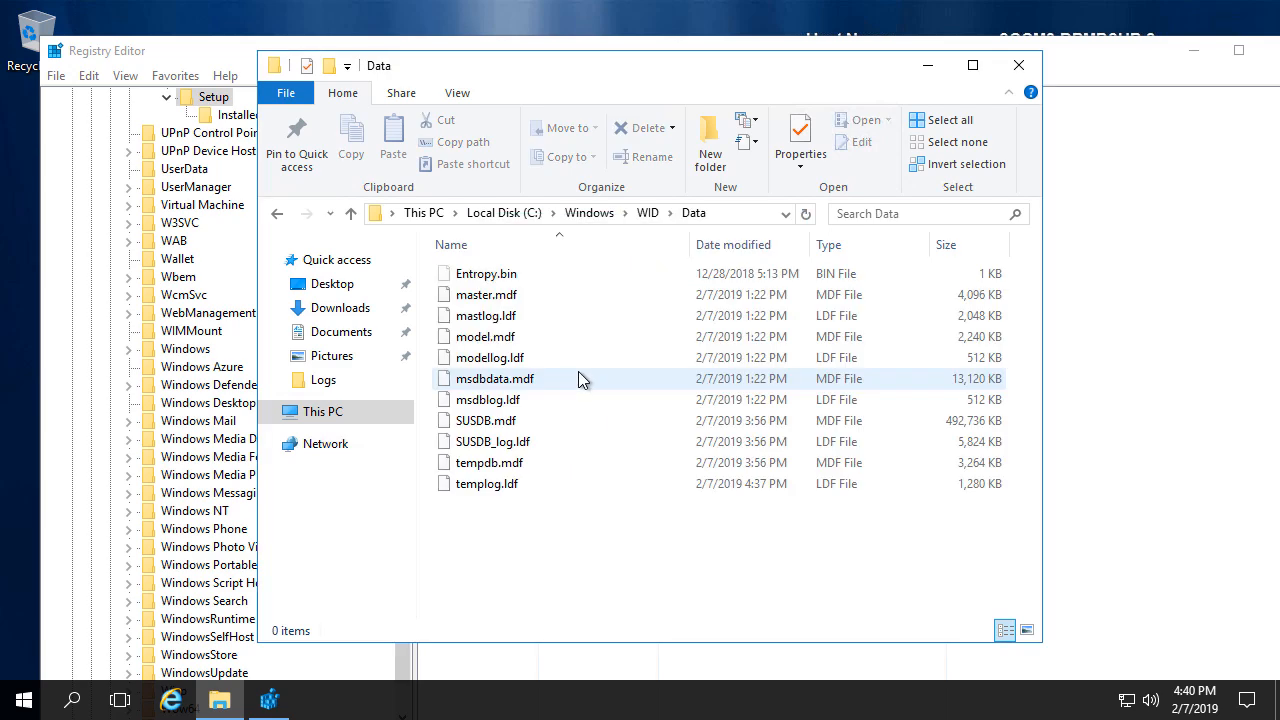
left_click(484, 424)
left_click(491, 442, "shift")
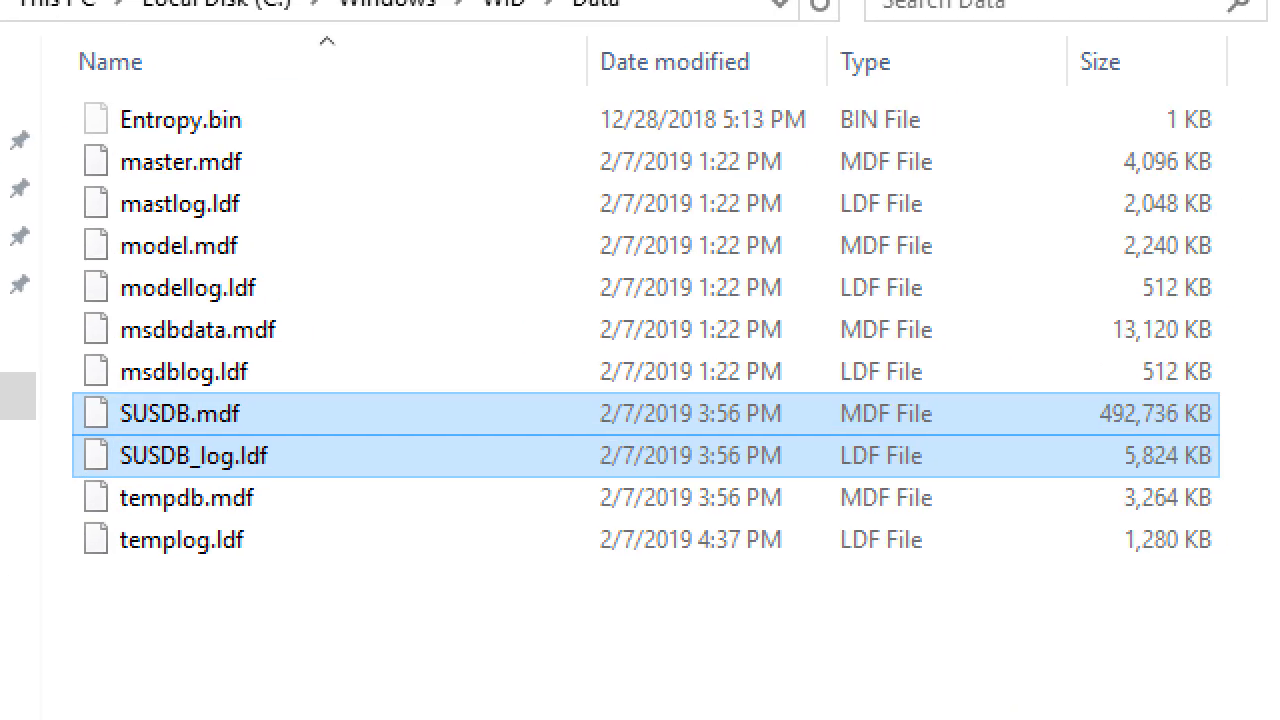
left_click_drag(72, 384, 1254, 494)
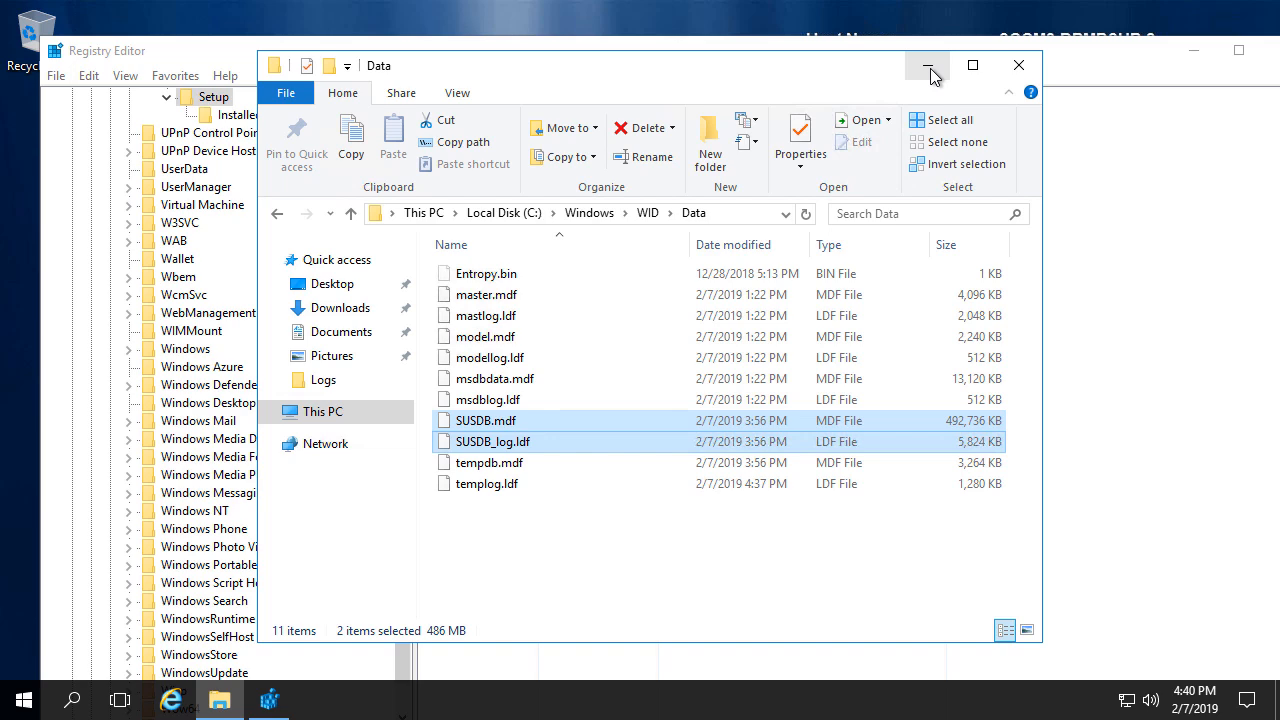
Minimize the File Explorer and Registry Editor windows and start PowerShell in an elevated Command Prompt
left_click(928, 68)
left_click(1196, 54)
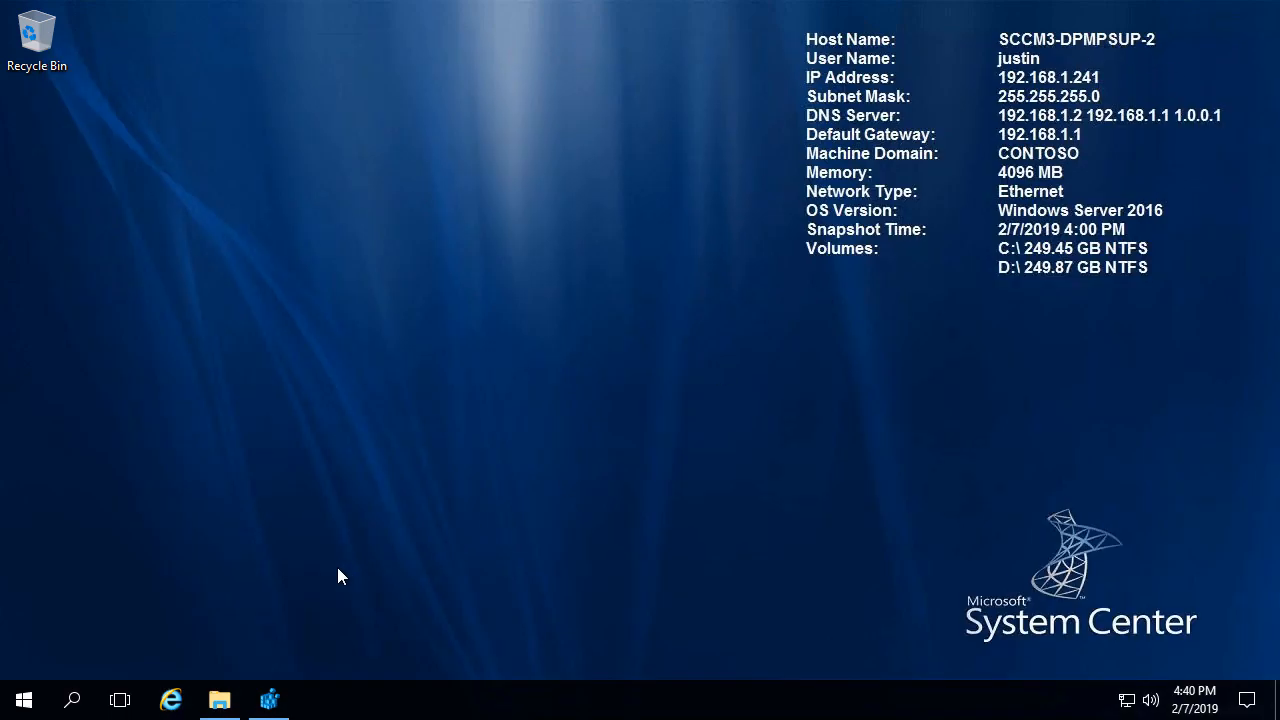
right_click(26, 705)
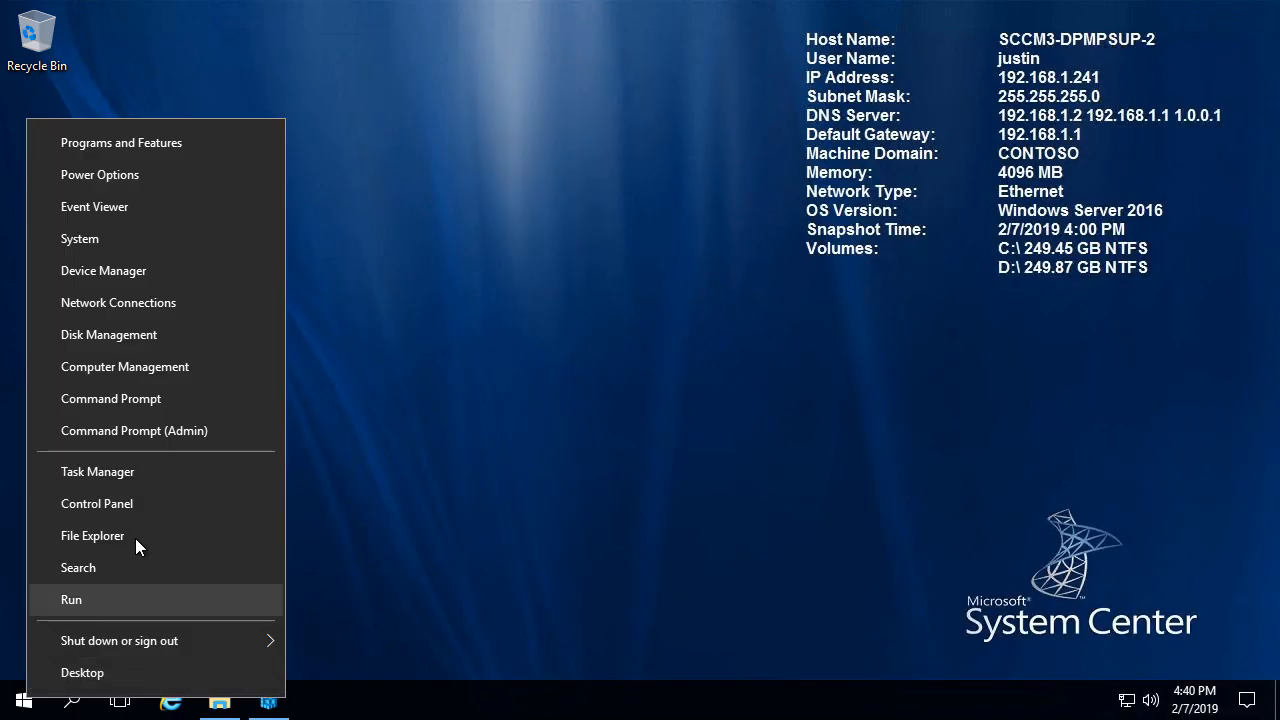
left_click(196, 432)
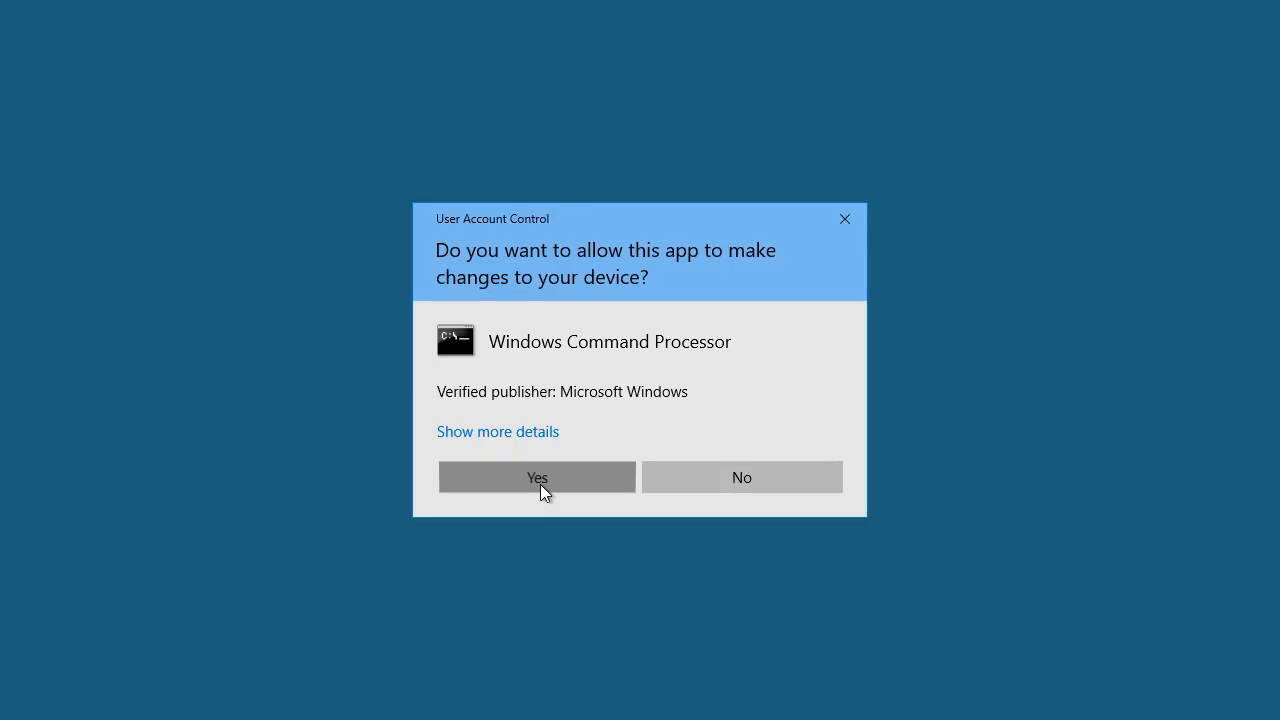
left_click(540, 484)
type("powershell")
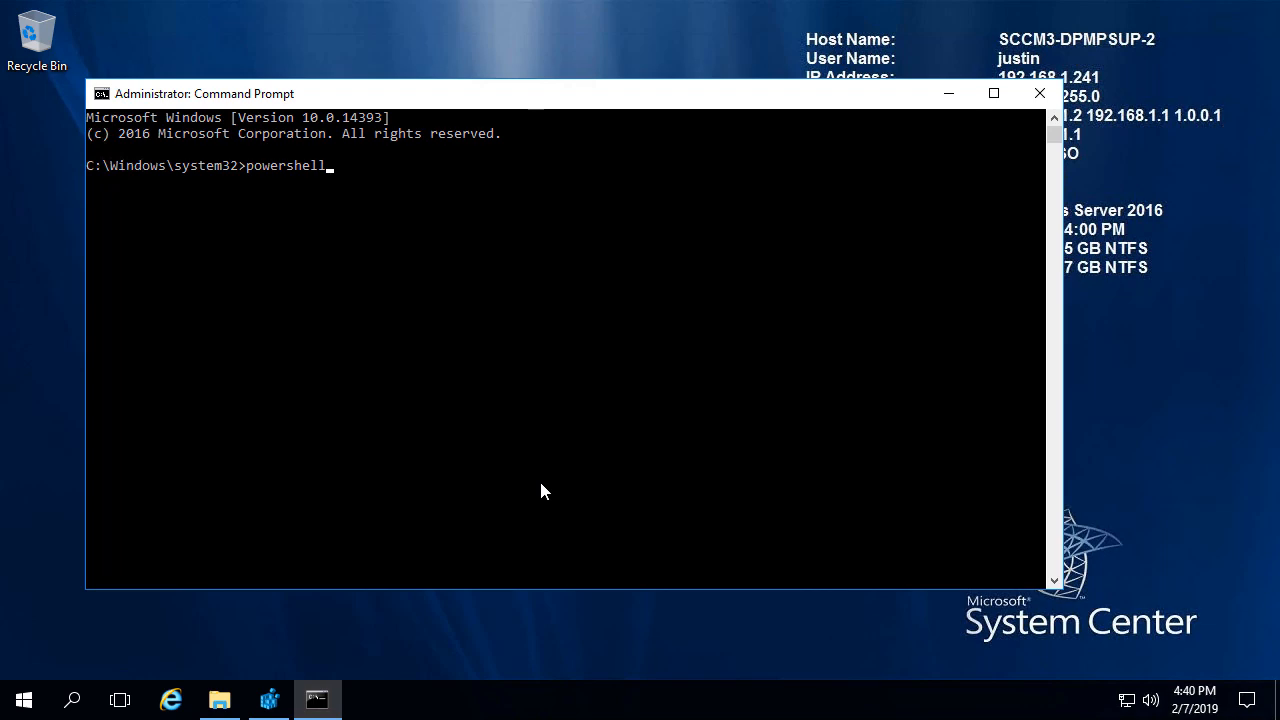
key("Return")
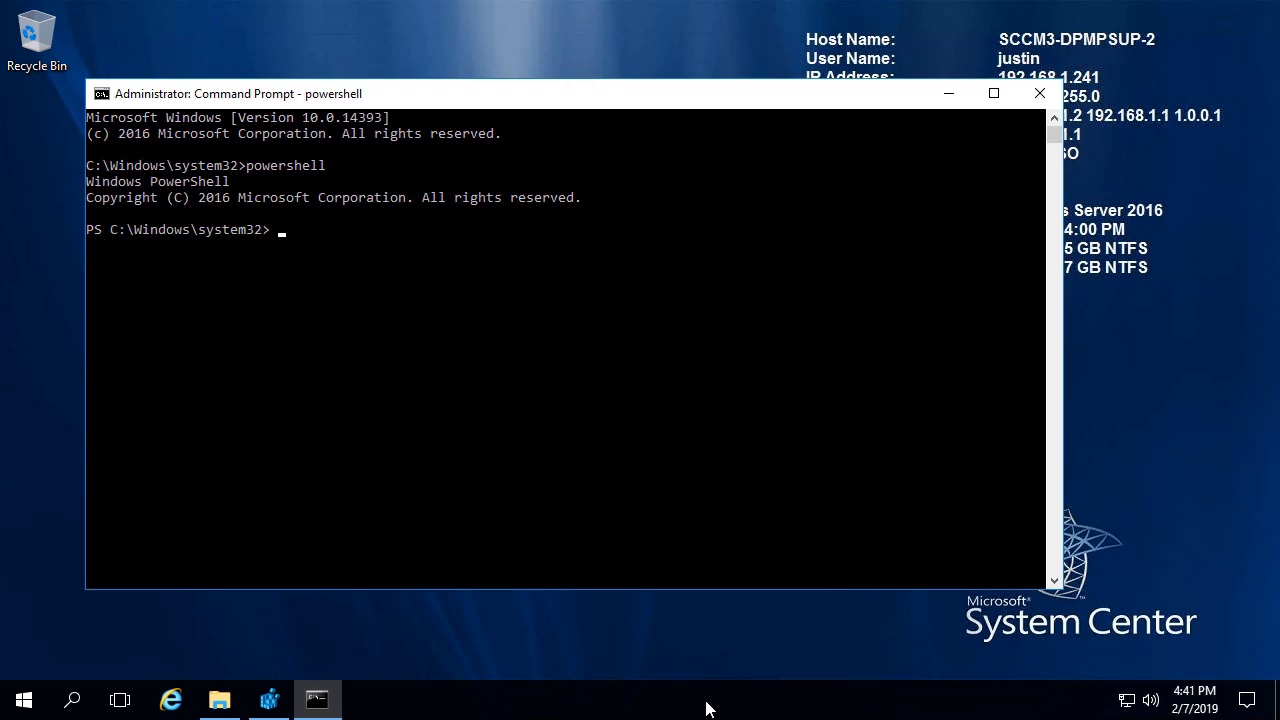
Query the WSUS features with Get-WindowsFeature -Name UpdateServices and again with the wildcard UpdateServices*
right_click(395, 315)
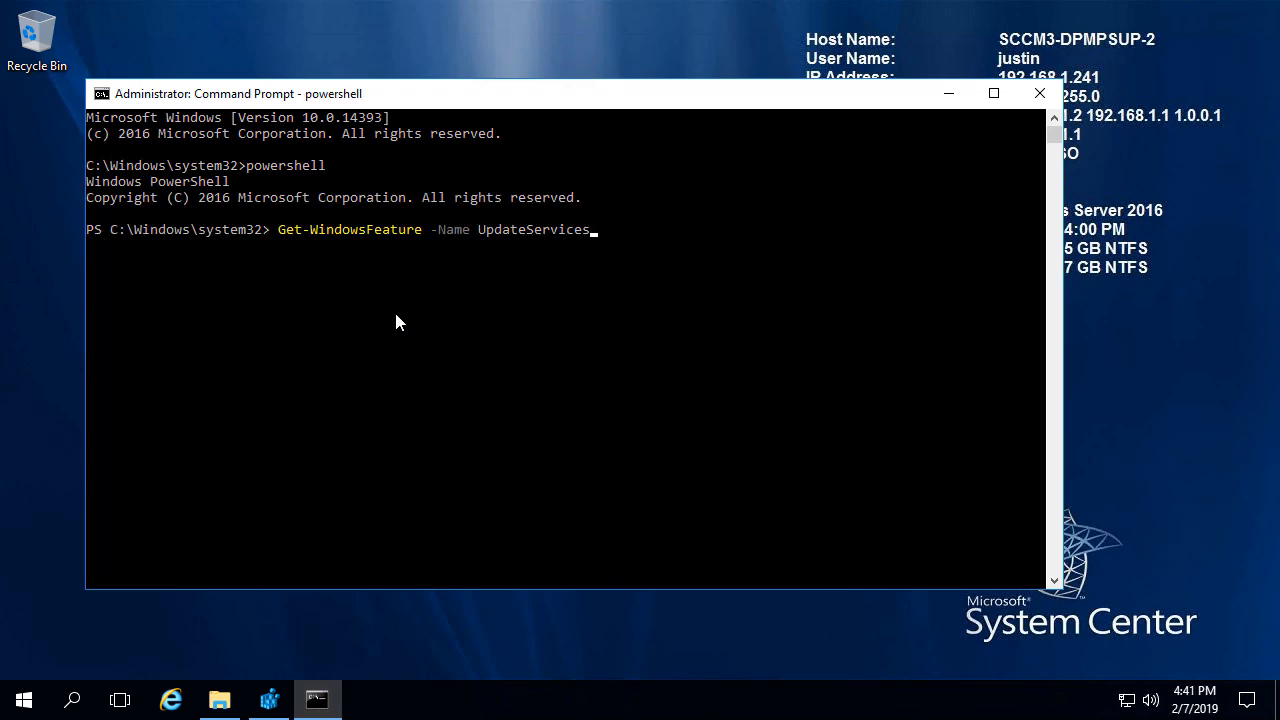
key("Return")
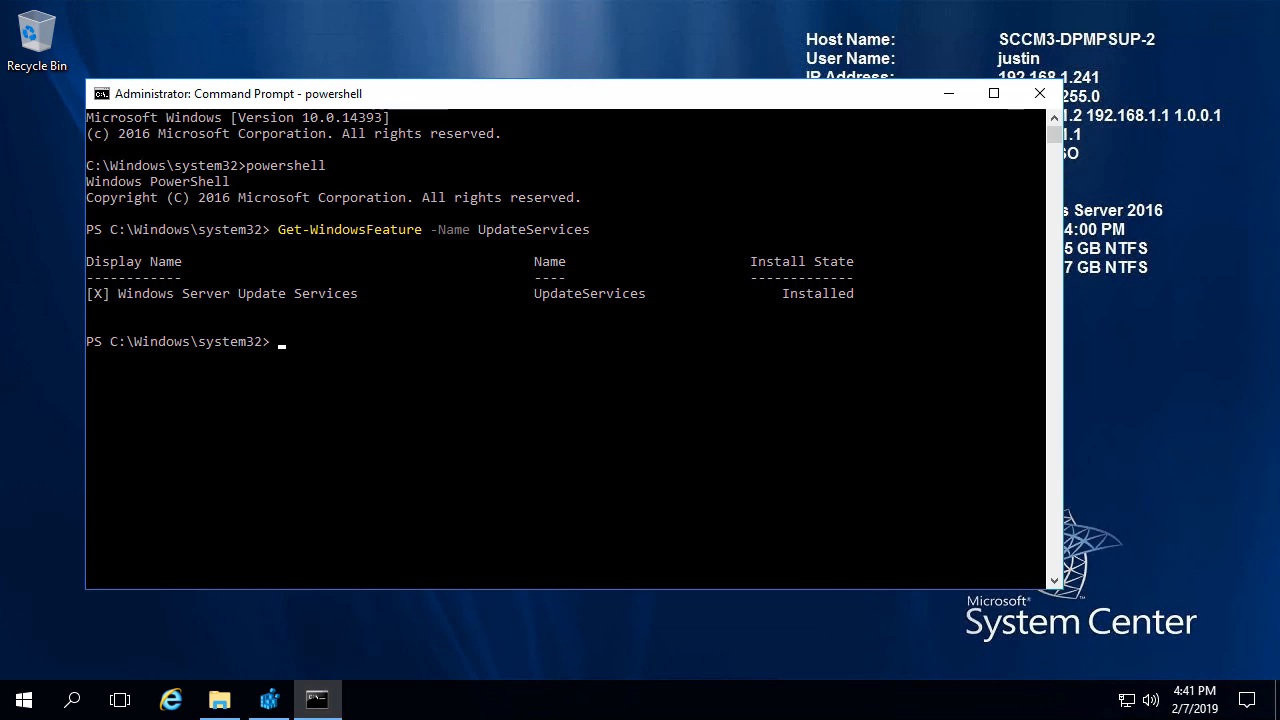
left_click(560, 485)
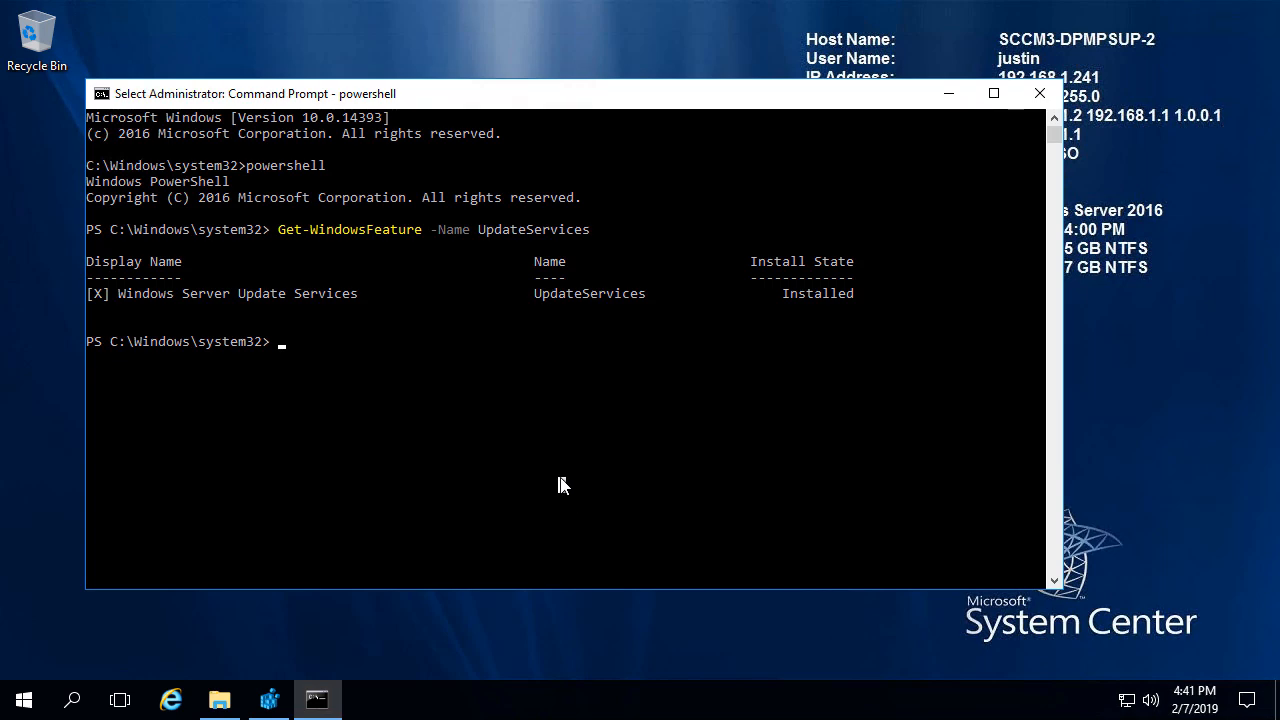
key("Up")
type("*")
key("Return")
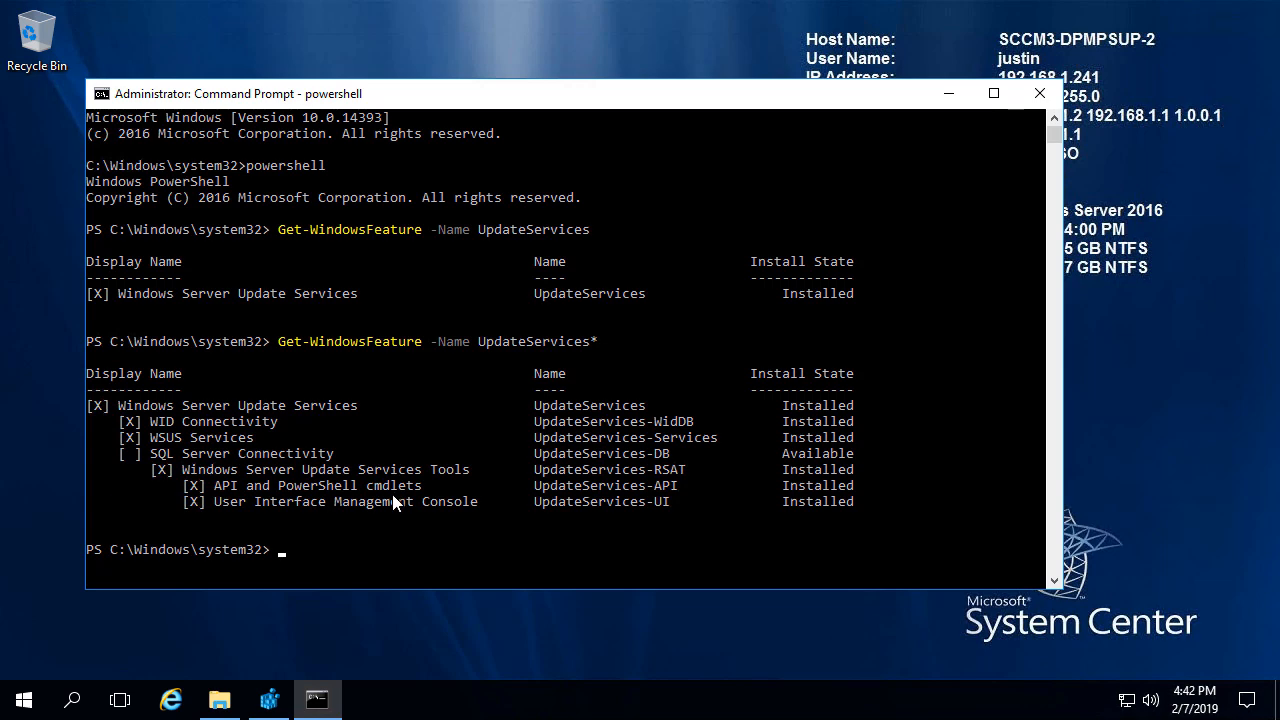
Remove the UpdateServices-WidDB feature with Remove-WindowsFeature and list the UpdateServices* features again
type("Remove-WindowsFeature -Name UpdateServices-WidDB")
key("Return")
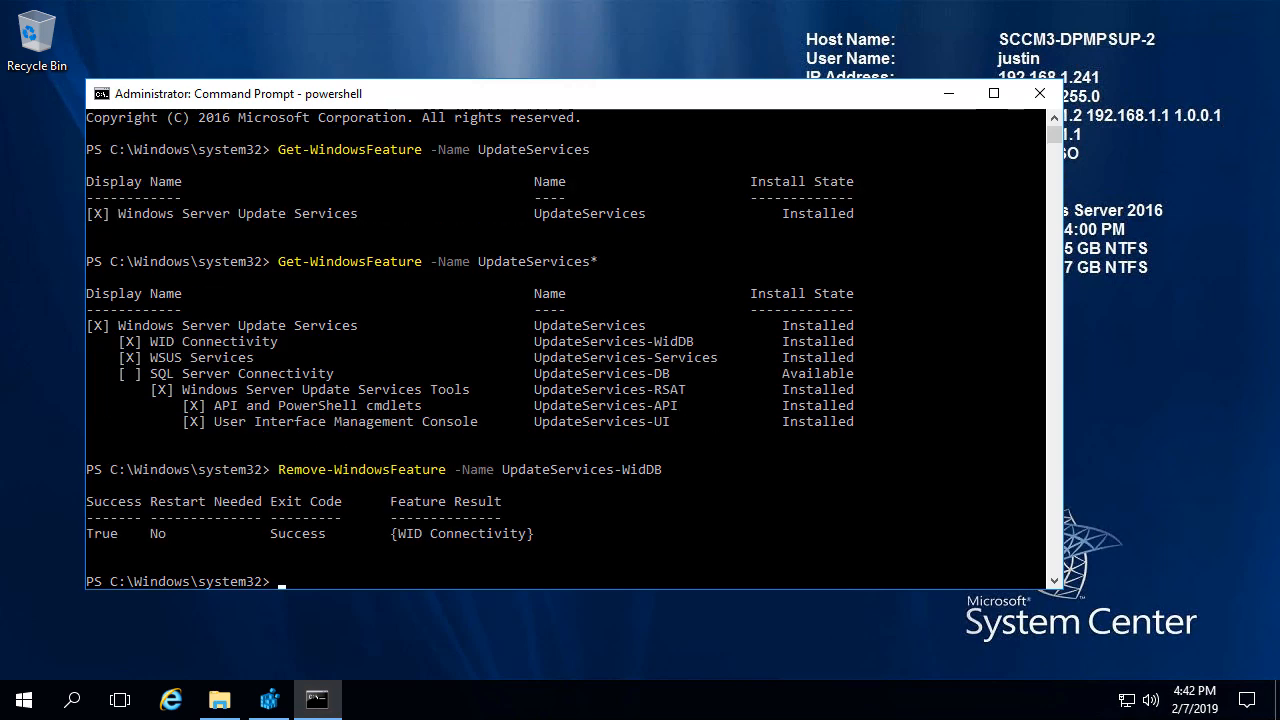
key("Up")
key("Up")
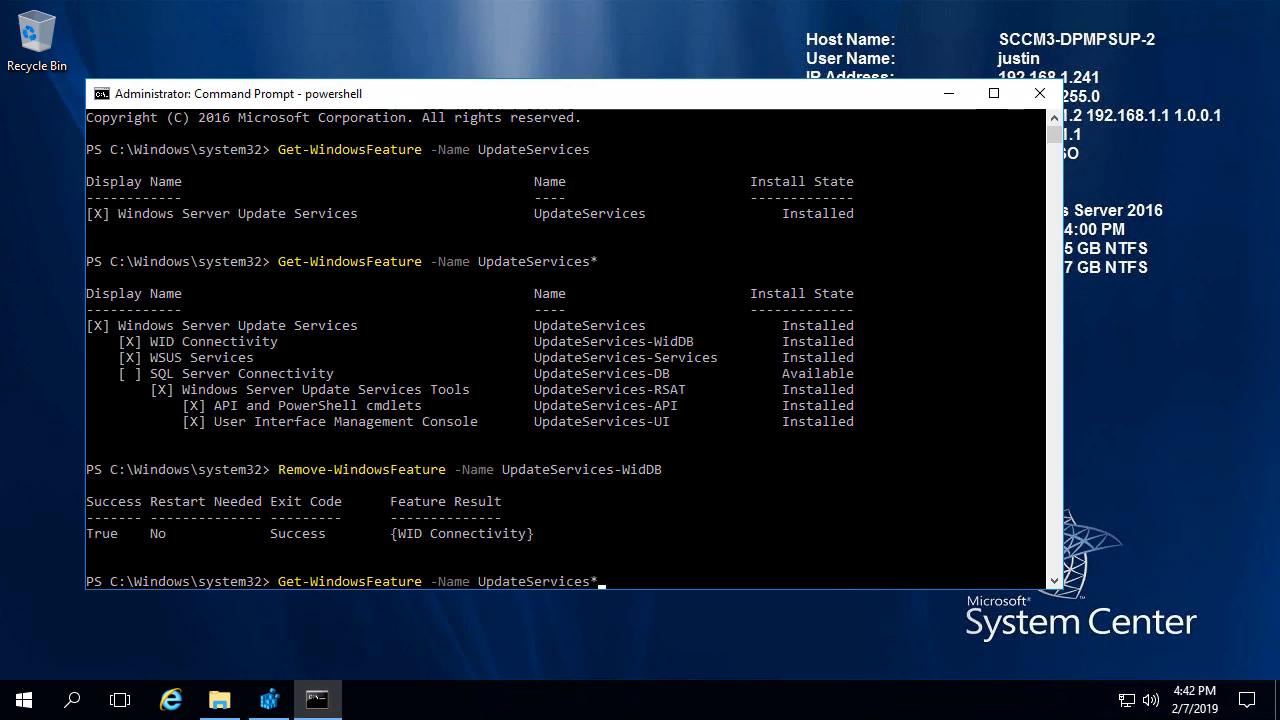
key("Return")
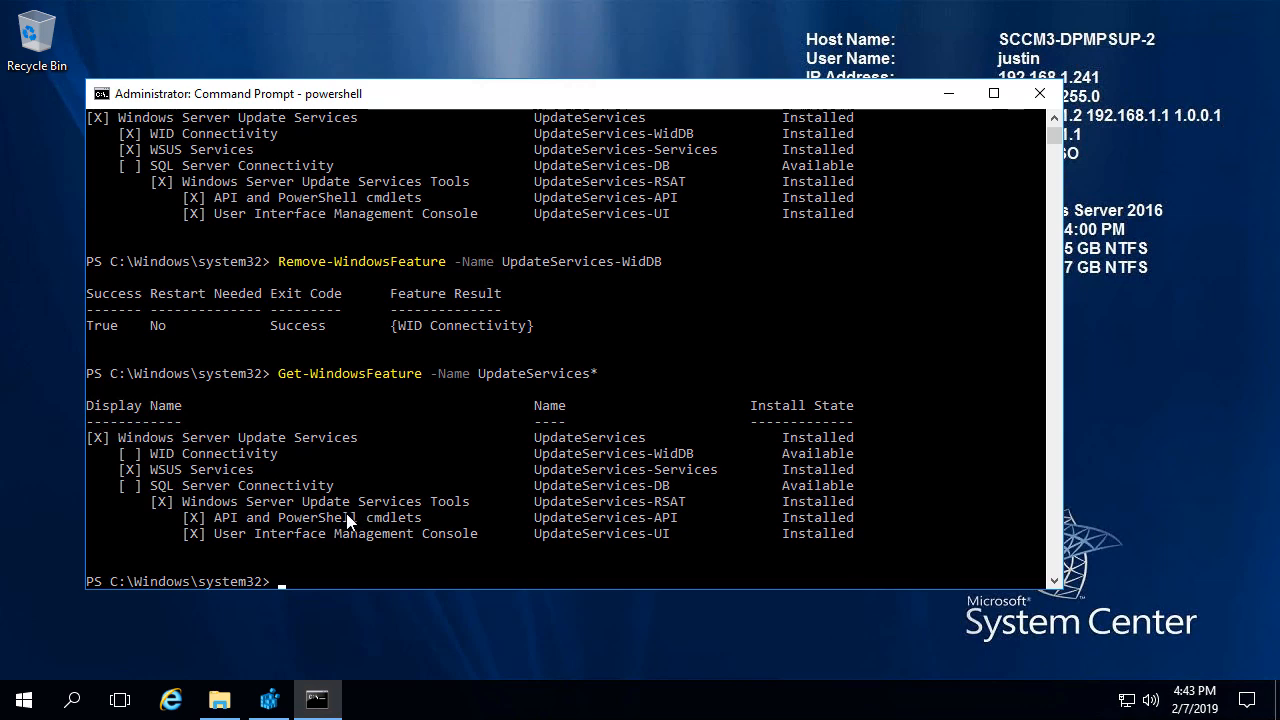
Install the UpdateServices-DB feature with Install-WindowsFeature and query the UpdateServices* features once more
type("Install-WindowsFeature -Name UpdateServices-DB")
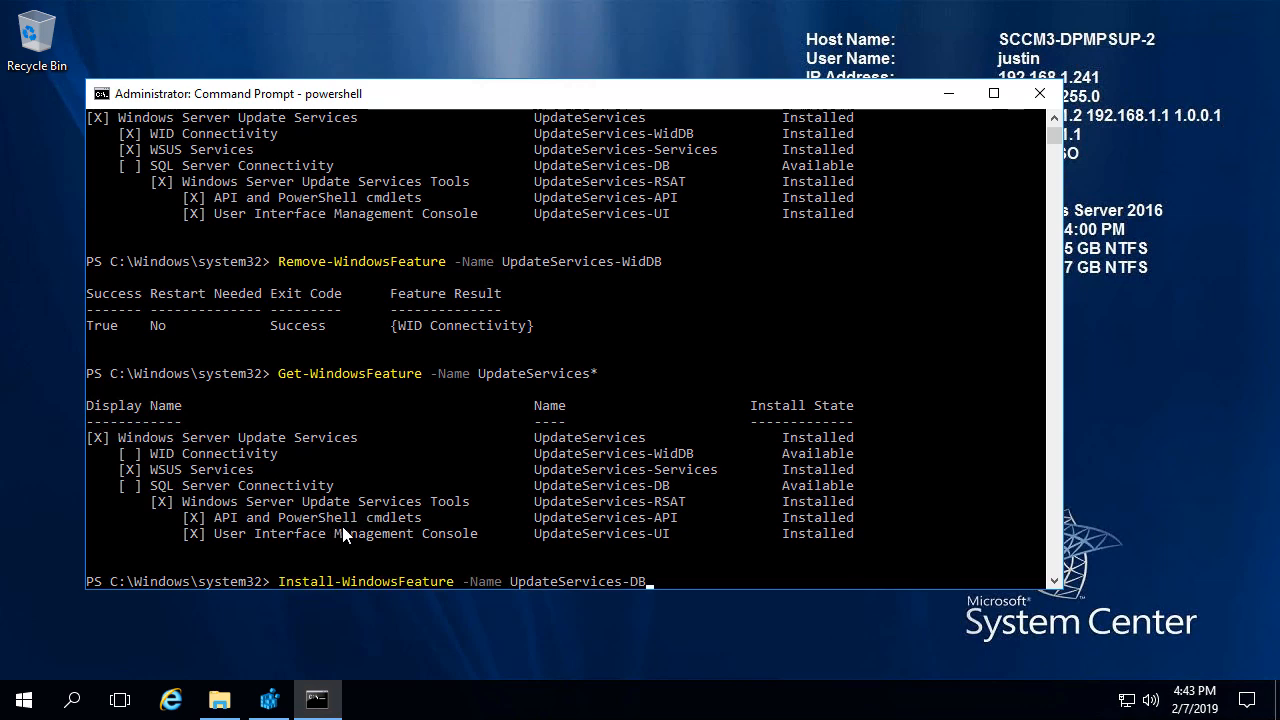
scroll(342, 526, "down", 2)
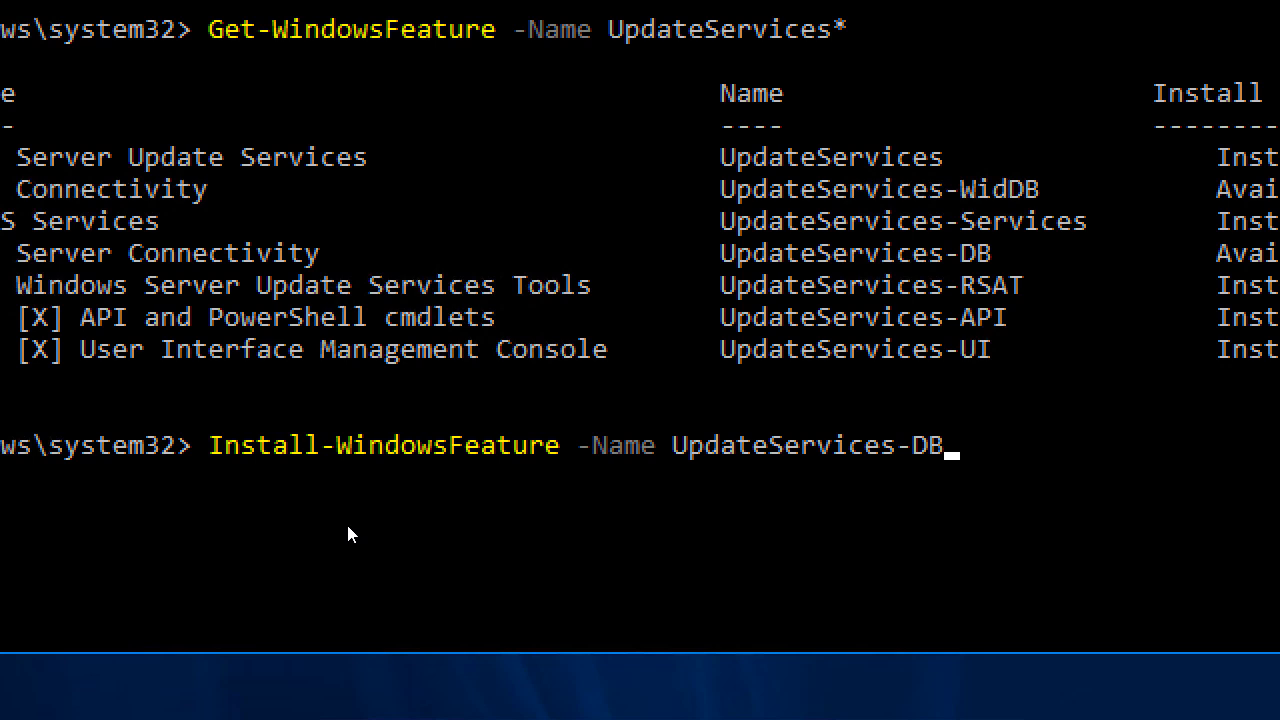
key("Return")
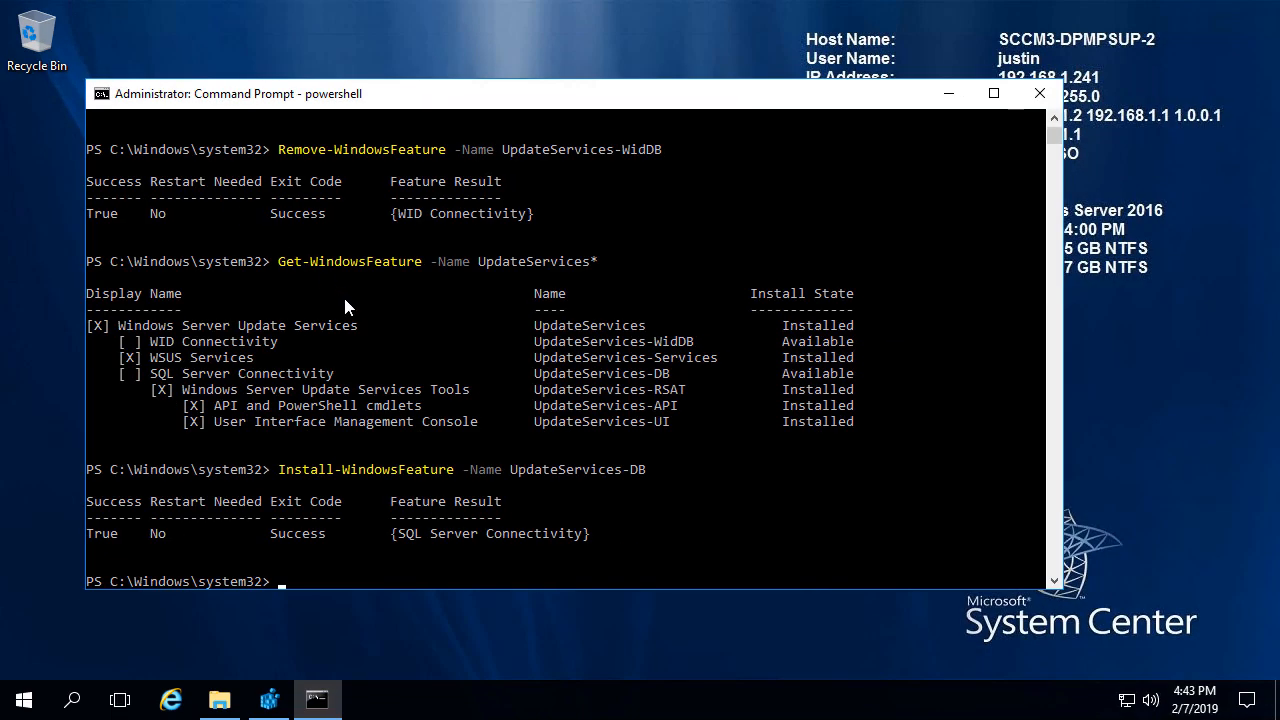
key("Up")
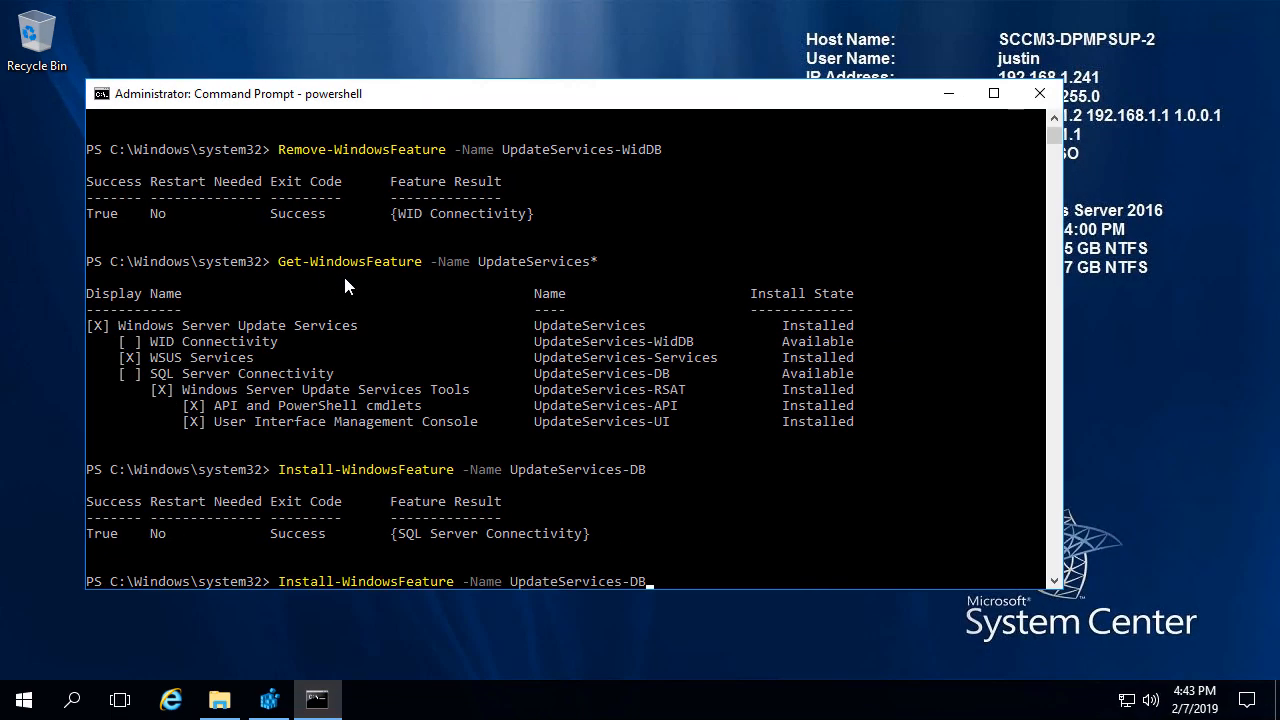
key("Up")
key("Return")
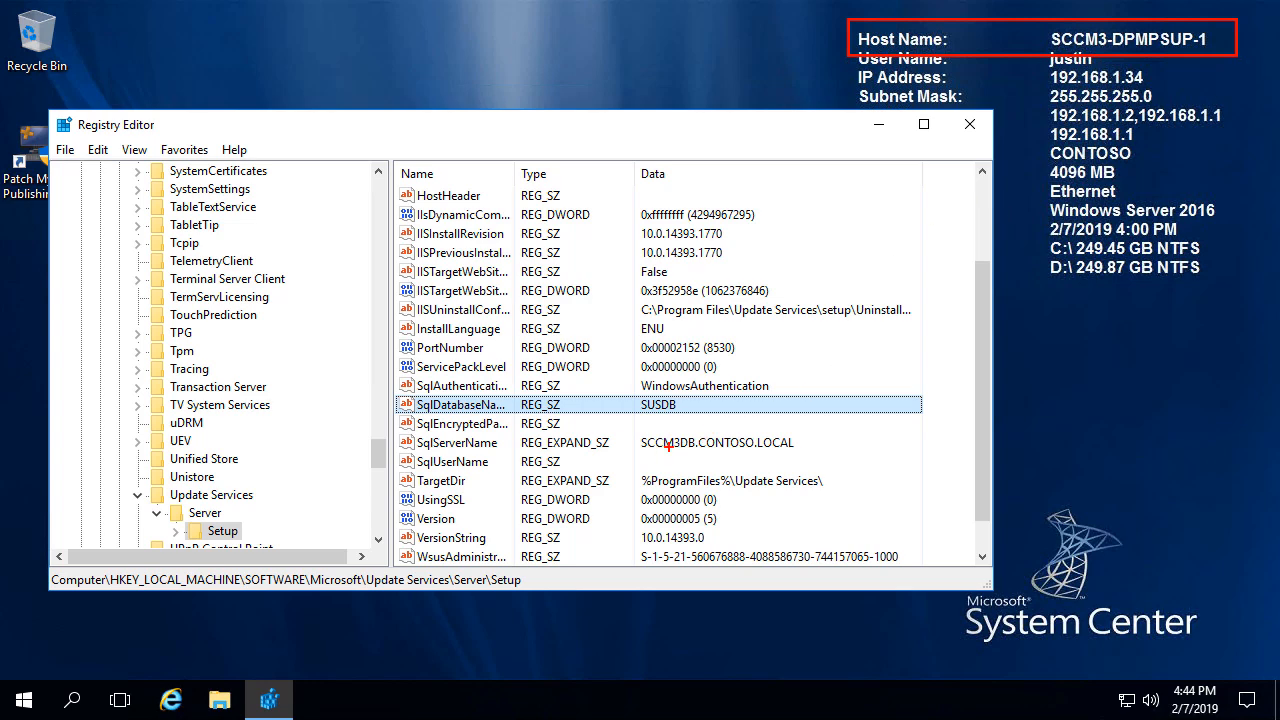
On SCCM3-DPMPSUP-1, examine the ContentDir value in the Update Services Setup registry key
left_click(665, 252)
scroll(668, 250, "up", 2)
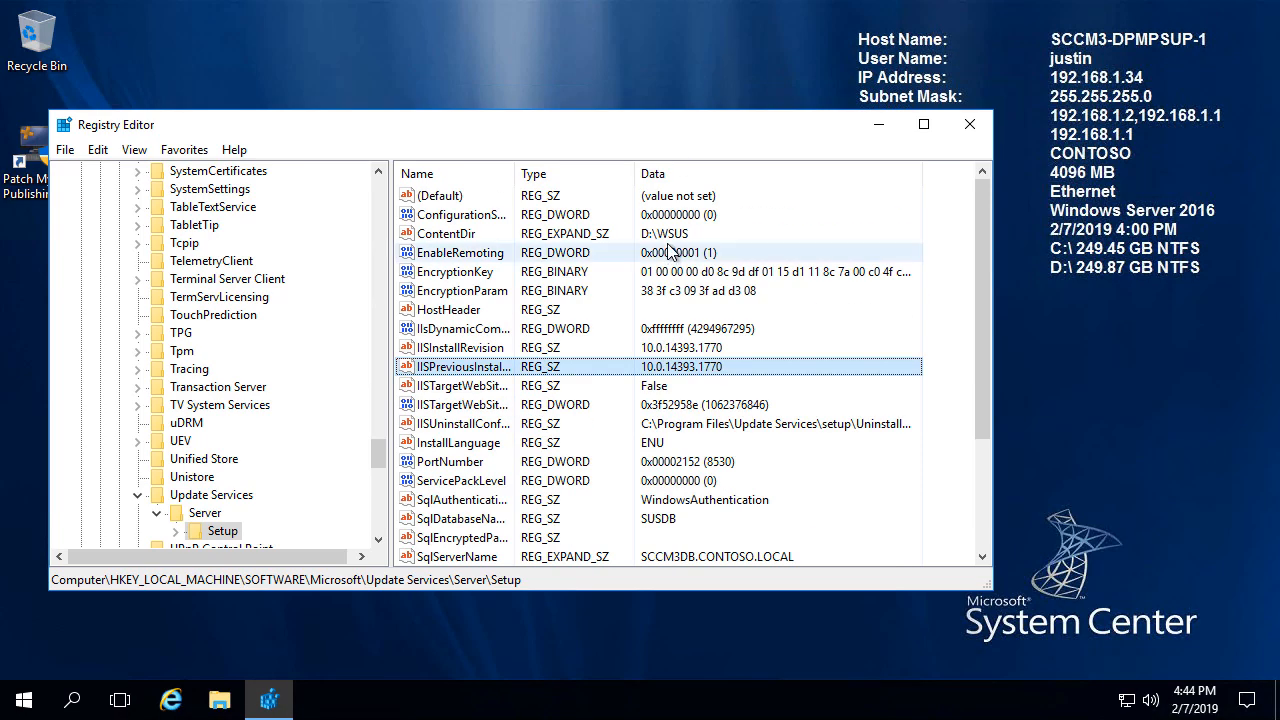
left_click(655, 236)
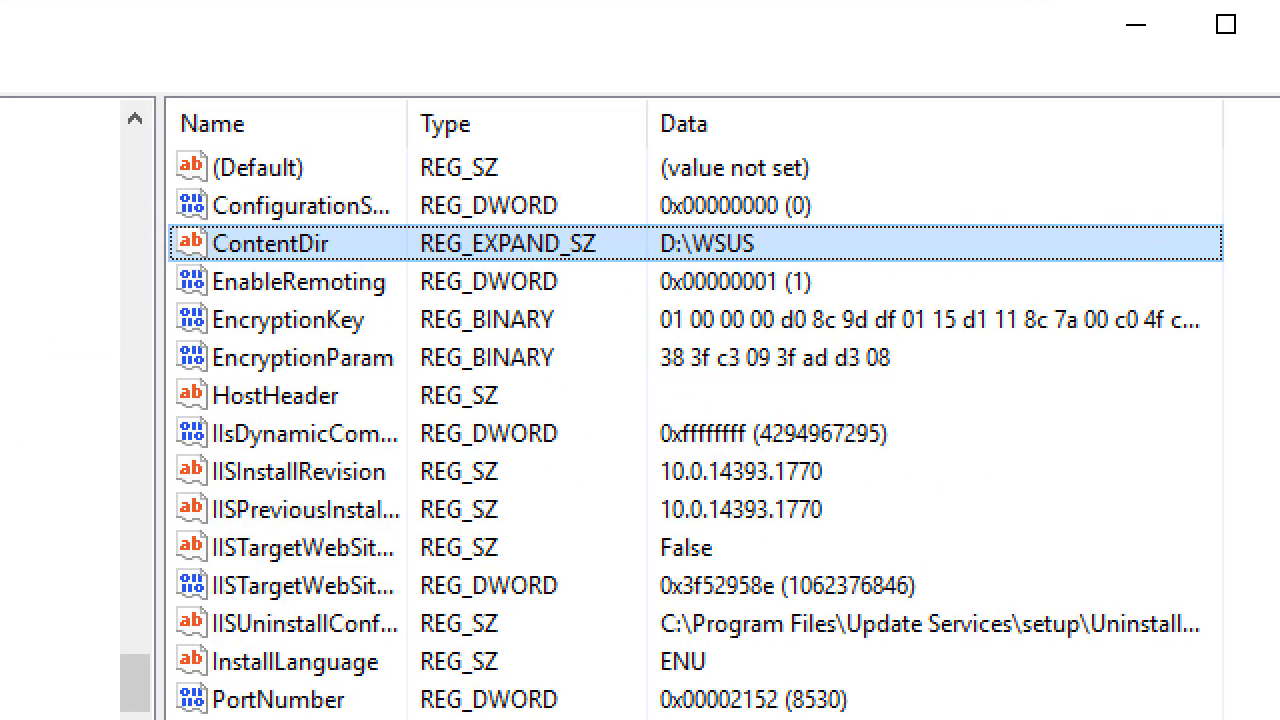
mouse_move(158, 214)
left_mouse_down()
mouse_move(266, 232)
mouse_move(858, 264)
left_mouse_up()
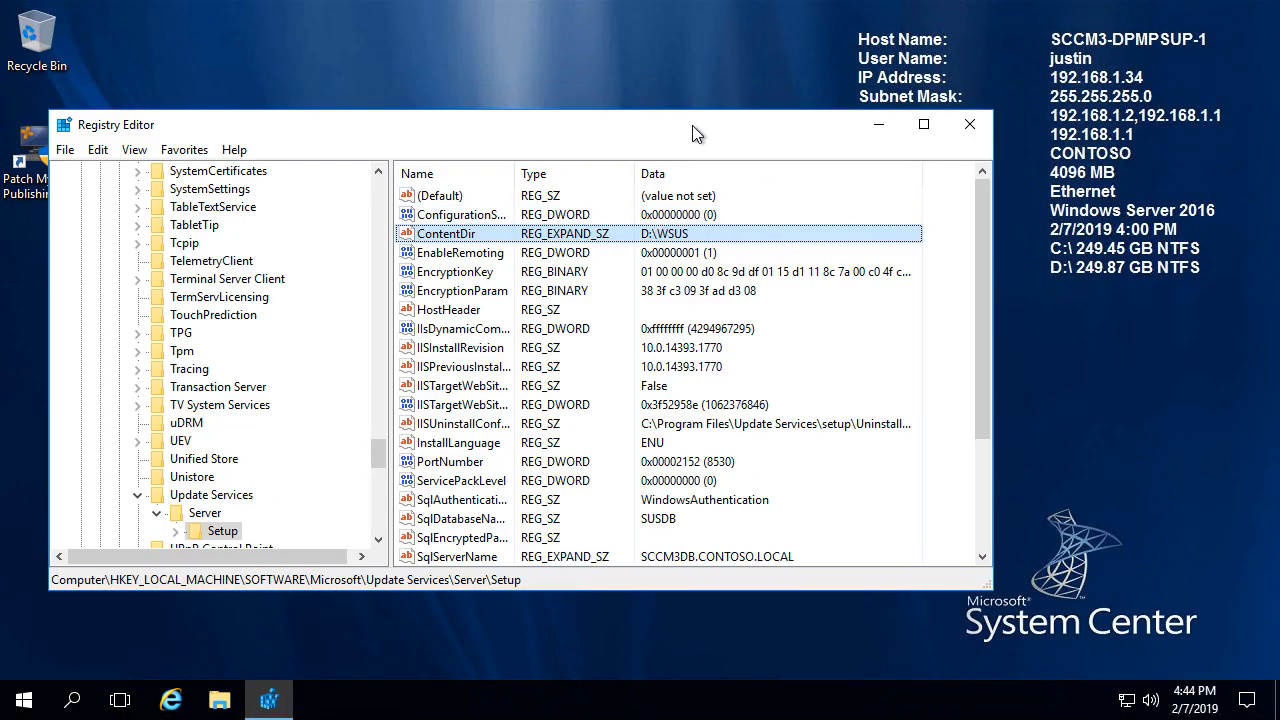
left_click_drag(690, 127, 738, 134)
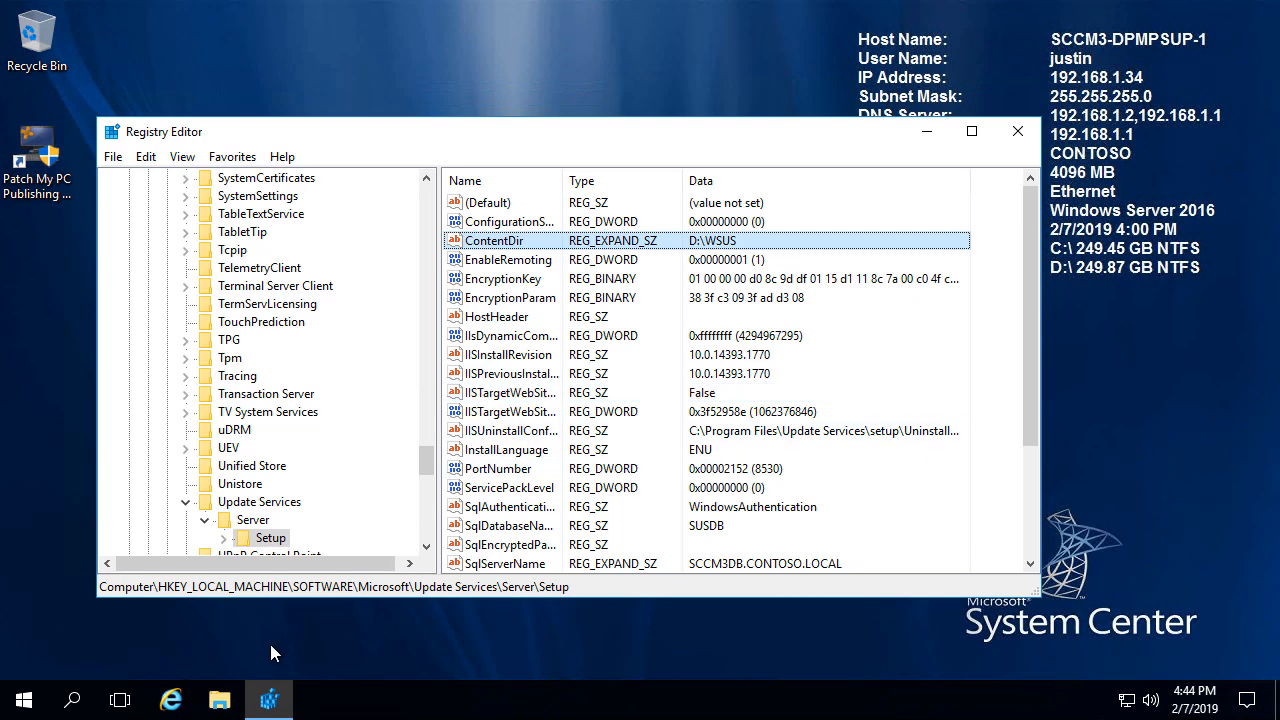
Open D:\WSUS in File Explorer and select the UpdateServicesPackages and WsusContent folders
left_click(221, 701)
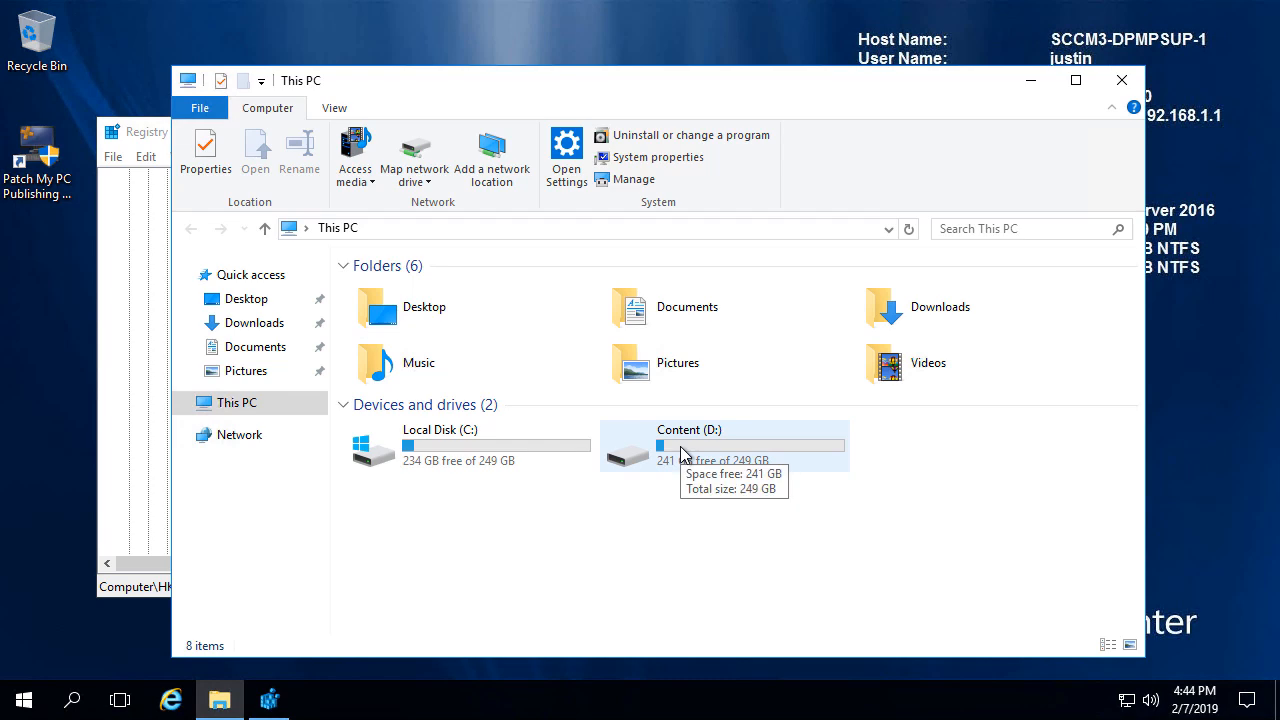
double_click(681, 450)
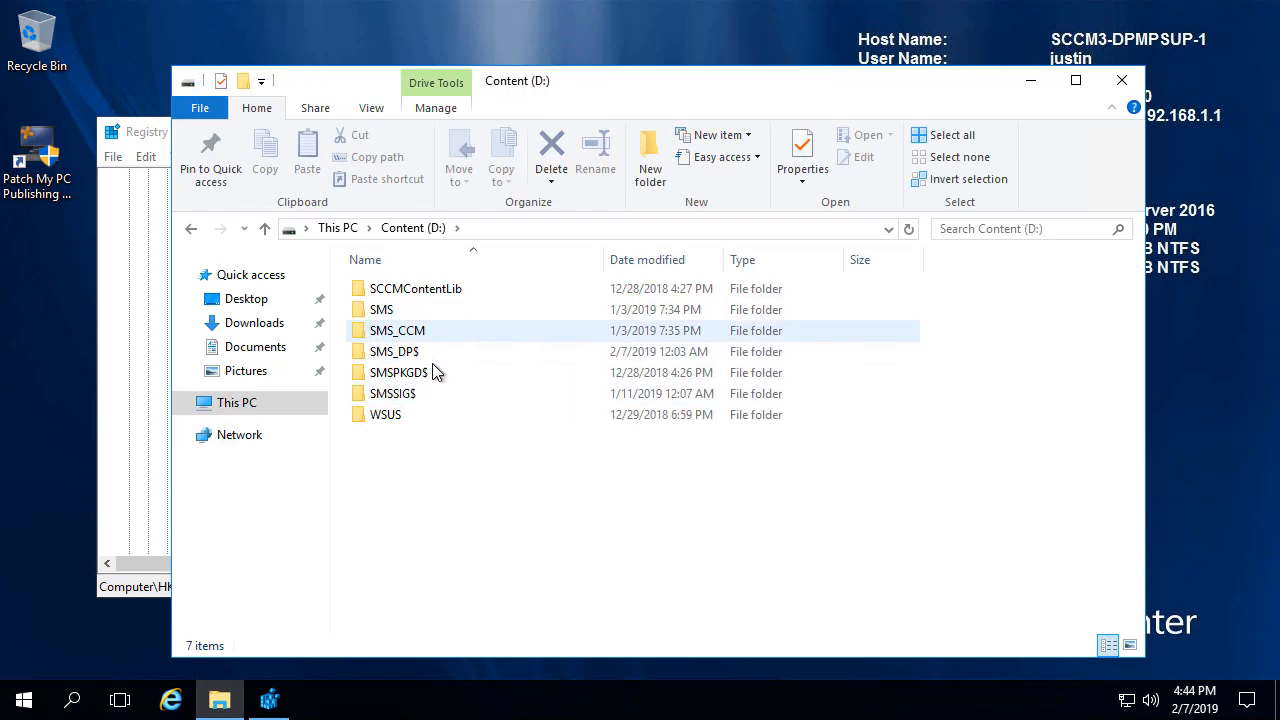
left_click(402, 415)
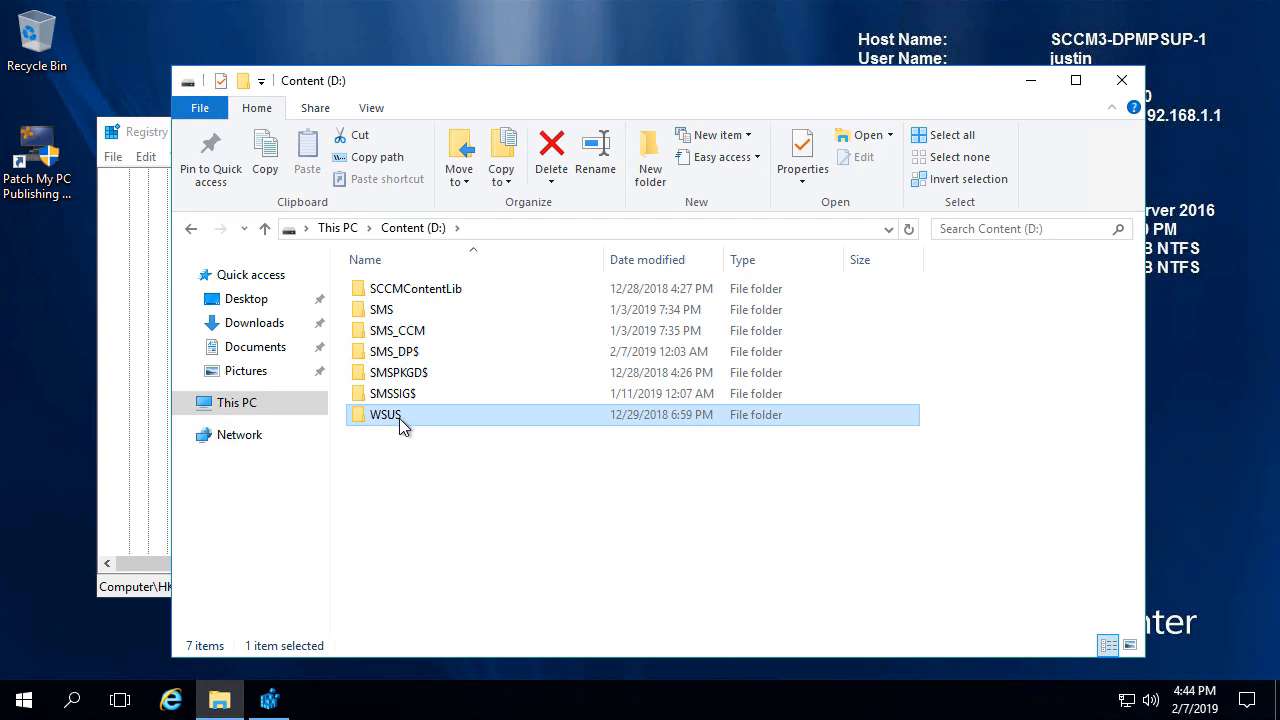
double_click(388, 414)
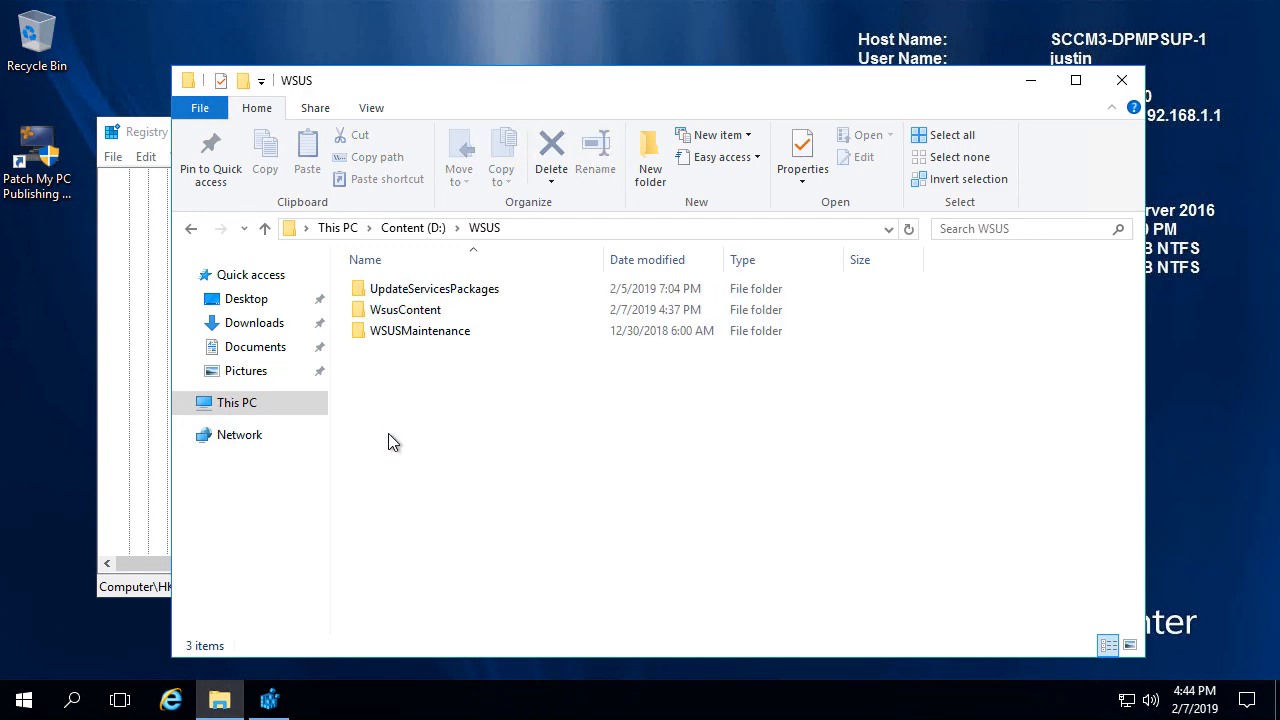
left_click(420, 318)
left_click(465, 298, "ctrl")
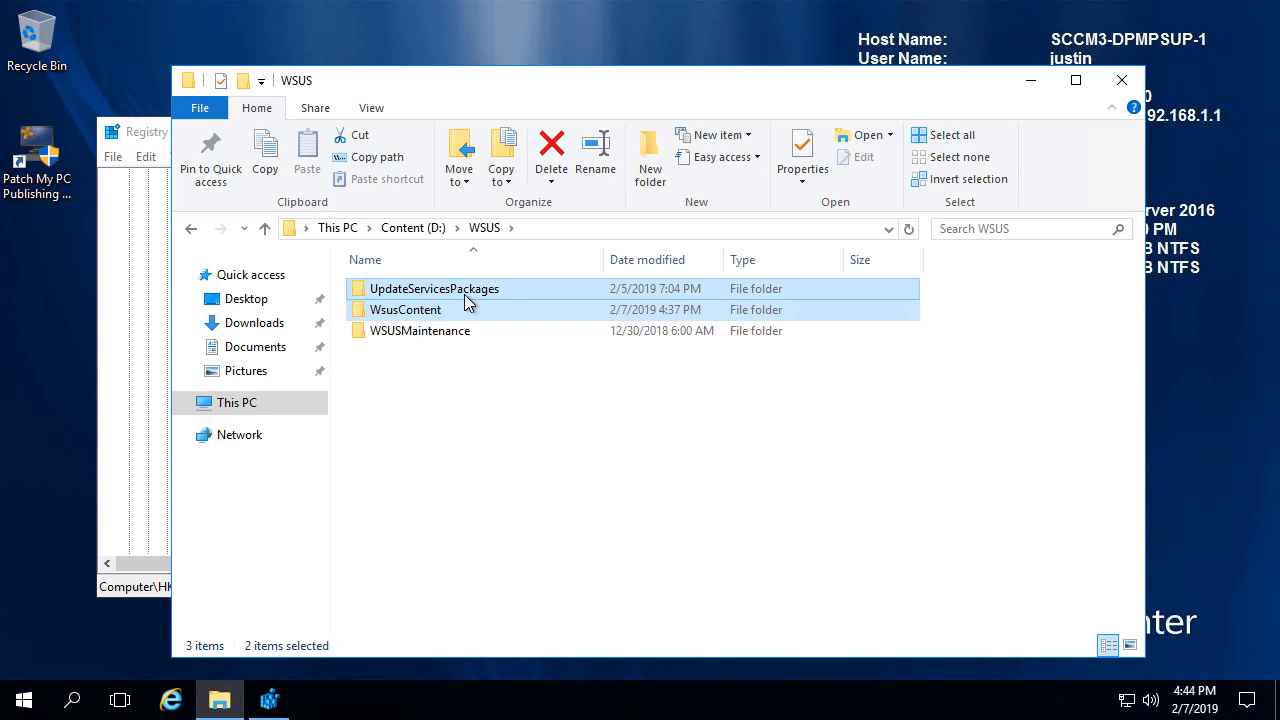
Turn on advanced sharing for the D:\WSUS folder, using WSUS as the share name
key("alt+Up")
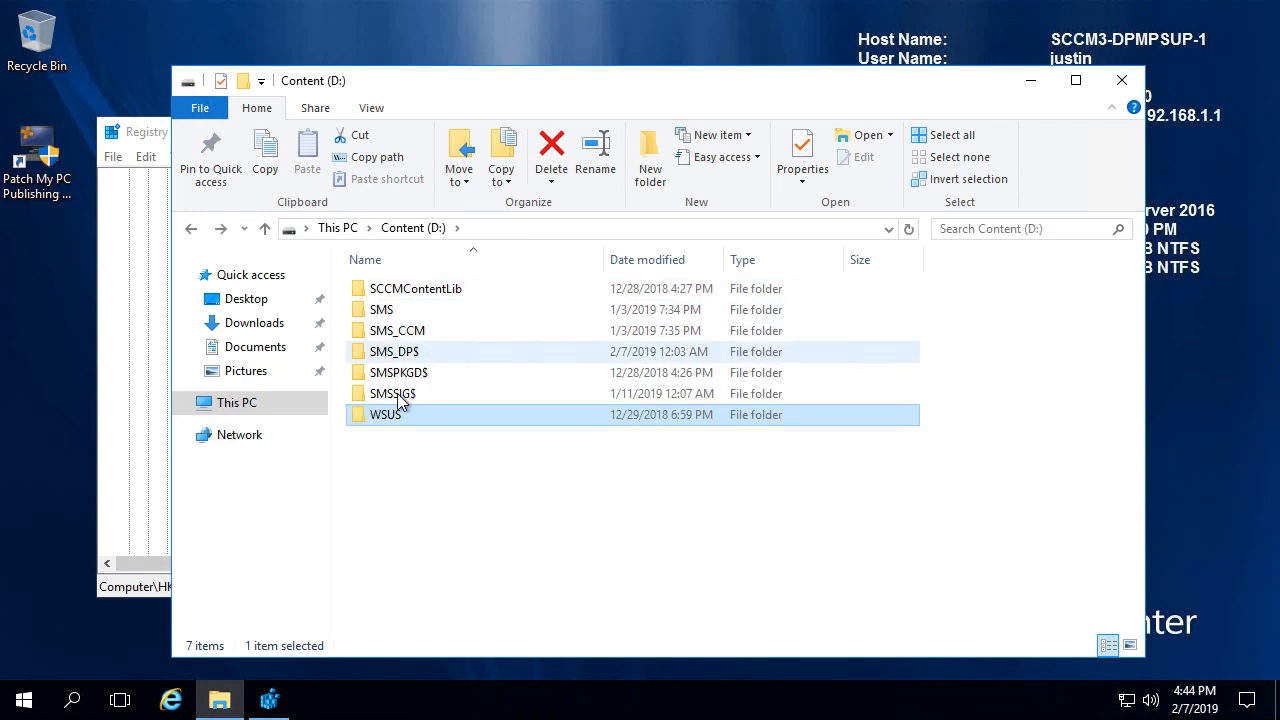
right_click(388, 414)
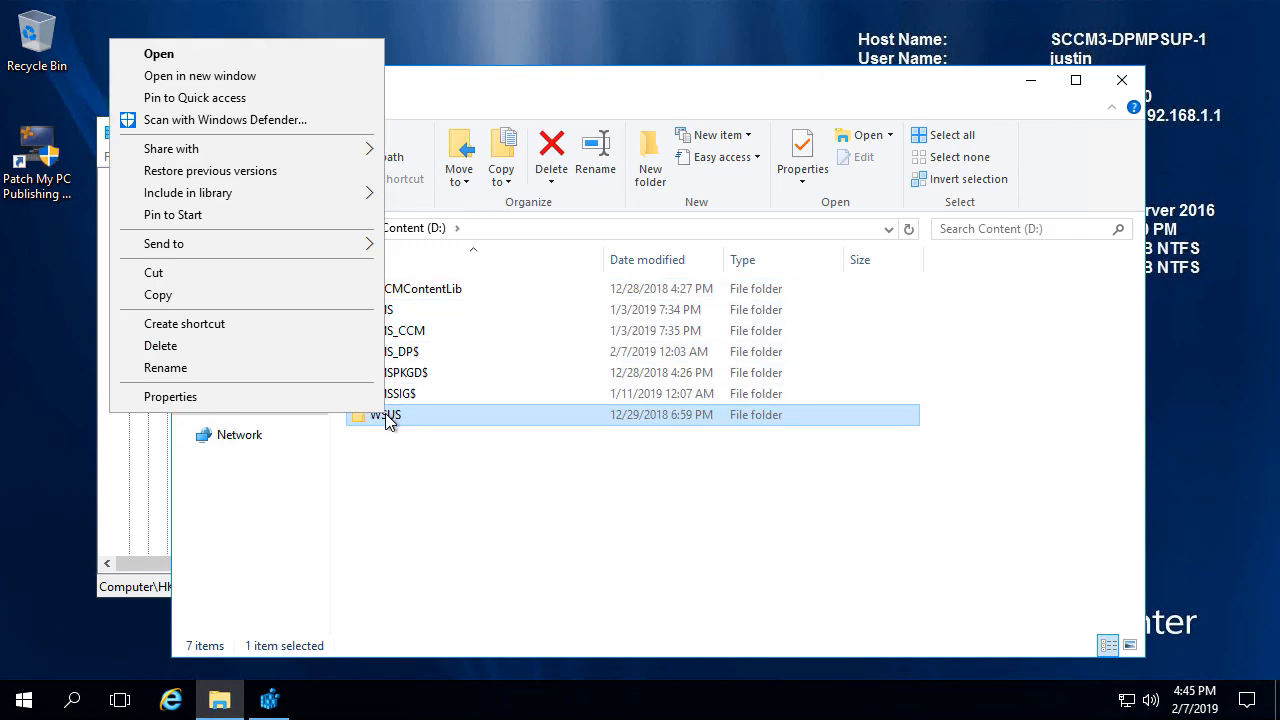
left_click(312, 397)
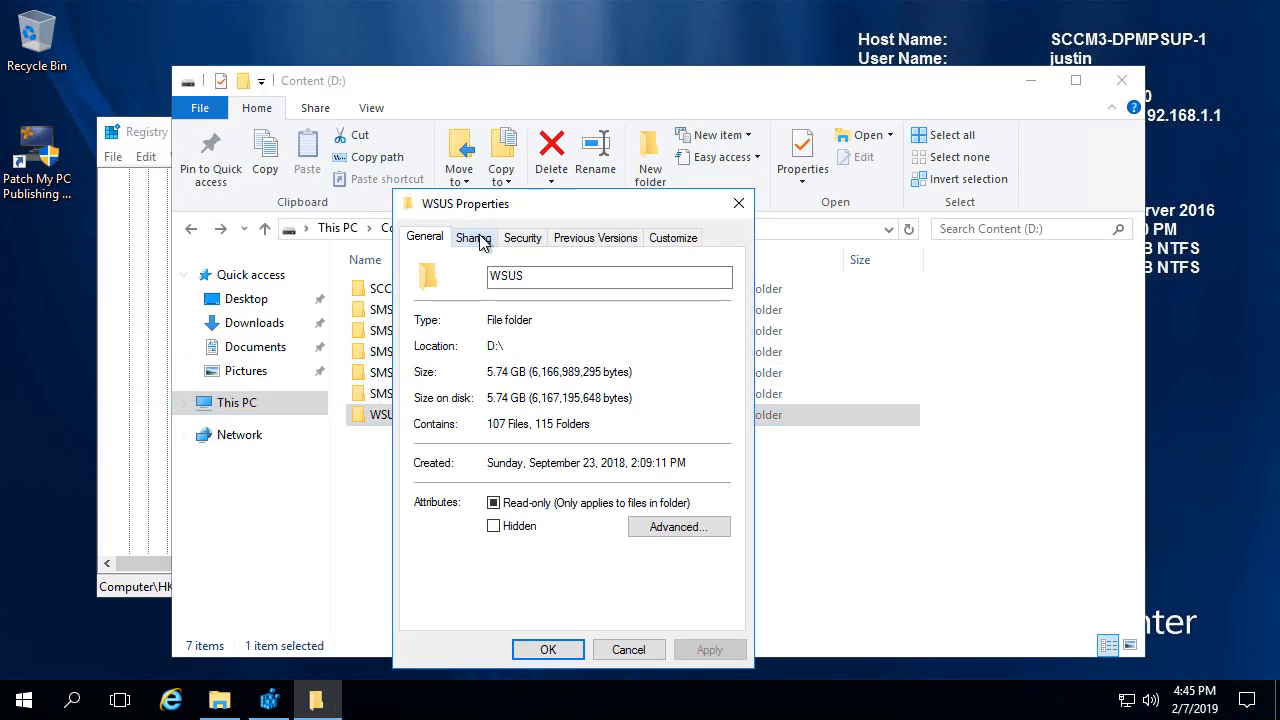
left_click(475, 237)
left_click(466, 372)
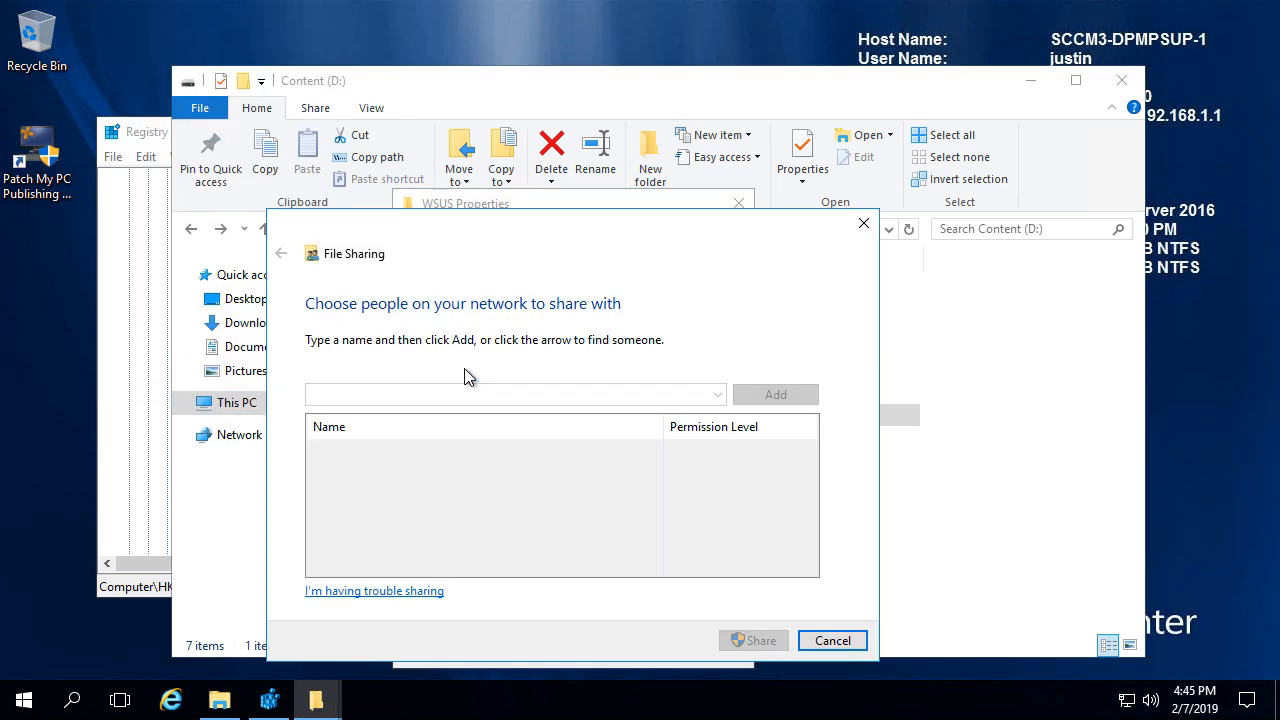
left_click(805, 640)
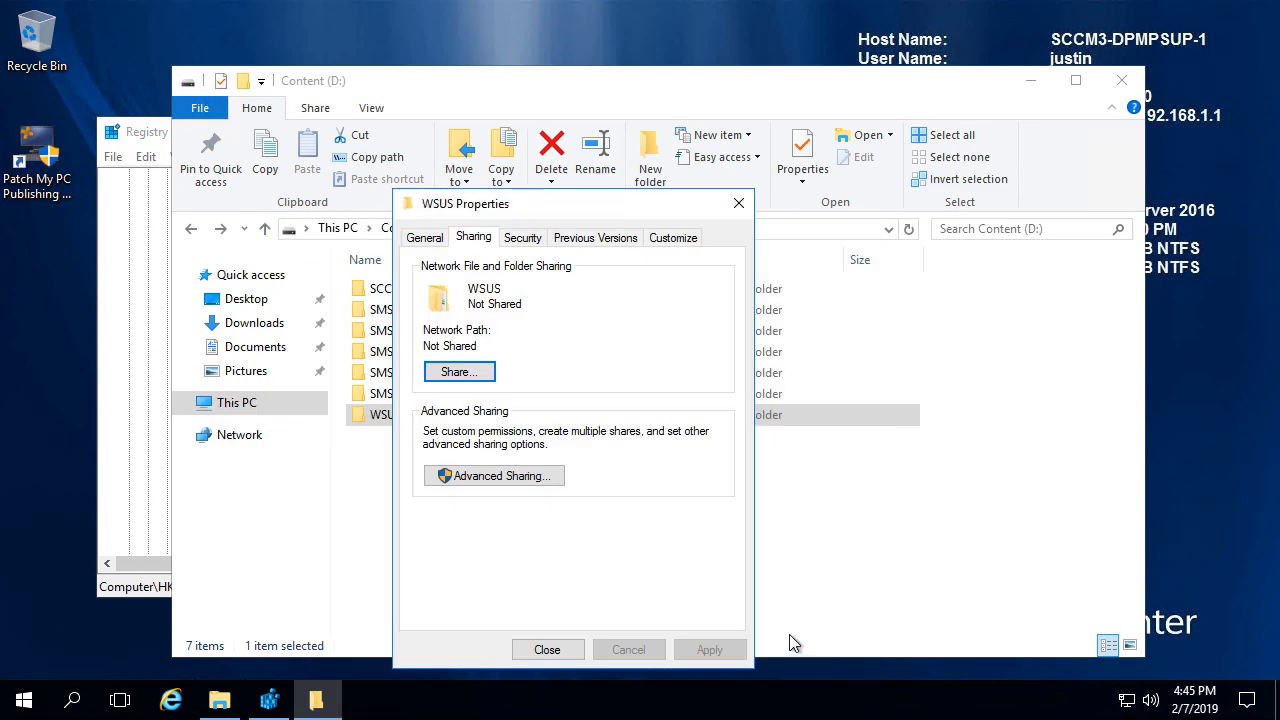
left_click(474, 478)
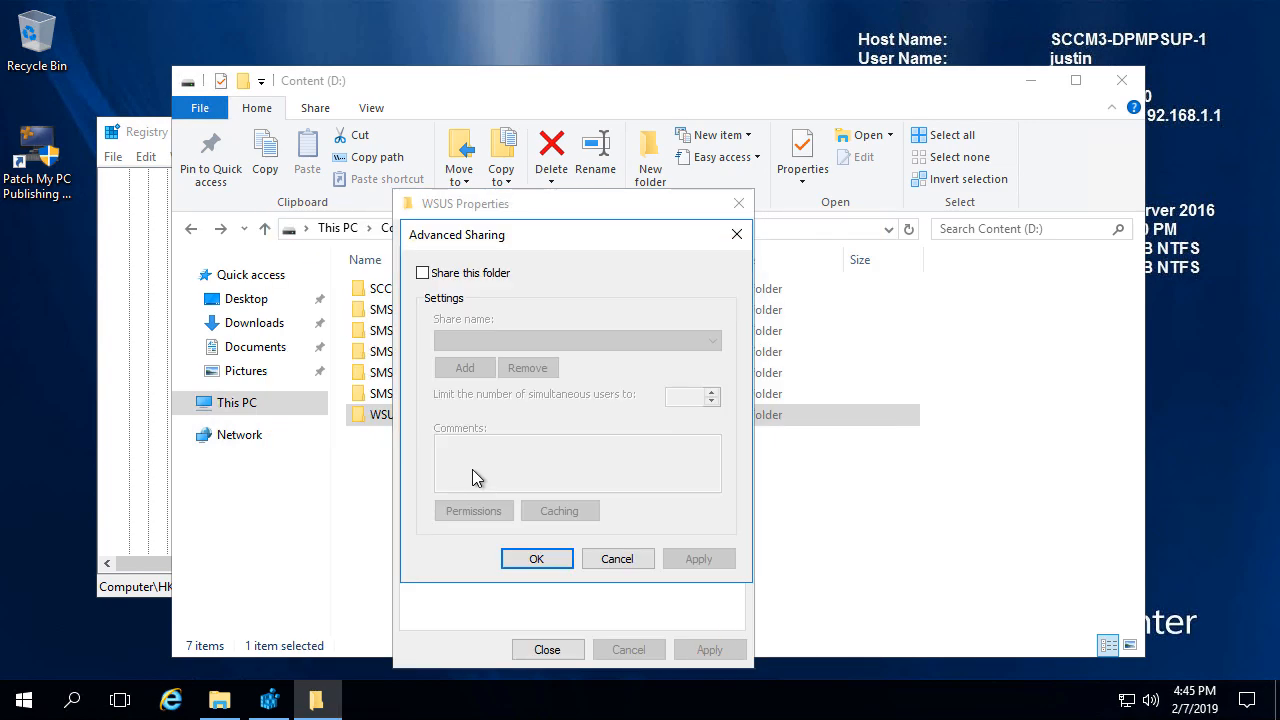
left_click(474, 280)
left_click_drag(491, 346, 423, 340)
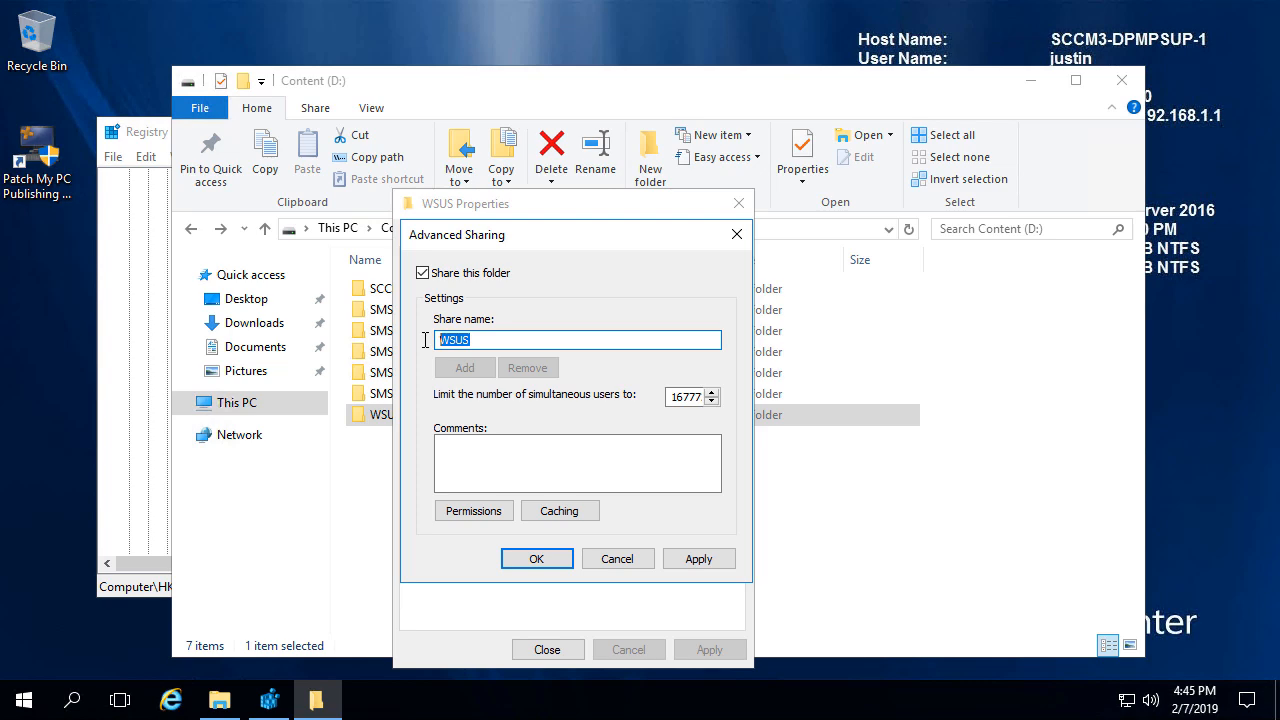
Allow Everyone Full Control on the WSUS share and apply the sharing settings
left_click(487, 512)
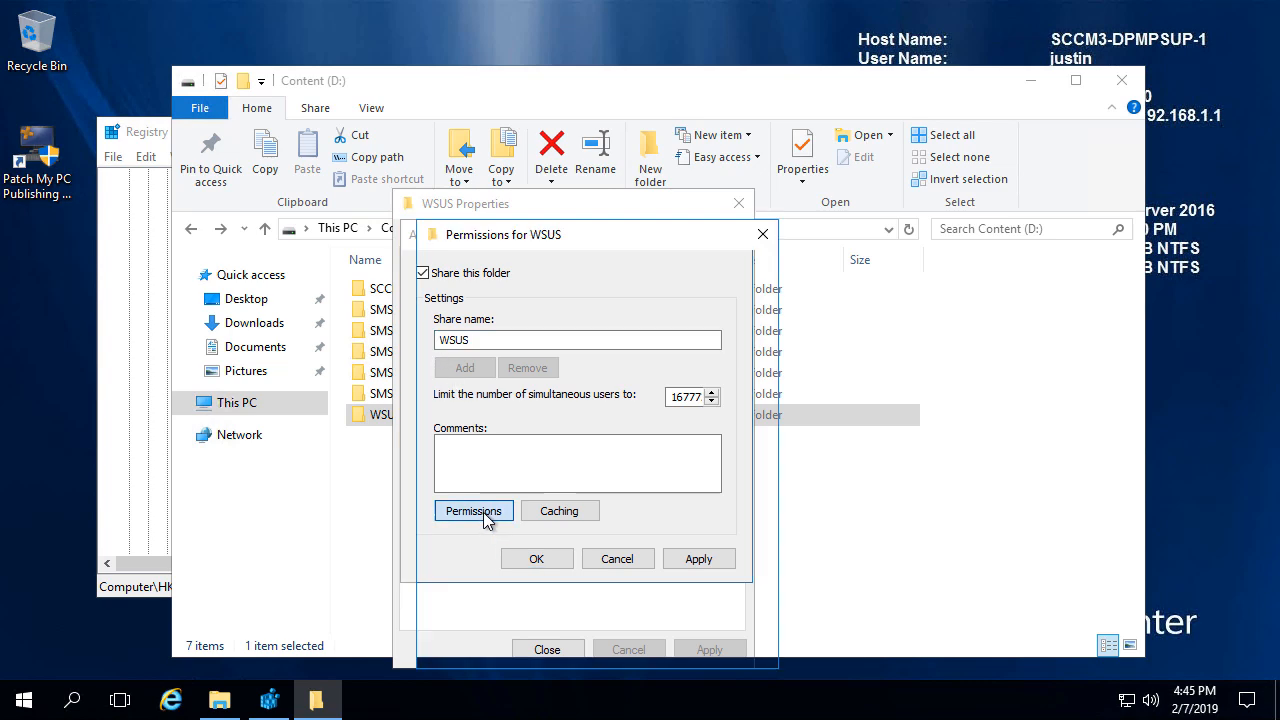
left_click(655, 477)
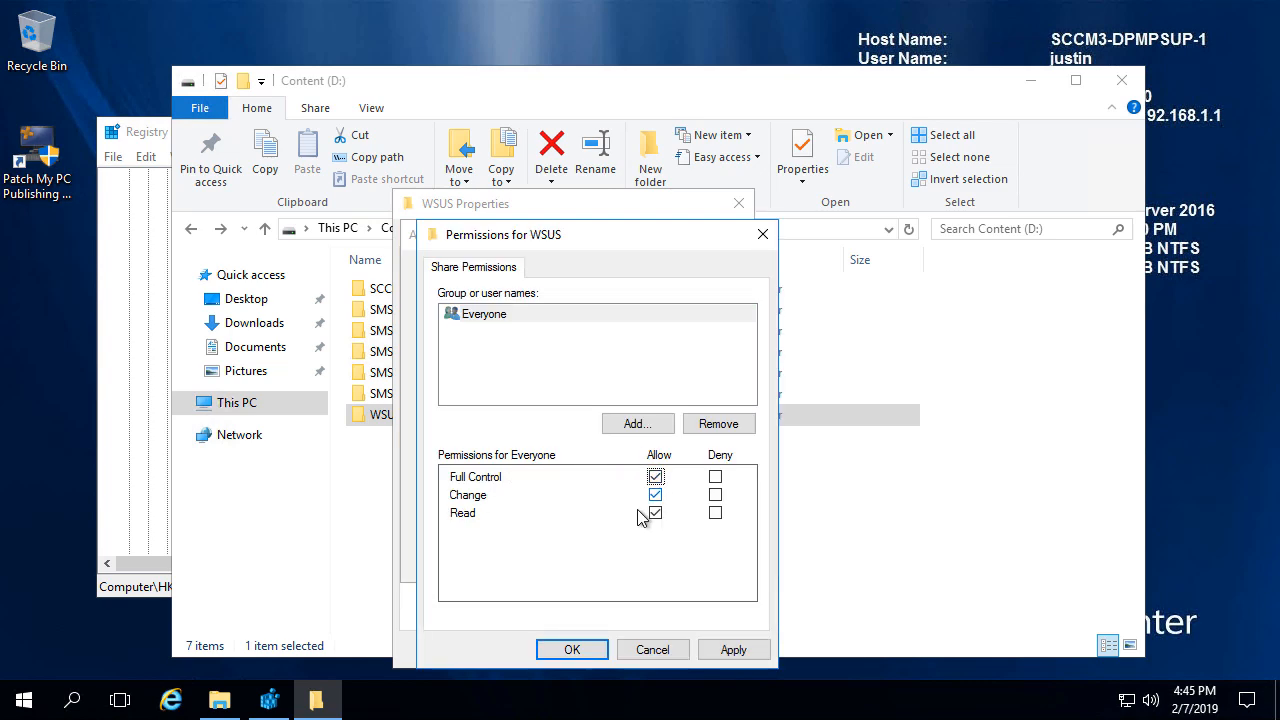
left_click(724, 650)
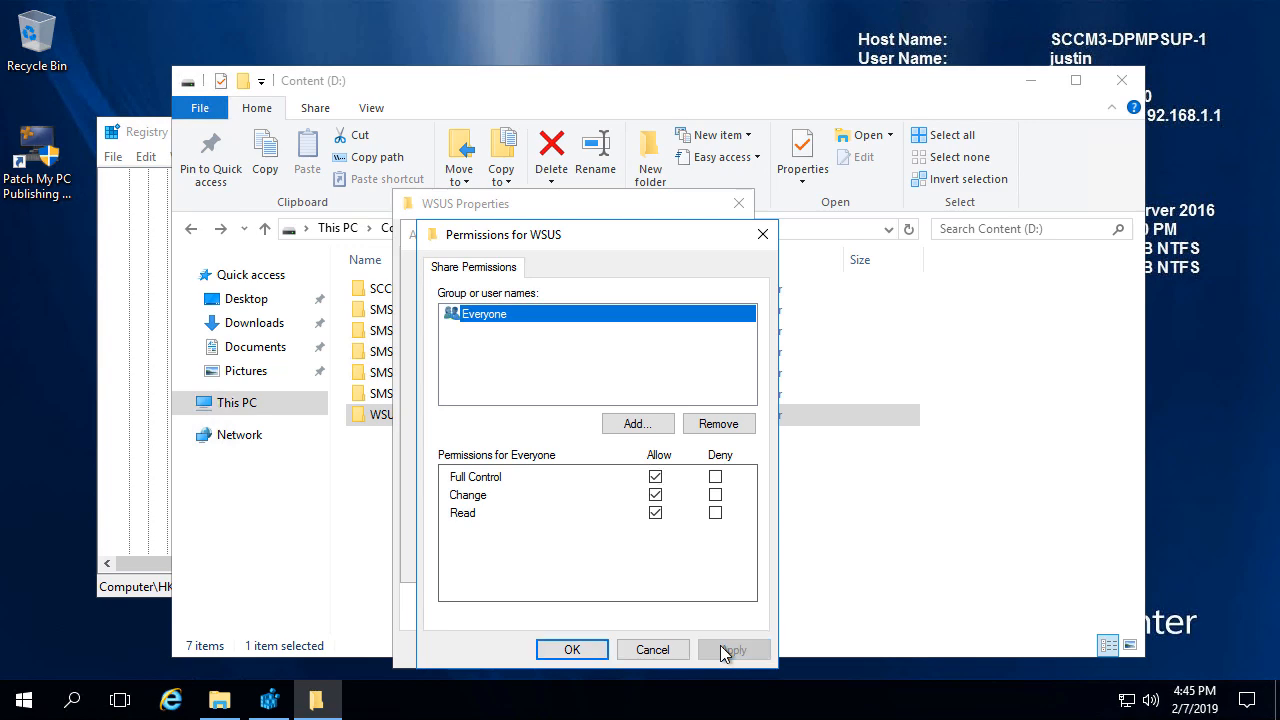
left_click(584, 648)
left_click(536, 559)
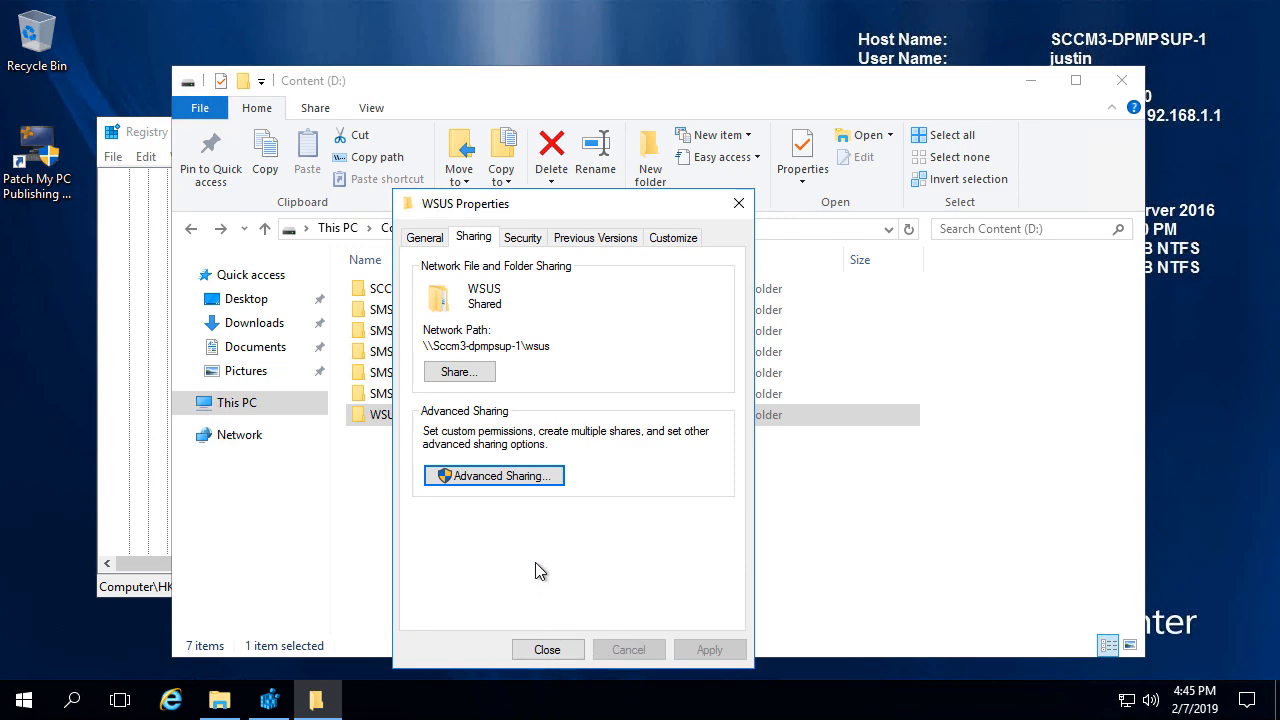
Start adding an account to the D:\WSUS security permissions, including Computers among the object types
left_click(522, 238)
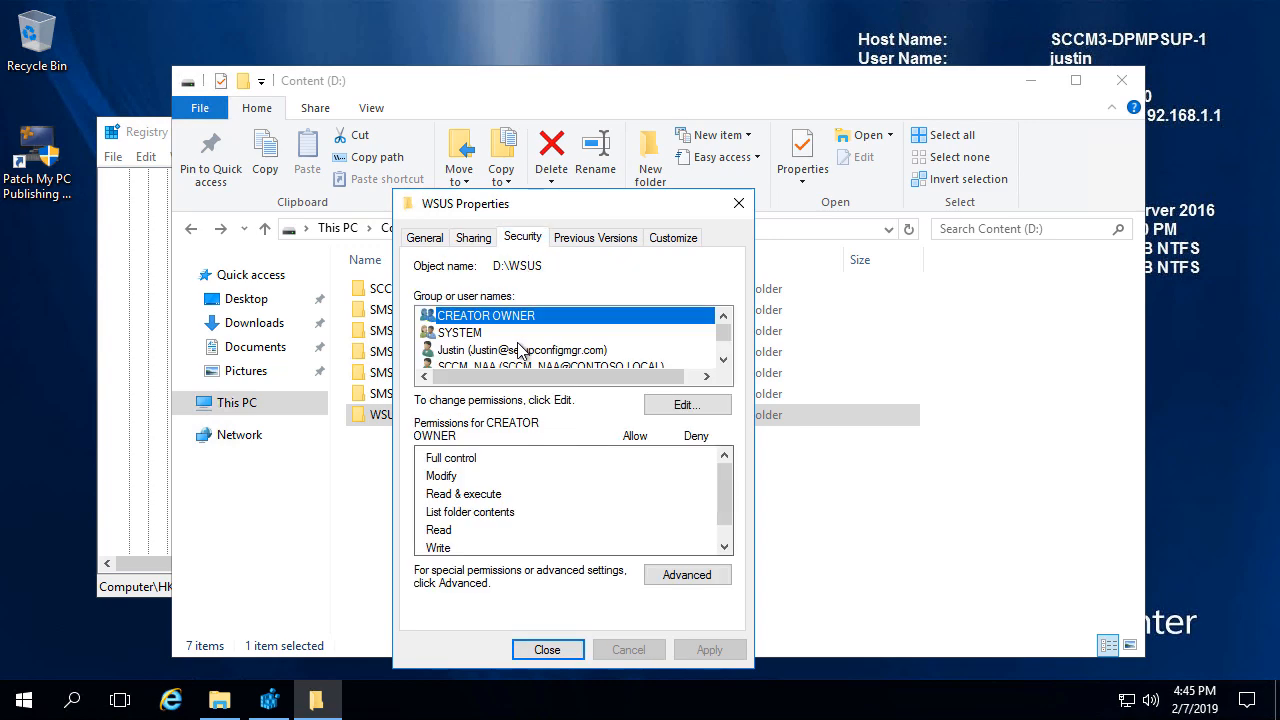
left_click(724, 360)
left_click(724, 360)
left_click(724, 360)
left_click(724, 360)
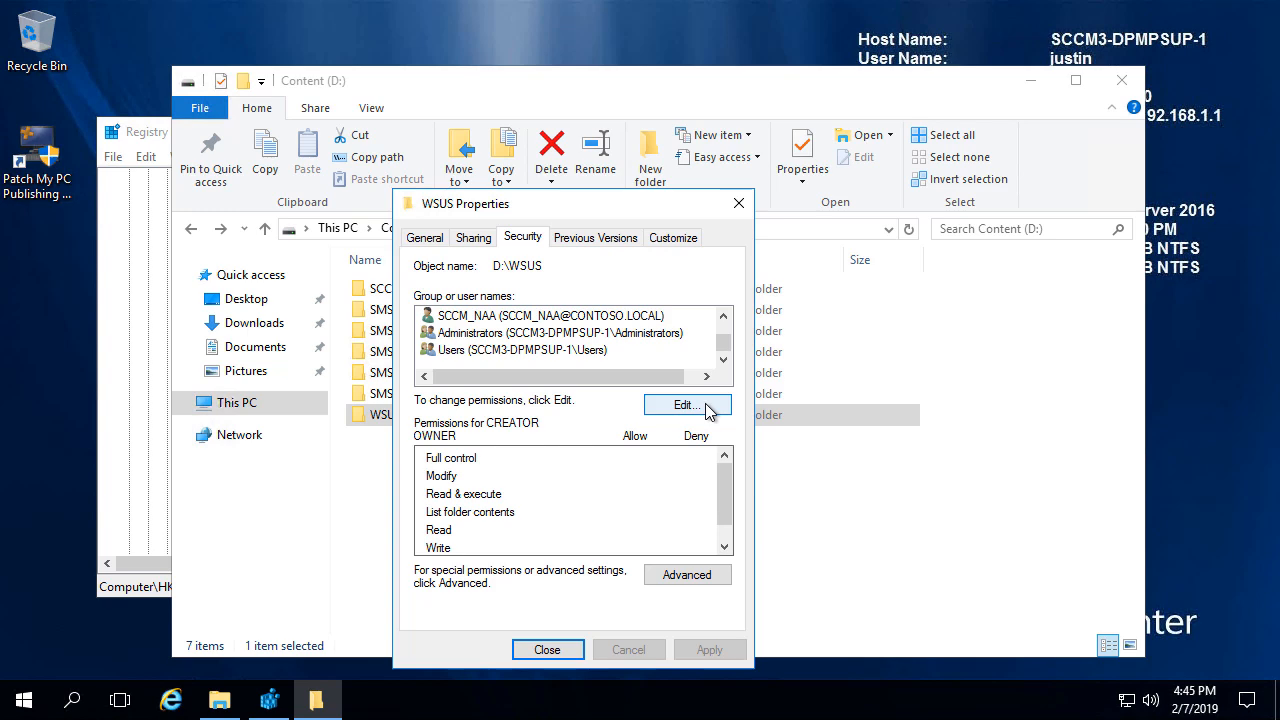
left_click(707, 409)
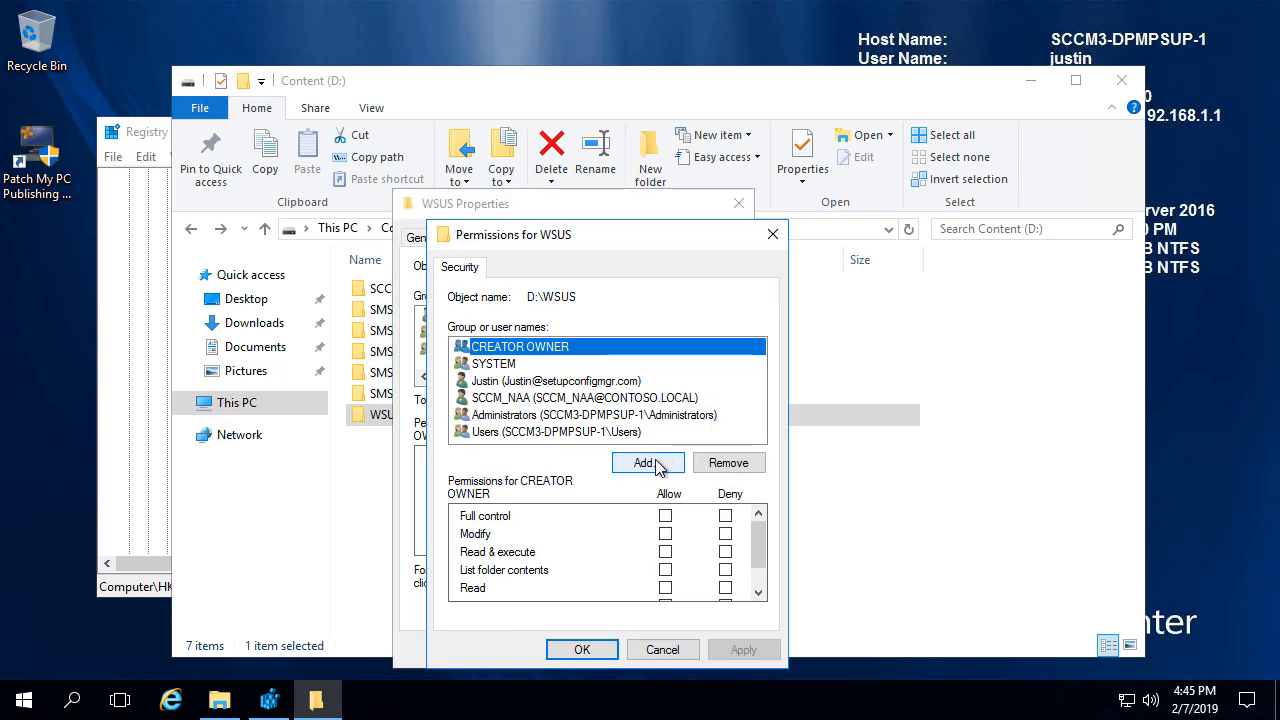
left_click(649, 463)
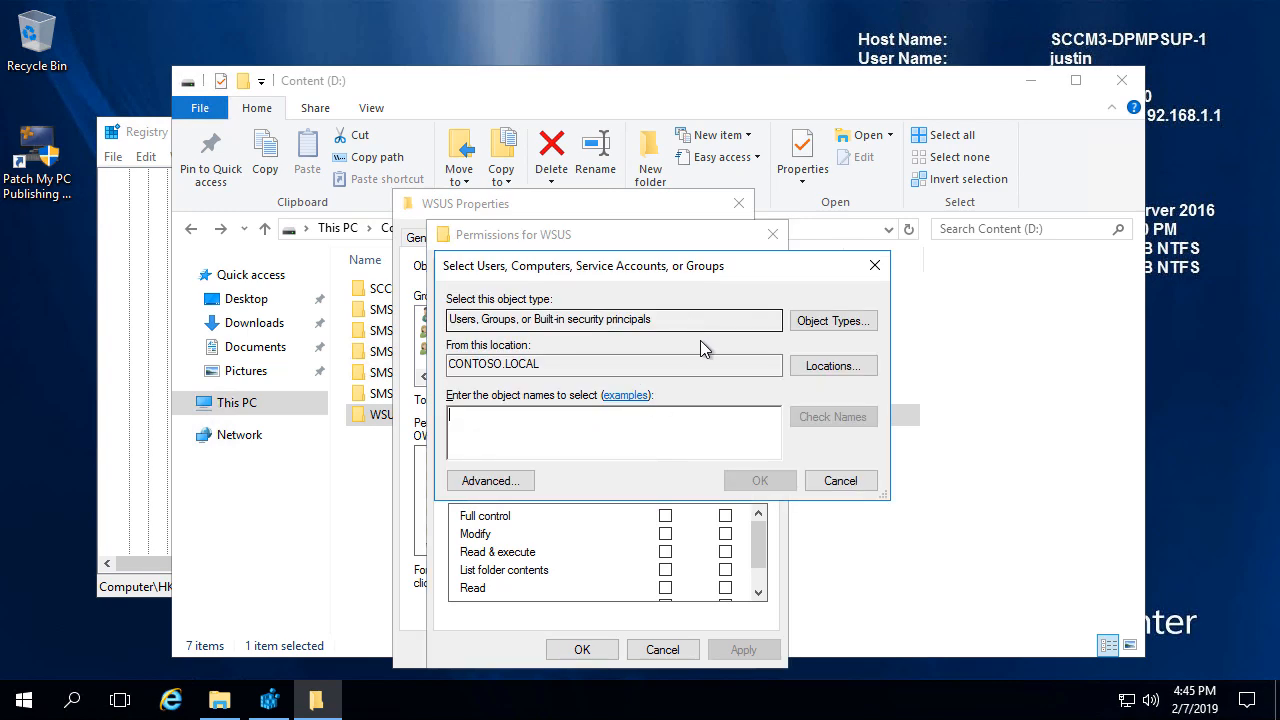
left_click(833, 321)
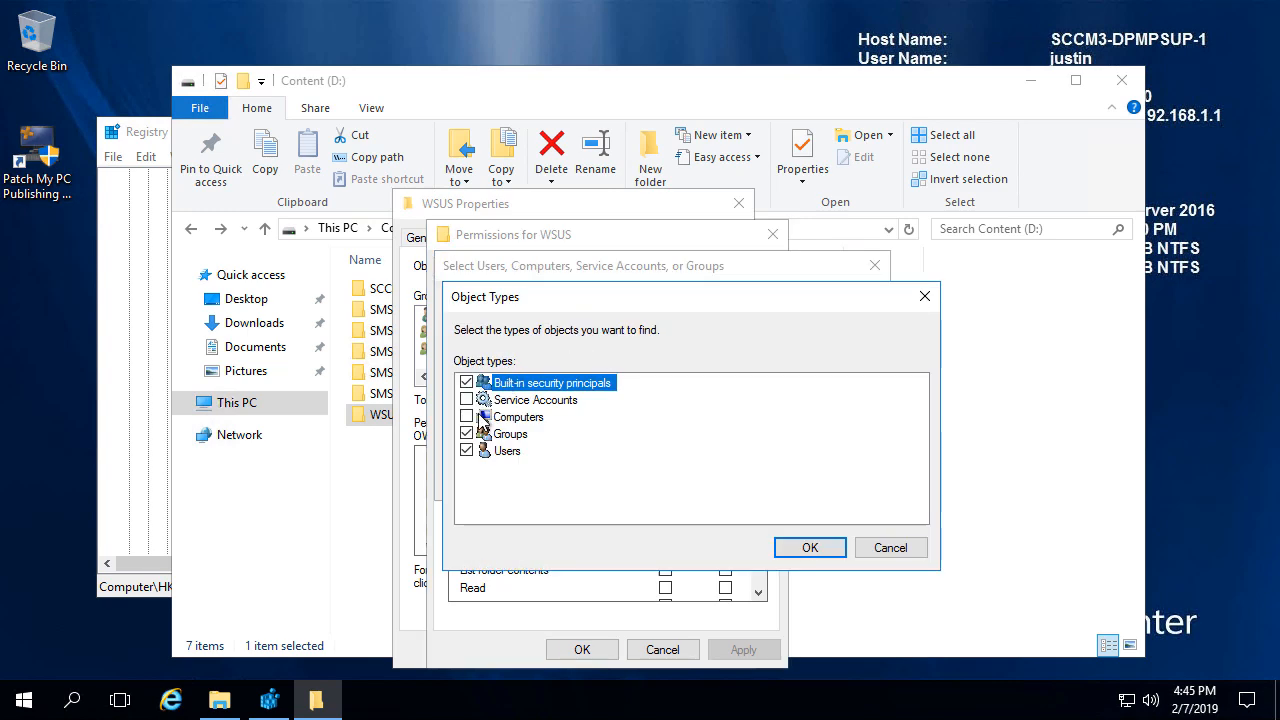
left_click(466, 417)
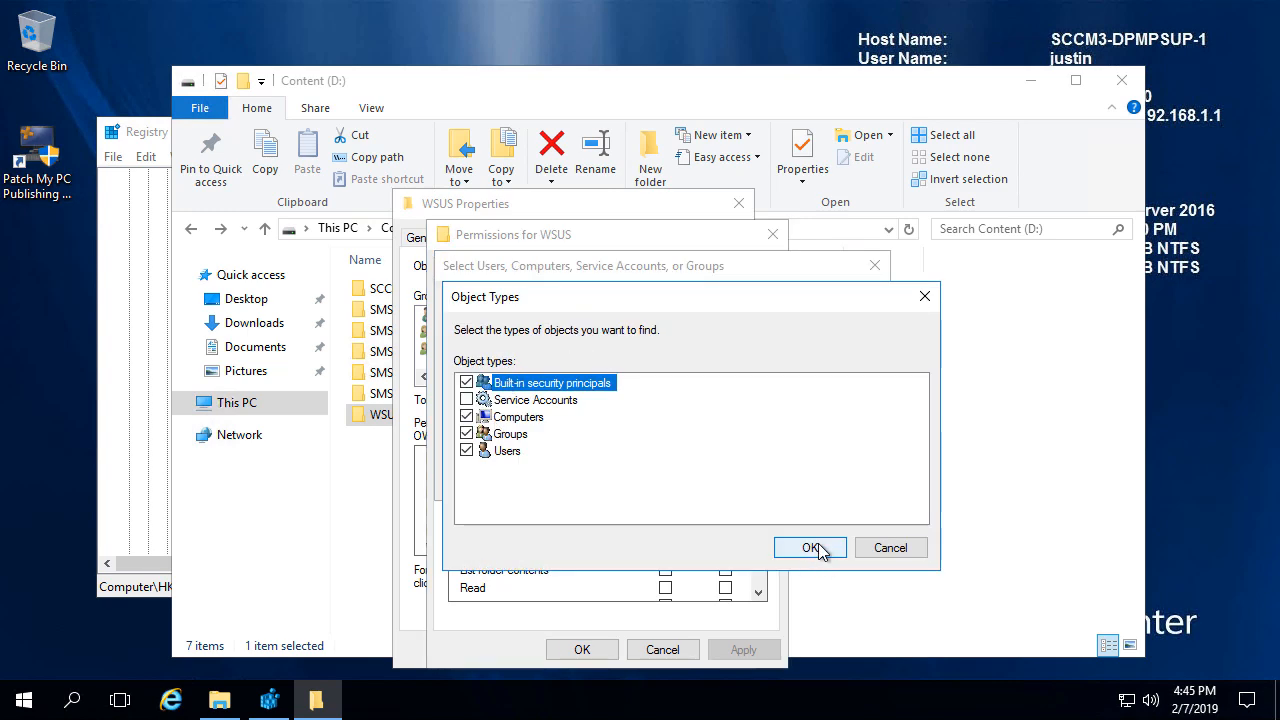
left_click(812, 548)
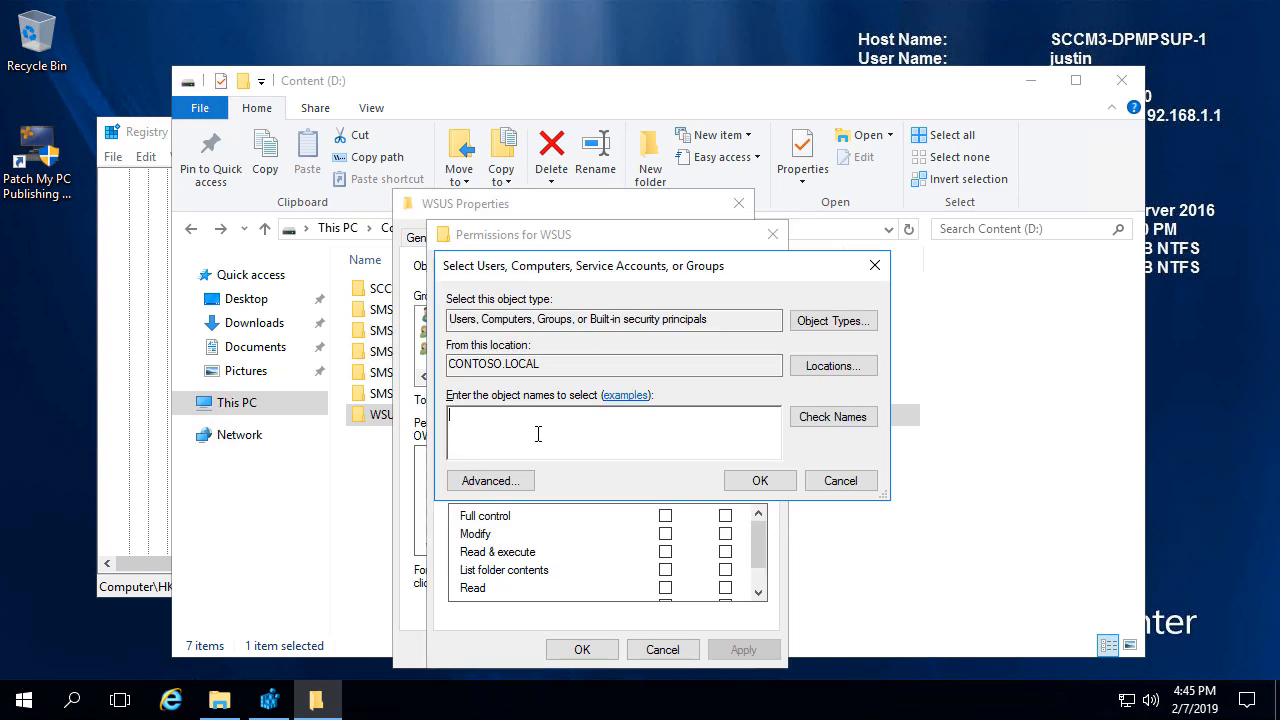
Look up SCCM3-D and add the SCCM3-DPMPSUP-2 computer account to the folder's permission list
type("SCCM3-D")
key("Return")
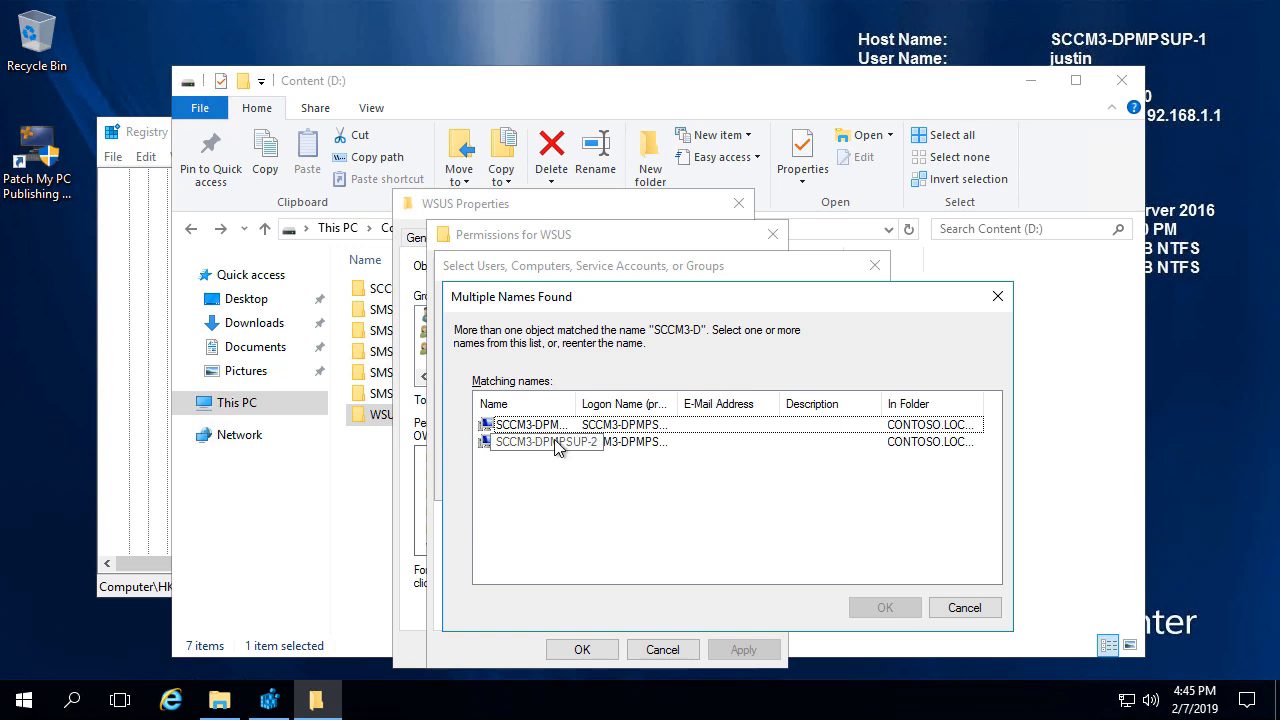
left_click_drag(570, 412, 624, 412)
double_click(588, 441)
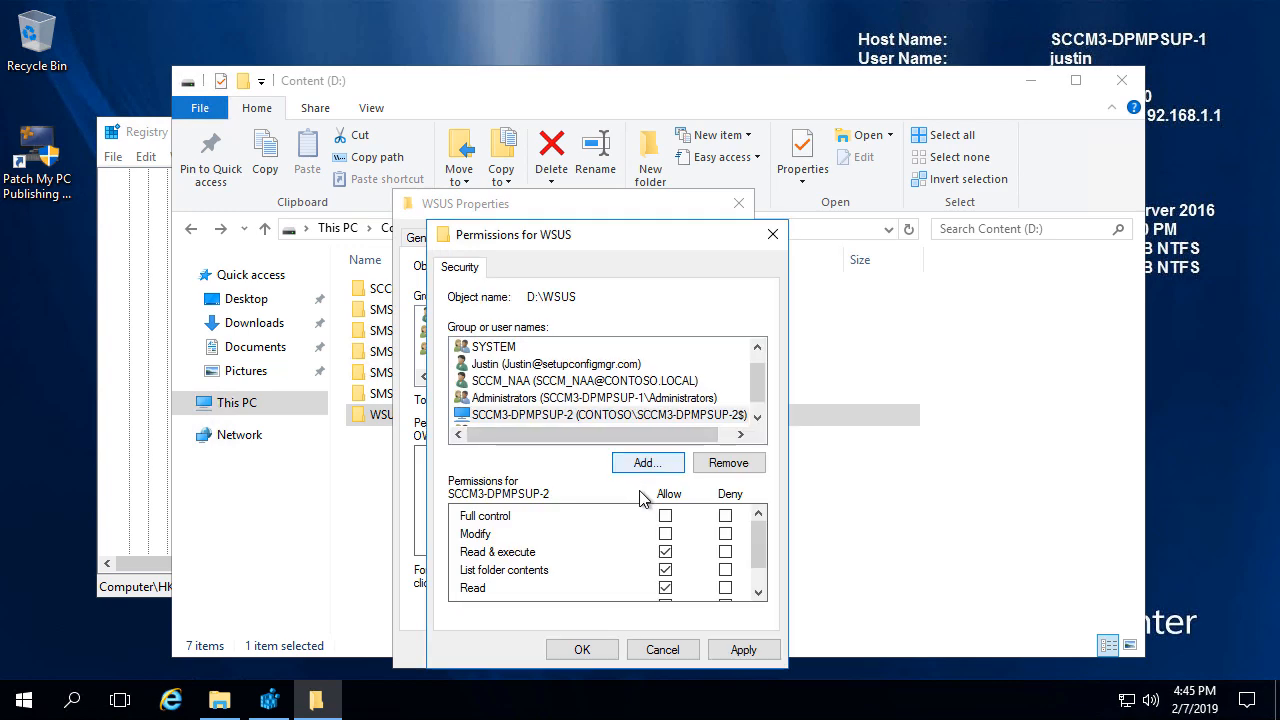
Allow SCCM3-DPMPSUP-2 Full control on D:\WSUS, apply the change, and close the folder properties and File Explorer
left_click(665, 516)
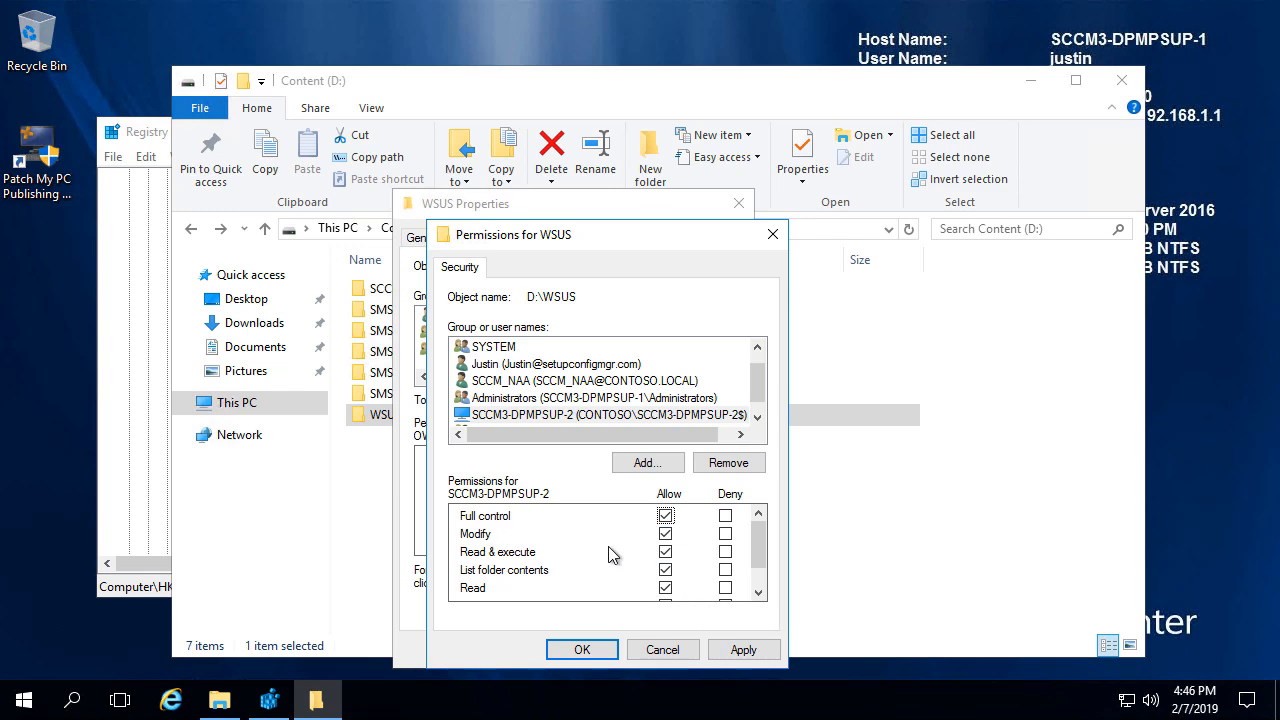
left_click(517, 531)
left_click(744, 650)
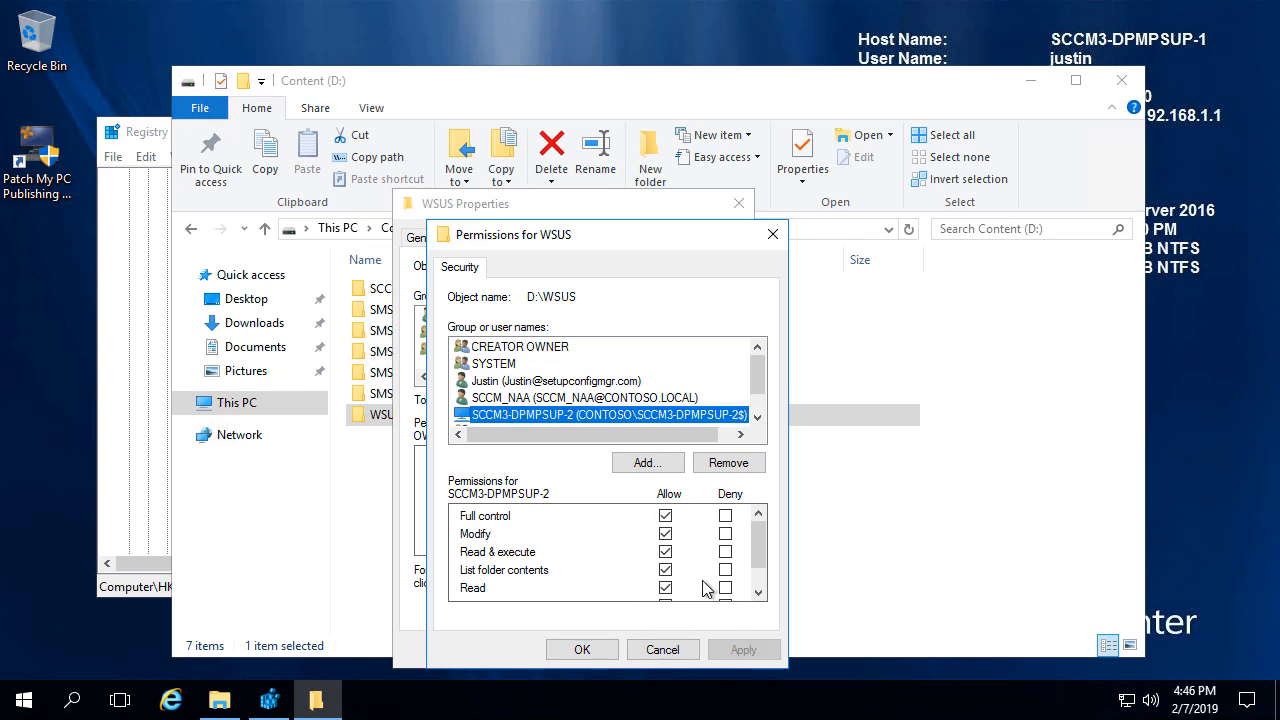
left_click(595, 650)
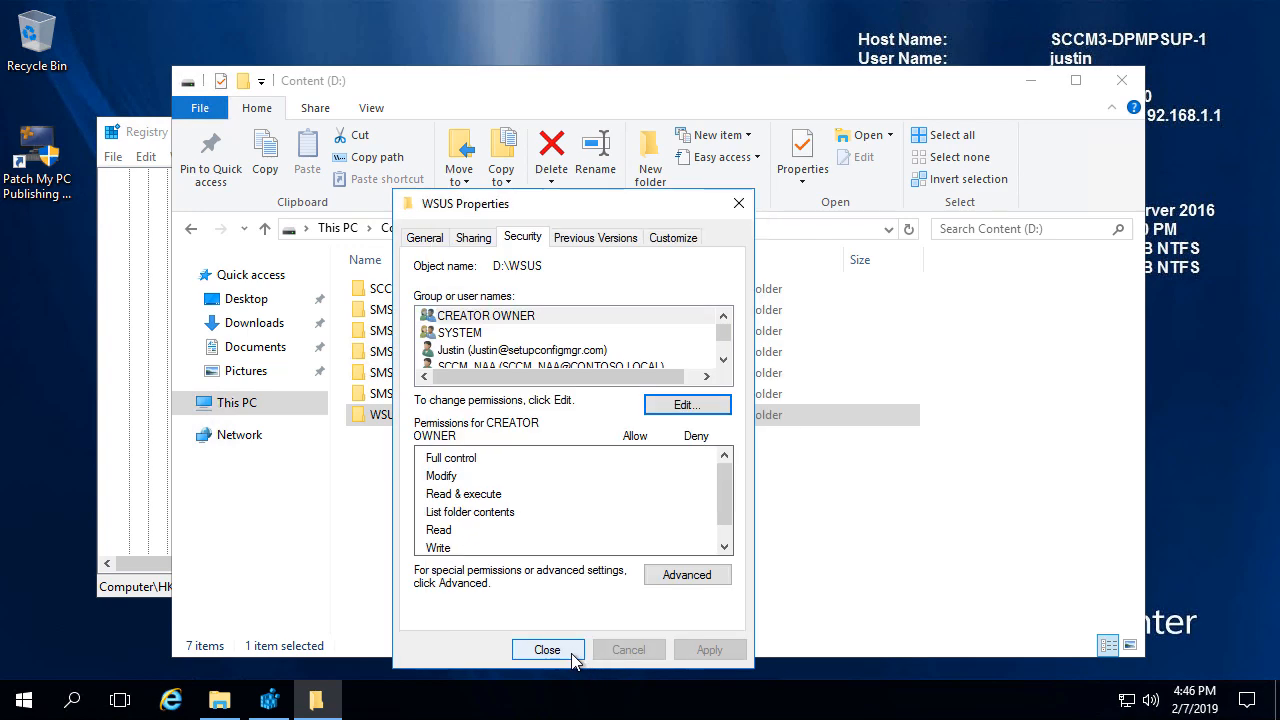
left_click(563, 655)
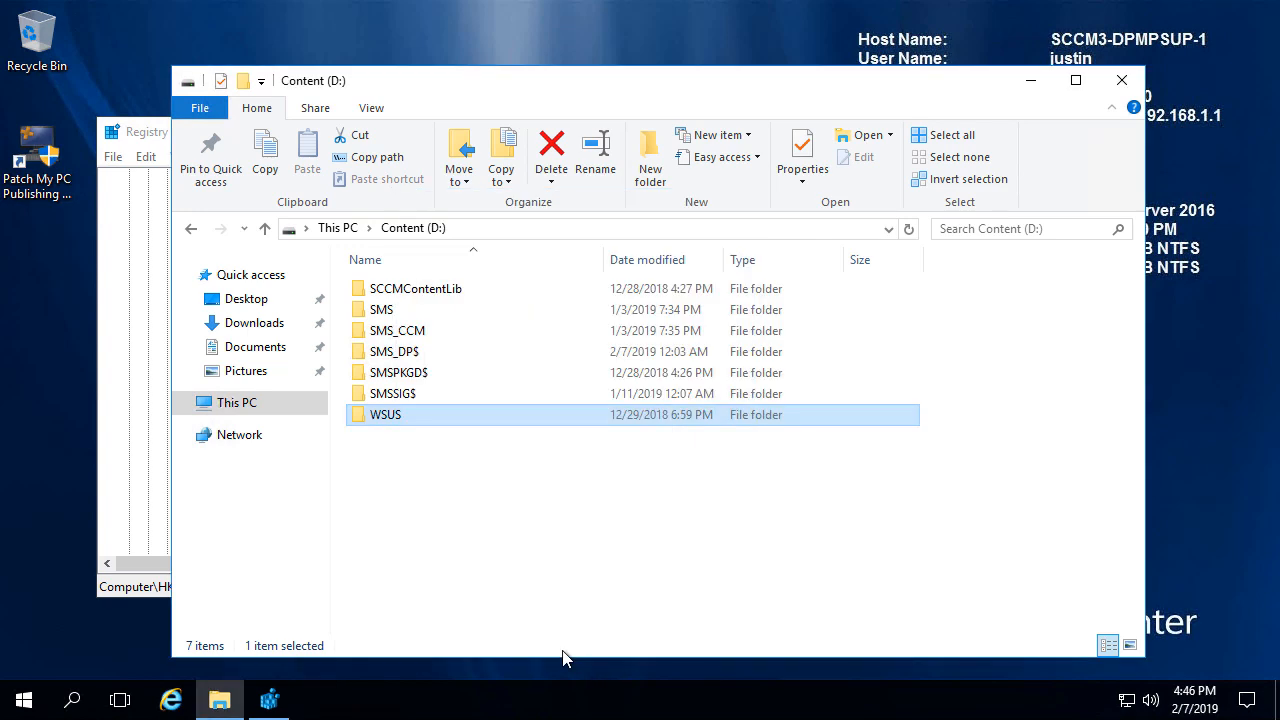
left_click(1122, 81)
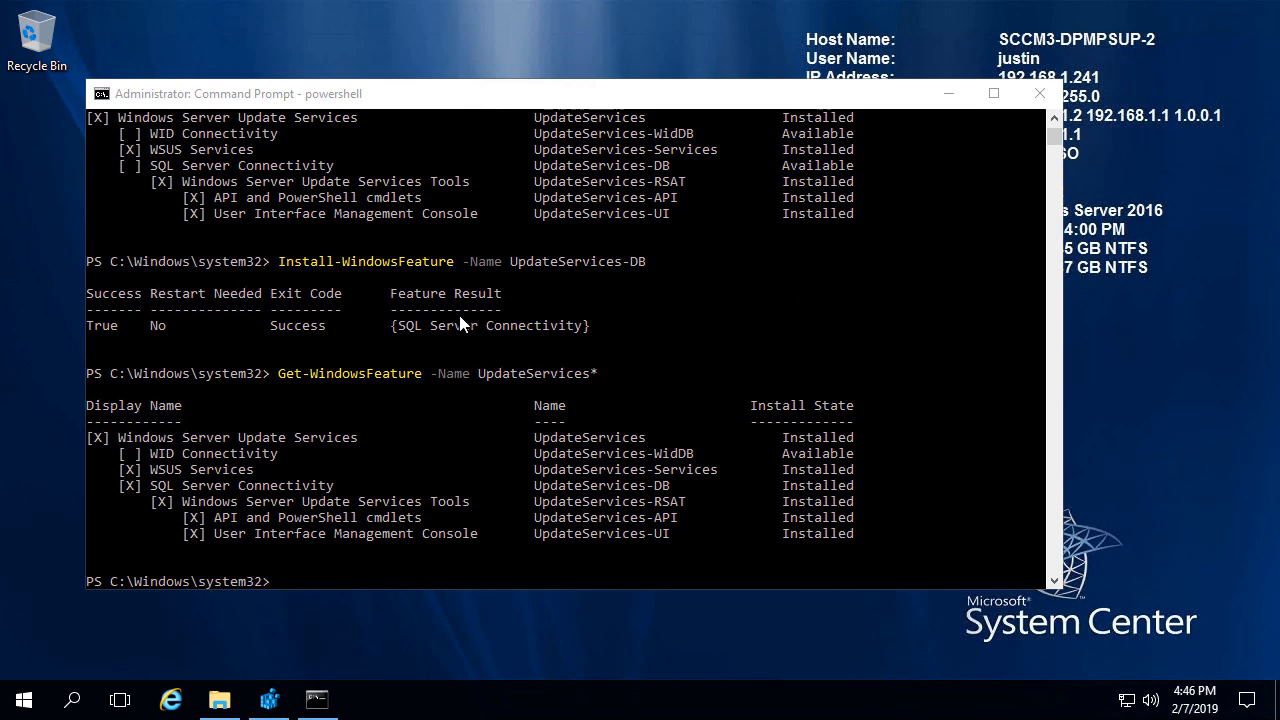
In the PowerShell console on SCCM3-DPMPSUP-2, change to the root of drive C
left_click(460, 325)
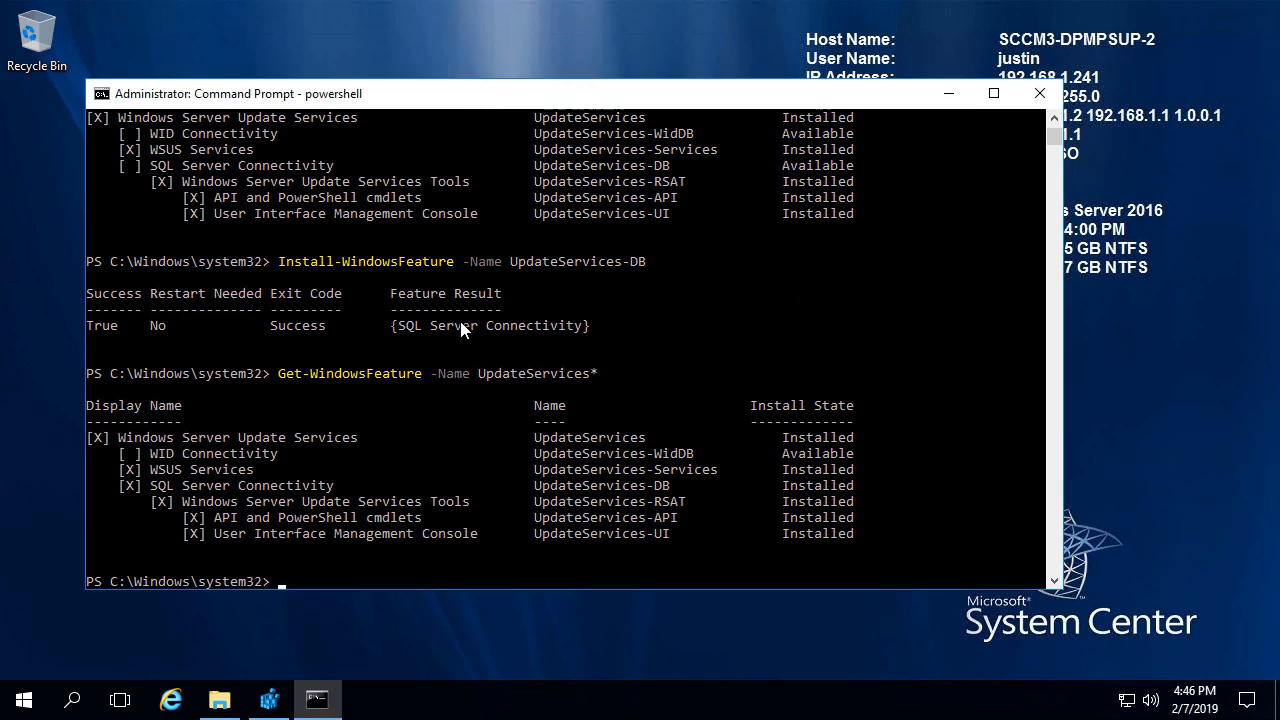
type("cd \\")
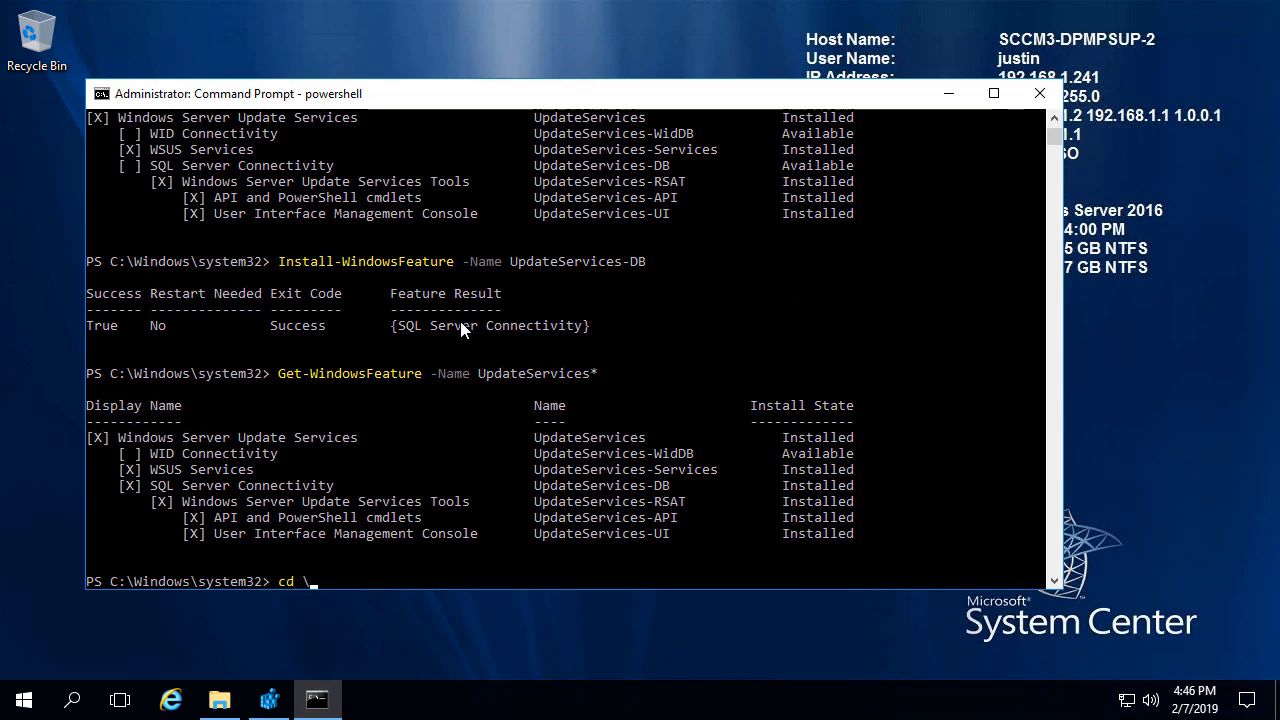
key("Return")
type("Pop-Locatio")
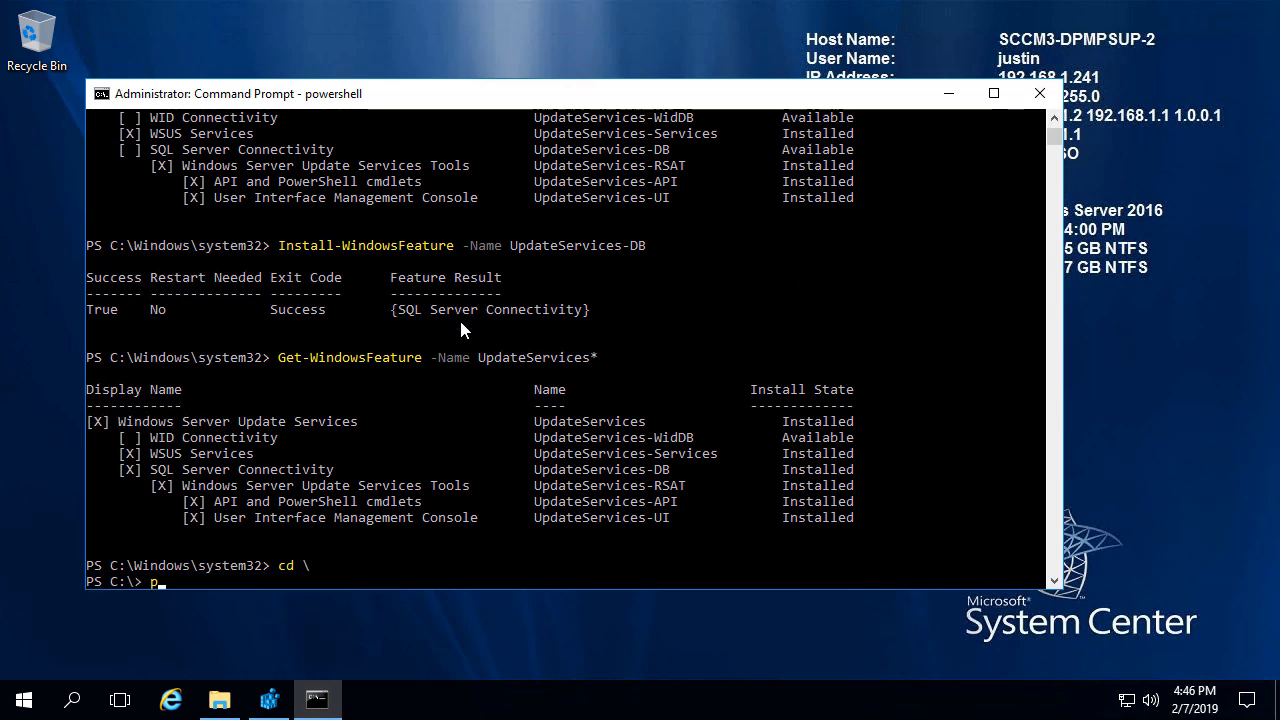
key("BackSpace")
key("BackSpace")
key("BackSpace")
key("BackSpace")
key("BackSpace")
key("BackSpace")
key("BackSpace")
key("BackSpace")
key("BackSpace")
key("BackSpace")
key("BackSpace")
Try to open the path .\Program Files\Update Services\Tools\ from the C:\ prompt
type(".\\pr")
key("Tab")
type("\\up")
key("Tab")
type("\\to")
key("Tab")
key("Return")
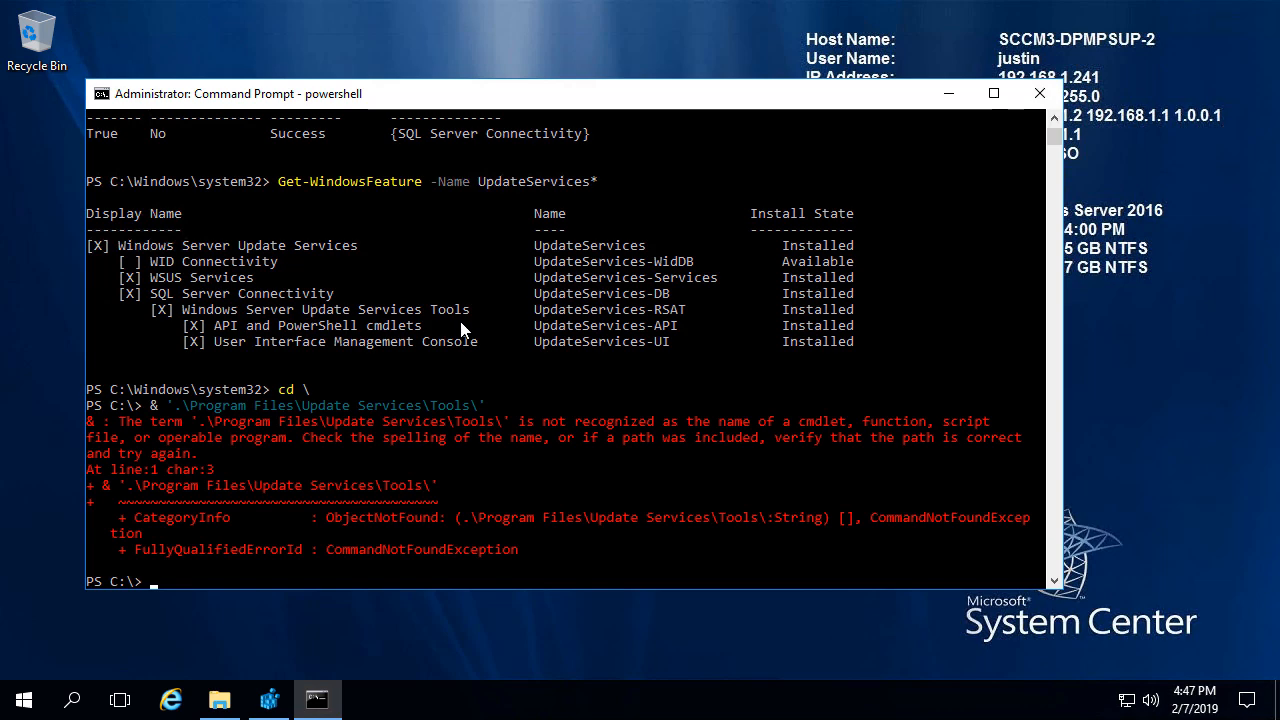
Recall the path command, turn it into a cd command to enter the Update Services\Tools folder, and clear the console
key("Up")
key("ctrl+Left")
key("ctrl+Left")
key("Home")
key("Delete")
type("cd")
key("Return")
type("cls")
key("Return")
Start cmd inside the PowerShell console, clear the output, and list the contents of the Tools folder with dir
type("c")
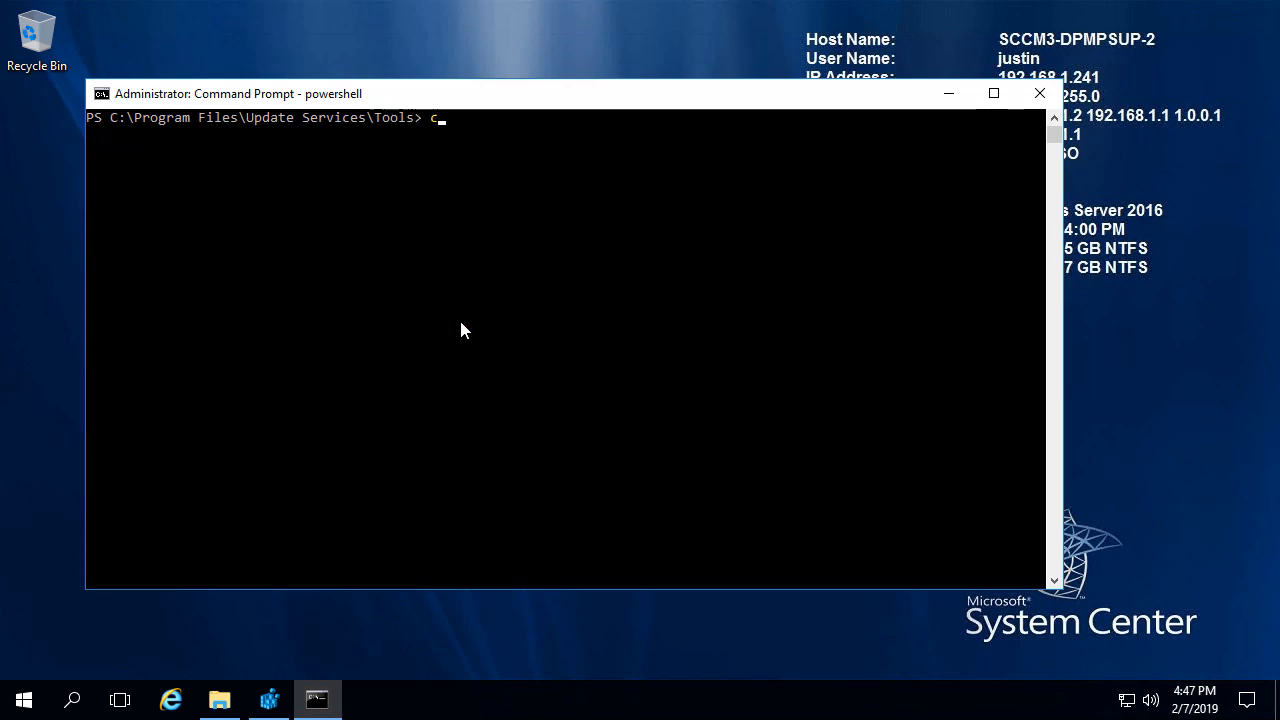
type("md")
key("Return")
type("cls")
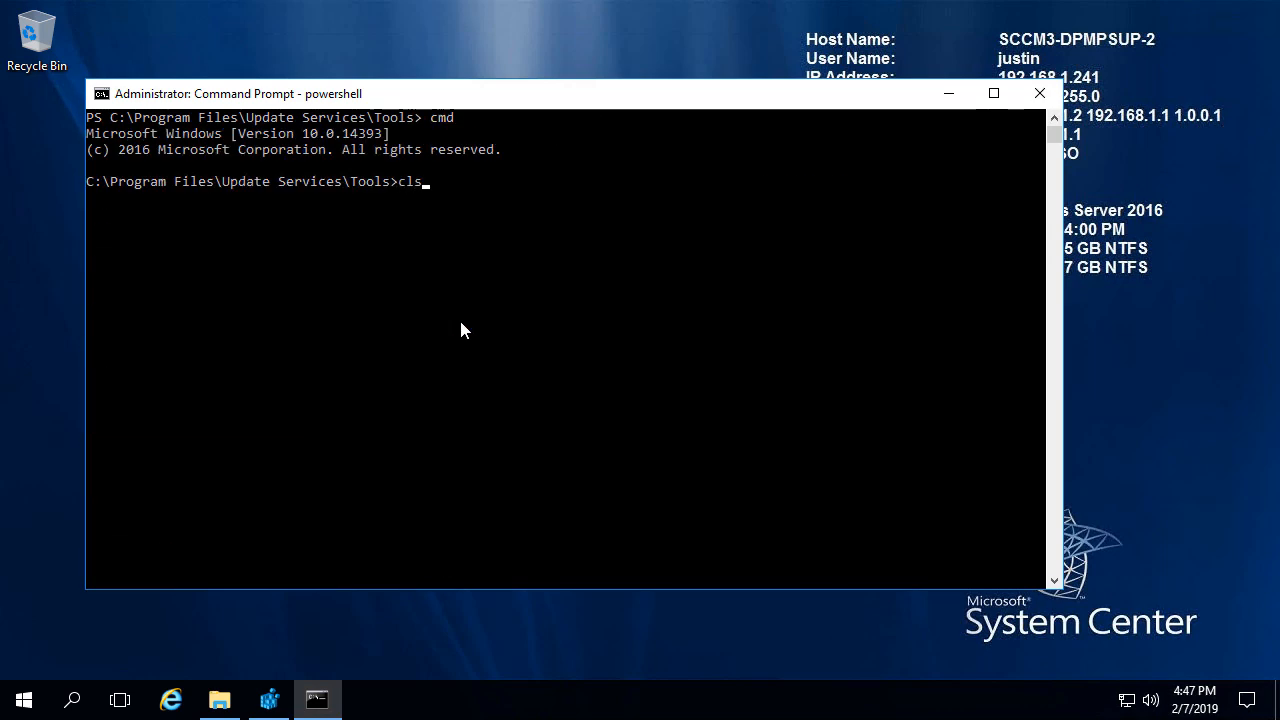
key("Return")
type("dir")
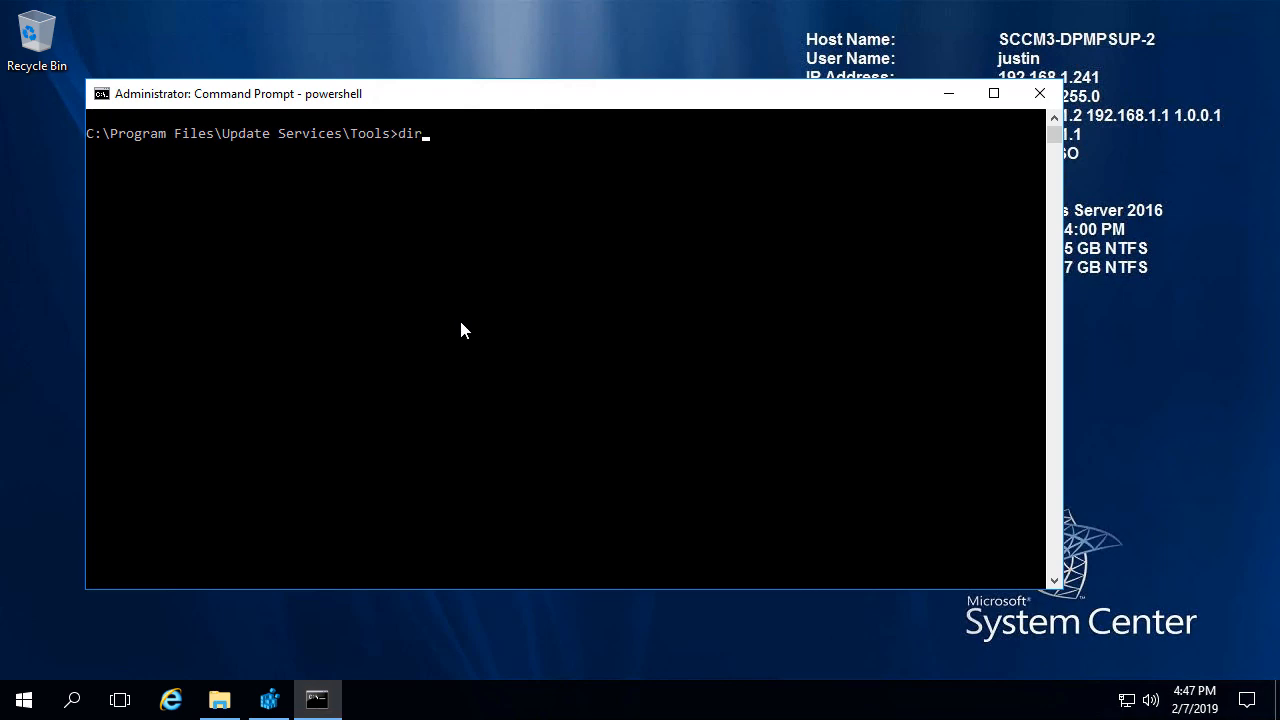
key("Return")
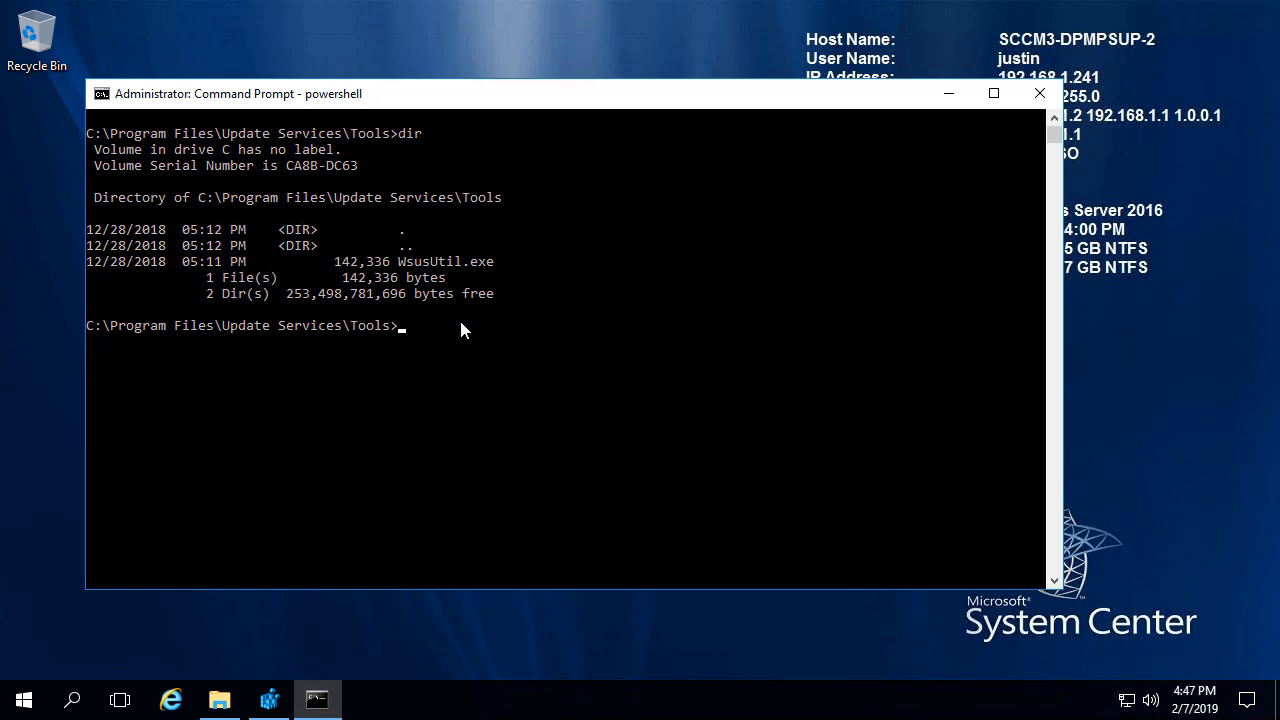
Refresh the Update Services Setup key in Registry Editor, check its SqlServerName value, and return to the console
left_click(269, 700)
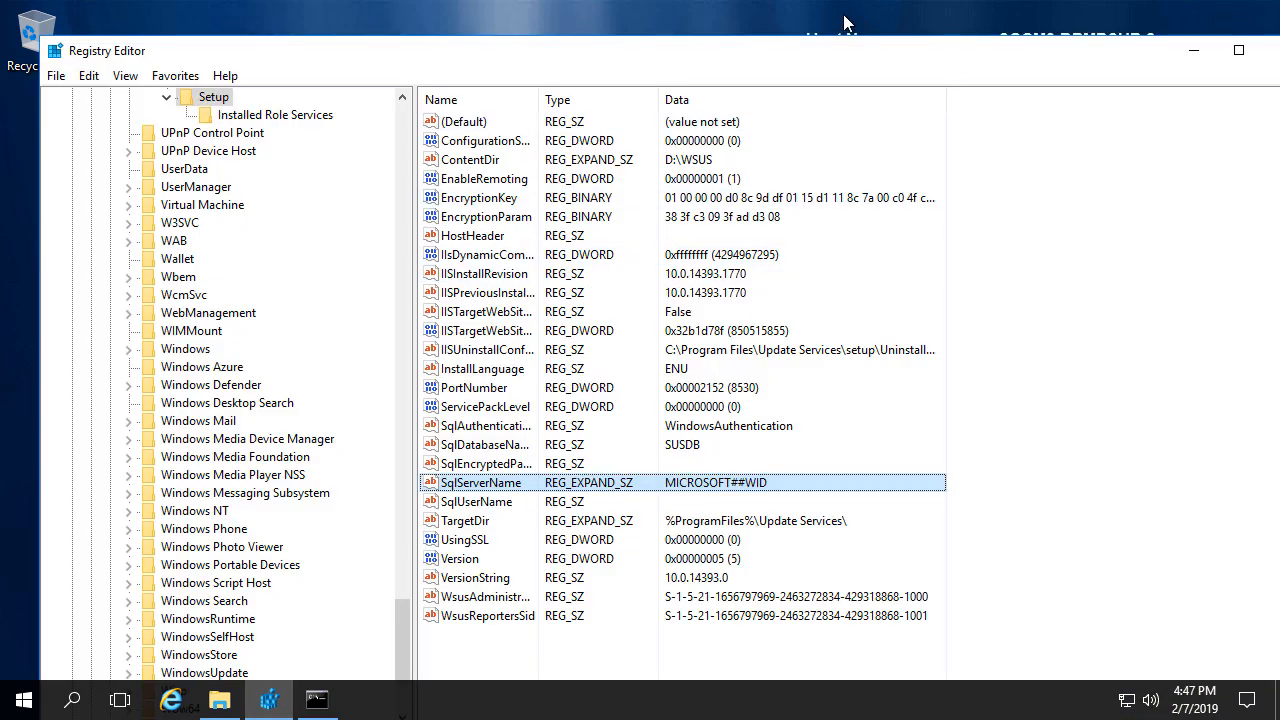
double_click(837, 48)
left_click(85, 32)
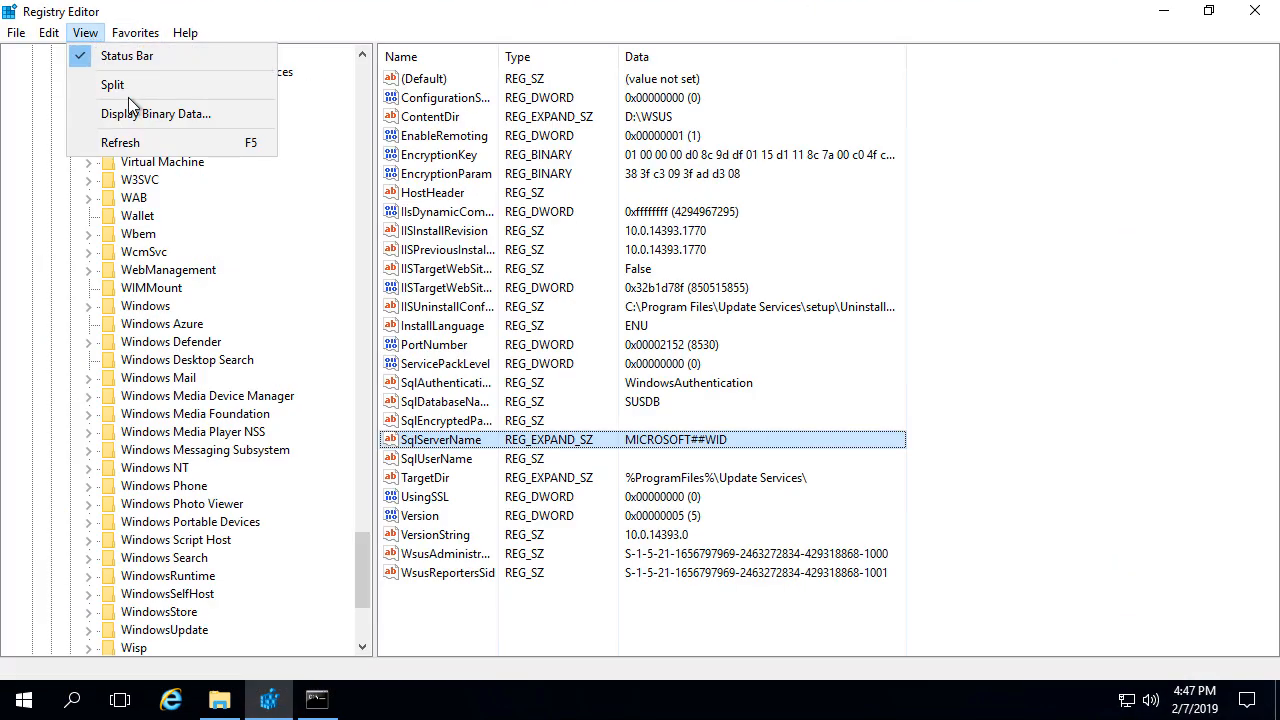
left_click(120, 142)
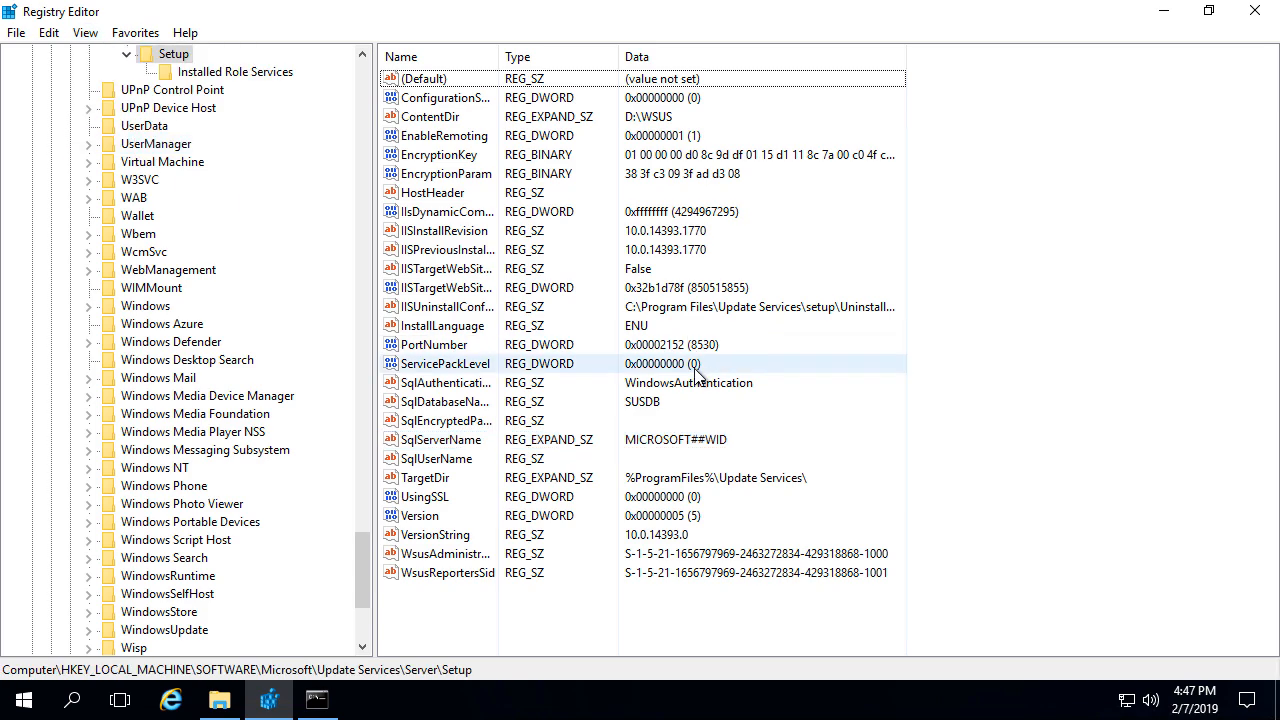
left_click(573, 449)
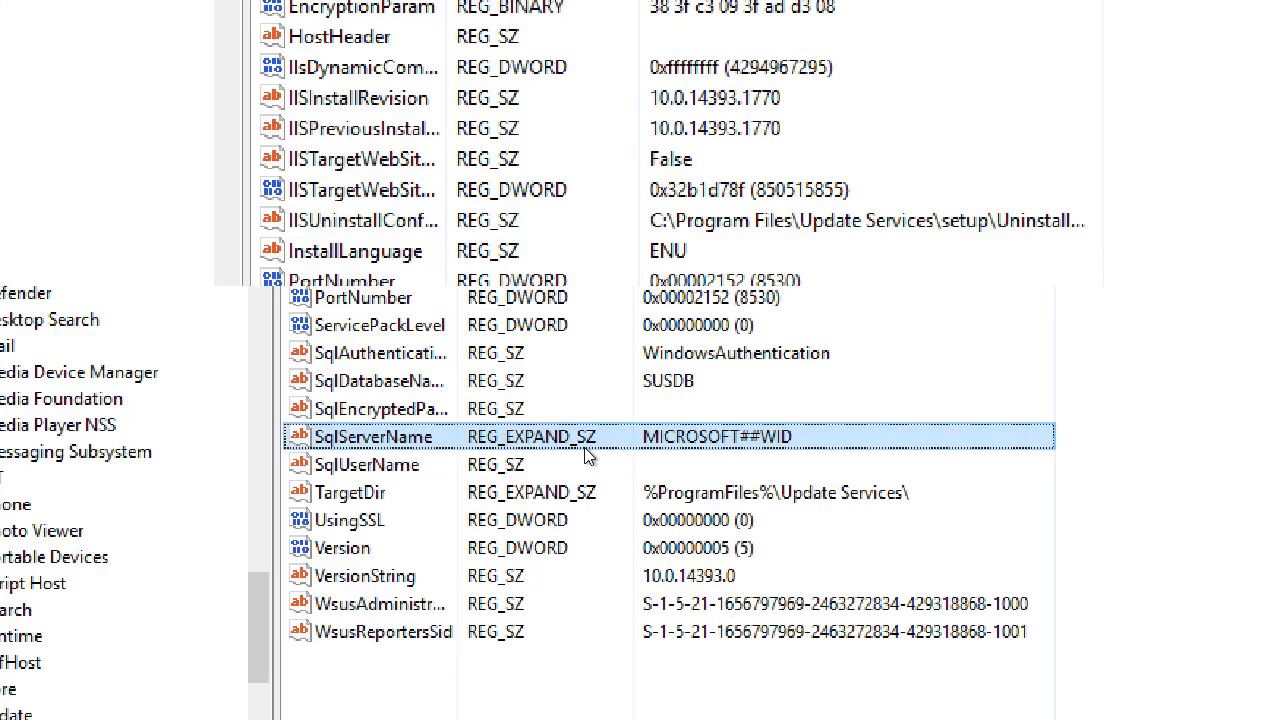
left_click_drag(609, 403, 906, 452)
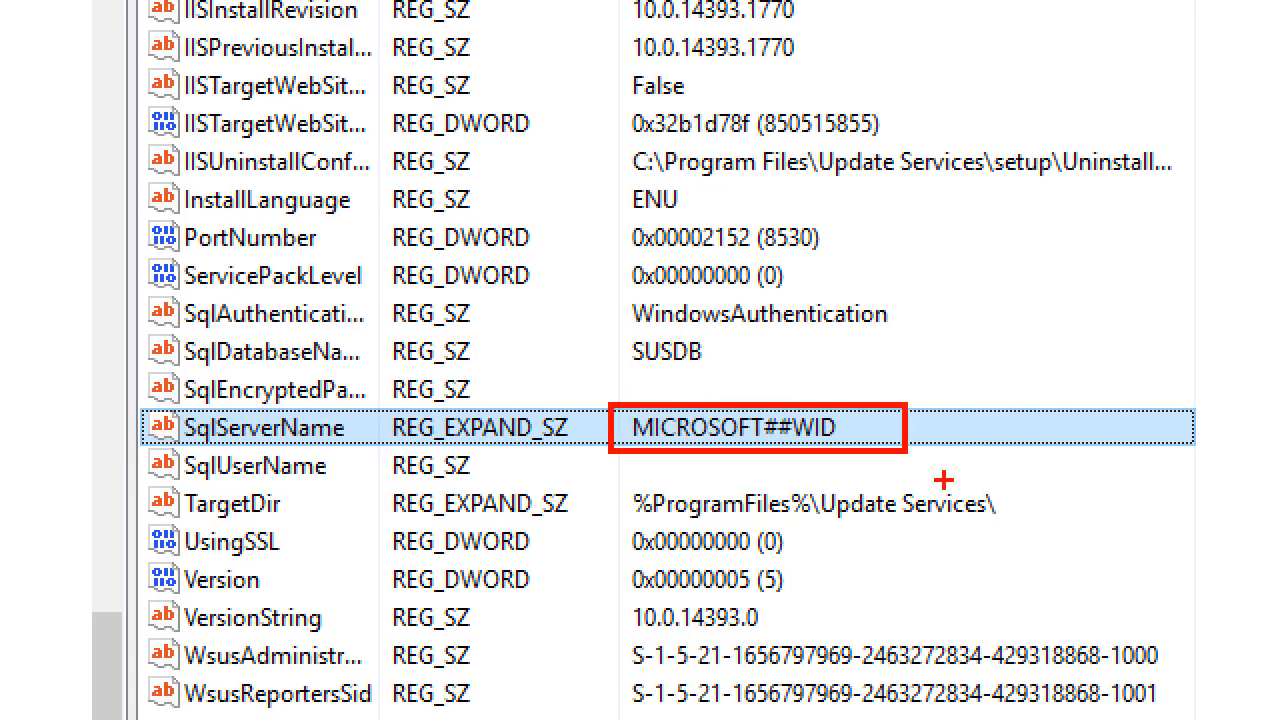
key("Escape")
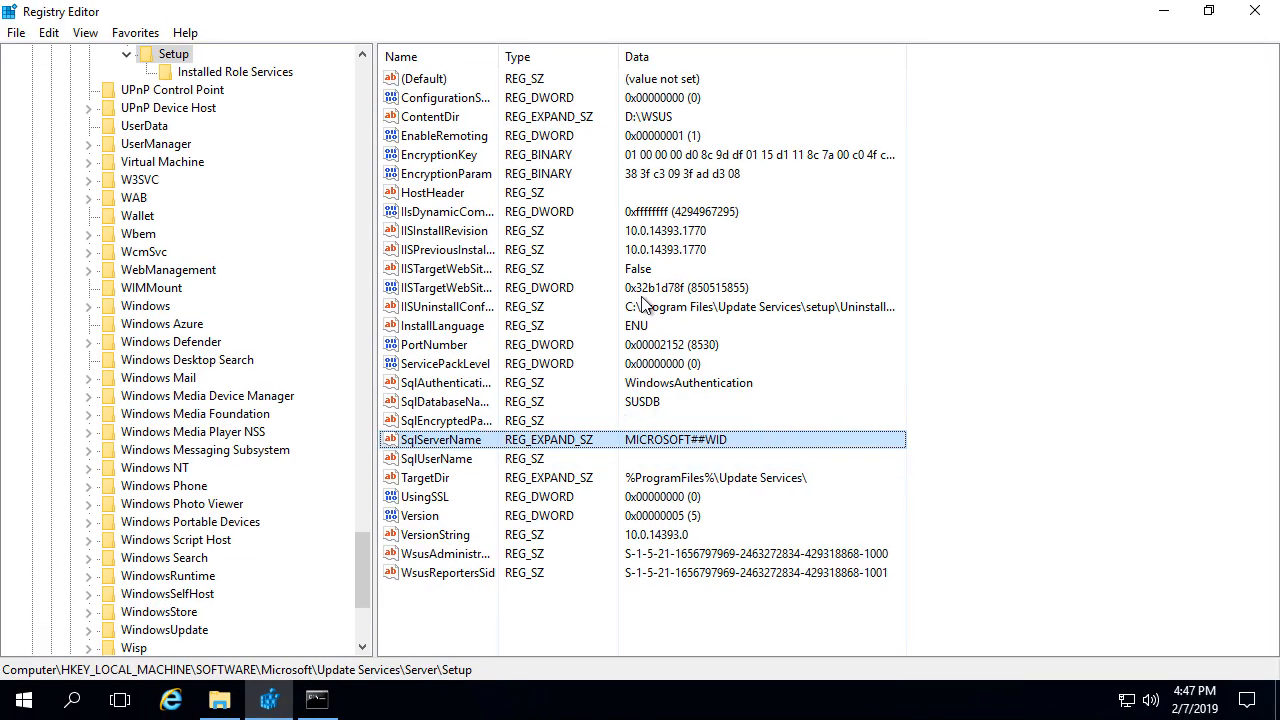
left_click(1163, 11)
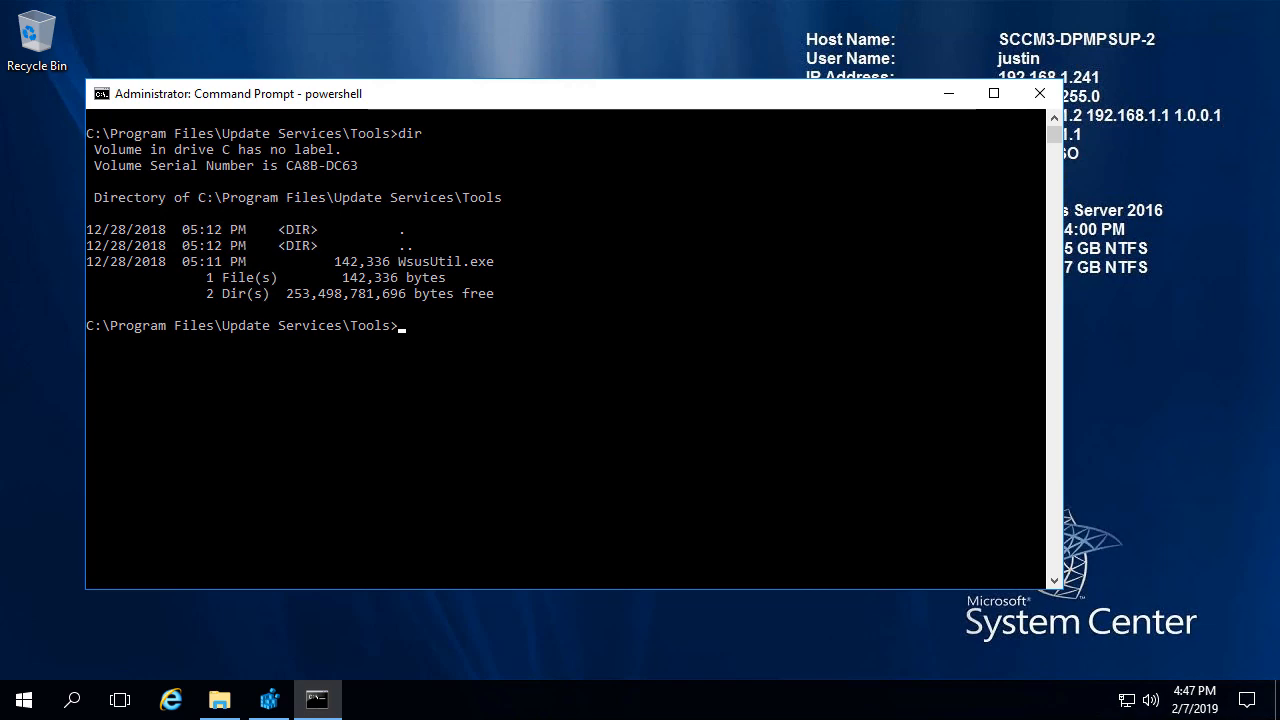
Paste the wsusutil.exe postinstall command with SQL_INSTANCE_NAME="SCCM3DB.CONTOSO.LOCAL" and CONTENT_DIR="\\SCCM3-DPMPSUP-1.CONTOSO.LOCAL\WSUS\WsusContent", and review its parameters
right_click(436, 339)
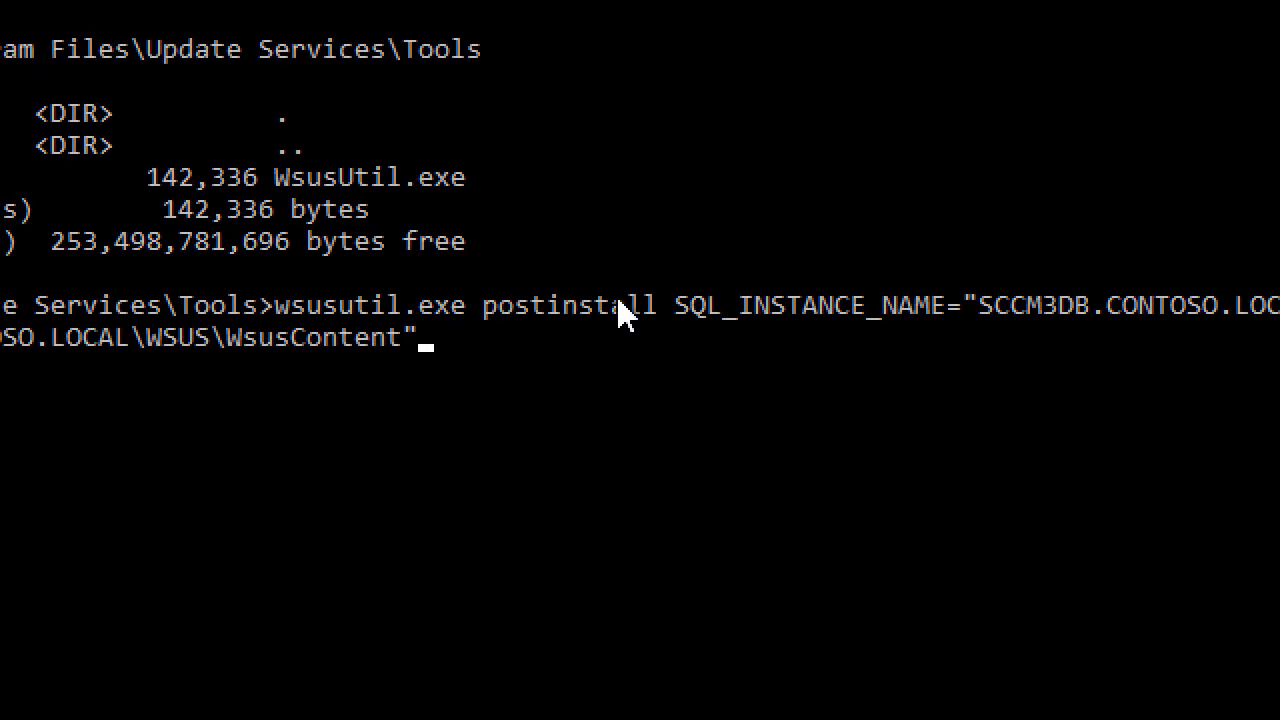
left_click_drag(484, 304, 650, 309)
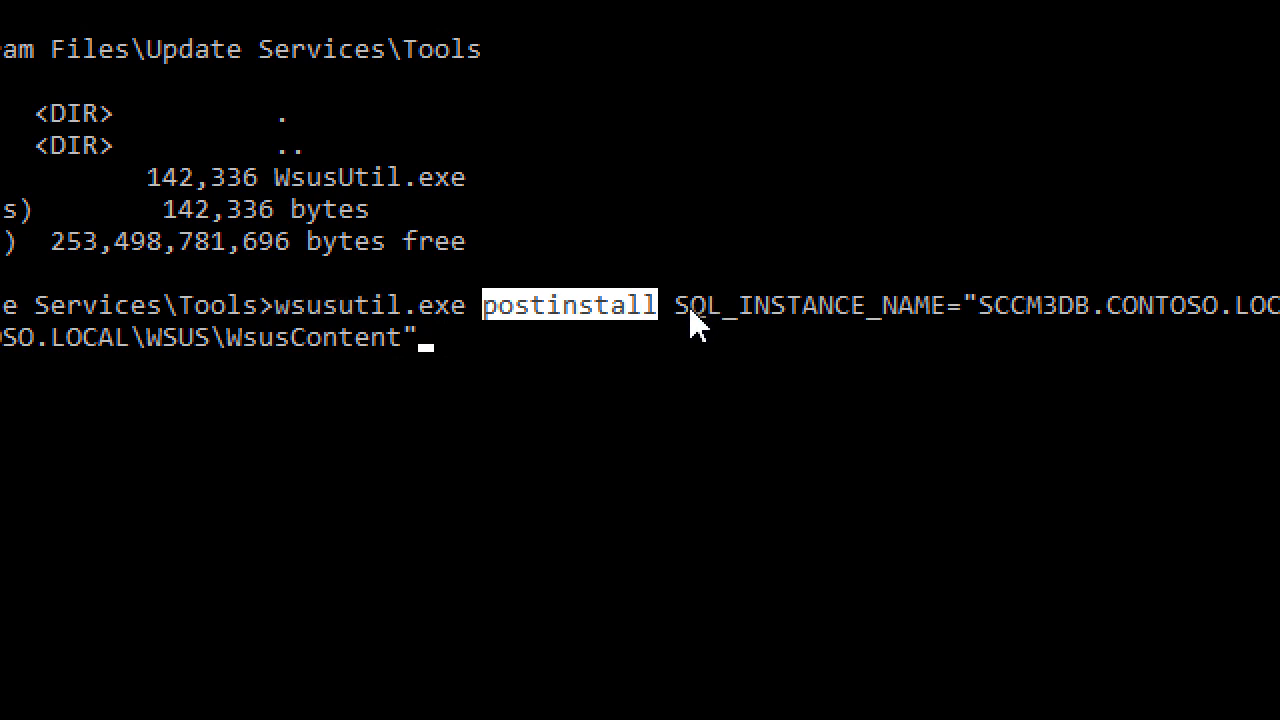
left_click_drag(683, 306, 1123, 314)
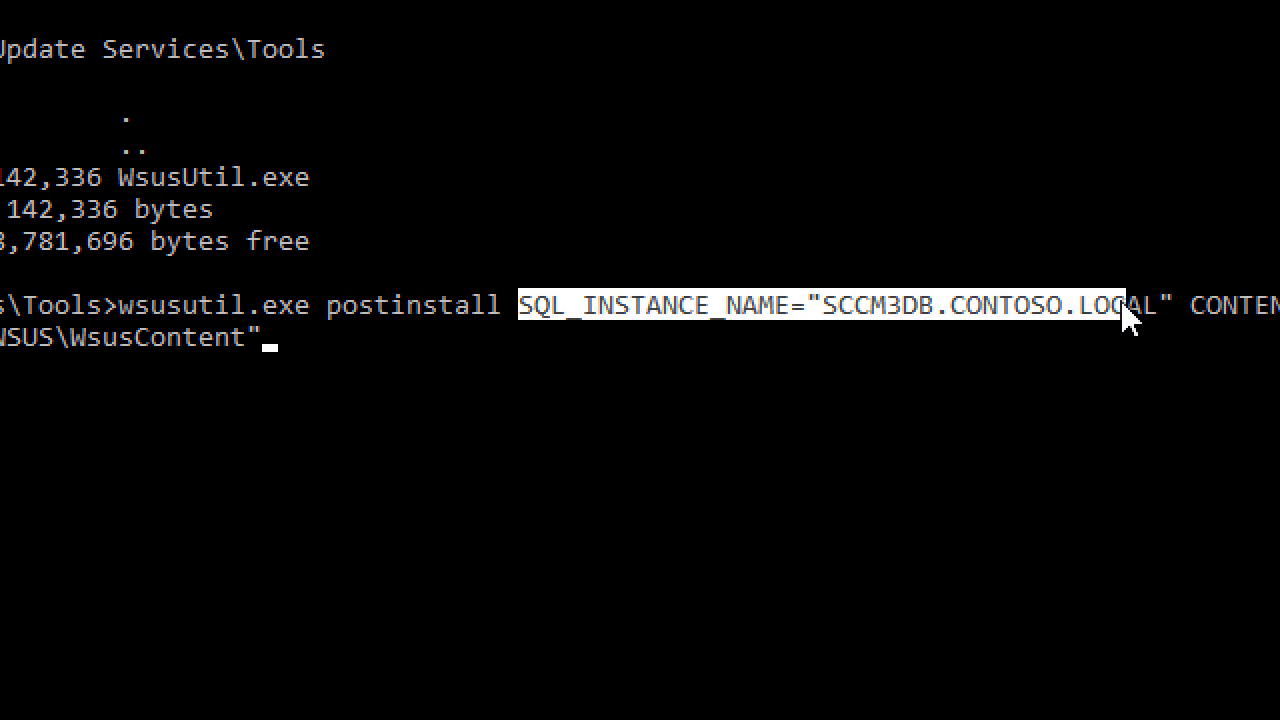
left_click(955, 300)
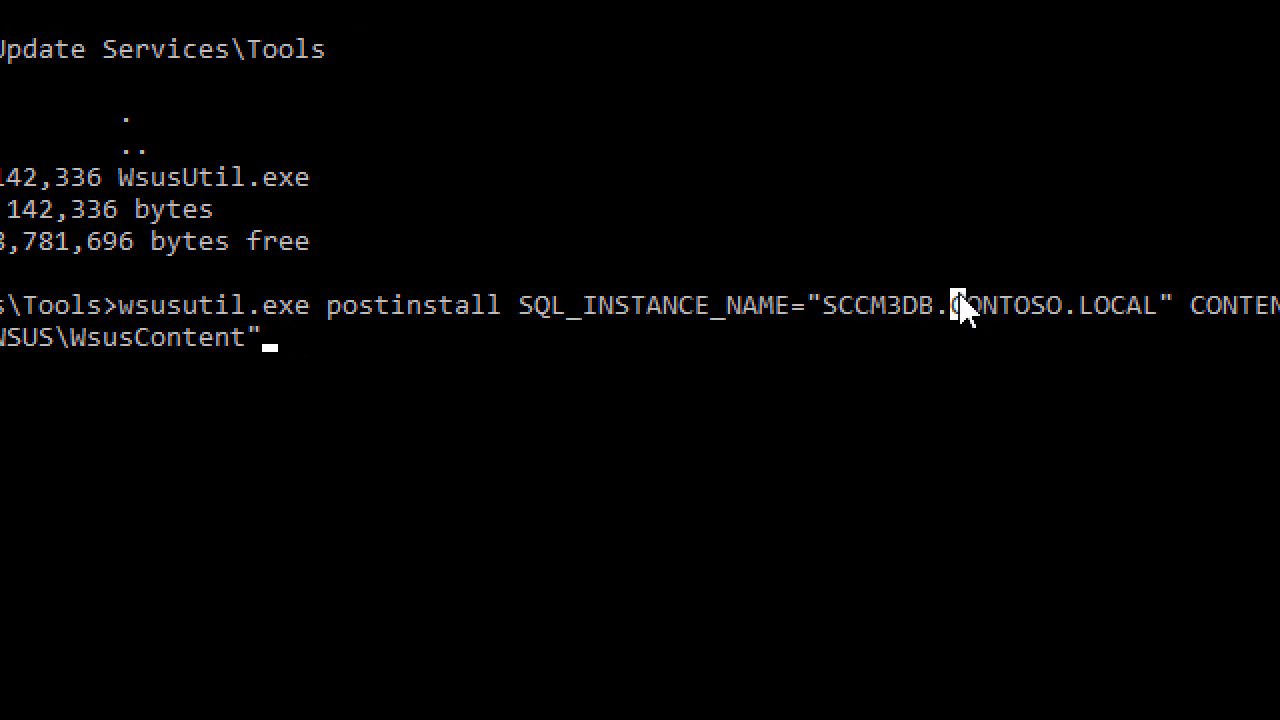
left_click(1086, 318)
double_click(1123, 314)
left_click_drag(1064, 312, 800, 300)
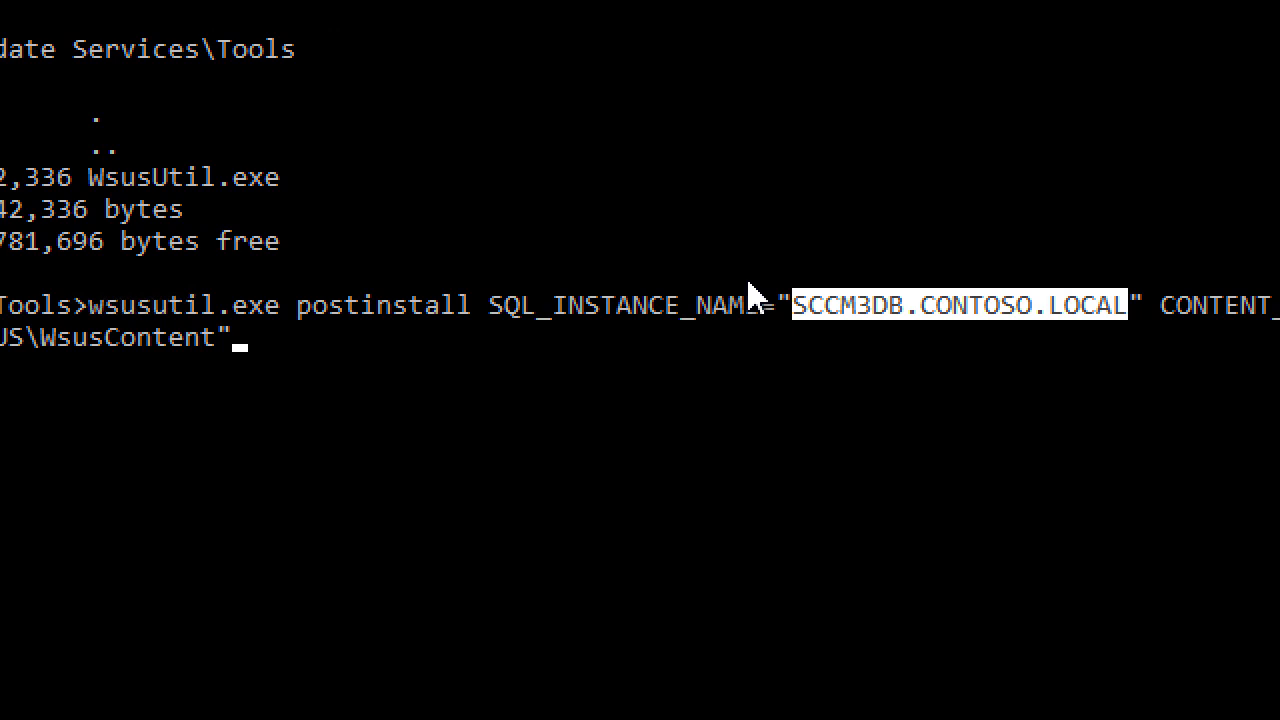
key("Escape")
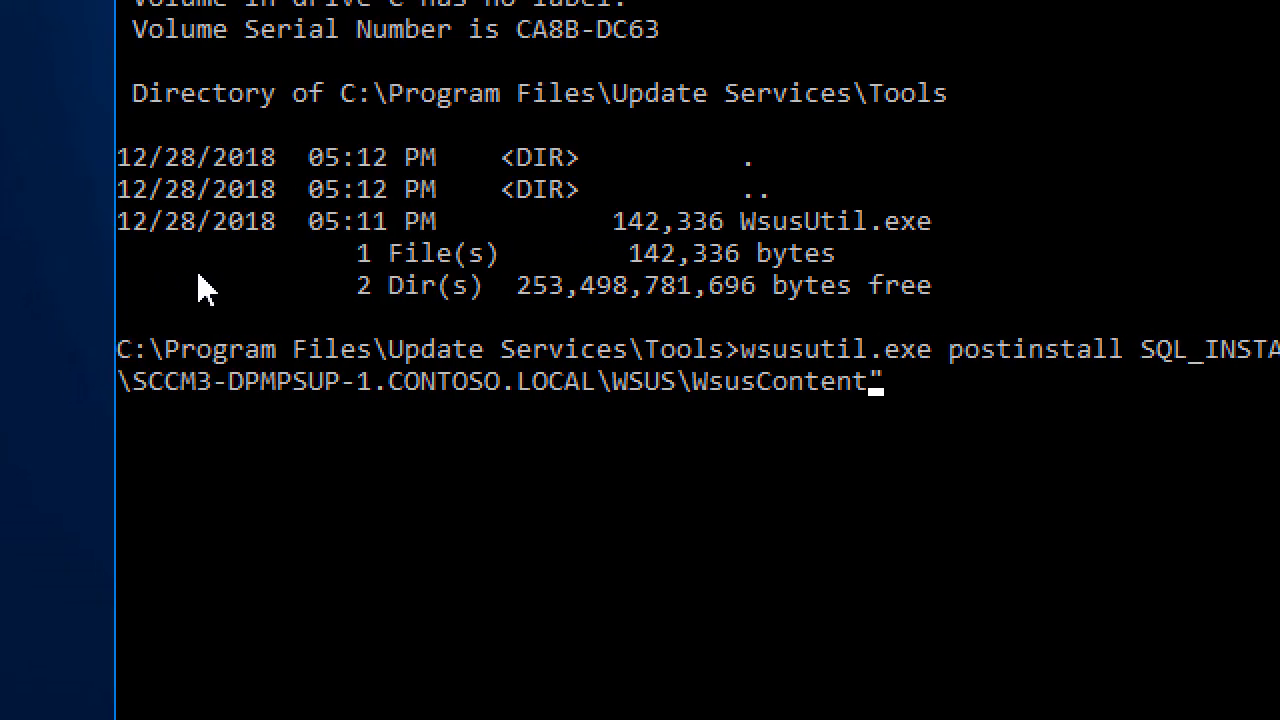
Shorten the command's CONTENT_DIR path to "\\SCCM3-DPMPSUP-1.CONTOSO.LOCAL\WSUS" by removing the WsusContent subfolder
key("BackSpace")
key("BackSpace")
key("BackSpace")
key("BackSpace")
key("BackSpace")
key("BackSpace")
key("BackSpace")
key("BackSpace")
key("BackSpace")
key("BackSpace")
key("BackSpace")
key("BackSpace")
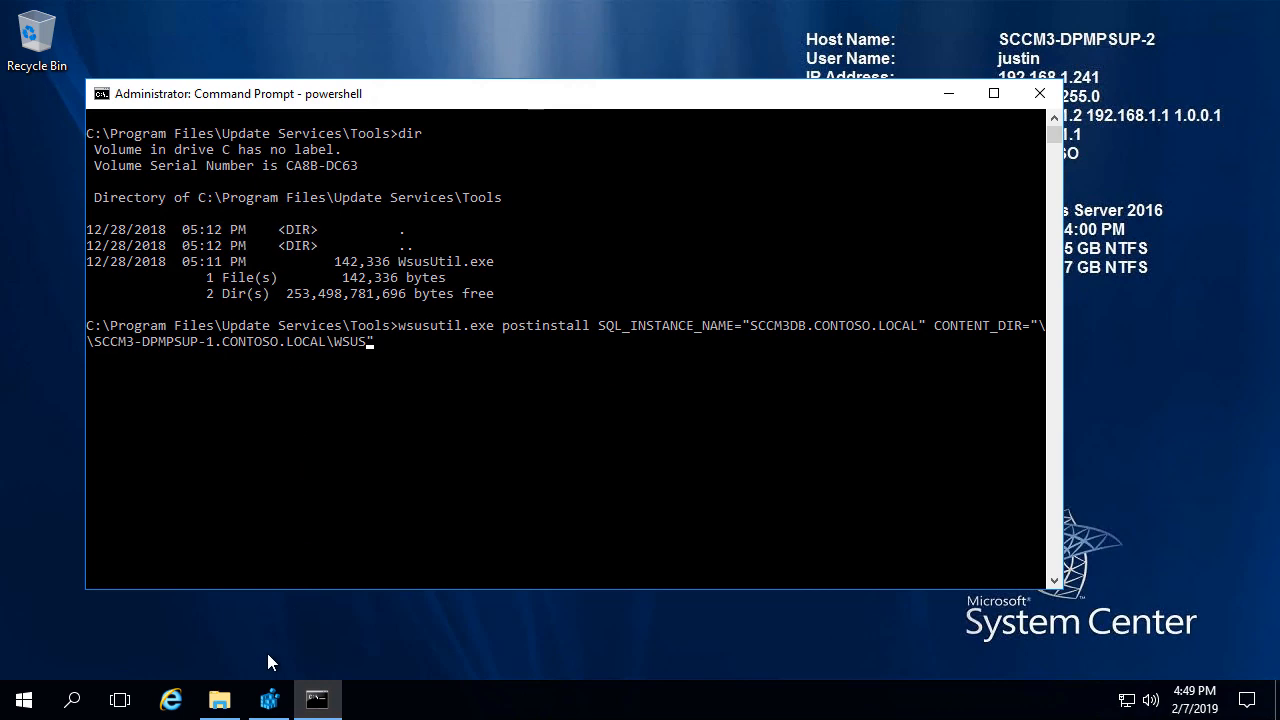
Browse to \\SCCM3-DPMPSUP-1.CONTOSO.LOCAL\WSUS in File Explorer, inspect the UpdateServicesPackages and WsusContent folders, and minimize the window
left_click(219, 700)
left_click(740, 214)
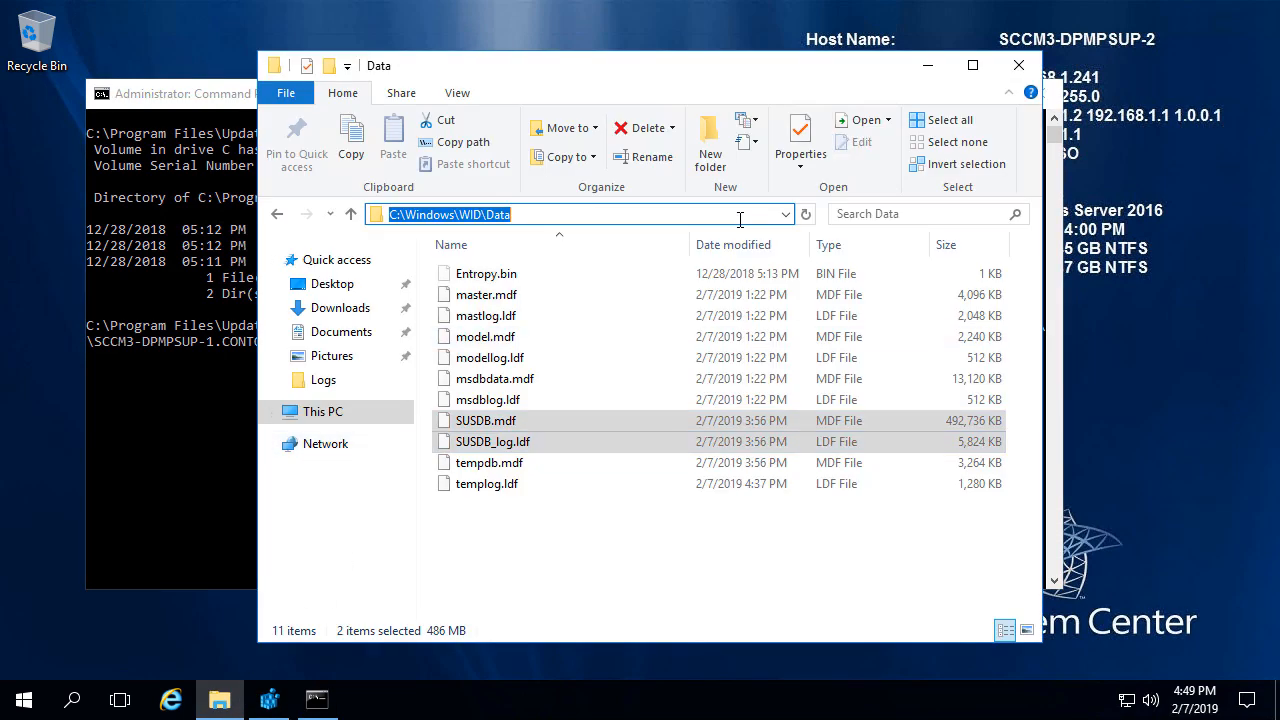
type("\\\\SCCM3-DPMPSUP-1.CONTOSO.LOCAL\\WSUS")
key("Return")
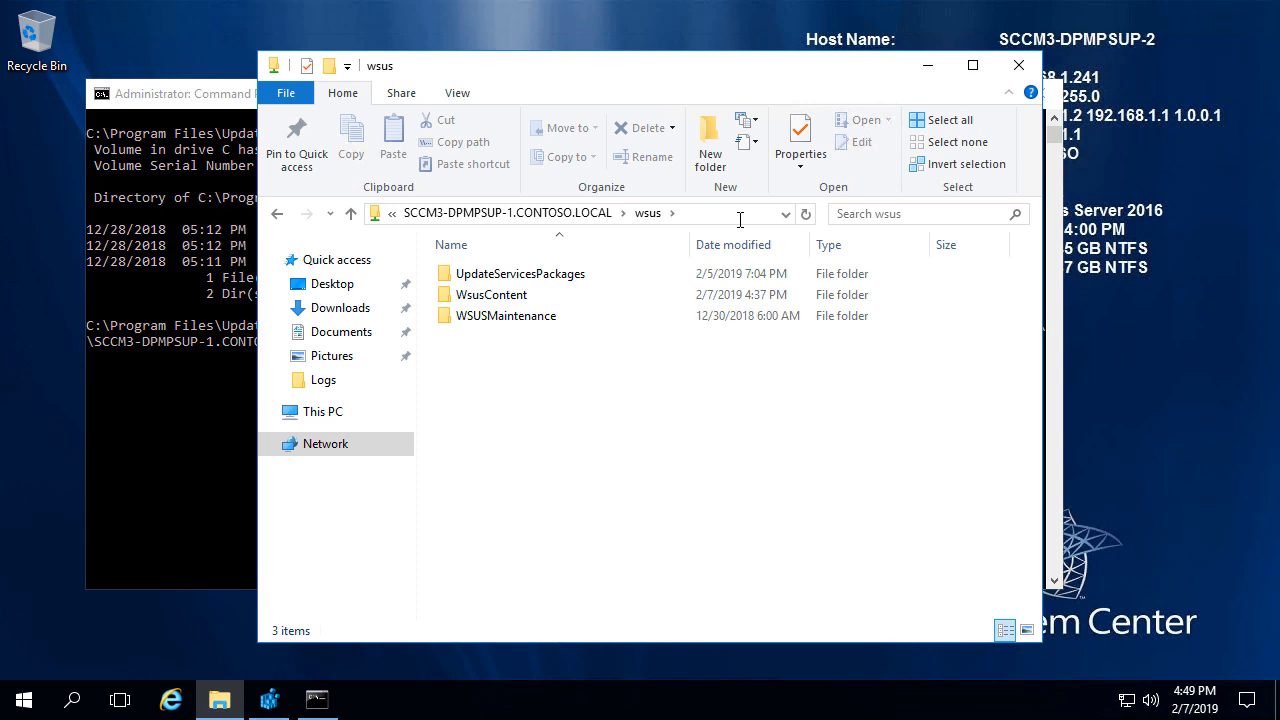
left_click(478, 292)
left_click(487, 276, "ctrl")
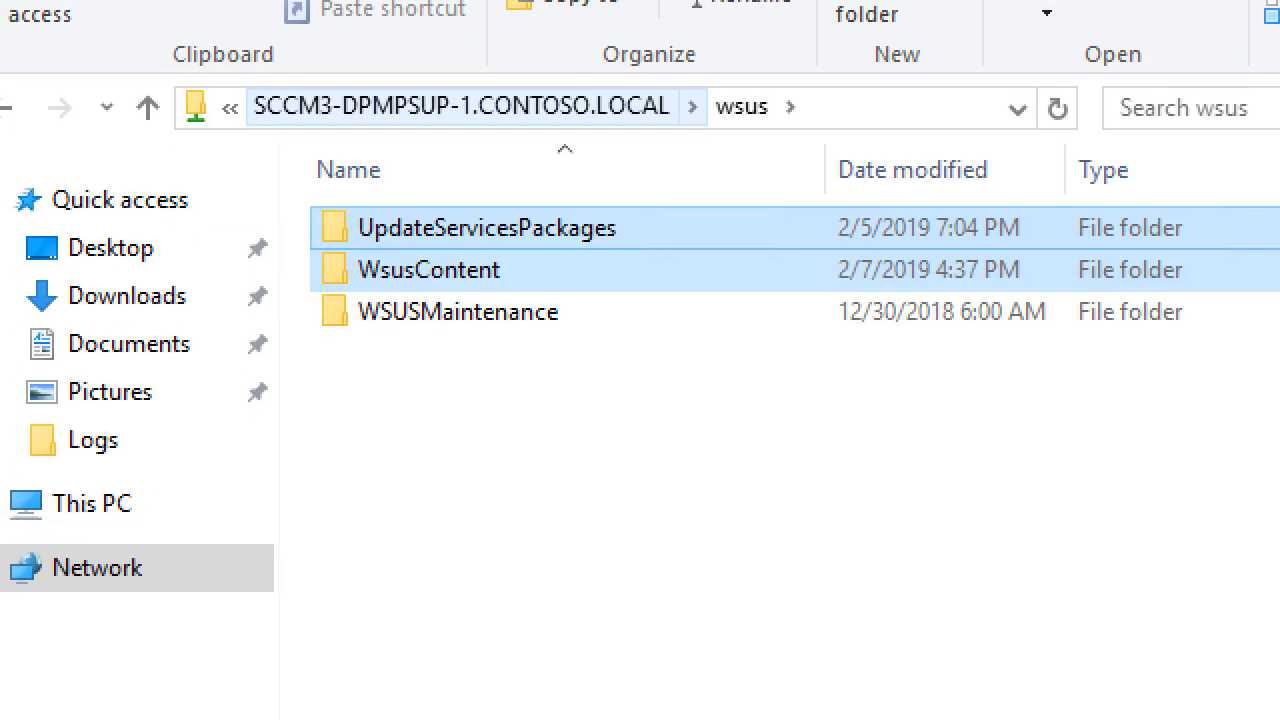
left_click(374, 264)
left_click_drag(299, 197, 727, 297)
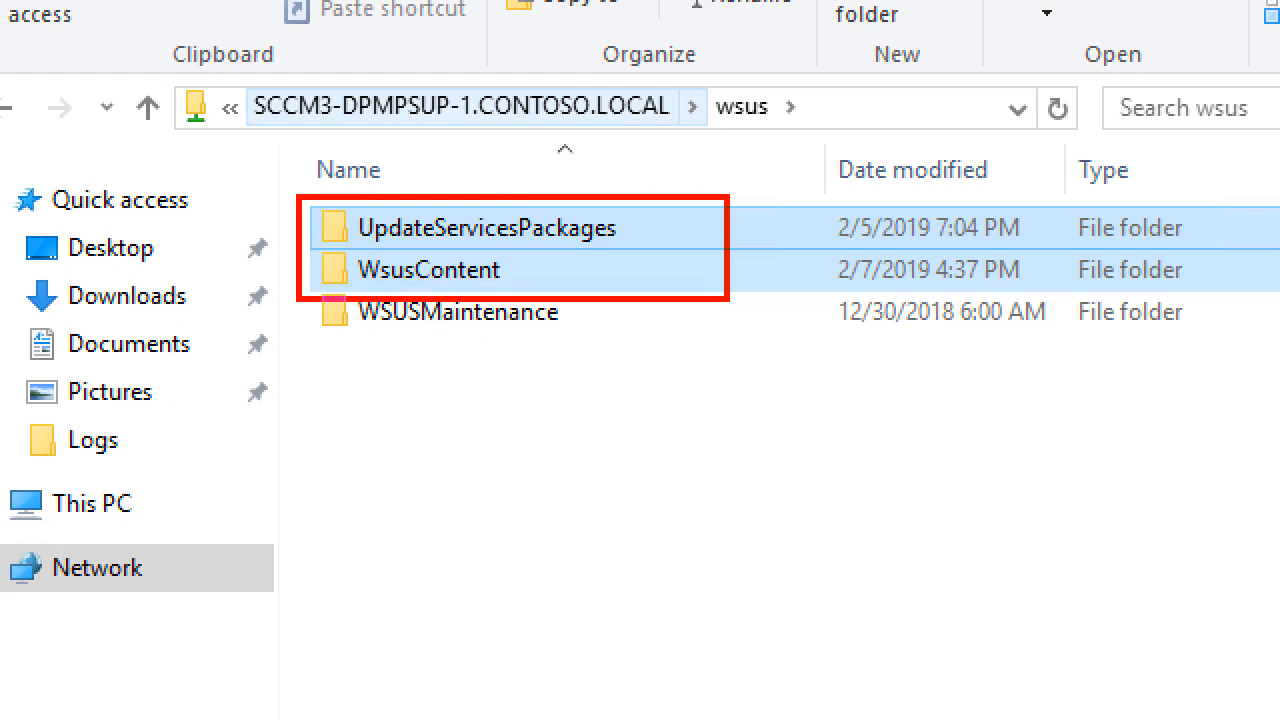
mouse_move(855, 153)
left_mouse_down()
mouse_move(486, 88)
mouse_move(36, 54)
mouse_move(134, 77)
mouse_move(170, 70)
left_mouse_up()
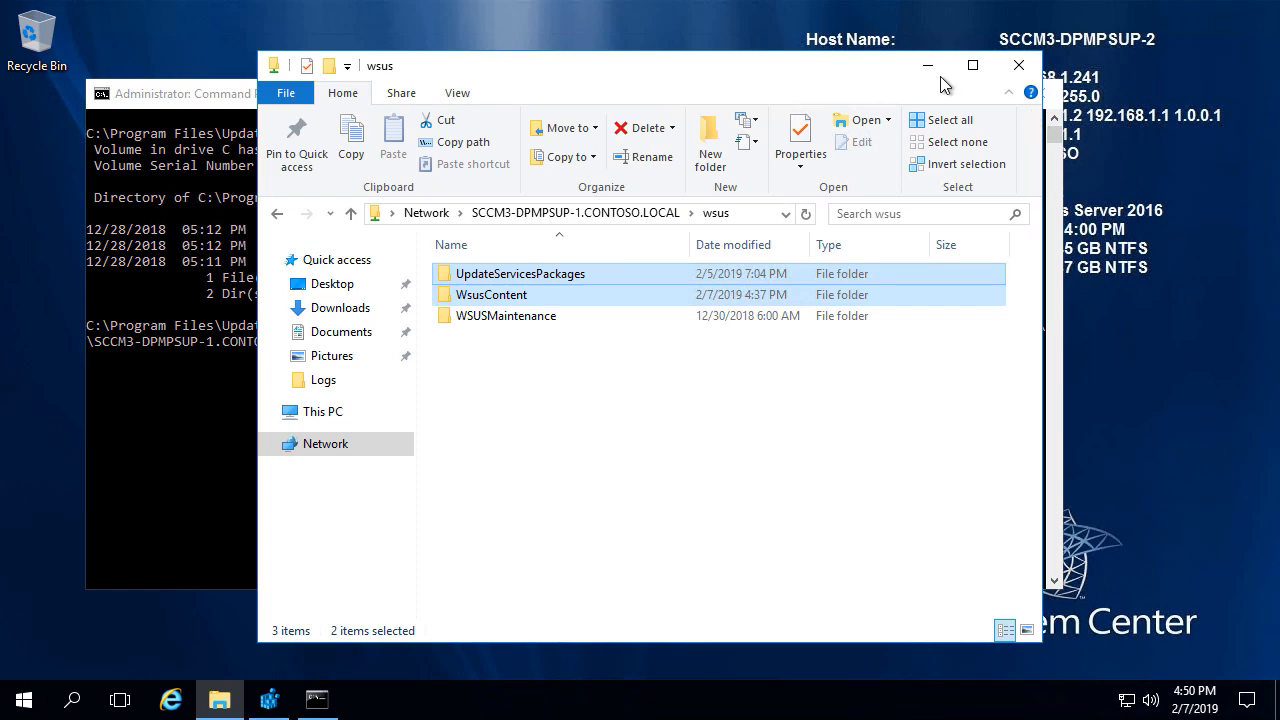
left_click(906, 55)
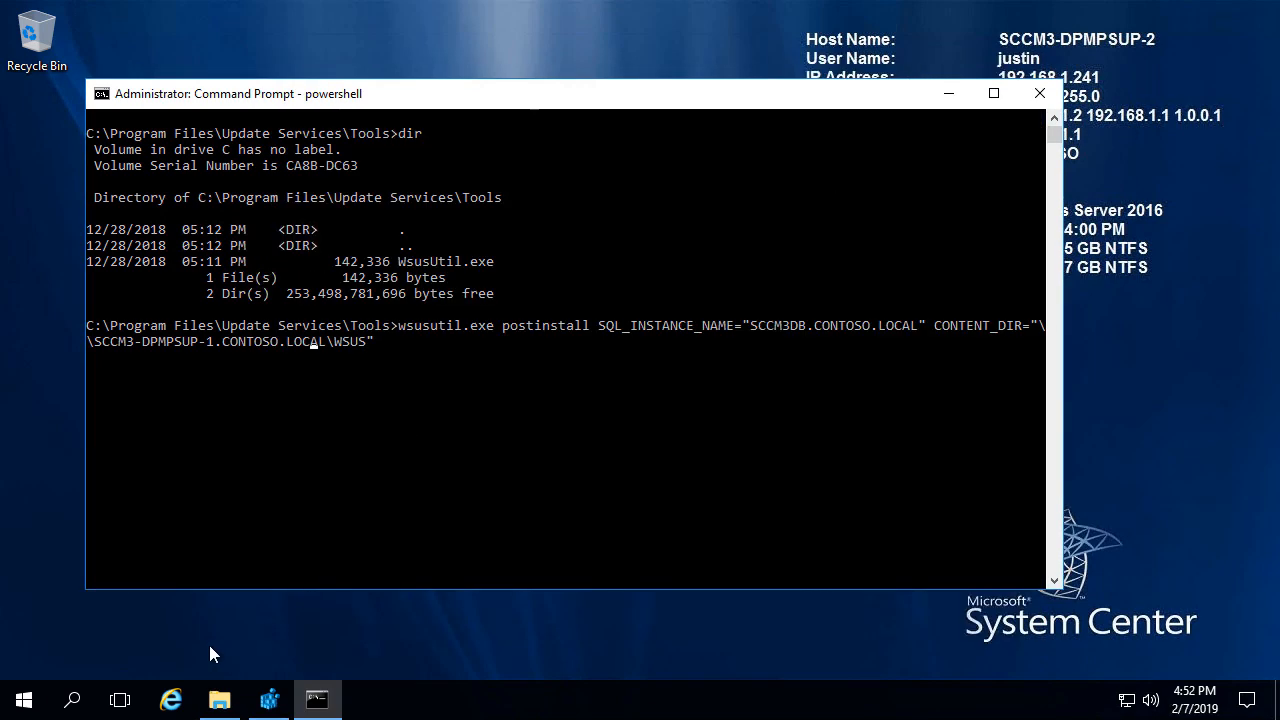
Find cmtrace.exe in the root of drive C, launch it, and snap its window to one half of the screen
left_click(32, 701)
type("c")
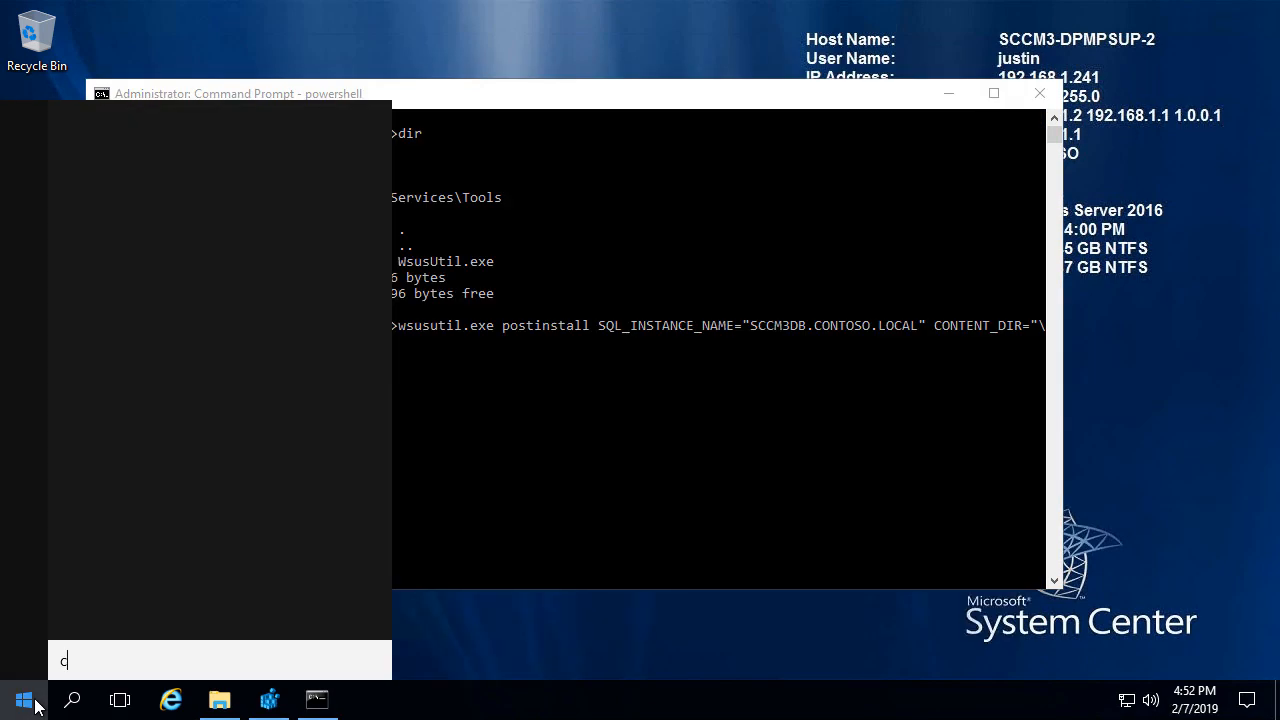
type("mtrace")
key("ctrl+a")
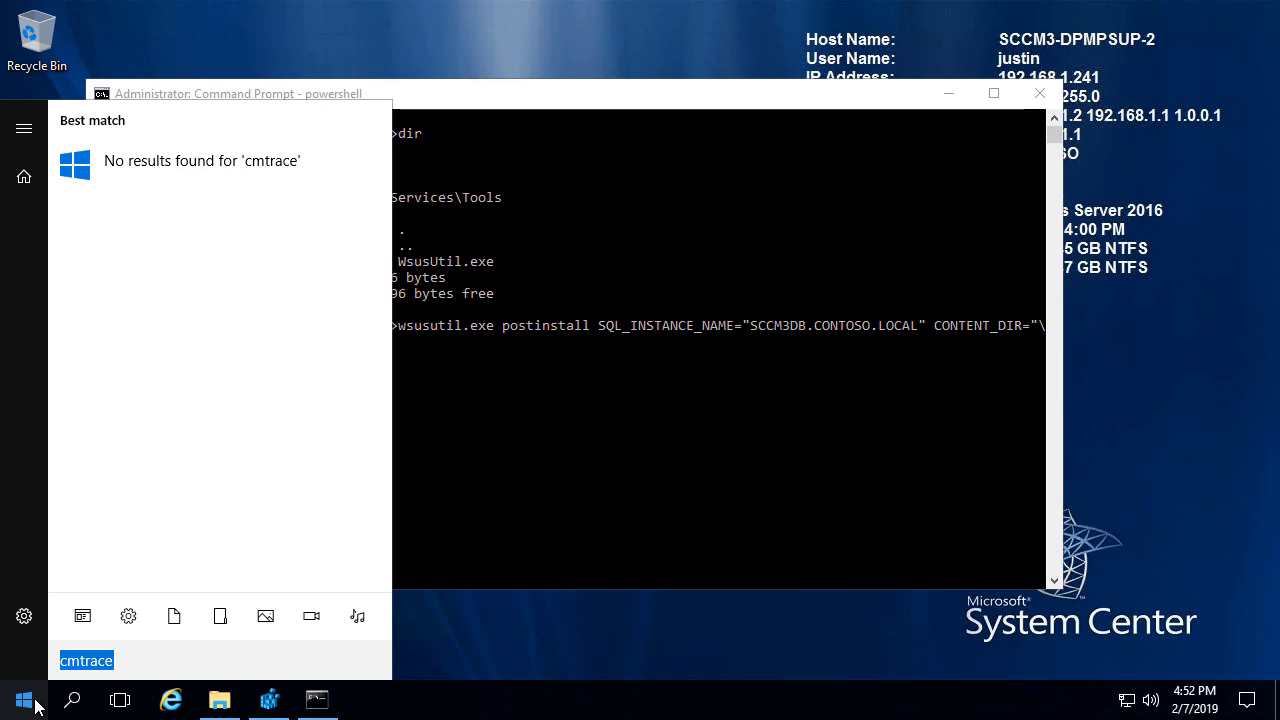
type("c:\\")
key("Return")
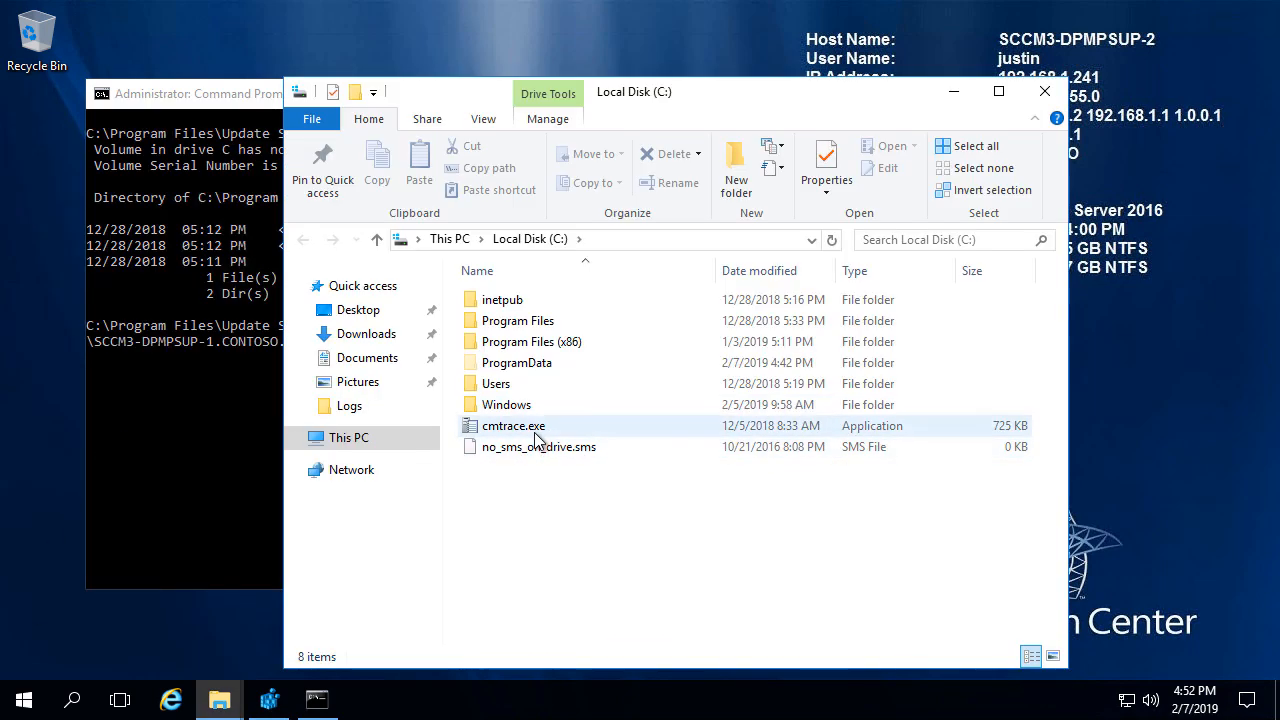
double_click(534, 432)
left_click_drag(754, 147, 1279, 120)
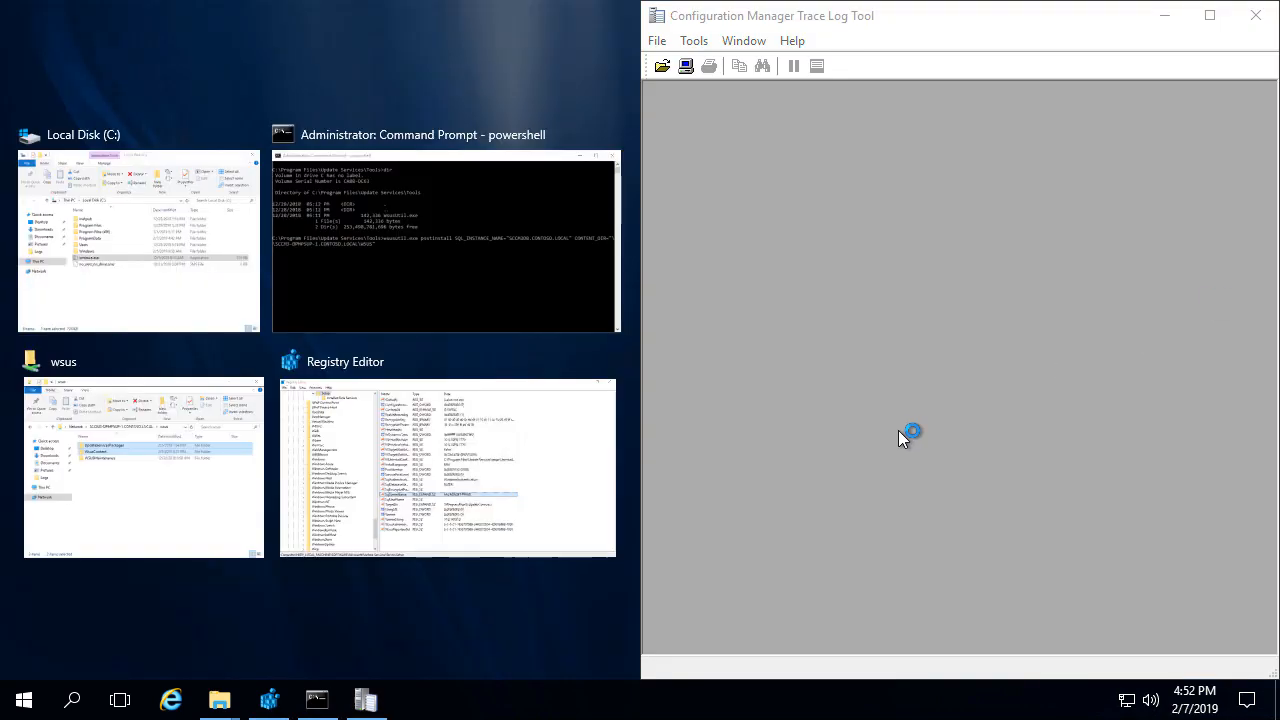
key("Escape")
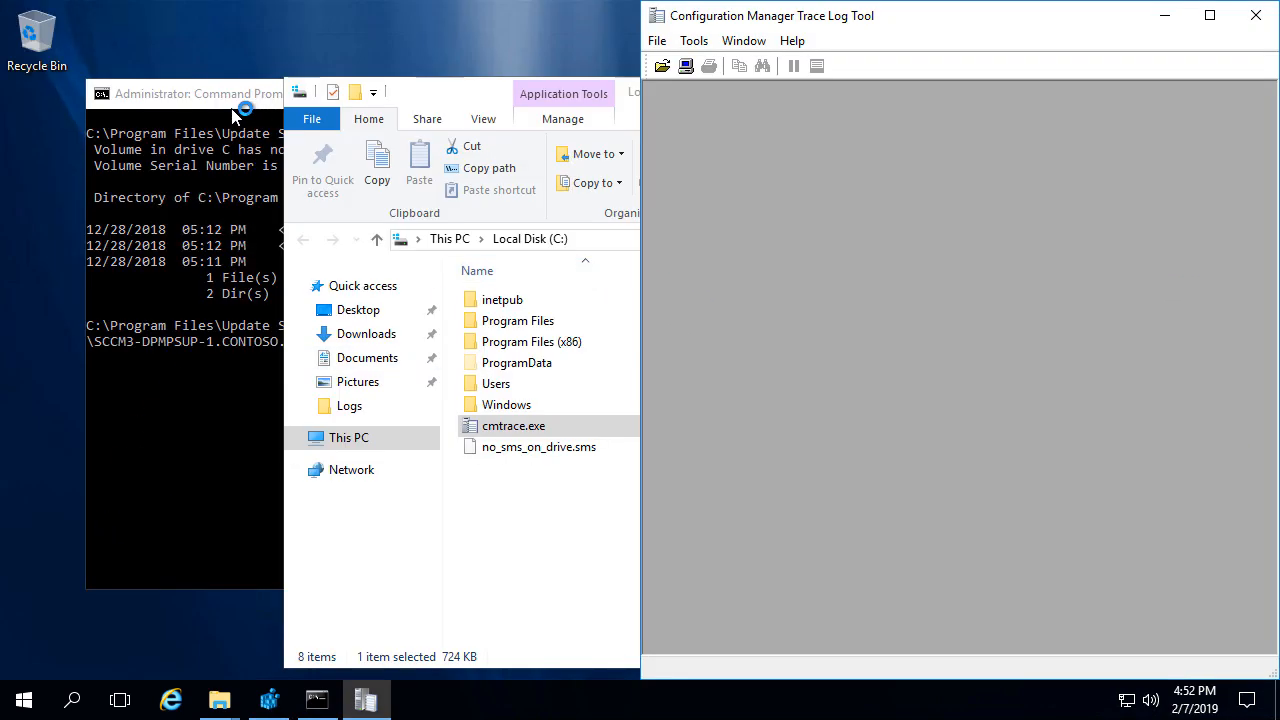
Run the prepared wsusutil postinstall command, open its tmpE720.tmp log in Configuration Manager Trace Log Tool, and widen the log window
left_click_drag(240, 104, 180, 138)
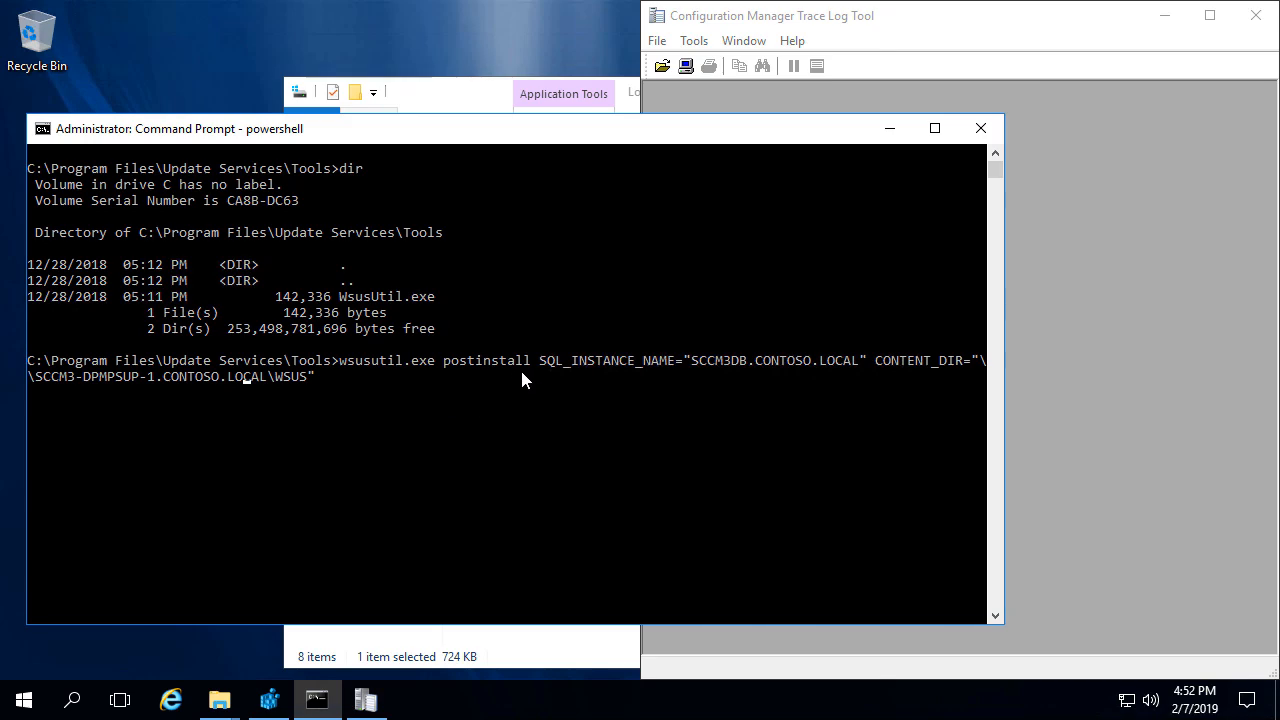
key("Return")
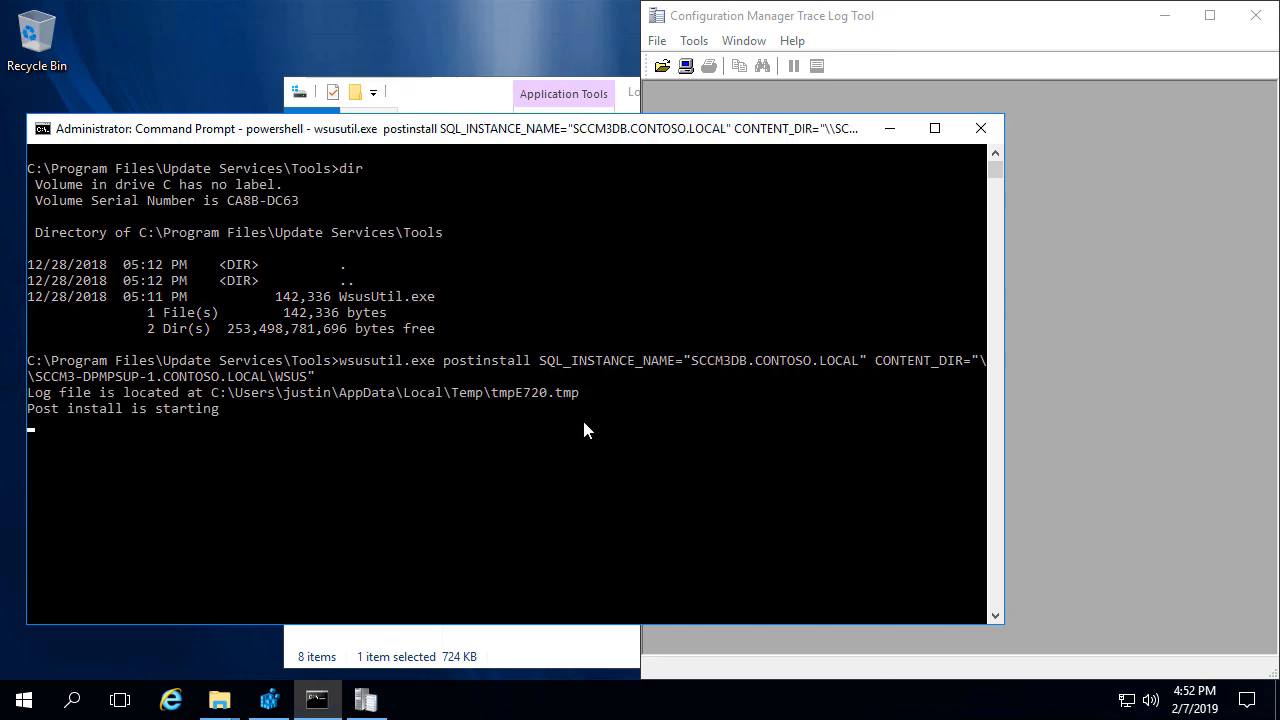
left_click_drag(576, 395, 213, 403)
right_click(213, 403)
left_click(1093, 349)
key("ctrl+o")
type("C:\\Users\\justin\\AppData\\Local\\Temp\\tmpE720.tmp")
key("Return")
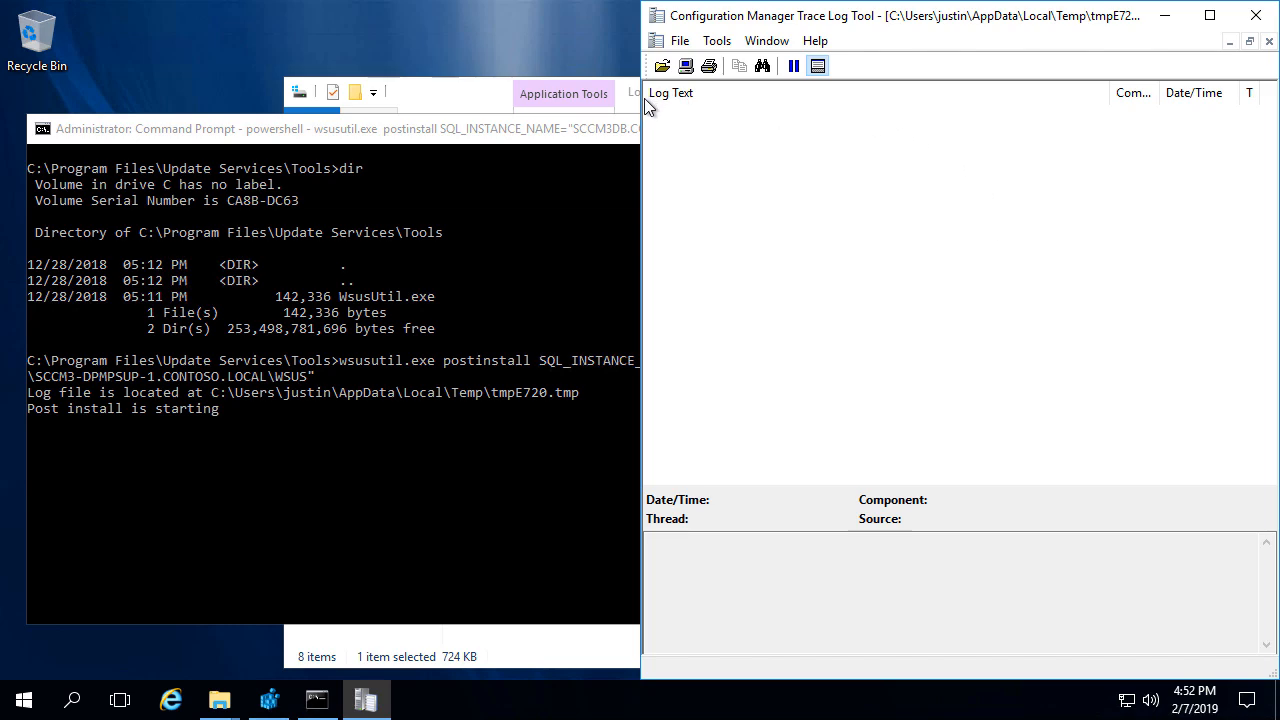
left_click_drag(641, 104, 527, 104)
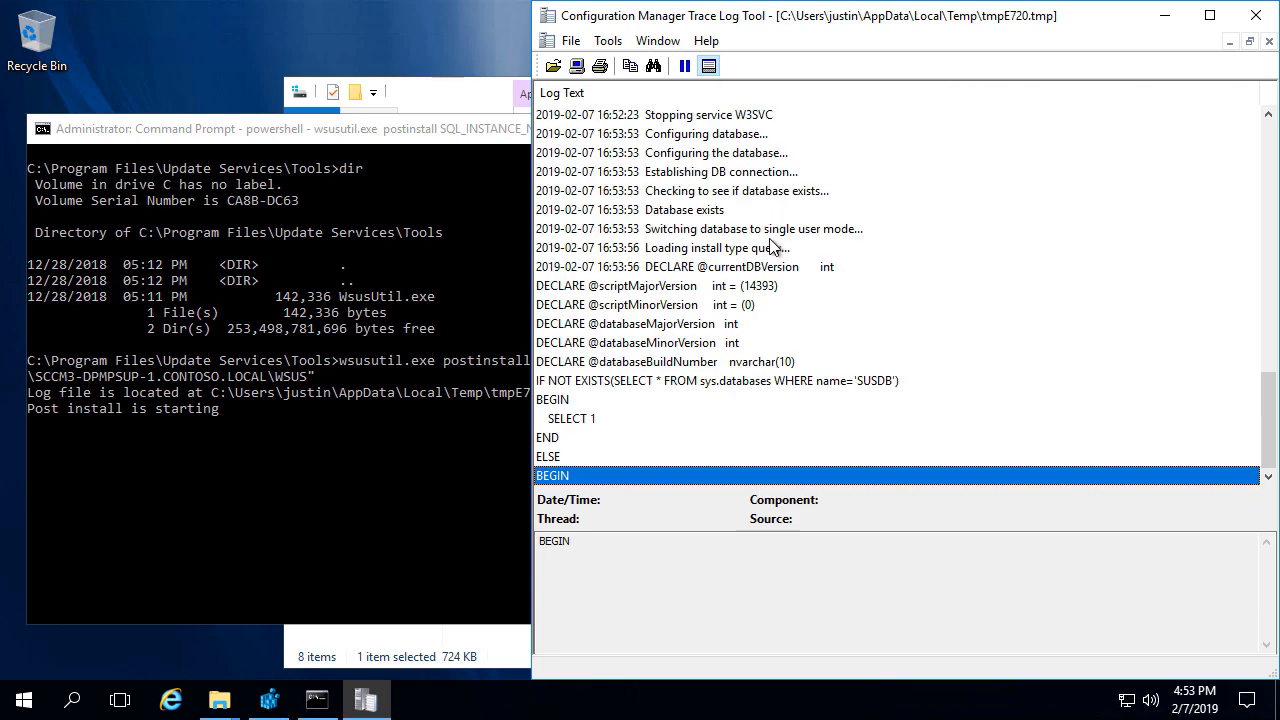
Review the start of the postinstall log, checking the content directory and SQL instance name entries
left_click(754, 292)
scroll(756, 298, "up", 10)
scroll(756, 298, "up", 4)
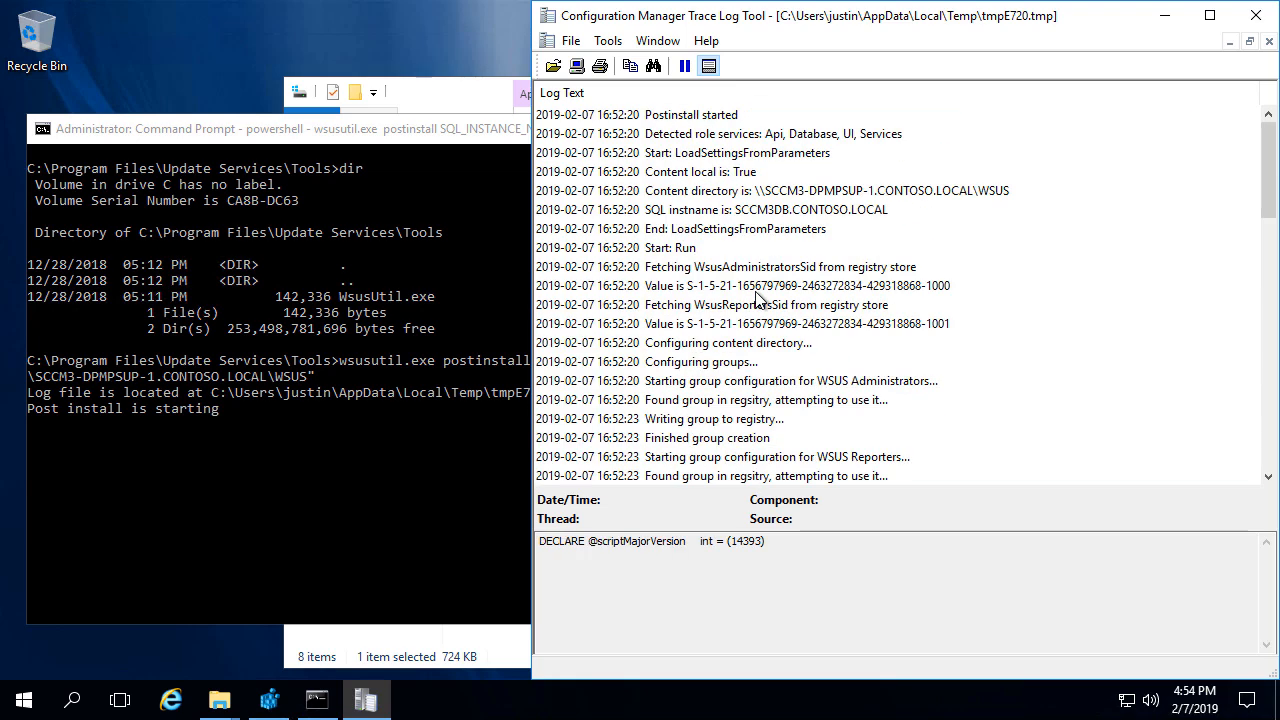
left_click(797, 190)
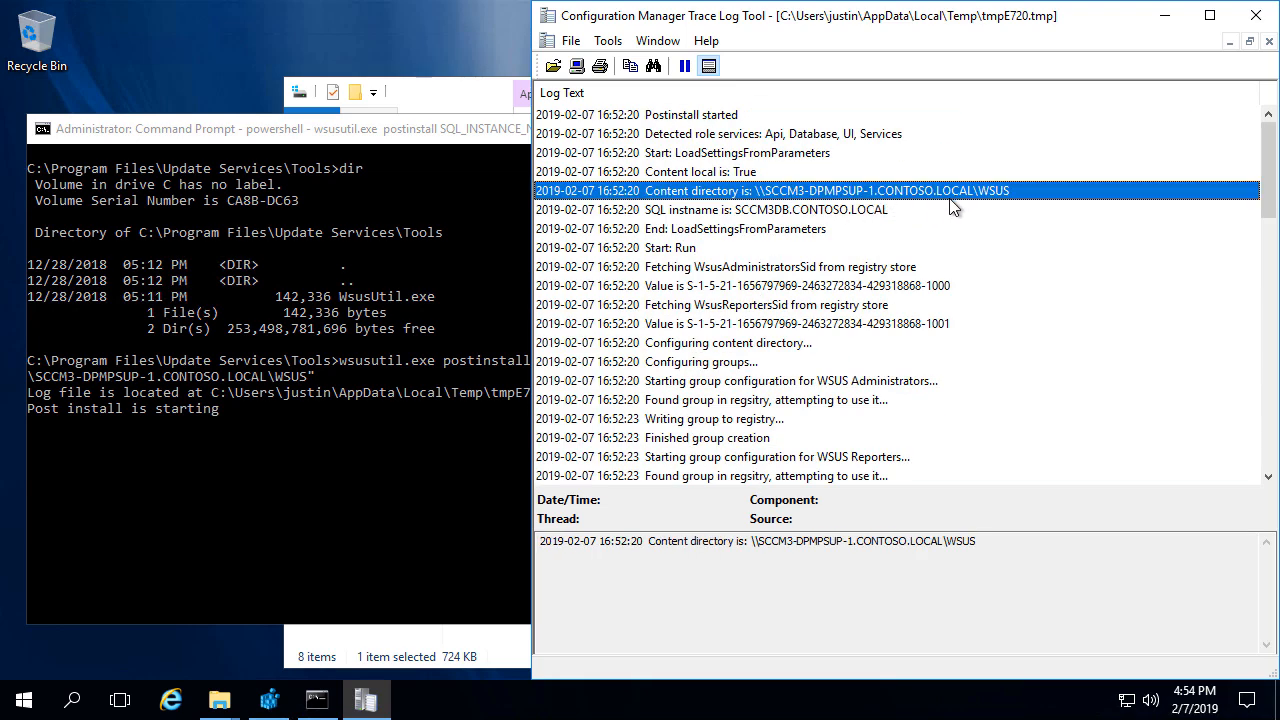
left_click(838, 212)
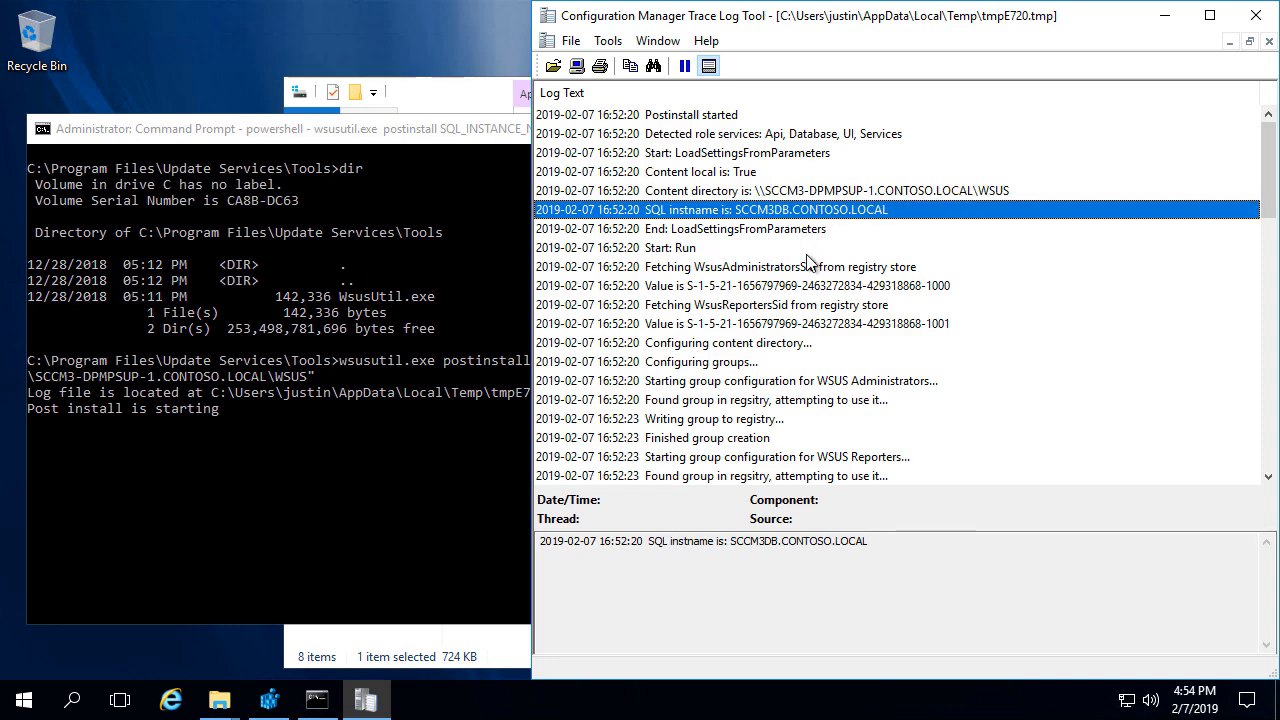
left_click_drag(837, 563, 740, 553)
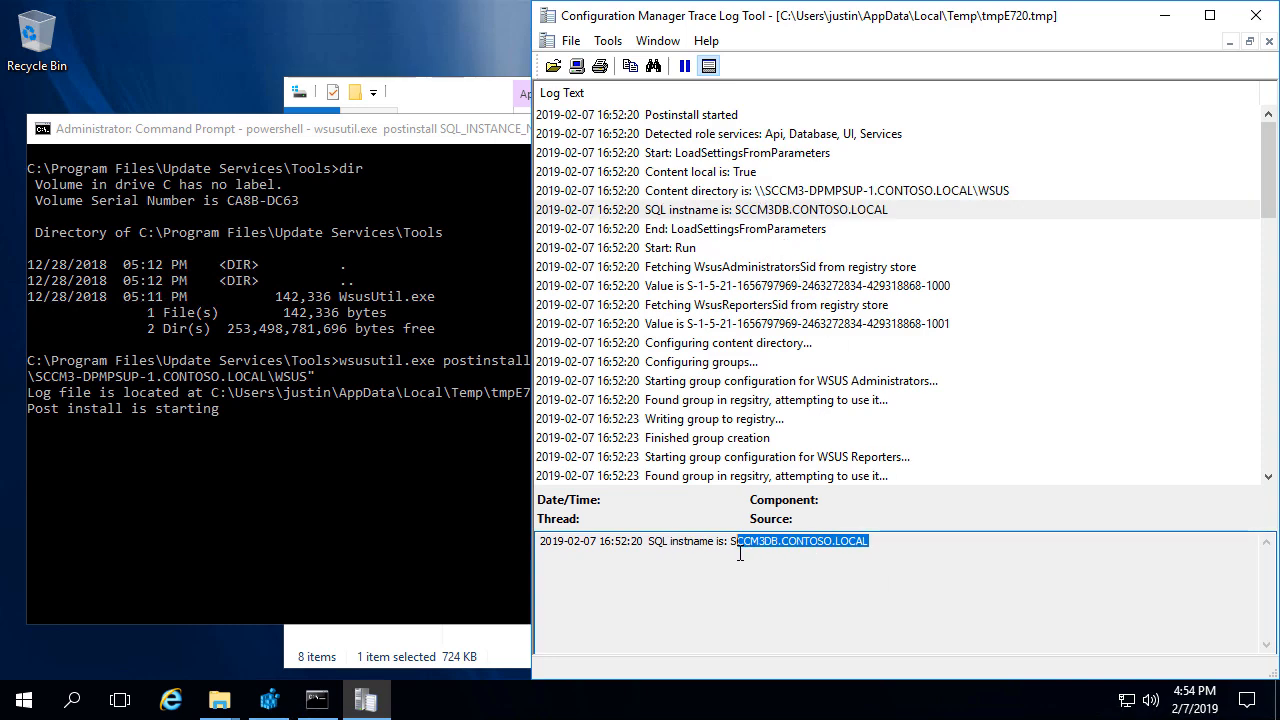
left_click(778, 229)
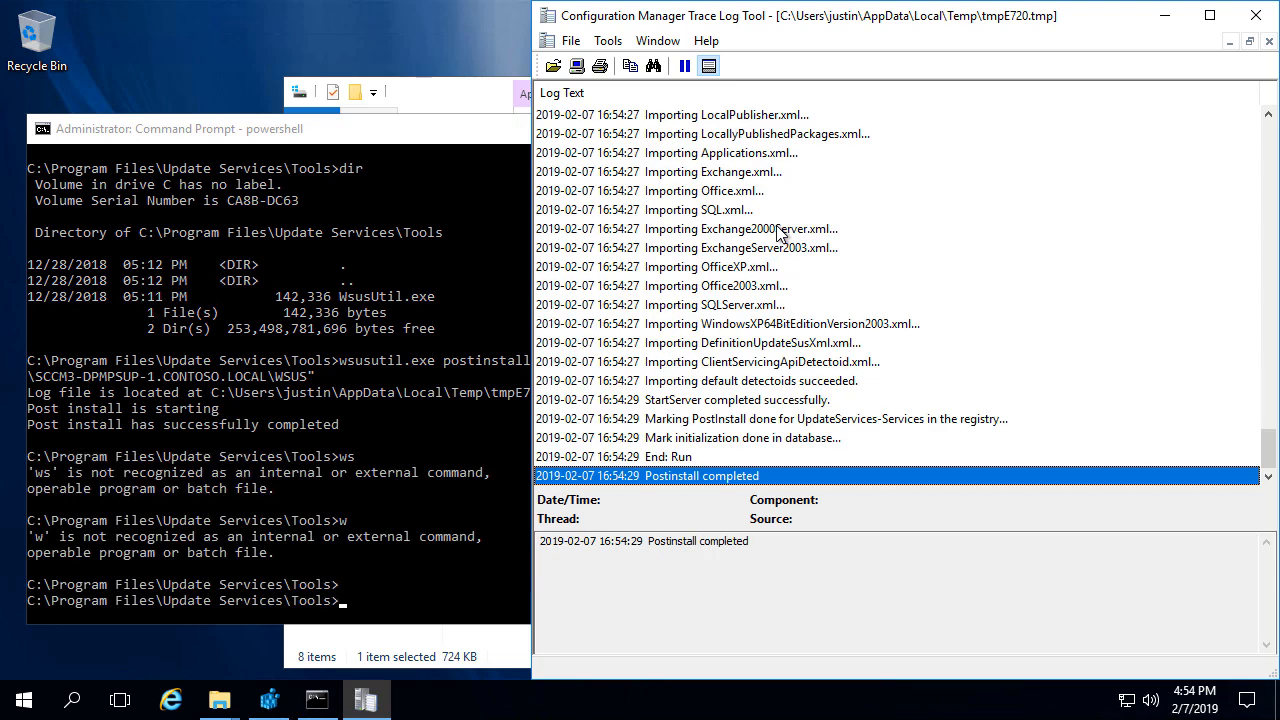
Check the post install completion message in the console and the StartServer entry near the end of the log
left_click(308, 276)
left_click_drag(344, 425, 52, 428)
left_click(1126, 405)
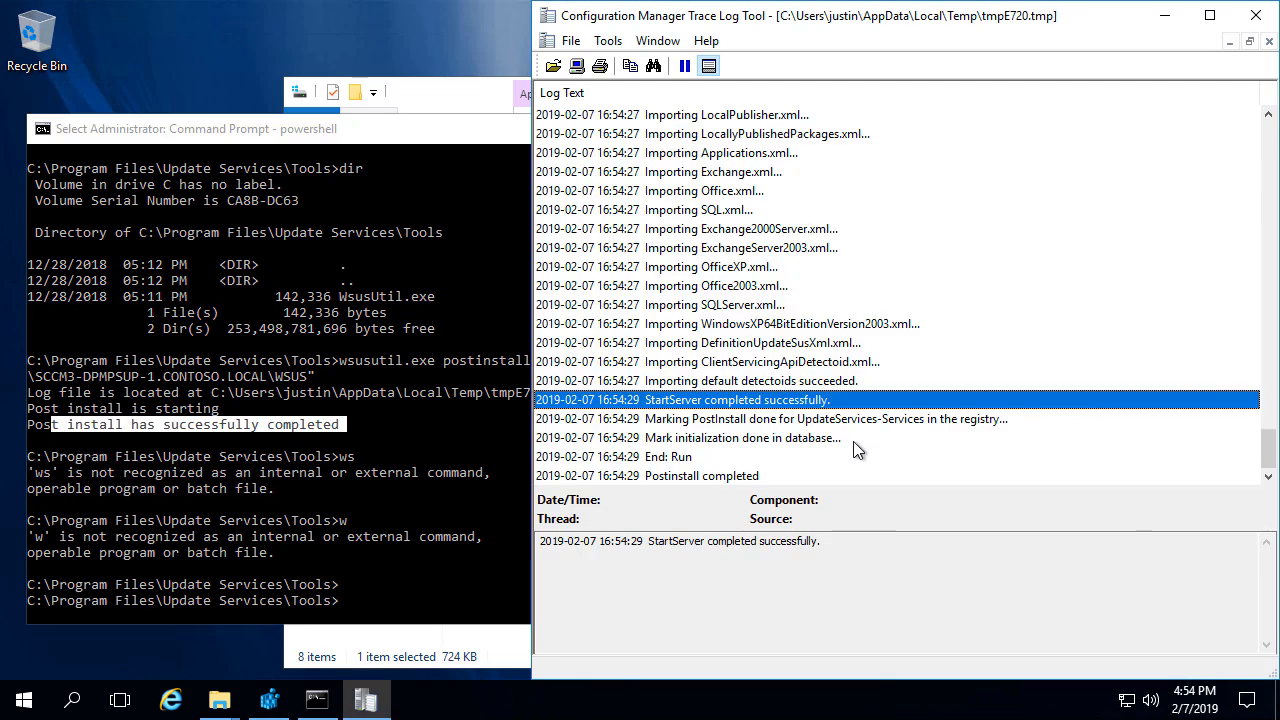
Check the log's final entry and, in Registry Editor, refresh the Update Services Setup key to examine its ContentDir and SqlServerName values
left_click(755, 478)
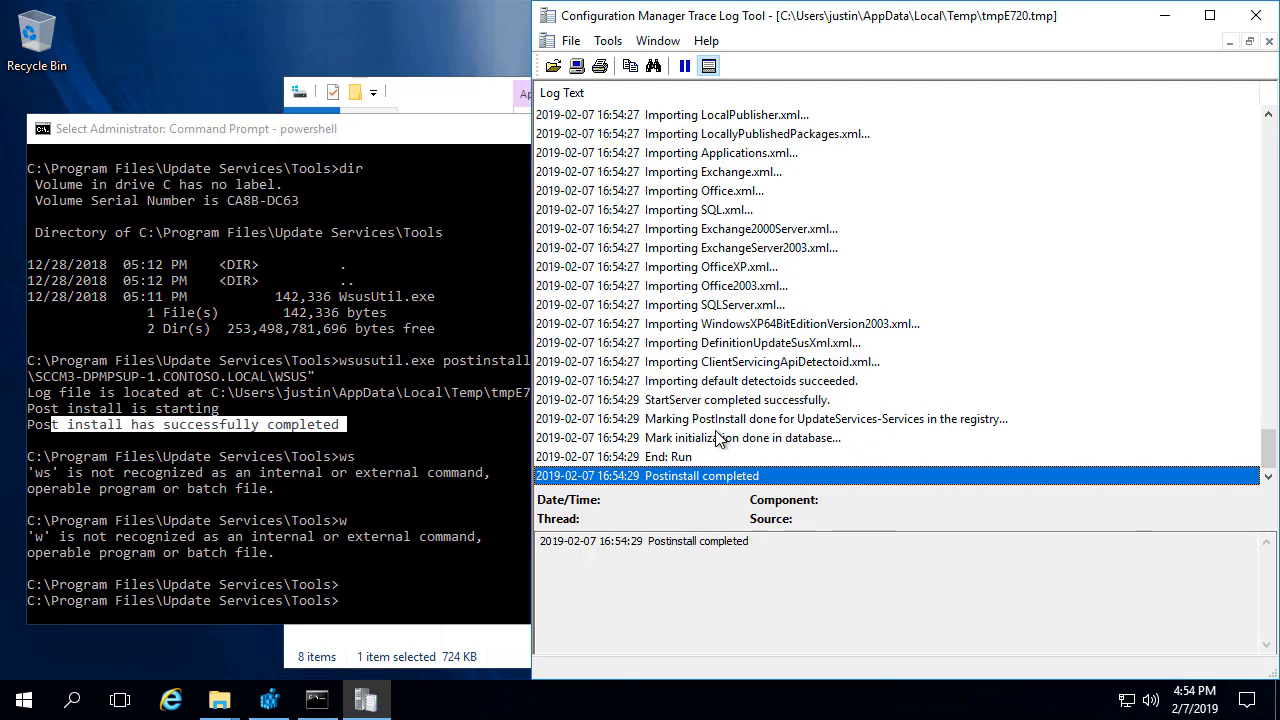
left_click(269, 700)
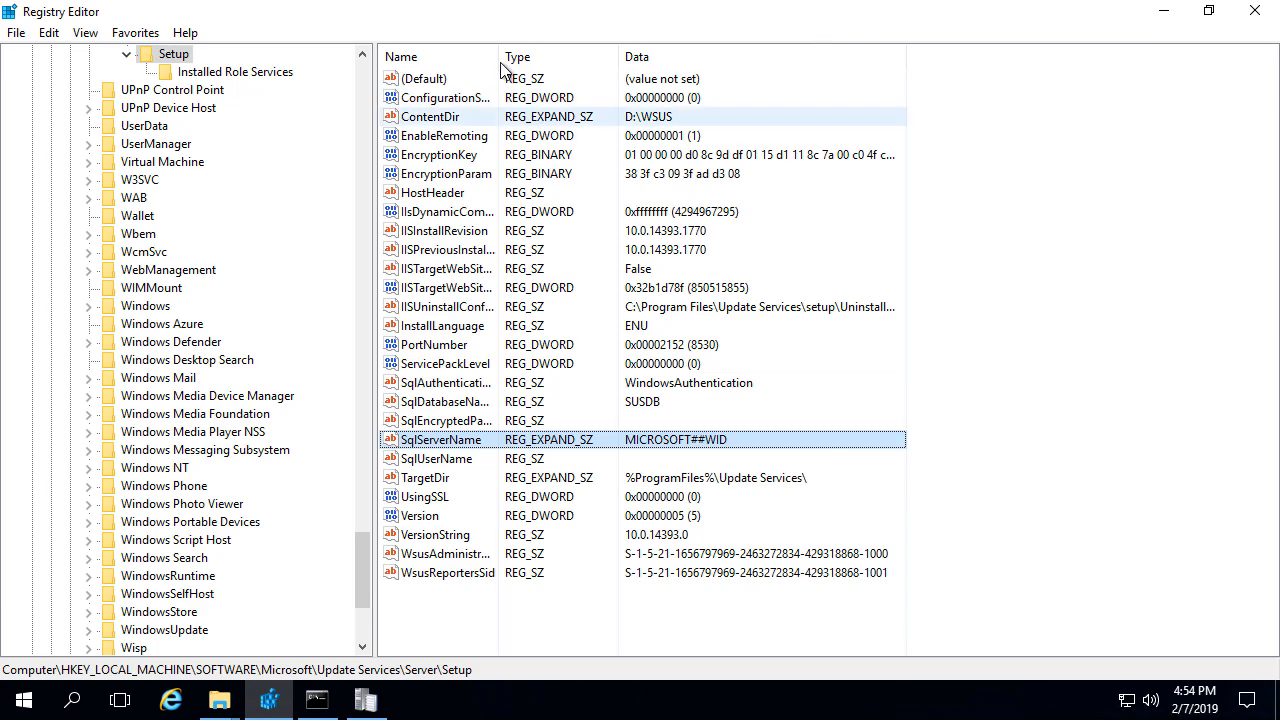
left_click(100, 33)
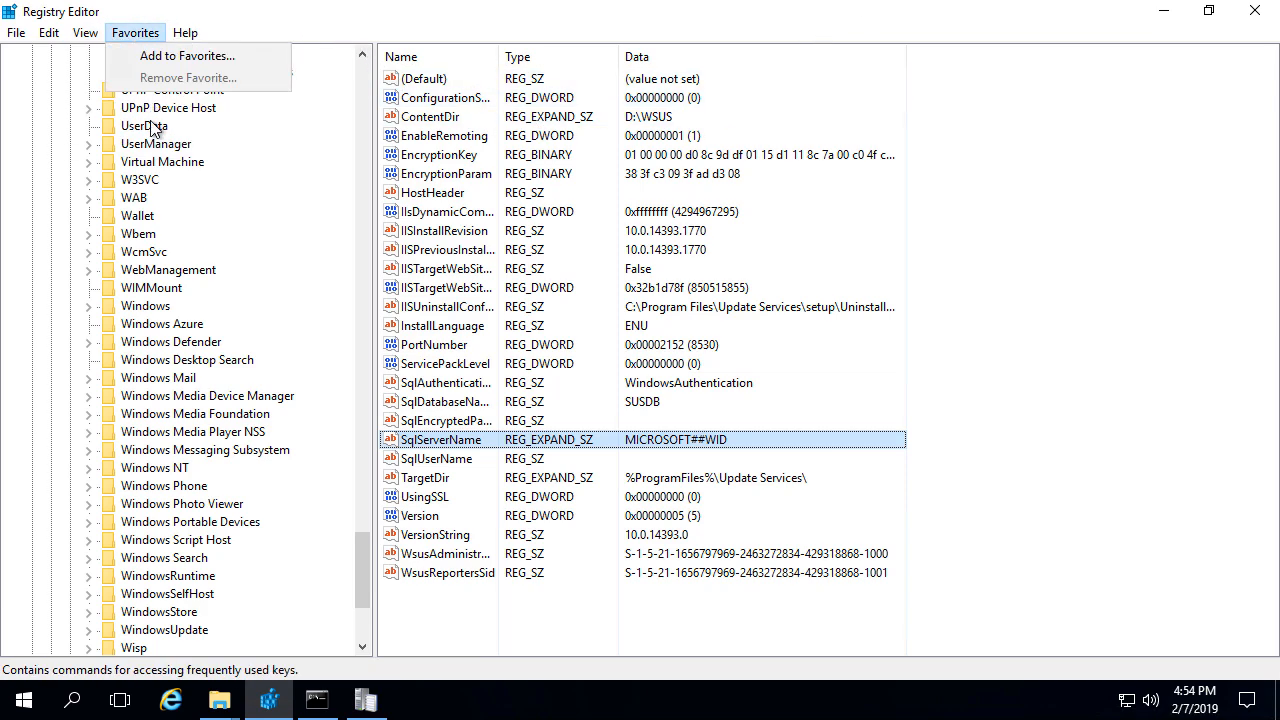
left_click(107, 143)
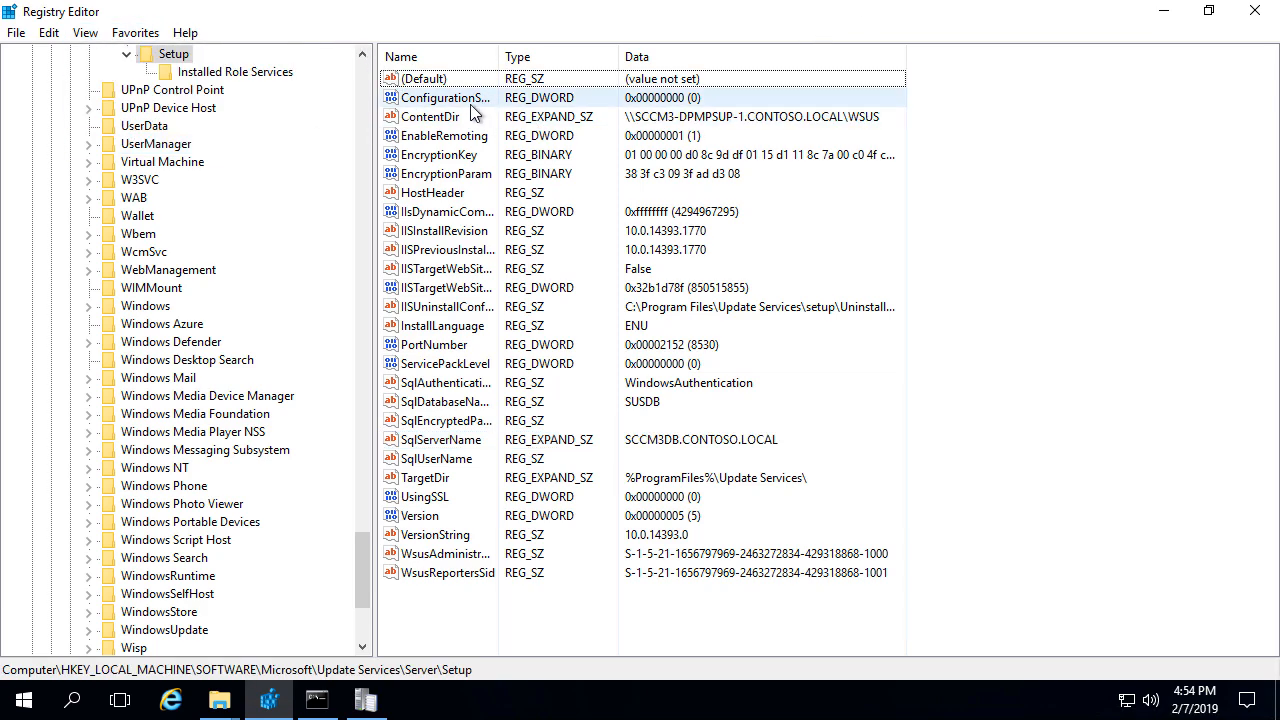
left_click(470, 116)
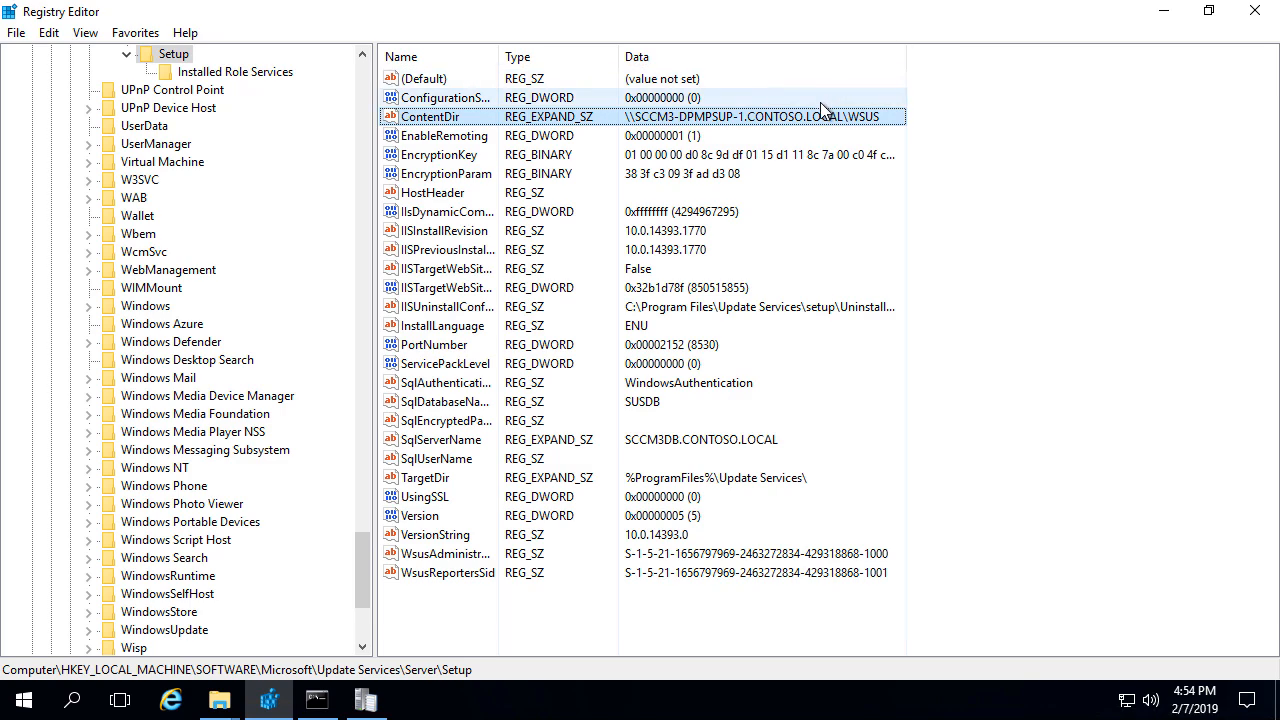
mouse_move(607, 99)
left_mouse_down()
mouse_move(712, 120)
mouse_move(915, 130)
left_mouse_up()
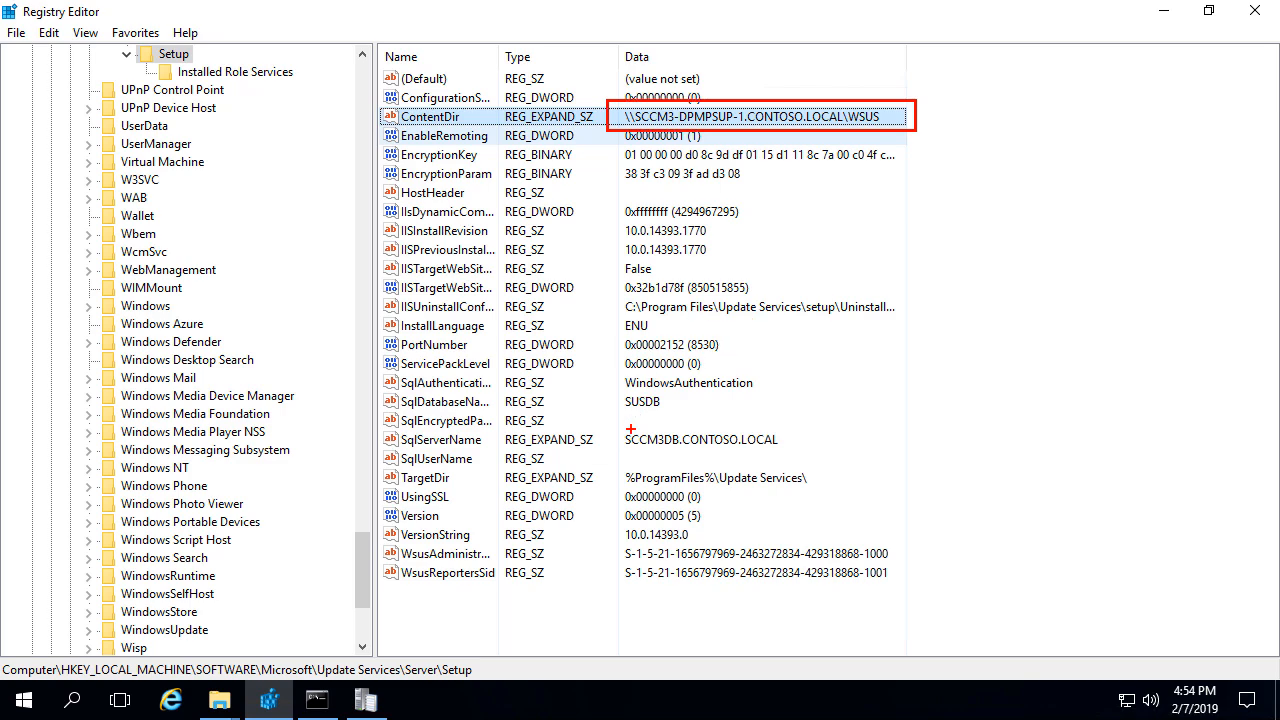
left_click_drag(620, 427, 790, 450)
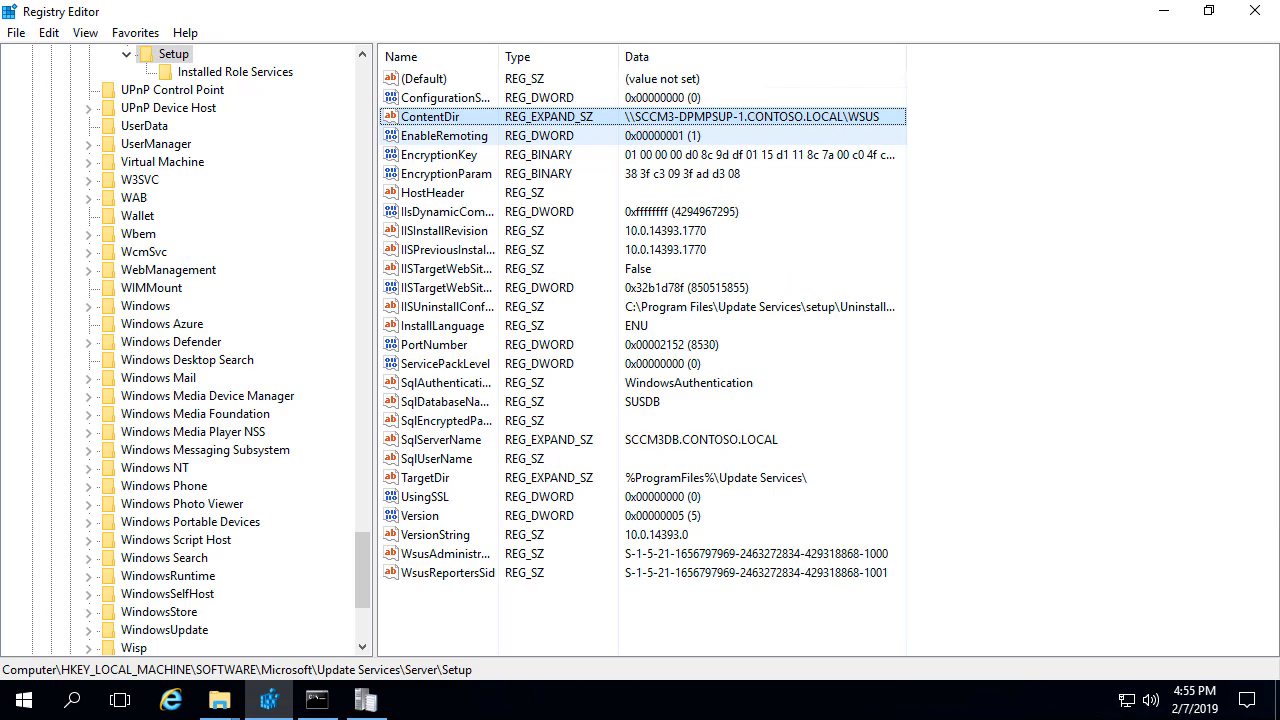
Minimize the Registry Editor and Command Prompt windows and close the File Explorer window showing drive C
left_click(1164, 12)
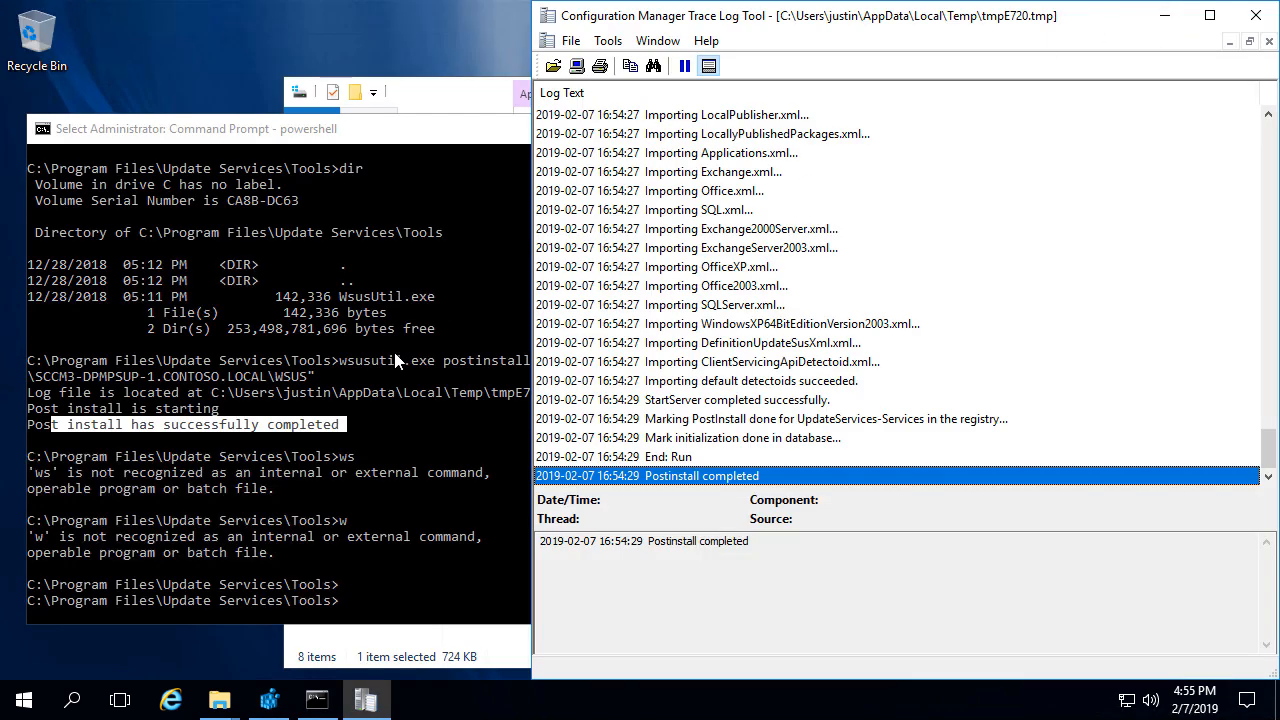
left_click(378, 424)
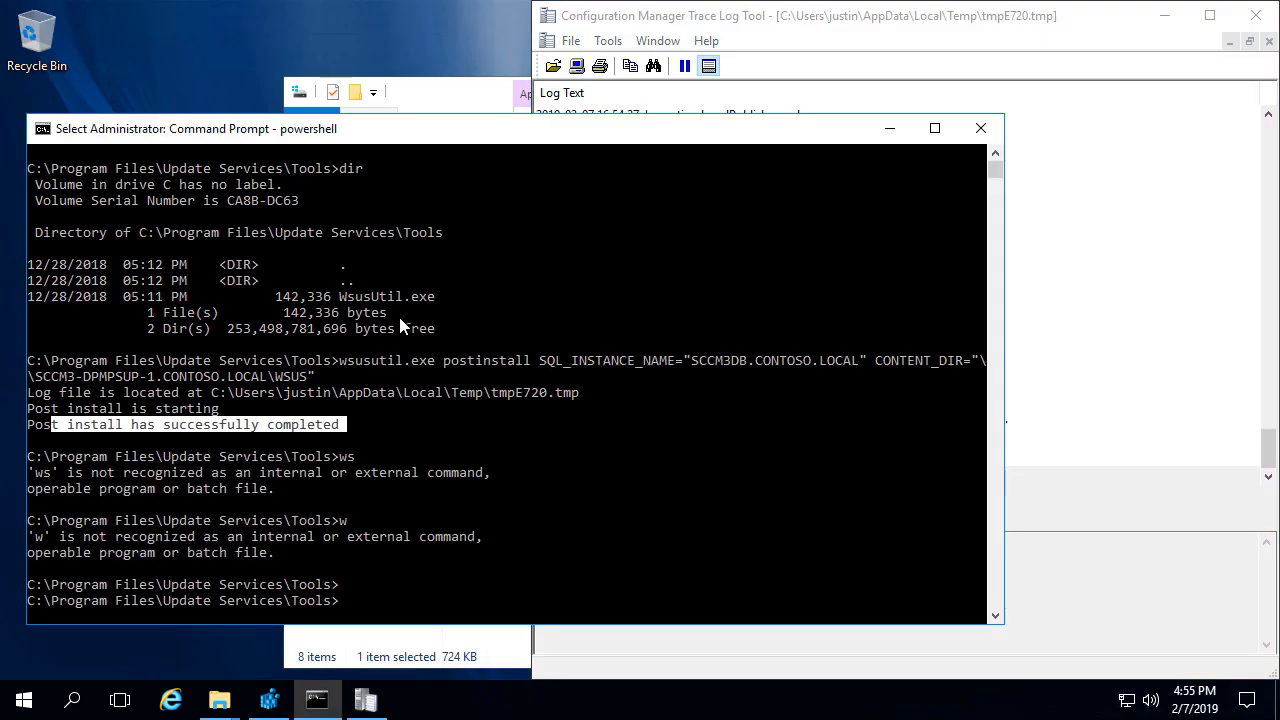
left_click(889, 127)
left_click(482, 99)
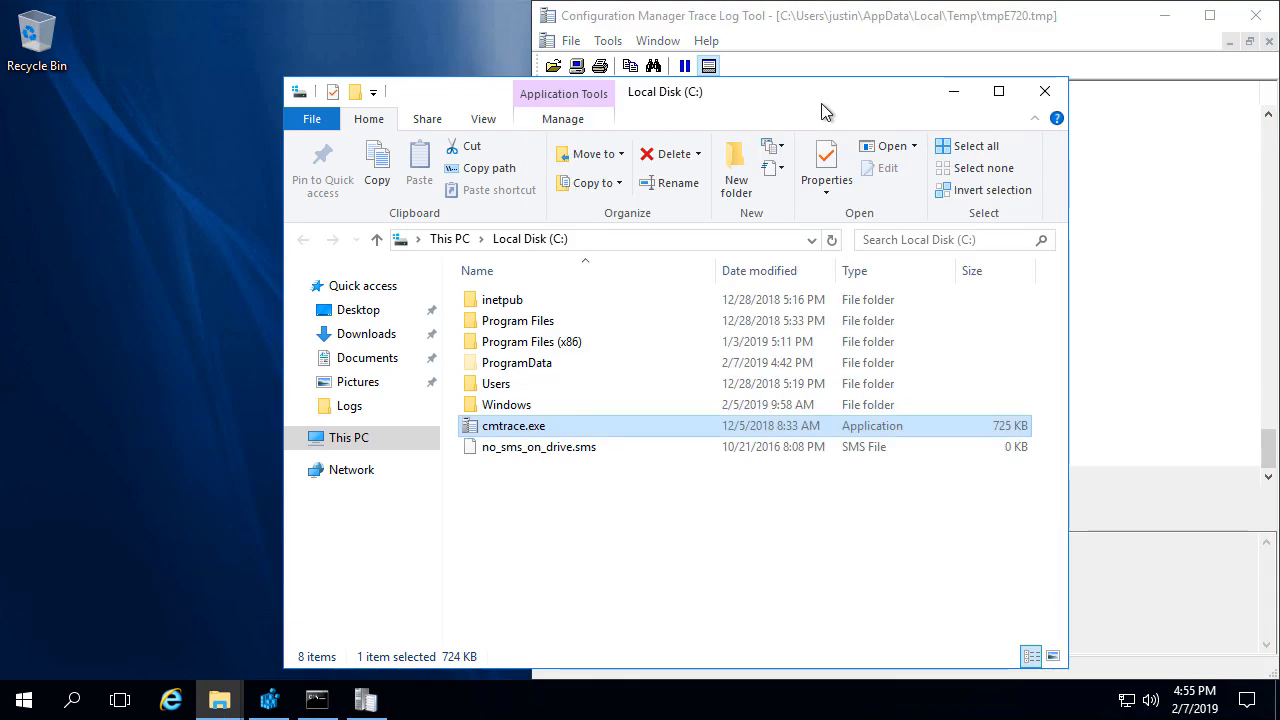
left_click(1046, 89)
Search for iis to launch Internet Information Services (IIS) Manager, maximize its window and widen the Connections tree
left_click(26, 700)
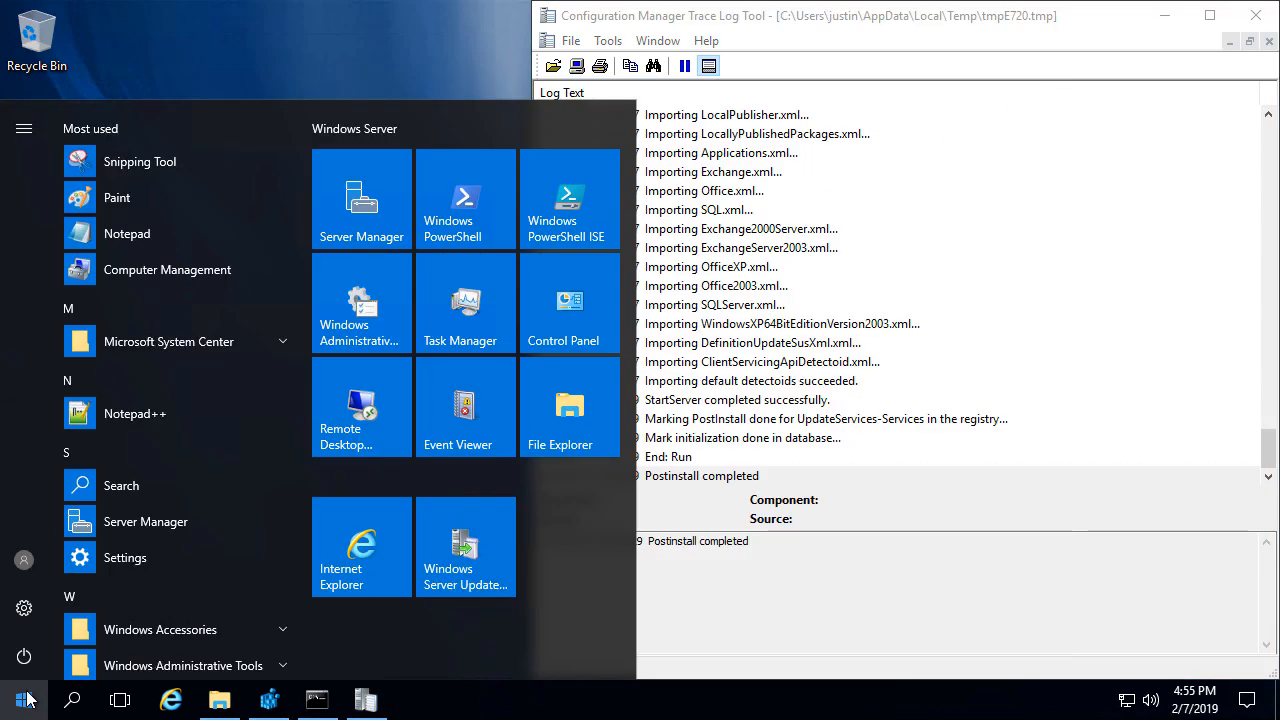
type("iid")
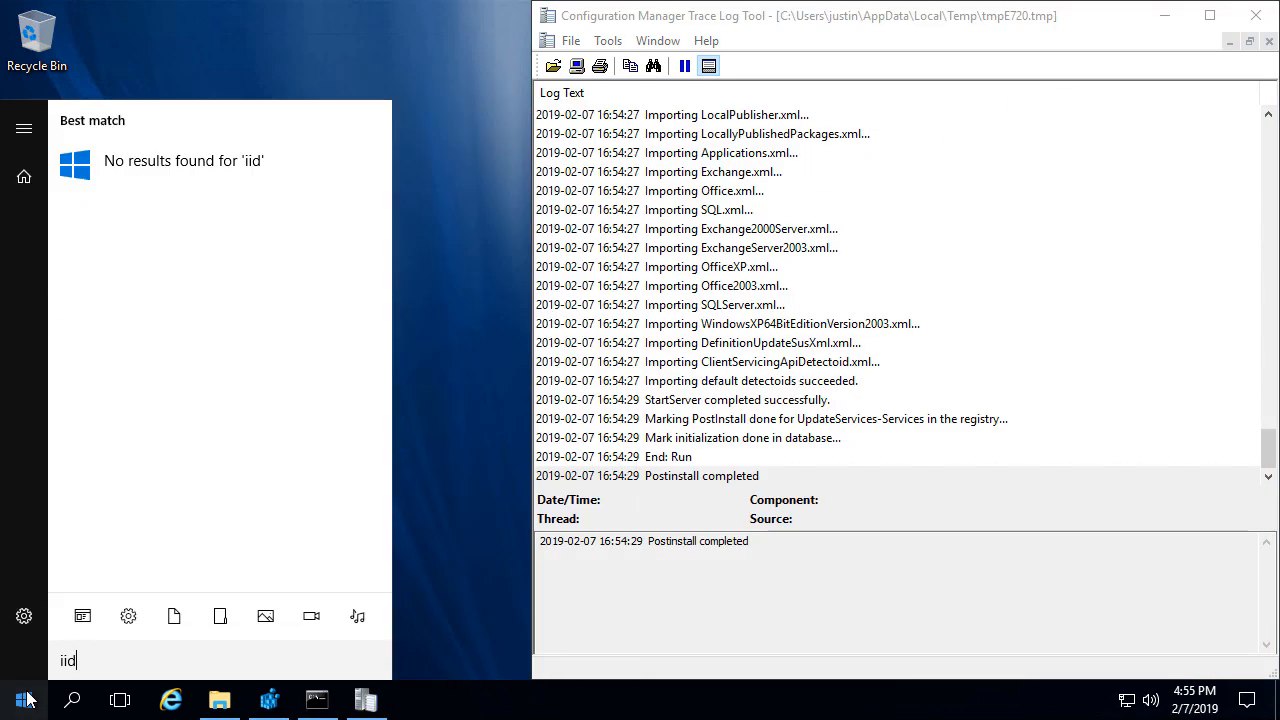
key("BackSpace")
key("BackSpace")
type("is")
key("Return")
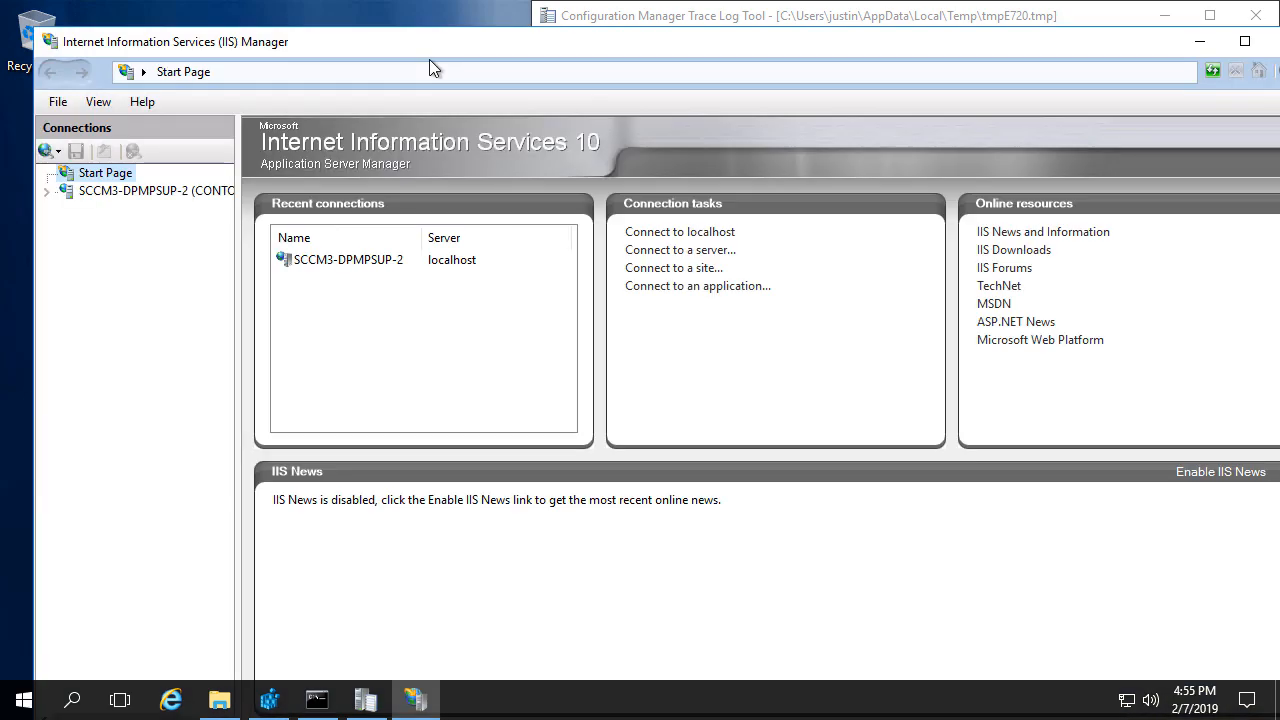
double_click(369, 47)
left_click_drag(204, 117, 309, 117)
Expand SCCM3-DPMPSUP-2 down to the WSUS Administration site and select its Content virtual directory
left_click(163, 156)
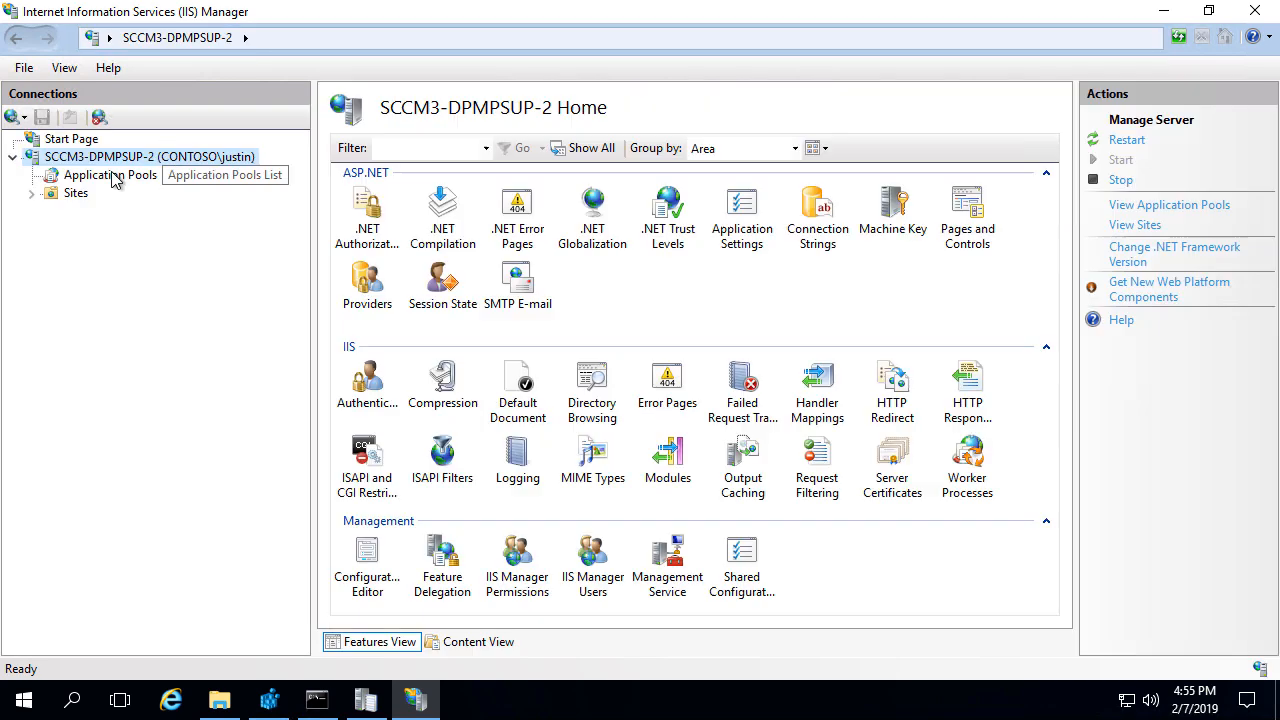
double_click(78, 194)
double_click(125, 229)
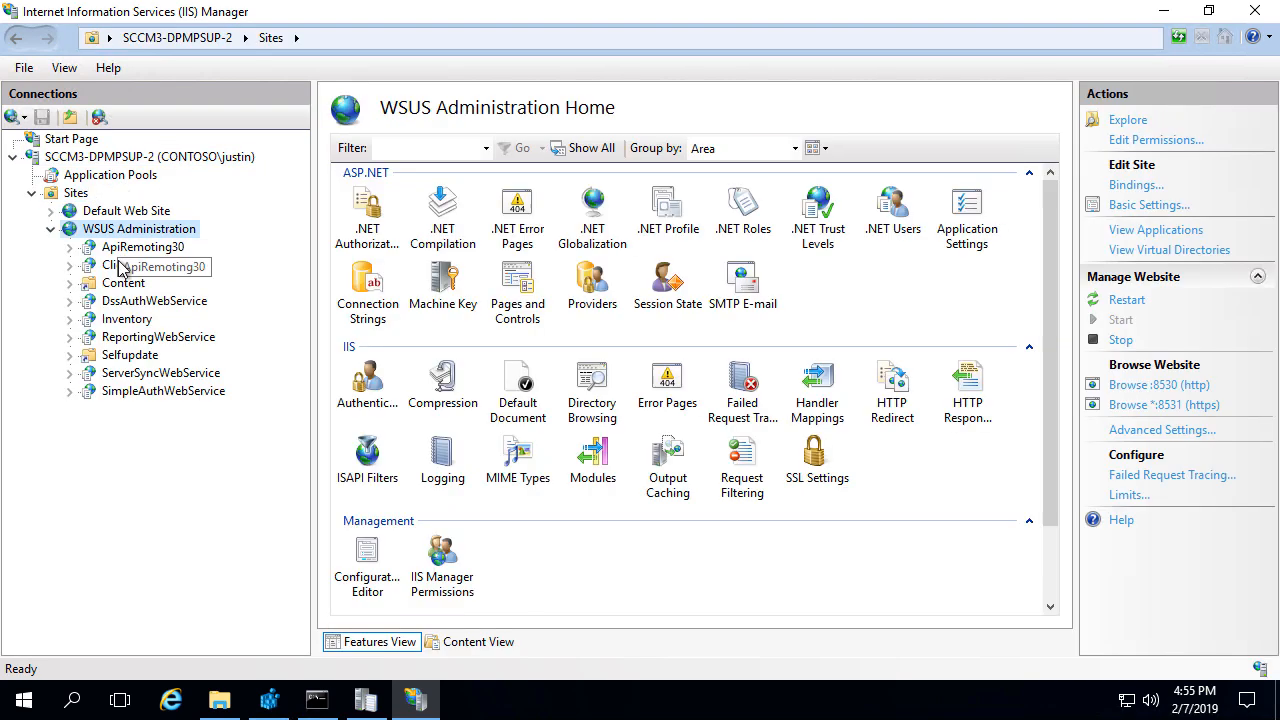
left_click(118, 284)
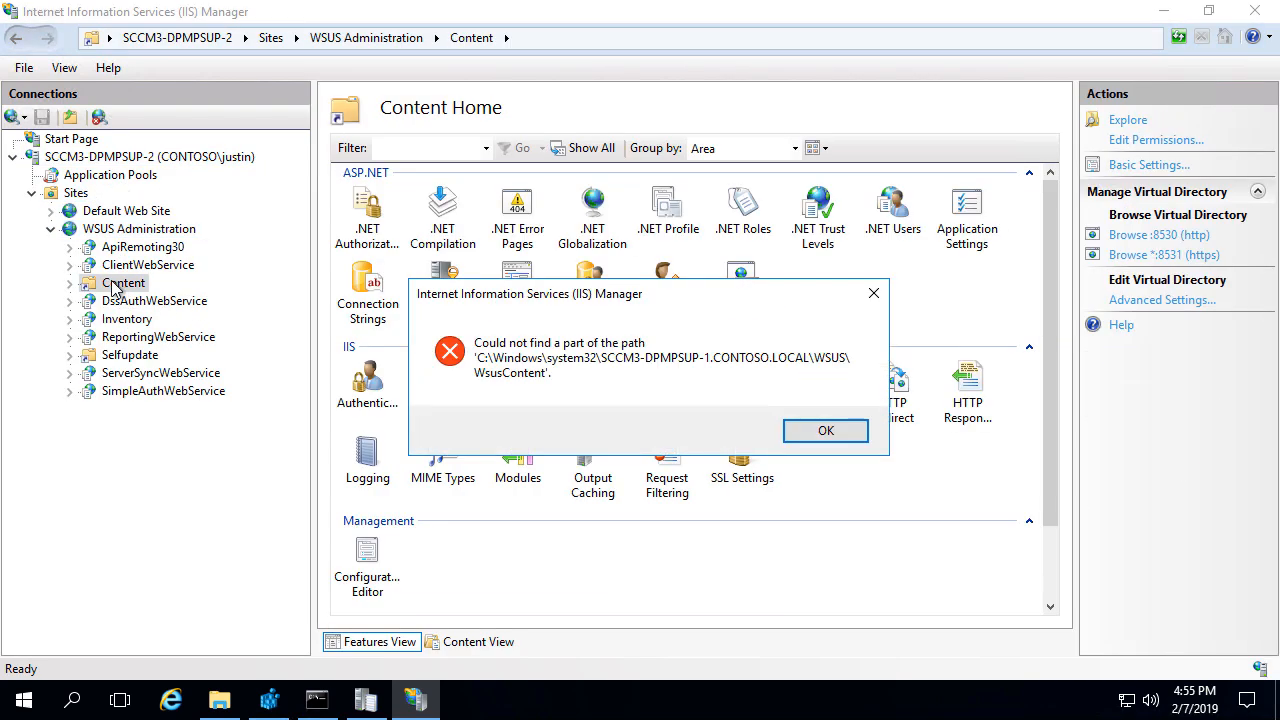
left_click(826, 431)
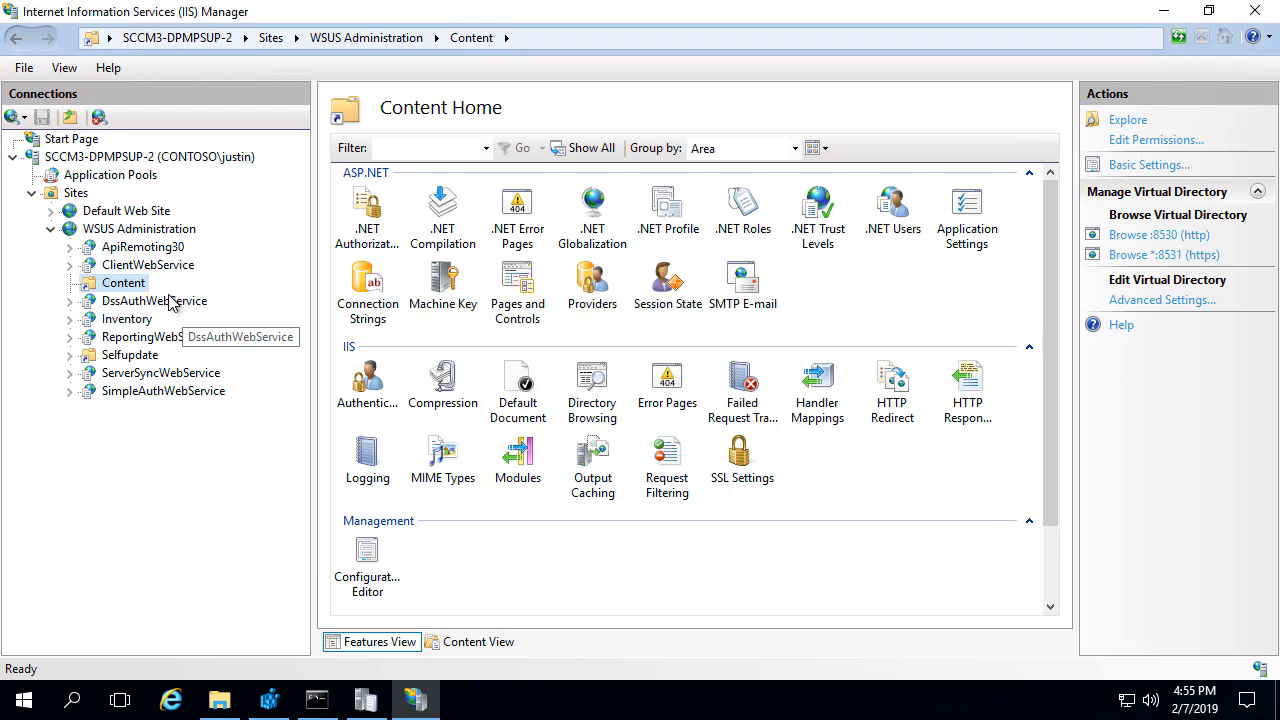
Edit the Content virtual directory's basic settings, setting the physical path to \\SCCM3-DPMPSUP-1.CONTOSO.LOCAL\WSUS\WsusContent with the leading double backslash
right_click(114, 290)
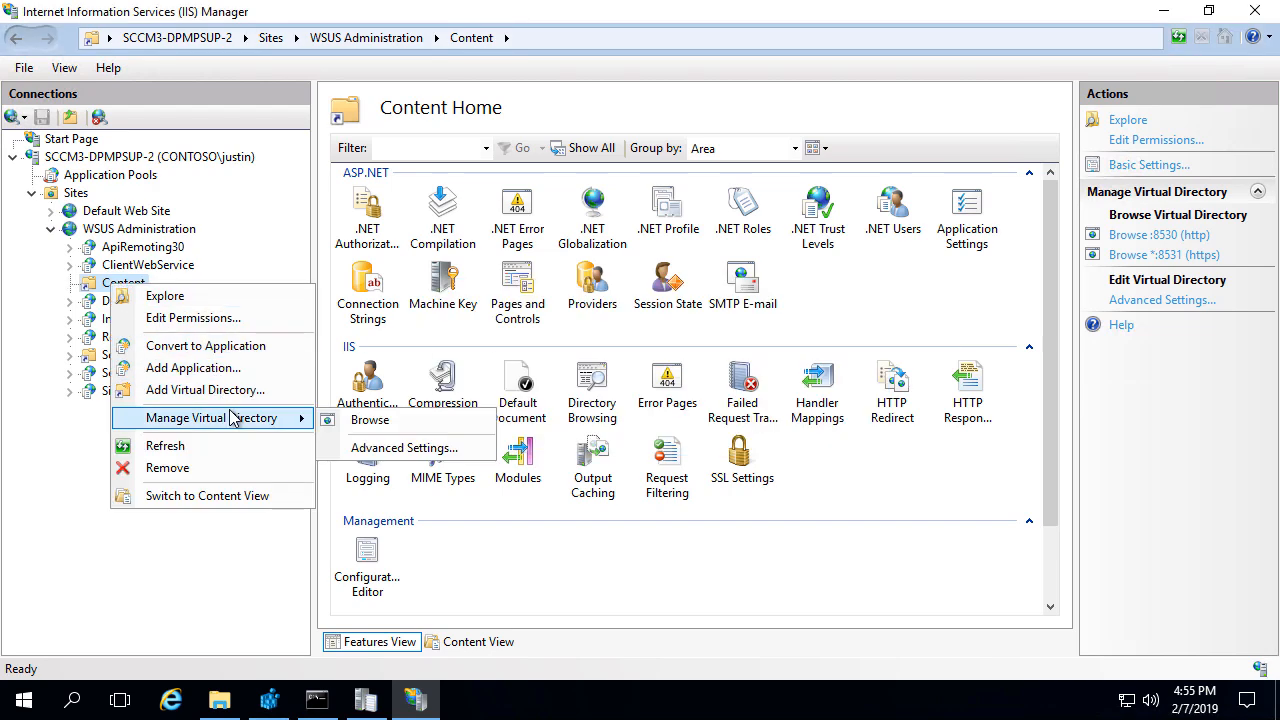
left_click(1202, 431)
left_click(1147, 166)
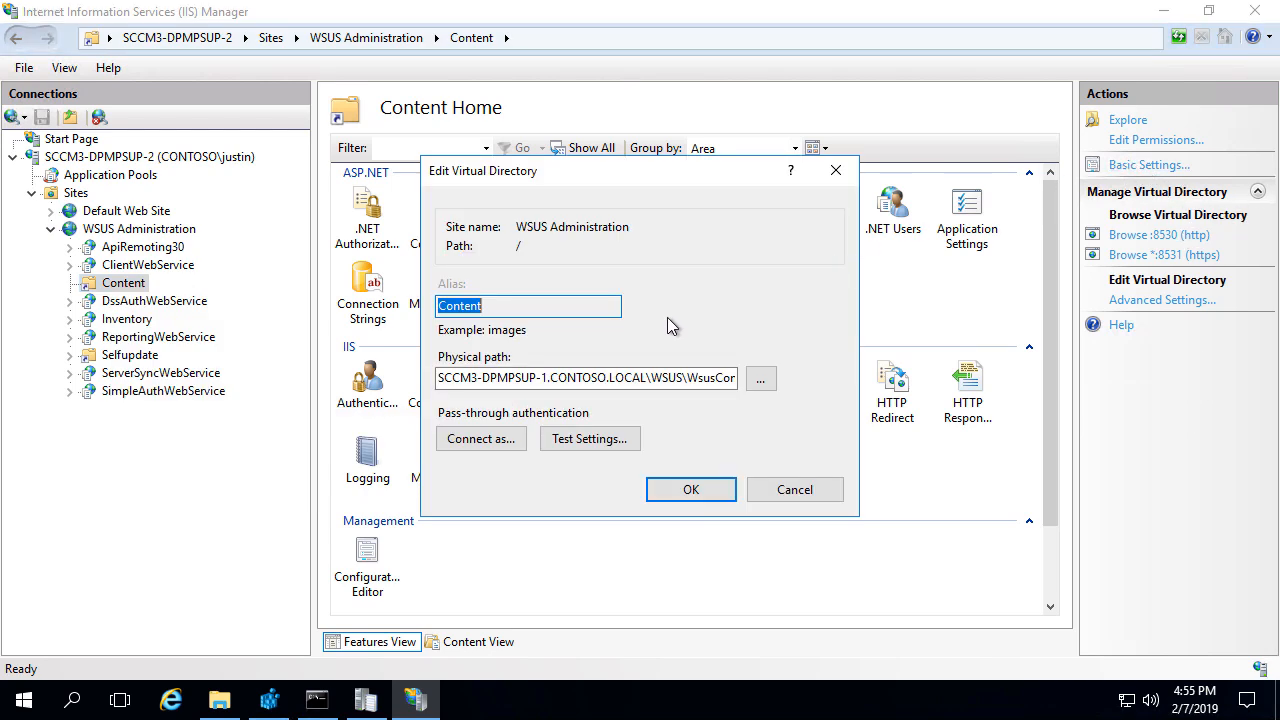
left_click_drag(524, 378, 390, 376)
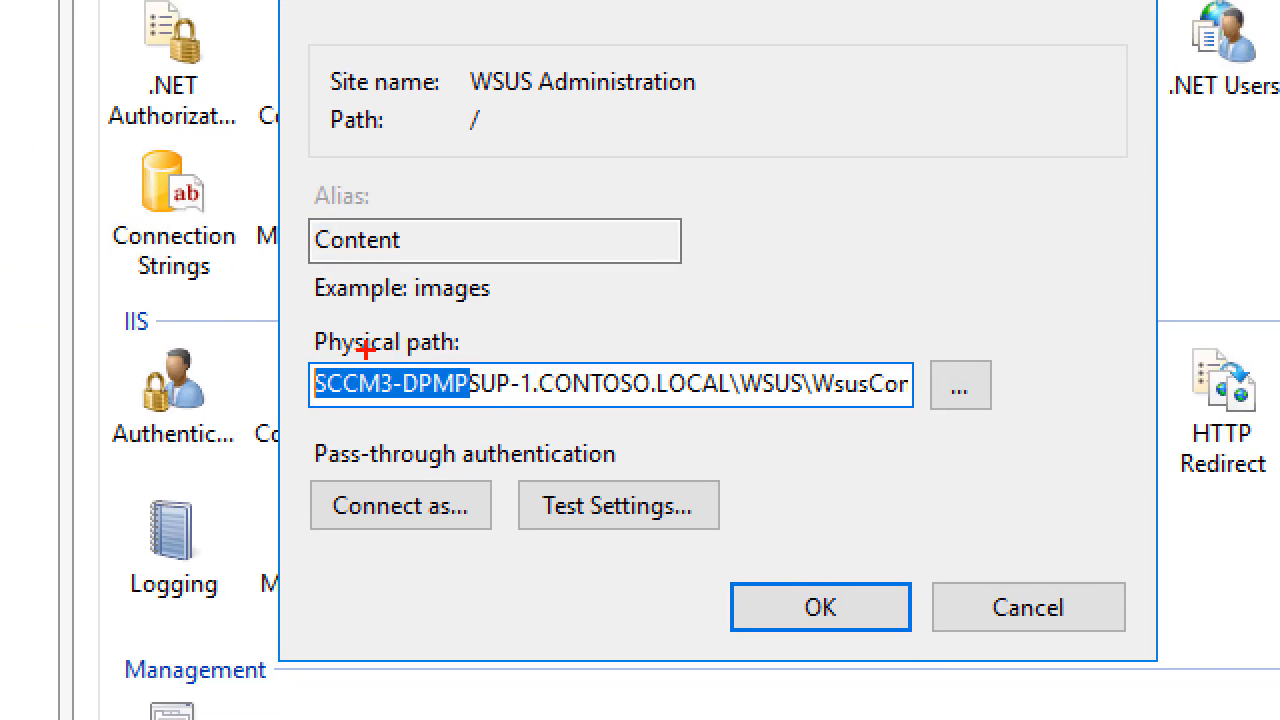
mouse_move(290, 320)
left_mouse_down()
mouse_move(986, 386)
mouse_move(1040, 430)
left_mouse_up()
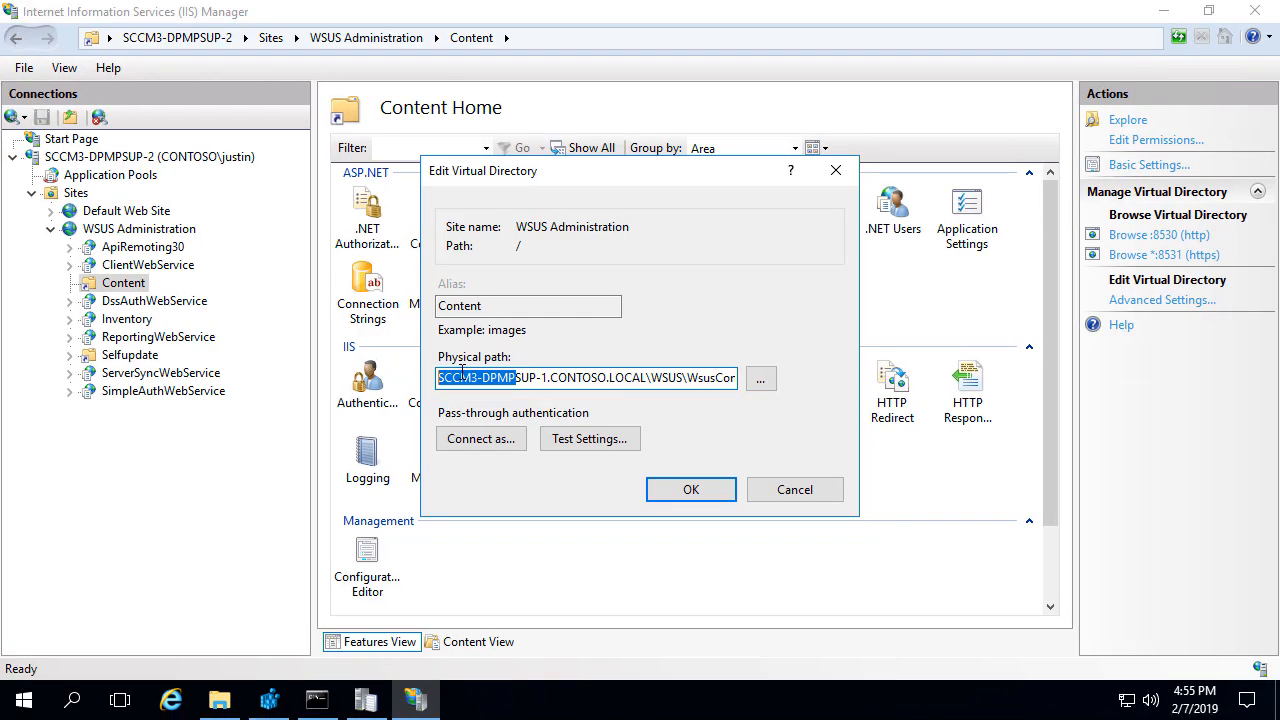
left_click(360, 384)
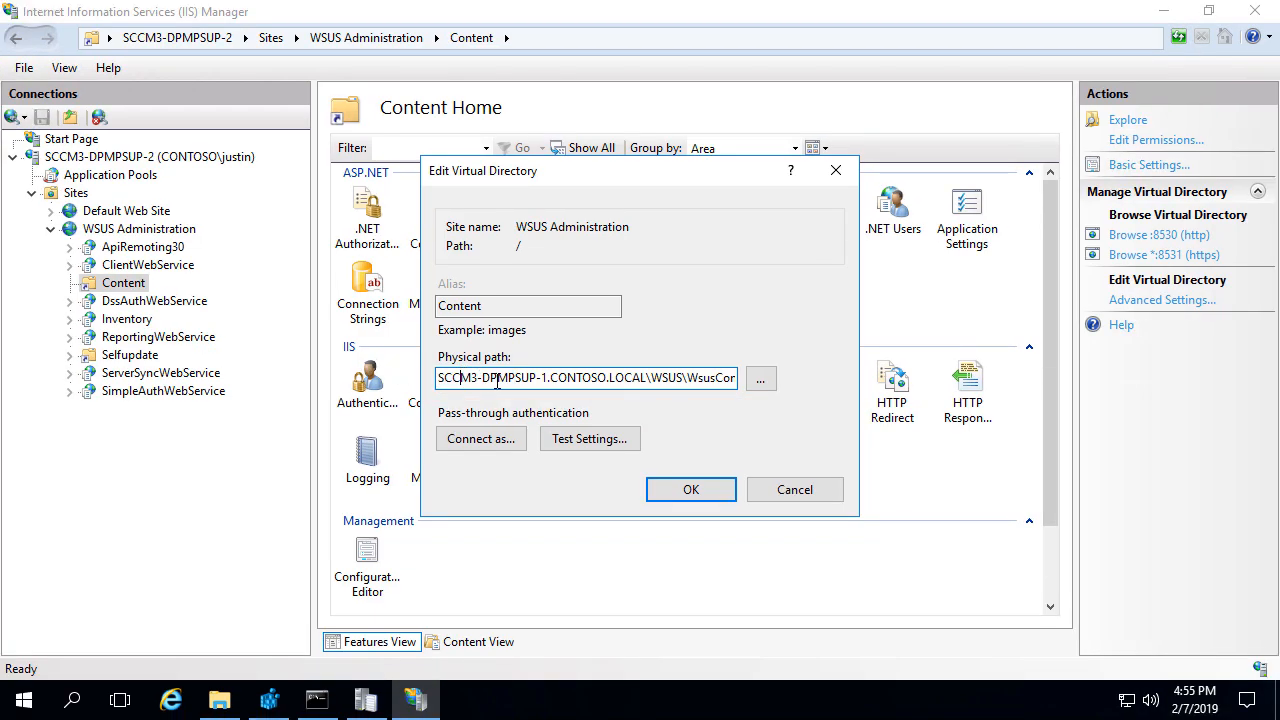
key("End")
key("Home")
type("\\\\")
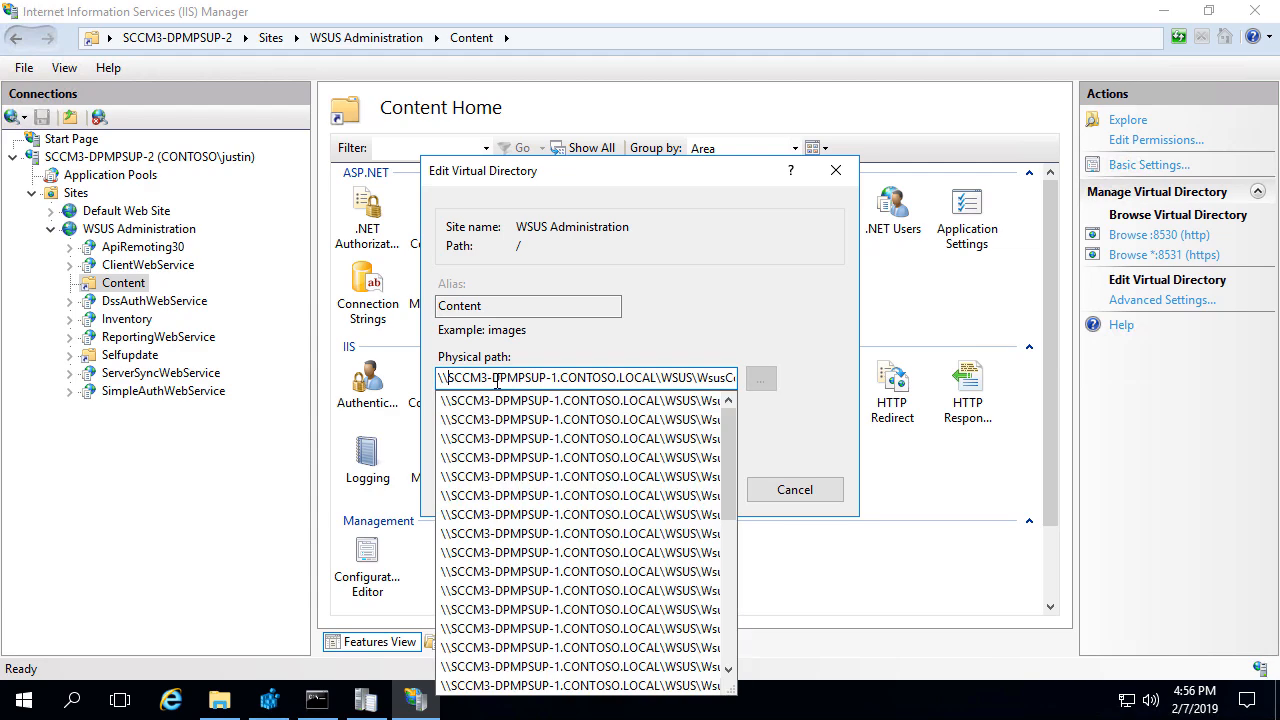
left_click(597, 340)
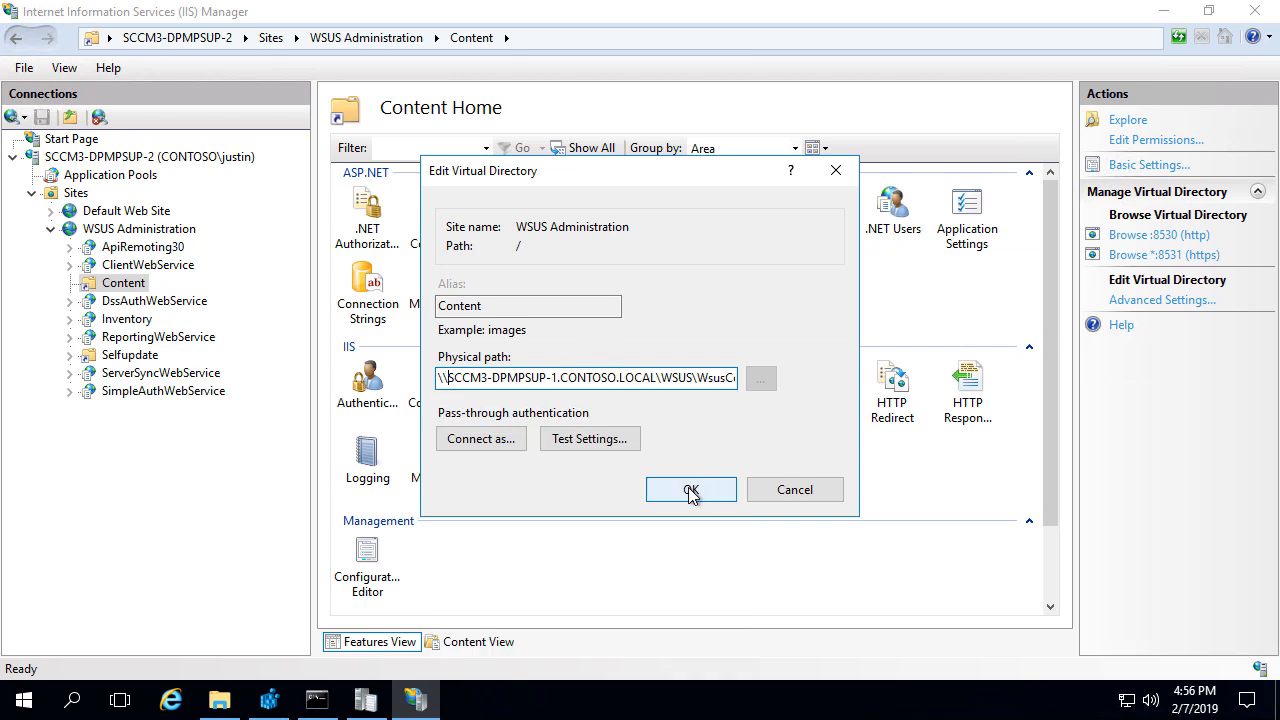
Test the virtual directory's connection settings, inspect the Authorization result's details, and save the edited virtual directory
left_click(590, 442)
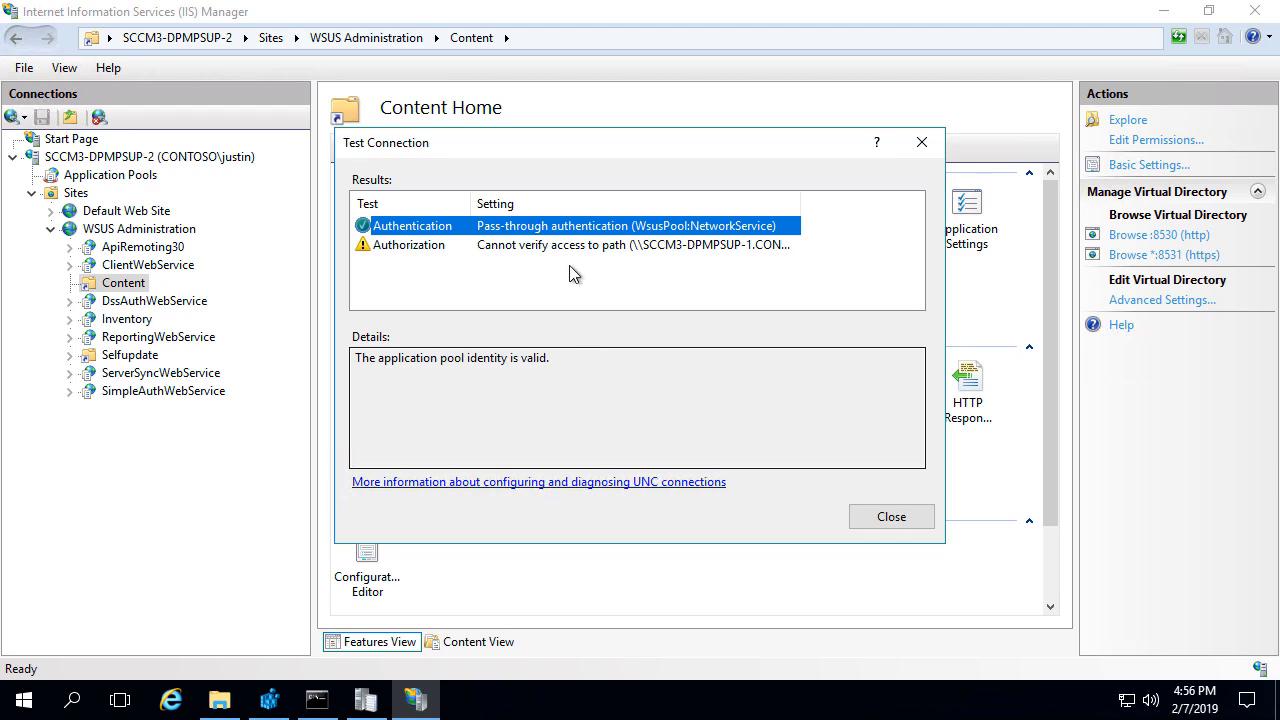
left_click_drag(802, 201, 877, 202)
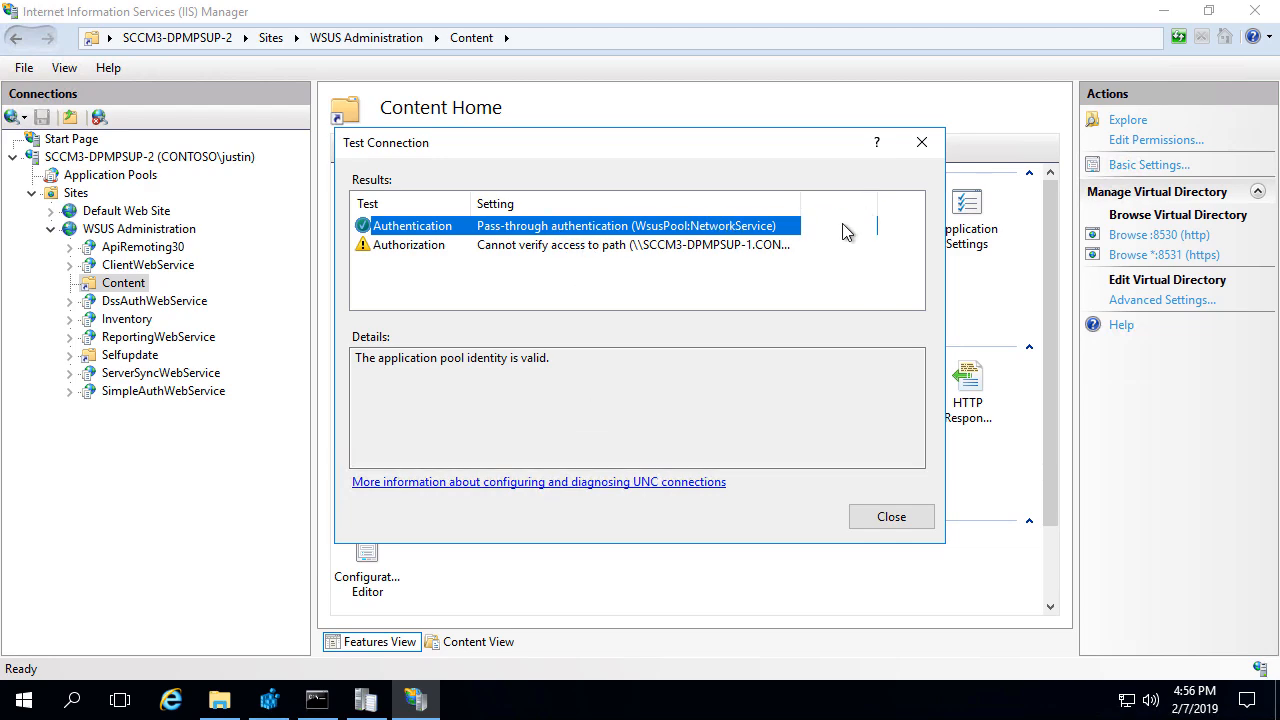
left_click(712, 250)
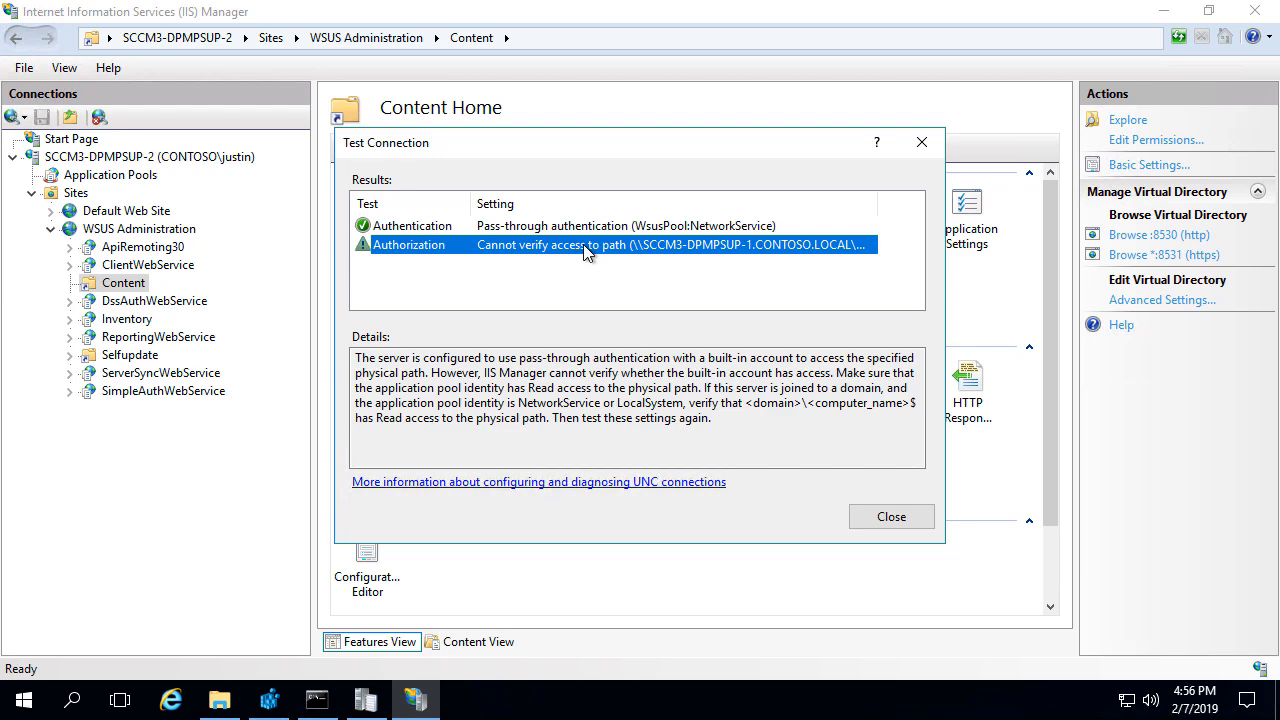
left_click(886, 520)
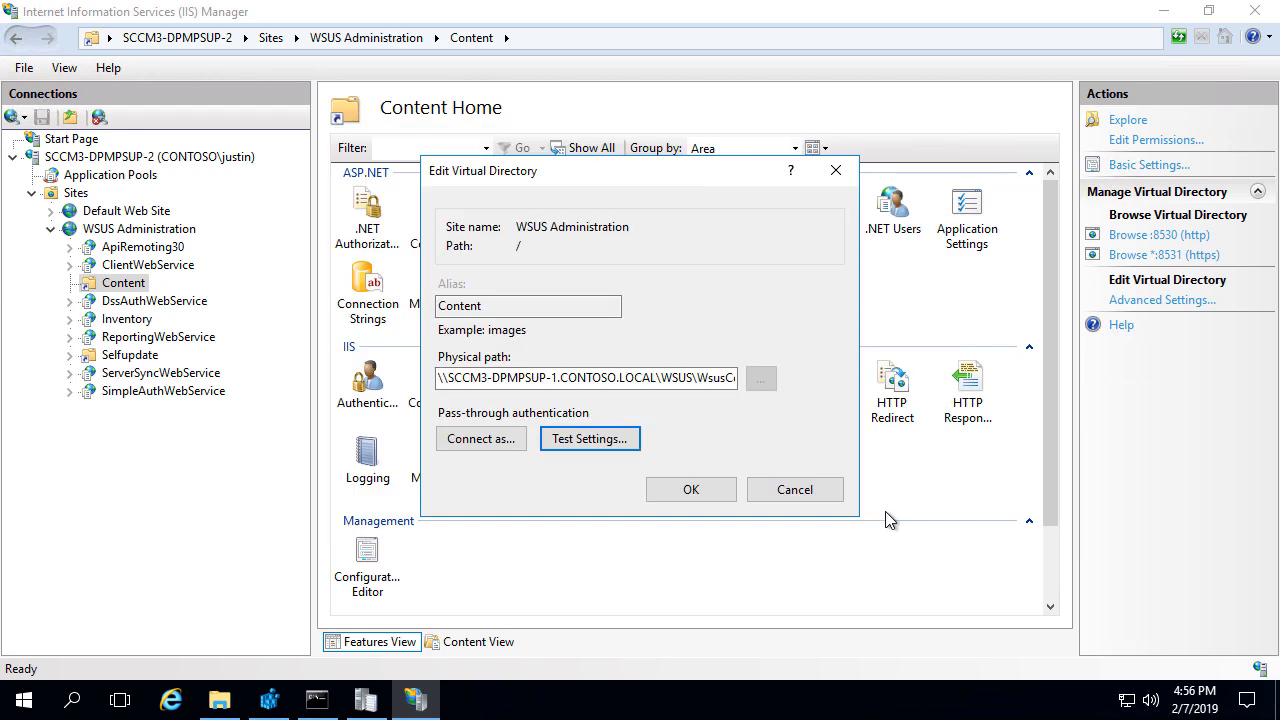
left_click(694, 492)
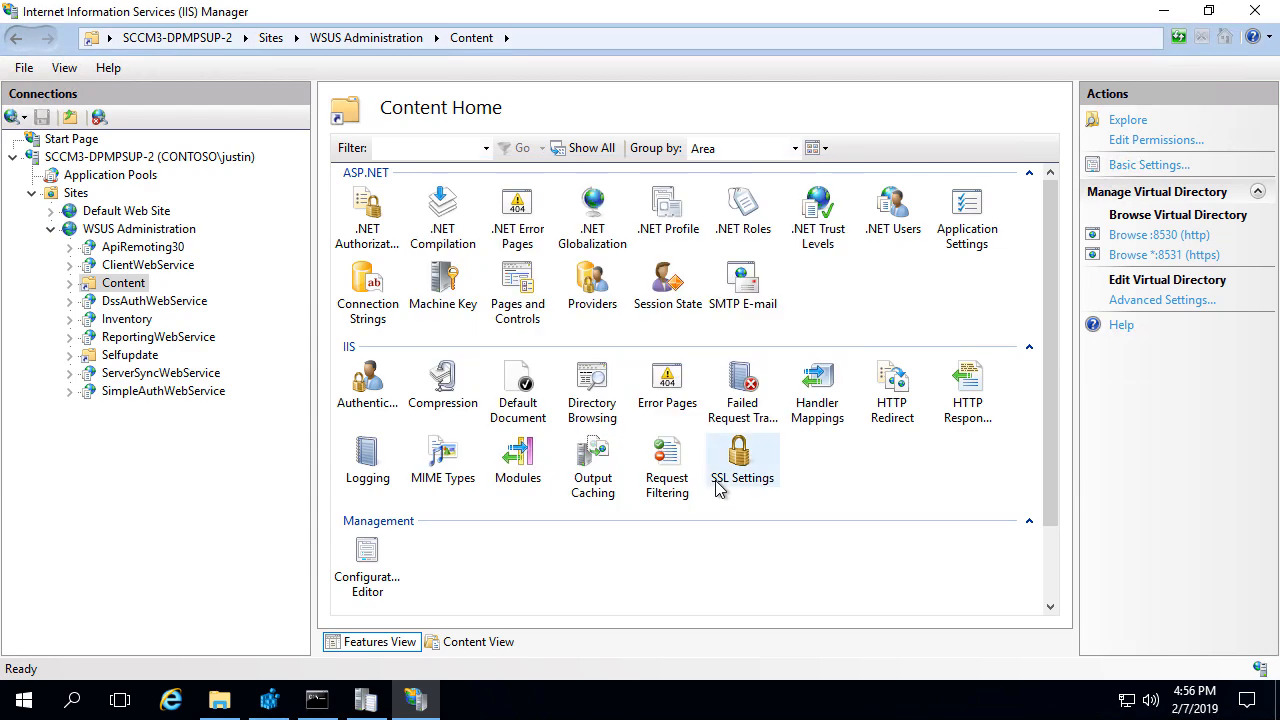
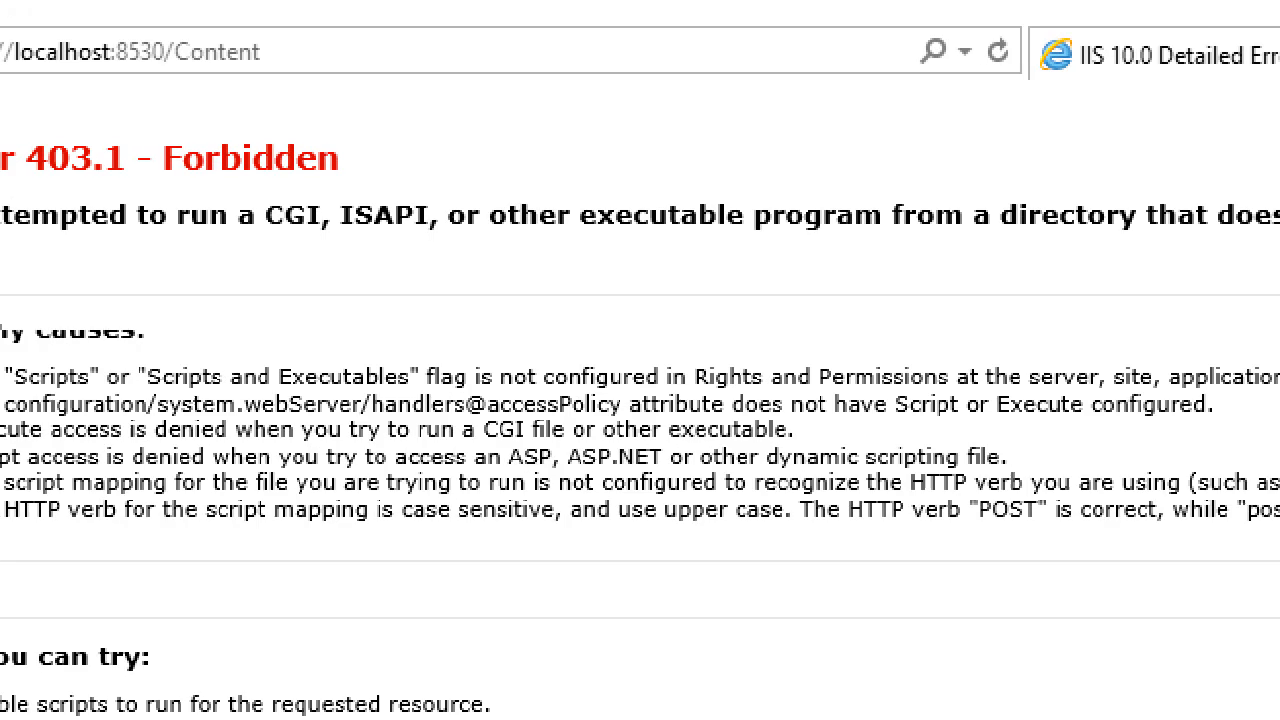
left_click(172, 56)
mouse_move(81, 31)
left_mouse_down()
mouse_move(478, 110)
mouse_move(472, 126)
left_mouse_up()
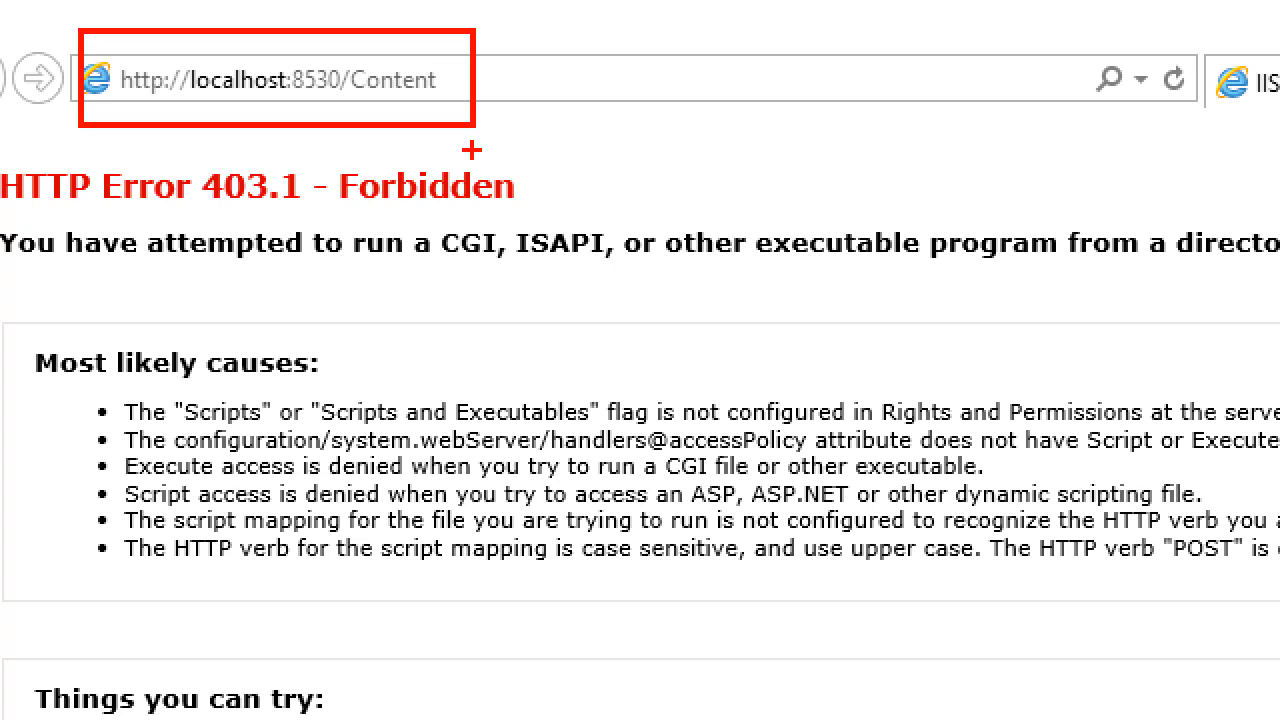
key("Escape")
Switch to File Explorer, open WsusContent in the wsus share and select the full file name of anonymousCheckFile.txt
left_click(224, 695)
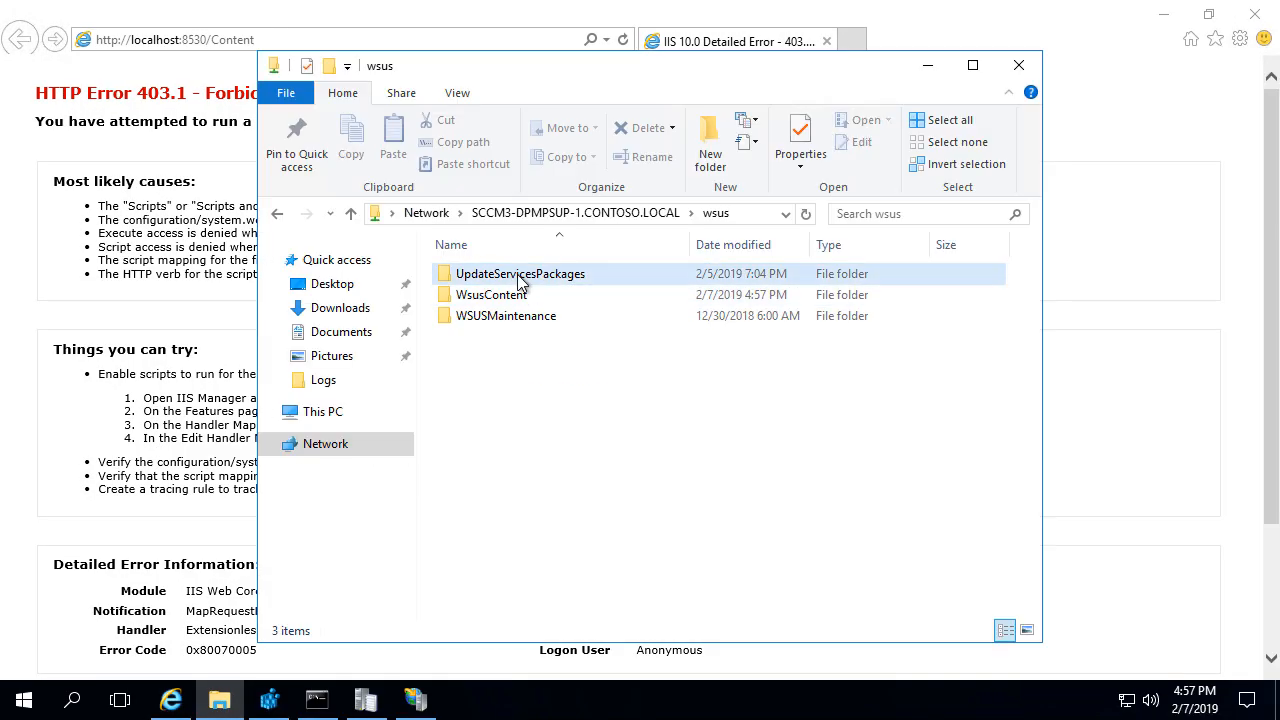
double_click(514, 294)
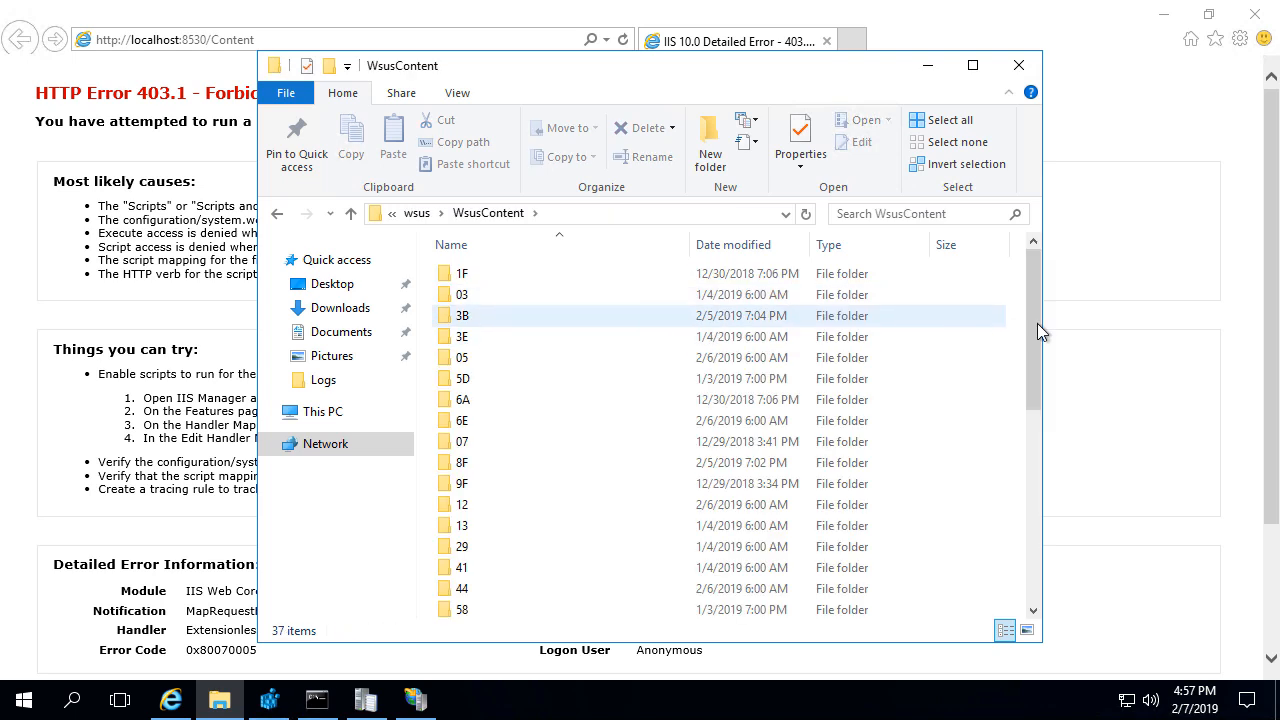
left_click_drag(1037, 323, 990, 541)
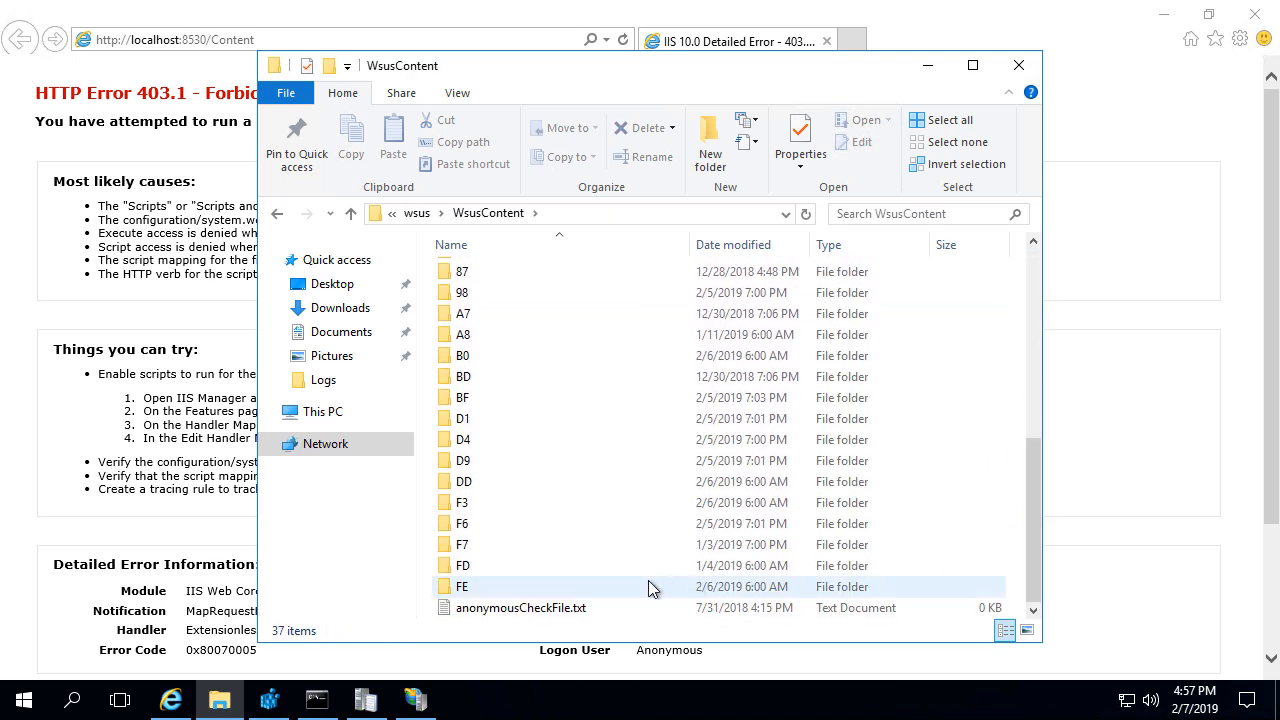
left_click(580, 610)
left_click(590, 610)
left_click_drag(592, 610, 428, 609)
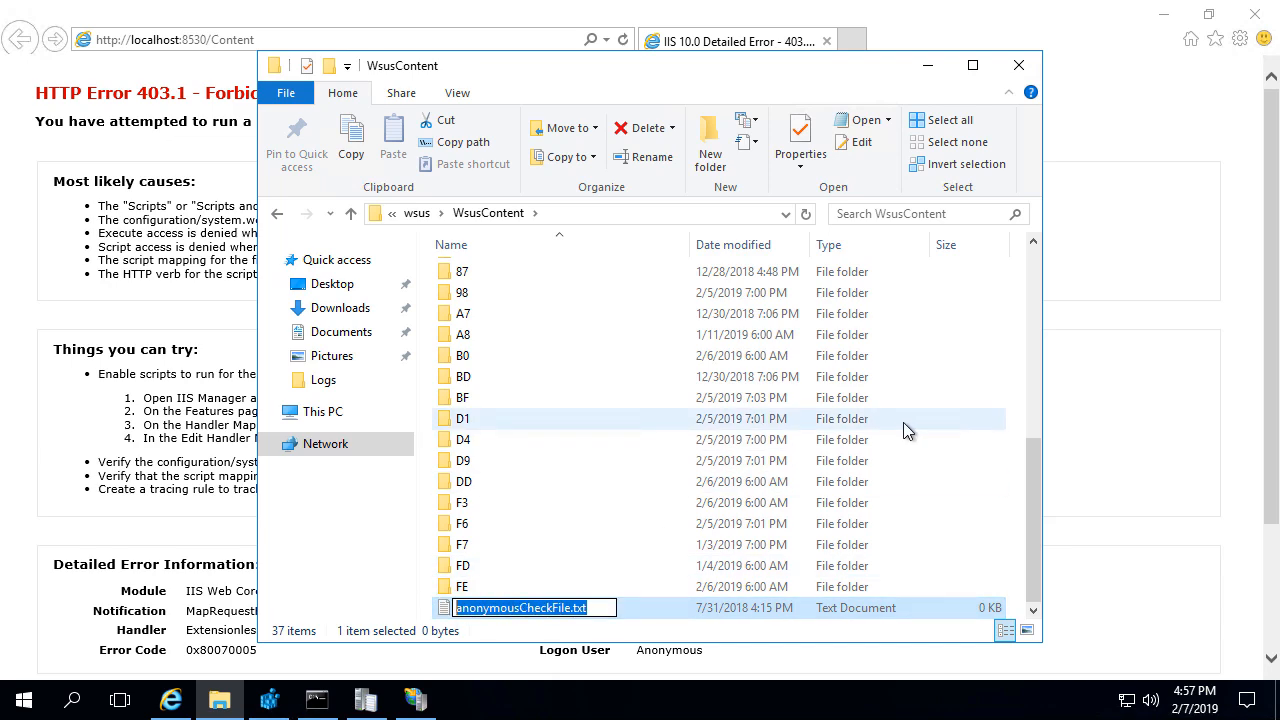
left_click(928, 68)
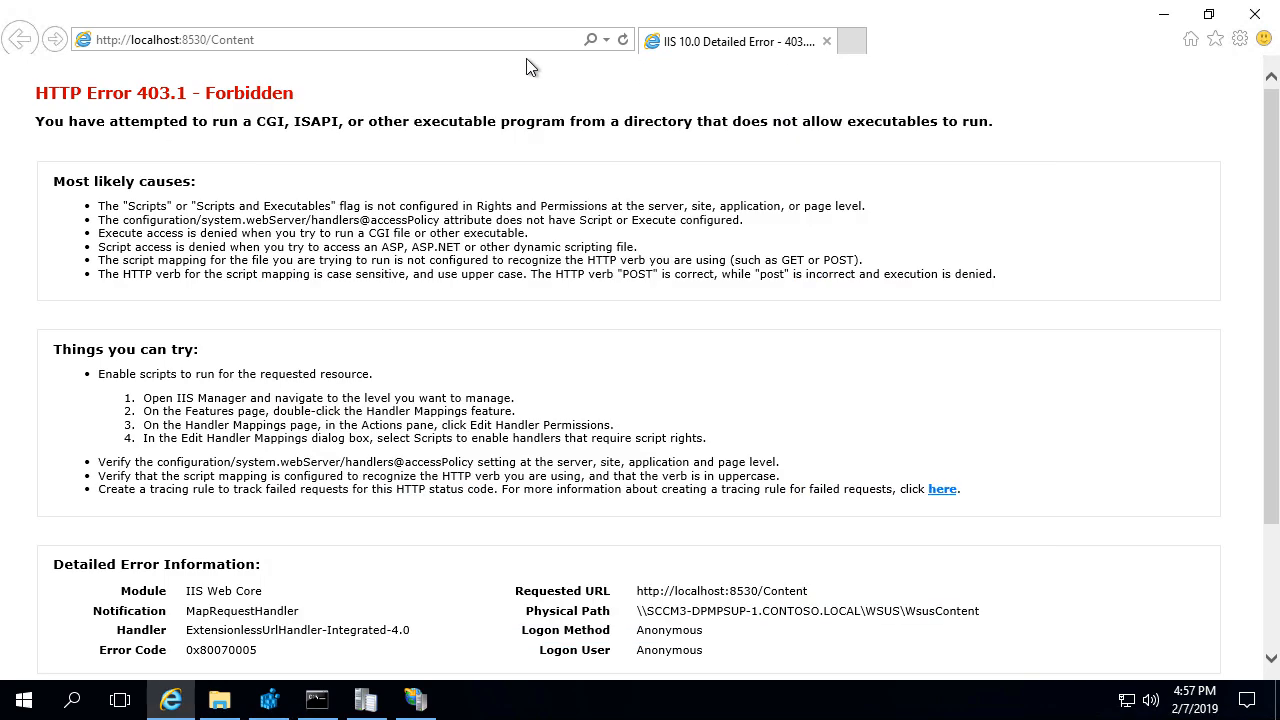
left_click(405, 40)
left_click(410, 40)
type("/anonymousCheckFile.txt")
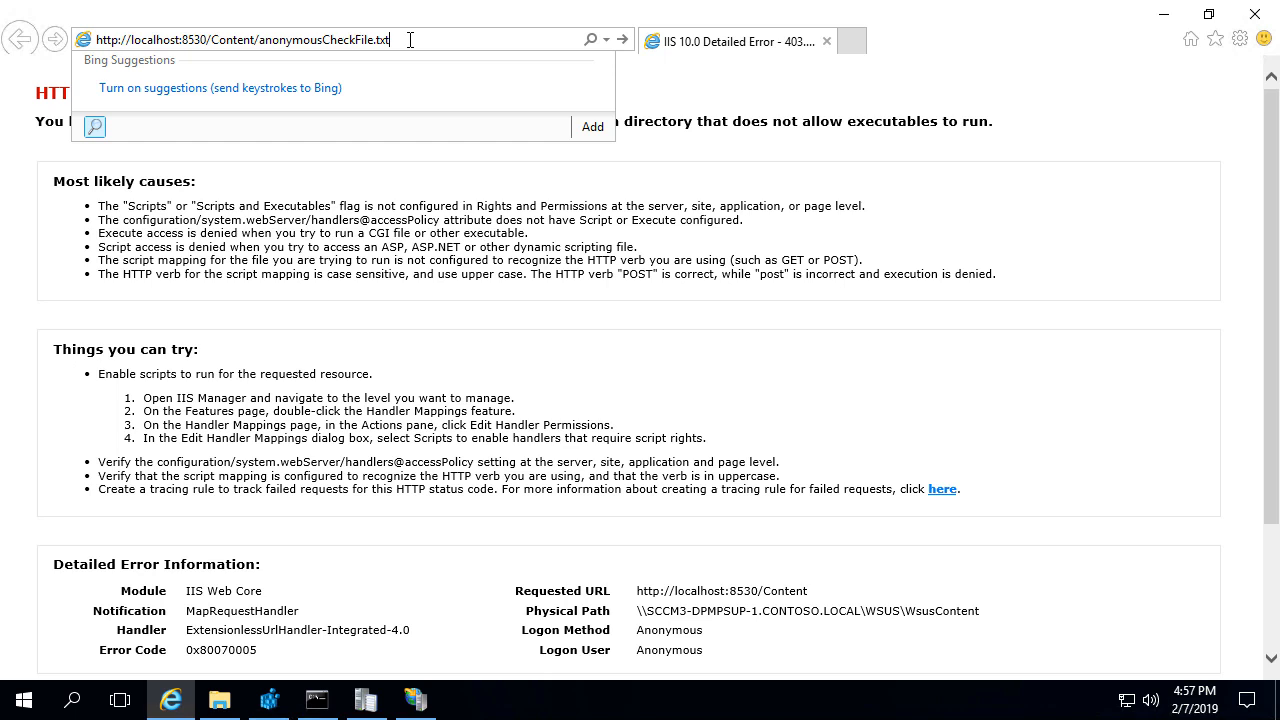
key("Return")
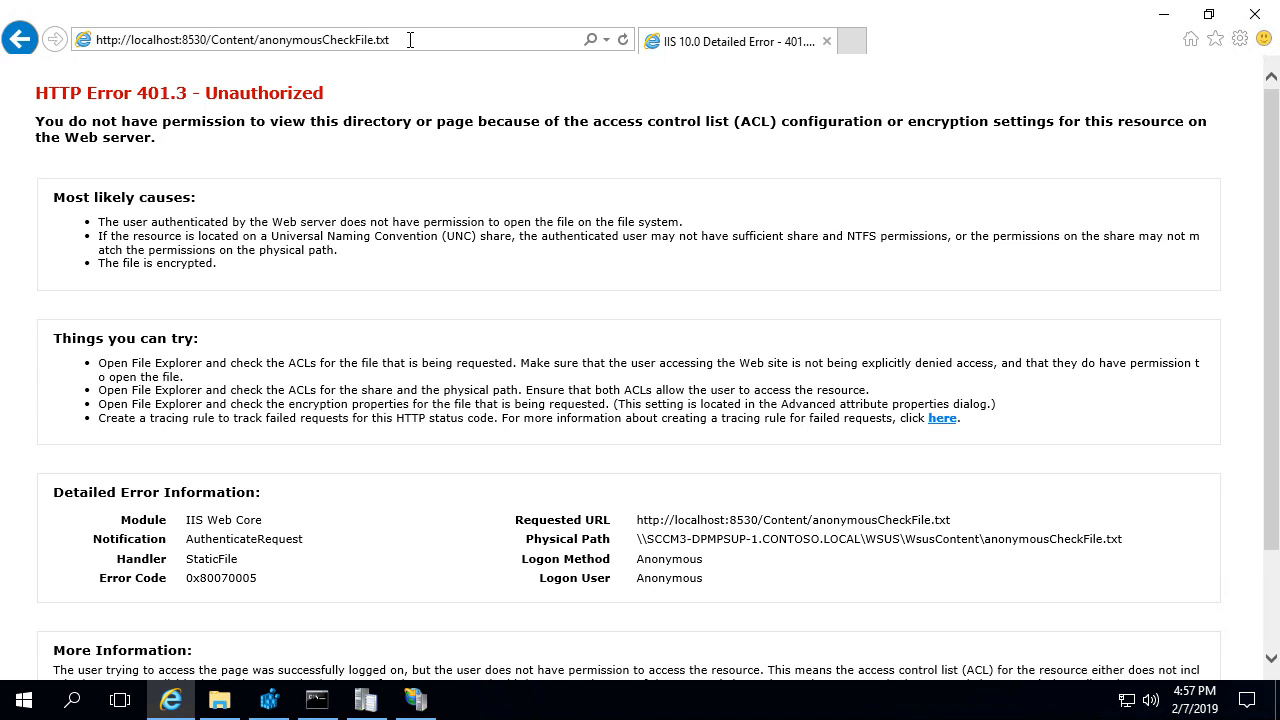
Switch to File Explorer and look inside the WsusContent subfolders 3E, 6E and 44, returning to WsusContent each time
left_click(219, 699)
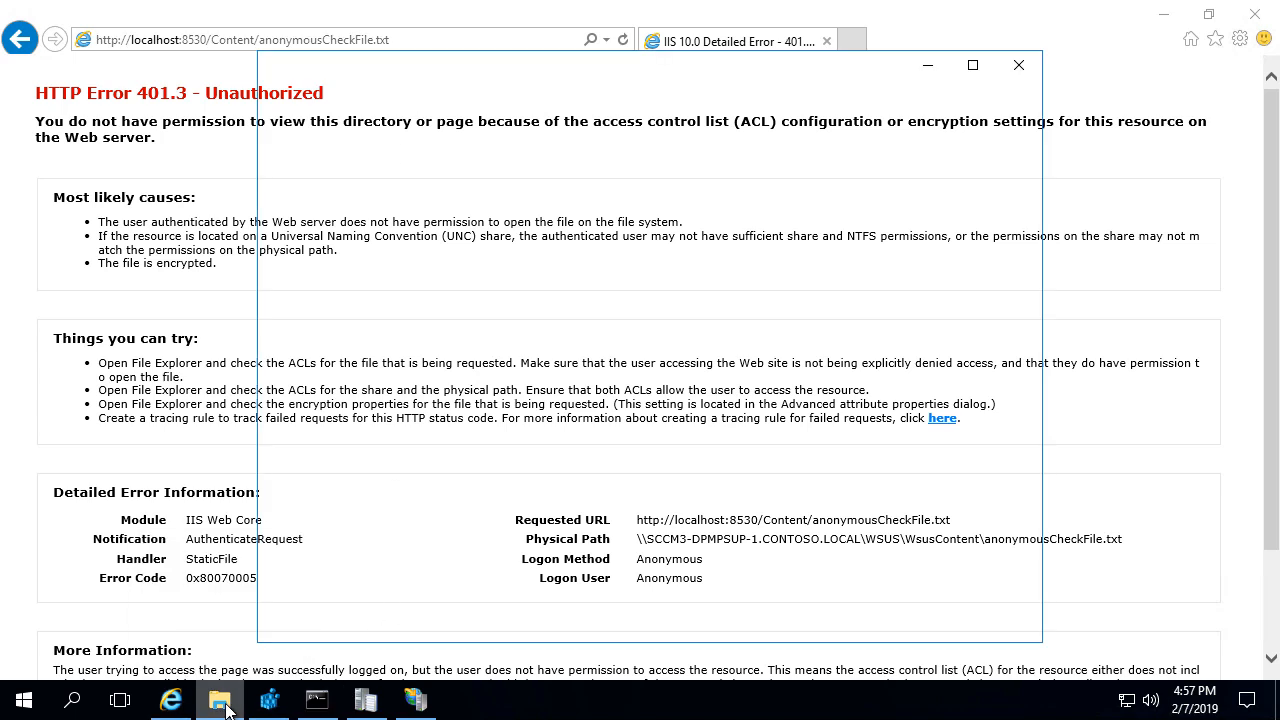
scroll(497, 339, "up", 7)
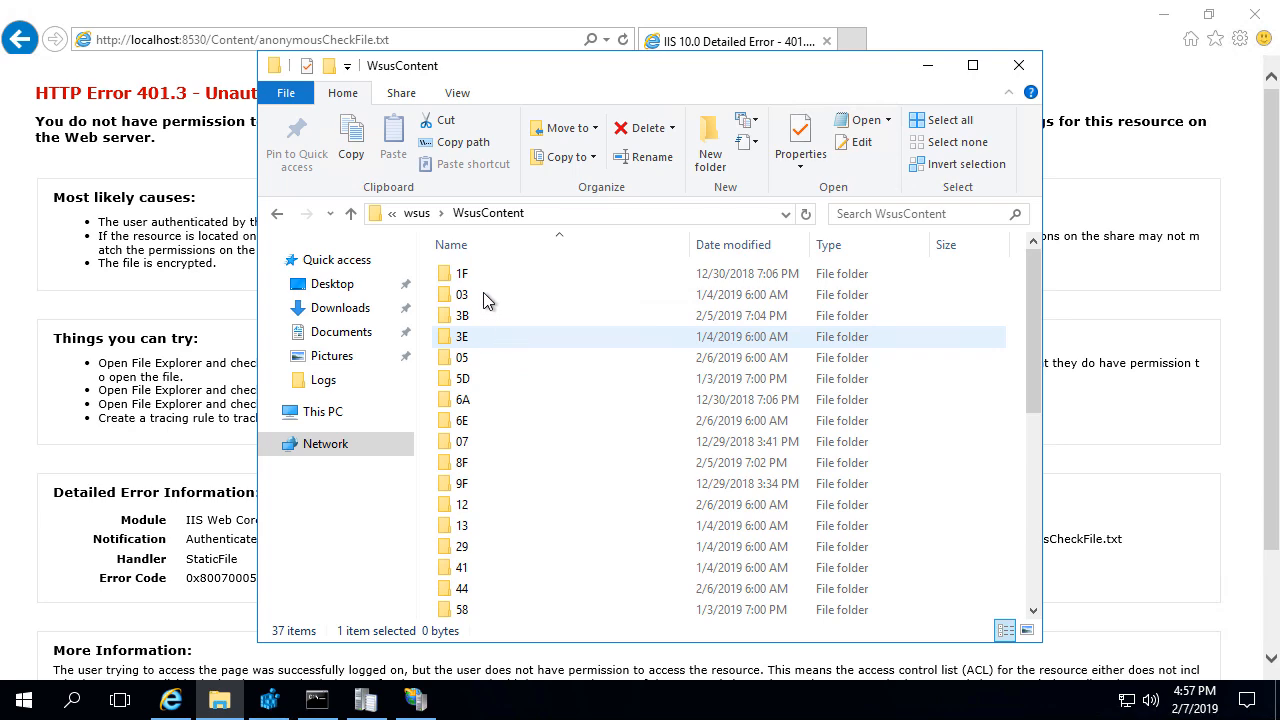
double_click(504, 338)
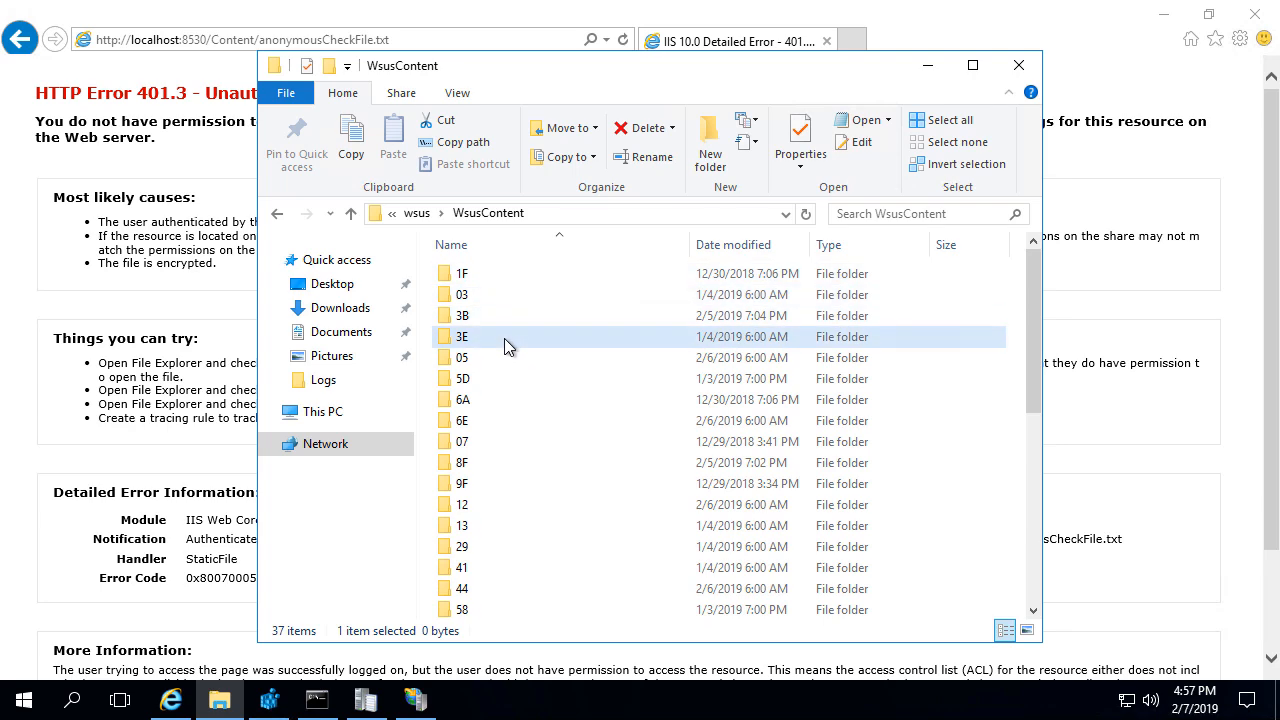
left_click(488, 213)
double_click(481, 432)
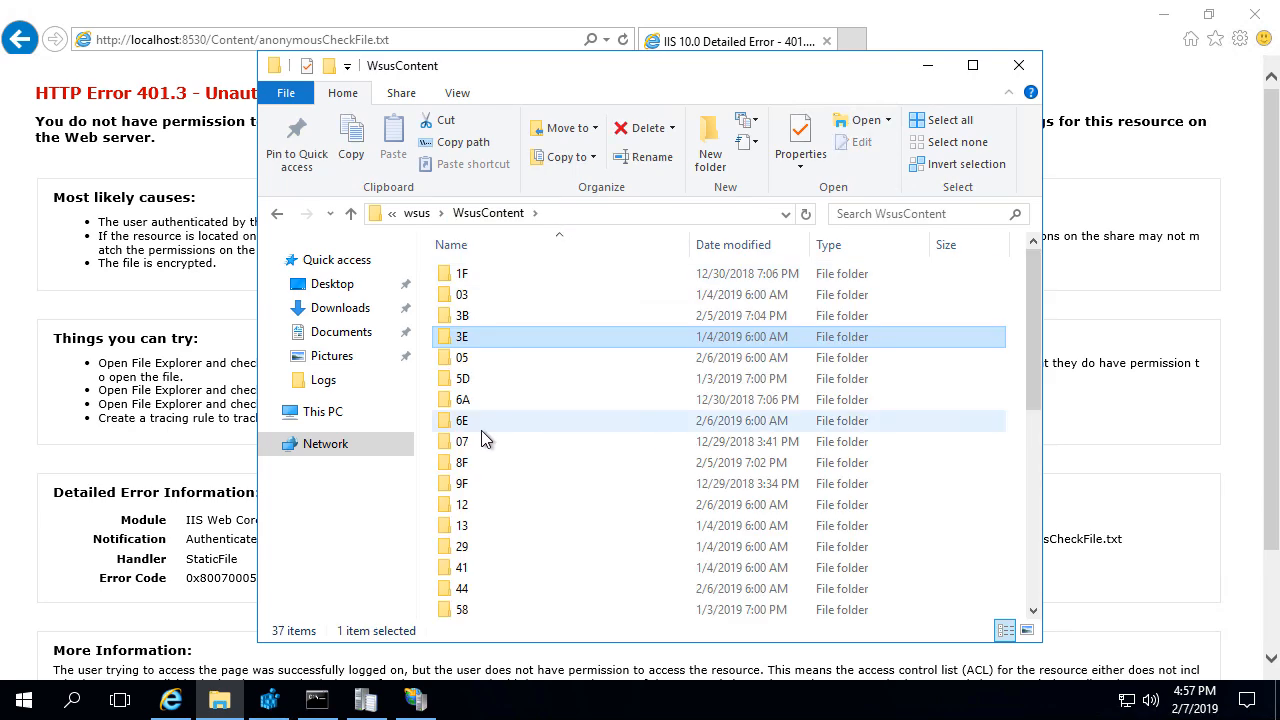
left_click(505, 212)
scroll(507, 394, "down", 2)
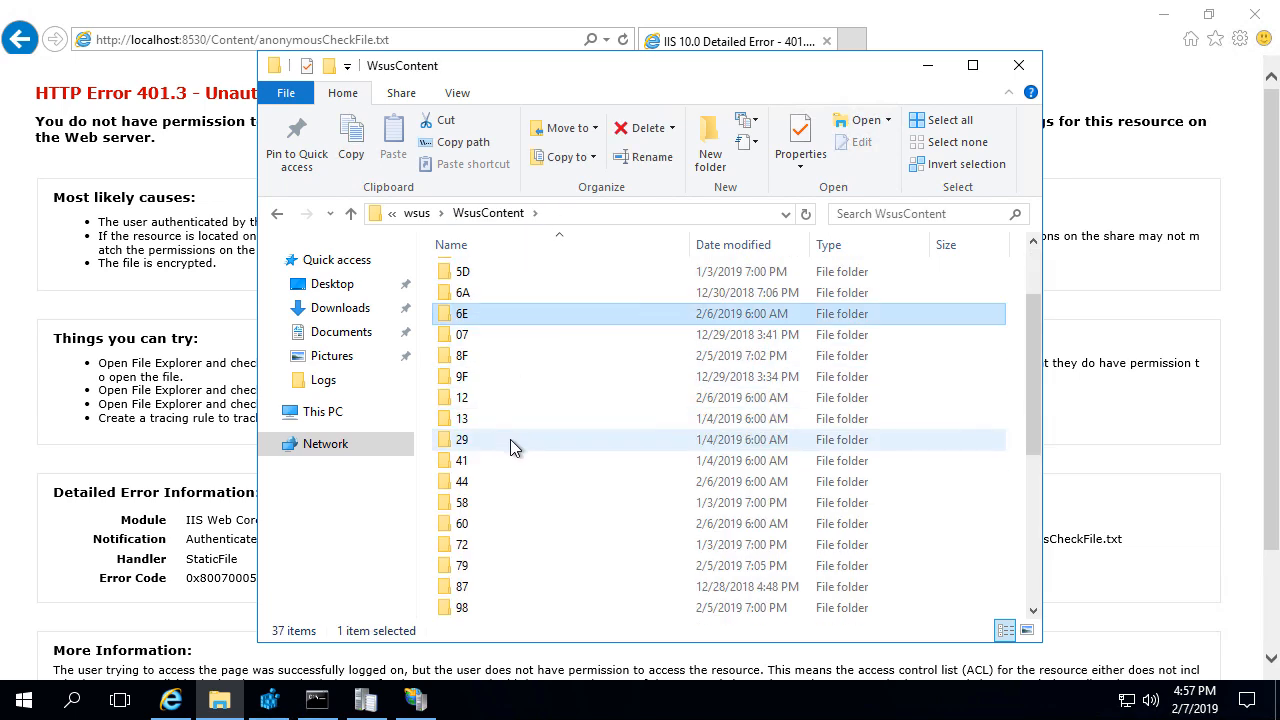
double_click(477, 482)
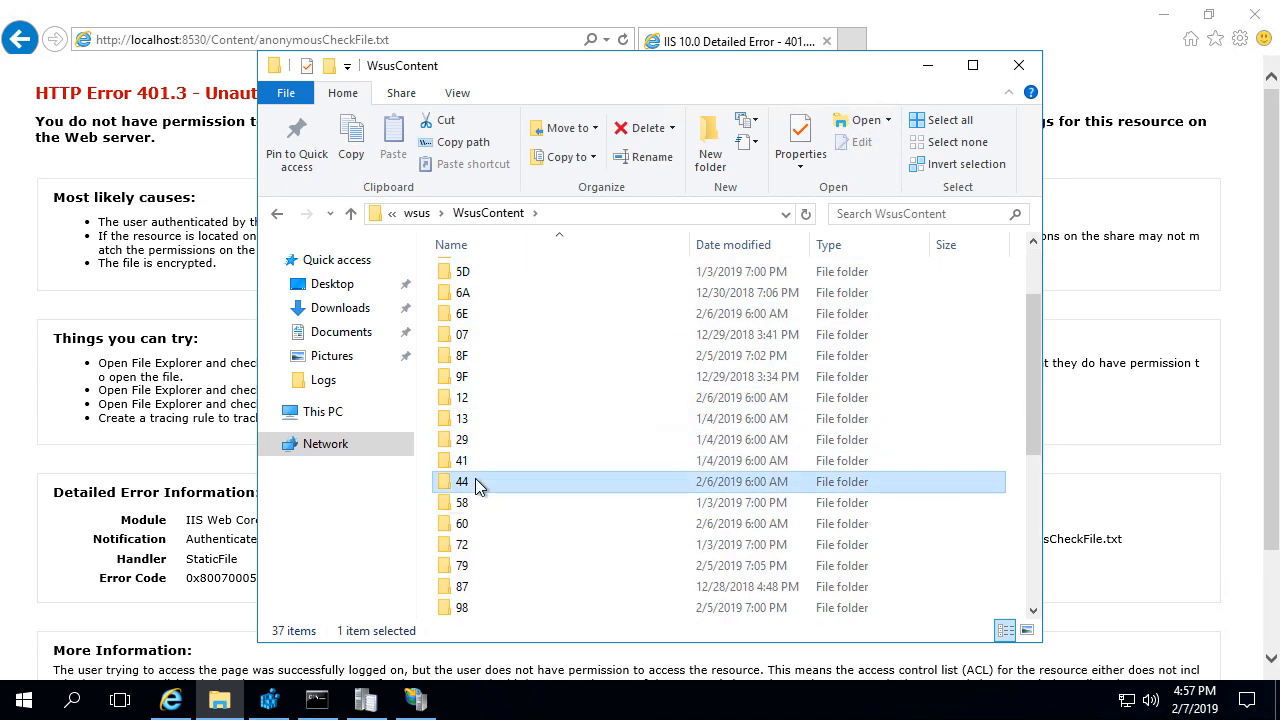
left_click(497, 212)
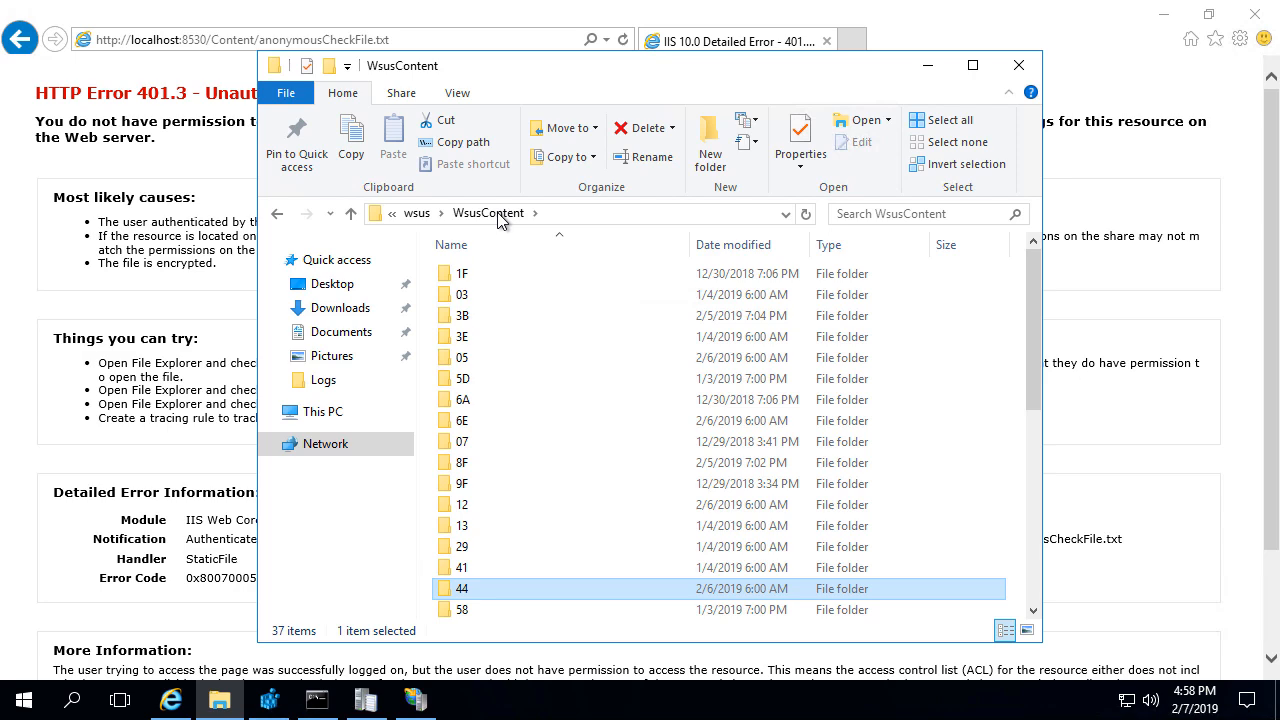
Return to the browser's error page and examine the physical path in the detailed error information
left_click(243, 516)
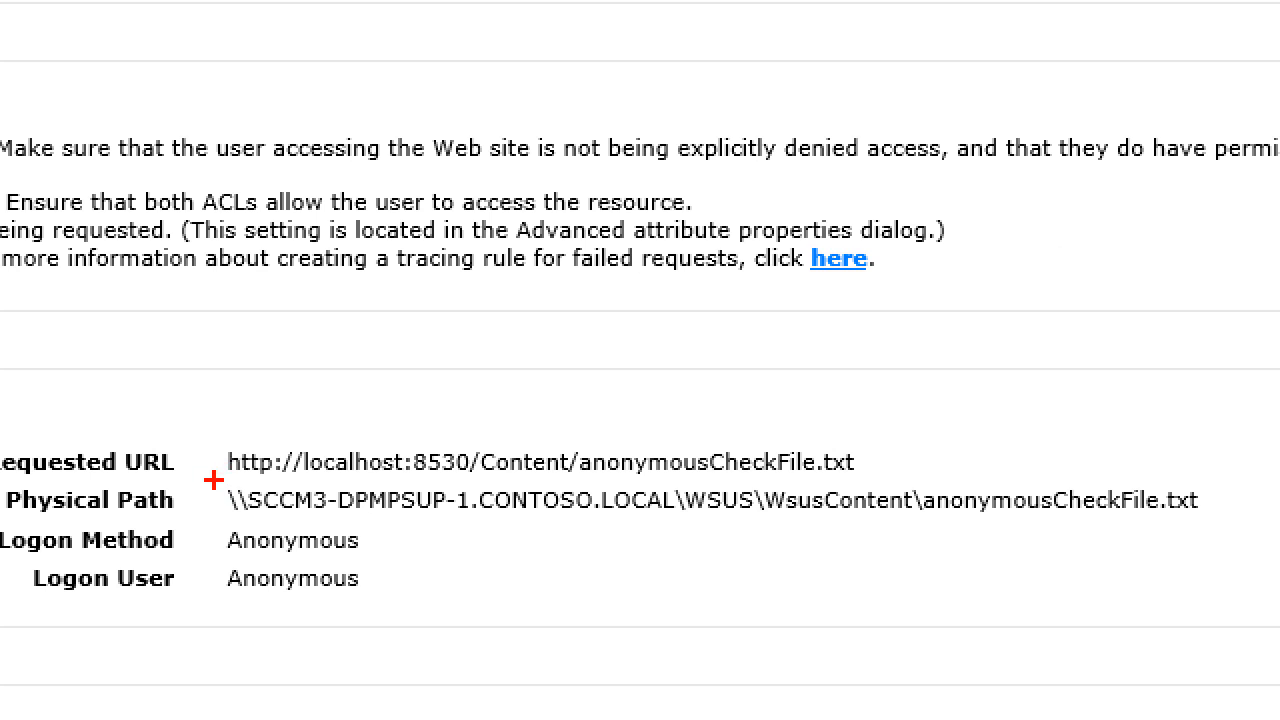
mouse_move(209, 476)
left_mouse_down()
mouse_move(509, 566)
mouse_move(843, 520)
mouse_move(791, 520)
mouse_move(766, 523)
mouse_move(928, 540)
left_mouse_up()
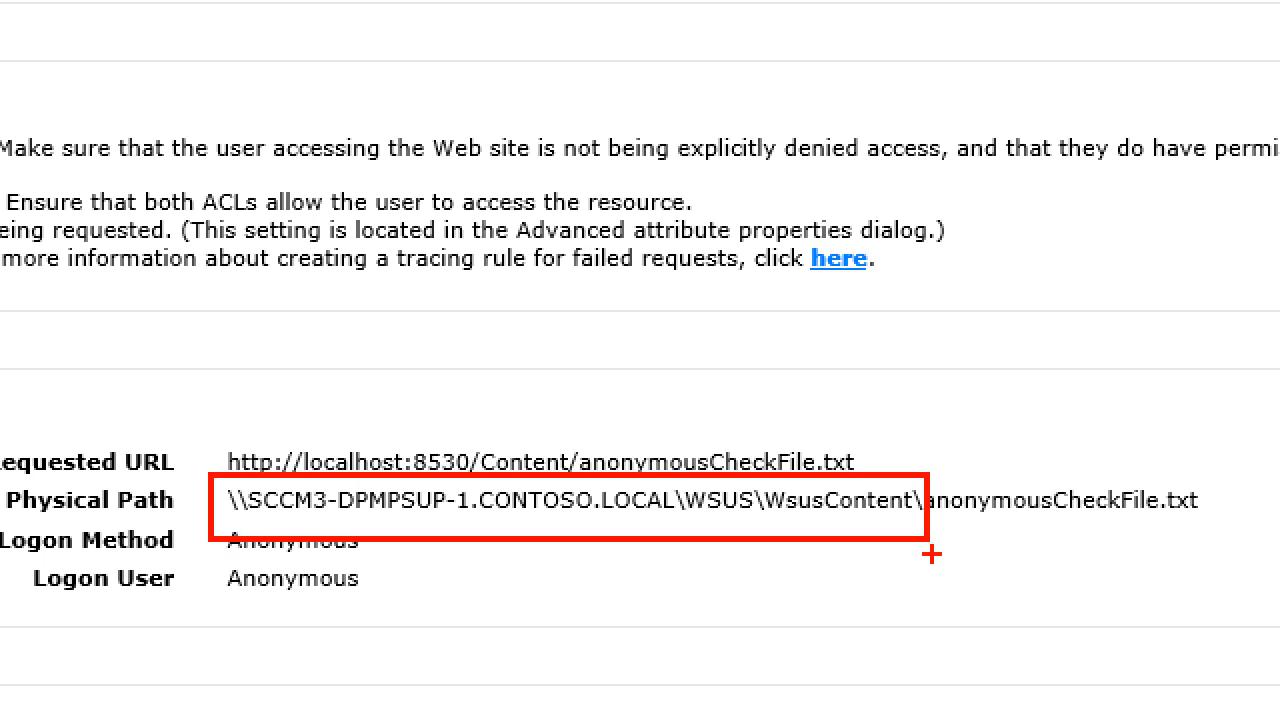
key("Escape")
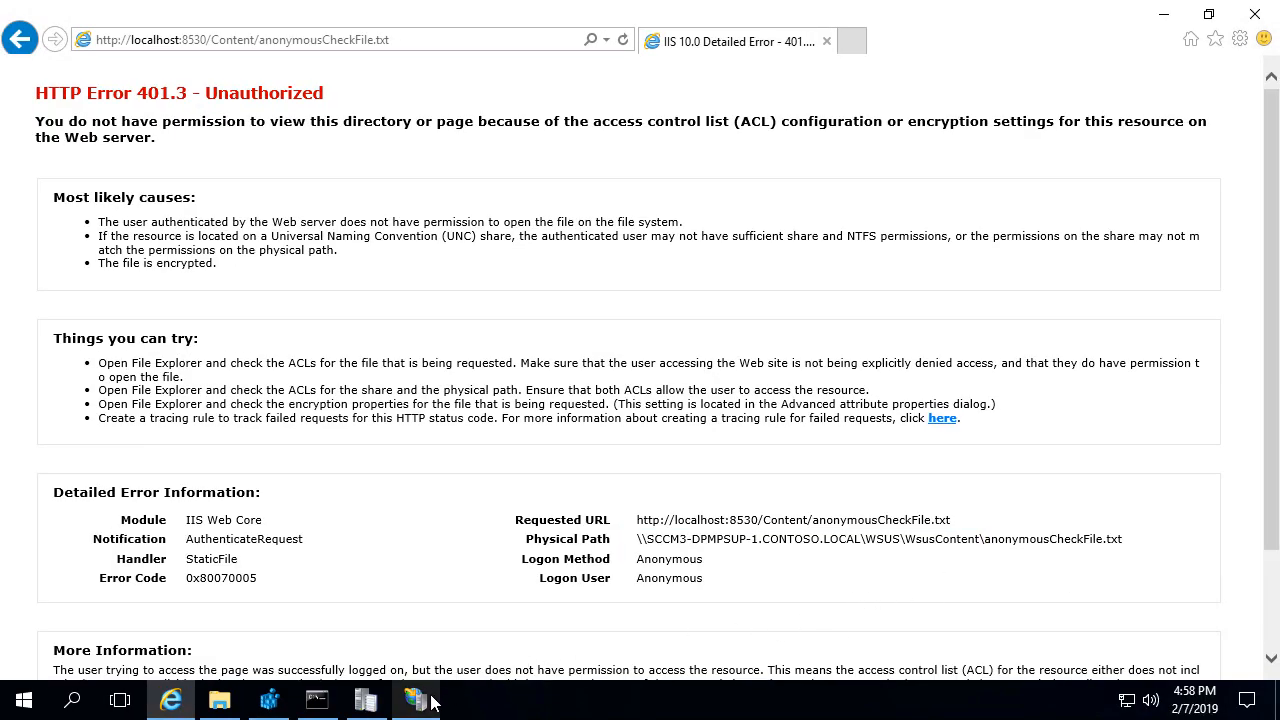
Switch to IIS Manager and open the Authentication settings of the Content virtual directory
left_click(430, 702)
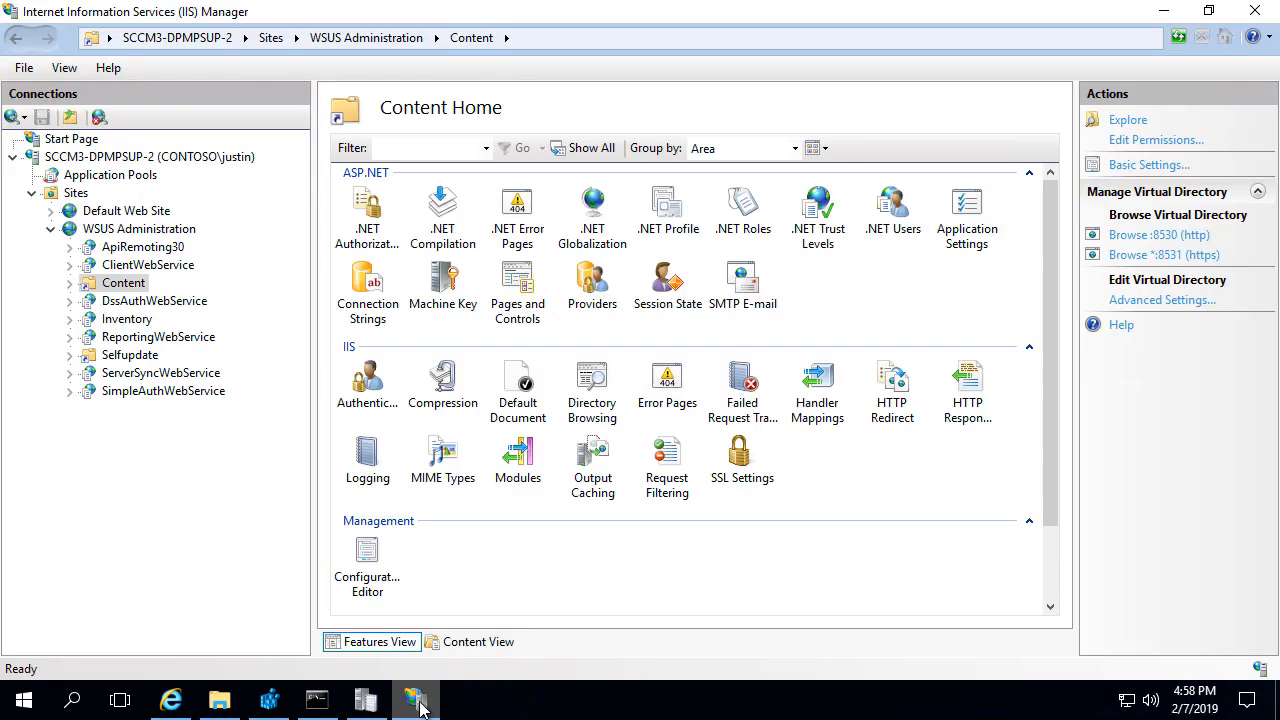
right_click(128, 286)
mouse_move(203, 413)
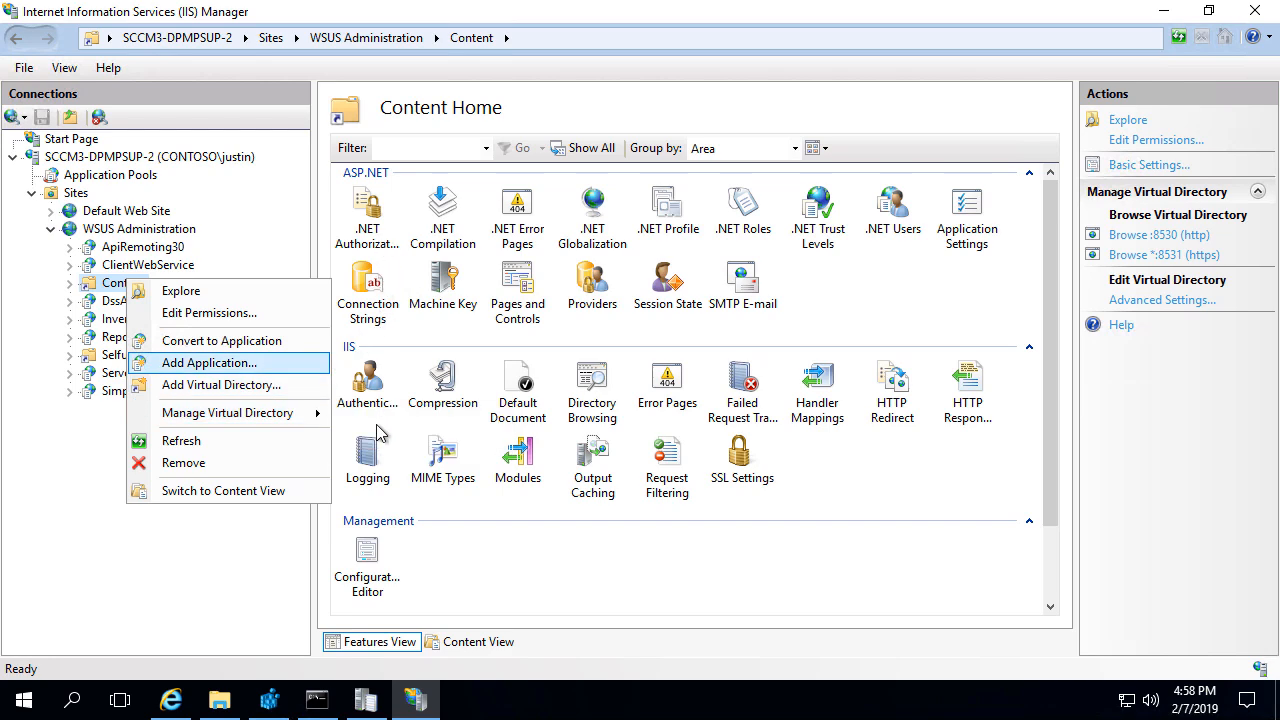
left_click(372, 402)
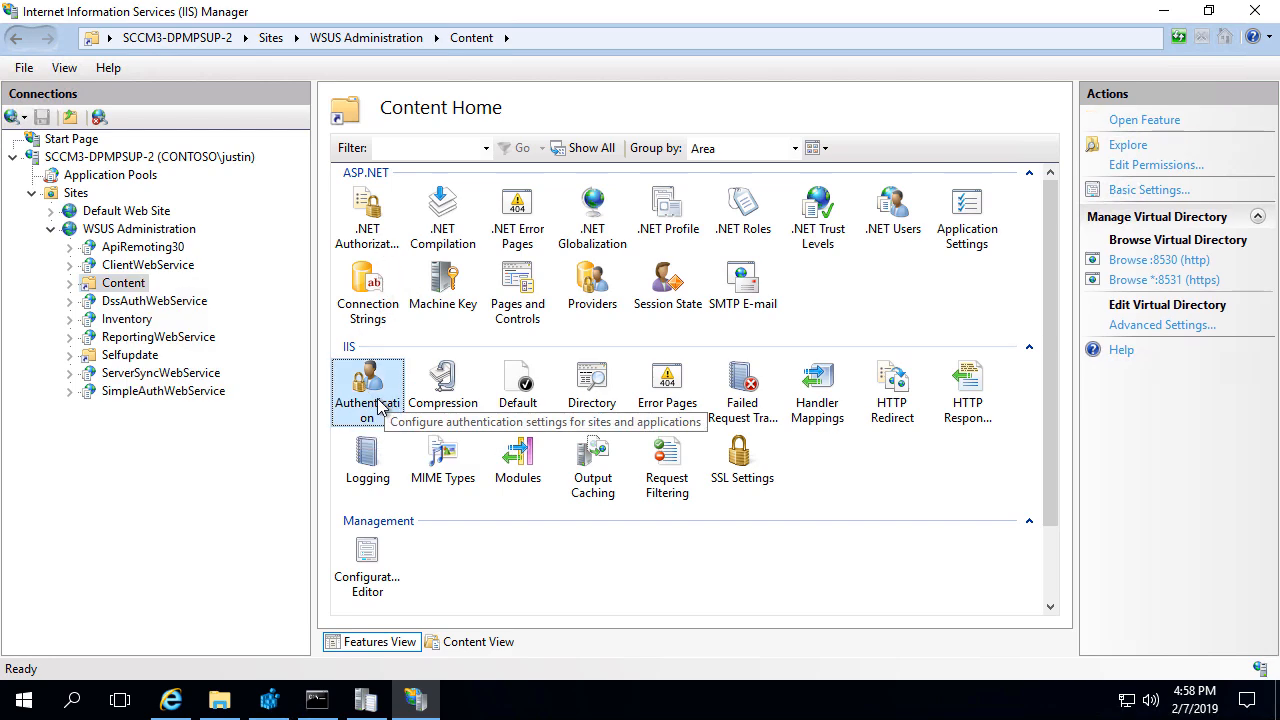
double_click(383, 390)
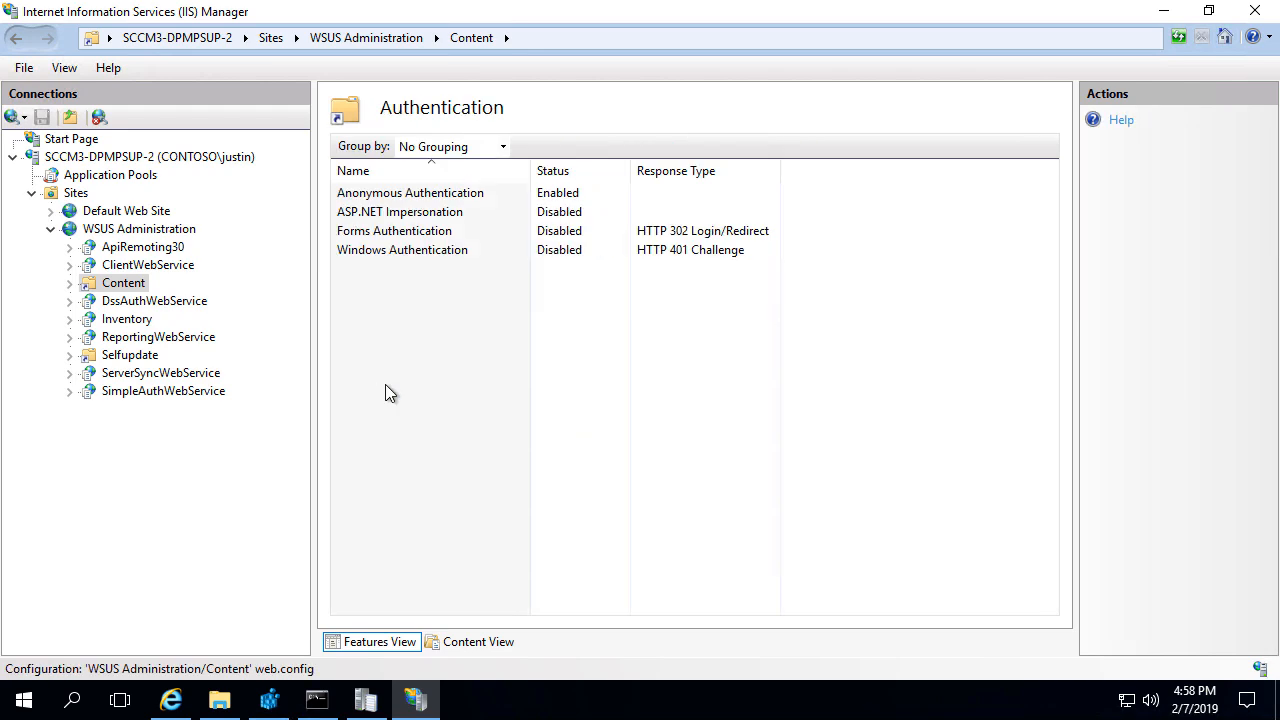
Set the Content virtual directory's Anonymous Authentication to use the Application pool identity
left_click(437, 196)
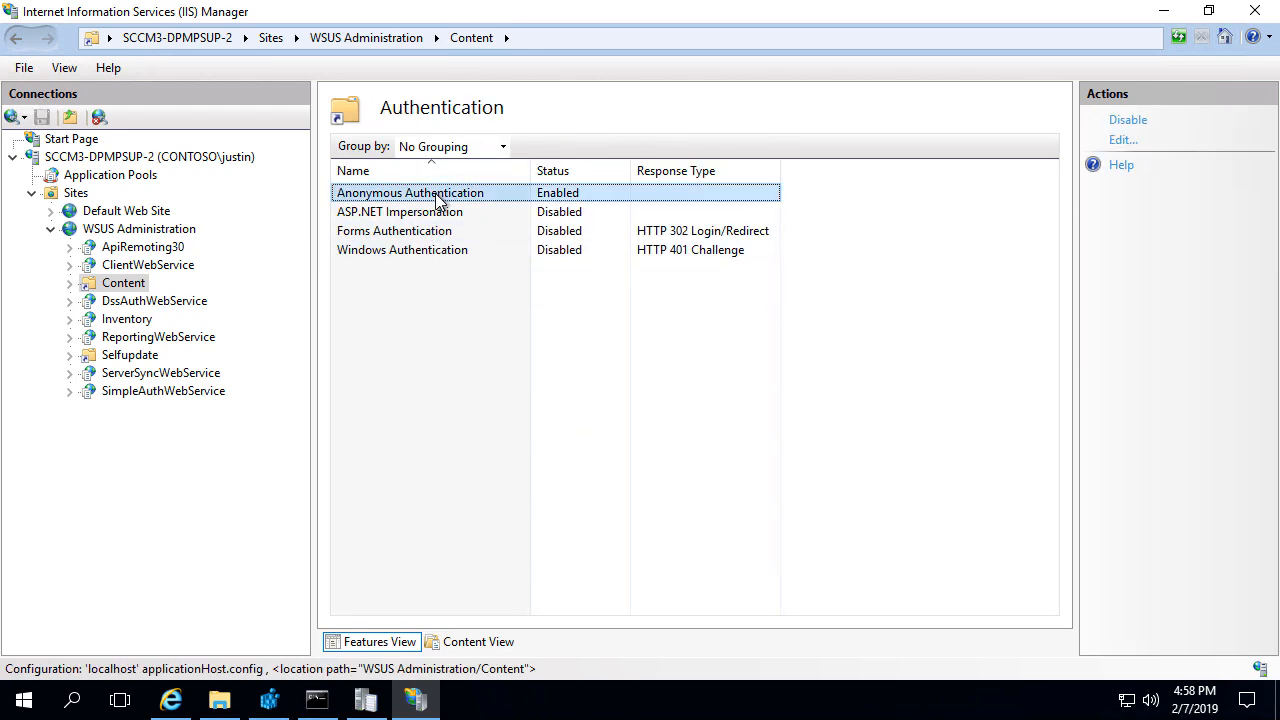
right_click(437, 196)
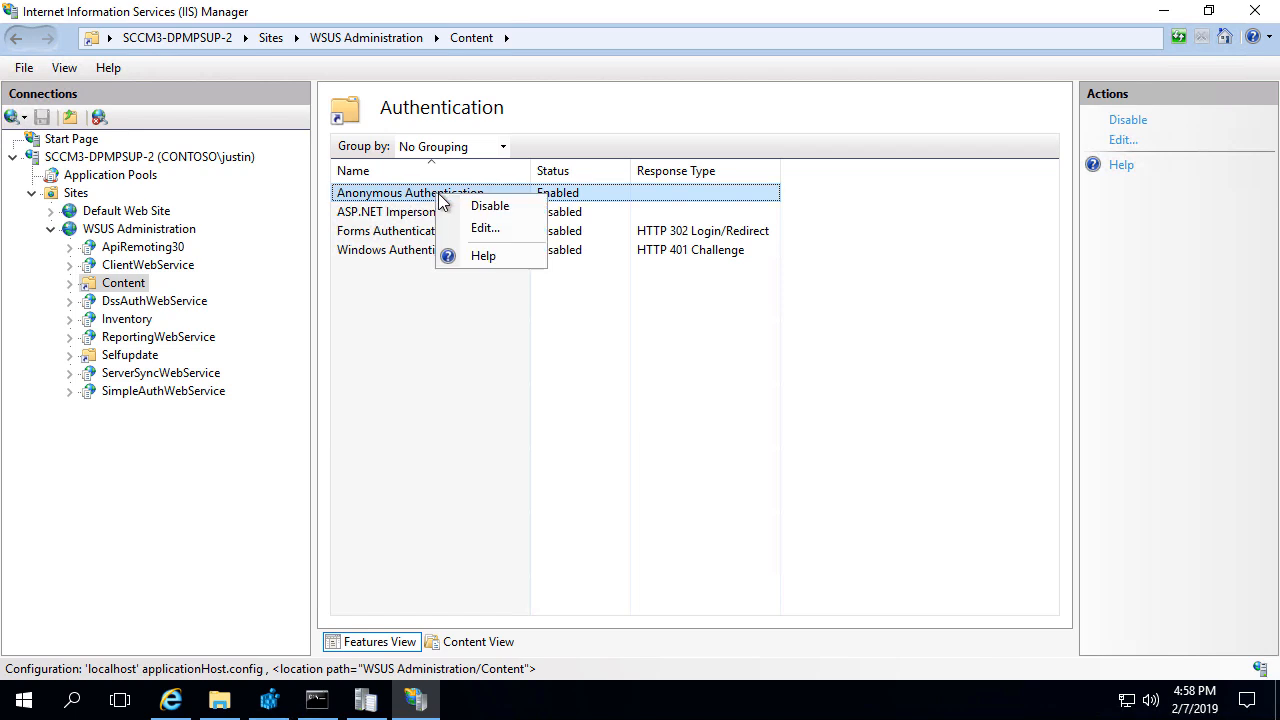
left_click(485, 229)
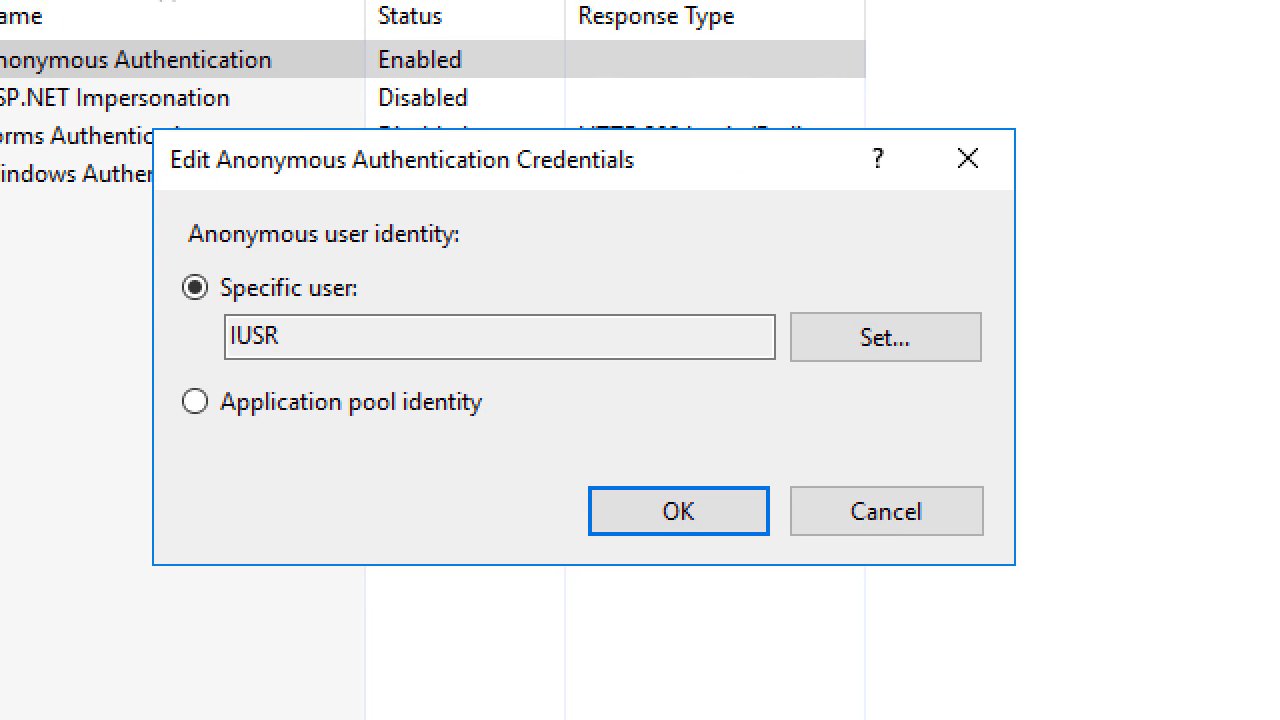
mouse_move(170, 250)
left_mouse_down()
mouse_move(380, 343)
mouse_move(380, 366)
left_mouse_up()
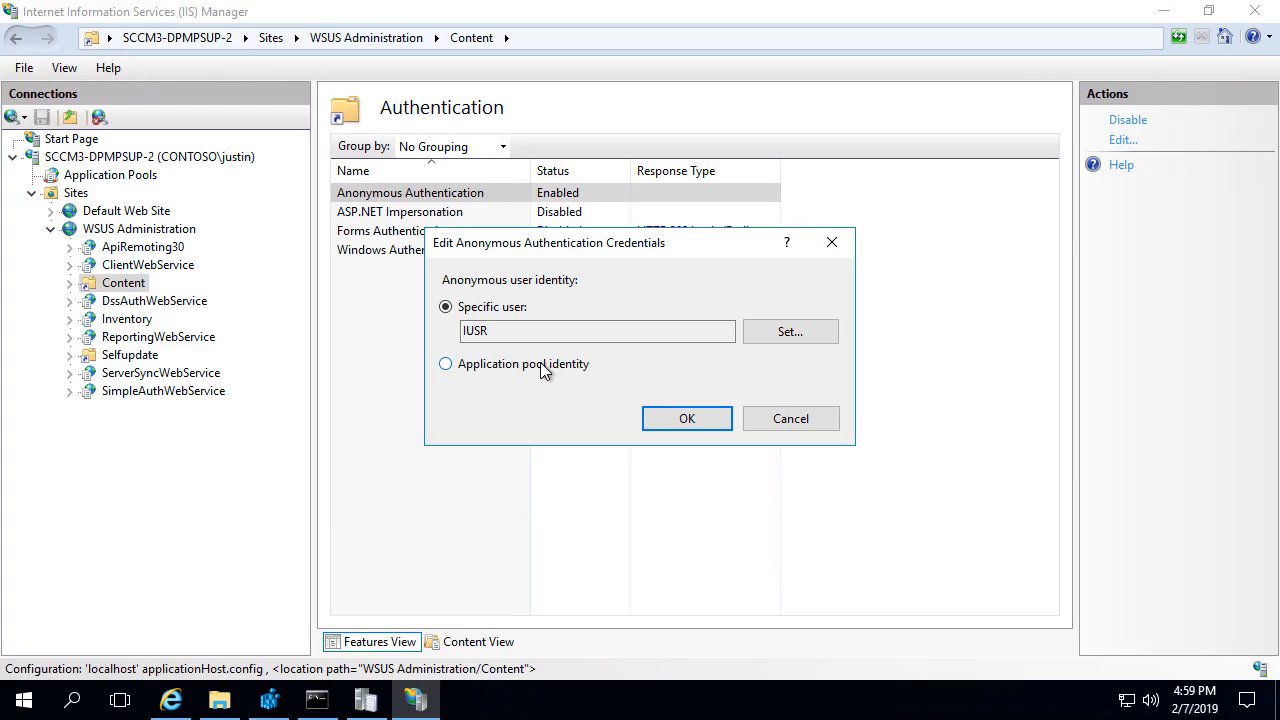
left_click(540, 366)
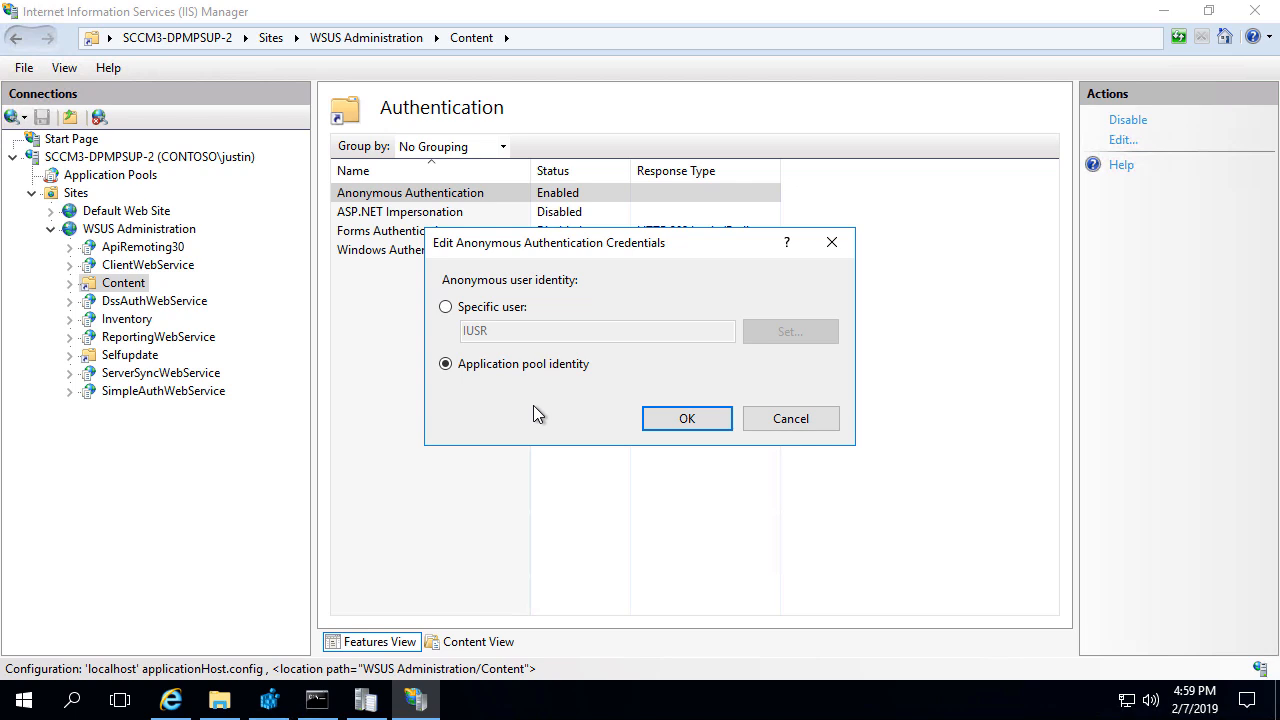
left_click(683, 420)
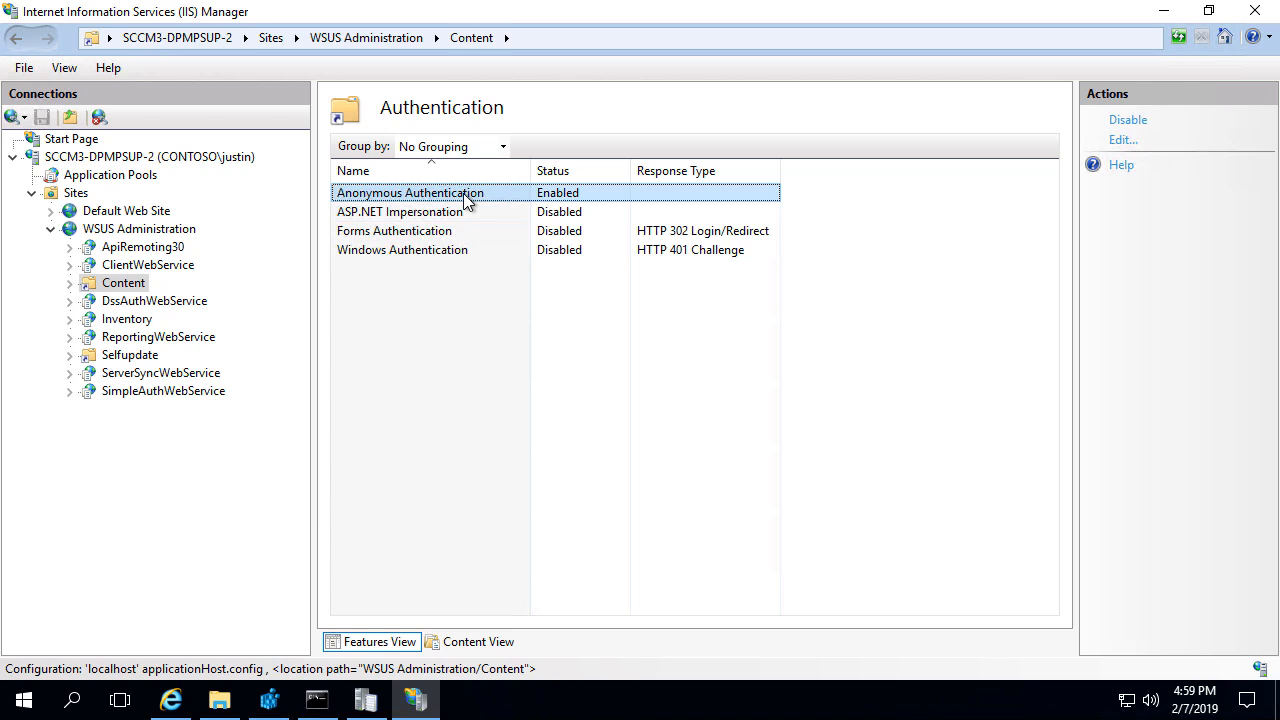
mouse_move(366, 707)
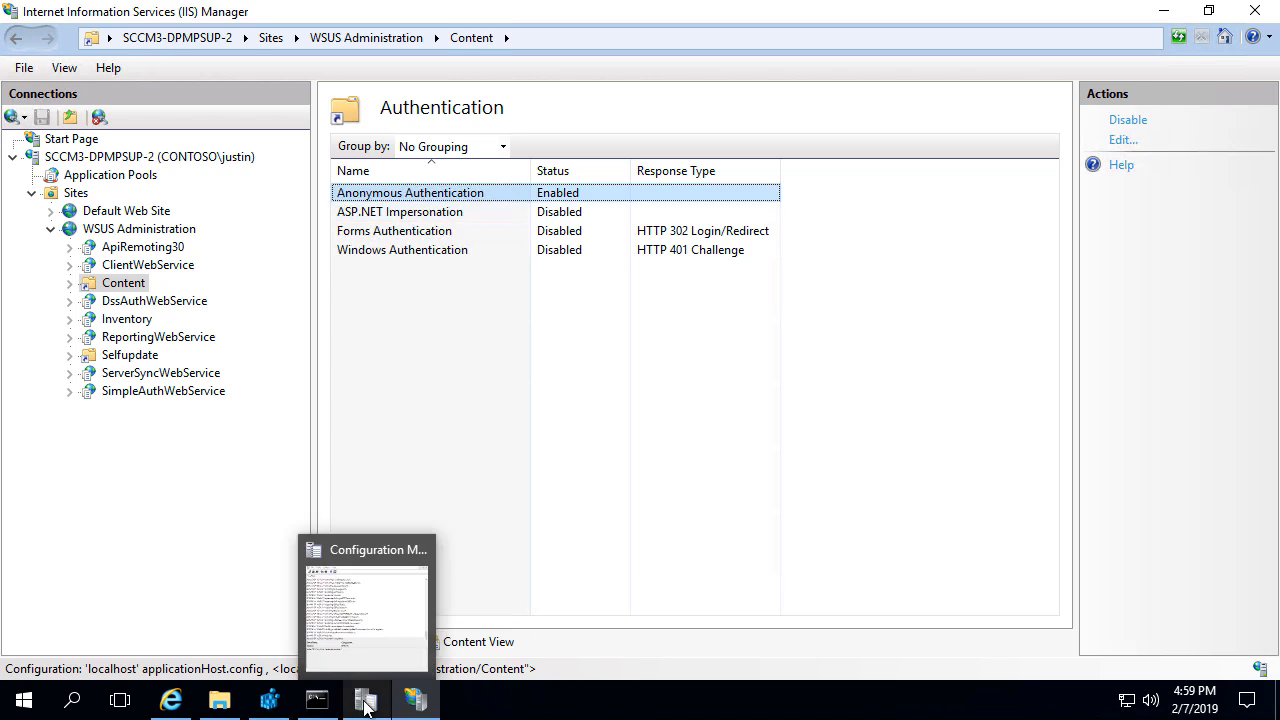
left_click(176, 703)
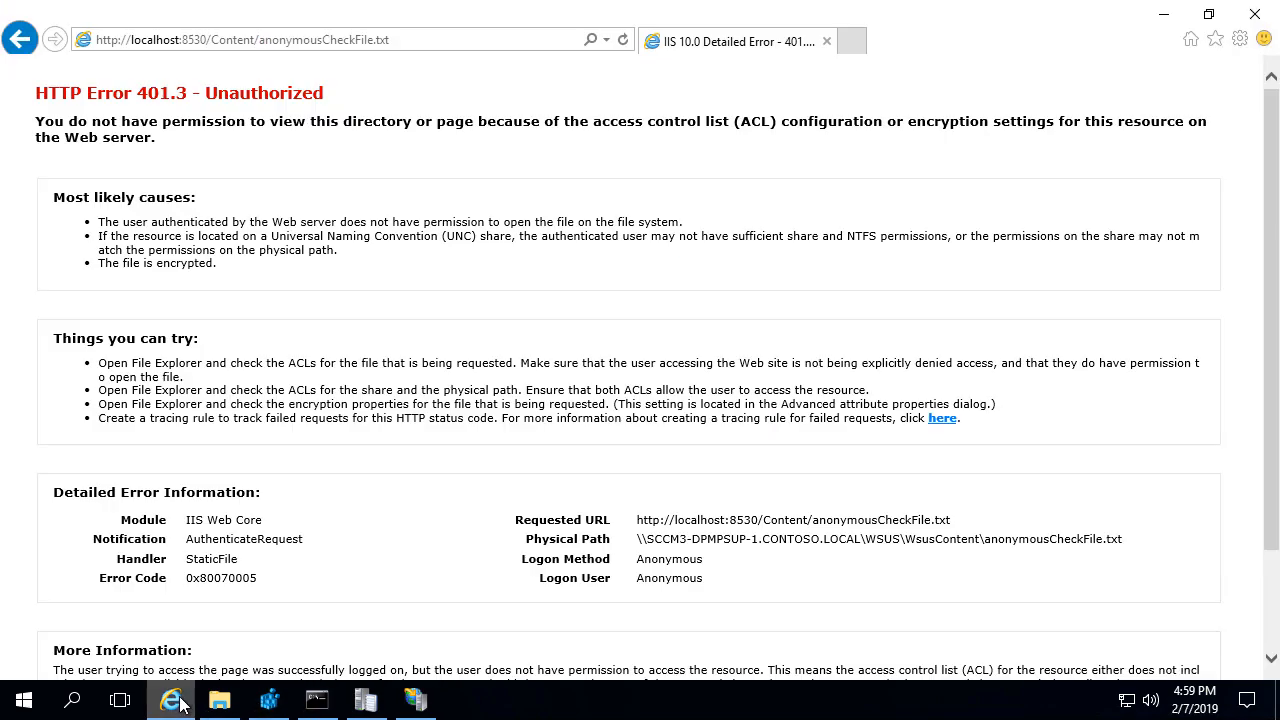
left_click(623, 41)
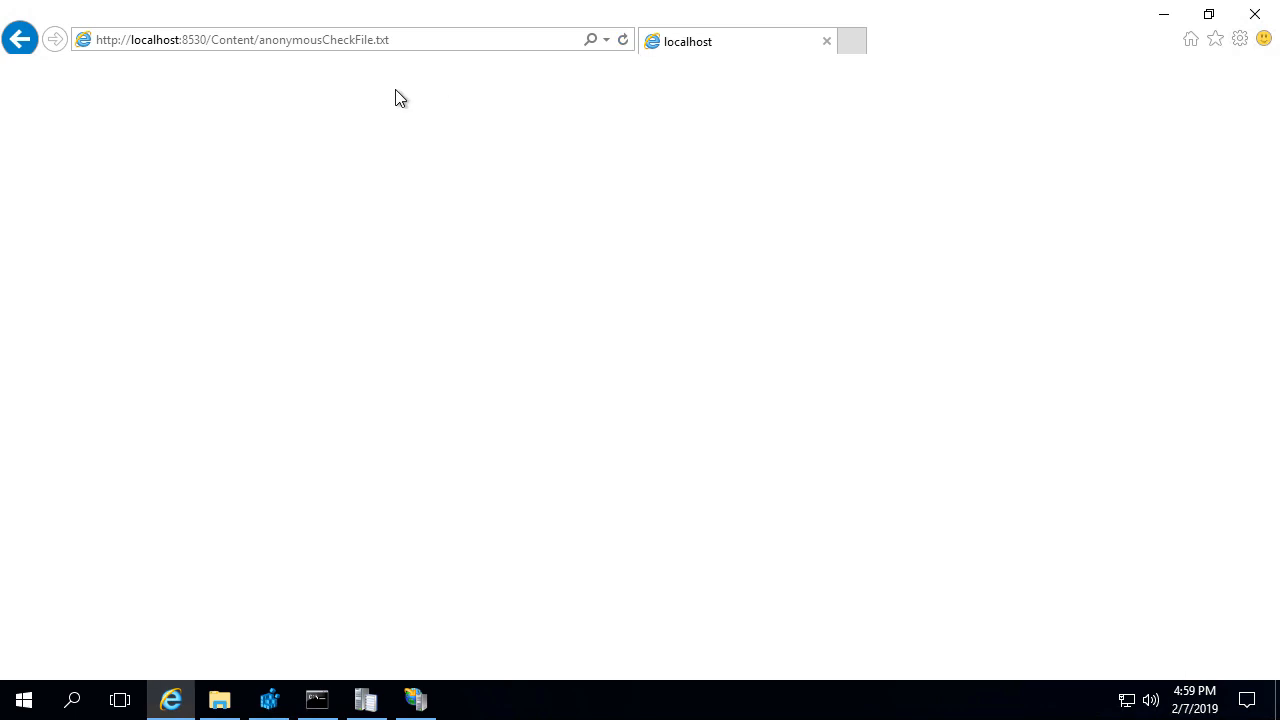
left_click(396, 45)
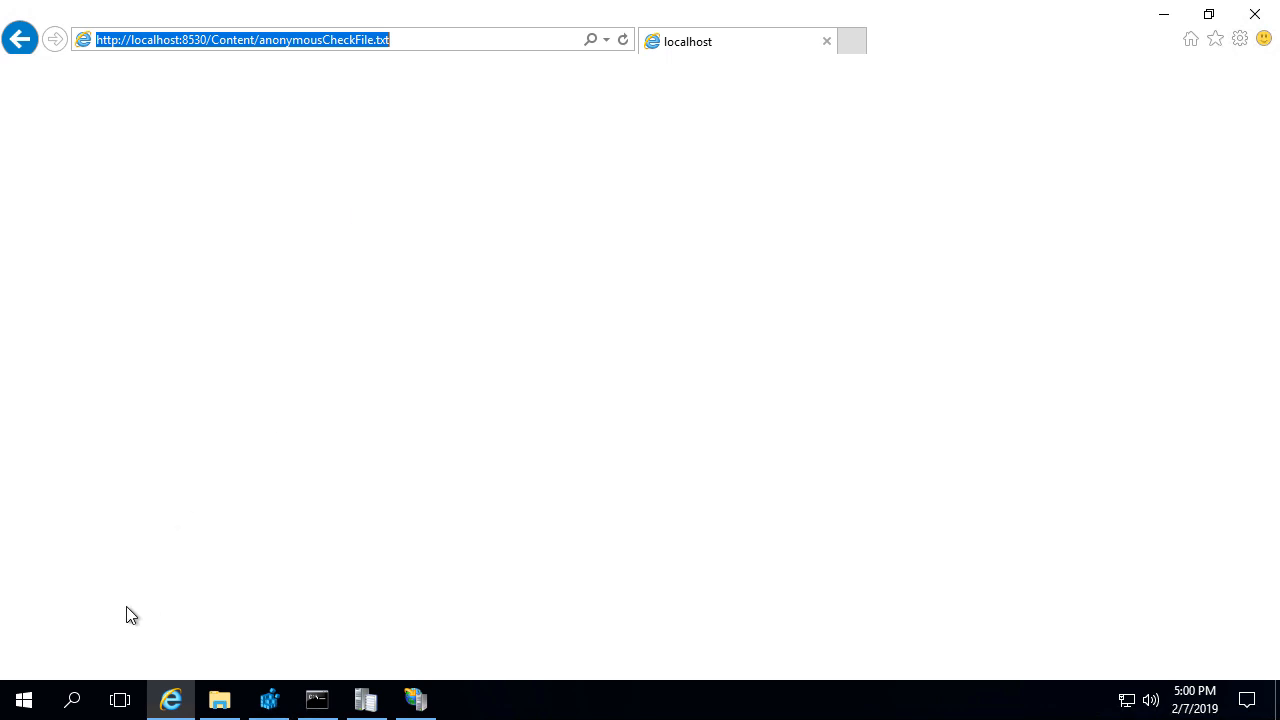
Launch the WSUS console, Update Services, and allow Microsoft Management Console to make changes
left_click(26, 704)
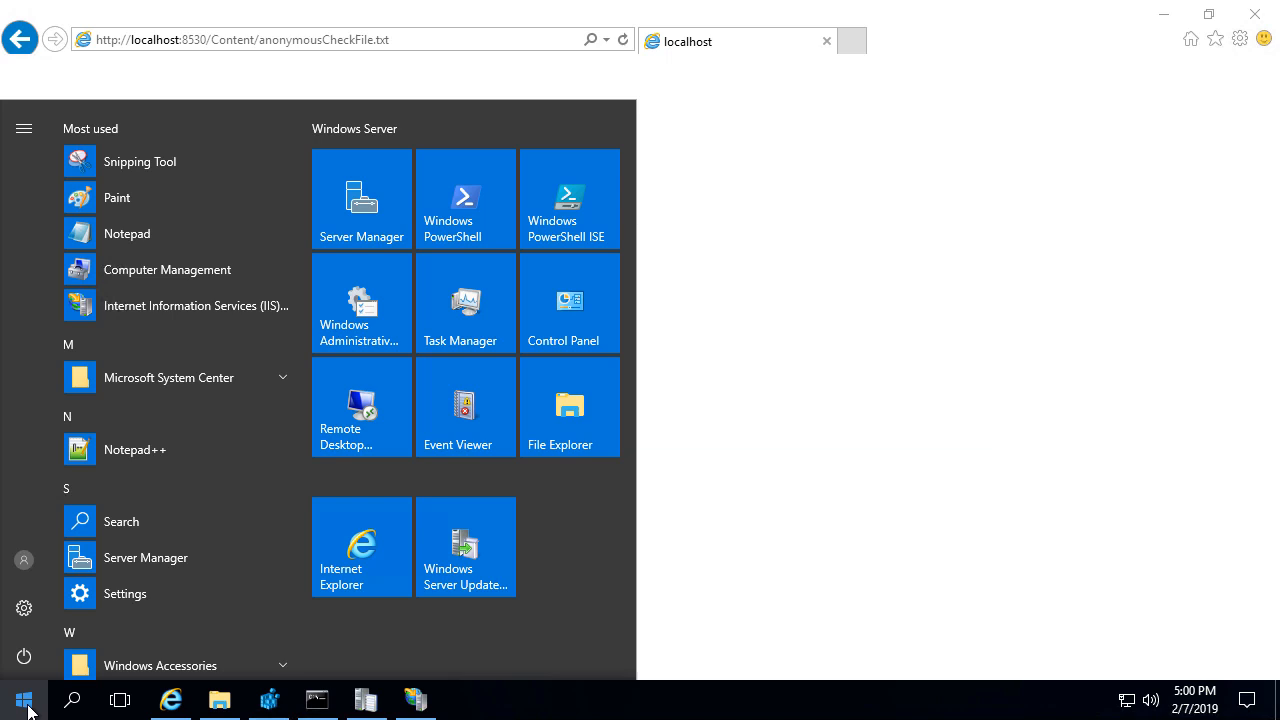
type("wsus")
key("Return")
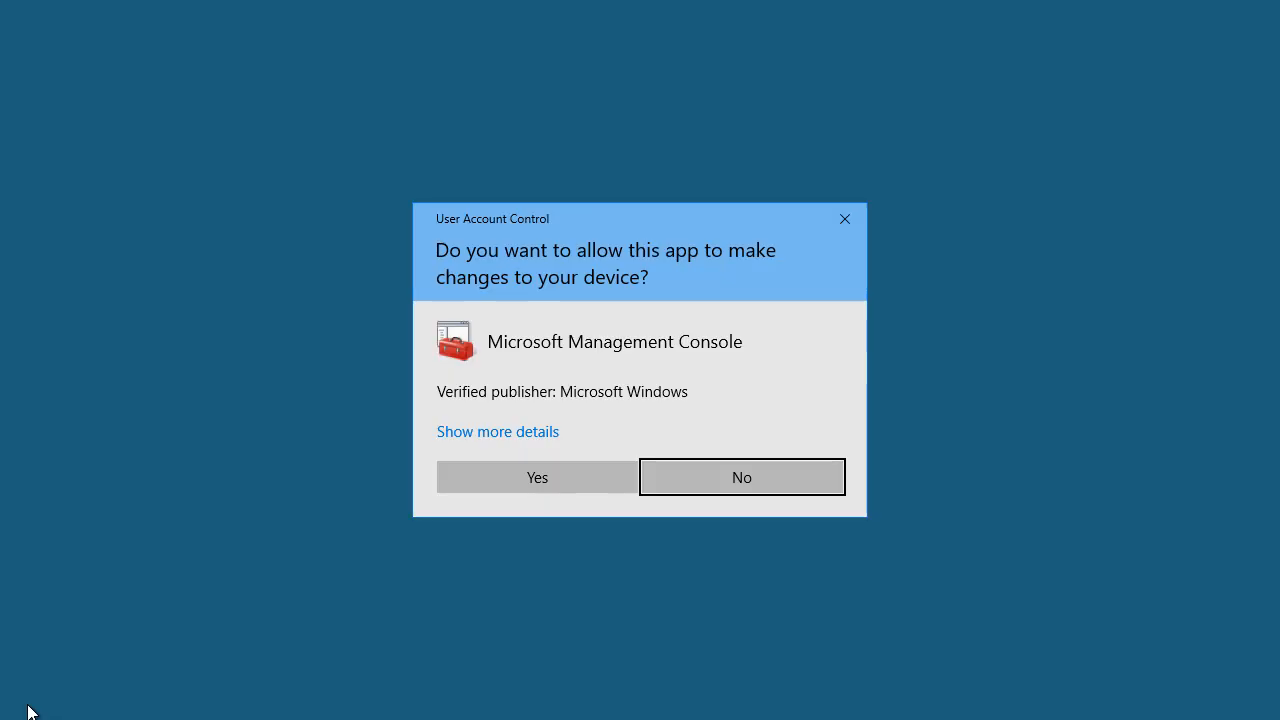
key("Left")
key("Return")
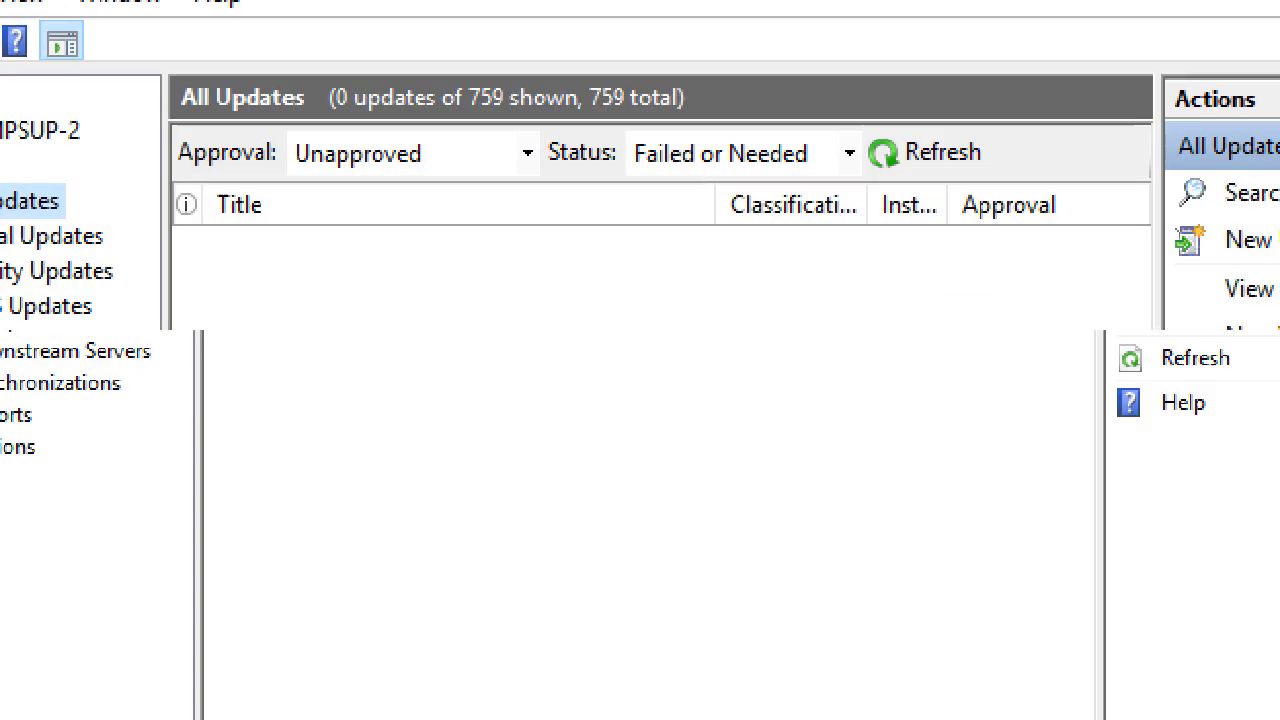
Filter the All Updates view to approval Any Except Declined and status Any, and refresh the list
left_click_drag(435, 62, 748, 113)
key("Escape")
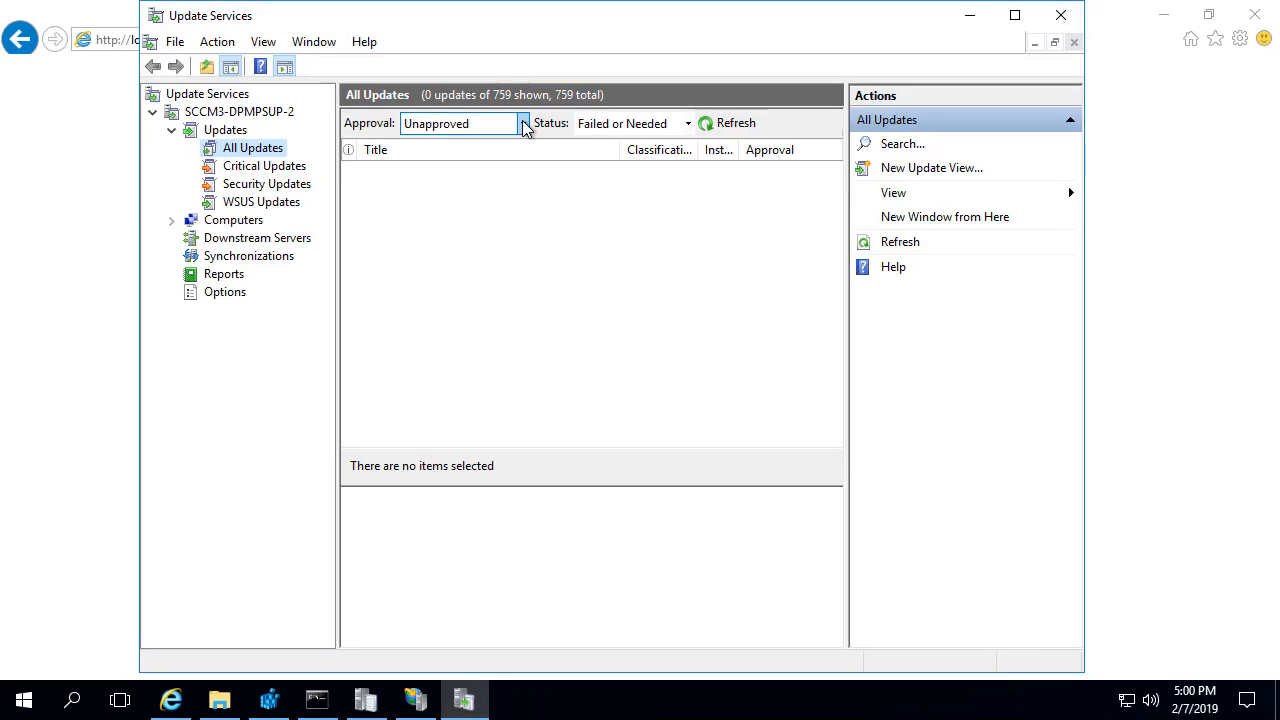
left_click(523, 124)
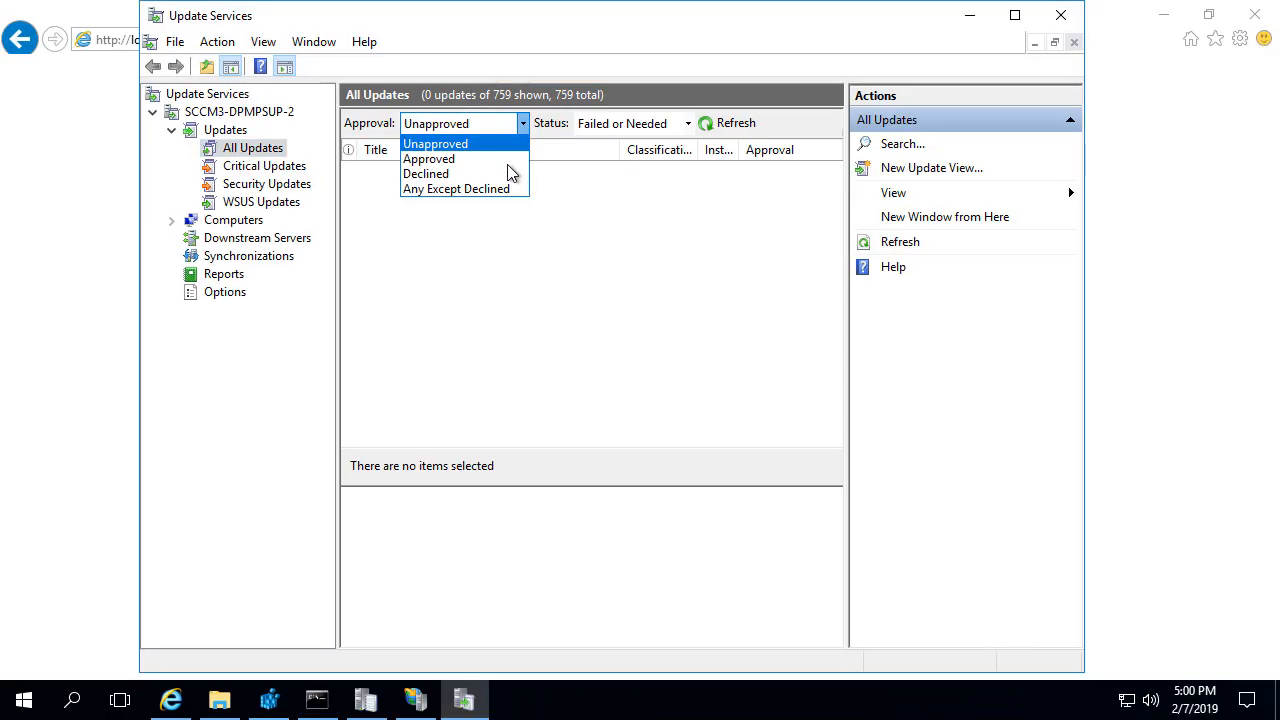
left_click(480, 190)
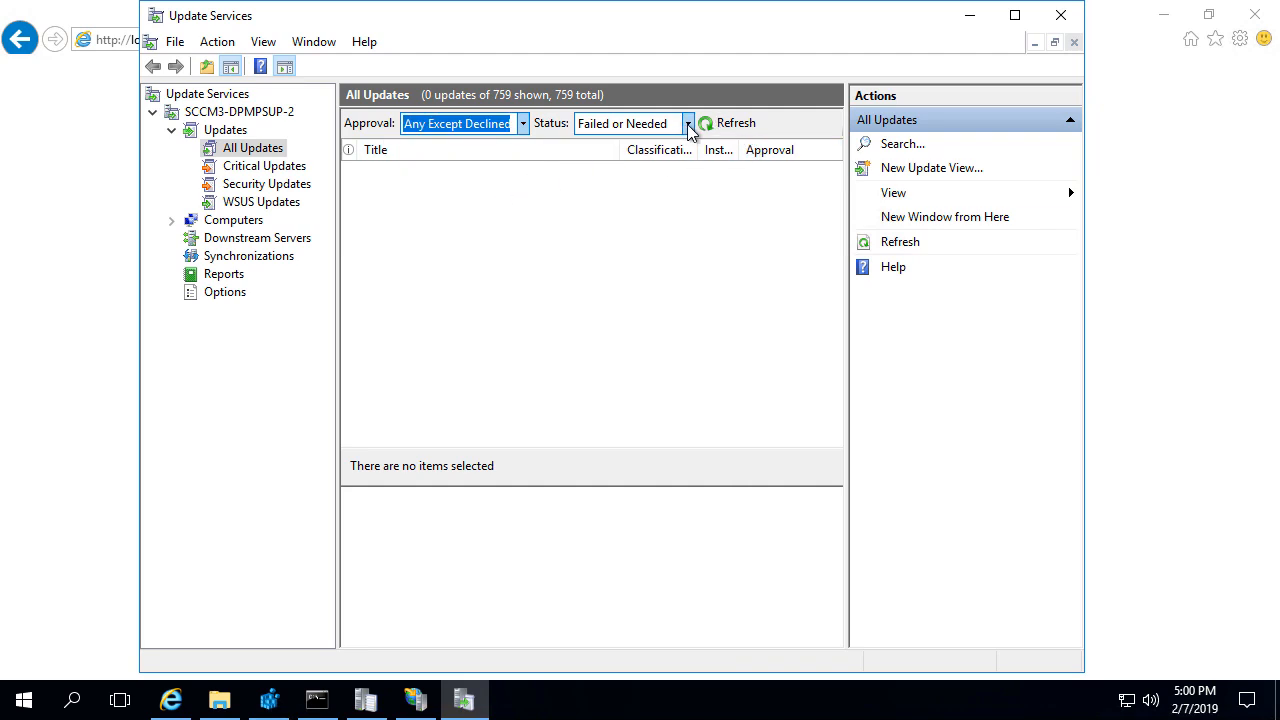
left_click(687, 123)
left_click(626, 232)
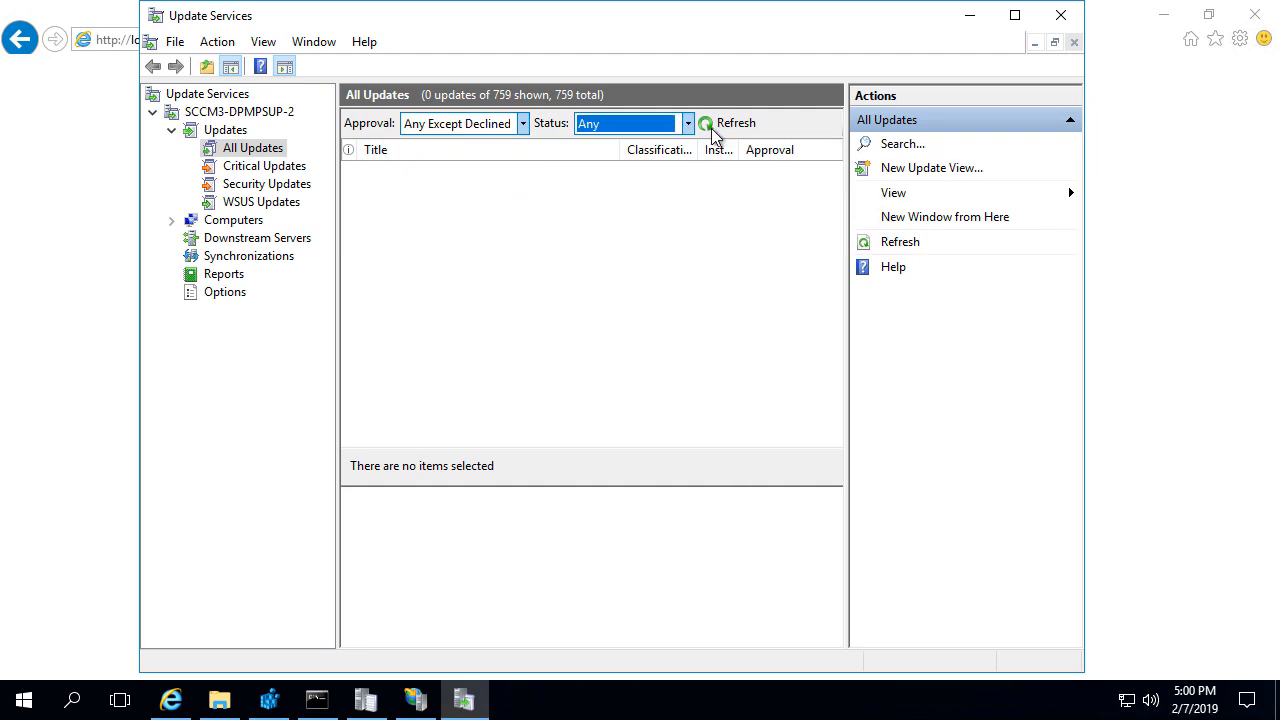
left_click(715, 124)
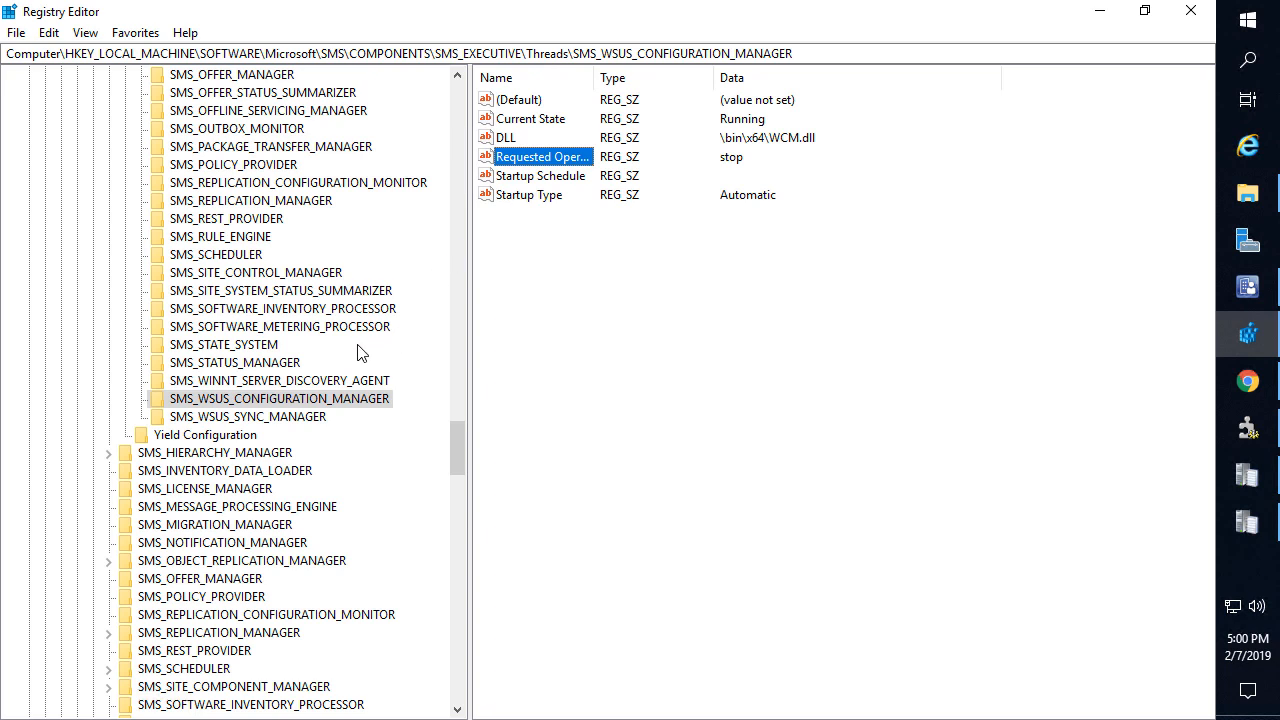
Switch to Registry Editor on the site server, check SMS_WSUS_CONFIGURATION_MANAGER's Requested Operation value, and refresh the key
left_click(298, 405)
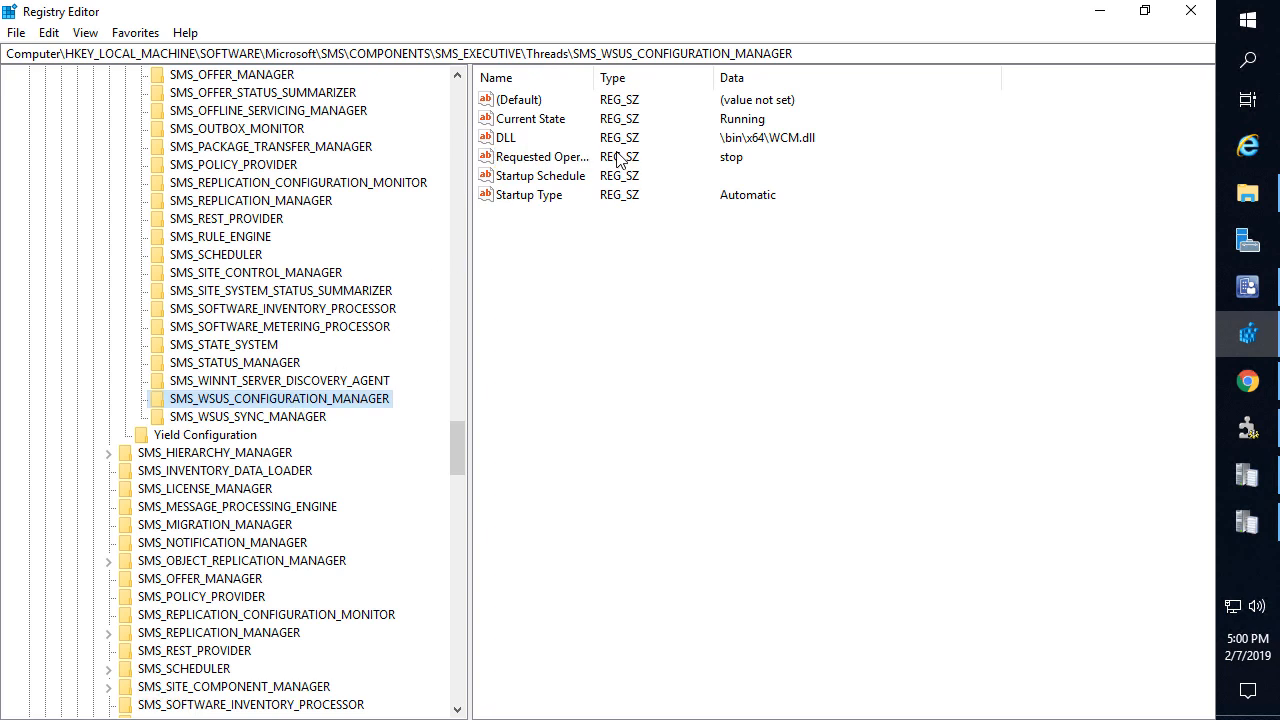
left_click(546, 160)
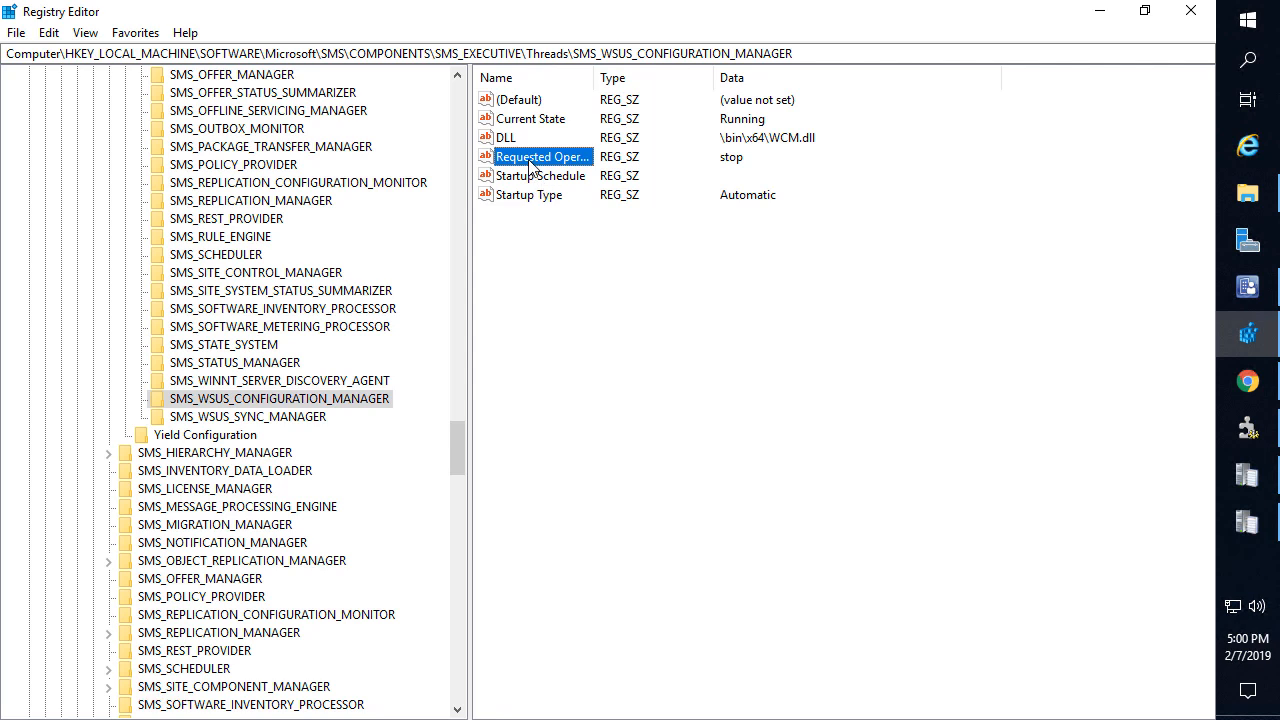
double_click(530, 160)
left_click(415, 232)
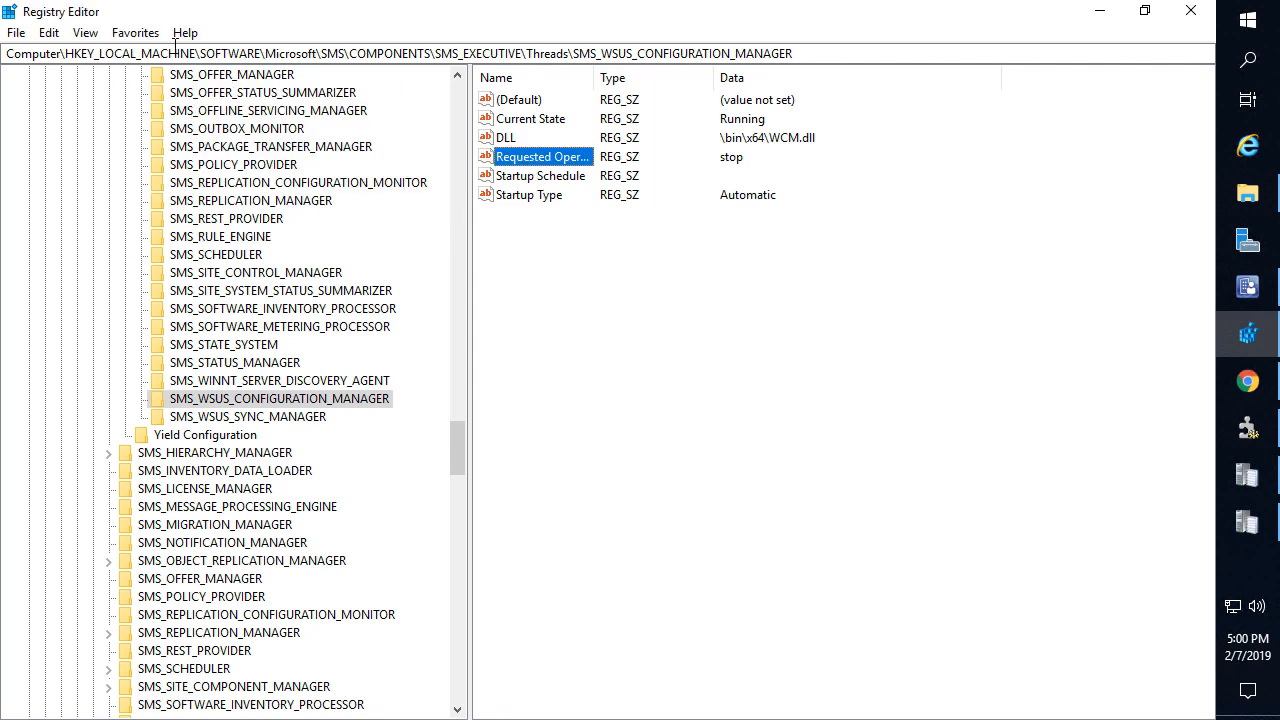
left_click(85, 33)
left_click(140, 143)
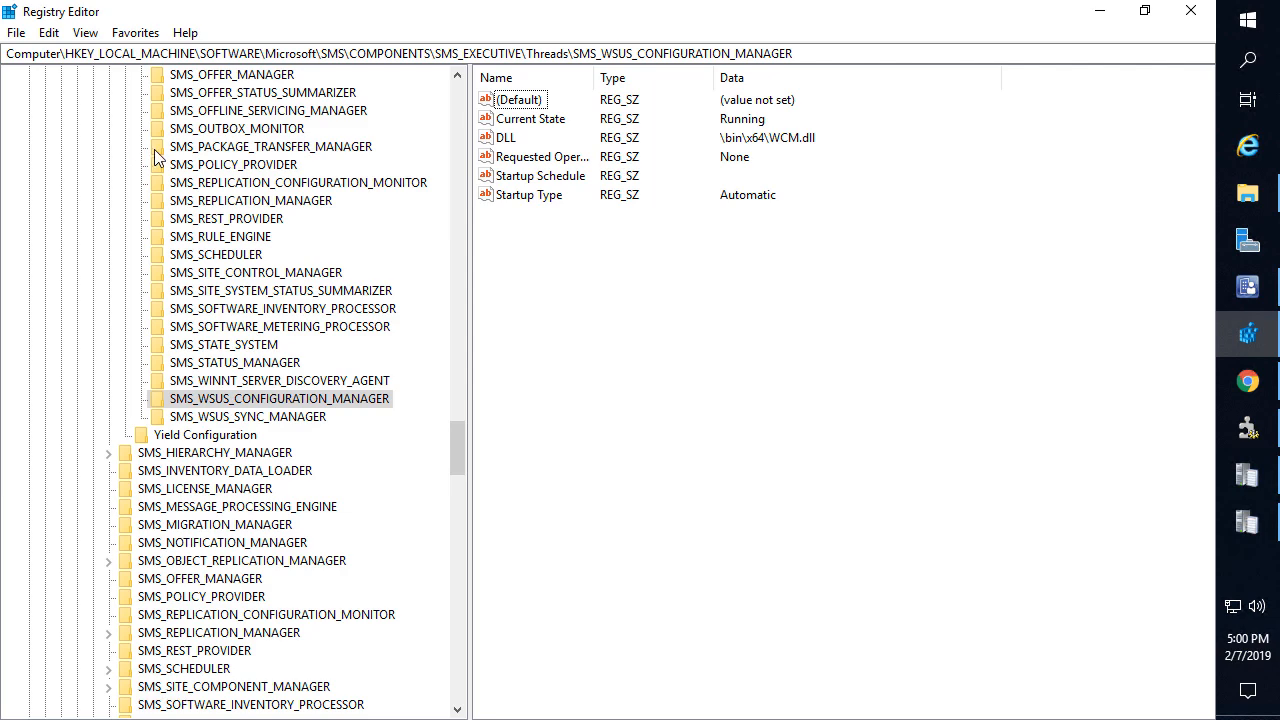
Switch to WCM.log in the Configuration Manager Trace Log Tool and examine the entries listing the active software update points
left_click(1275, 525)
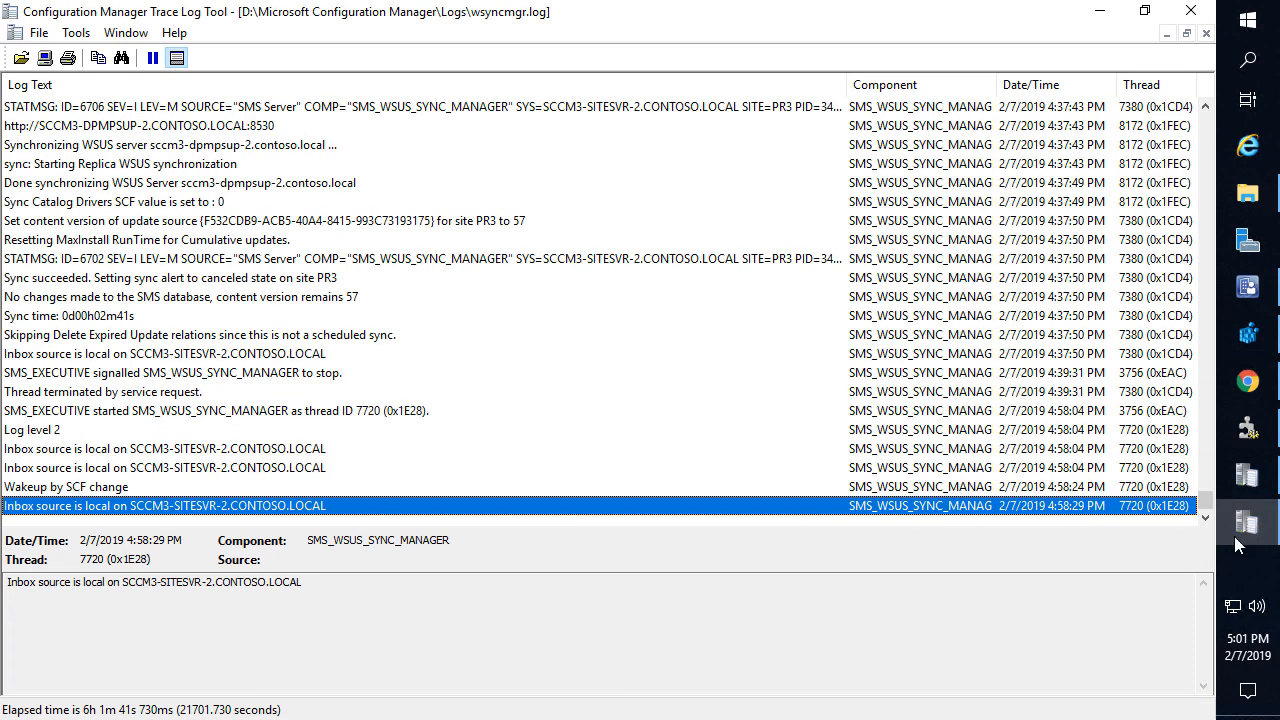
left_click(1247, 474)
scroll(532, 424, "down", 20)
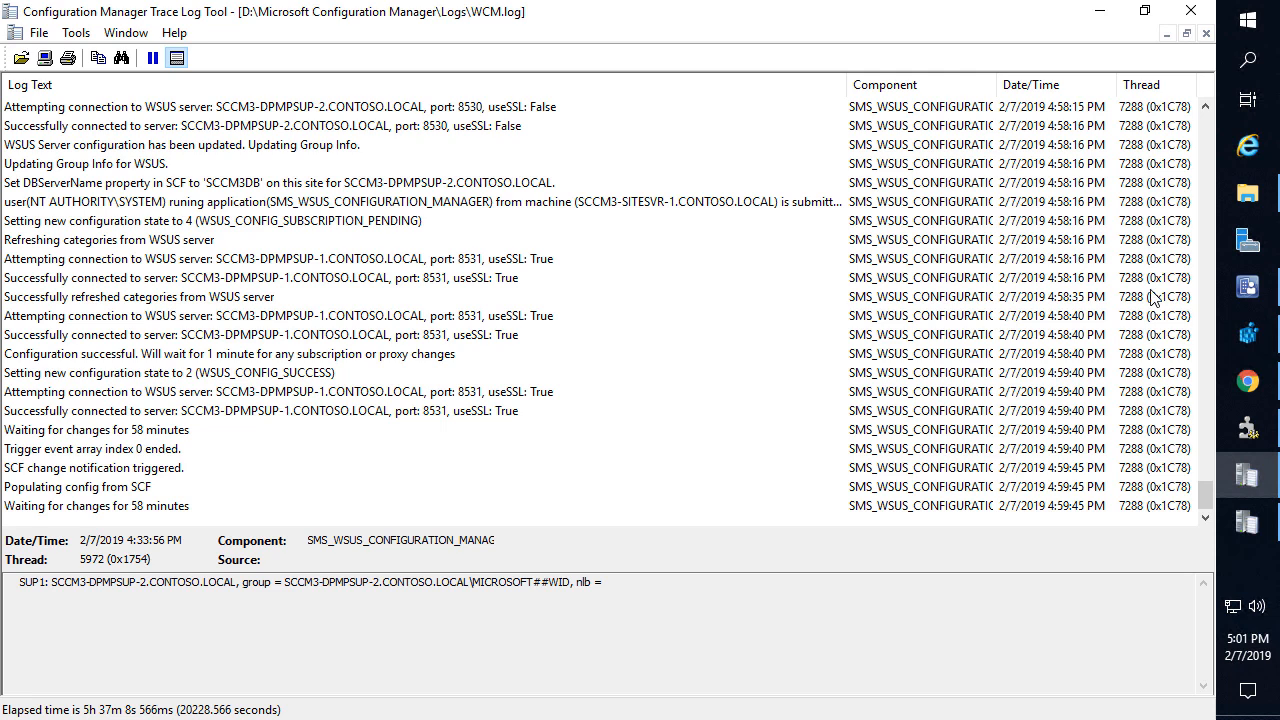
scroll(372, 244, "up", 3)
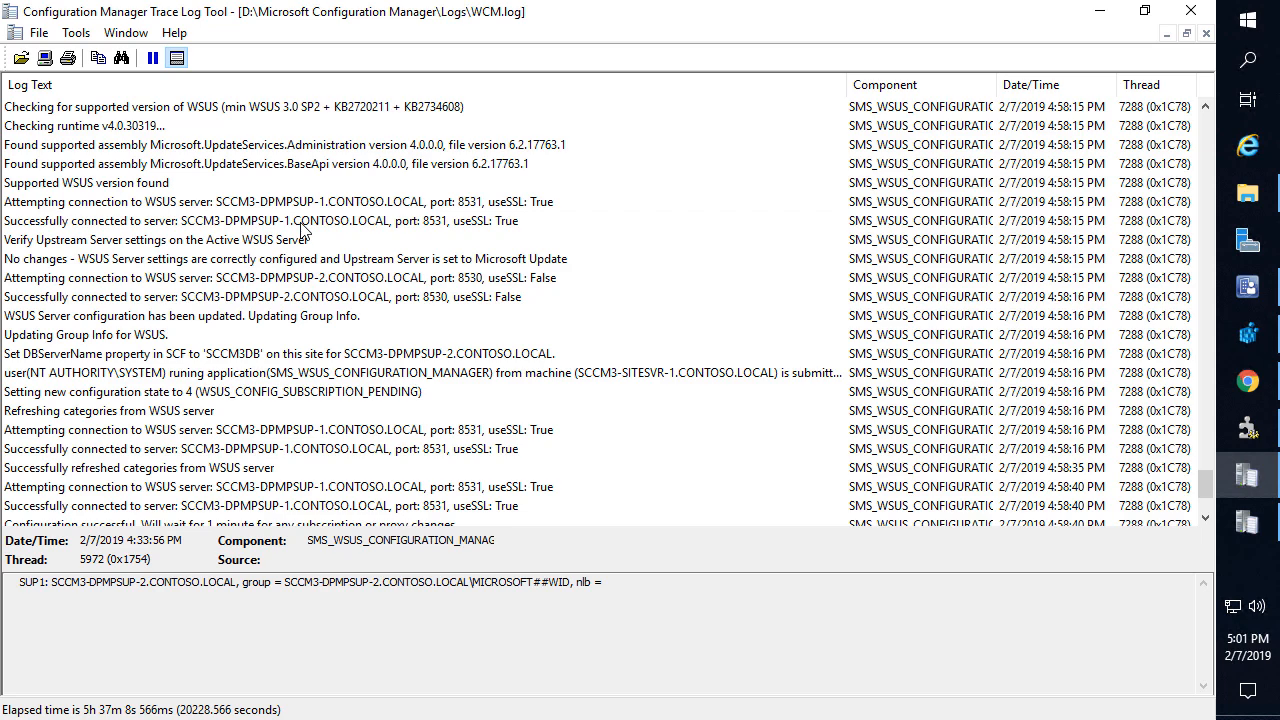
left_click(210, 240)
scroll(253, 238, "up", 3)
scroll(253, 238, "up", 1)
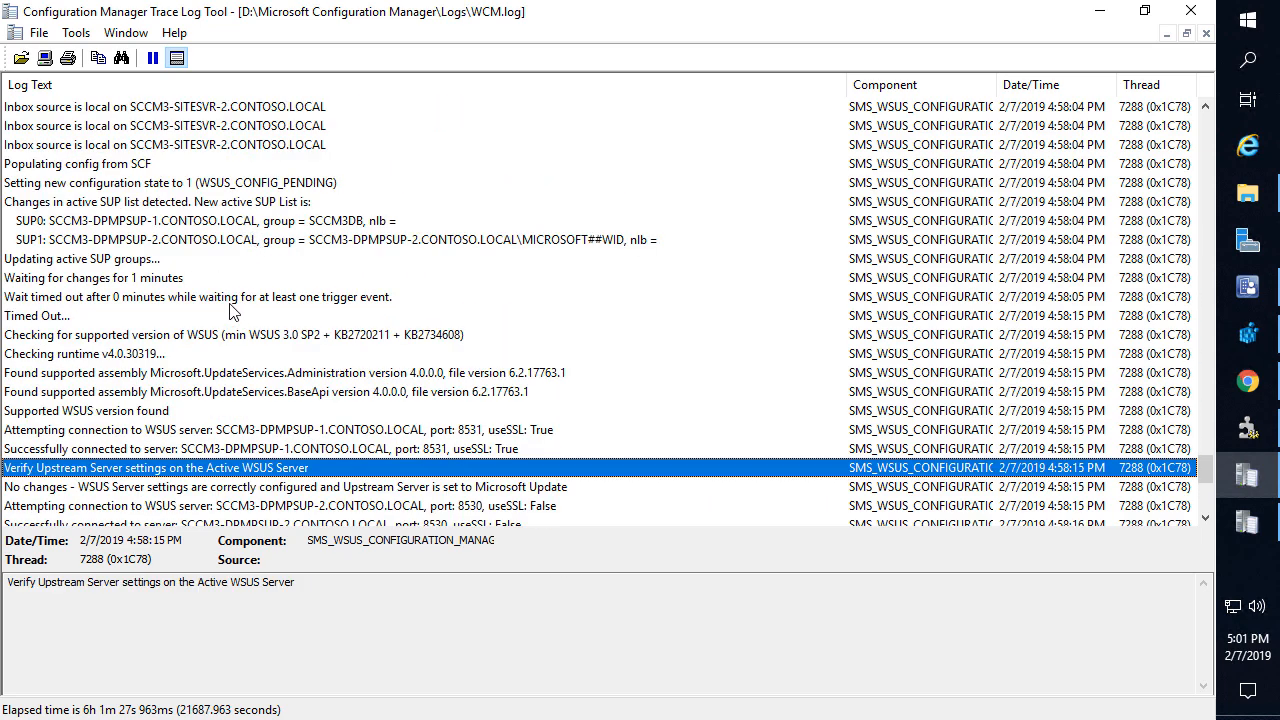
left_click(362, 242)
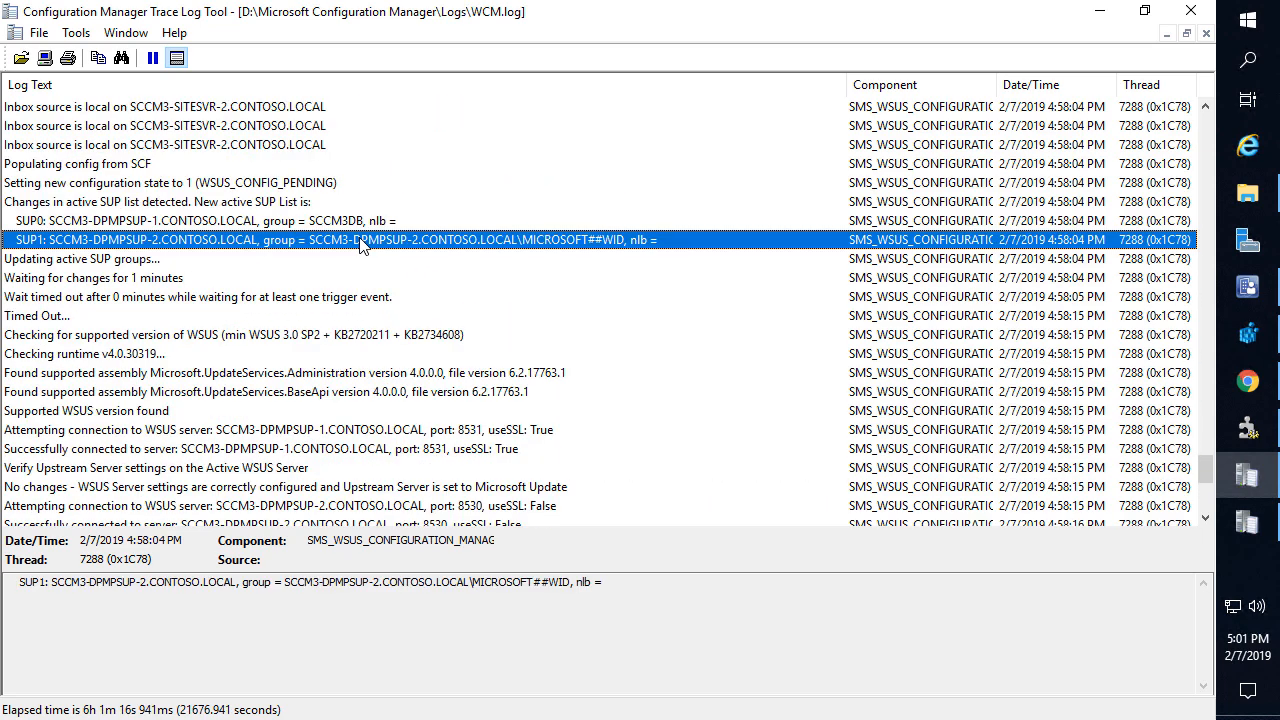
scroll(935, 310, "down", 3)
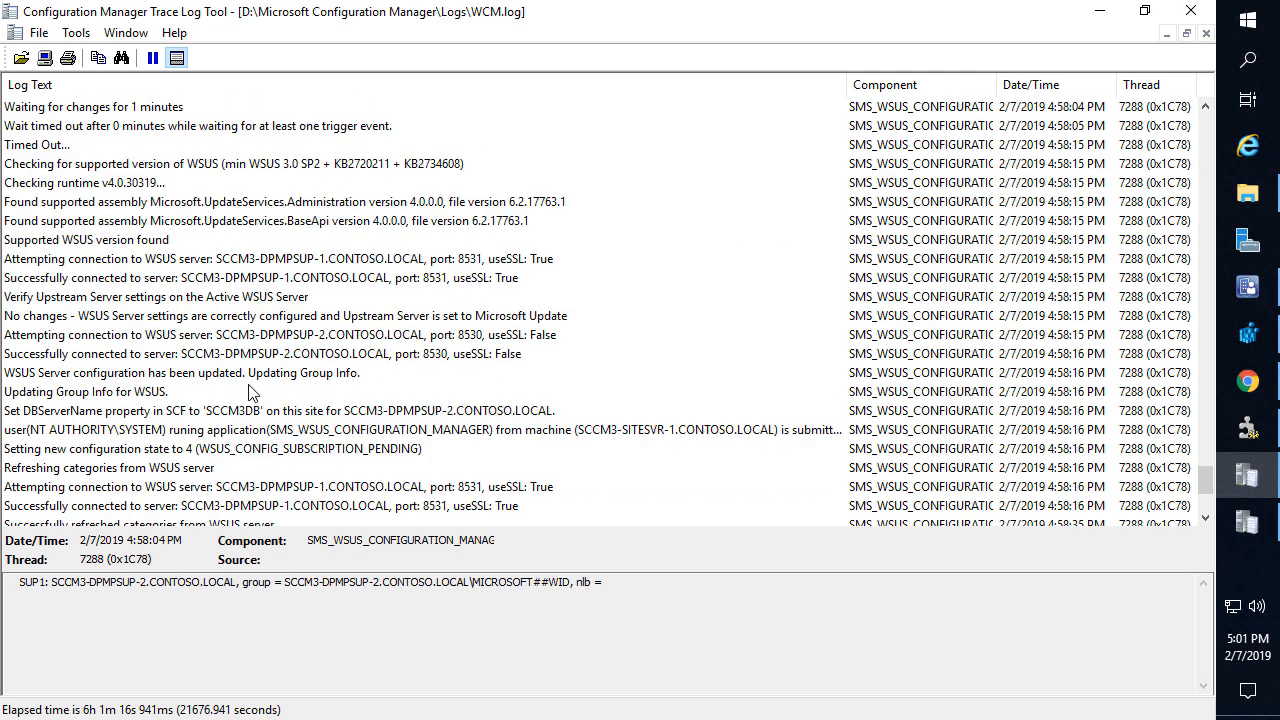
Examine the WCM.log entries on the connections to both WSUS servers and the DBServerName property for SCCM3-DPMPSUP-2
left_click(258, 355)
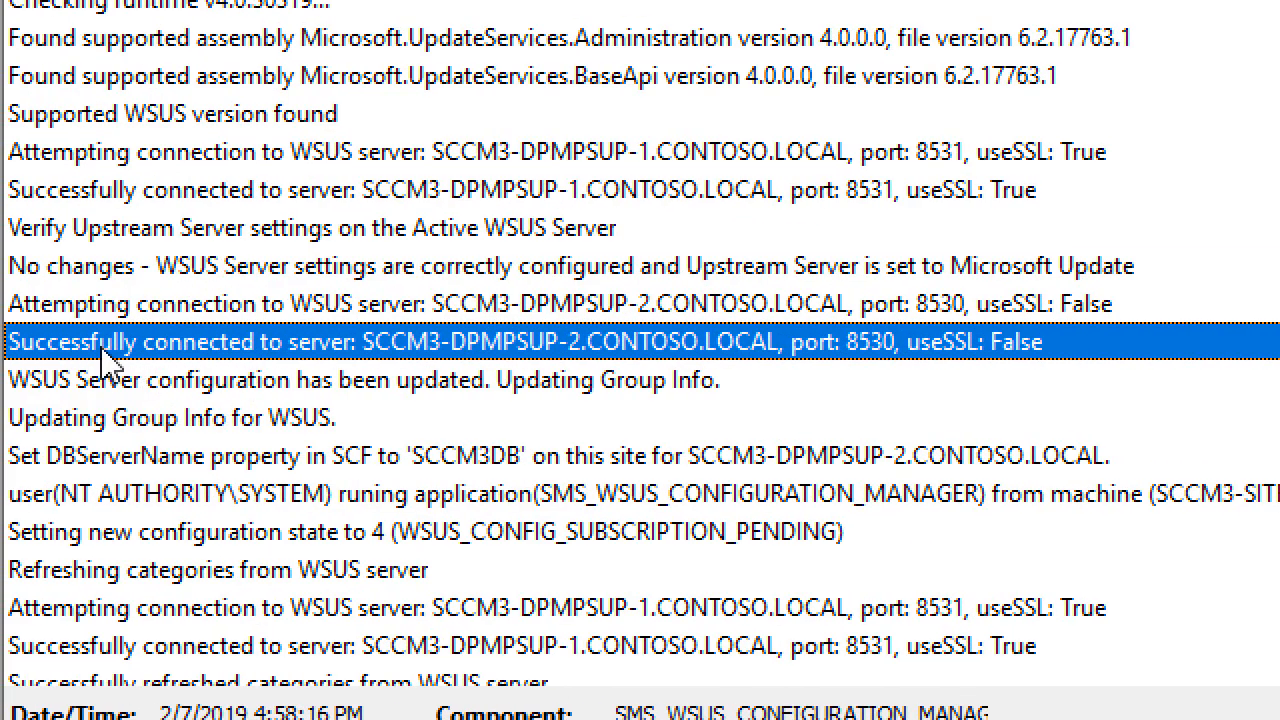
key("Up")
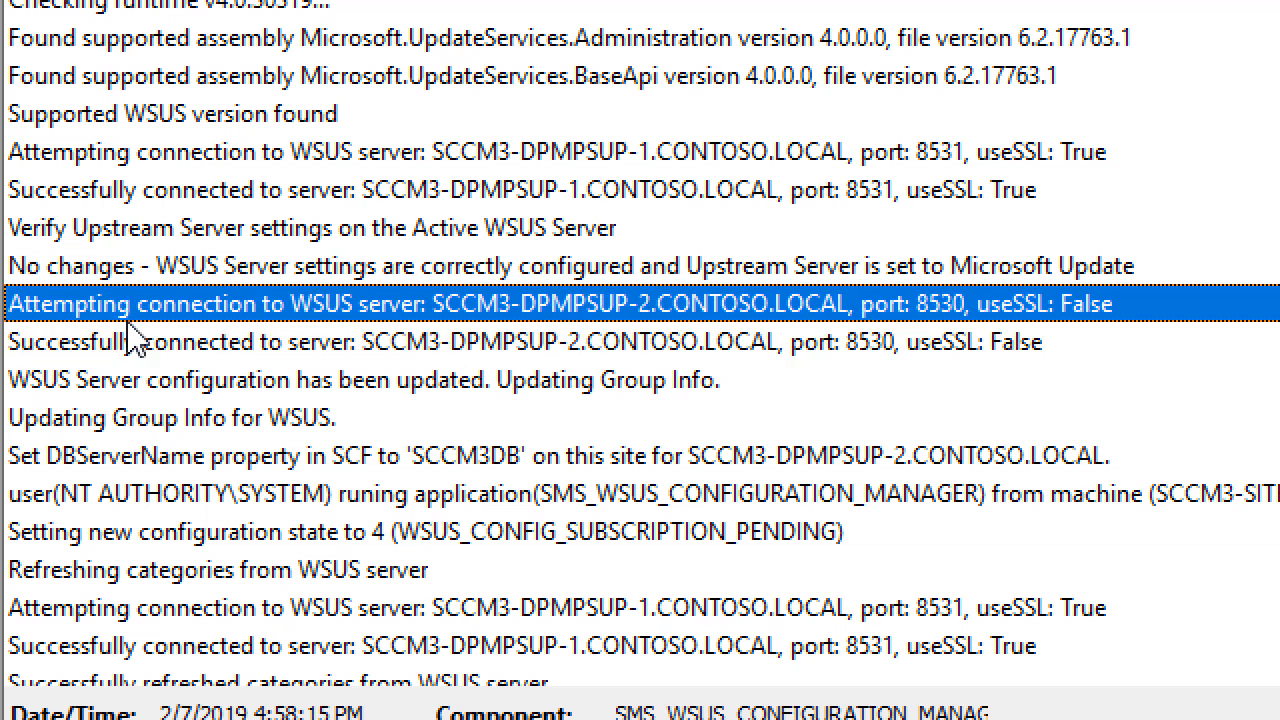
left_click(176, 152)
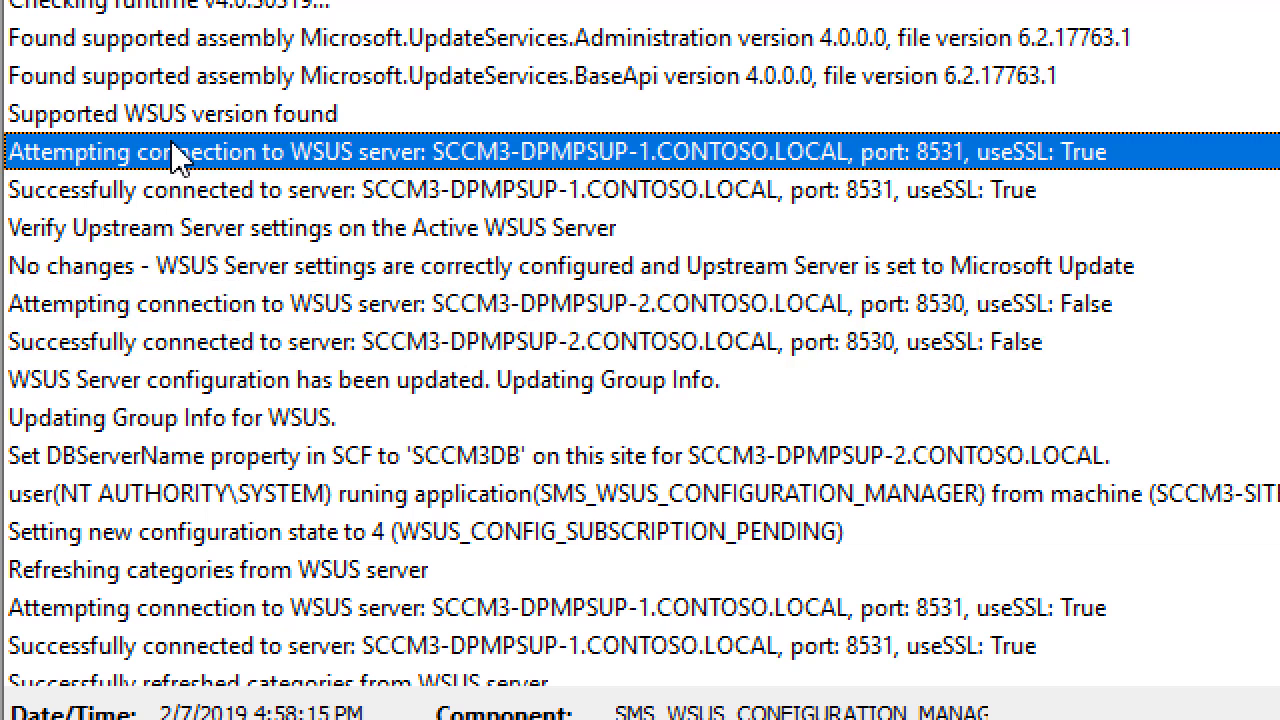
left_click(322, 192)
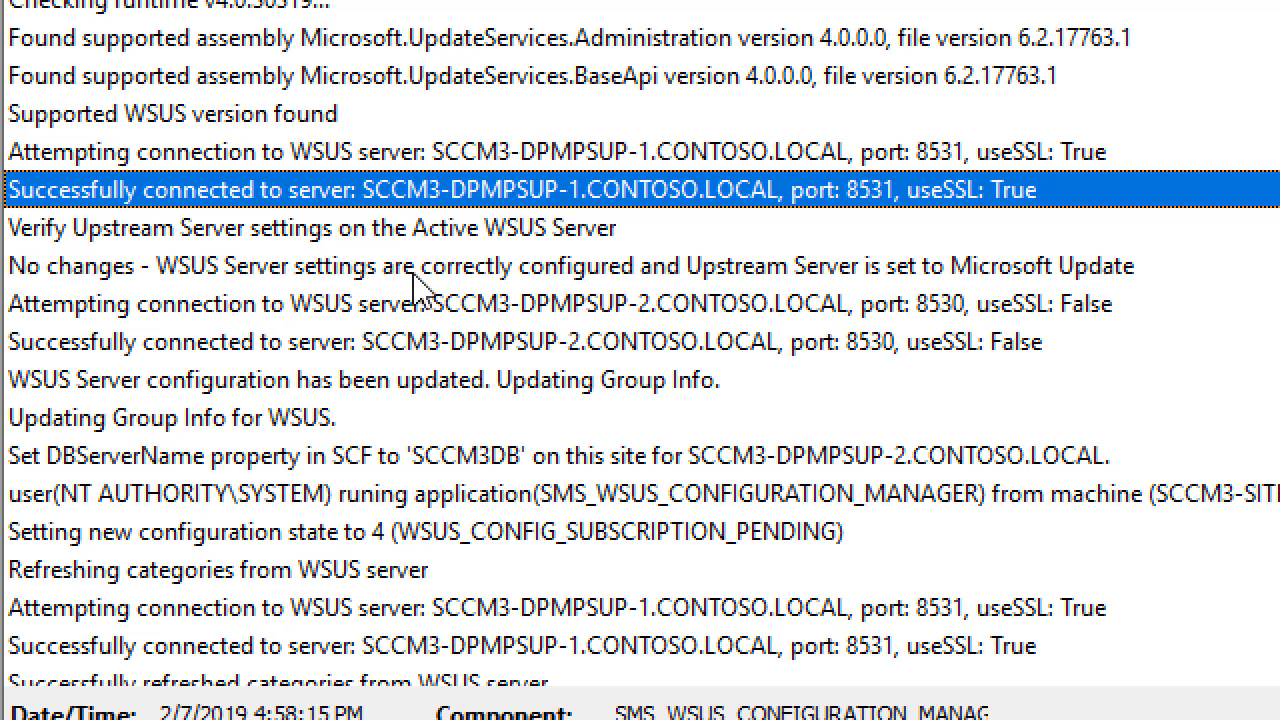
left_click(515, 306)
left_click(482, 345)
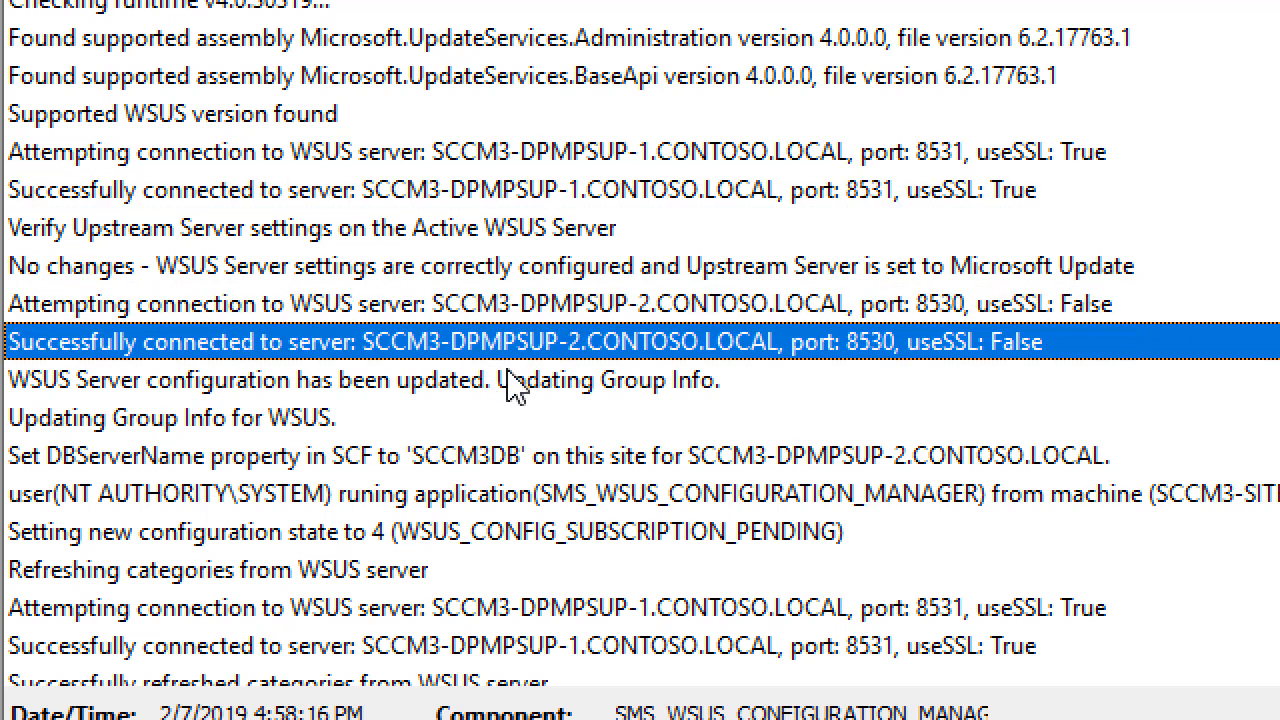
left_click(512, 378)
key("Down")
key("Down")
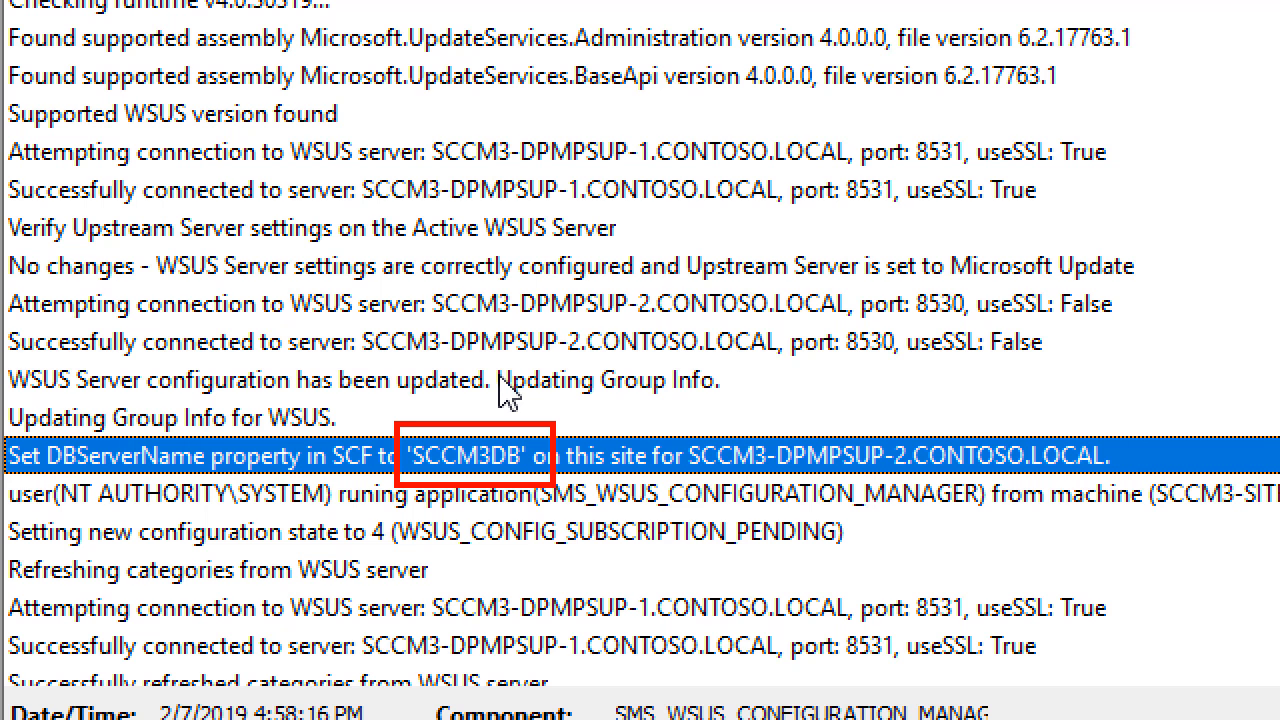
scroll(610, 430, "down", 4)
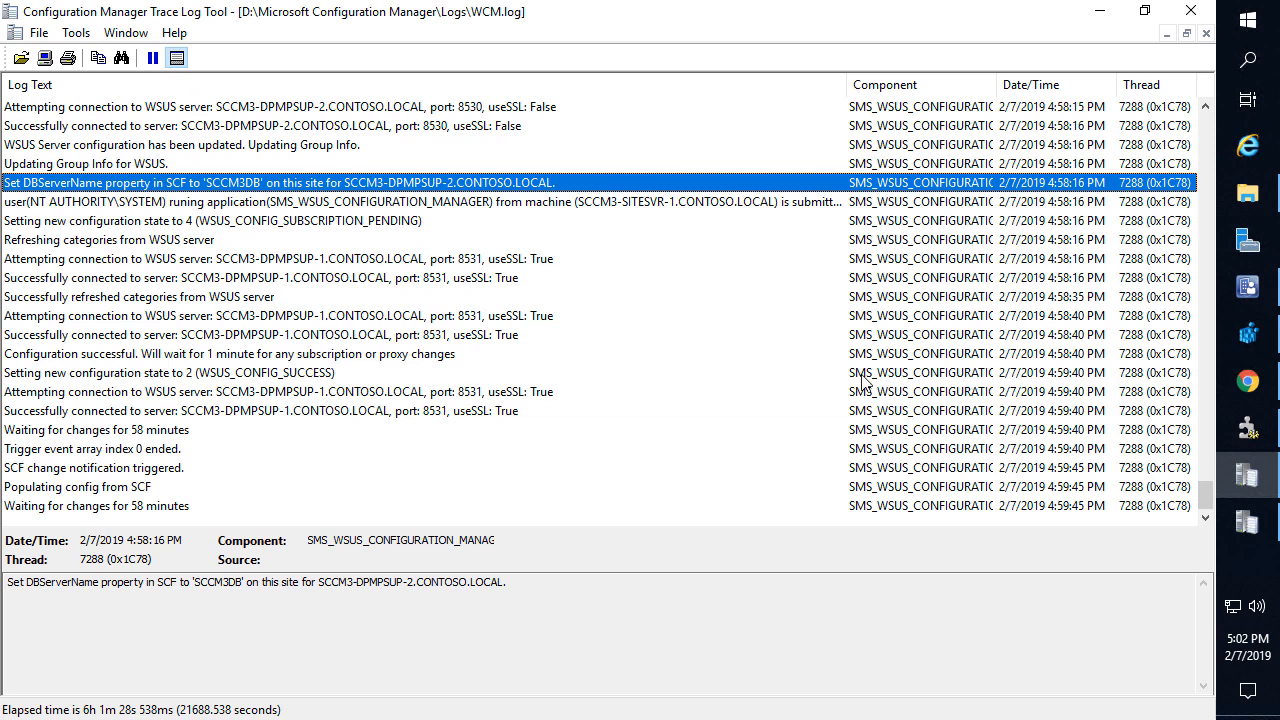
Switch to Registry Editor on the site server and set SMS_WSUS_CONFIGURATION_MANAGER's Requested Operation value to stop
left_click(1247, 333)
left_click(316, 400)
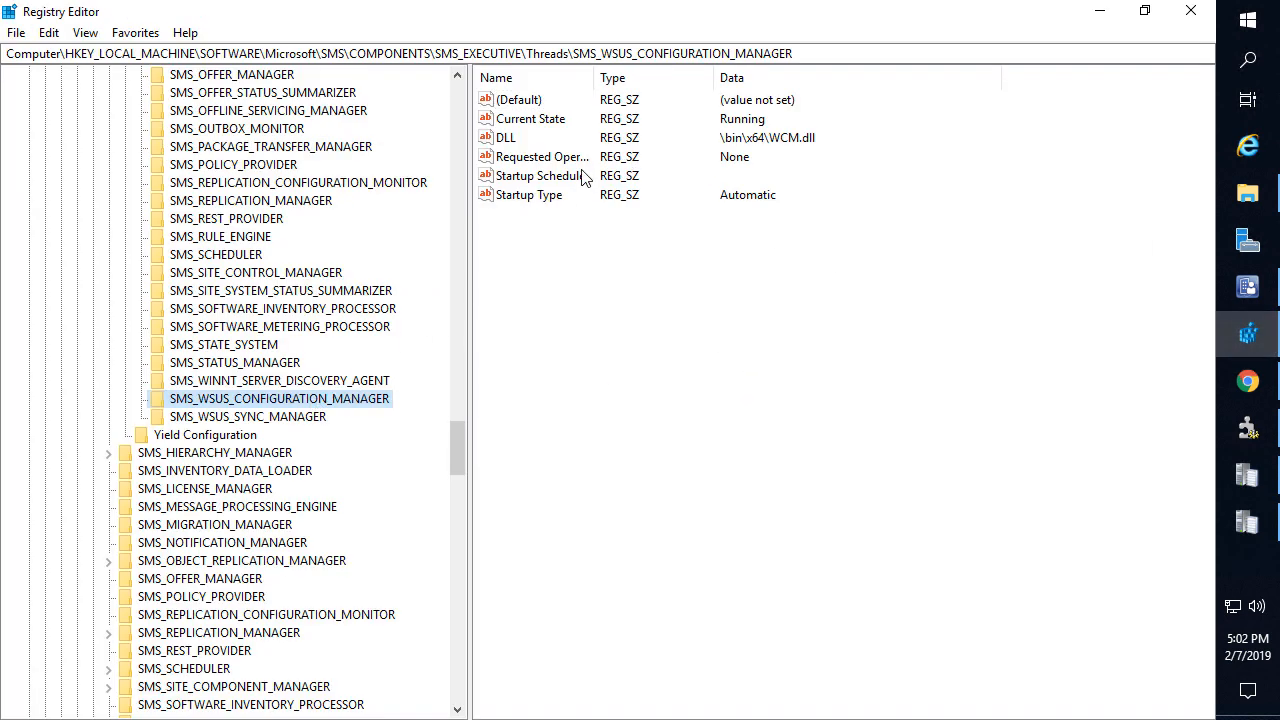
left_click(533, 195)
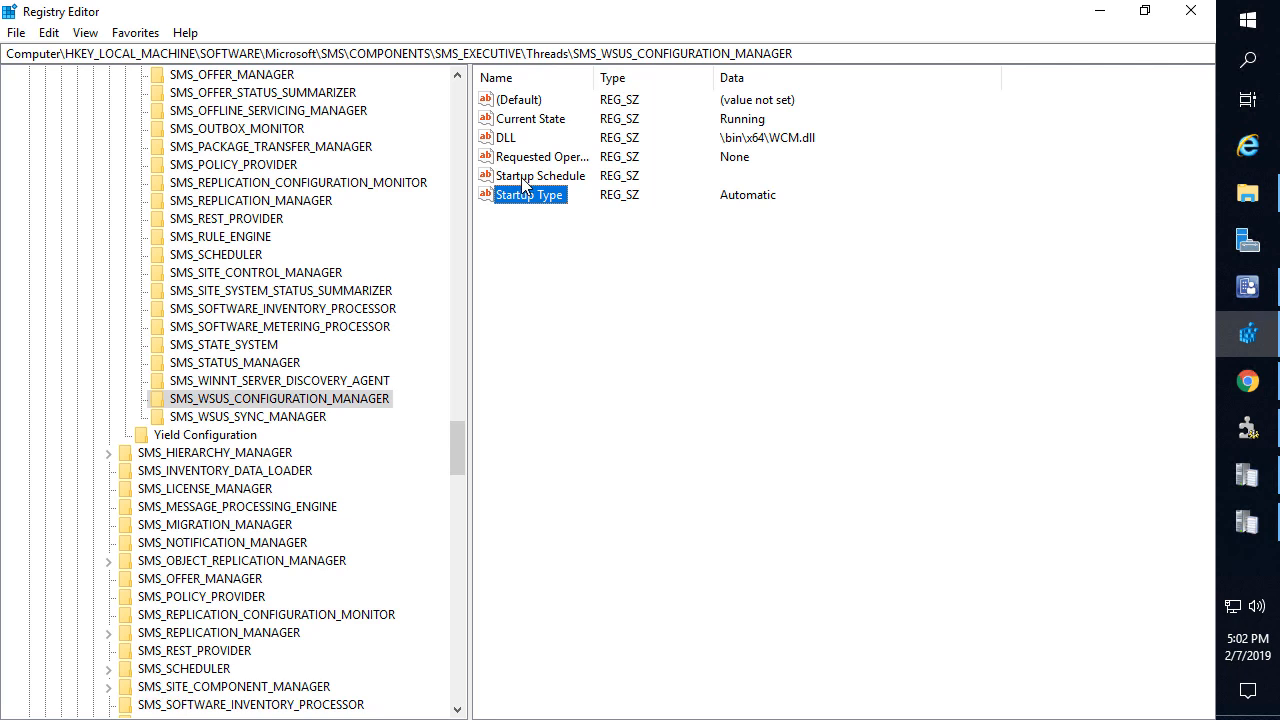
left_click(528, 177)
double_click(519, 160)
type("stop")
key("Return")
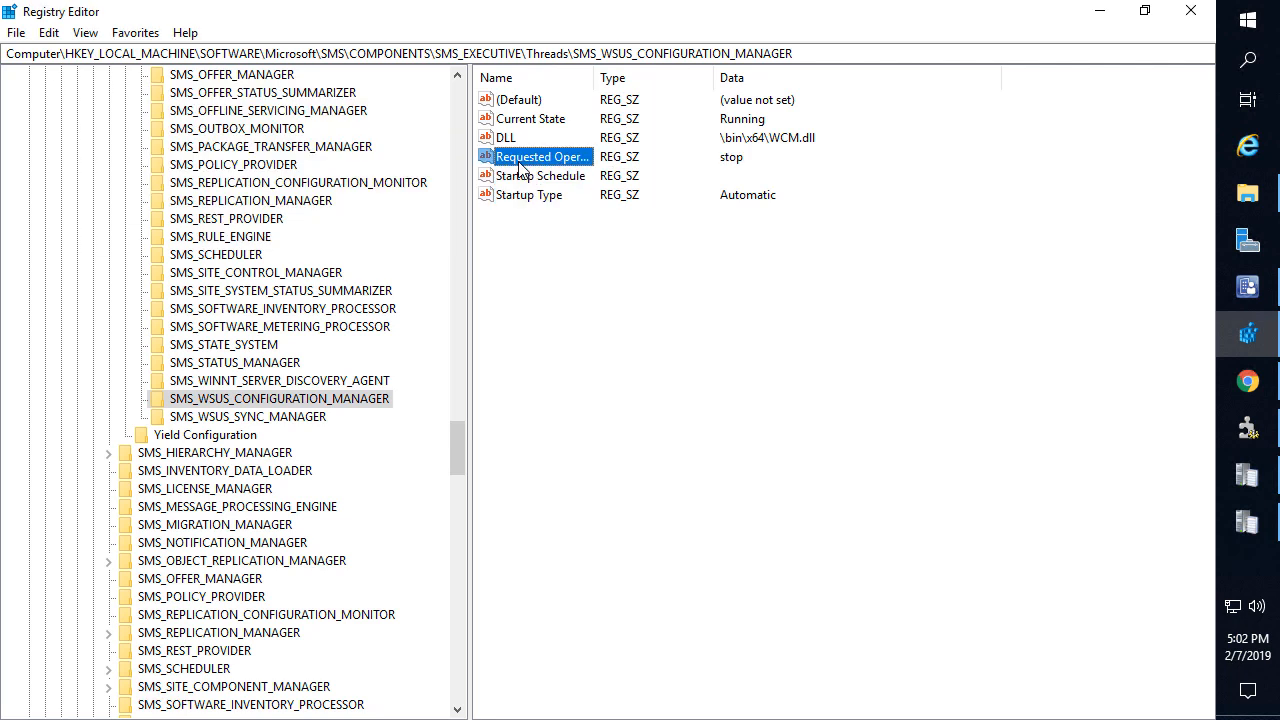
Set the Requested Operation value of SMS_WSUS_CONFIGURATION_MANAGER to start
double_click(553, 167)
type("star")
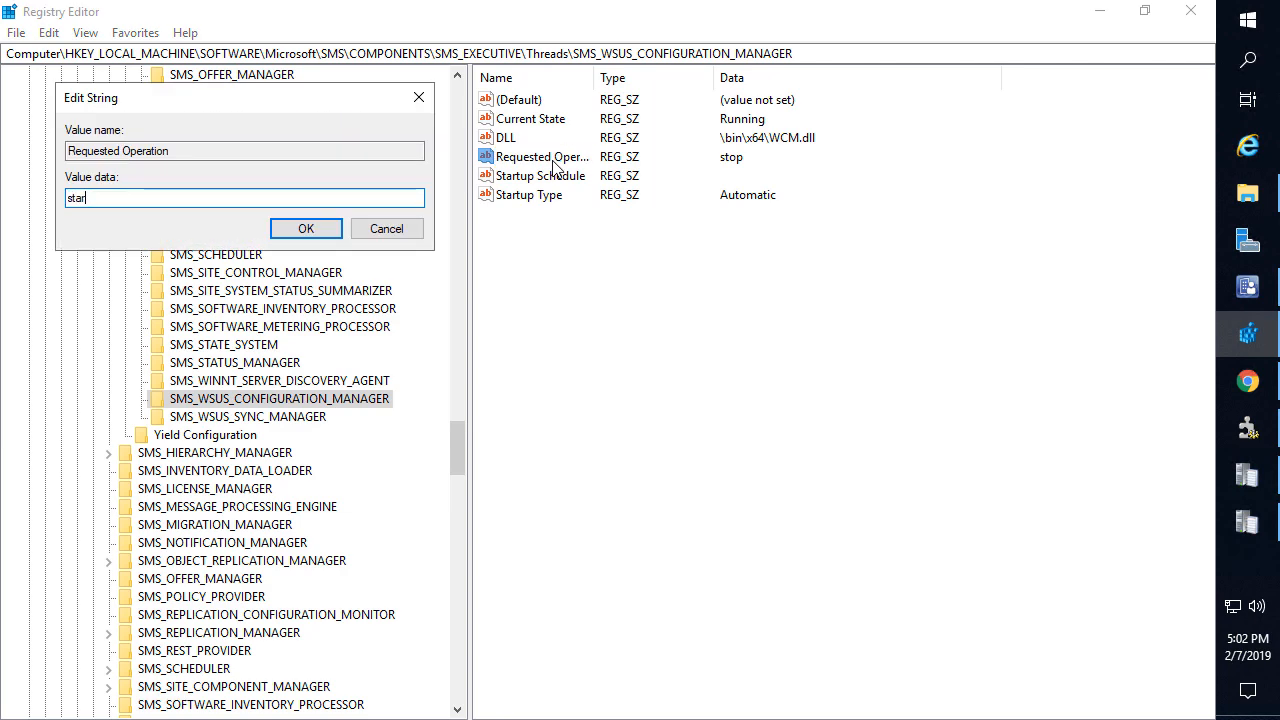
type("t")
key("Return")
Switch to WCM.log in the Configuration Manager Trace Log Tool and examine the newest entries on the component restart and active SUP list
left_click(1247, 476)
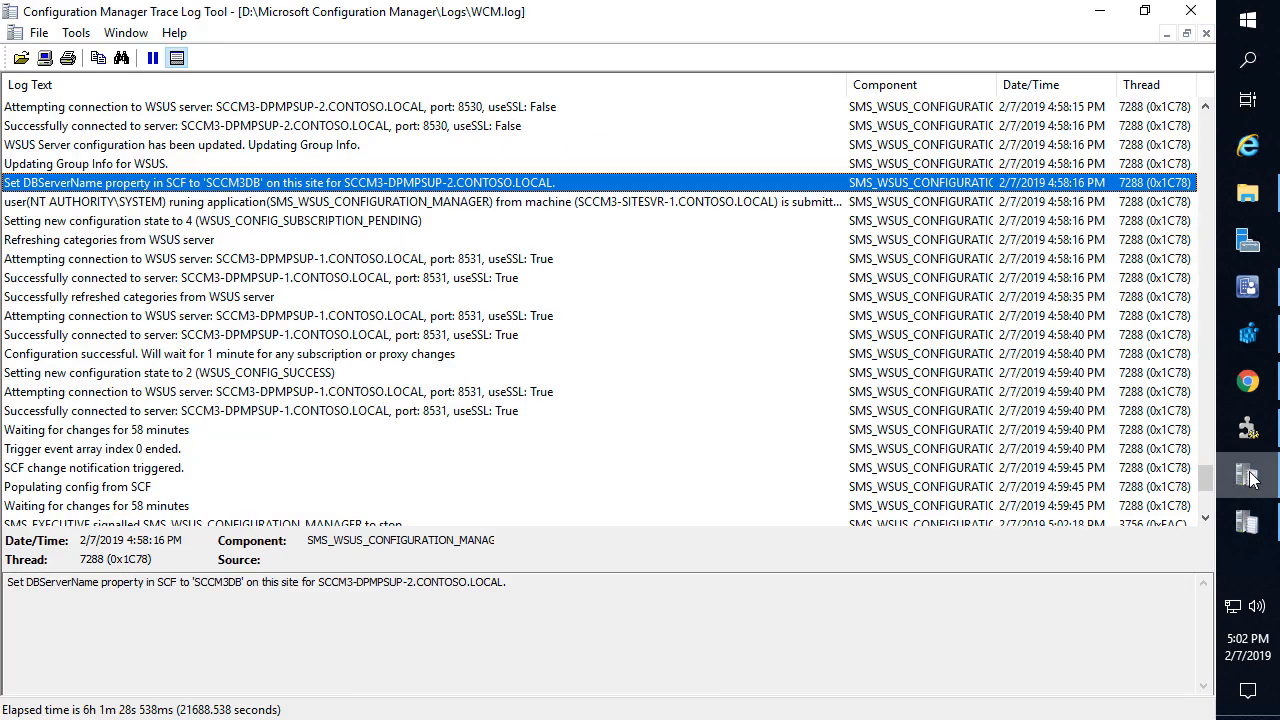
left_click(531, 370)
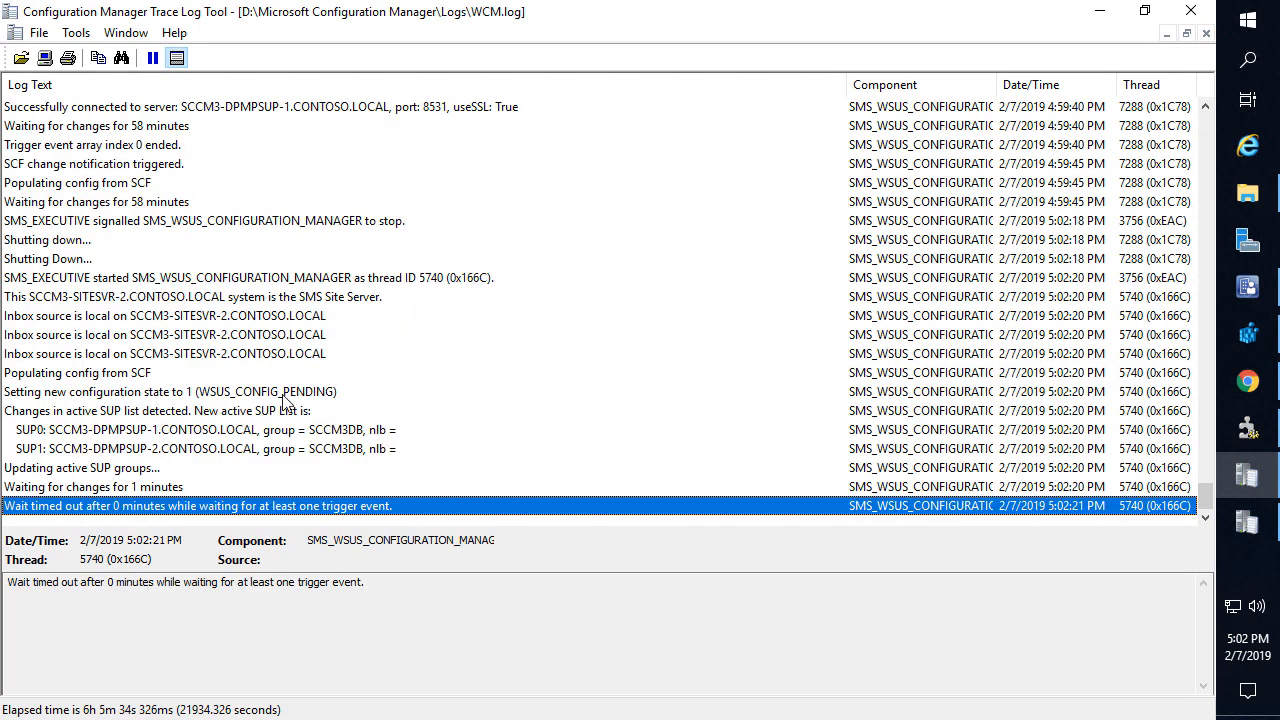
left_click(280, 434)
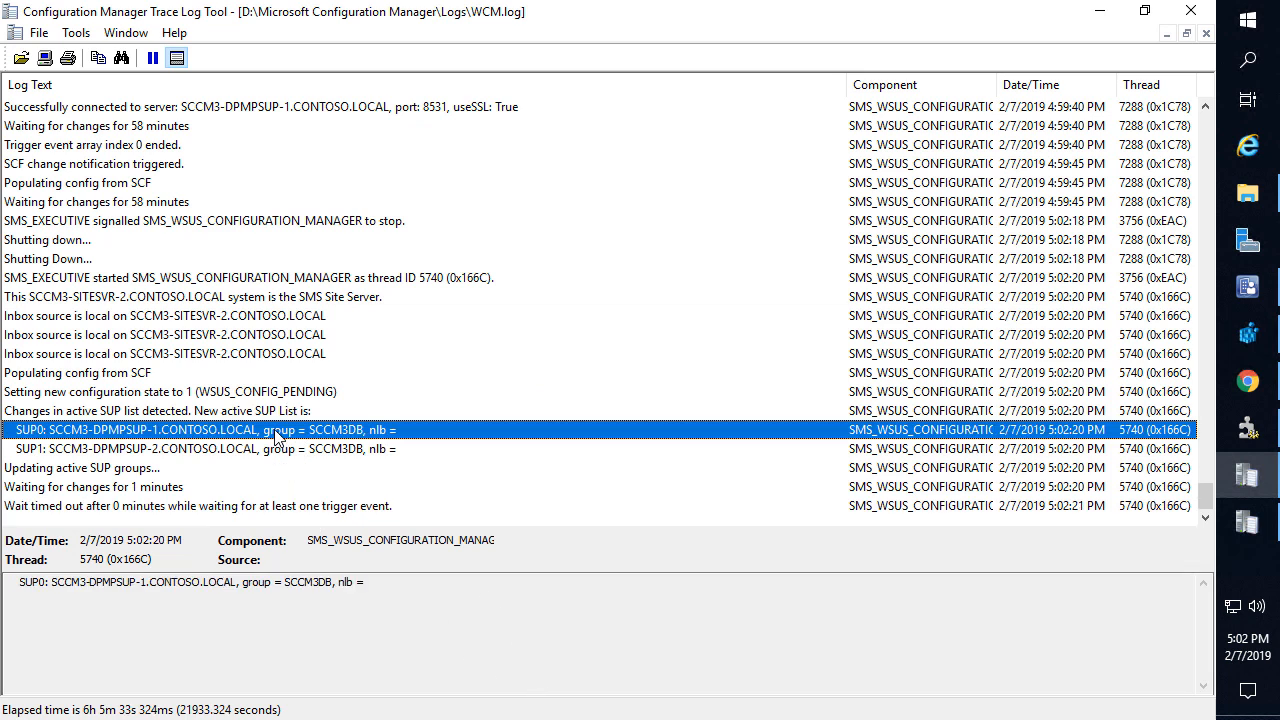
left_click(250, 410)
left_click(191, 420)
mouse_move(17, 425)
left_mouse_down()
mouse_move(441, 473)
mouse_move(556, 448)
mouse_move(896, 490)
mouse_move(886, 514)
left_mouse_up()
left_click_drag(742, 504, 598, 410)
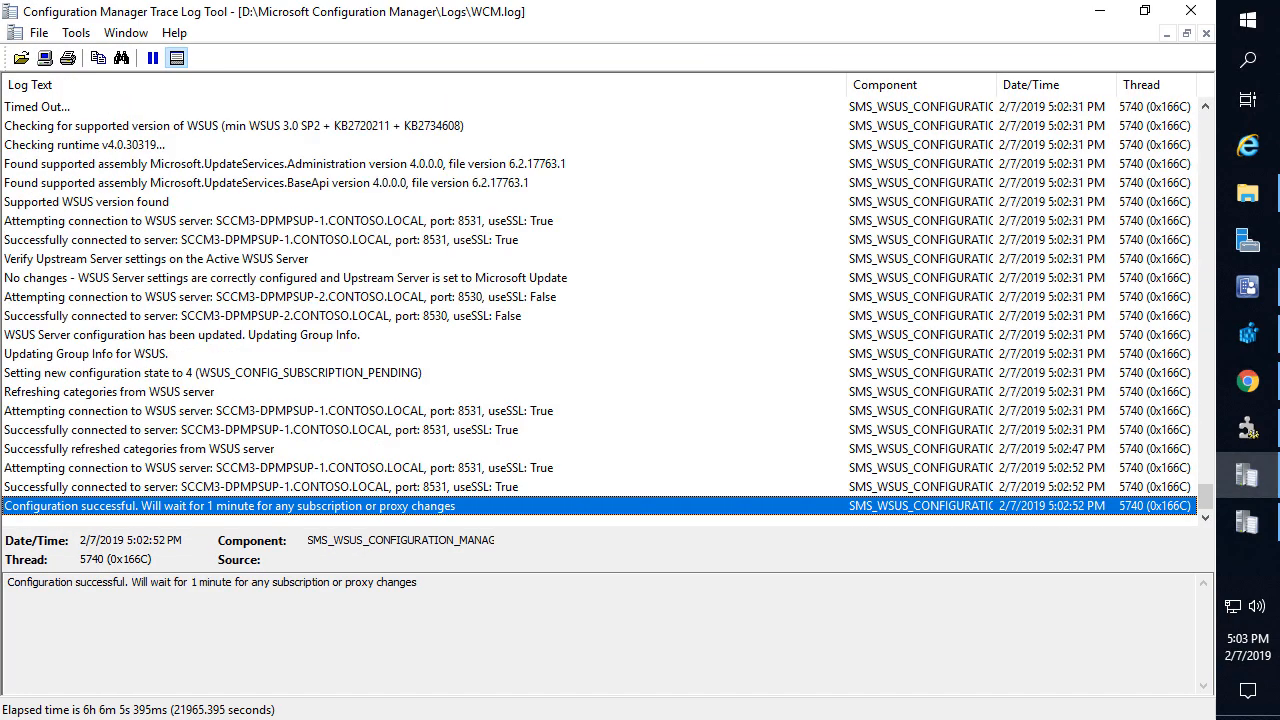
Minimize the open log viewers, Registry Editor, and the Logs folder window
left_click(1105, 15)
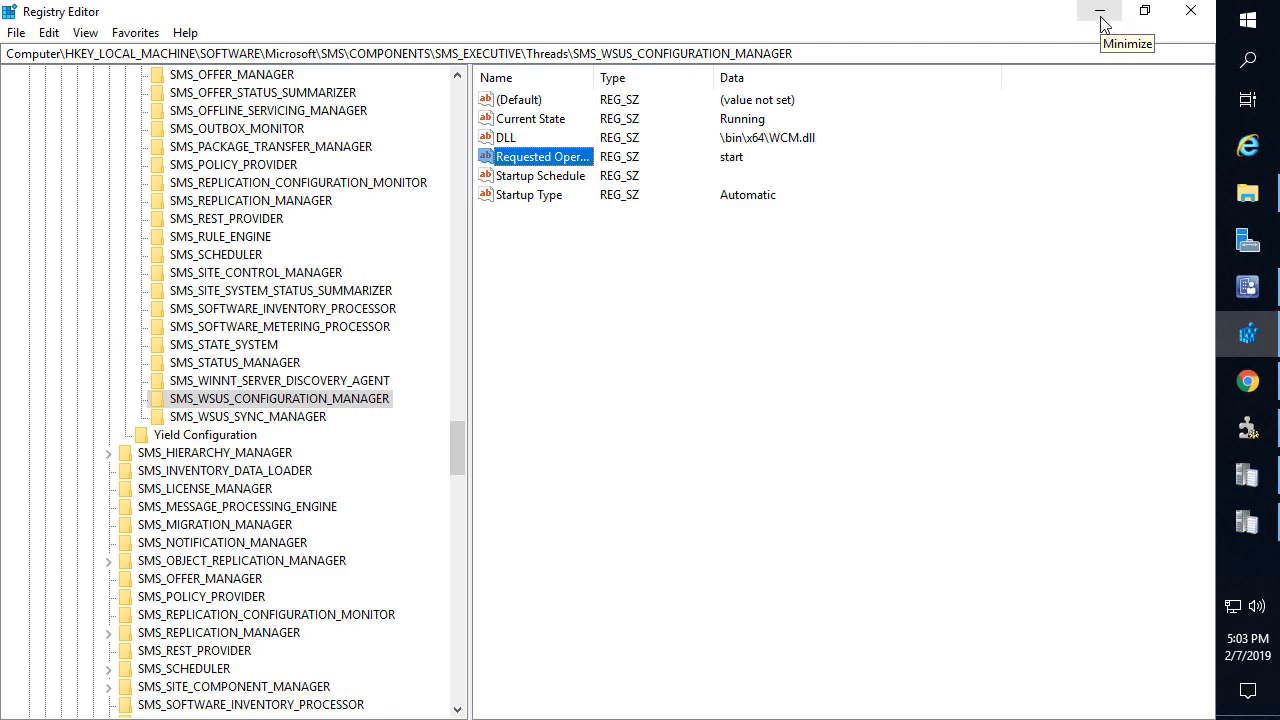
left_click(1101, 18)
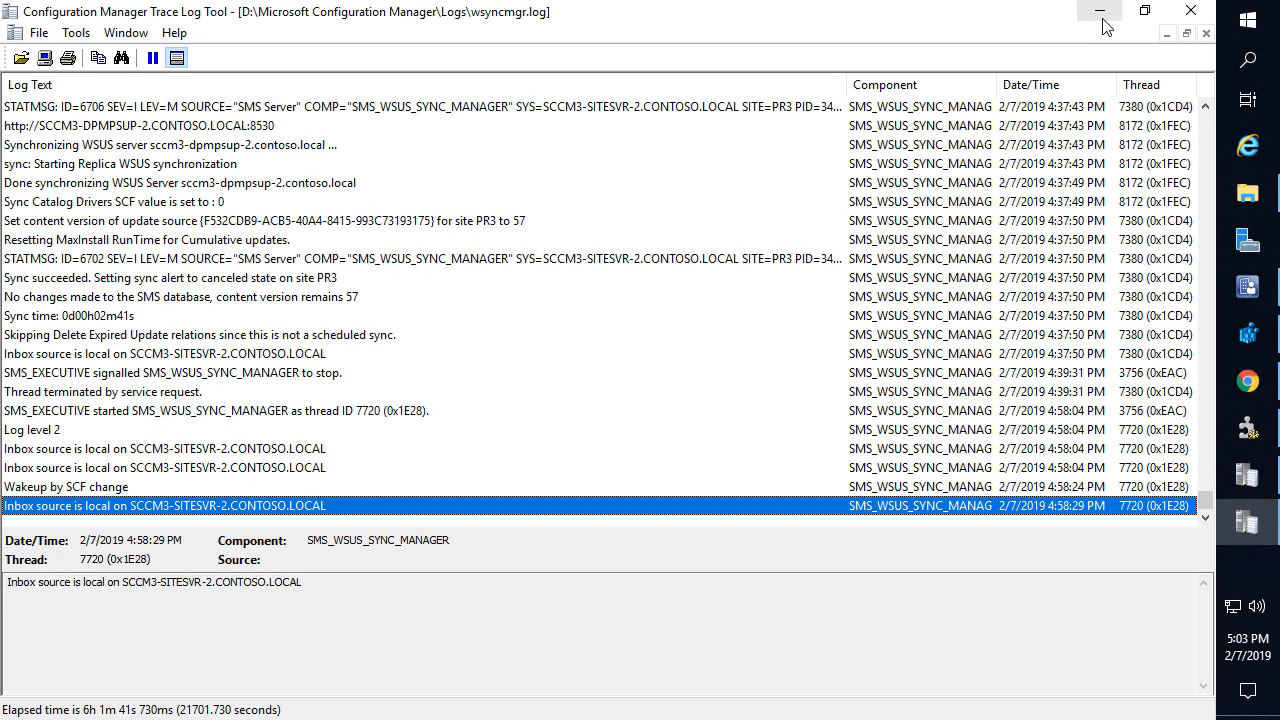
left_click(1103, 16)
left_click(1101, 15)
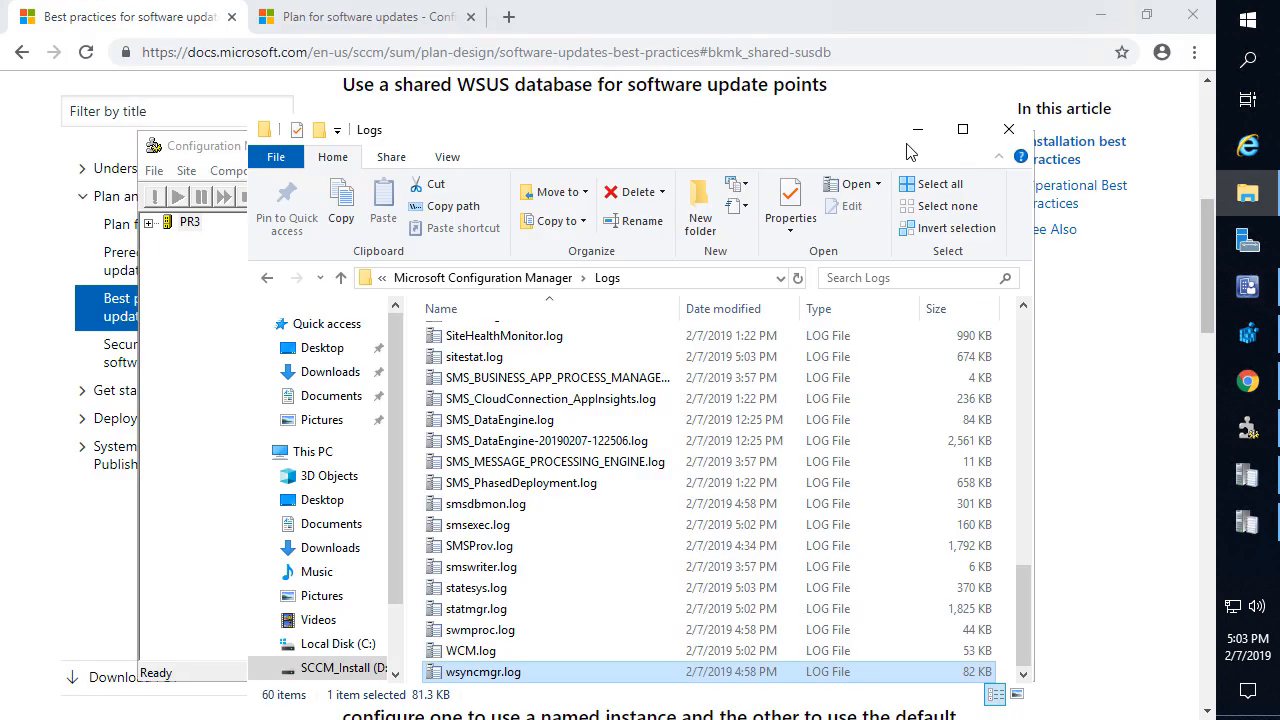
left_click(917, 130)
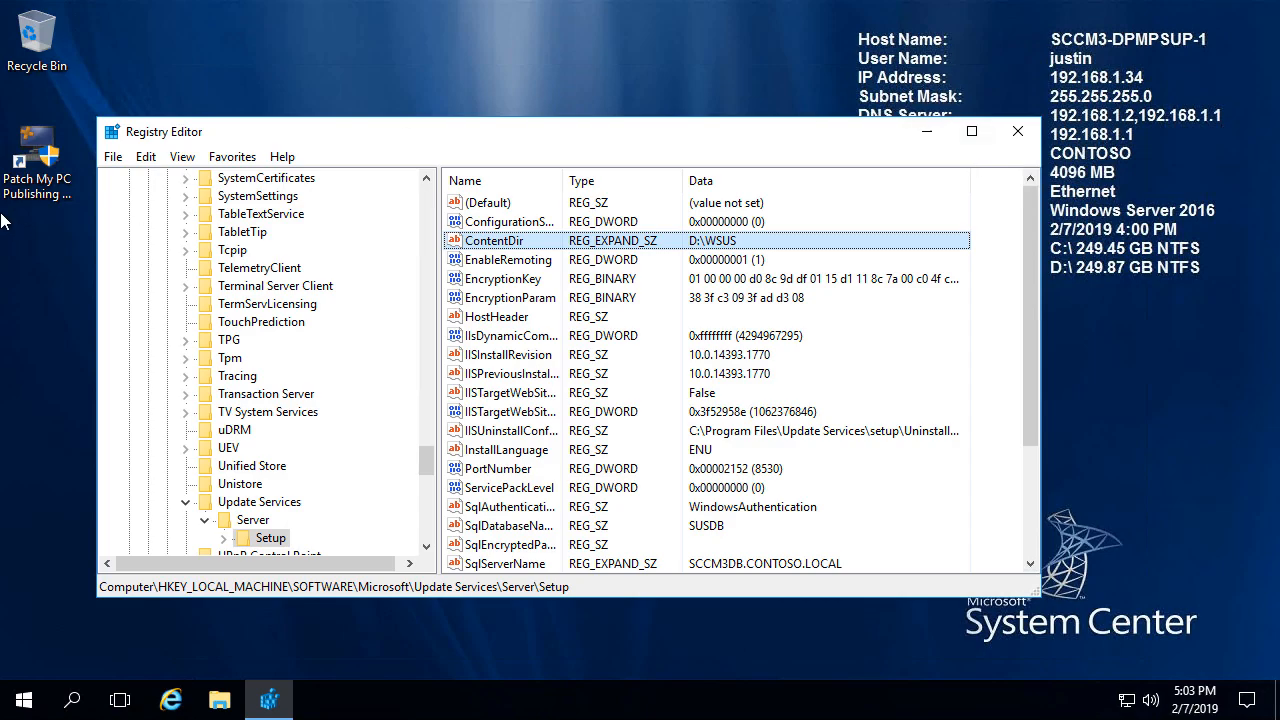
Open the Patch My PC Publishing Settings on SCCM3-DPMPSUP-1 and run a publishing sync immediately
double_click(37, 152)
left_click(574, 486)
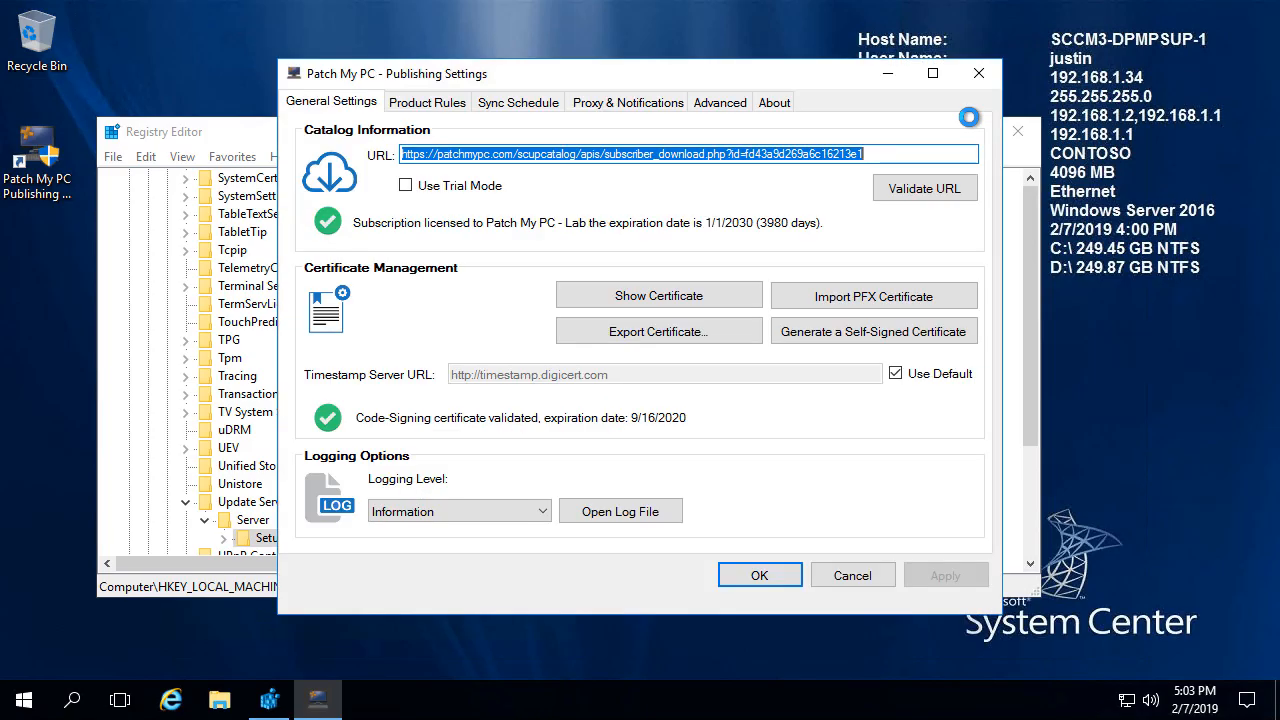
left_click(440, 103)
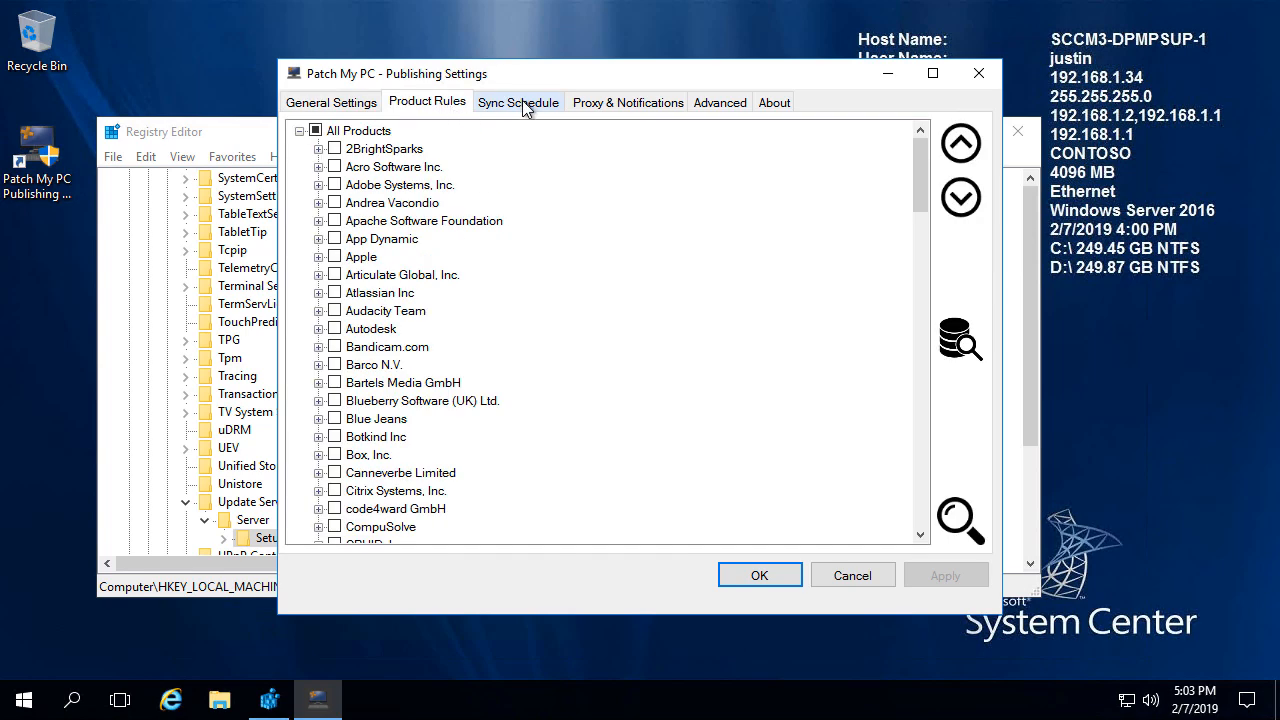
left_click(494, 104)
left_click(908, 531)
left_click(816, 427)
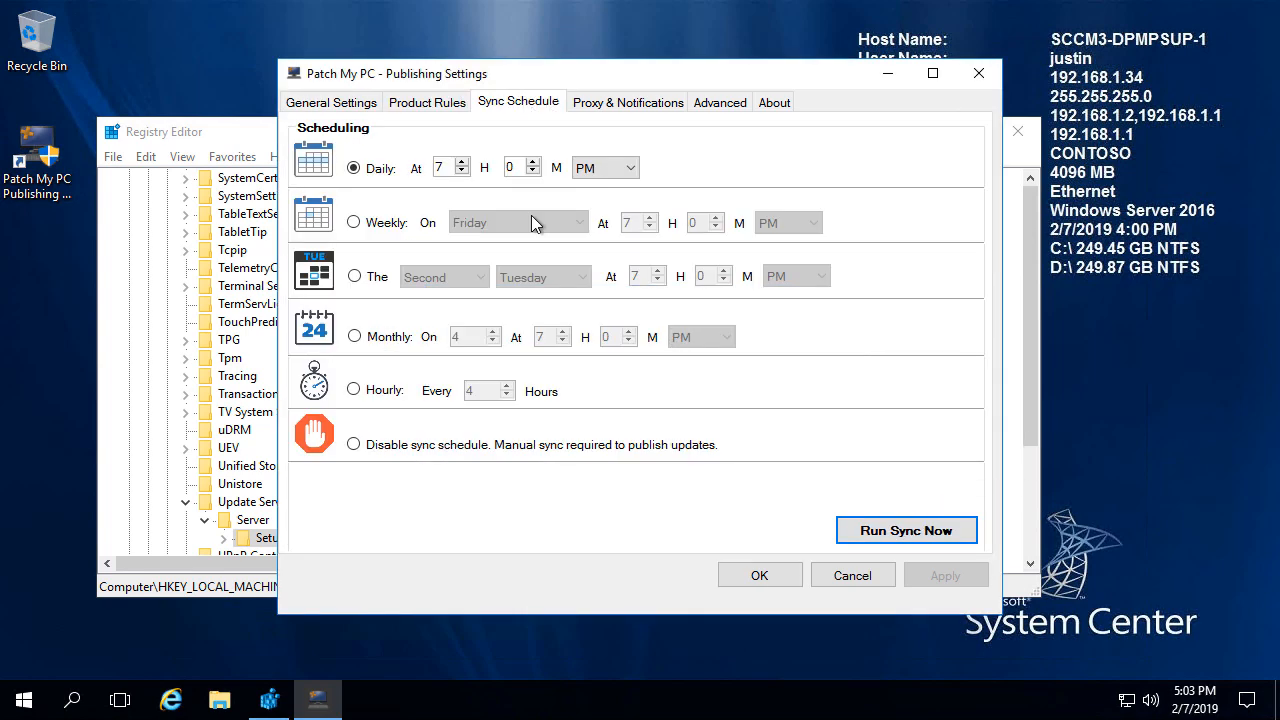
Search the Patch My PC product rules for chrome, and open the publishing log file
left_click(432, 104)
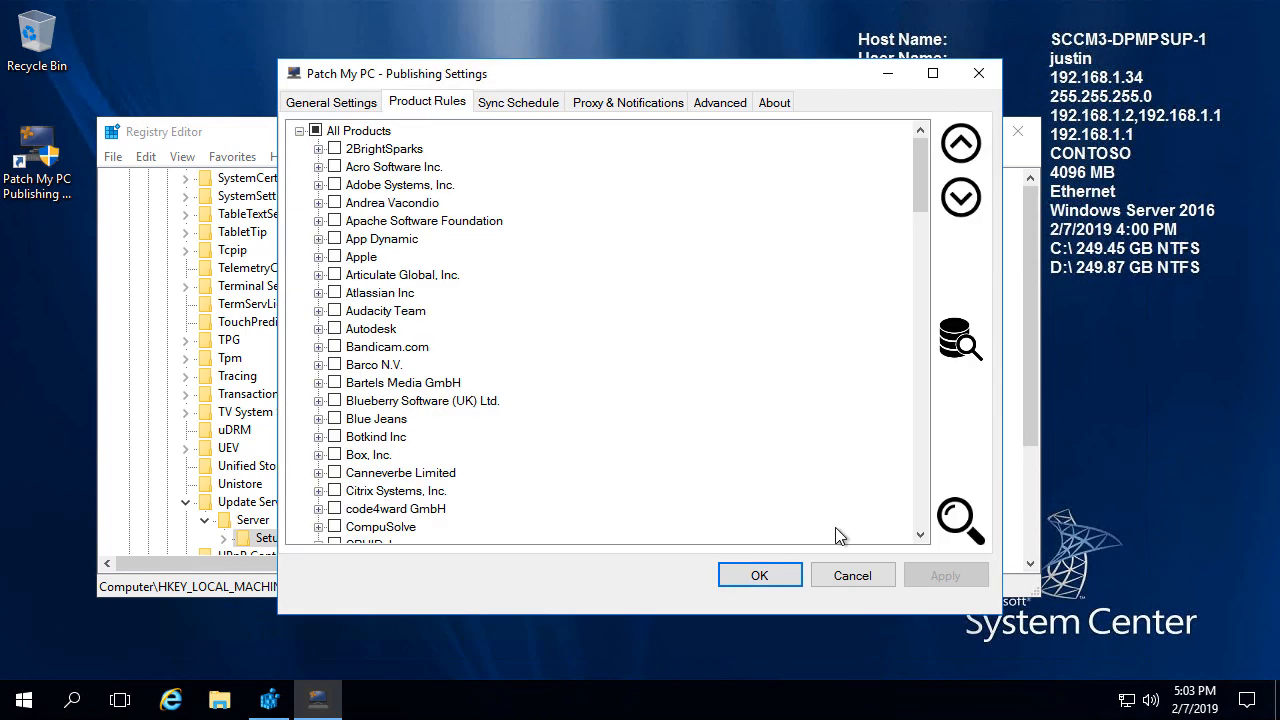
left_click(939, 522)
type("chrome")
key("Return")
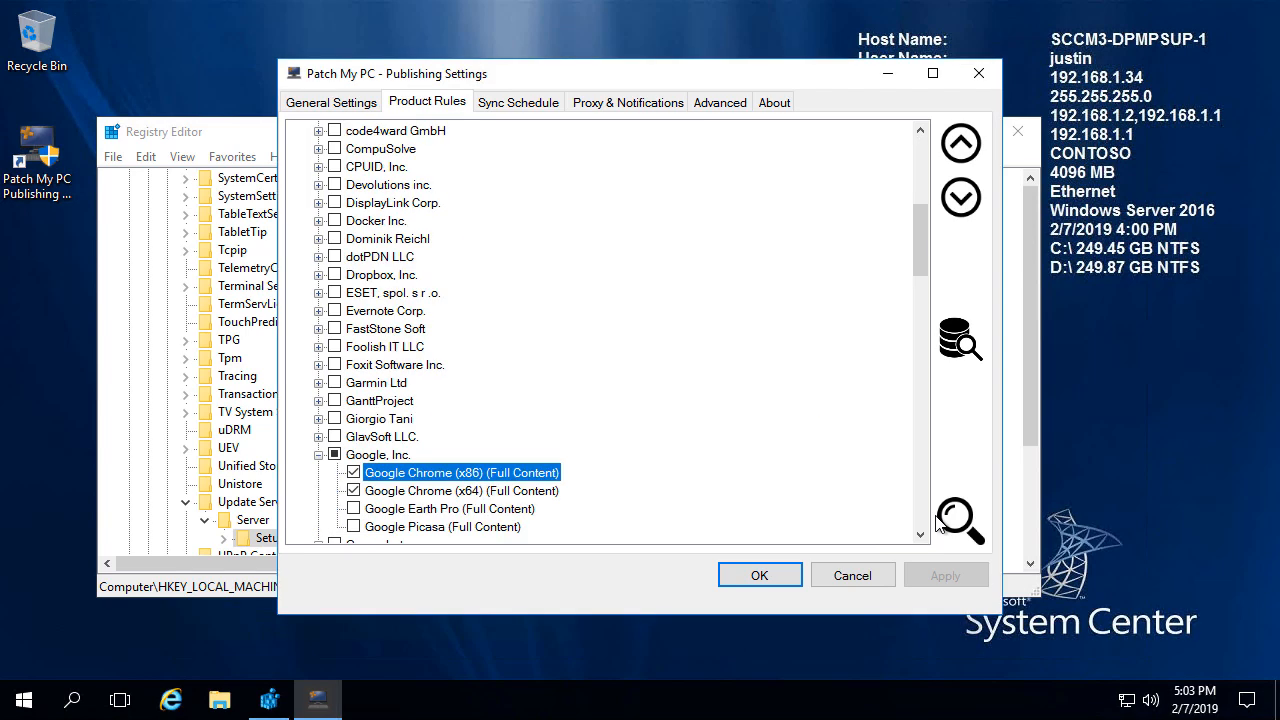
left_click(335, 103)
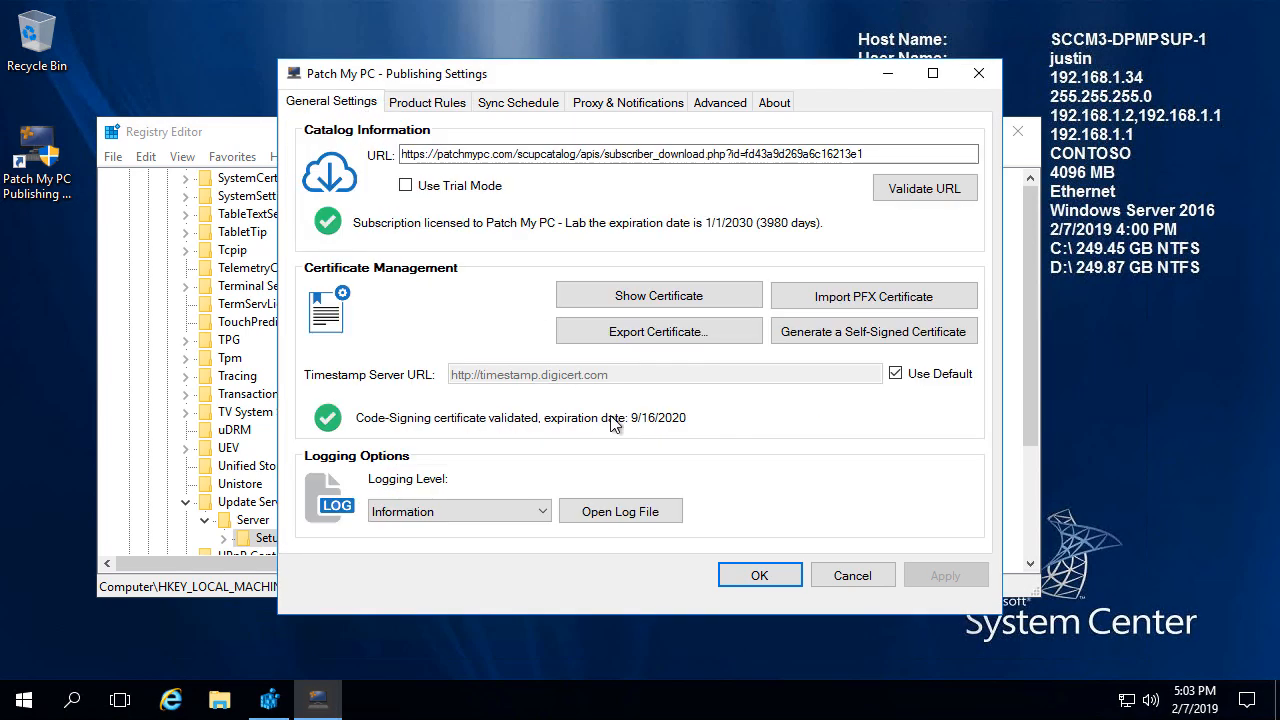
left_click(612, 511)
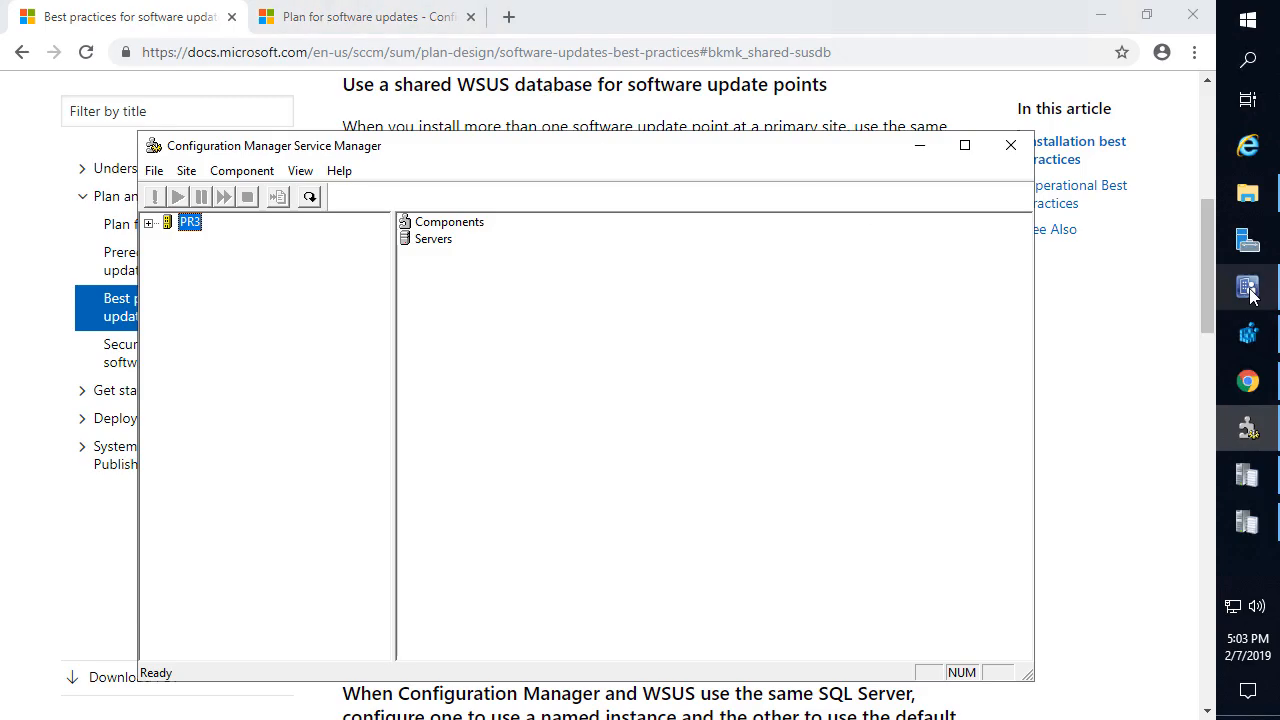
Switch to the Configuration Manager console and run a site-wide synchronization of software updates
left_click(1248, 288)
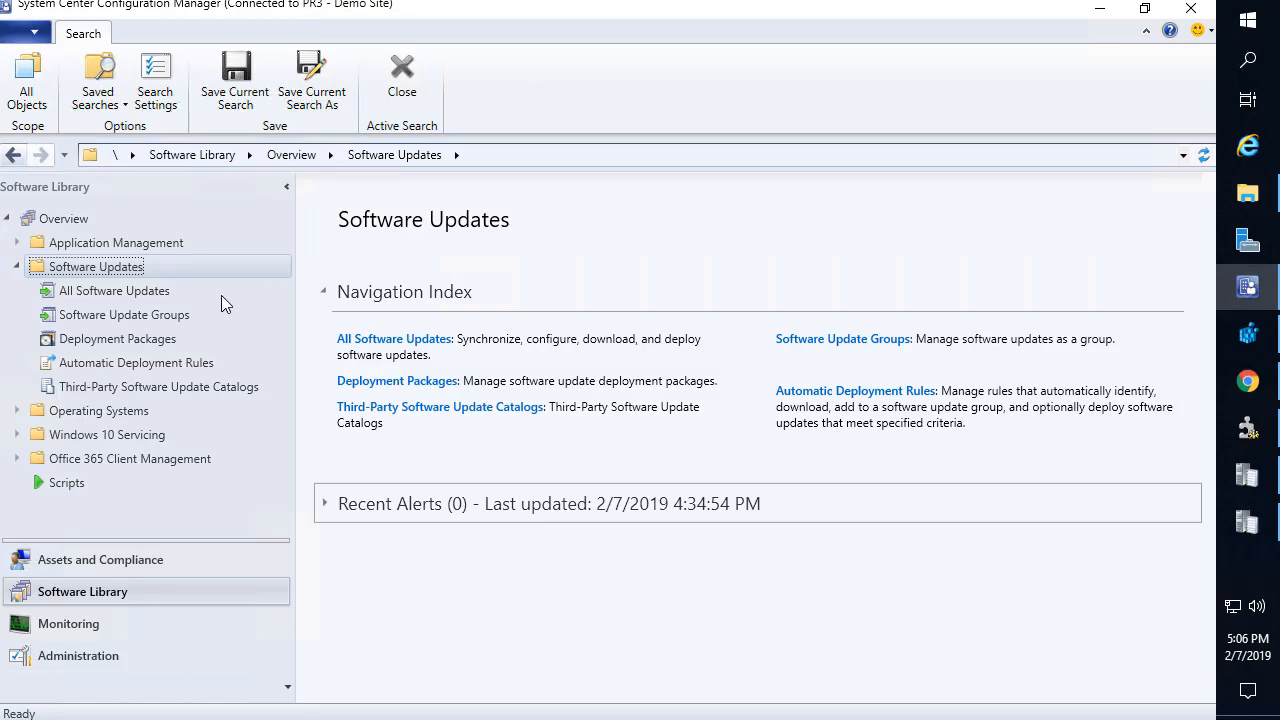
right_click(135, 291)
left_click(187, 304)
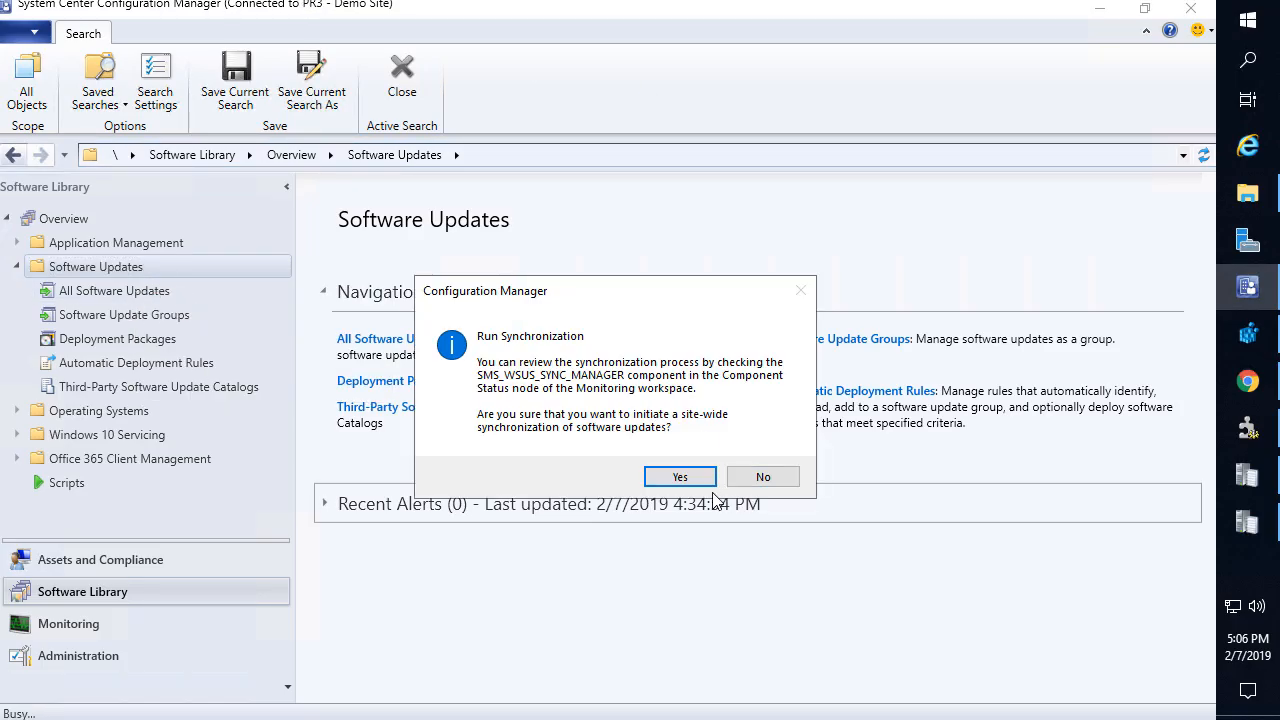
left_click(680, 477)
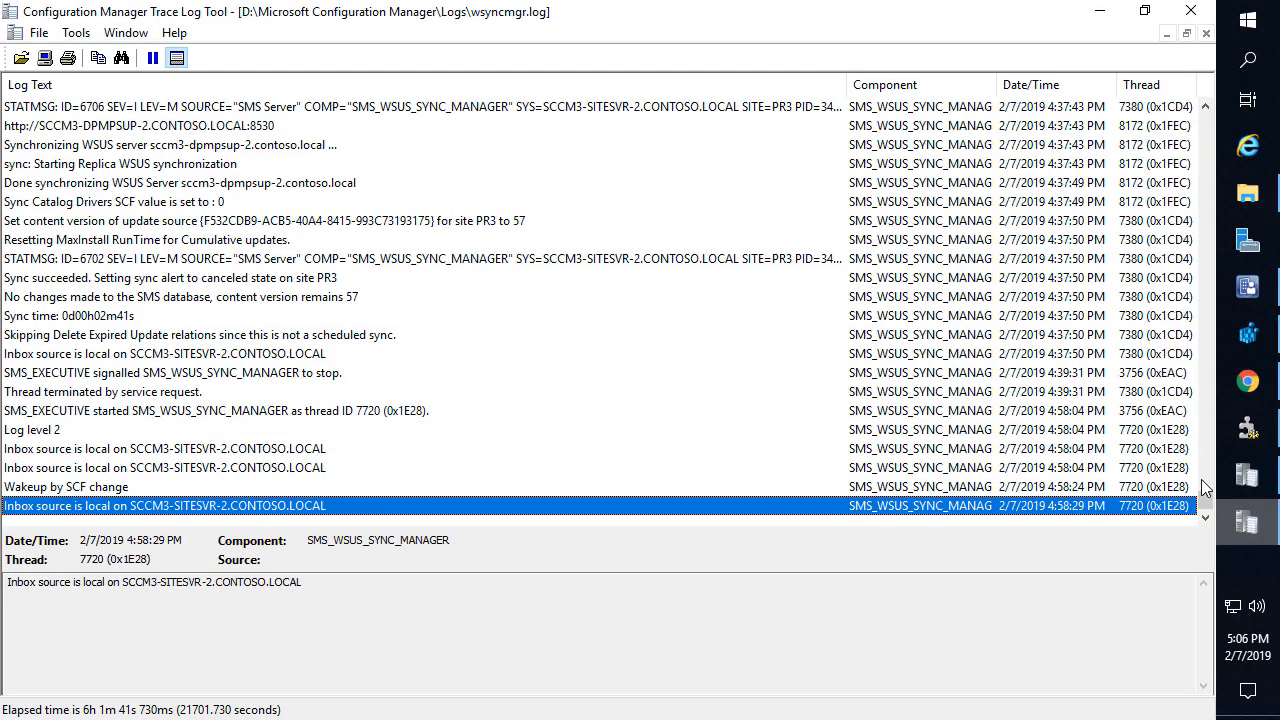
Examine the latest wsyncmgr.log entries on the software update synchronization and the WSUS cleanup
left_click(130, 451)
key("ctrl+End")
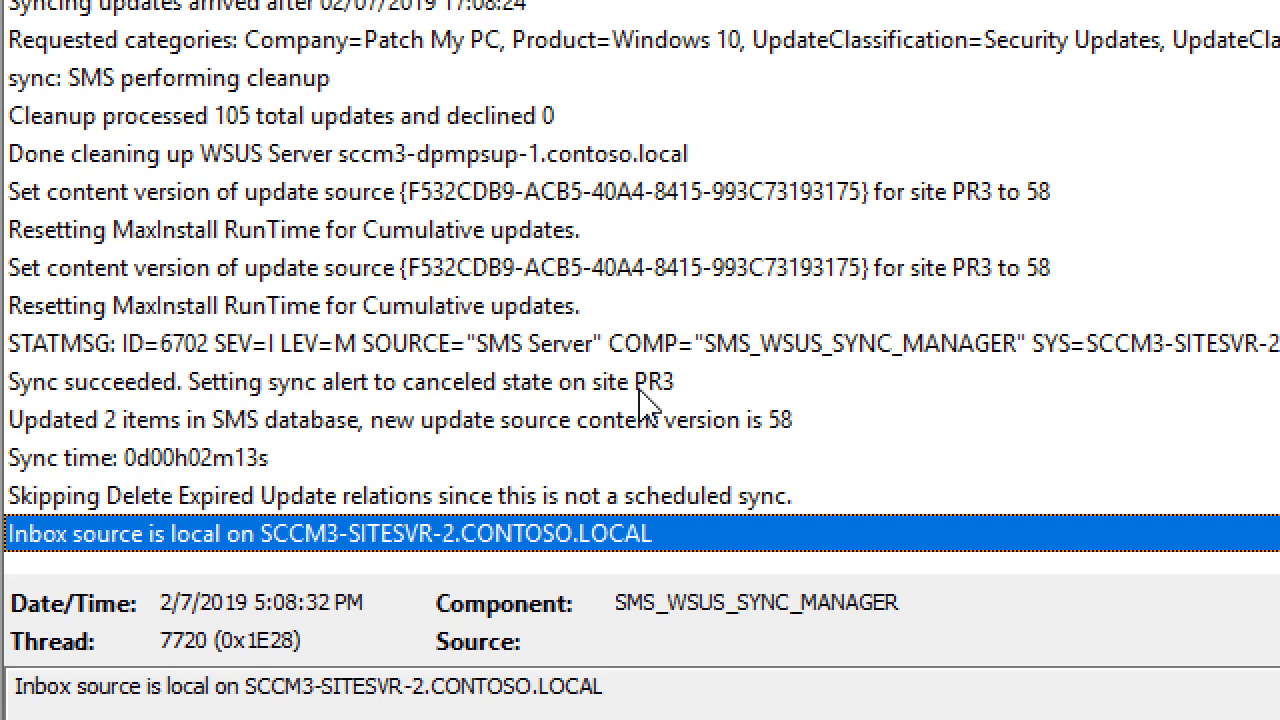
left_click(551, 132)
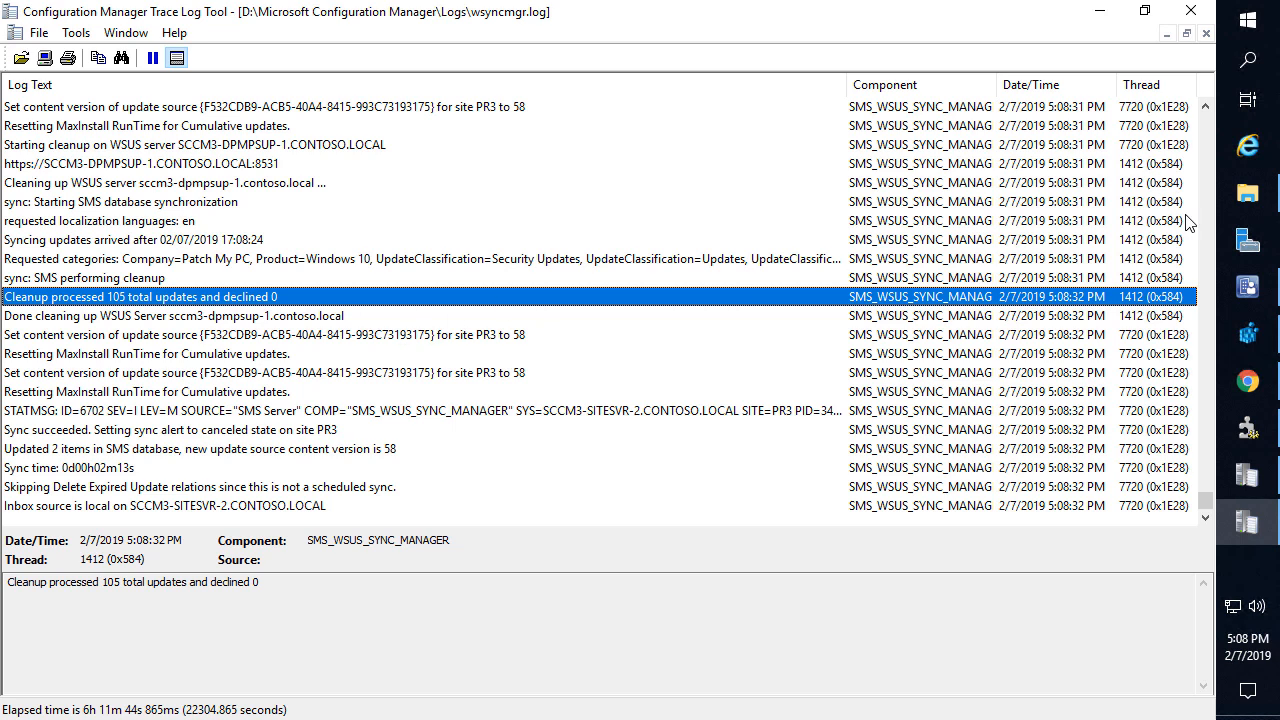
Switch back to the Configuration Manager console and view All Software Updates in the Software Library
mouse_move(1246, 313)
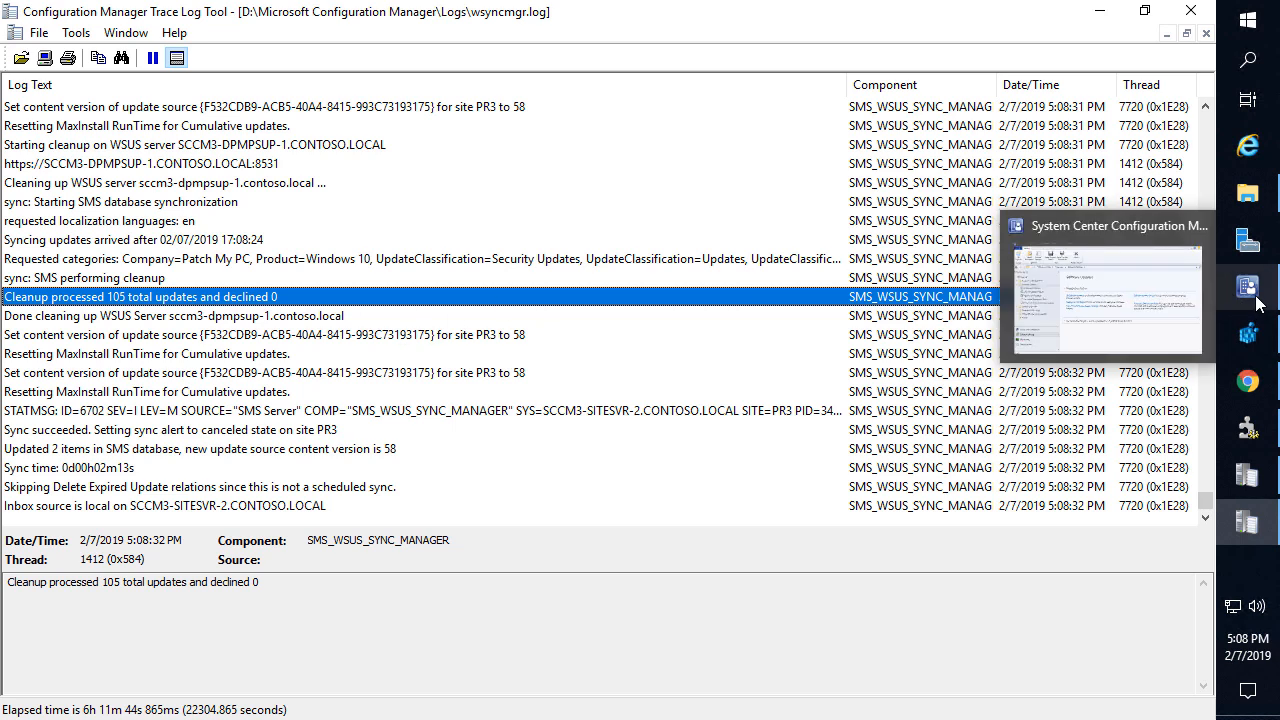
left_click(1144, 301)
left_click(120, 293)
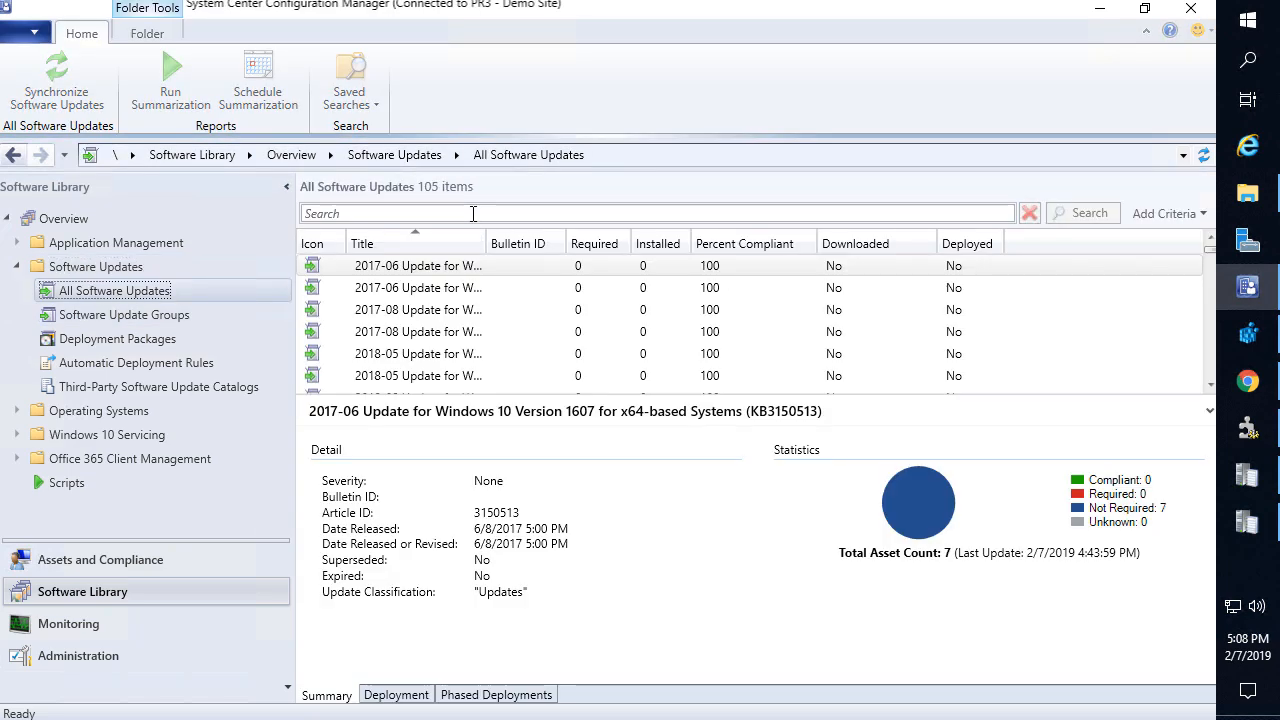
View Software Update Point Synchronization Status in Monitoring, fit all columns to their content, and check both servers' source, catalog version, and status
left_click(120, 625)
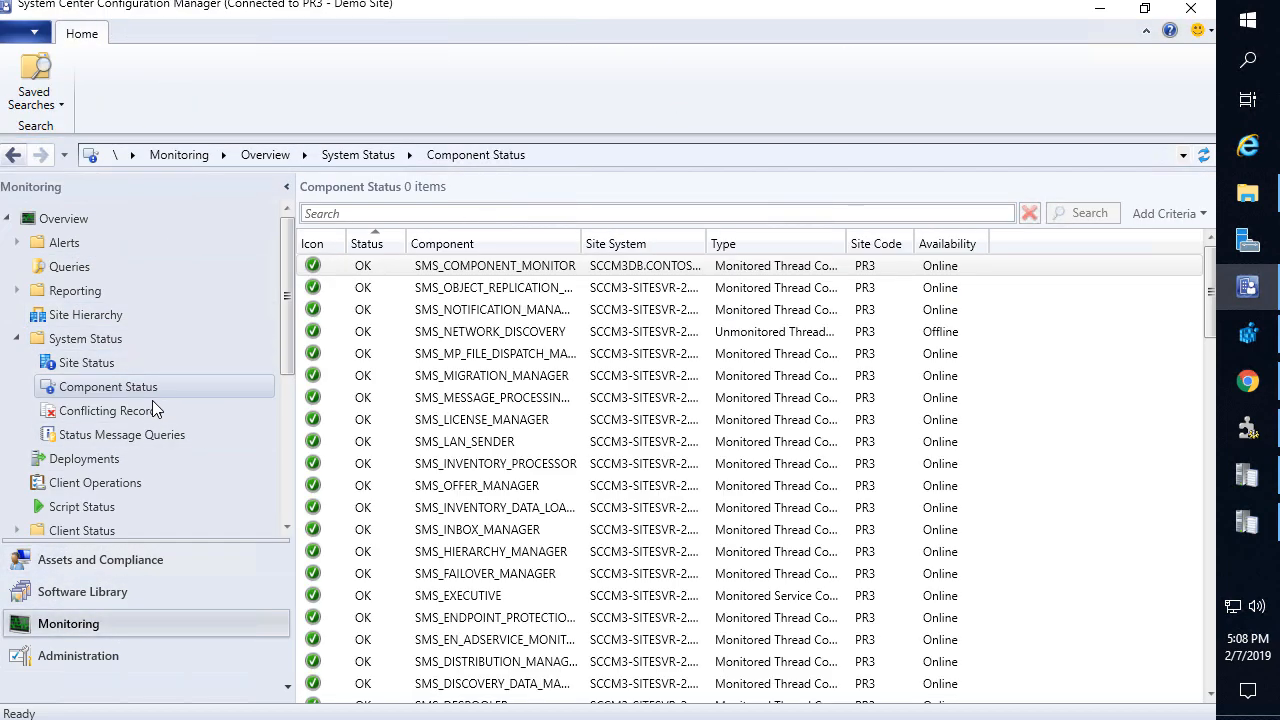
scroll(120, 428, "down", 3)
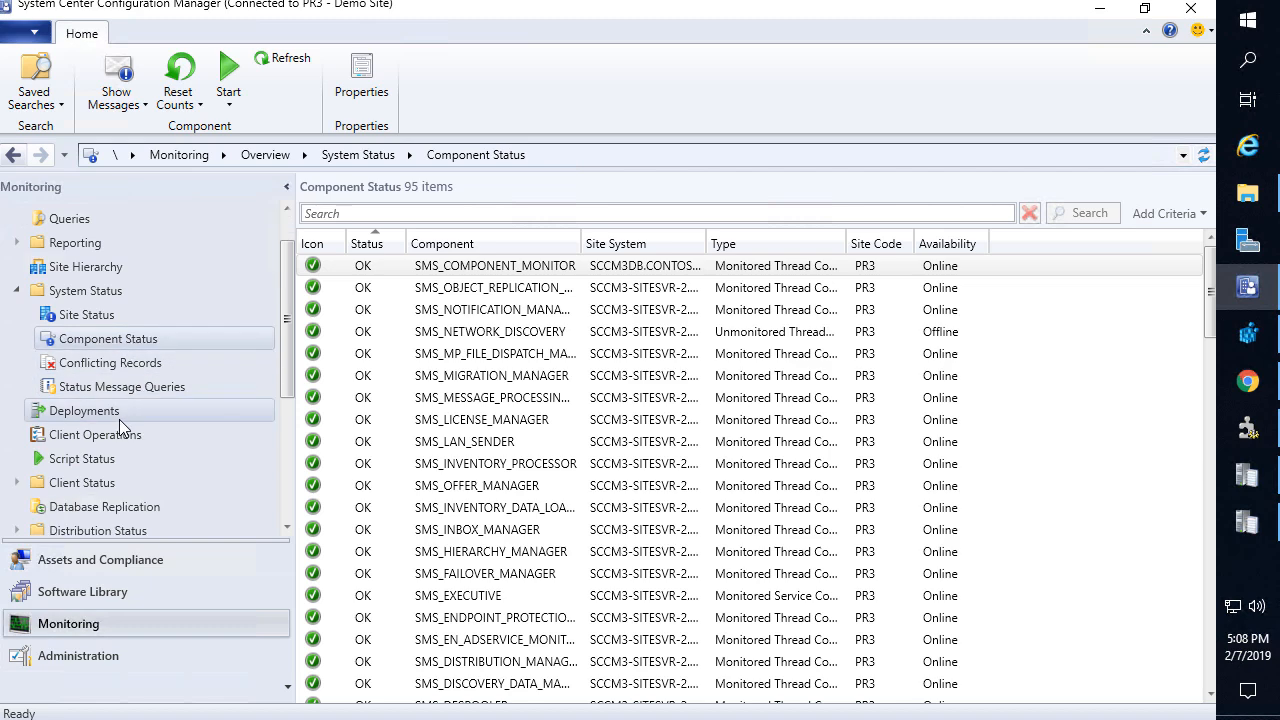
left_click(160, 363)
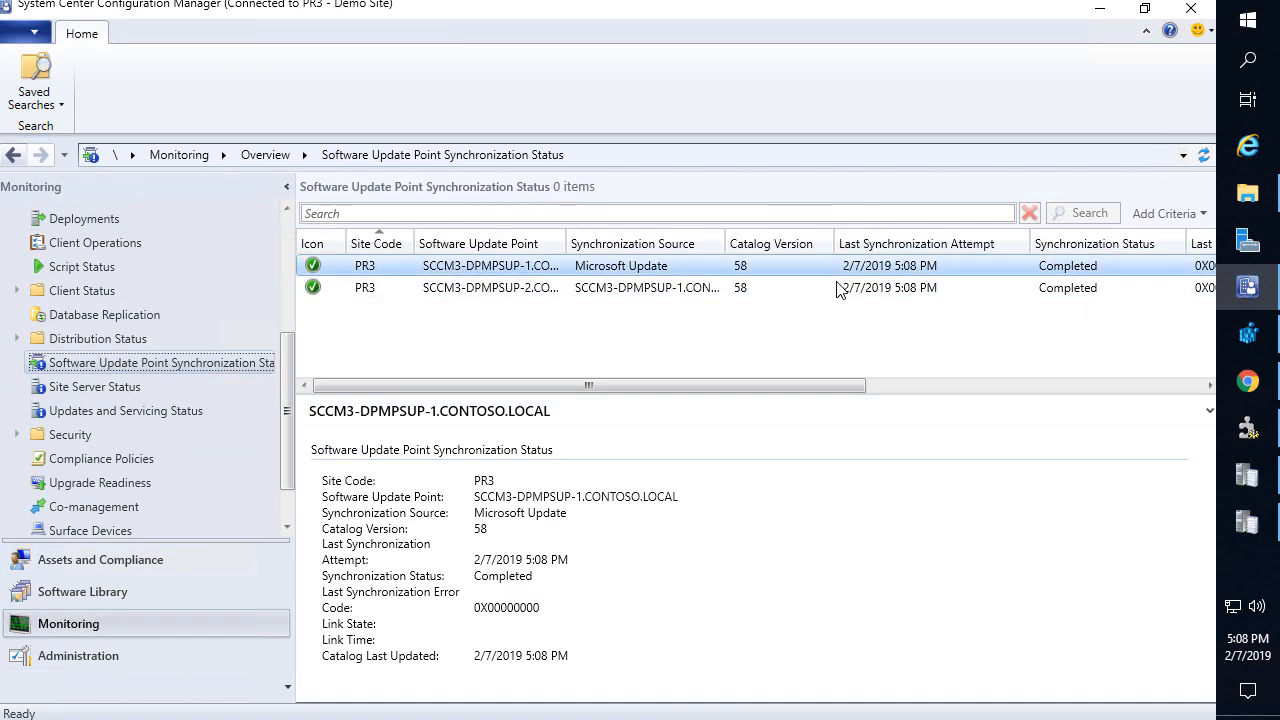
right_click(798, 245)
left_click(840, 279)
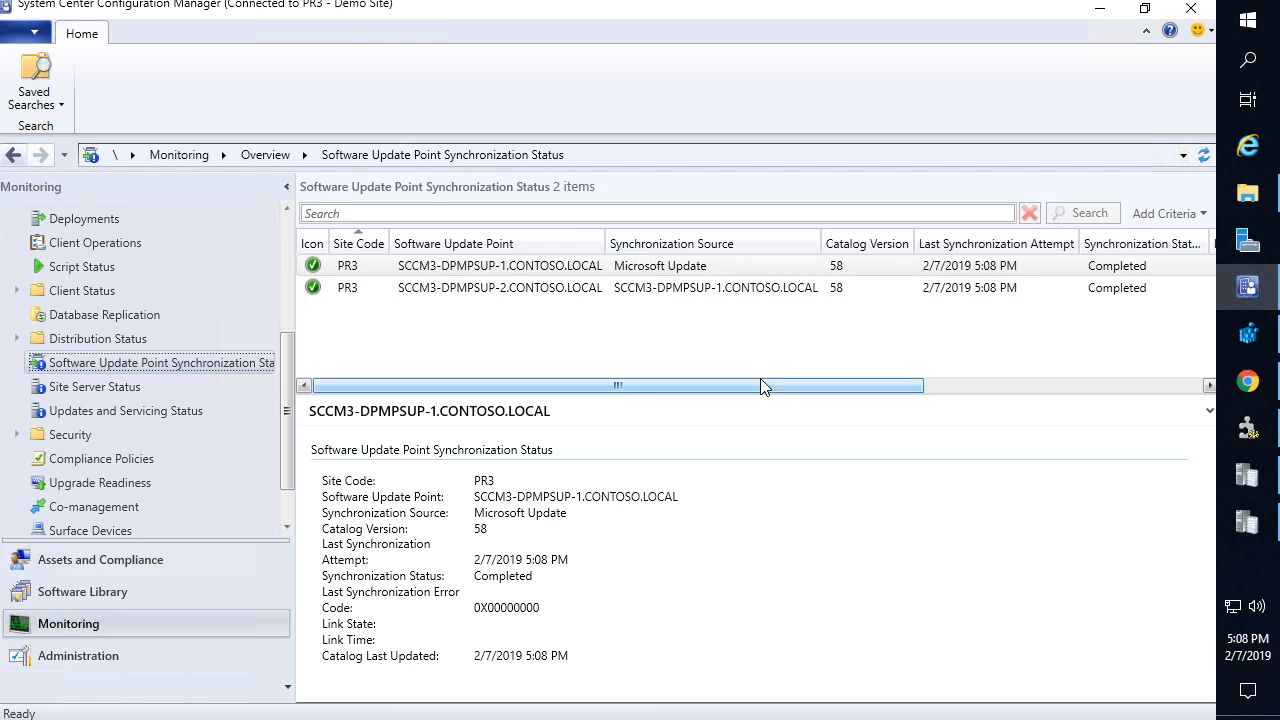
left_click_drag(747, 385, 810, 390)
right_click(810, 390)
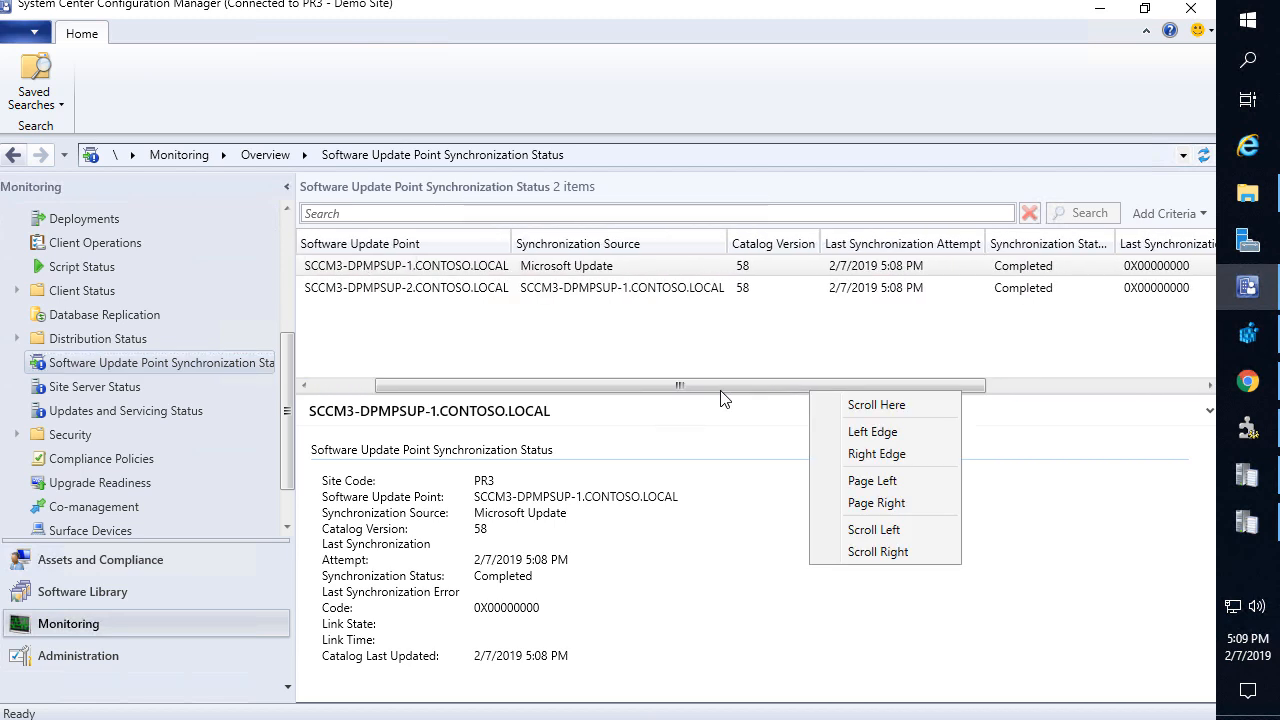
left_click_drag(699, 383, 618, 391)
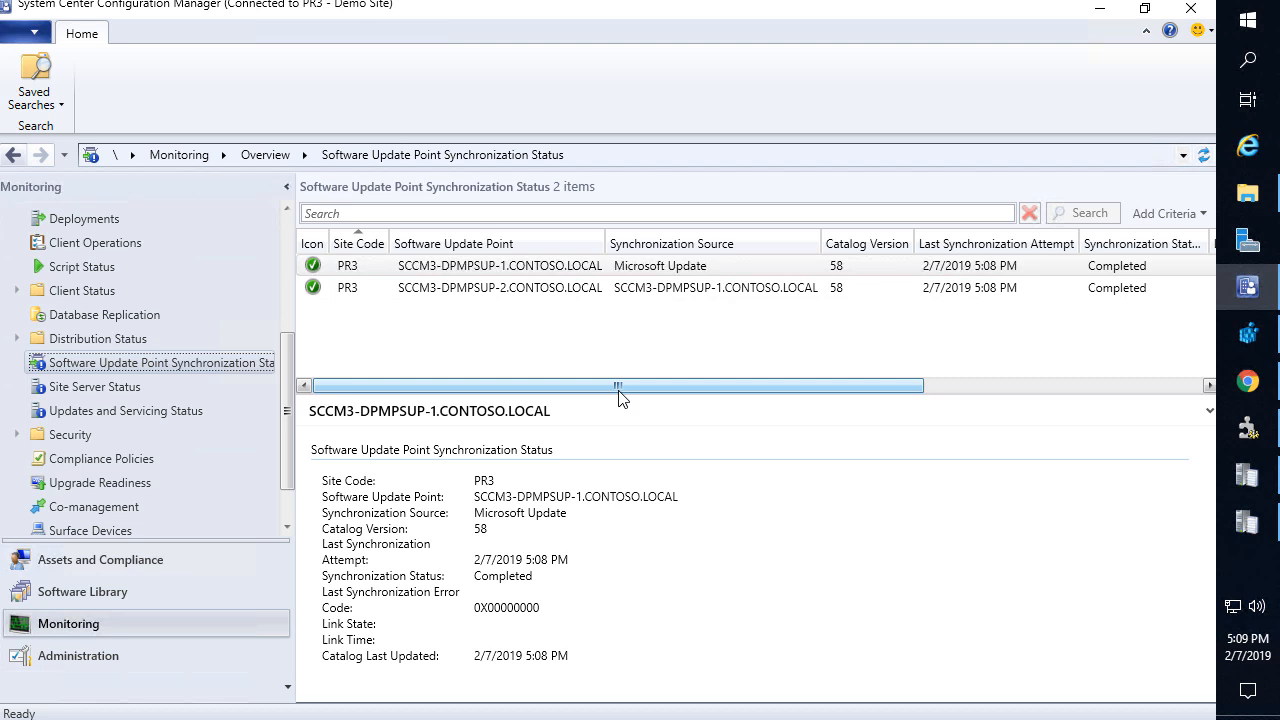
Remove the Software update point role from SCCM3-DPMPSUP-2.CONTOSO.LOCAL in Servers and Site System Roles and confirm the removal
left_click(78, 655)
left_click(435, 356)
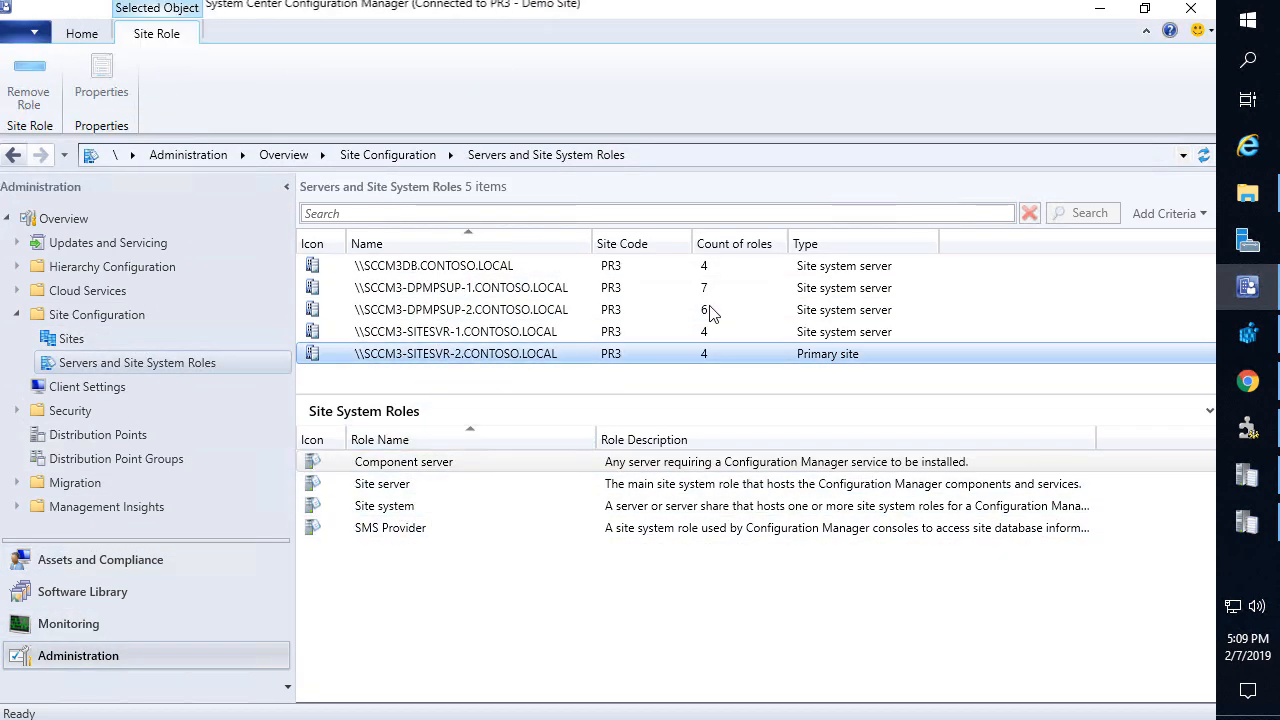
left_click(470, 309)
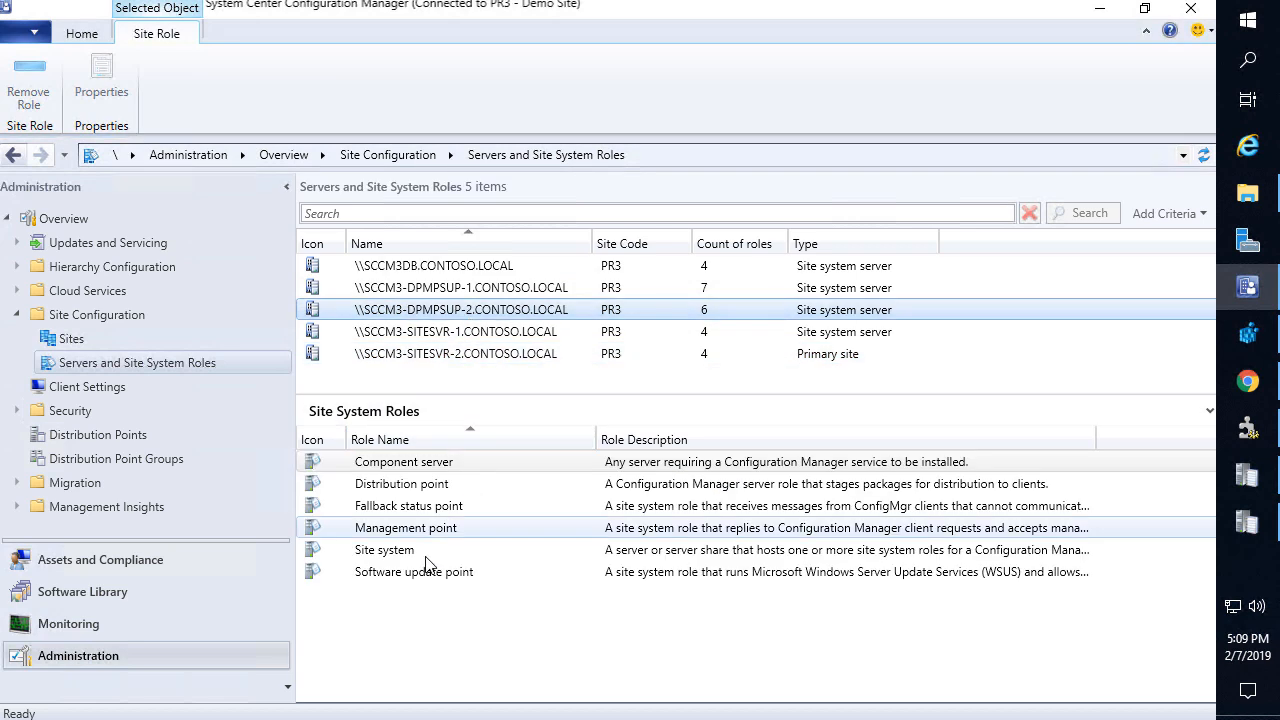
right_click(418, 580)
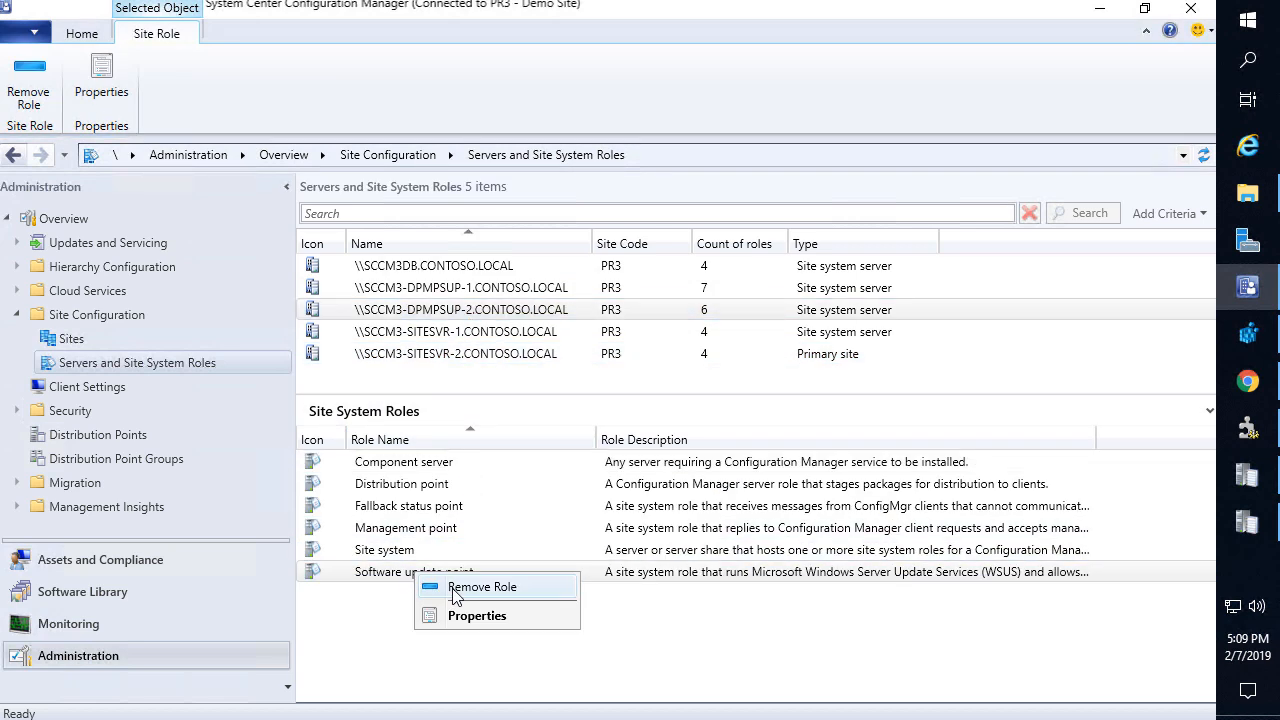
left_click(457, 590)
left_click(686, 458)
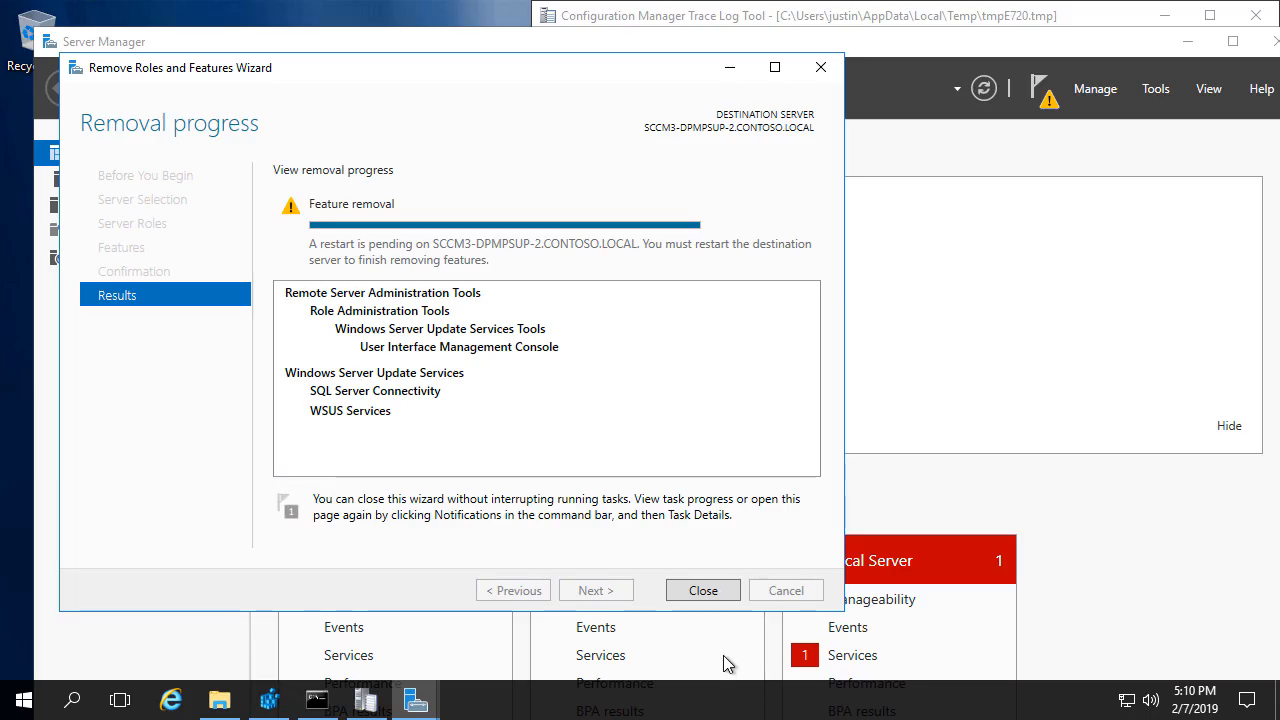
Switch to Server Manager on SCCM3-DPMPSUP-2, close the completed removal wizard, and restart the server
left_click(712, 596)
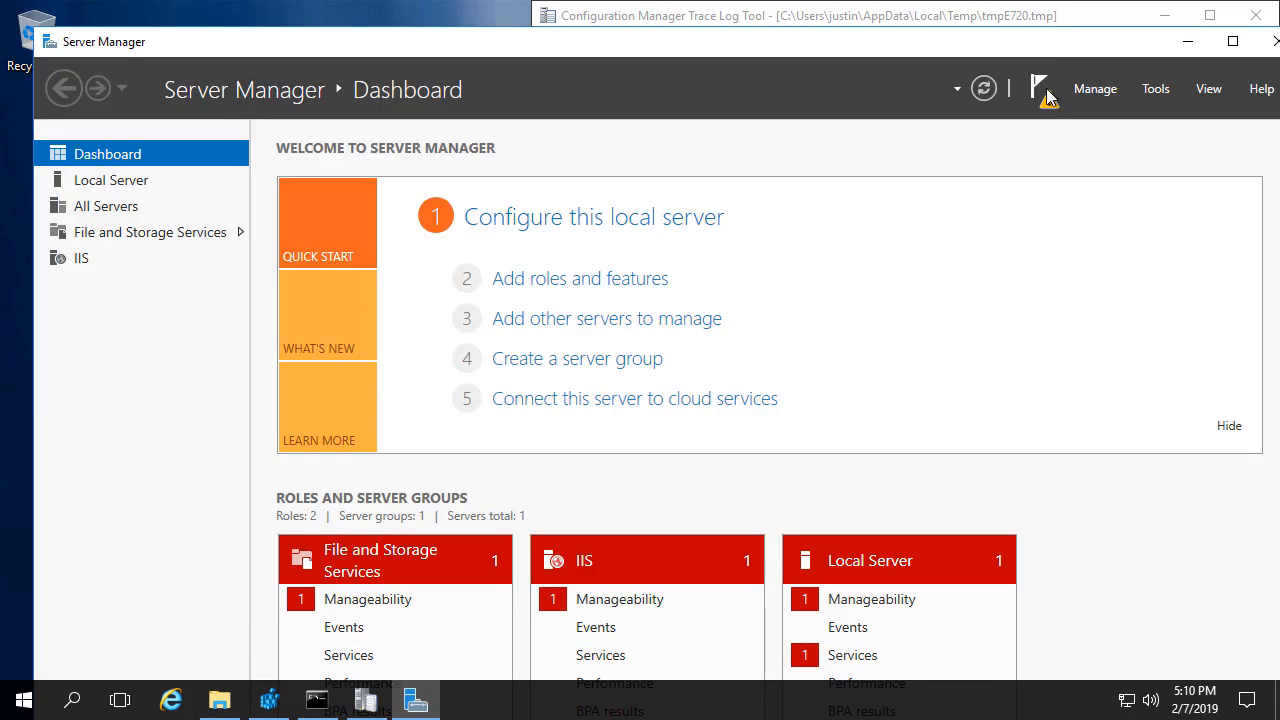
left_click(1044, 92)
left_click(28, 702)
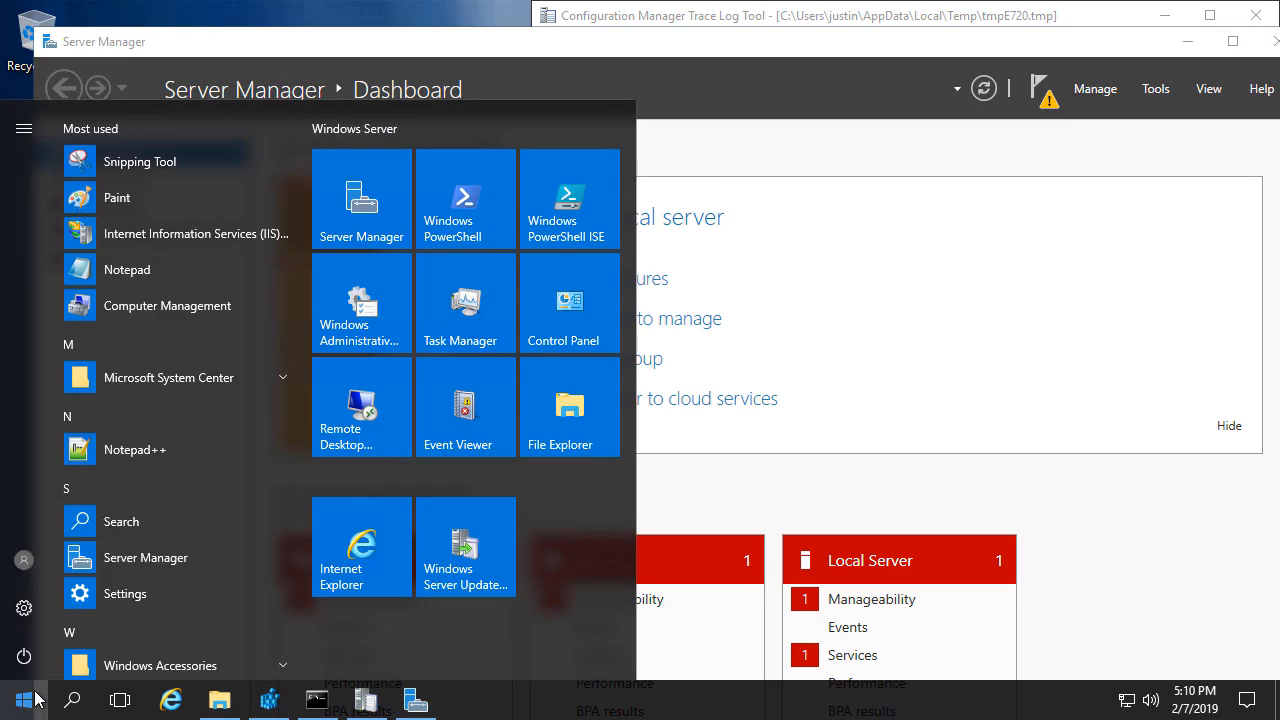
left_click(24, 656)
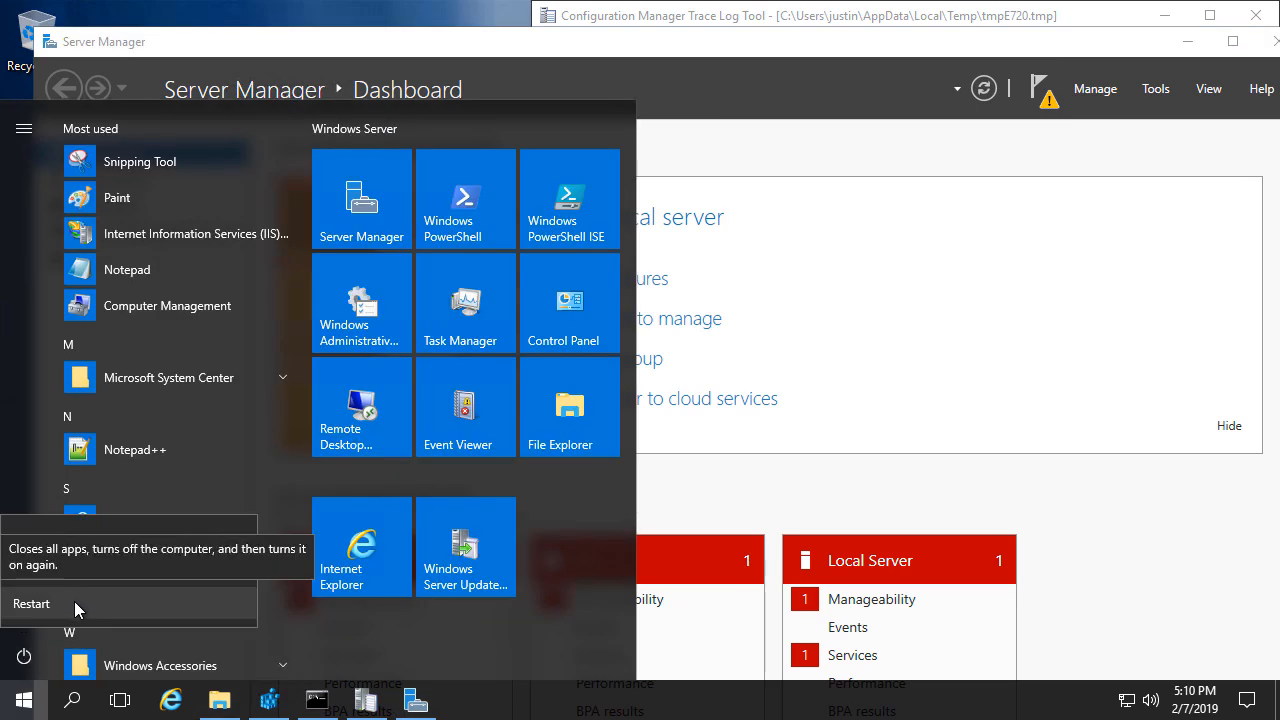
left_click(75, 603)
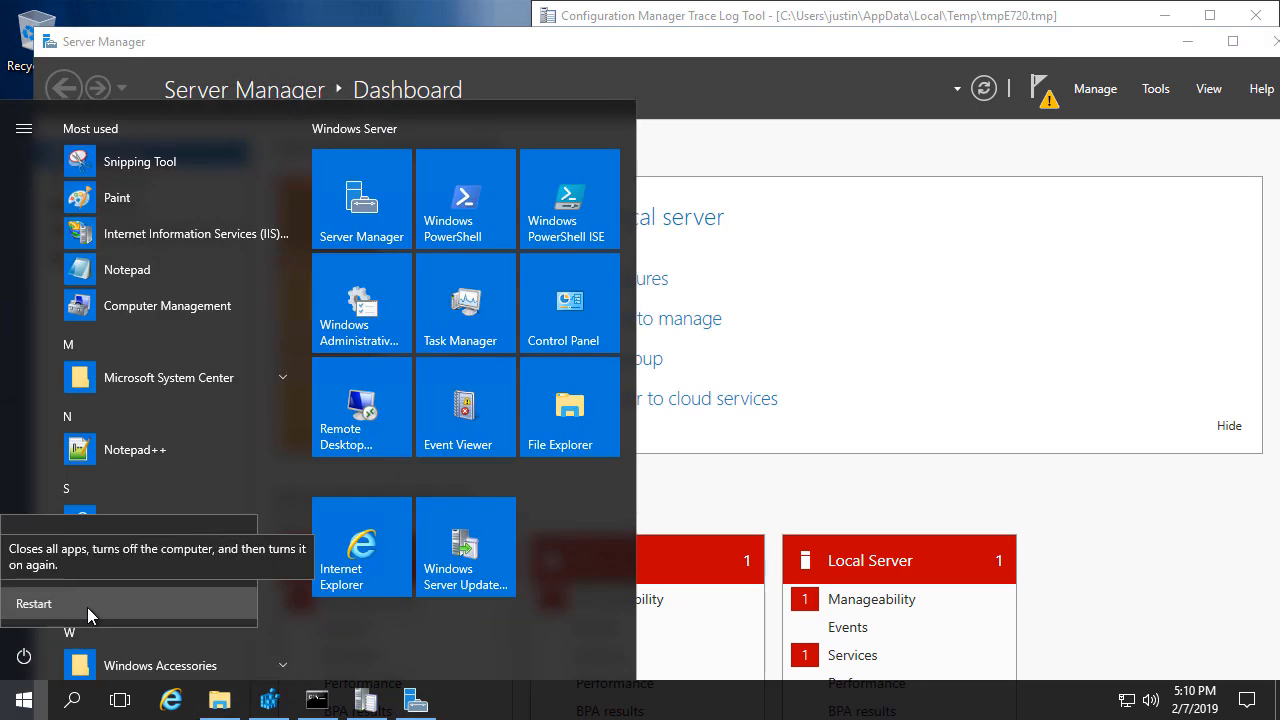
left_click(295, 603)
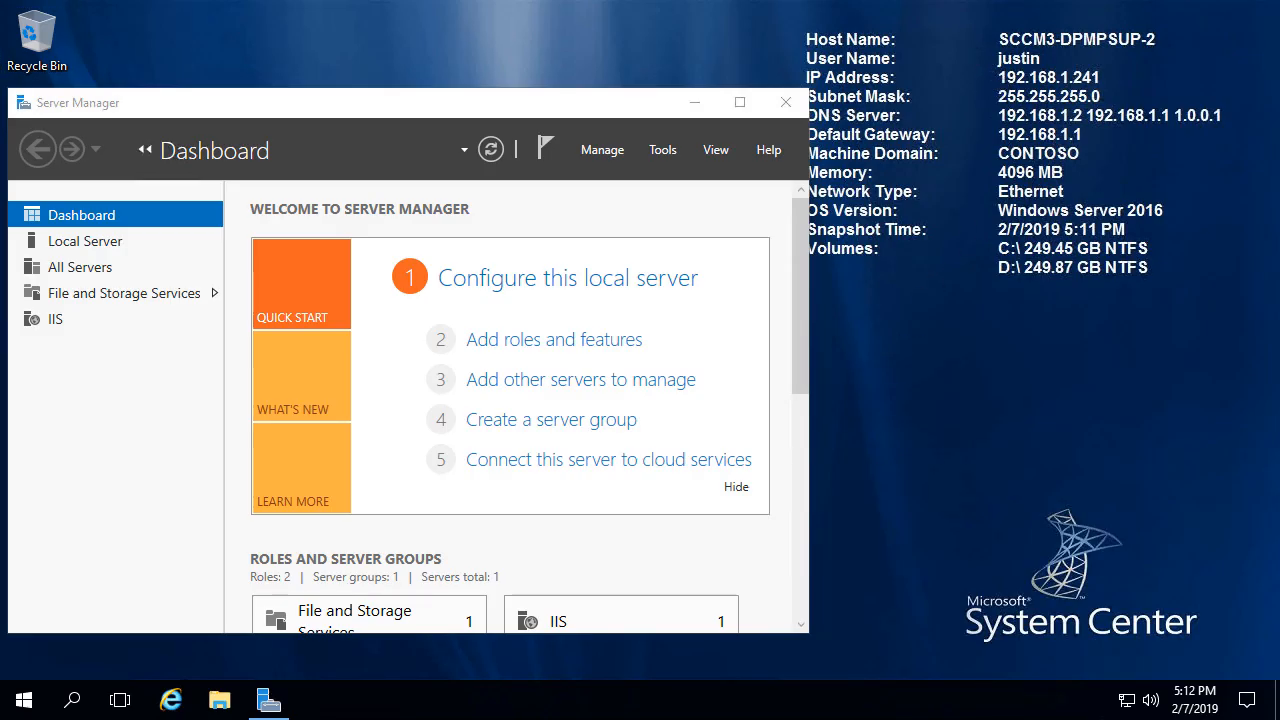
Check the host name on the desktop and start adding roles to SCCM3-DPMPSUP-2 with a role-based or feature-based installation
left_click_drag(1099, 38, 1178, 55)
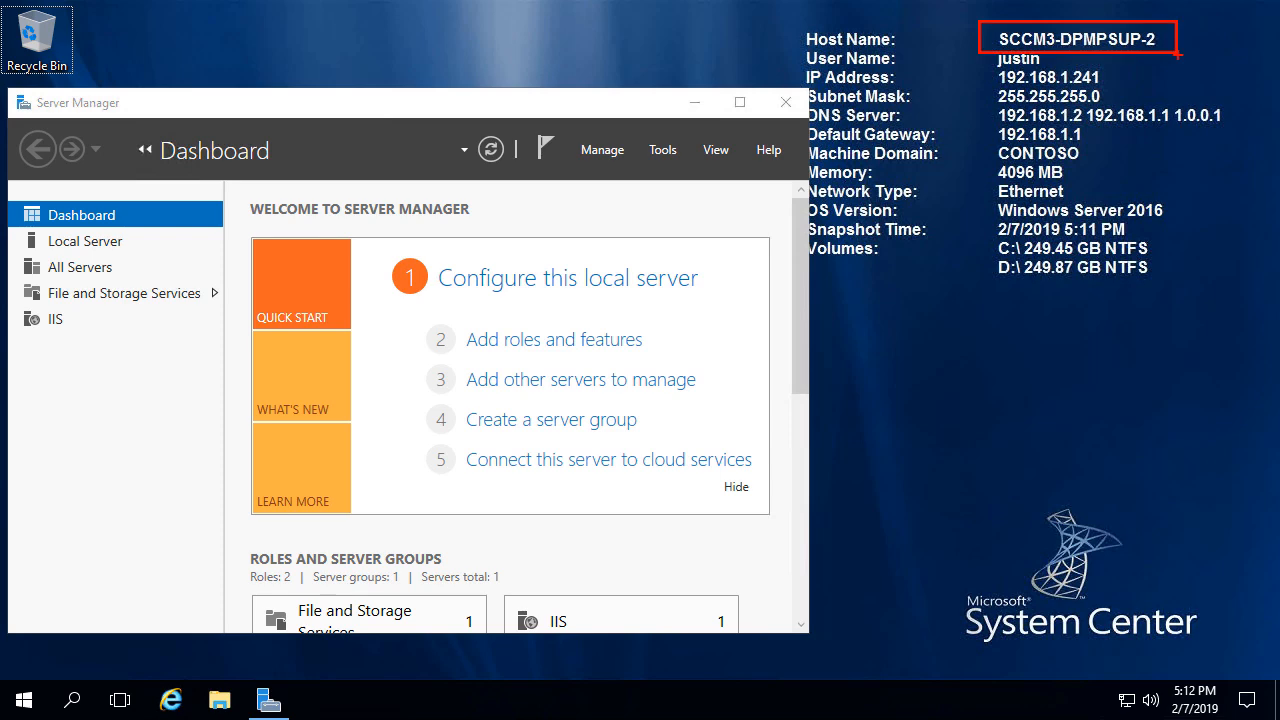
key("Escape")
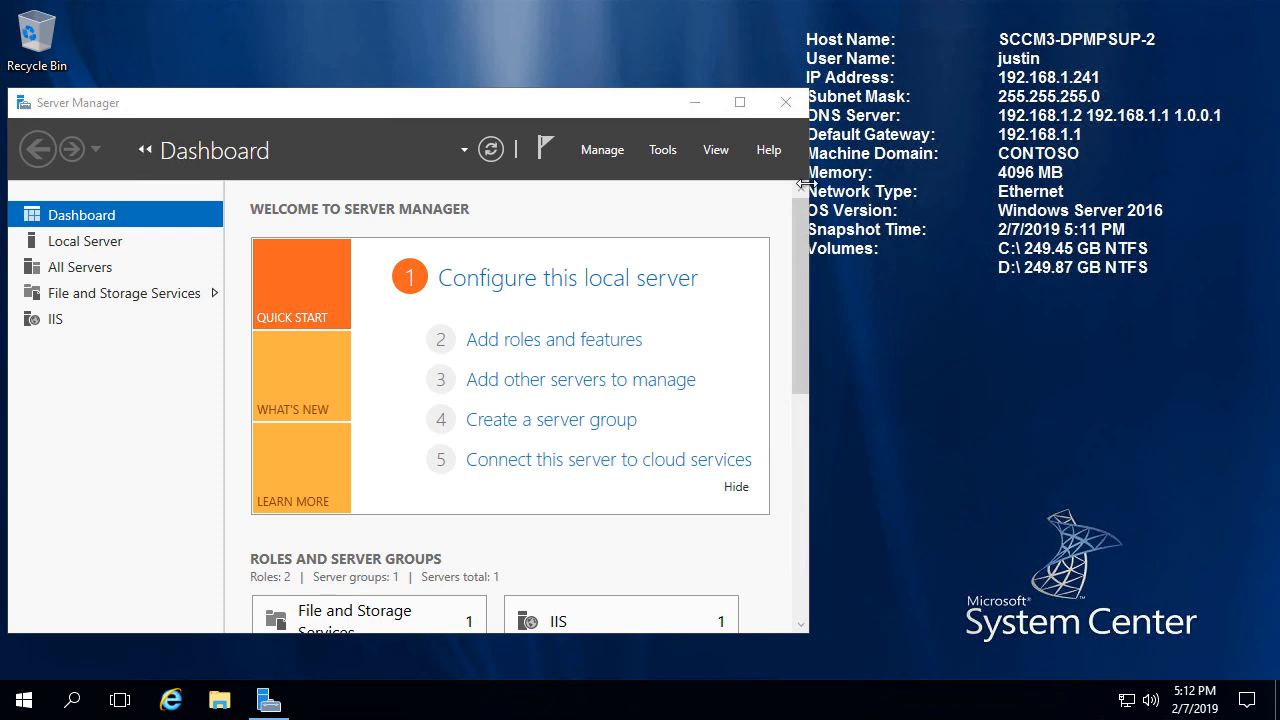
left_click(608, 342)
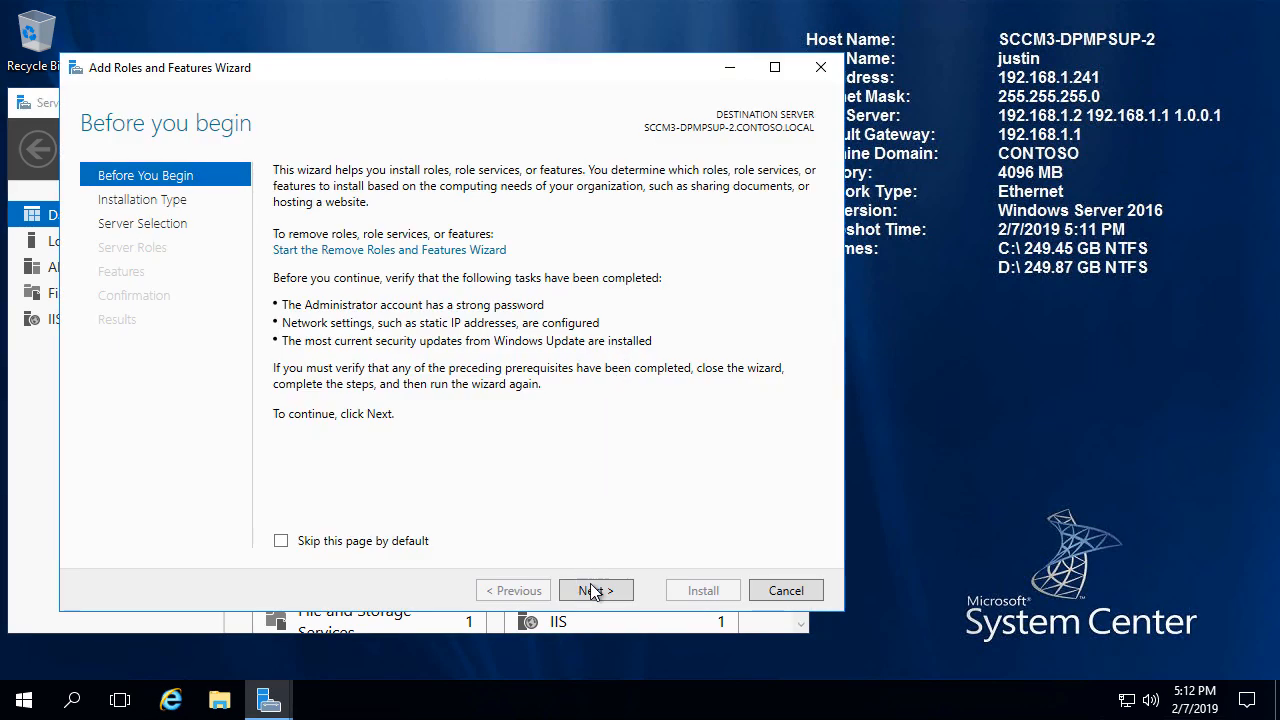
left_click(595, 591)
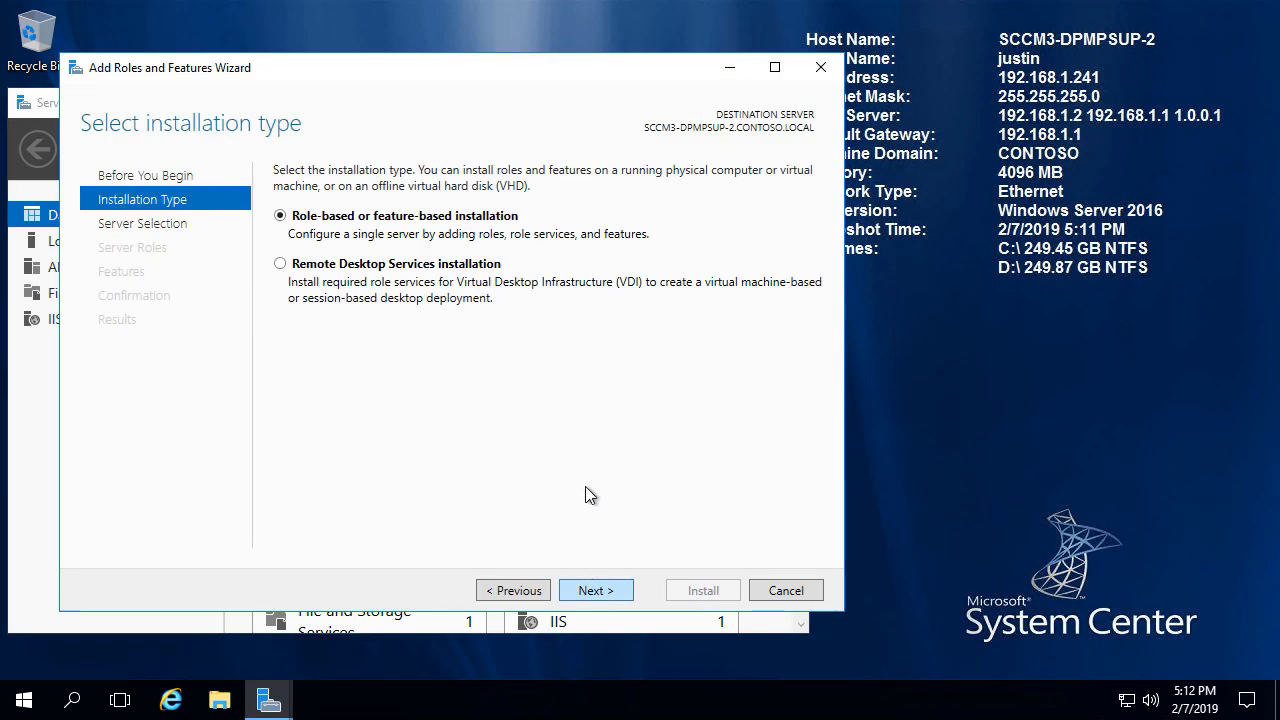
left_click(586, 590)
left_click(590, 592)
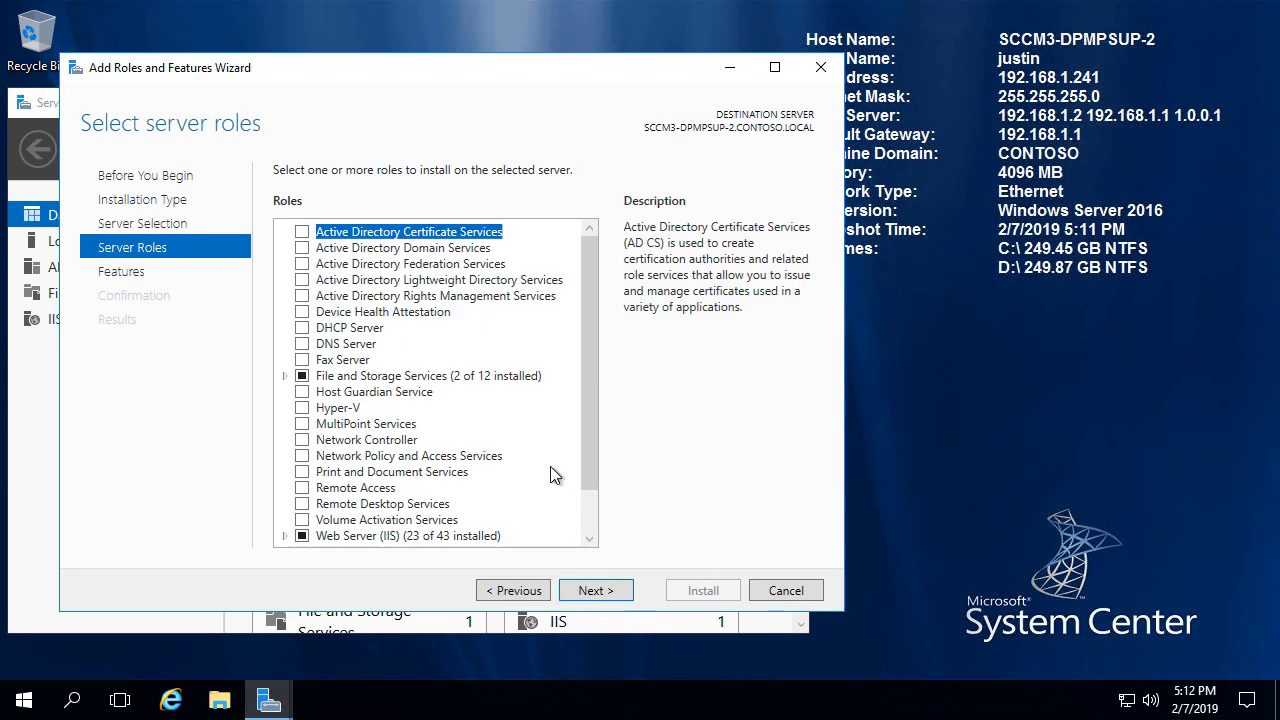
Select the Windows Server Update Services role with its required features and keep the default feature selection
scroll(530, 465, "down", 1)
left_click(1026, 150)
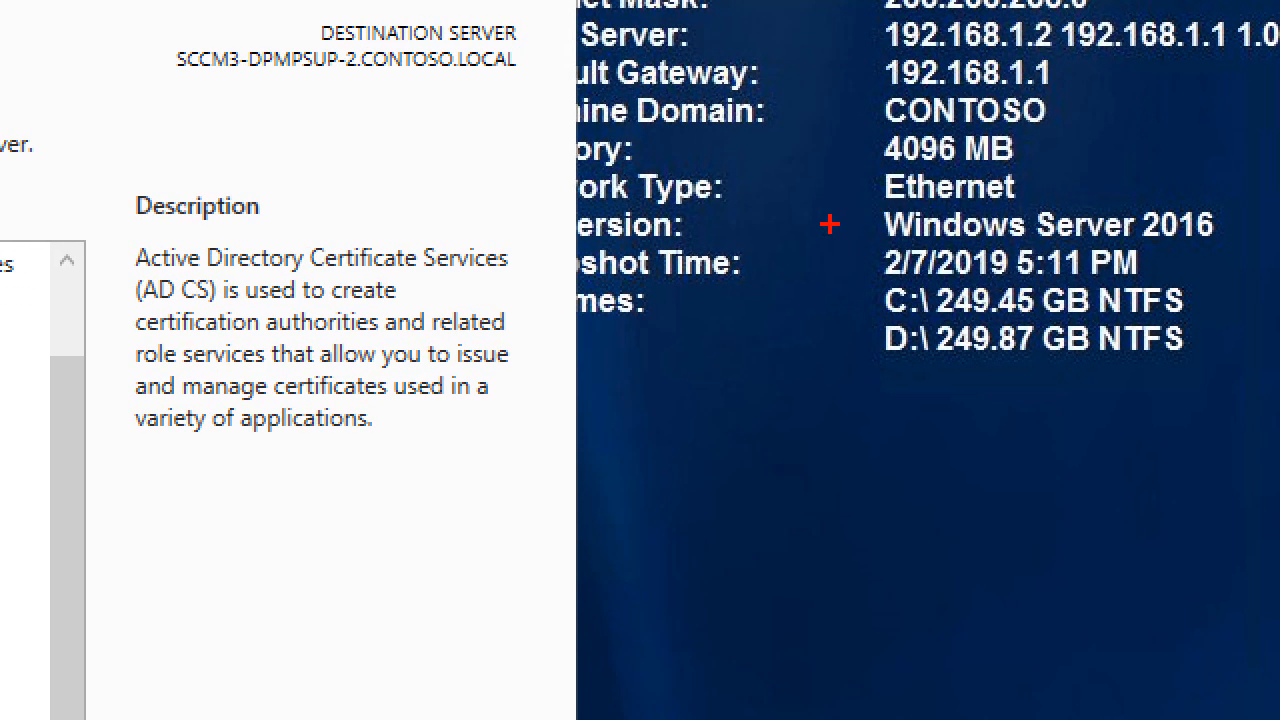
left_click_drag(846, 197, 1248, 256)
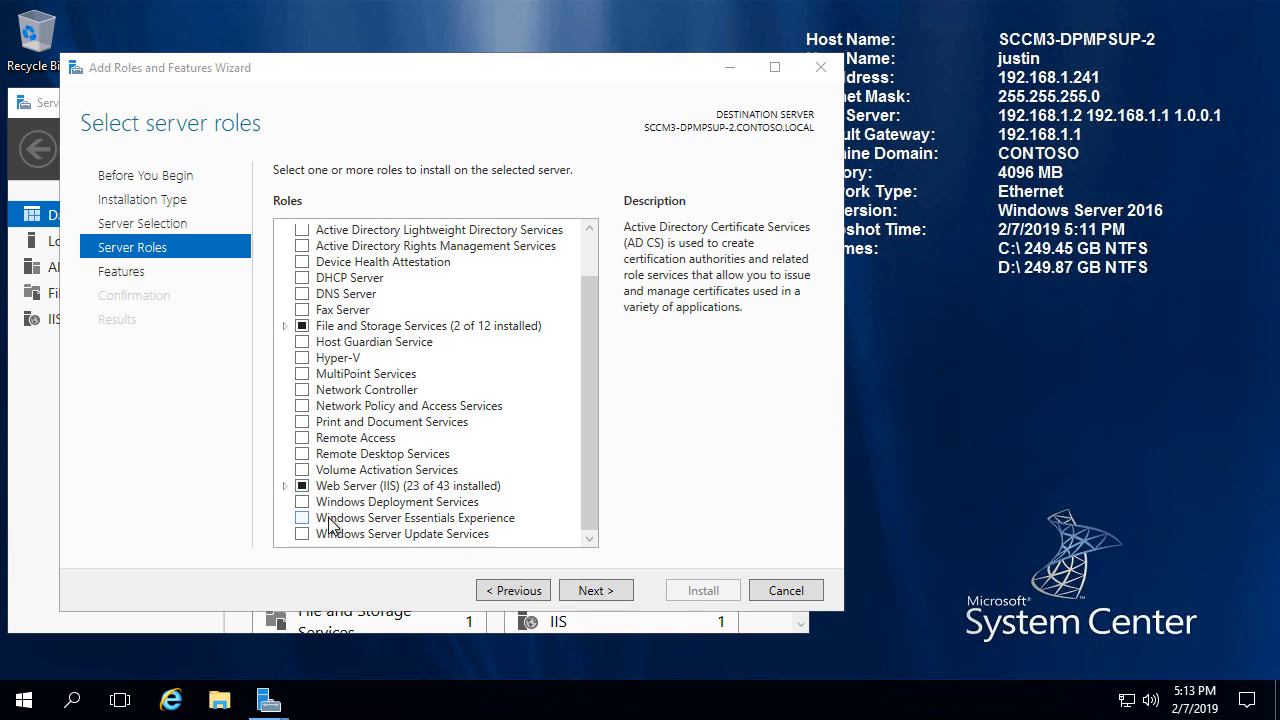
left_click(302, 533)
left_click(543, 516)
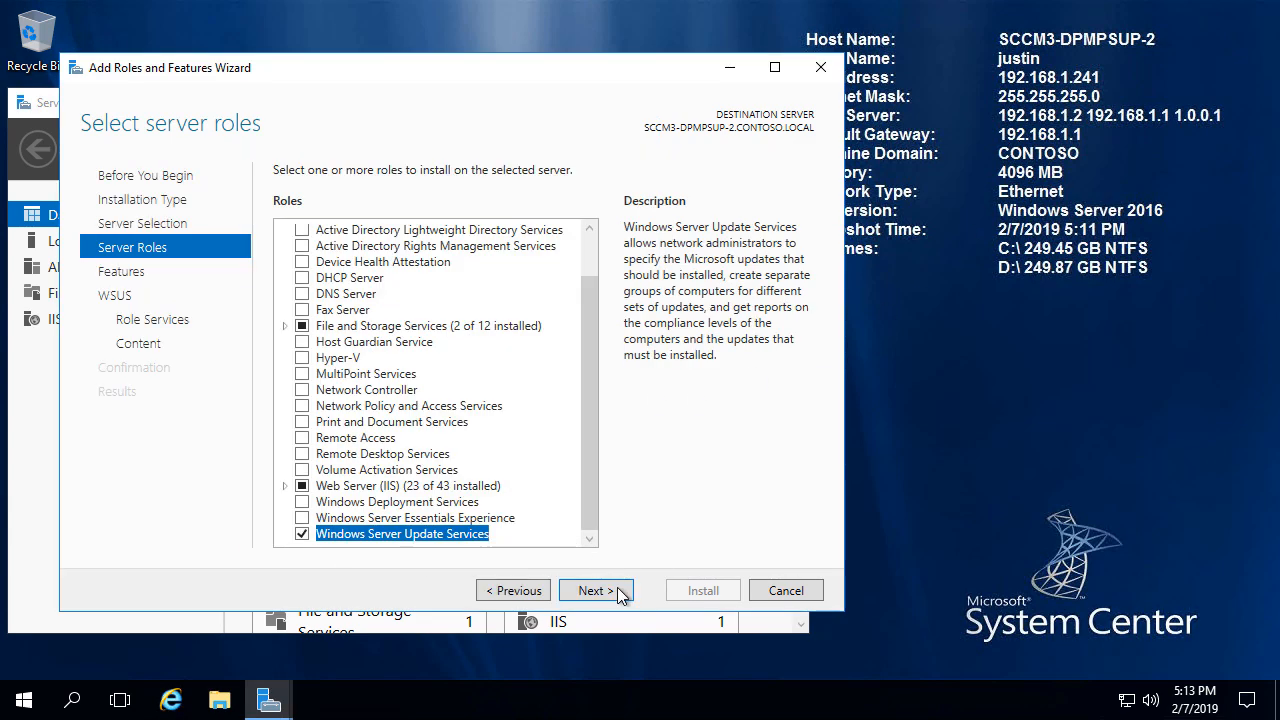
left_click(596, 590)
left_click(596, 590)
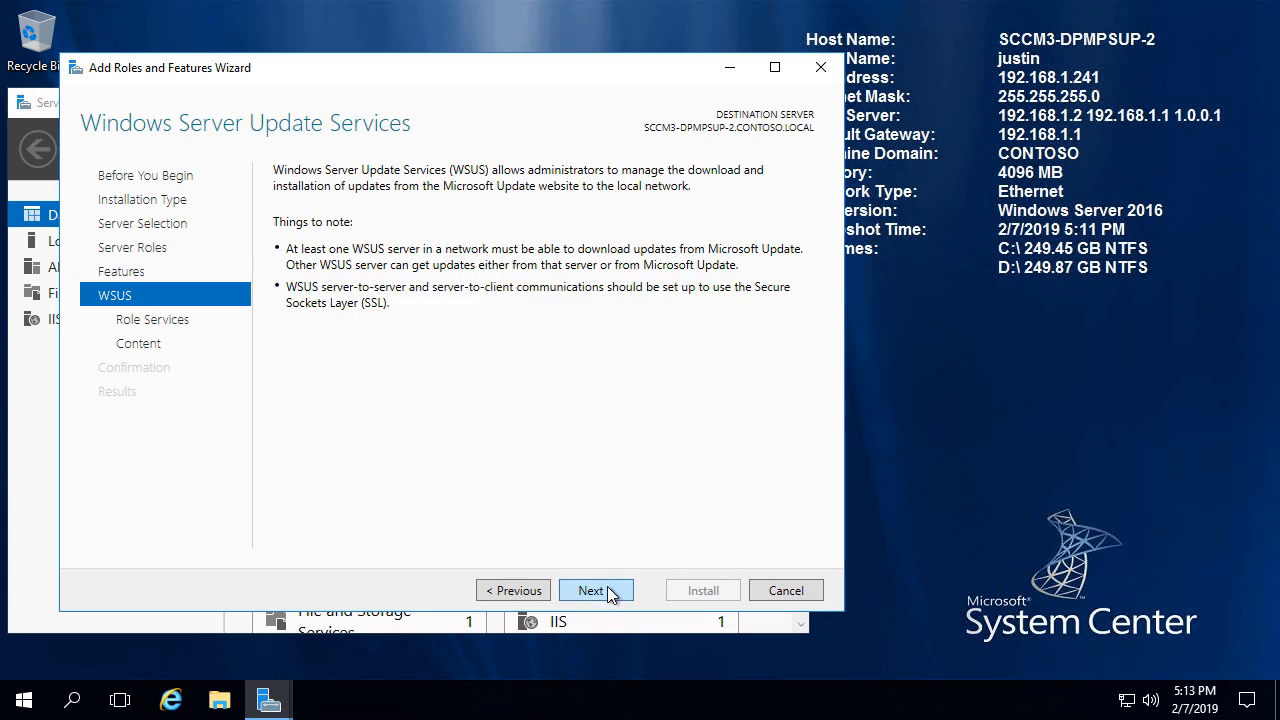
Set the WSUS role services to exclude WID Connectivity and include SQL Server Connectivity alongside WSUS Services
left_click(607, 588)
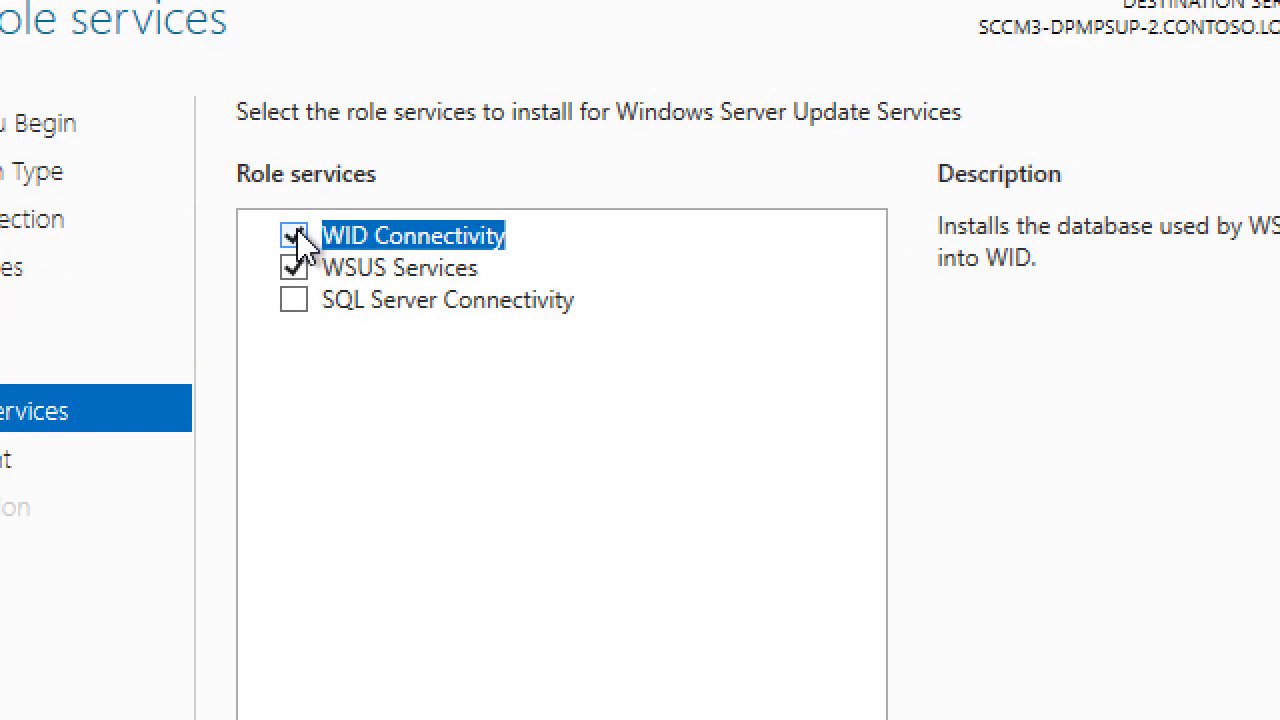
left_click(302, 232)
left_click(296, 302)
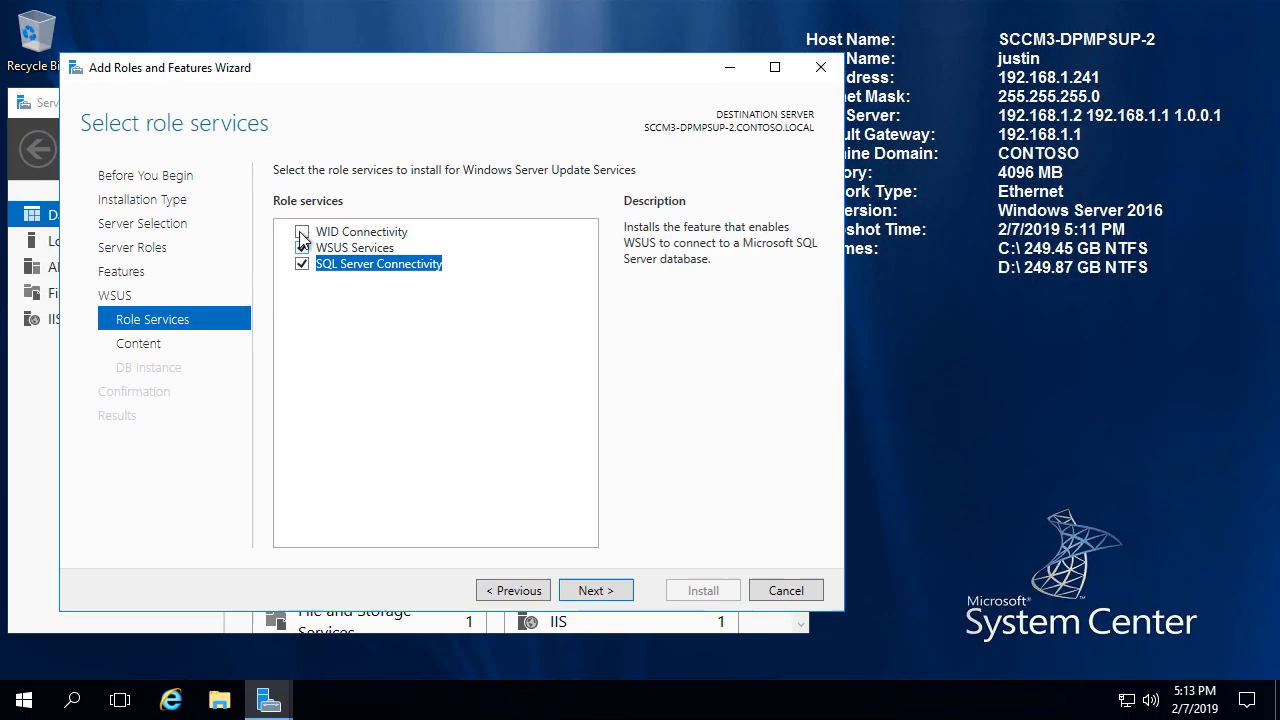
left_click(606, 592)
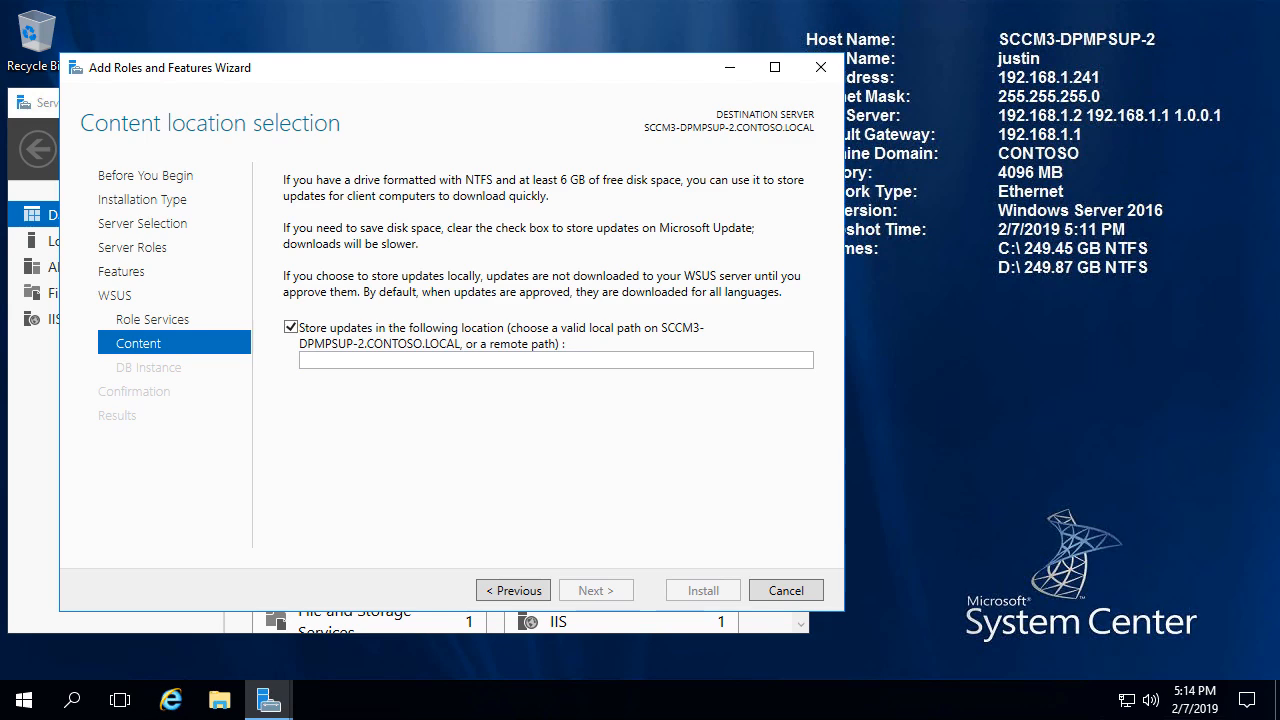
Set the location for storing updates to \\SCCM3-DPMPSUP-1.CONTOSO.LOCAL\WSUS
left_click(347, 361)
type("\\\\SCCM3-DPMPSUP-1.CONTOSO.LOCAL\\WSUS")
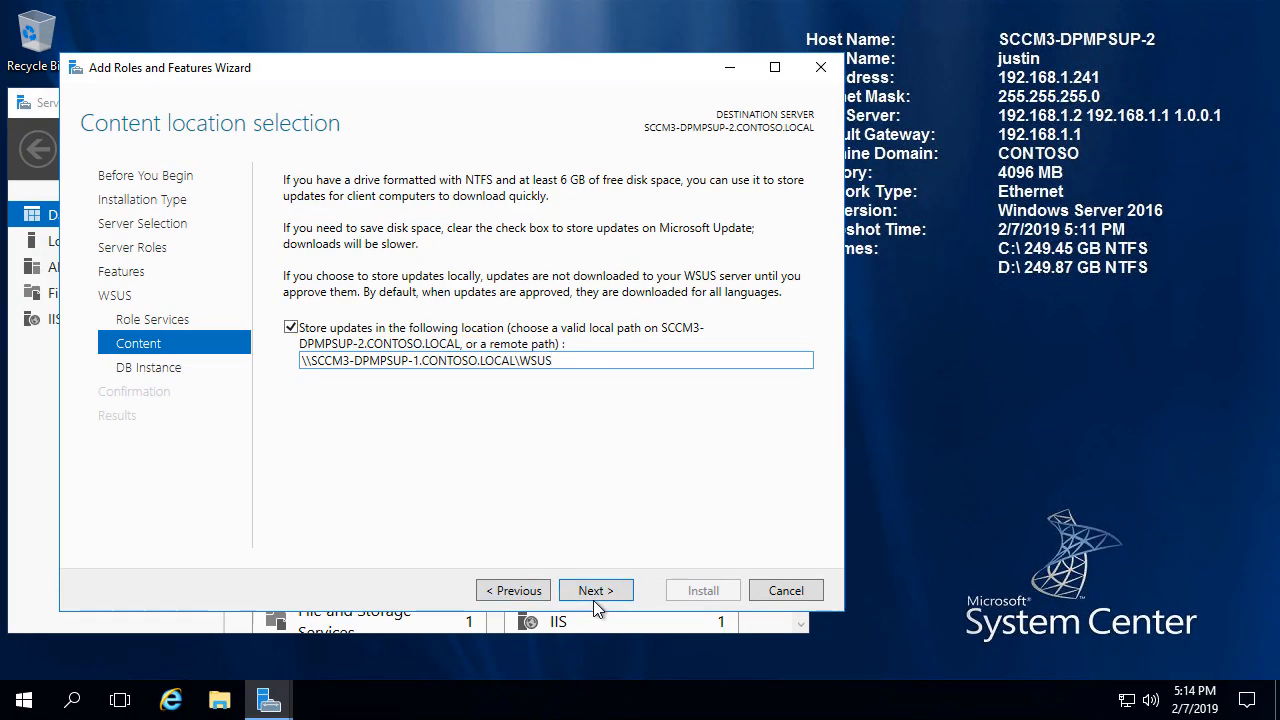
left_click(596, 591)
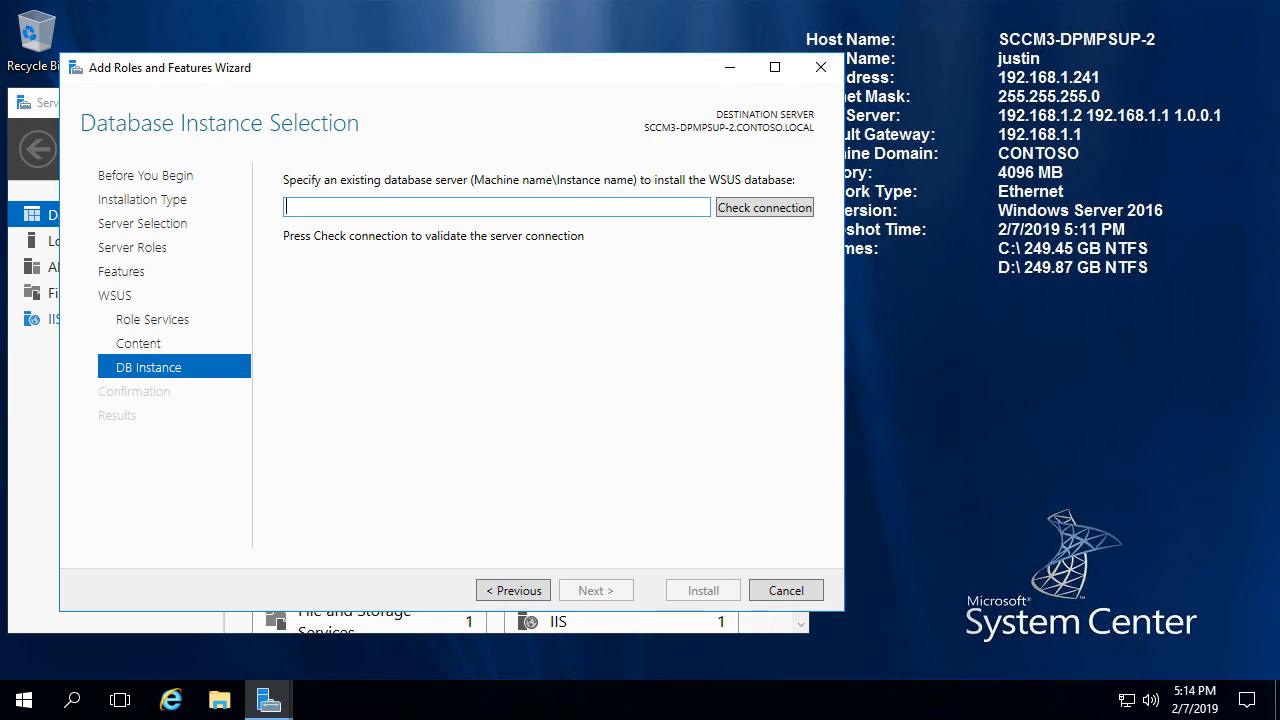
Specify SCCM3DB.CONTOSO.LOCAL as the WSUS database server, check the connection, and start the installation
type("SCCM3DB.CONTOSO.LOCAL")
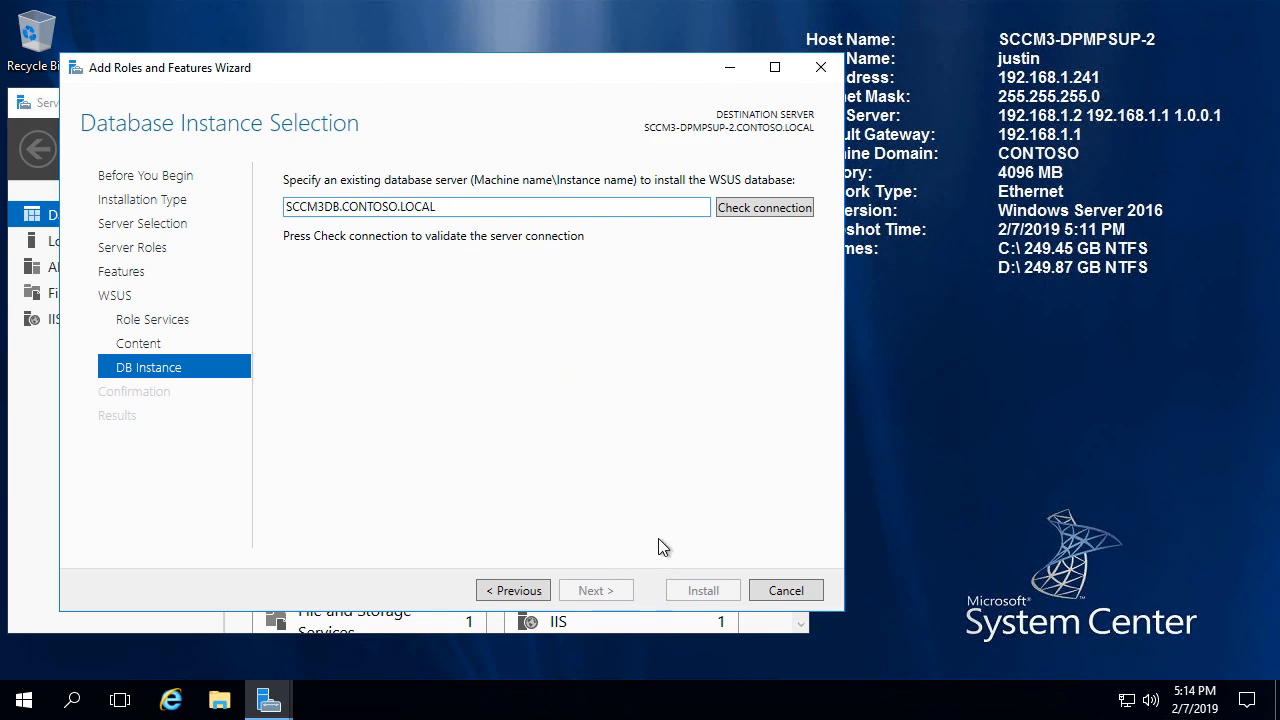
left_click(747, 211)
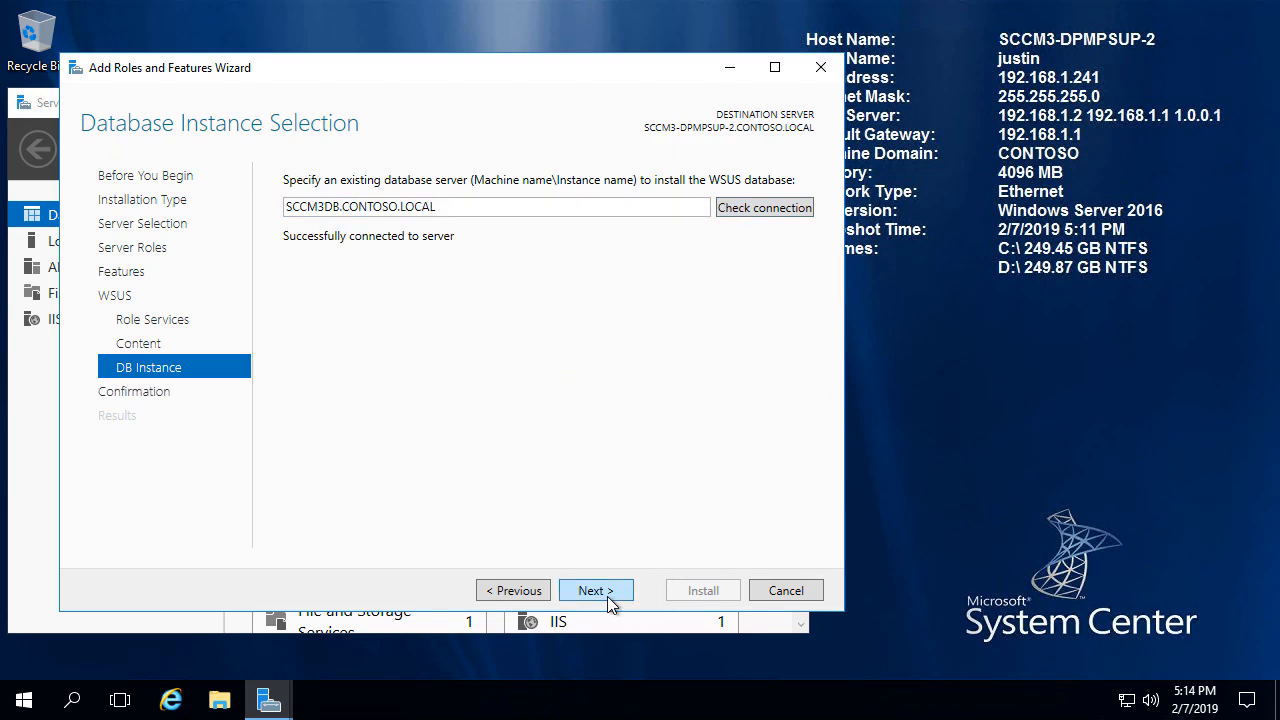
left_click(604, 594)
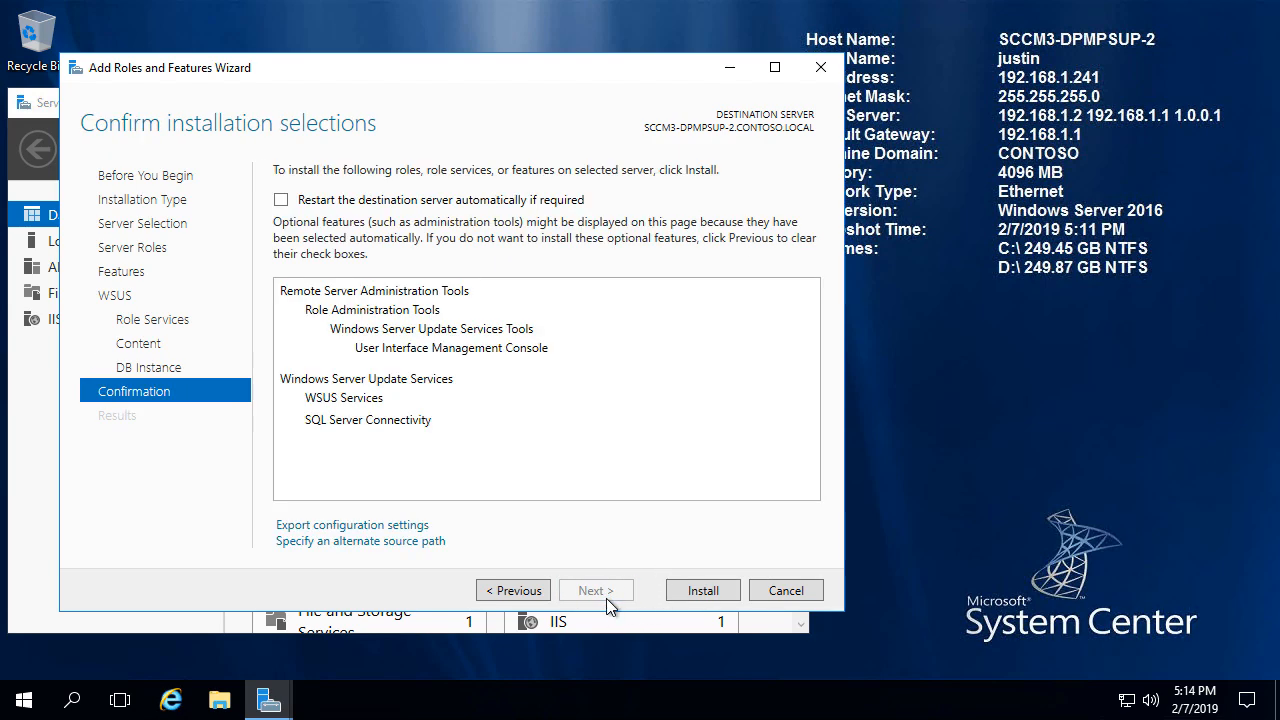
left_click(714, 594)
Launch CMTrace, open the TRA3644.tmp file from %temp%\2, and snap its window to the right half of the screen
left_click(24, 704)
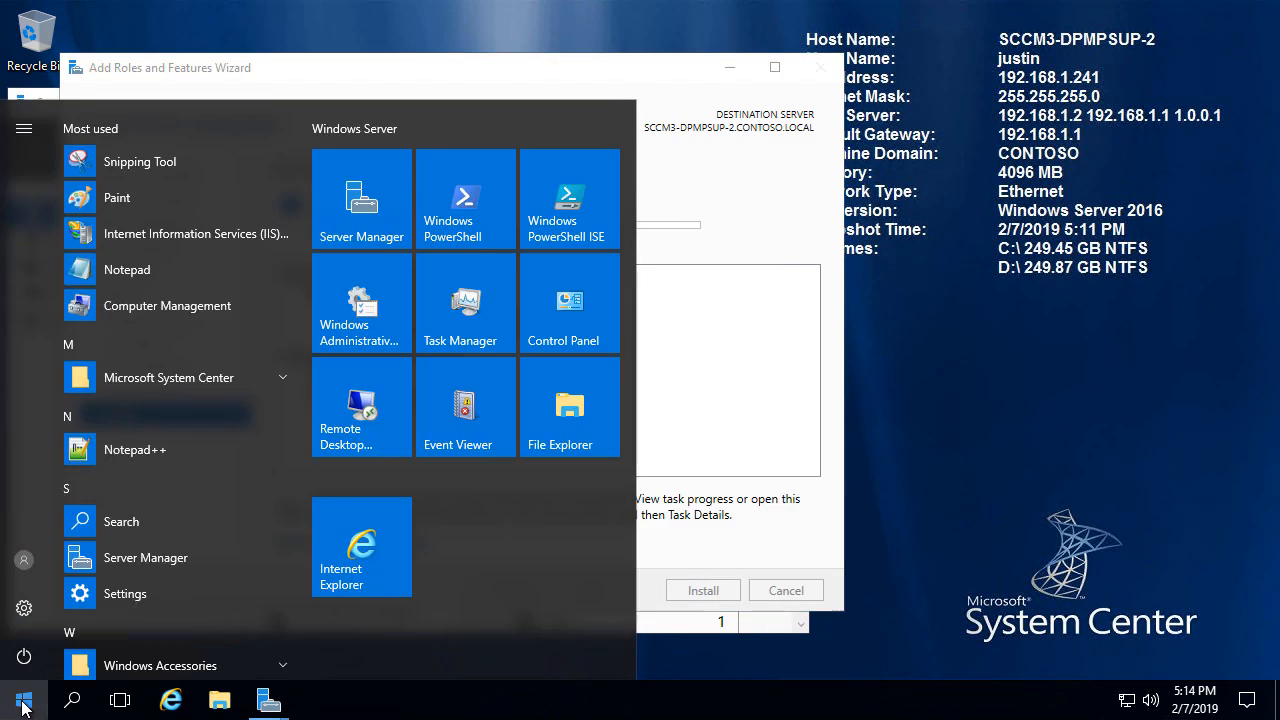
type("cmtrace")
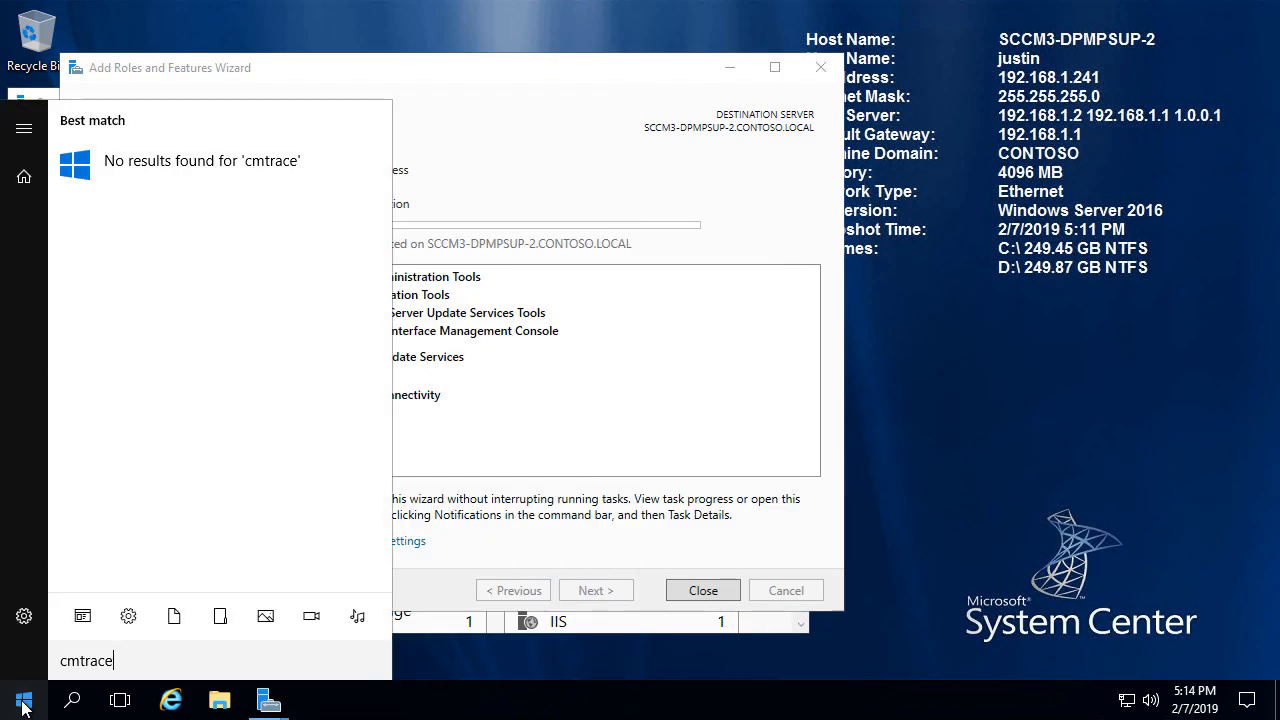
key("ctrl+a")
type("\\cmt")
key("Return")
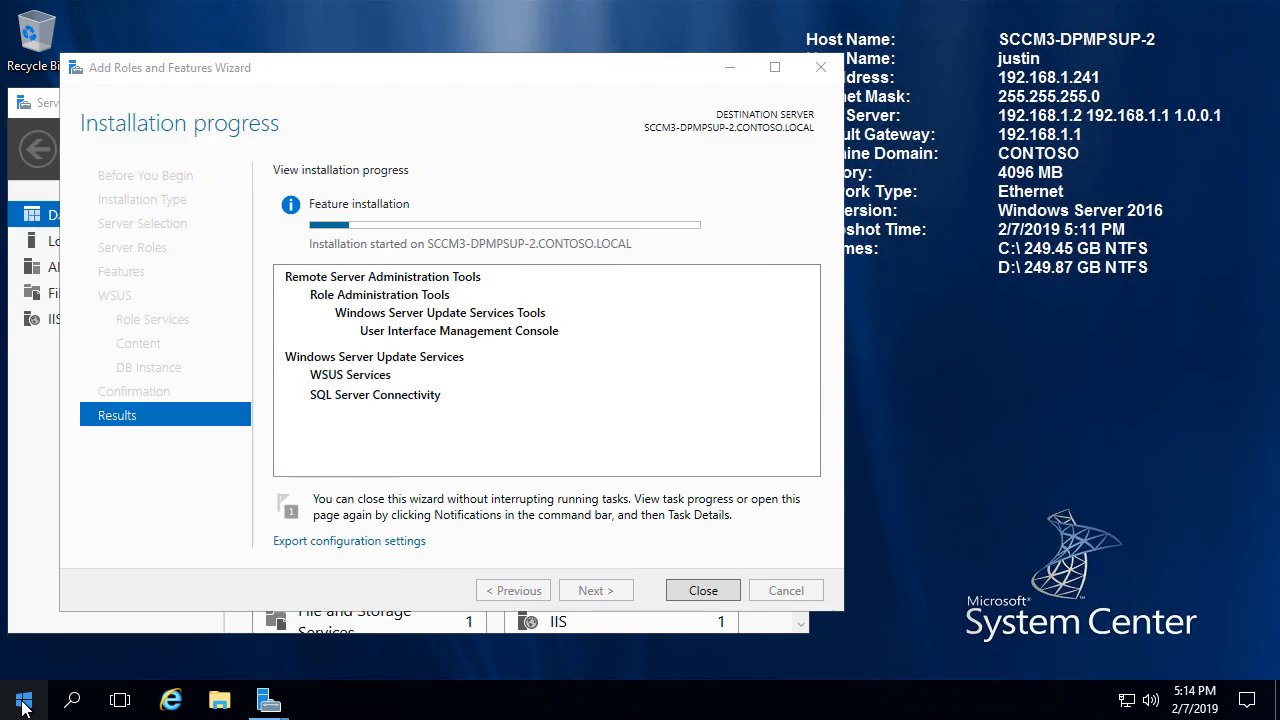
type("%temp%\\2")
key("Return")
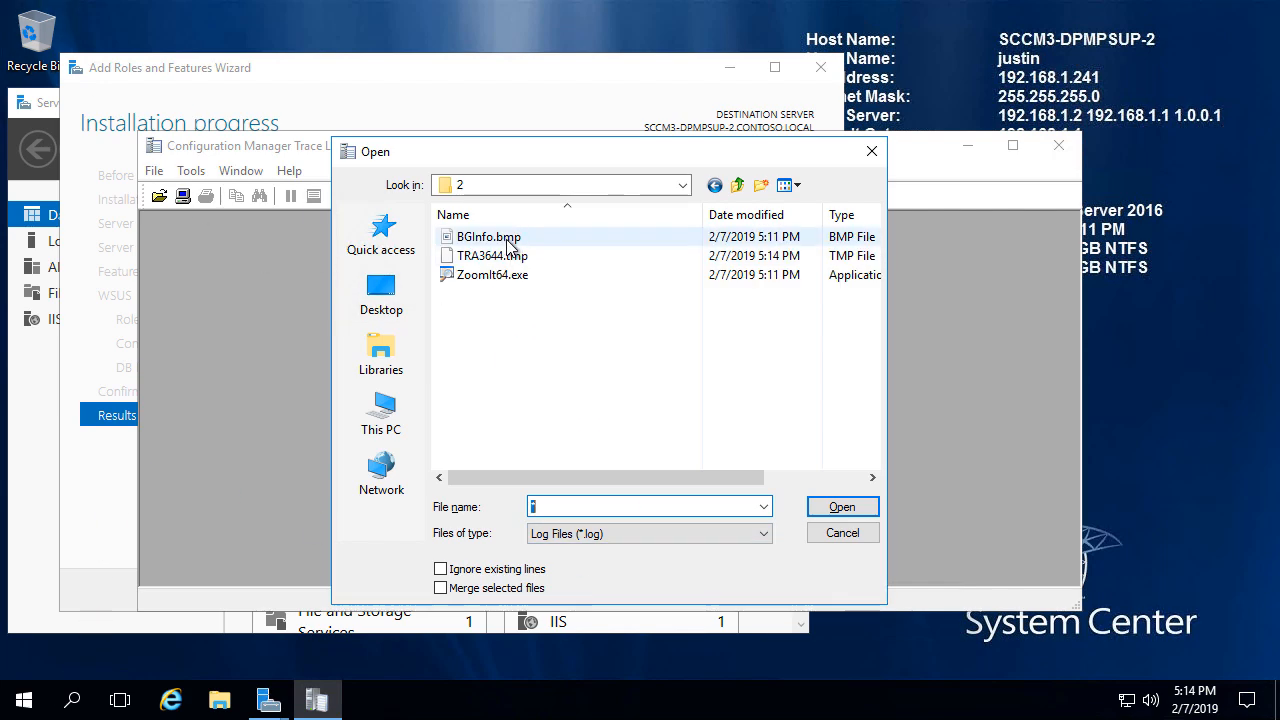
double_click(505, 257)
key("super+Right")
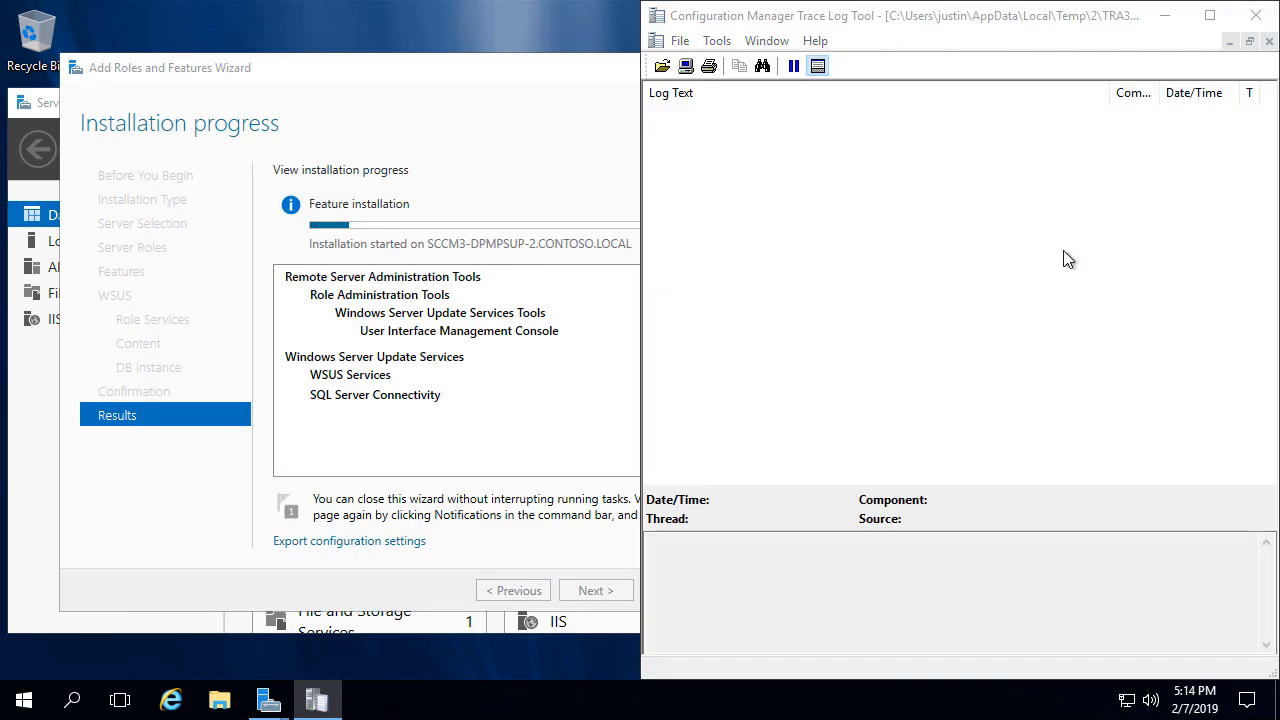
left_click(846, 614)
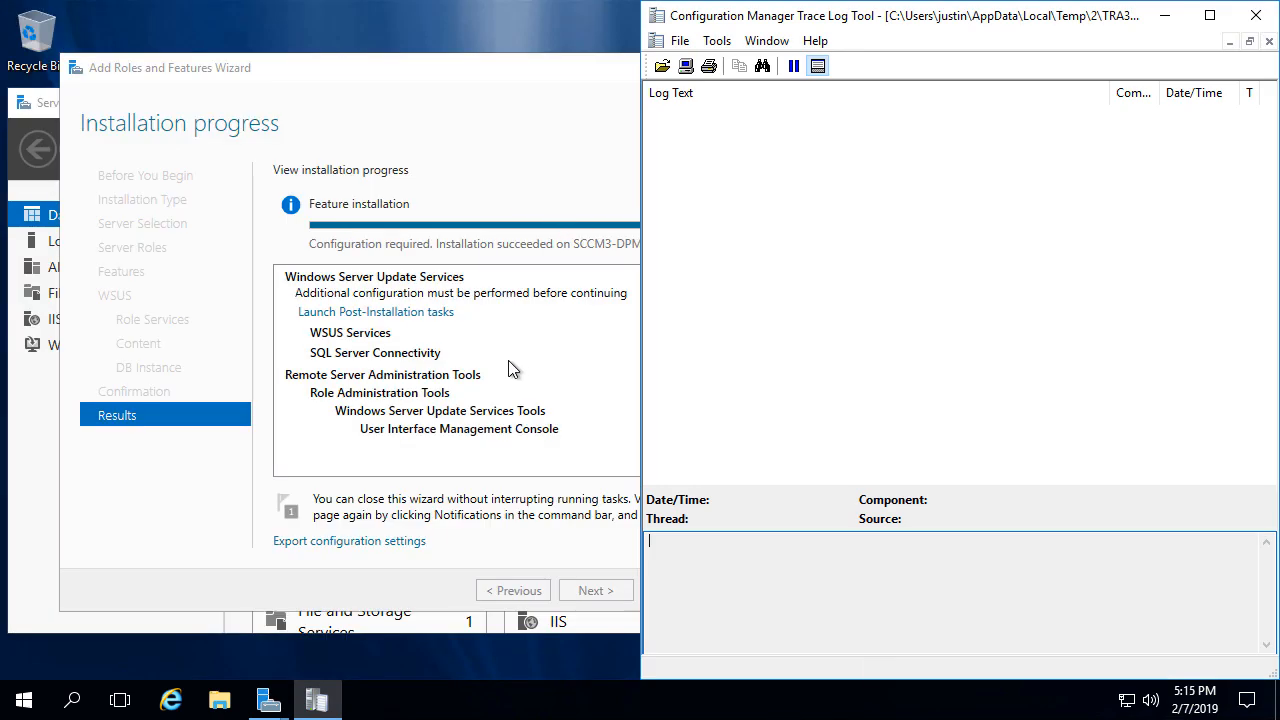
Close the finished Add Roles and Features Wizard and launch the WSUS post-installation tasks from the Server Manager notifications
left_click(510, 372)
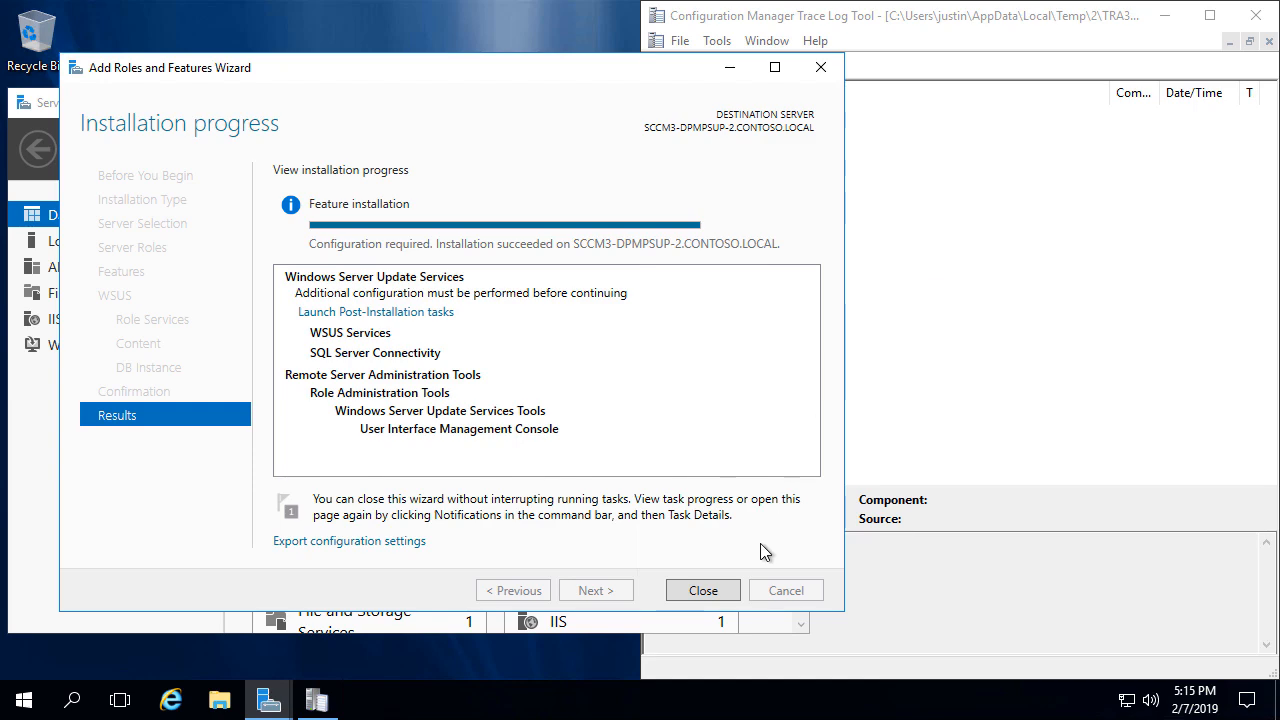
left_click(703, 590)
left_click(550, 152)
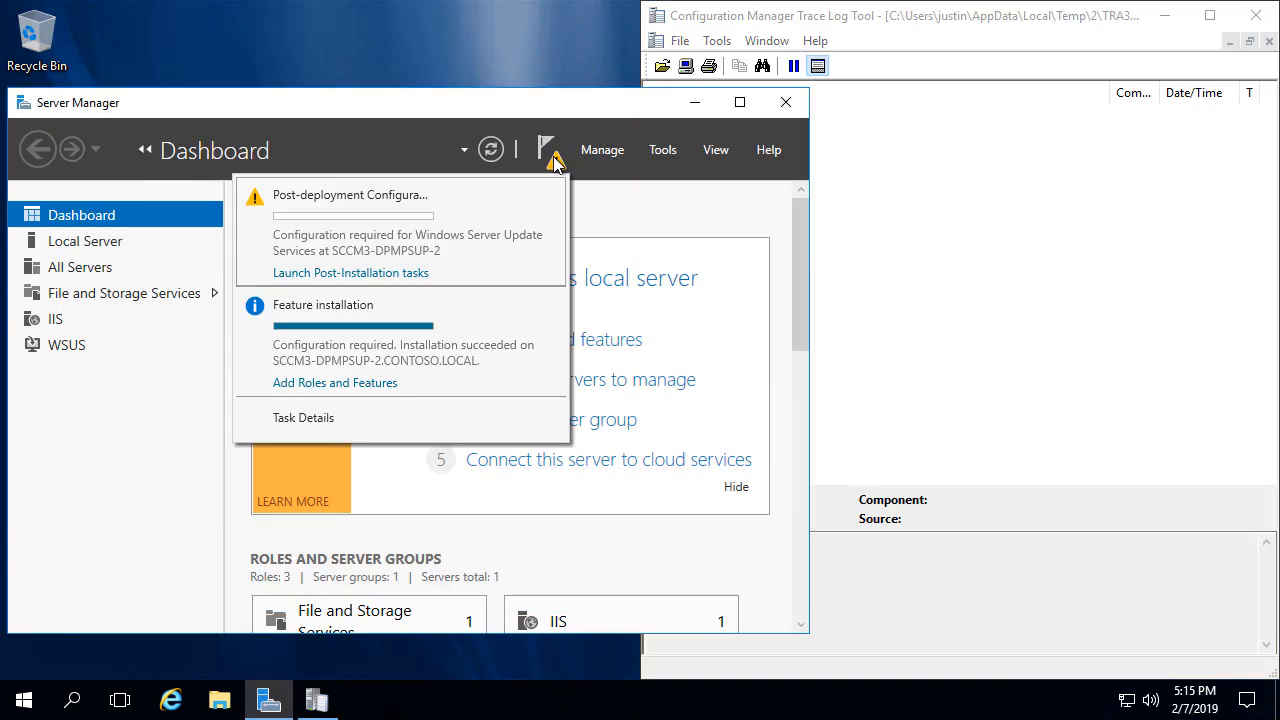
left_click(412, 276)
left_click(932, 240)
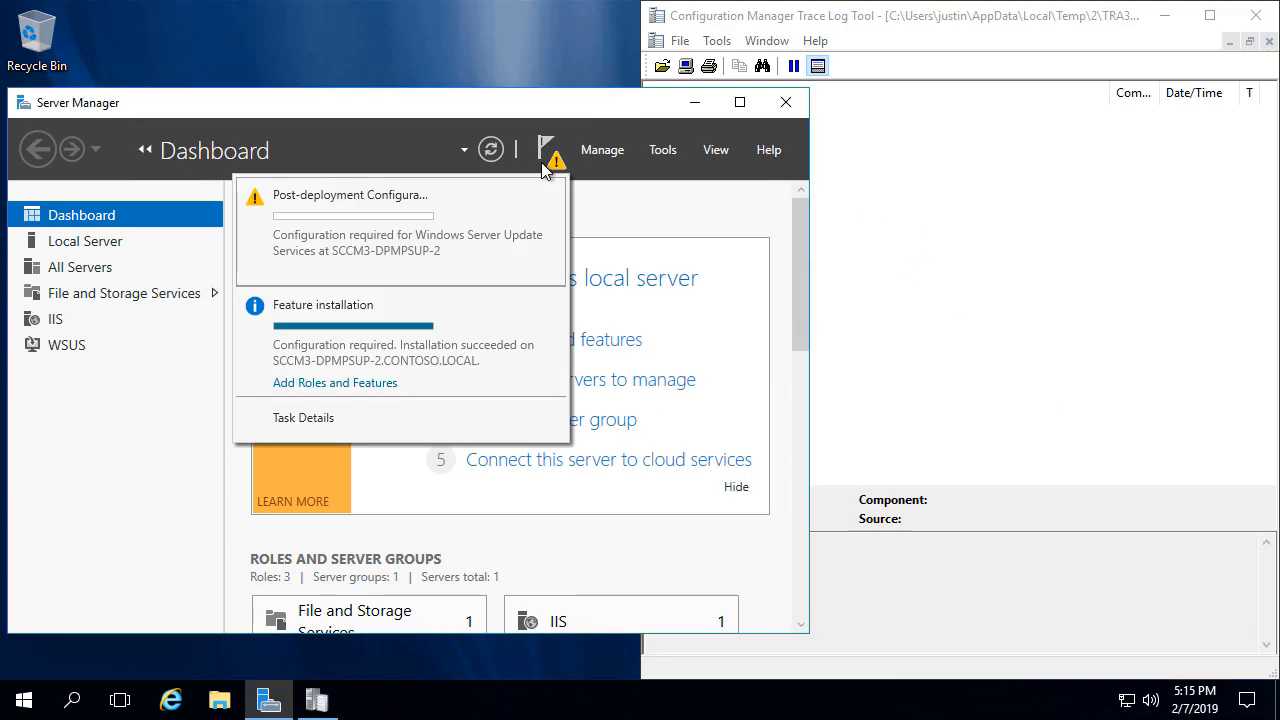
In CMTrace's Open dialog, list all files in temp folder 2, sort them by modification date, and open TRA3644.tmp
left_click(1113, 298)
key("ctrl+o")
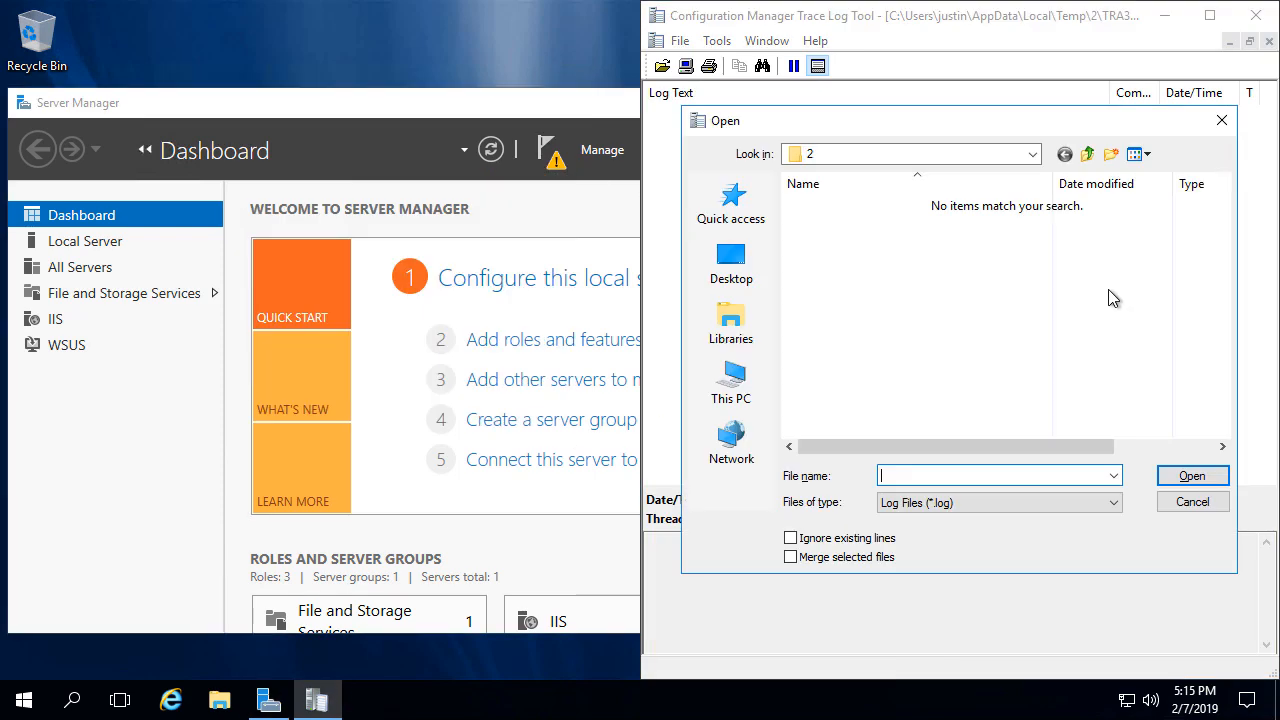
type("*")
key("Return")
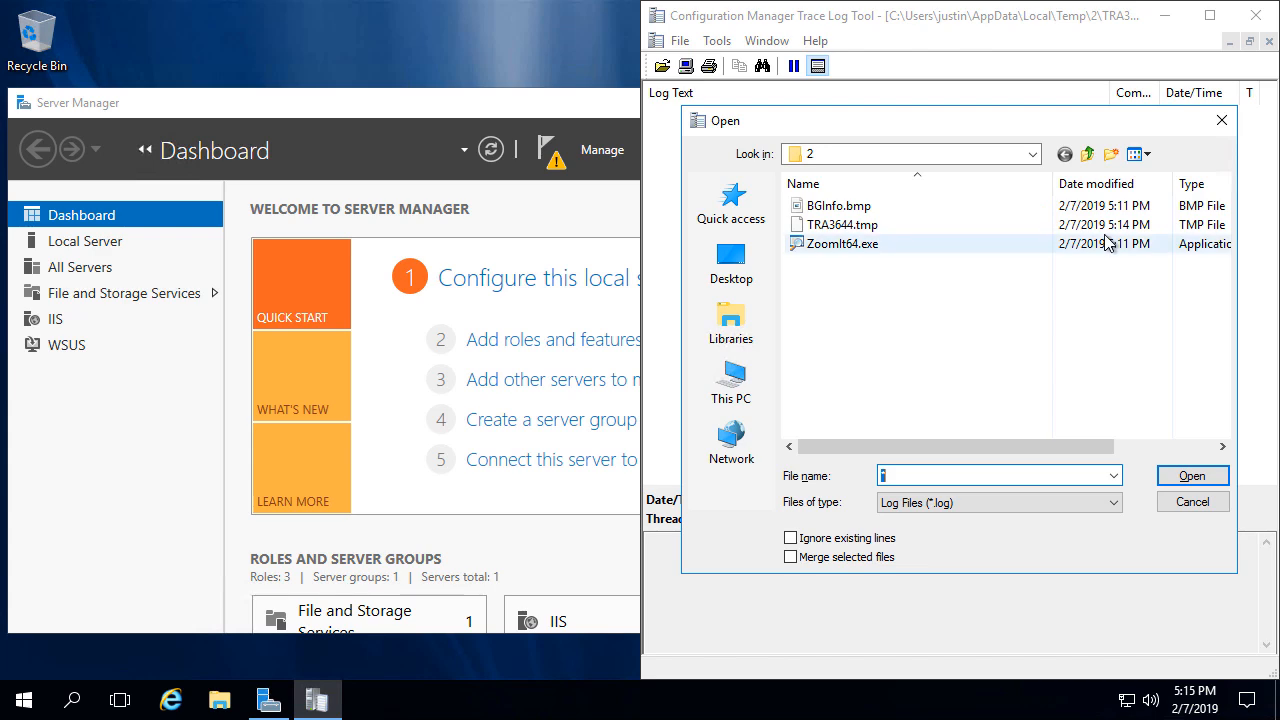
left_click(1110, 184)
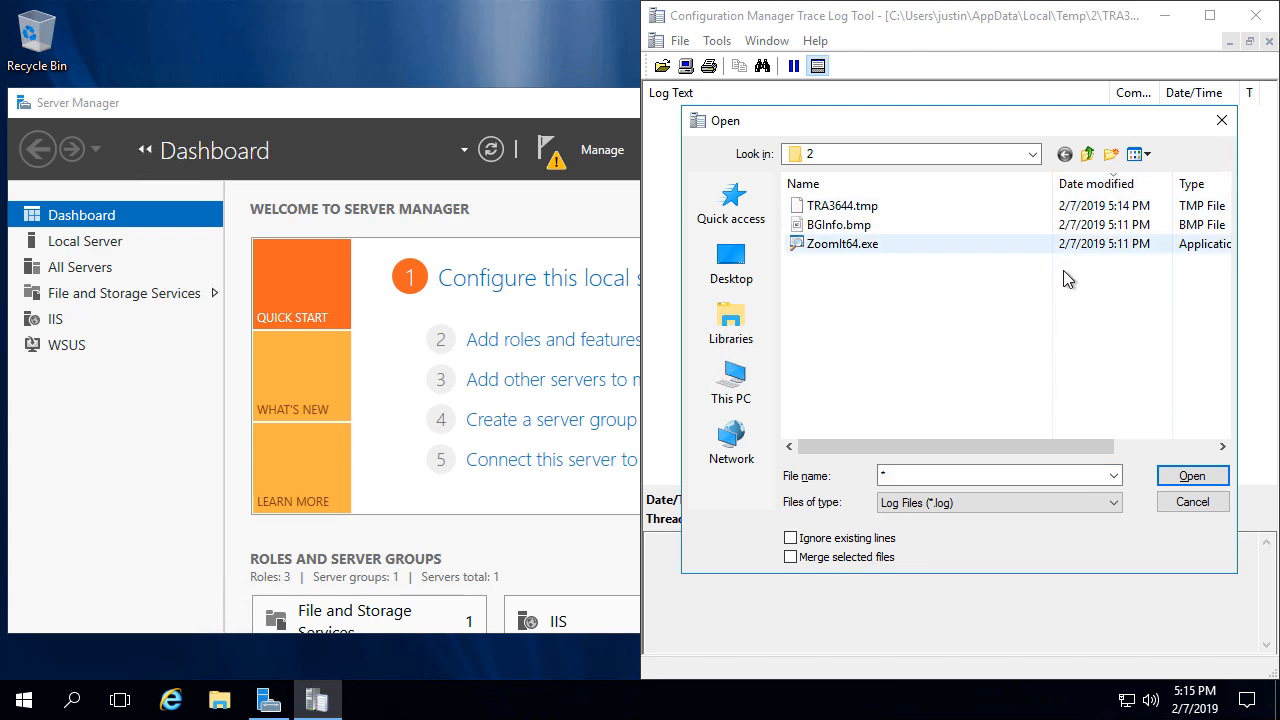
left_click(860, 210)
double_click(860, 208)
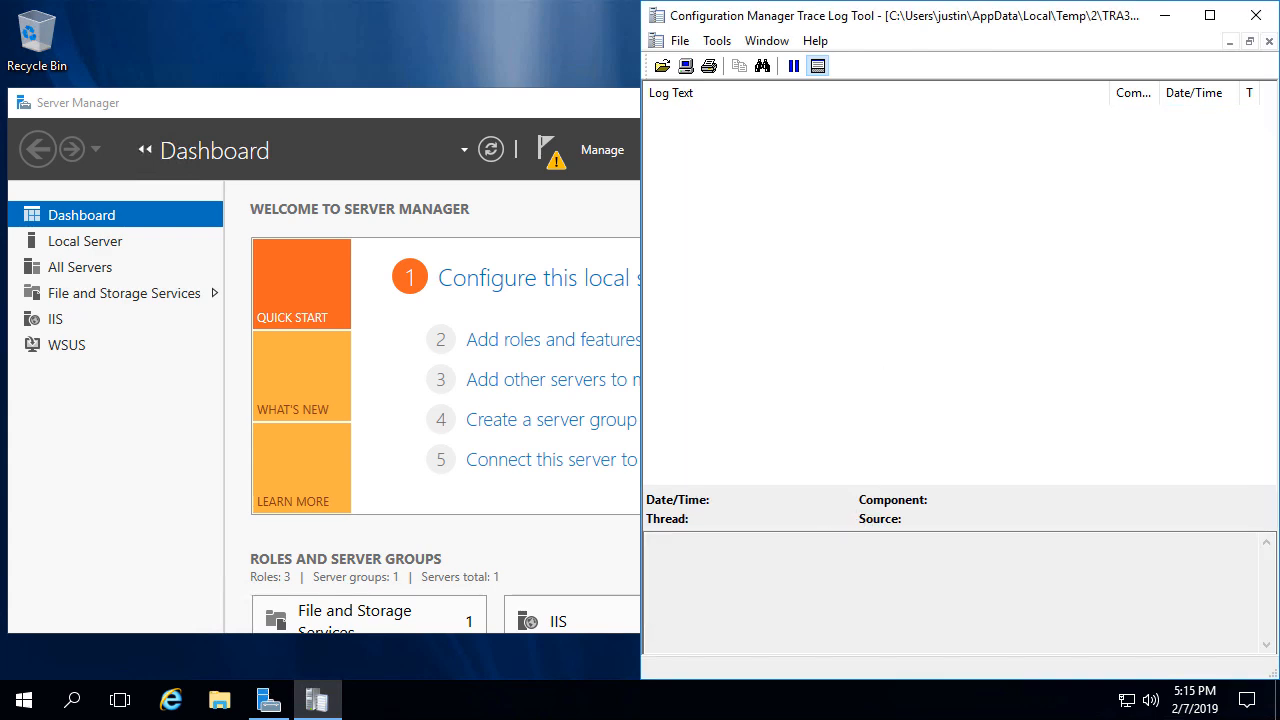
Check the post-deployment configuration status in Server Manager, and review the post-install log's final entry and content directory line in CMTrace
left_click(548, 151)
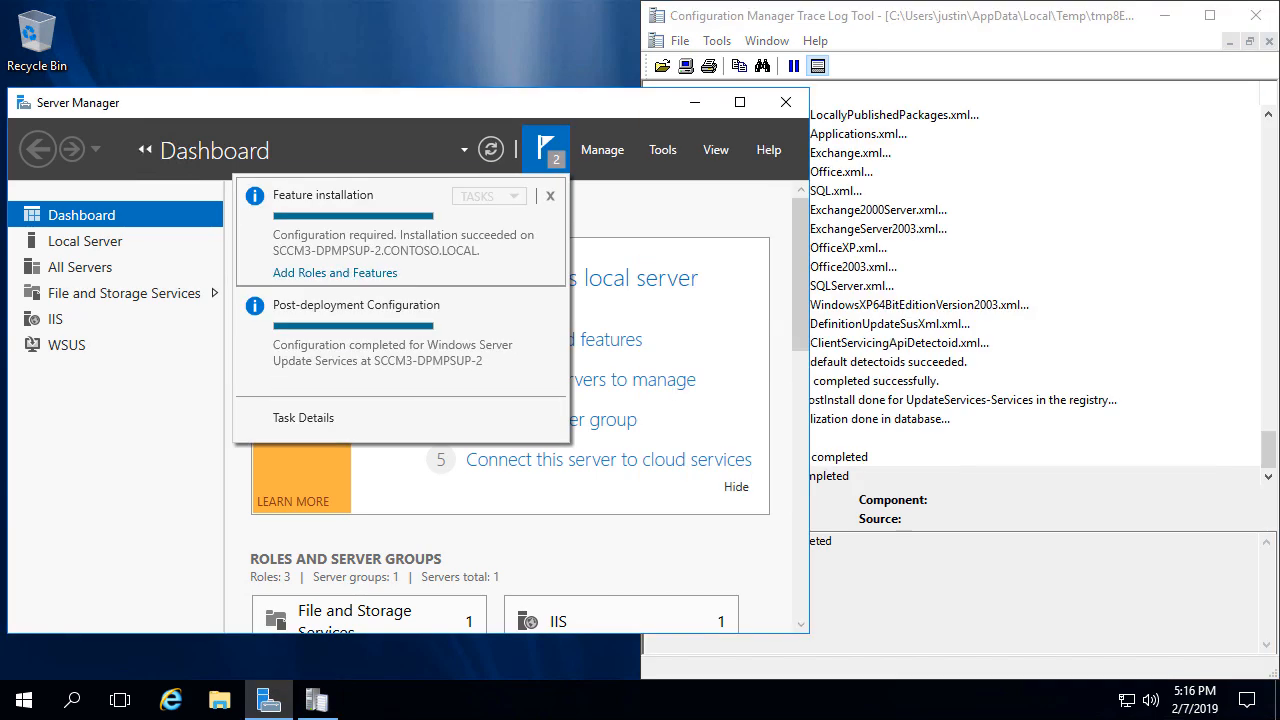
left_click(920, 324)
left_click(845, 477)
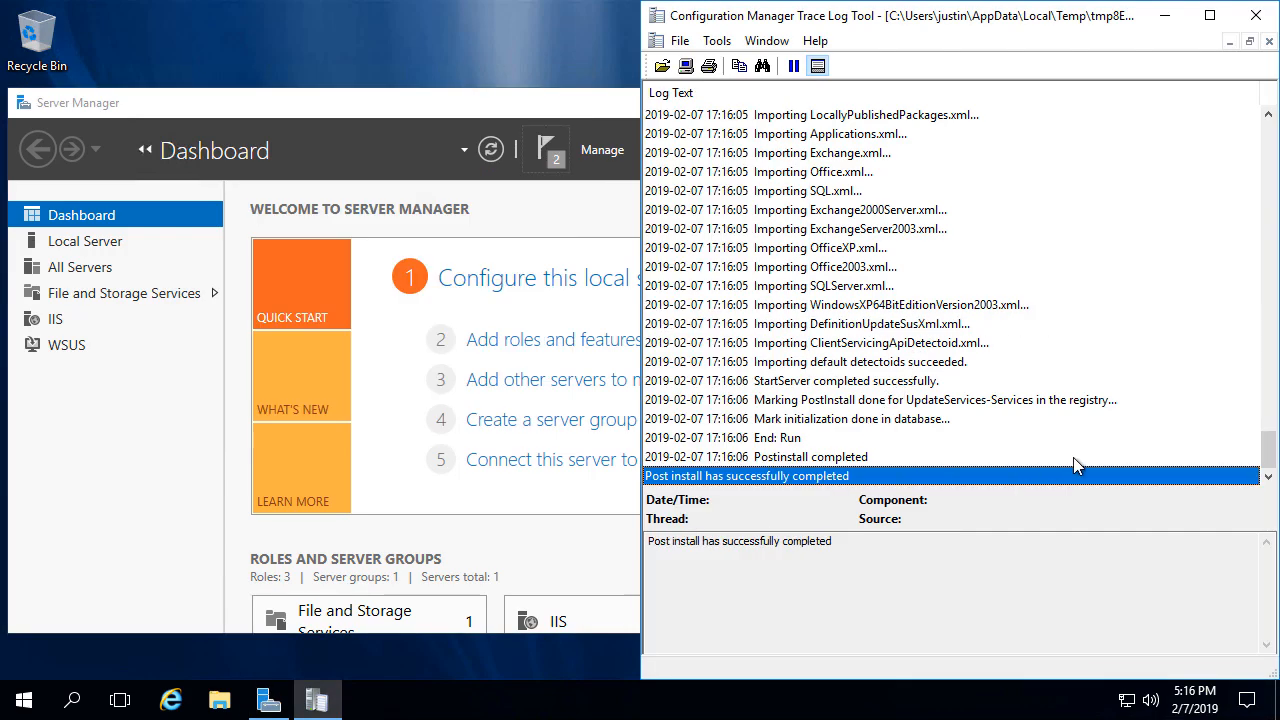
left_click_drag(1269, 445, 1267, 134)
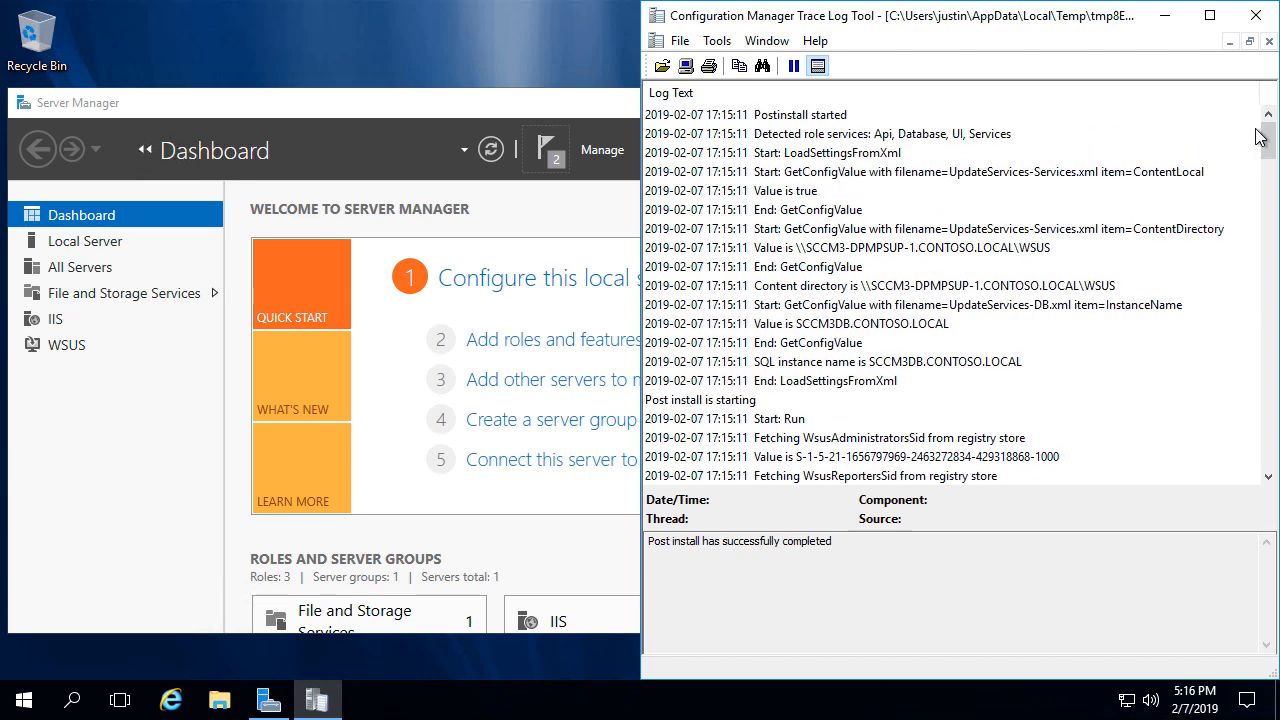
left_click(1080, 287)
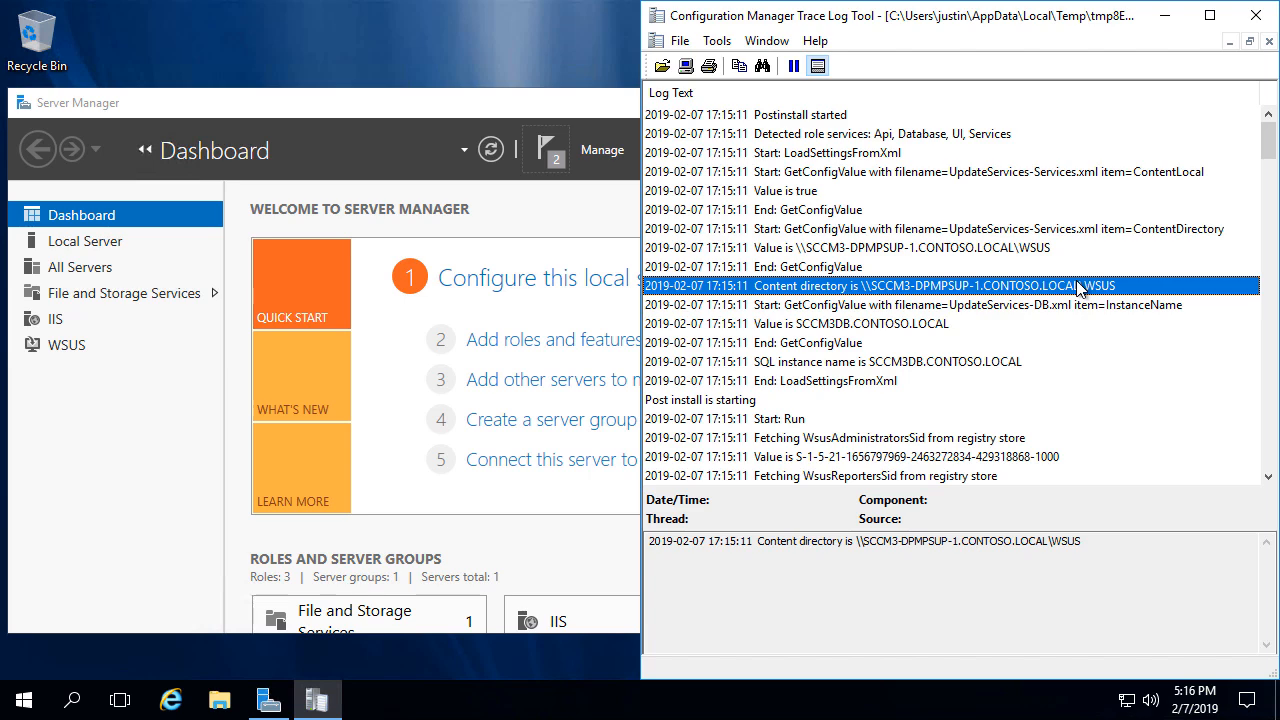
Launch Registry Editor through a Windows search for regedit
left_click(24, 700)
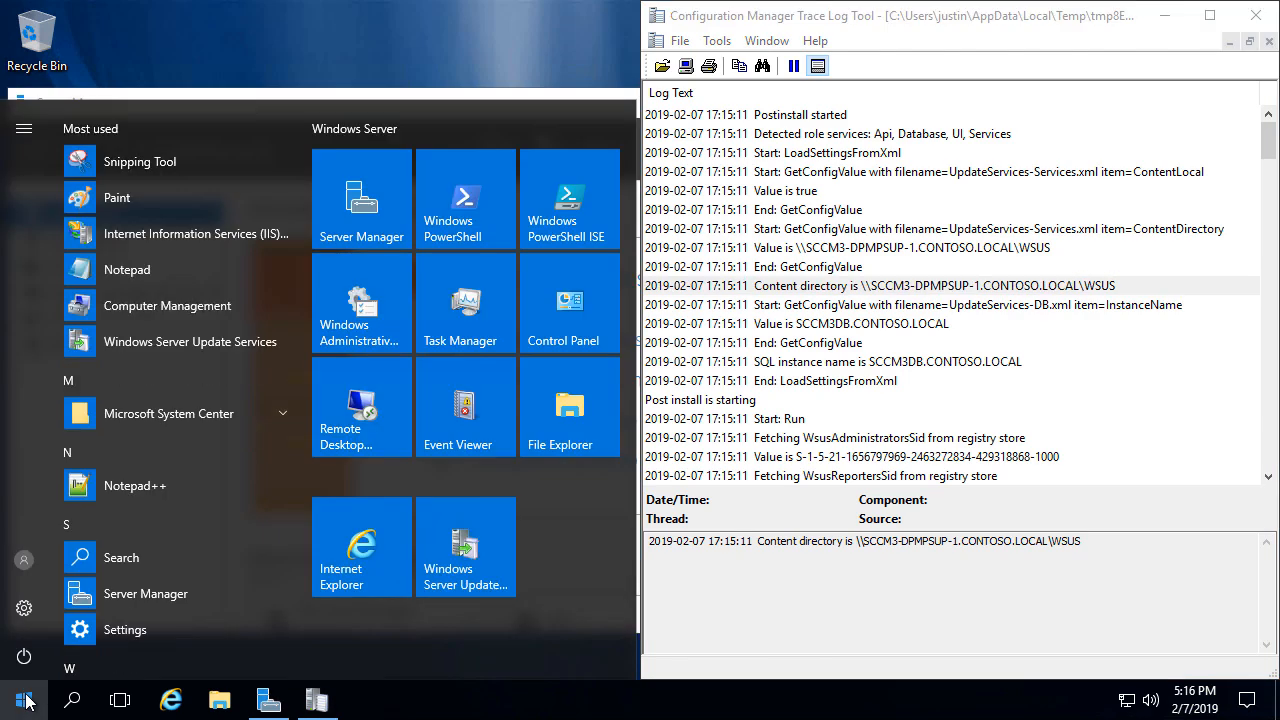
type("red")
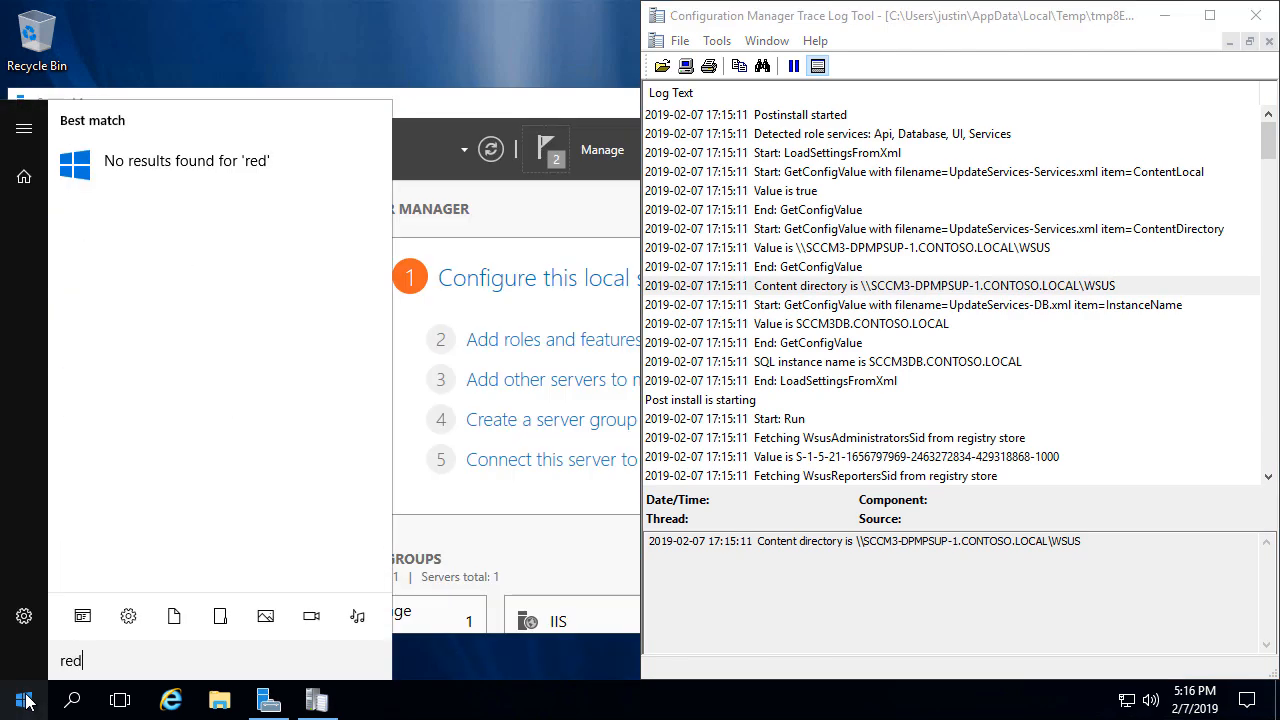
type("gedut")
key("ctrl+a")
type("regedit")
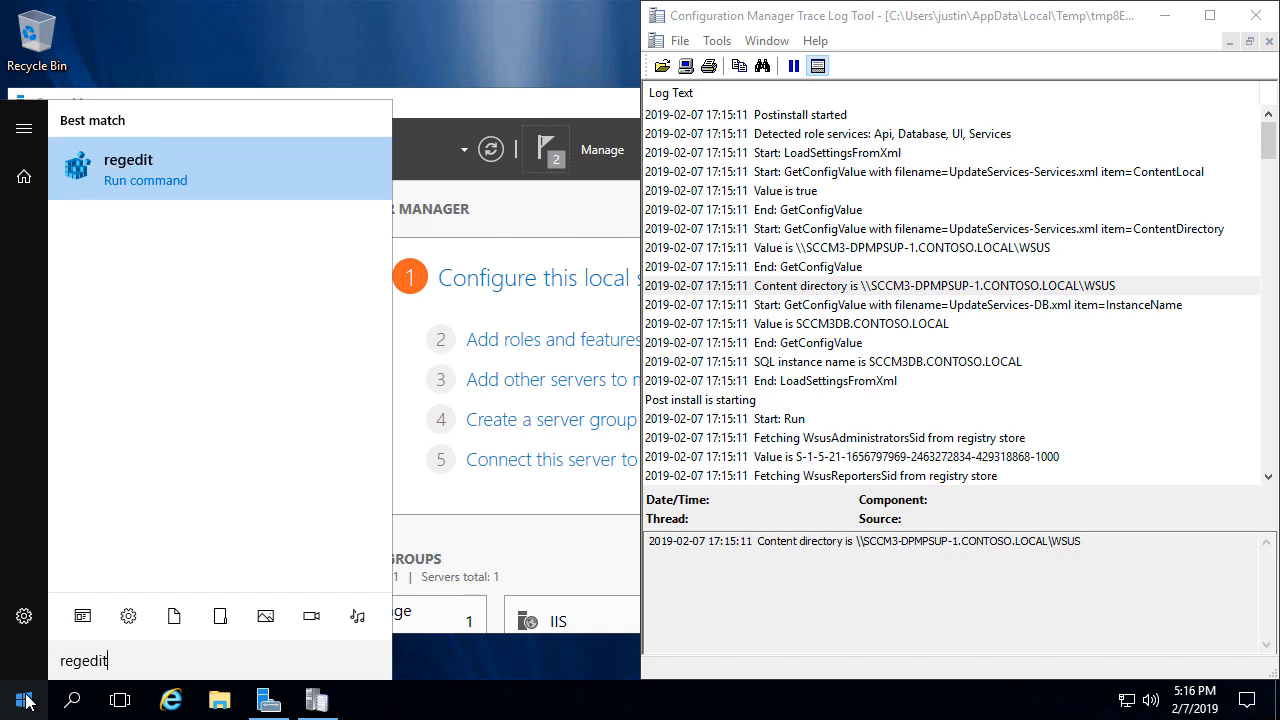
key("Return")
key("Left")
key("Return")
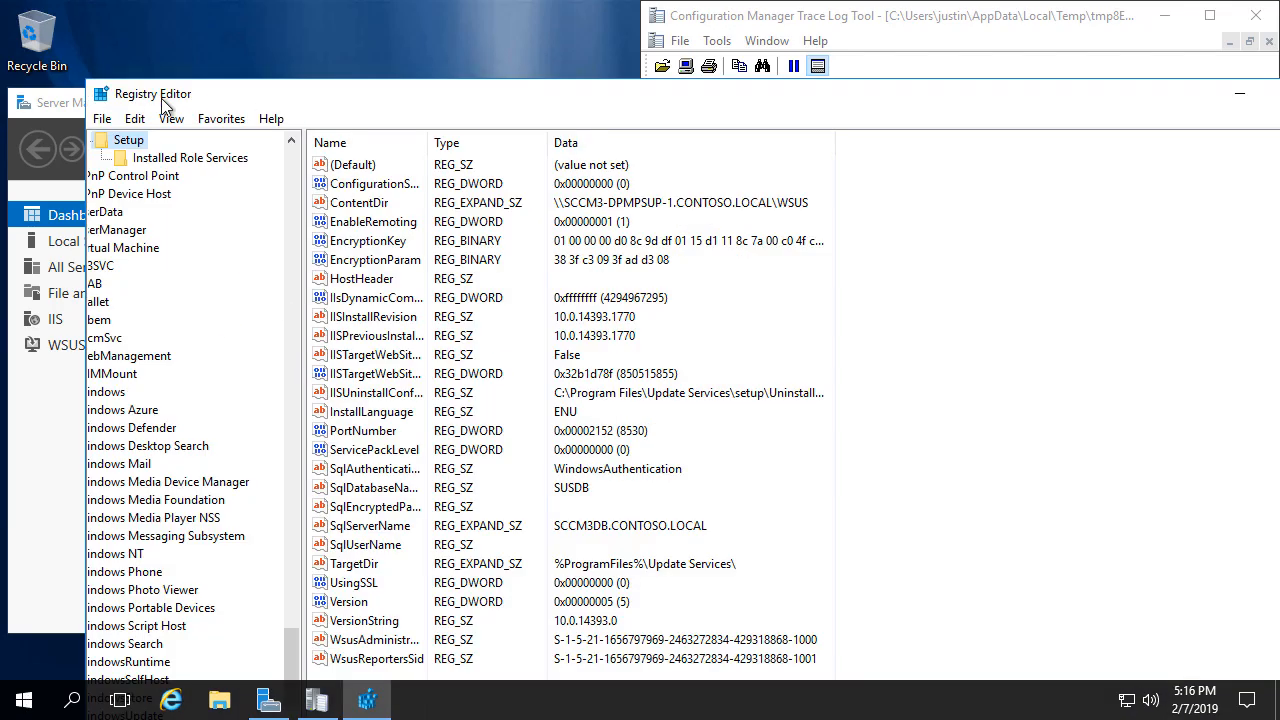
Maximize Registry Editor, examine the ContentDir and SqlServerName values under Update Services\Server\Setup, and minimize the window
left_click(169, 119)
left_click(226, 228)
double_click(337, 97)
left_click_drag(749, 50, 843, 57)
left_click(668, 114)
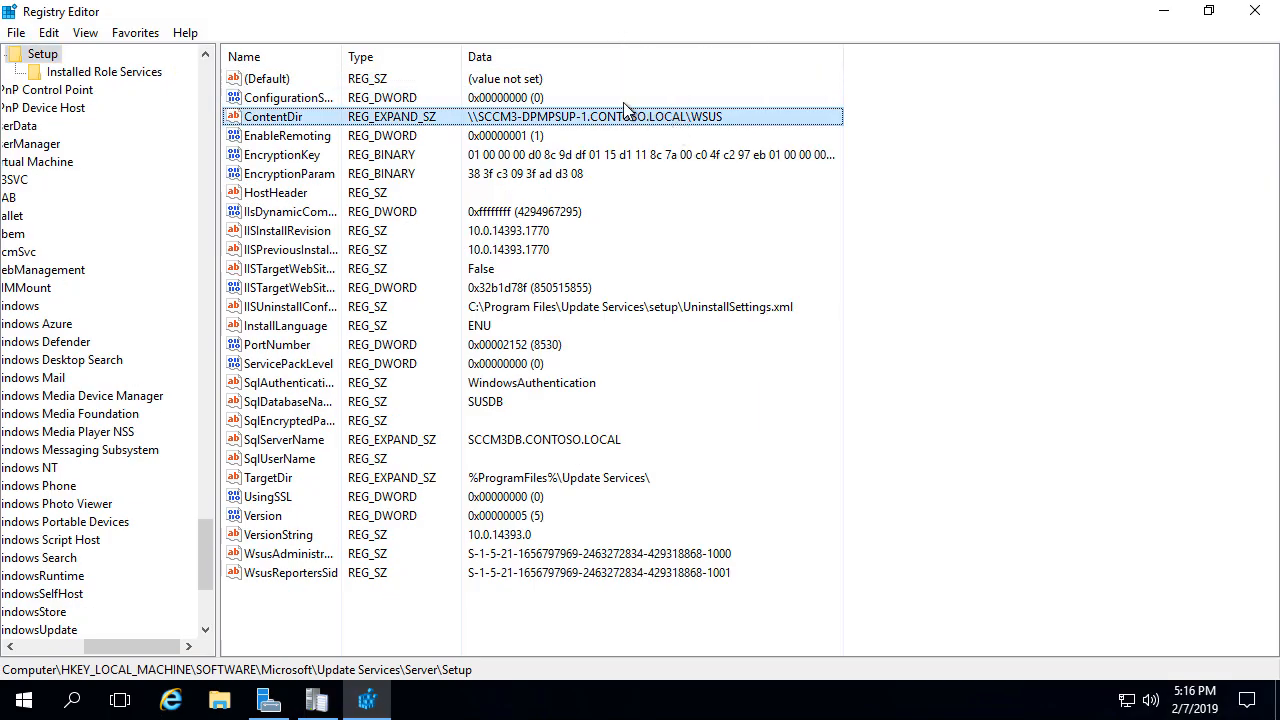
mouse_move(455, 97)
left_mouse_down()
mouse_move(651, 137)
mouse_move(802, 134)
left_mouse_up()
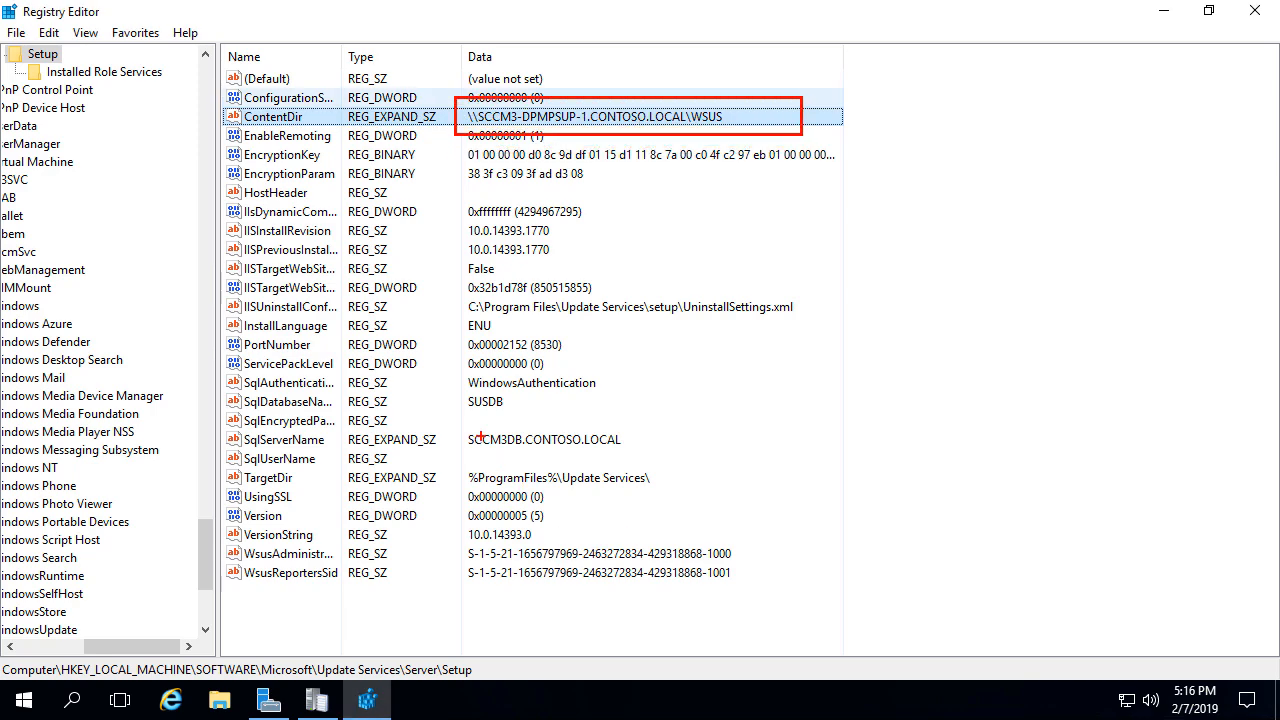
left_click_drag(467, 429, 651, 455)
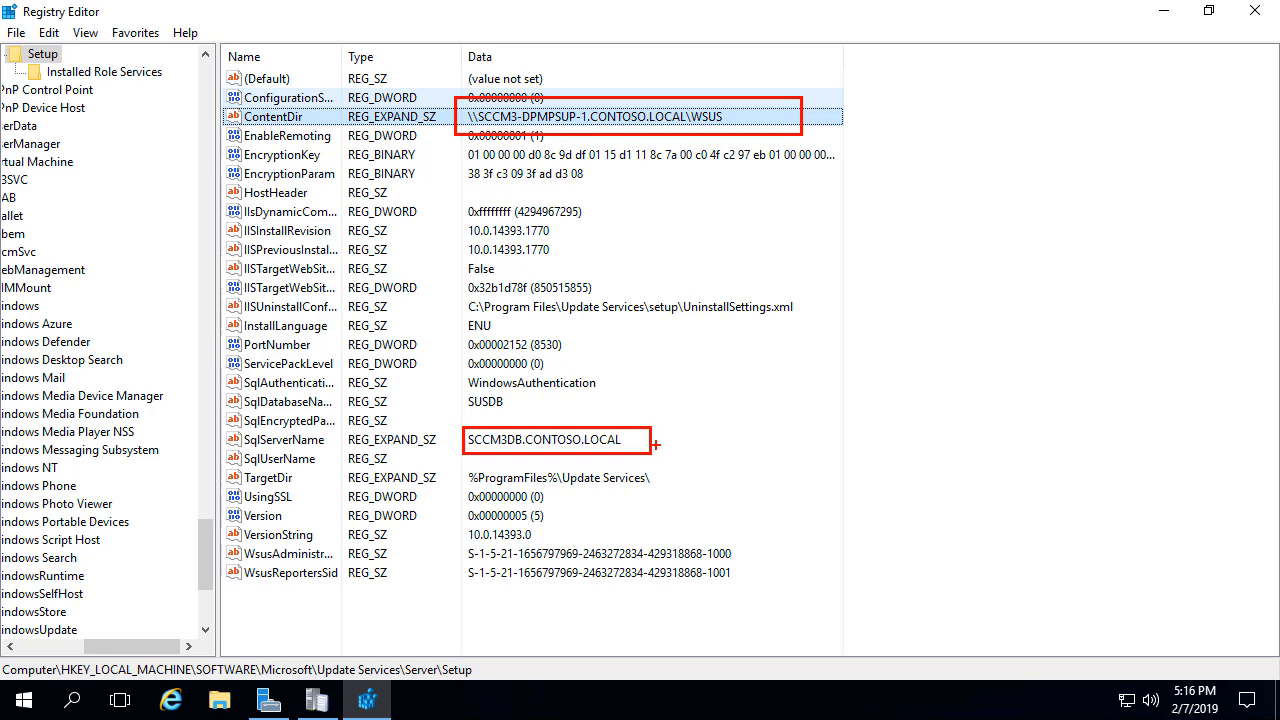
key("Escape")
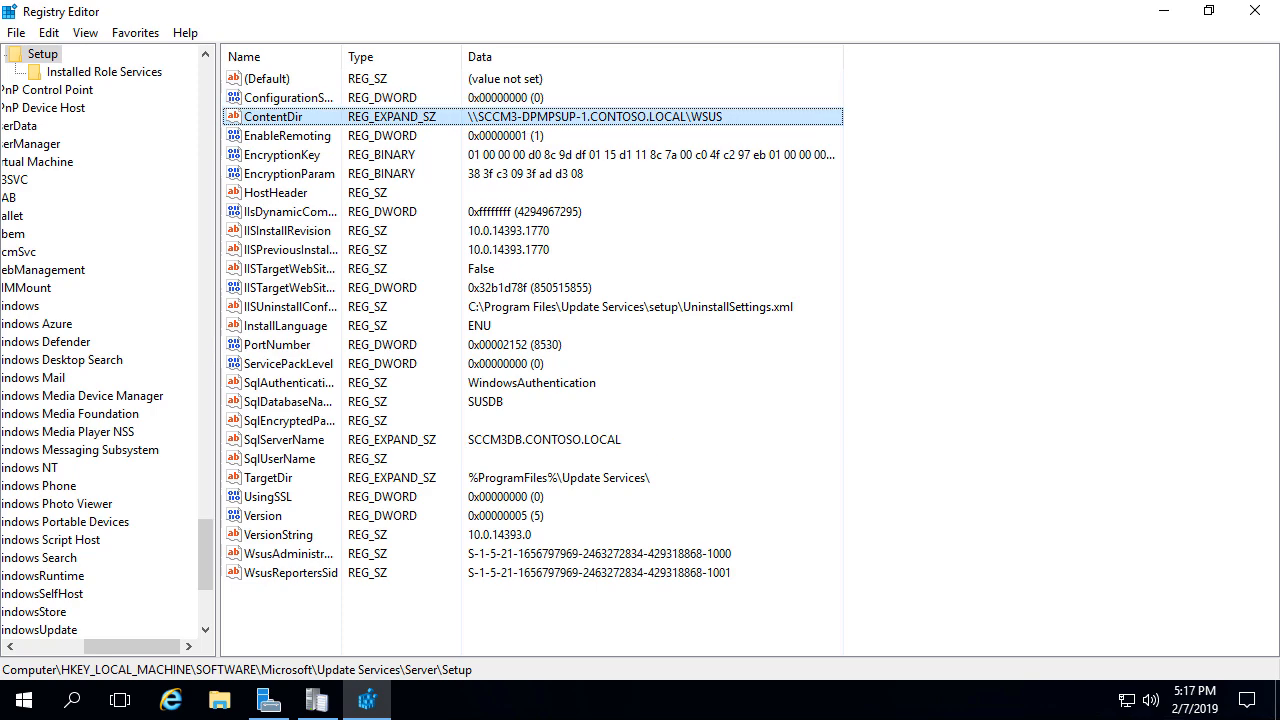
left_click(1166, 16)
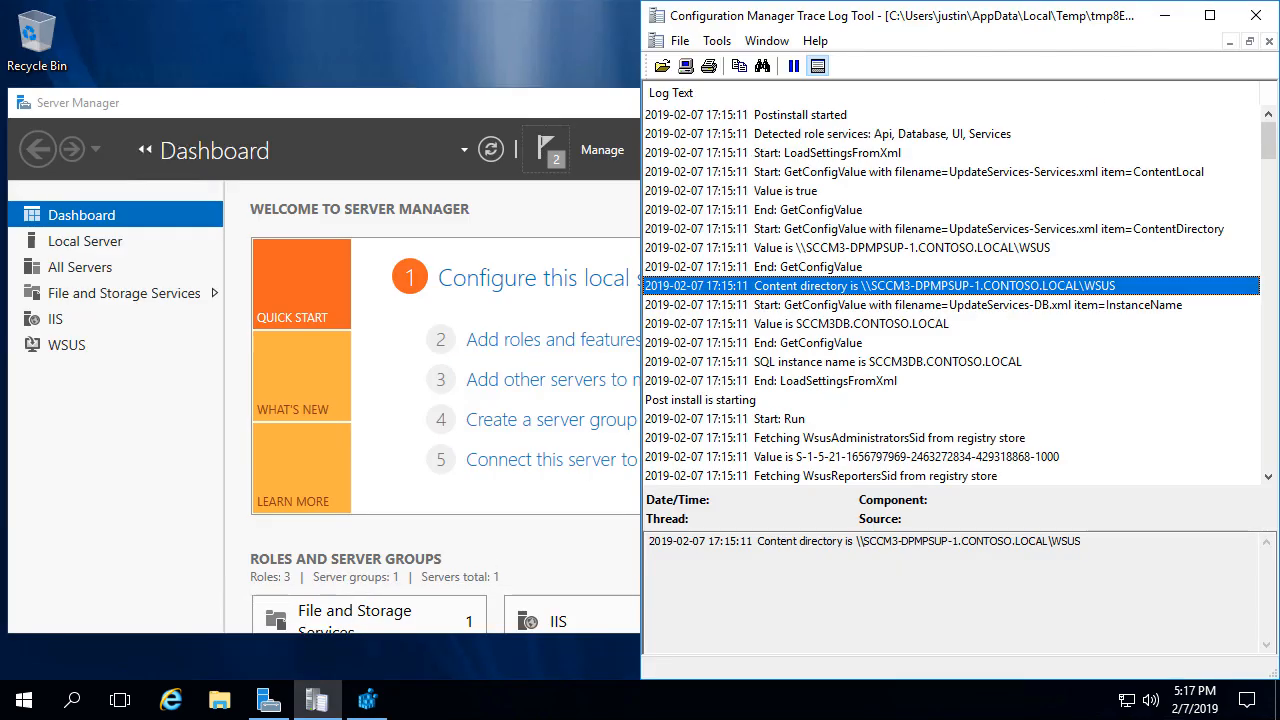
left_click(171, 700)
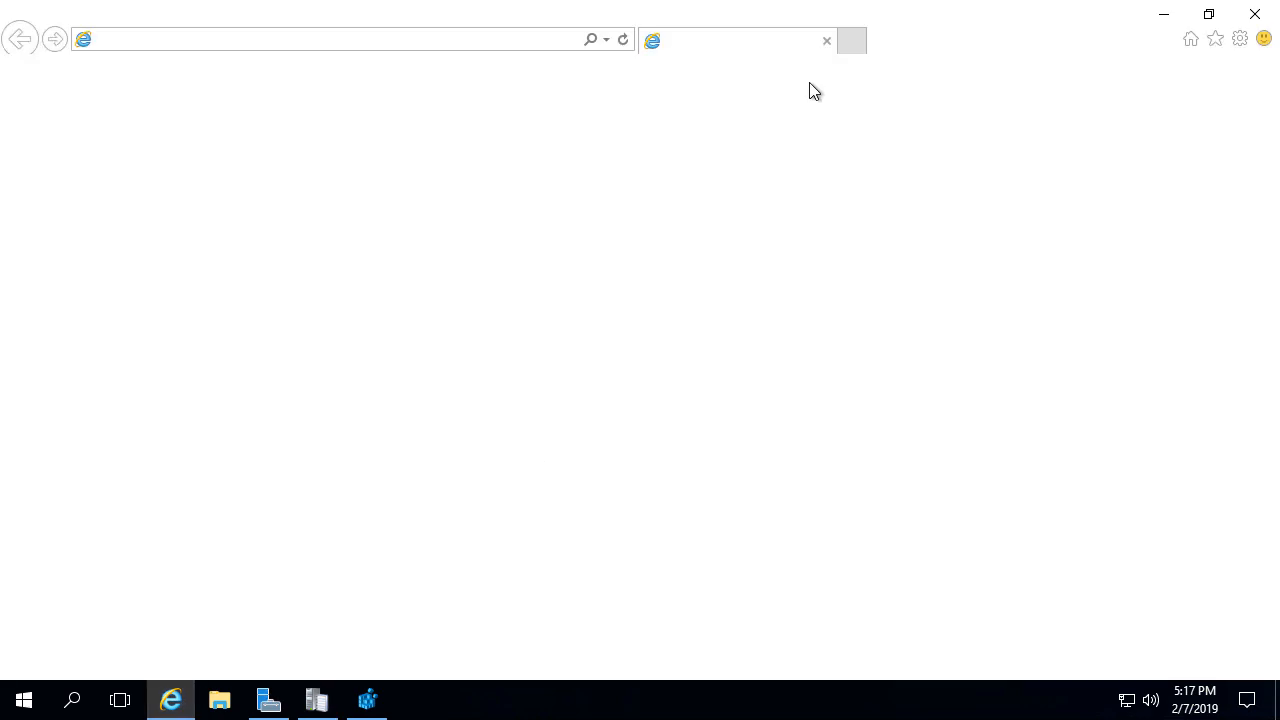
type("http://SCCM3-DPMPSUP-2.CONTOSO.LOCAL:8530/Content/anonymousCheckFile.txt")
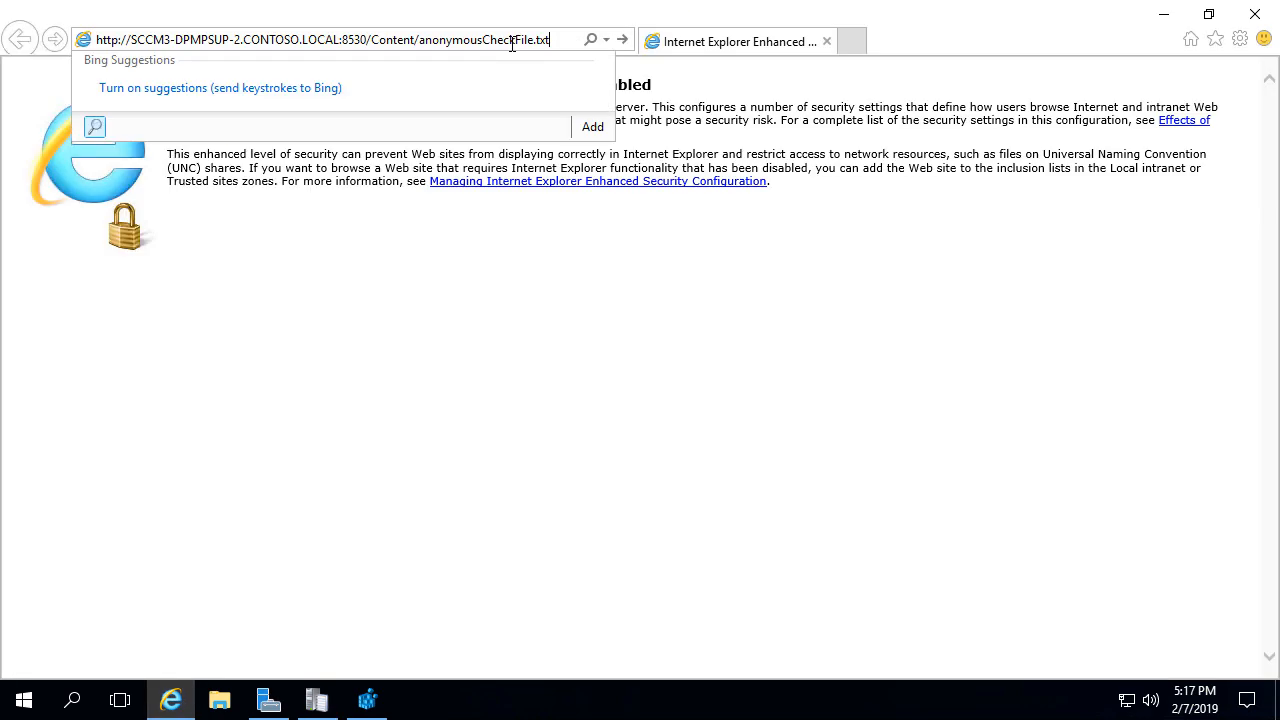
key("Return")
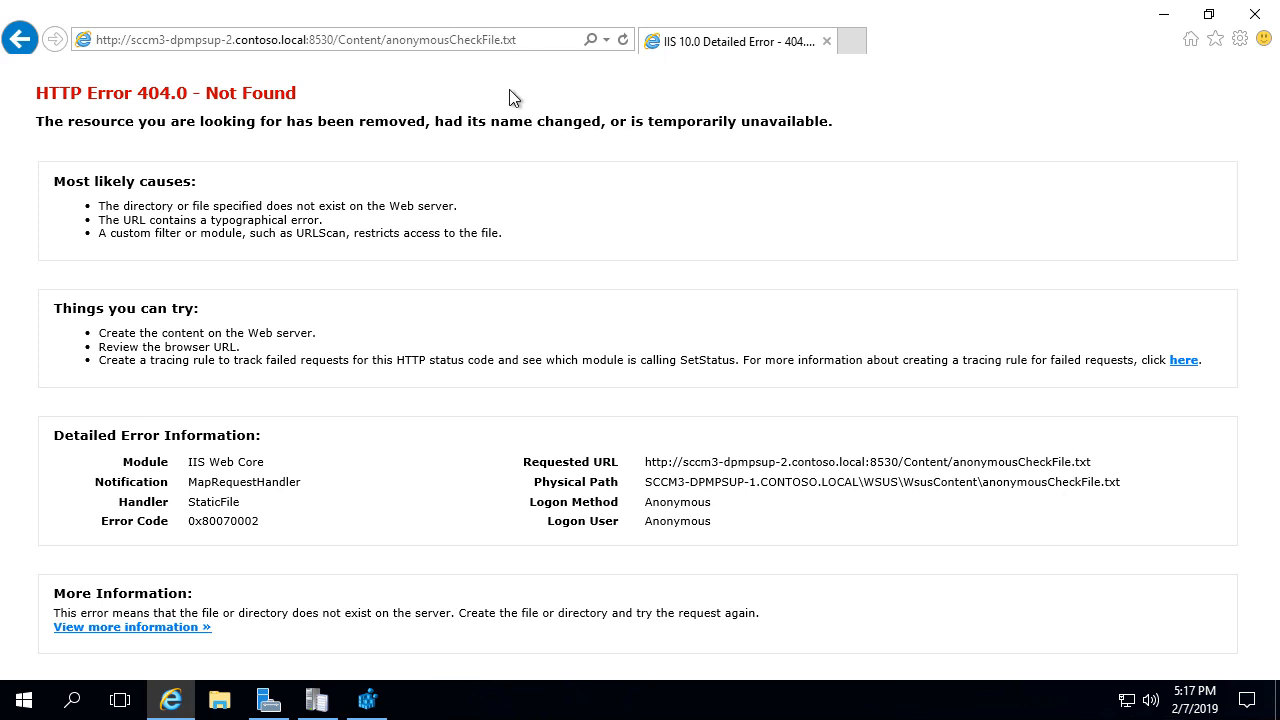
left_click_drag(298, 96, 62, 80)
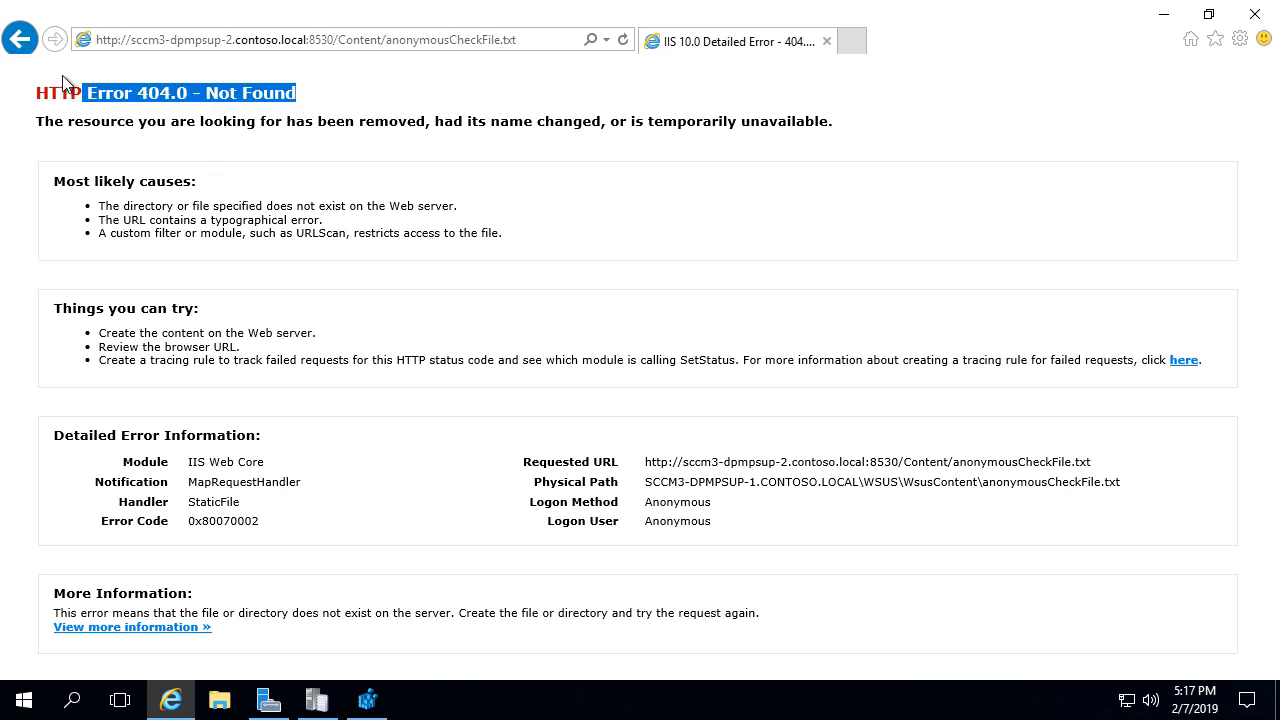
left_click(660, 484)
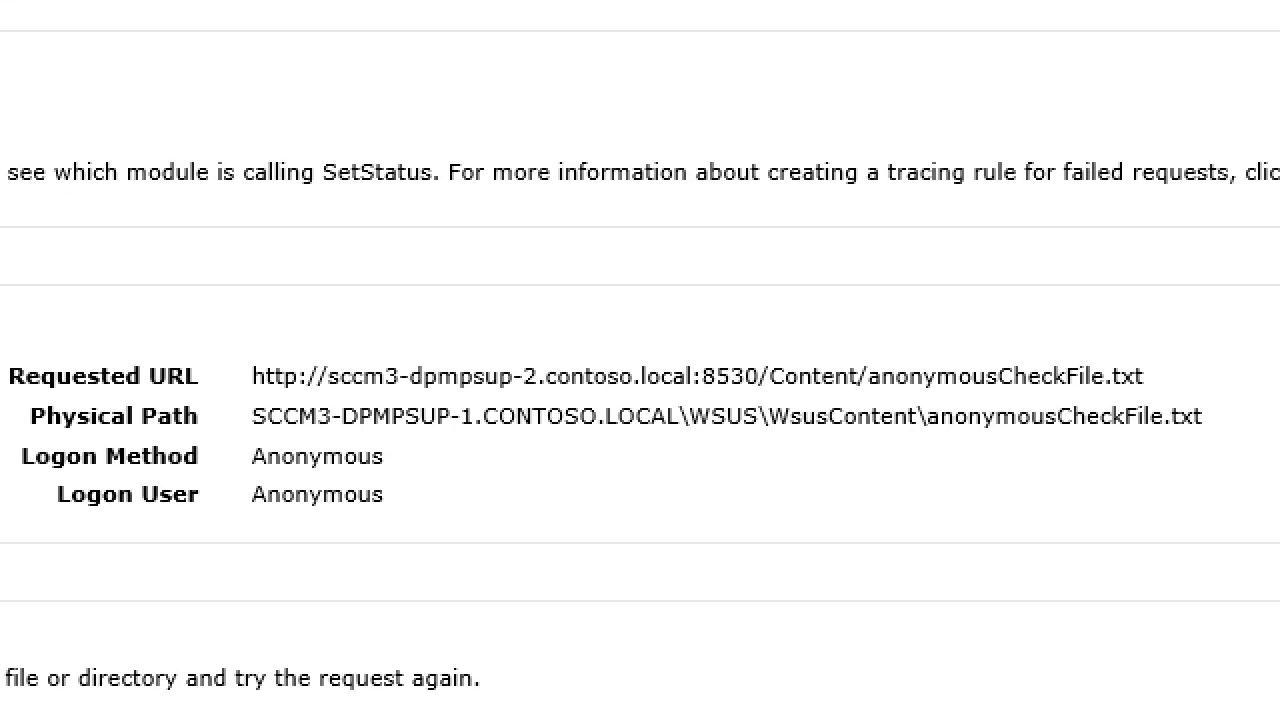
left_click_drag(231, 400, 1252, 434)
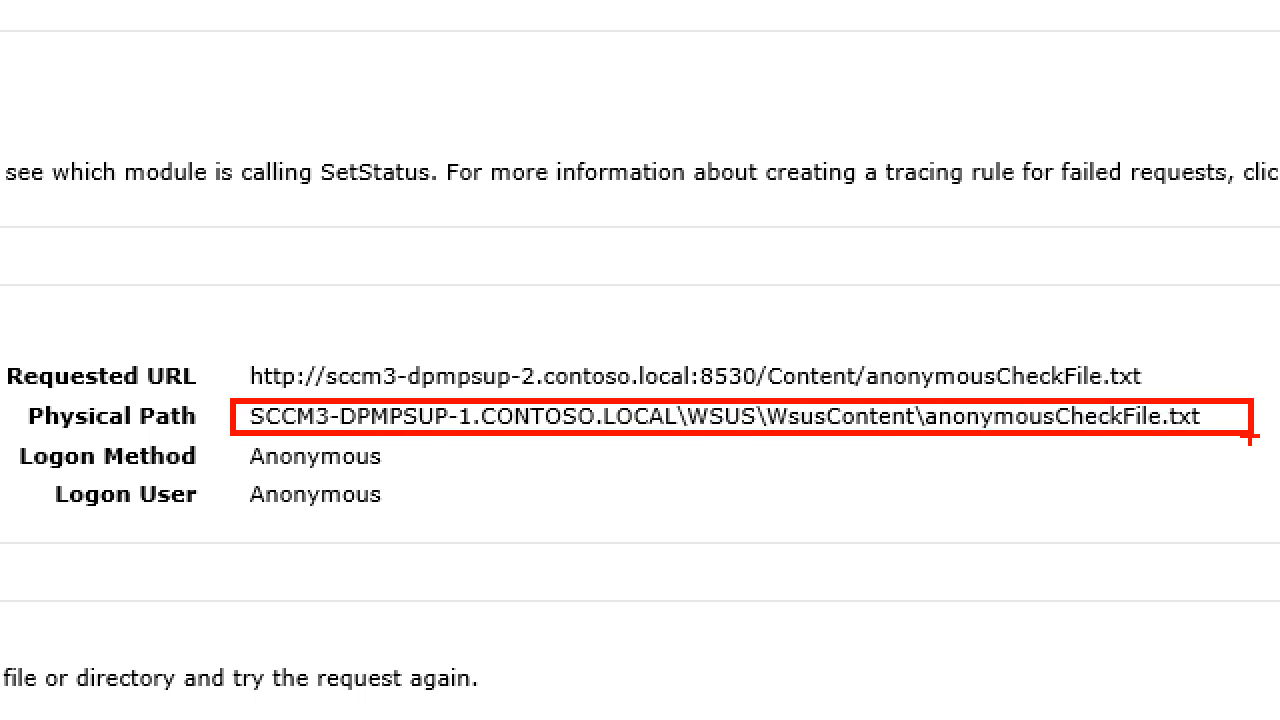
key("Escape")
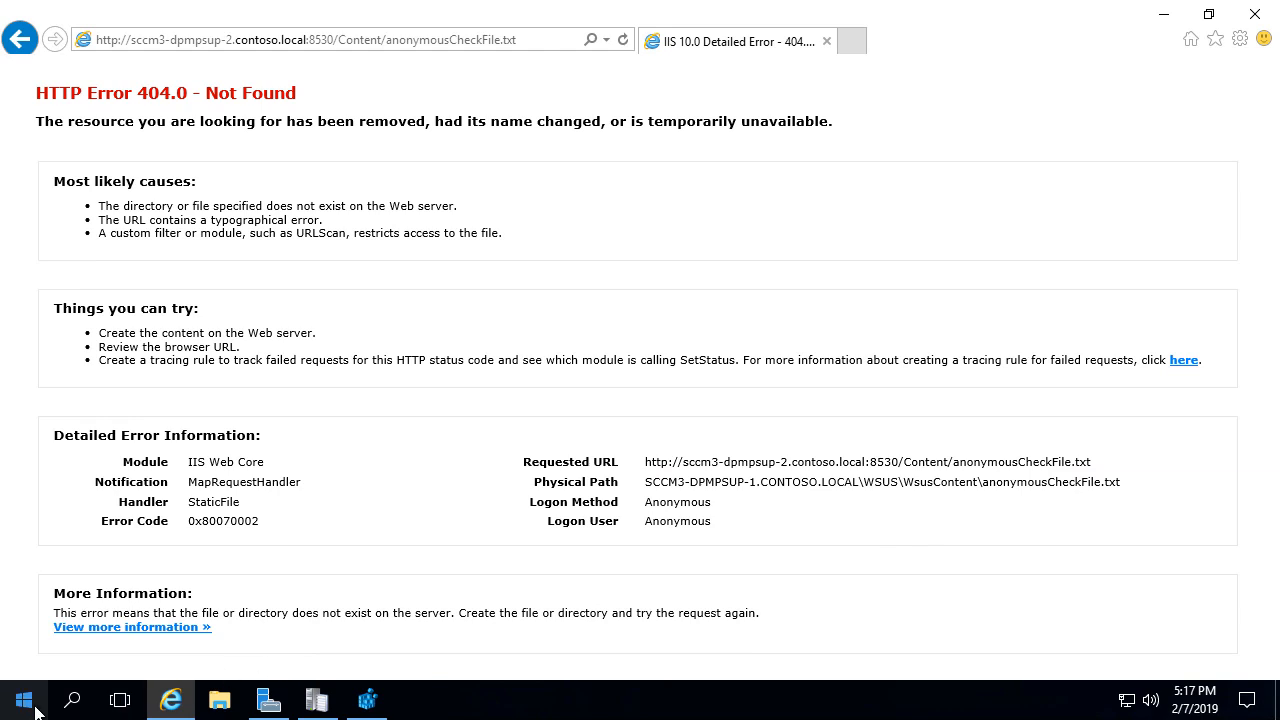
Launch Internet Information Services (IIS) Manager through a Windows search for iis
left_click(22, 705)
type("iid")
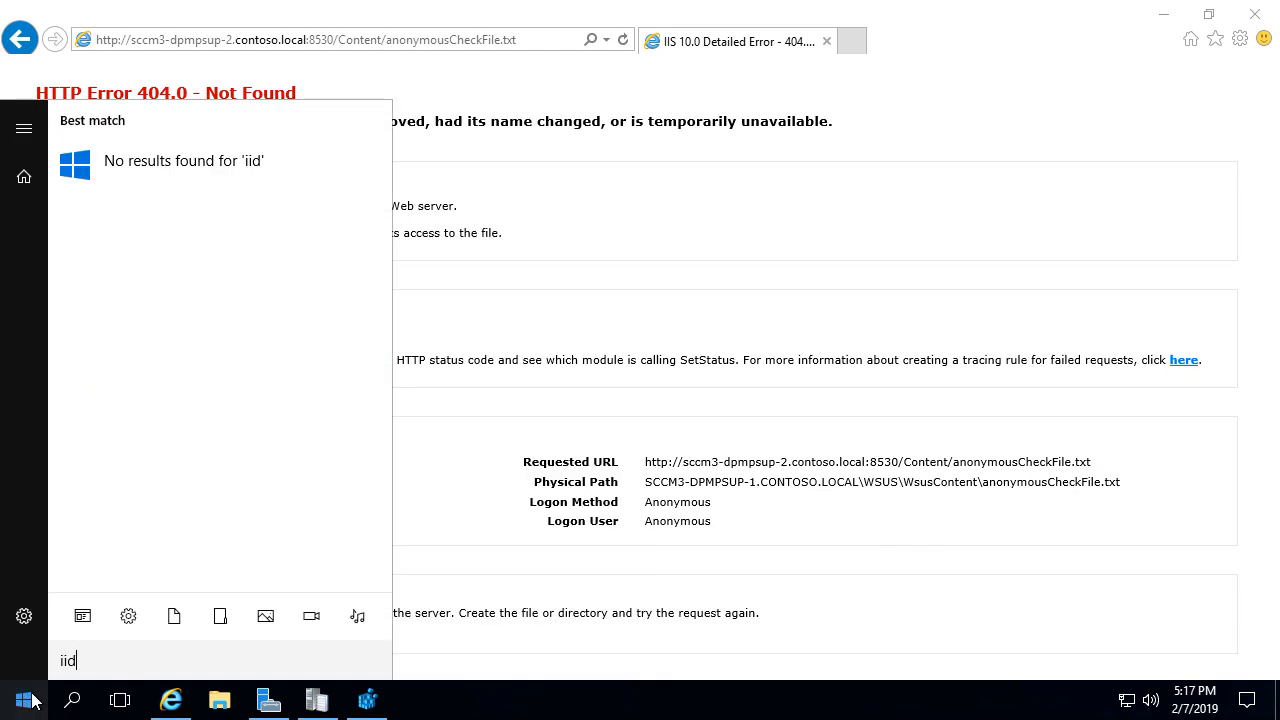
key("BackSpace")
key("BackSpace")
type("is")
key("Return")
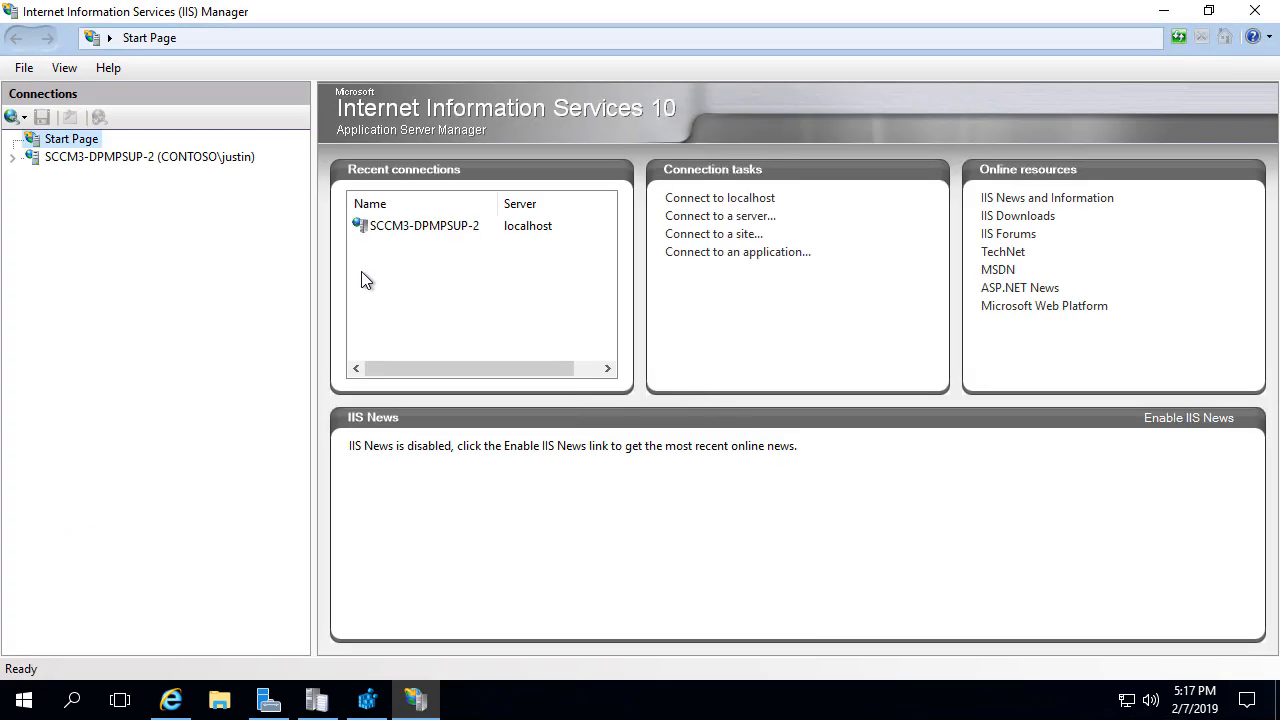
Expand the sites of SCCM3-DPMPSUP-2 and select the Content virtual directory under WSUS Administration
left_click(171, 157)
left_click(74, 194)
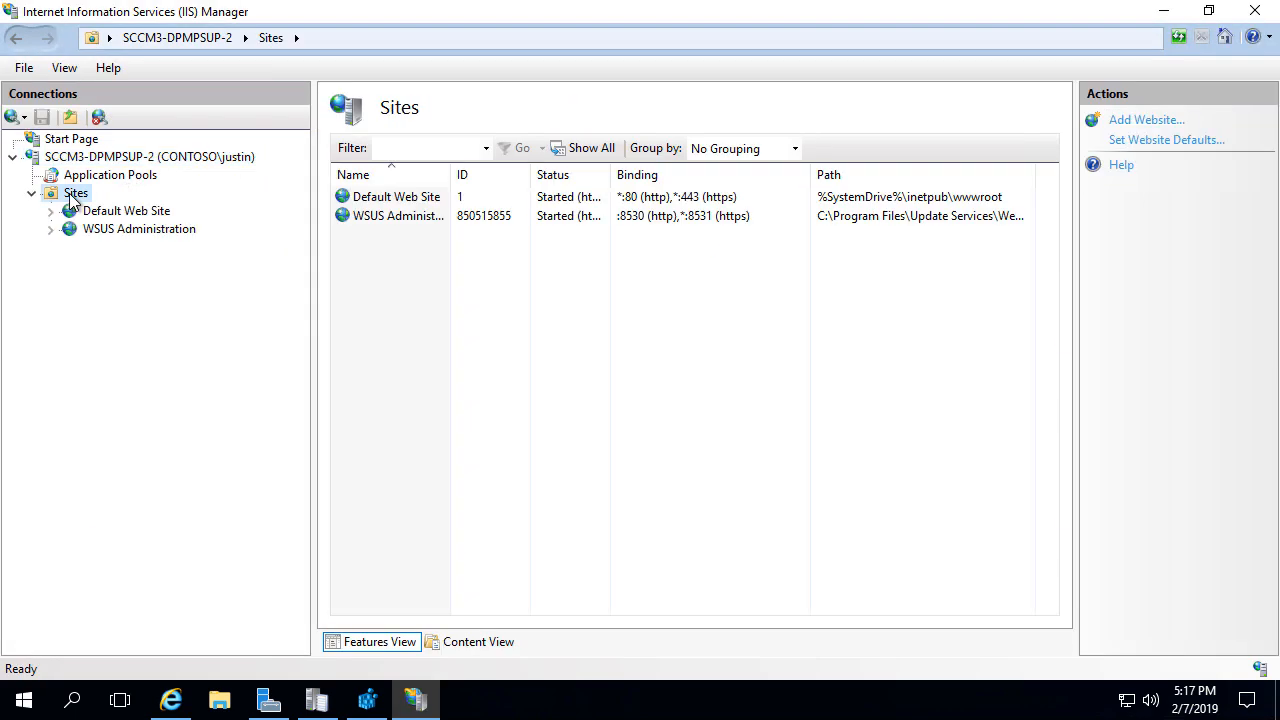
left_click(97, 211)
left_click(98, 229)
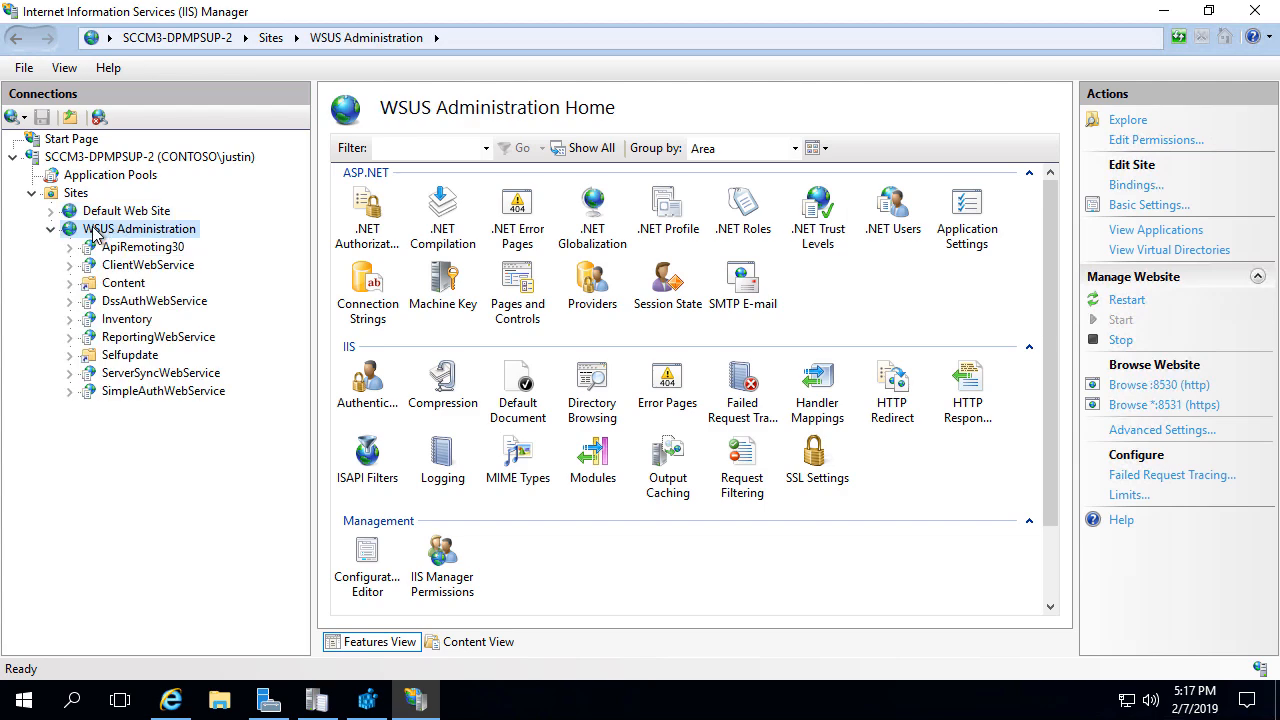
left_click(126, 286)
right_click(125, 286)
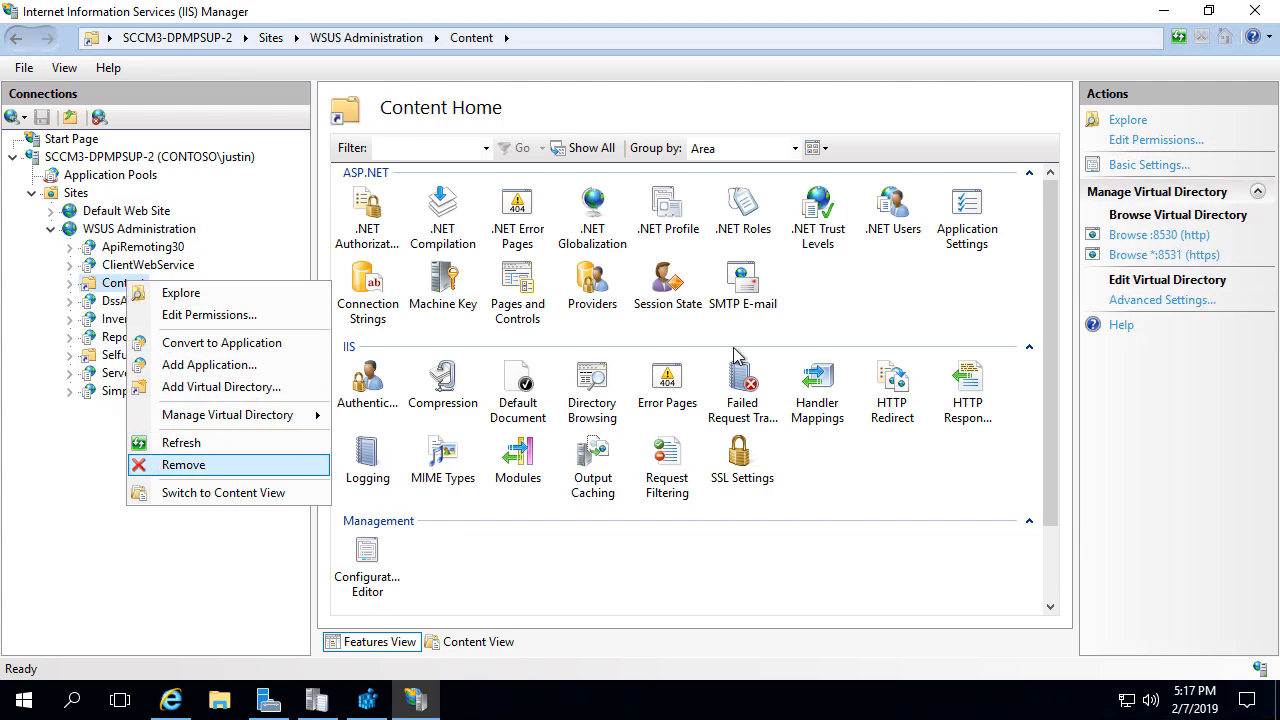
left_click(1150, 450)
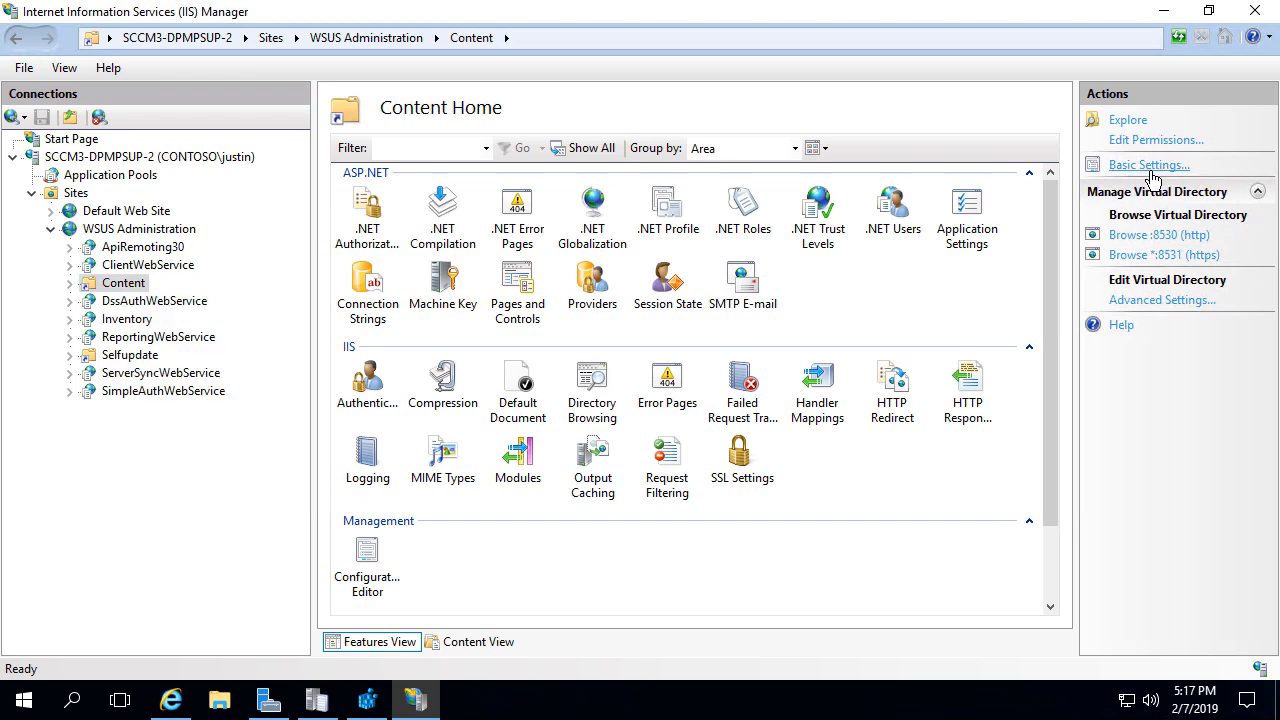
Prefix the Content virtual directory's physical path with \\ to form the UNC path \\SCCM3-DPMPSUP-1.CONTOSO.LOCAL\WSUS\WsusContent, and apply the change
left_click(1149, 165)
left_click(441, 378)
type("\\\\")
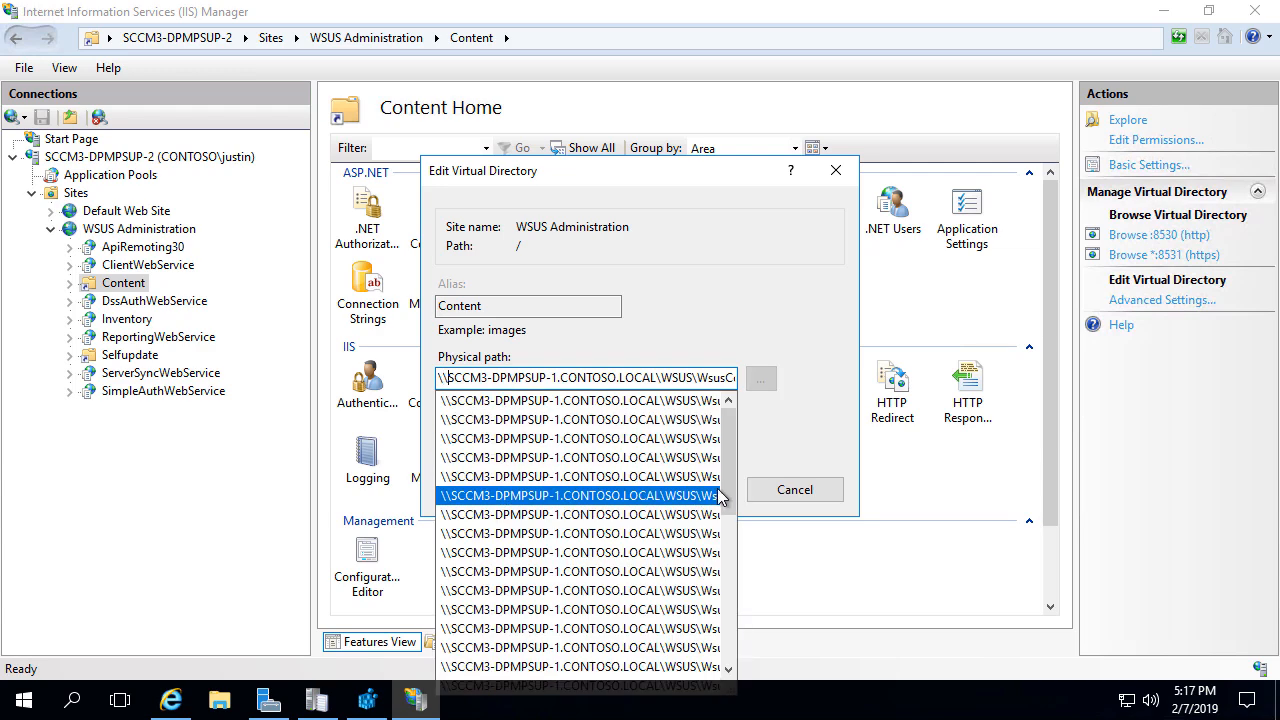
left_click(797, 424)
left_click(697, 500)
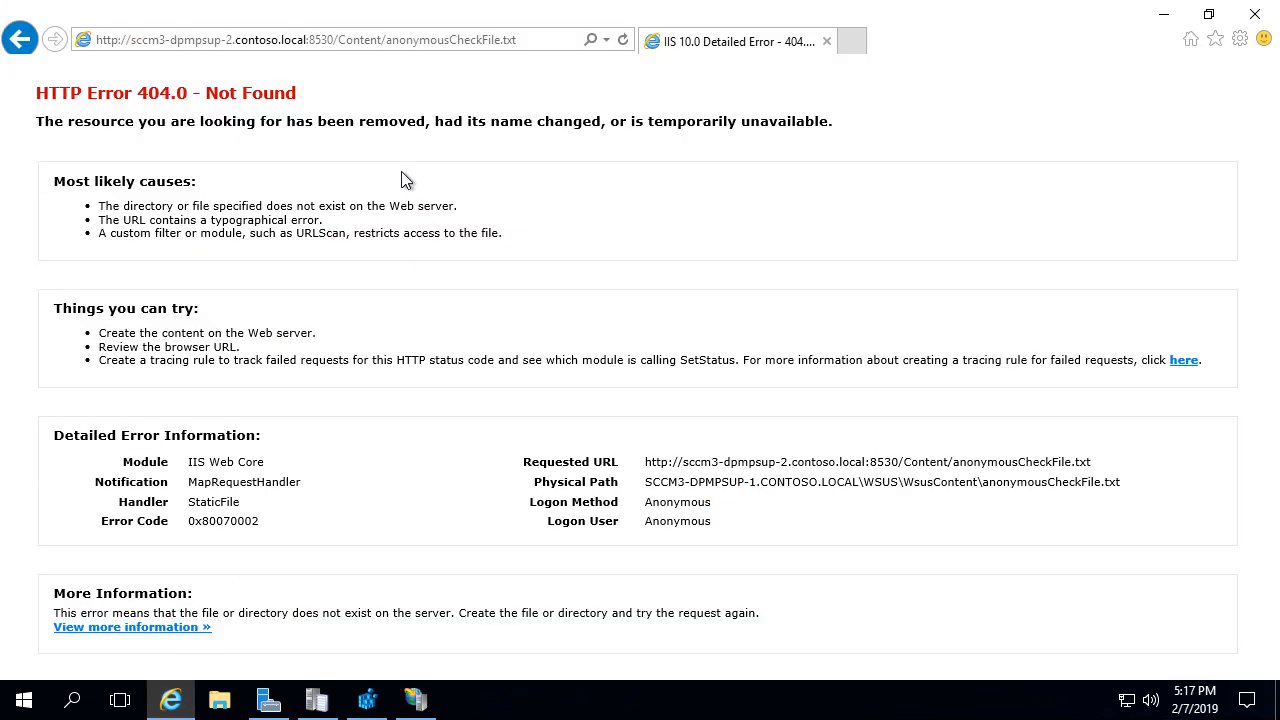
Reload the anonymousCheckFile.txt page in Internet Explorer, inspect the returned error heading, and switch back to IIS Manager
left_click(622, 40)
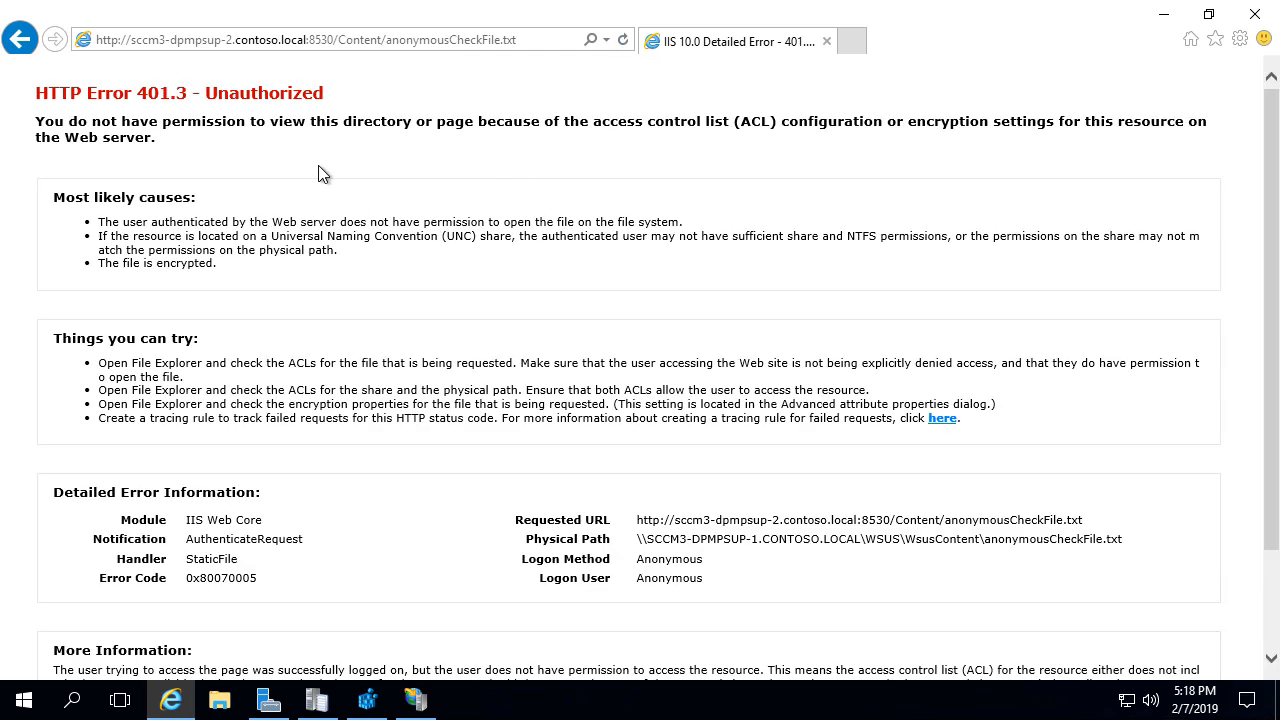
double_click(241, 92)
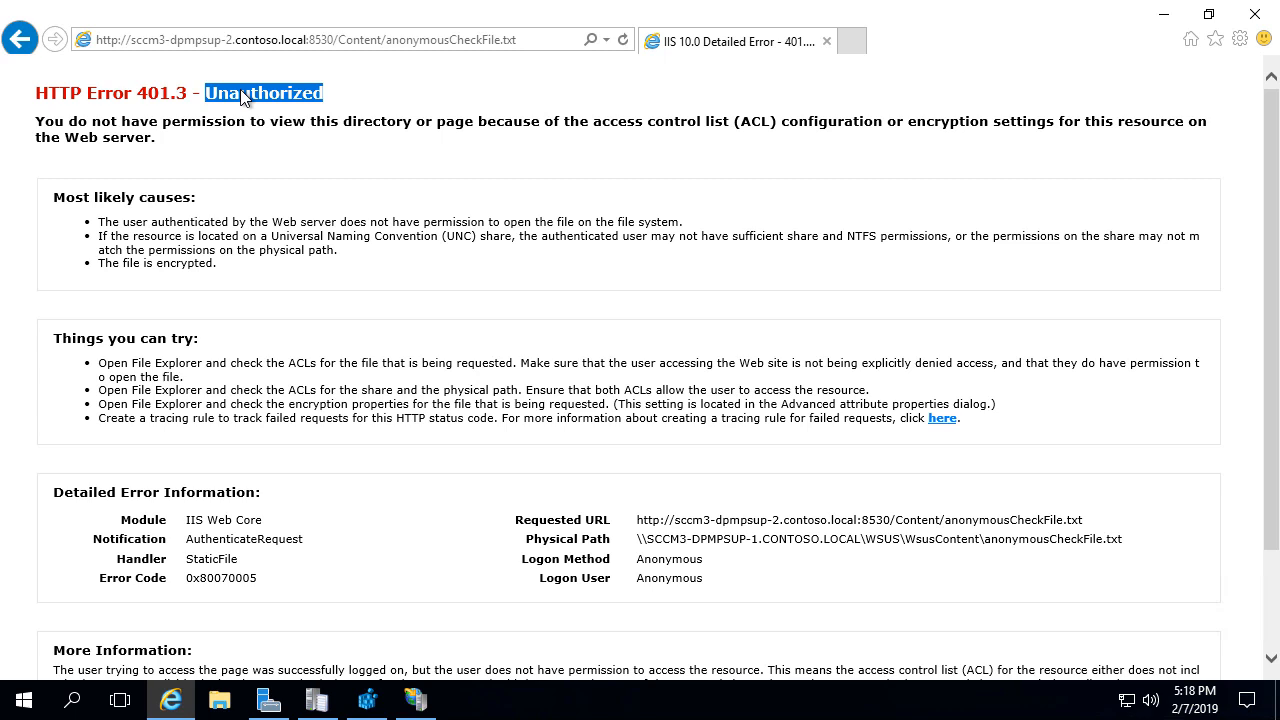
left_click(421, 705)
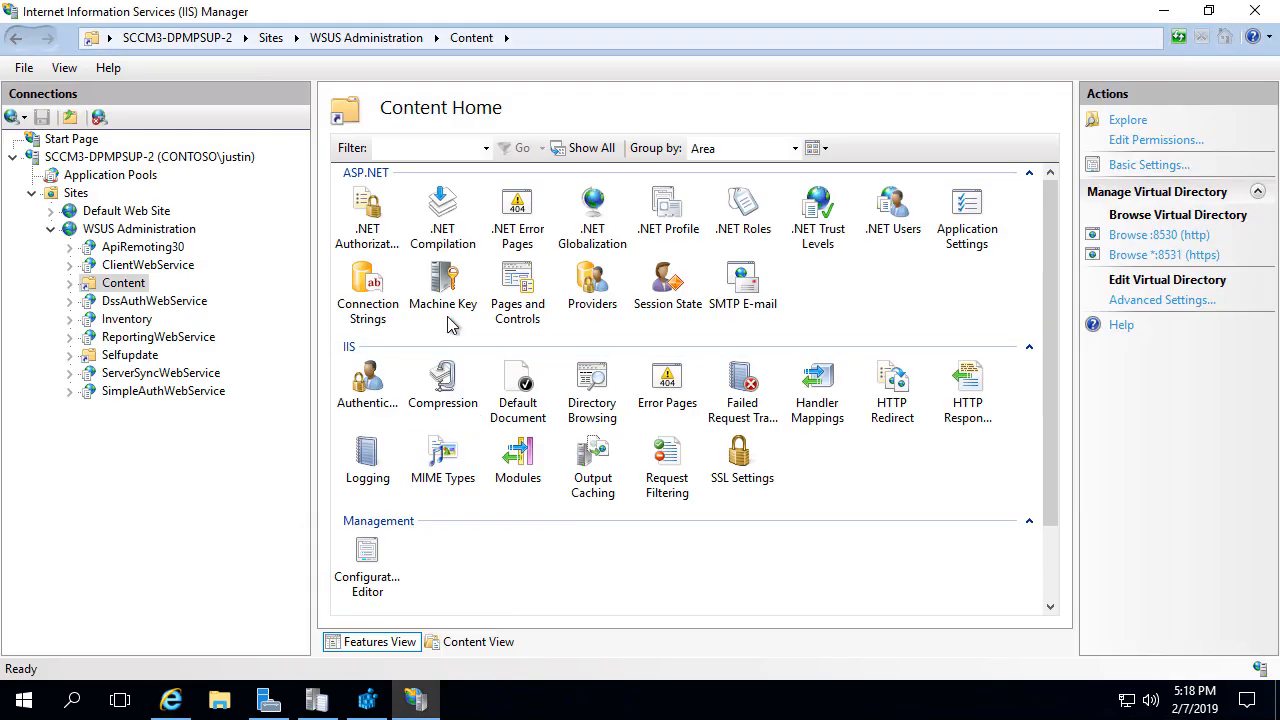
Set the Content virtual directory's Anonymous Authentication to use the application pool identity
right_click(368, 367)
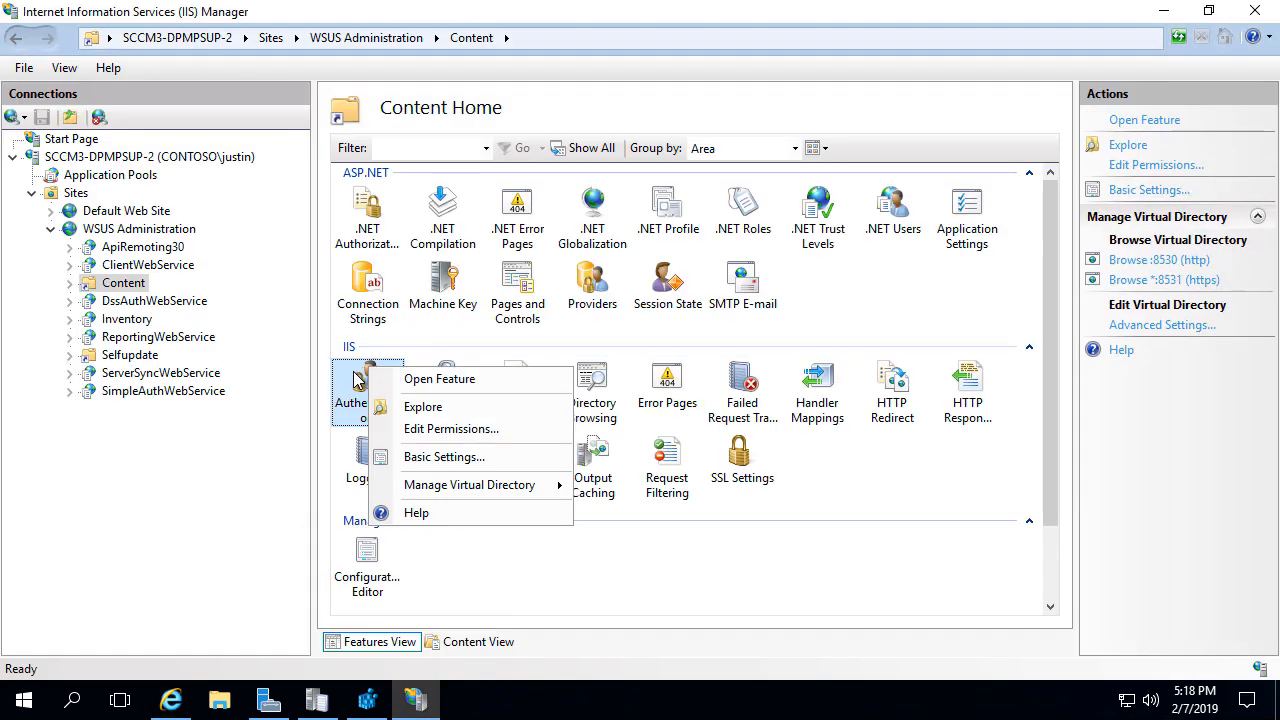
double_click(353, 372)
right_click(444, 198)
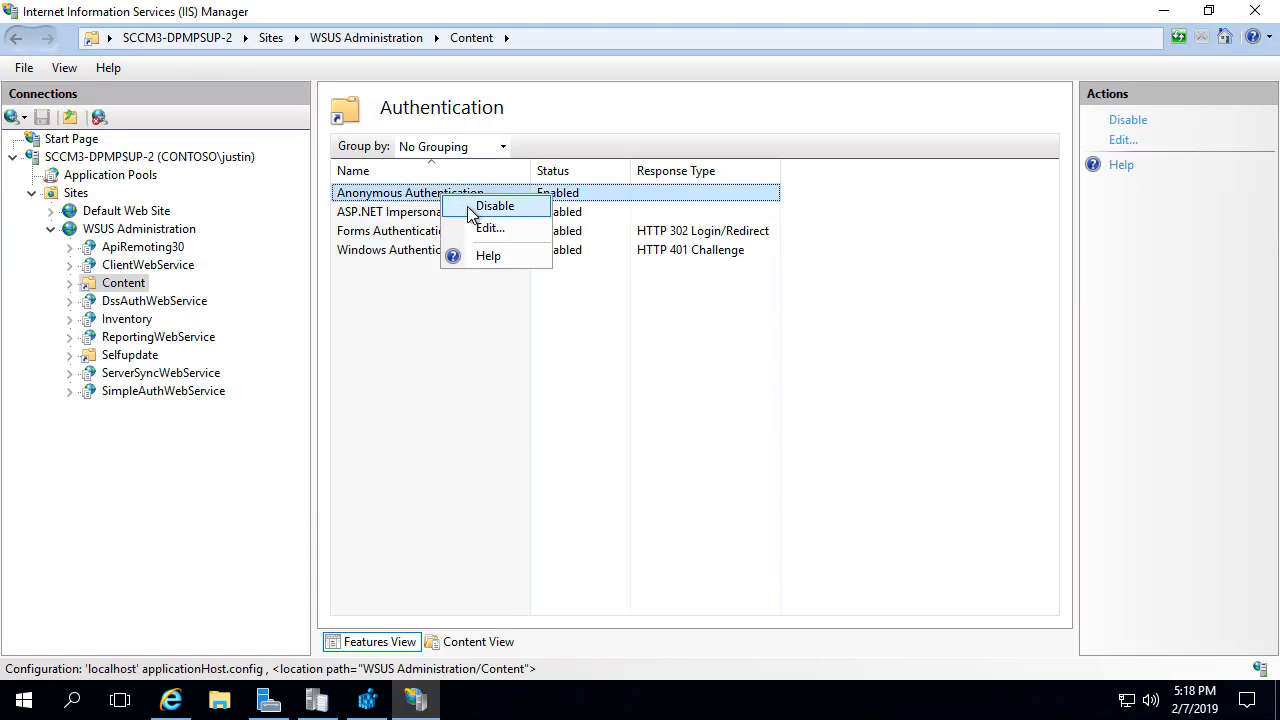
left_click(490, 231)
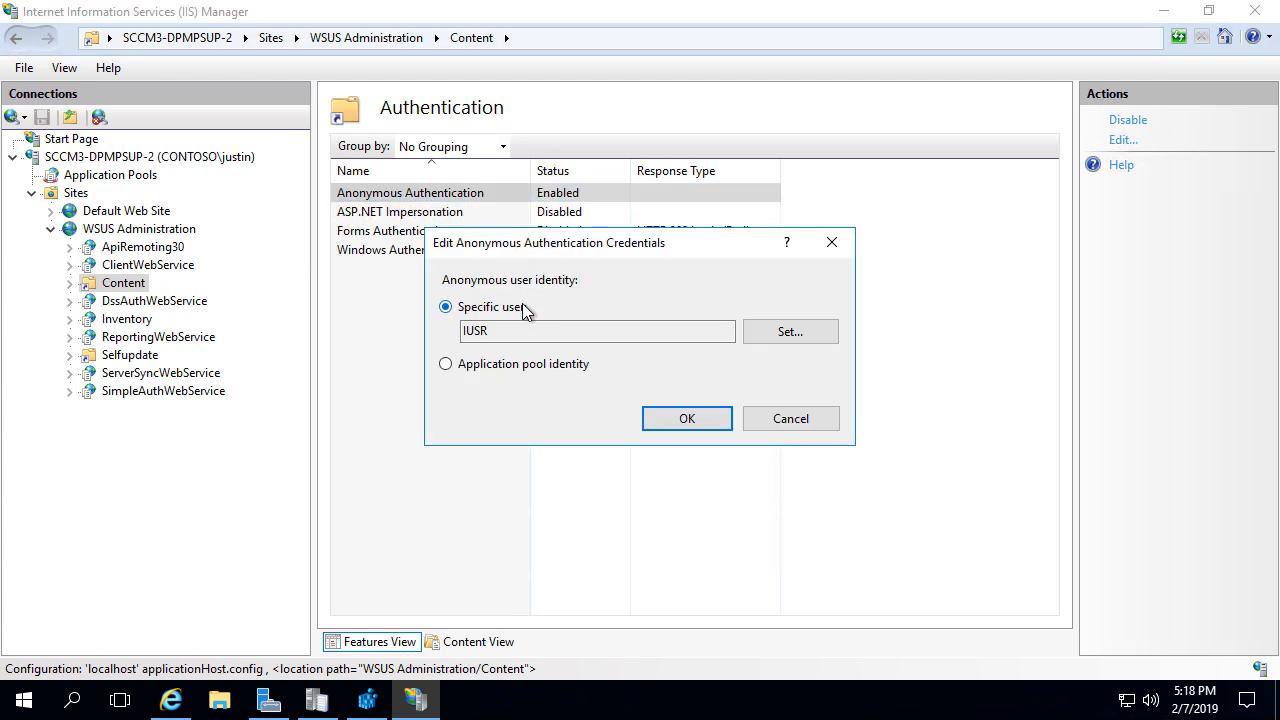
left_click(472, 369)
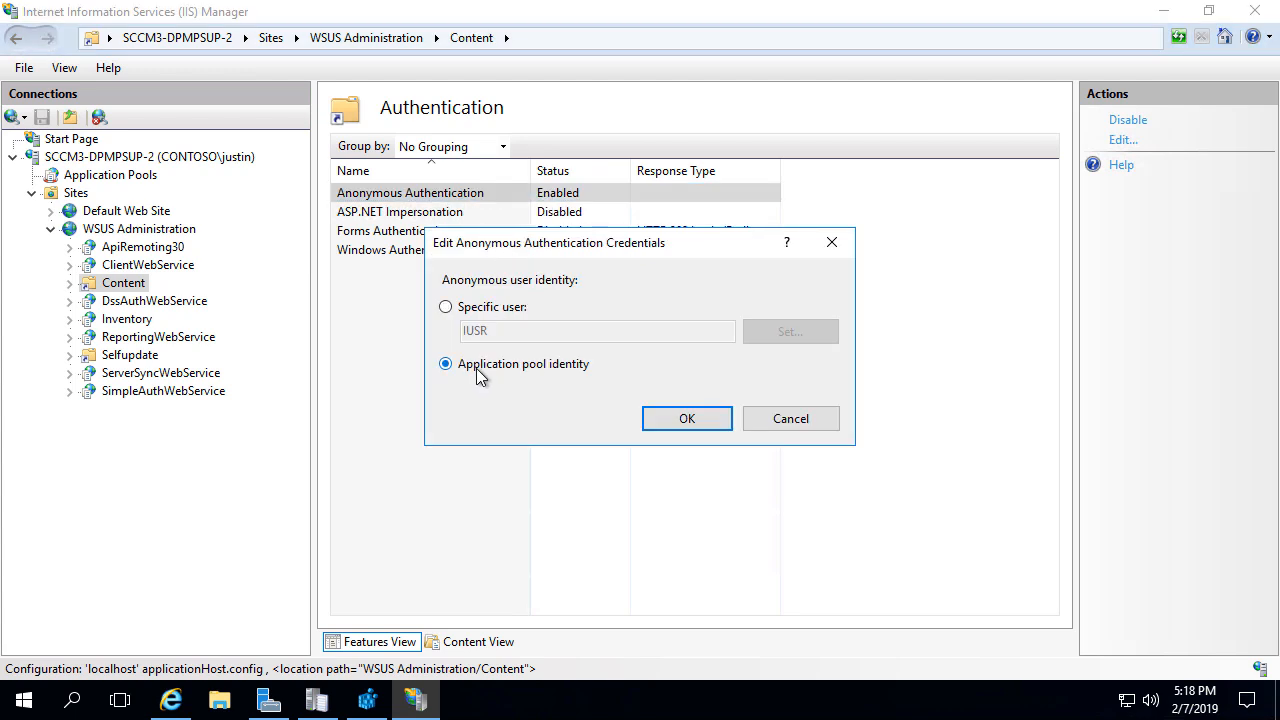
left_click(687, 420)
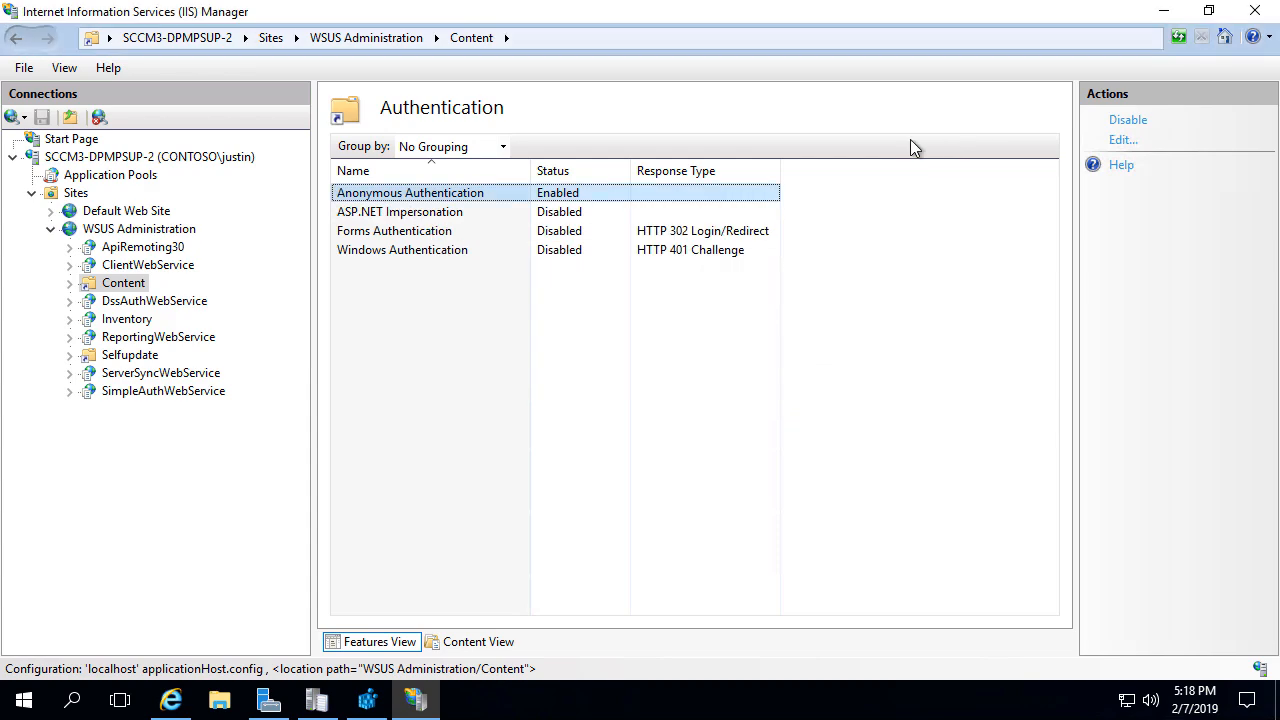
Minimize IIS Manager and reload the anonymousCheckFile.txt page in Internet Explorer to recheck access to the content share
left_click(1163, 11)
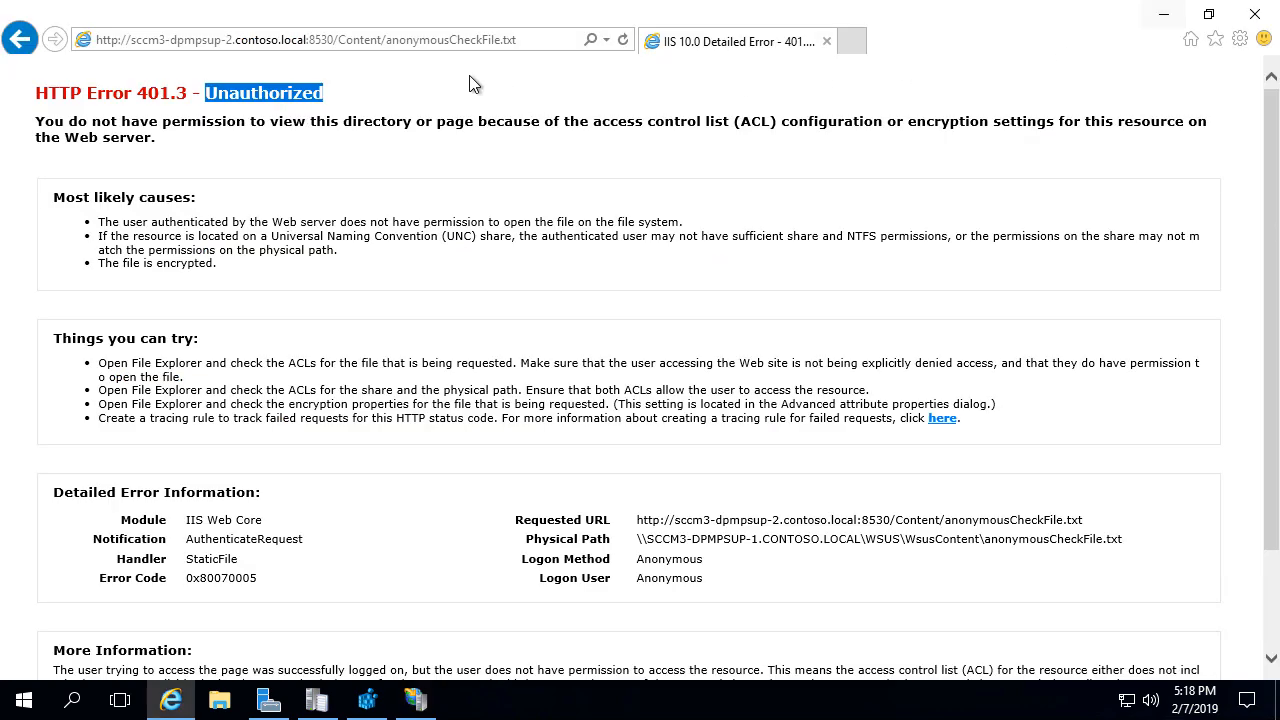
left_click(622, 40)
left_click(533, 38)
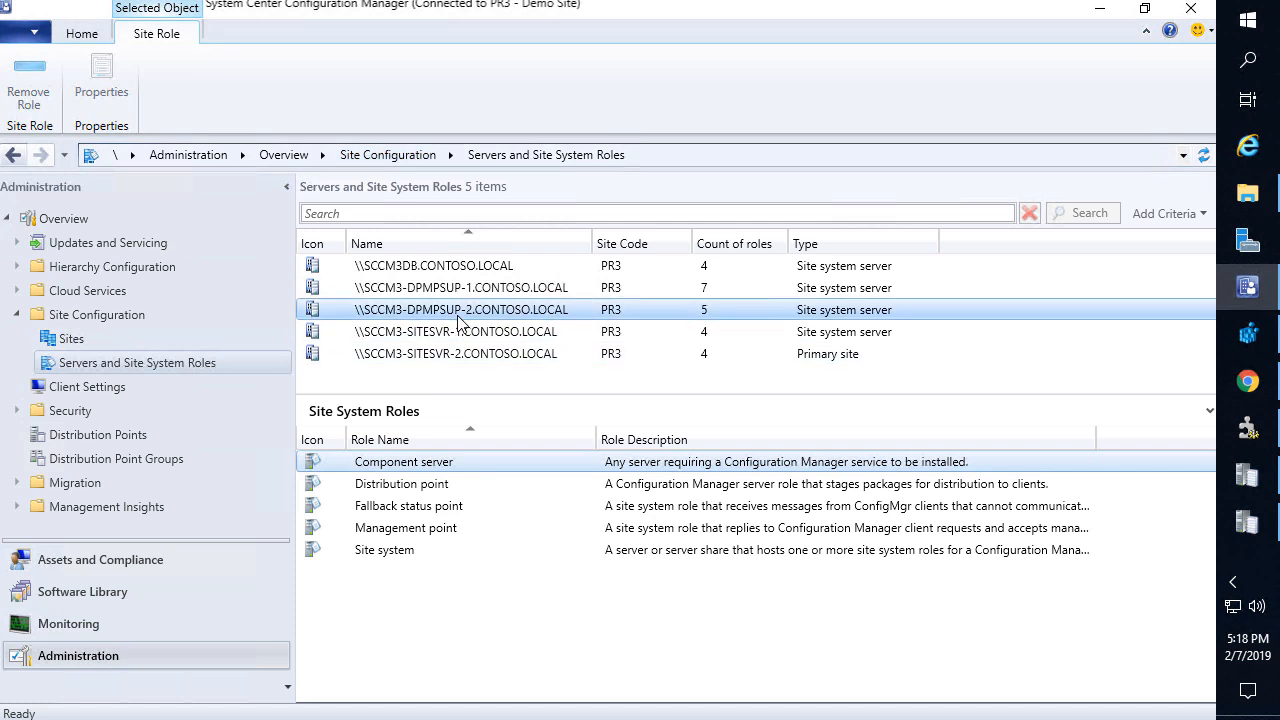
Start adding site system roles to SCCM3-DPMPSUP-2.CONTOSO.LOCAL in the Configuration Manager console, without a proxy, and select the Software update point role
right_click(458, 319)
left_click(495, 332)
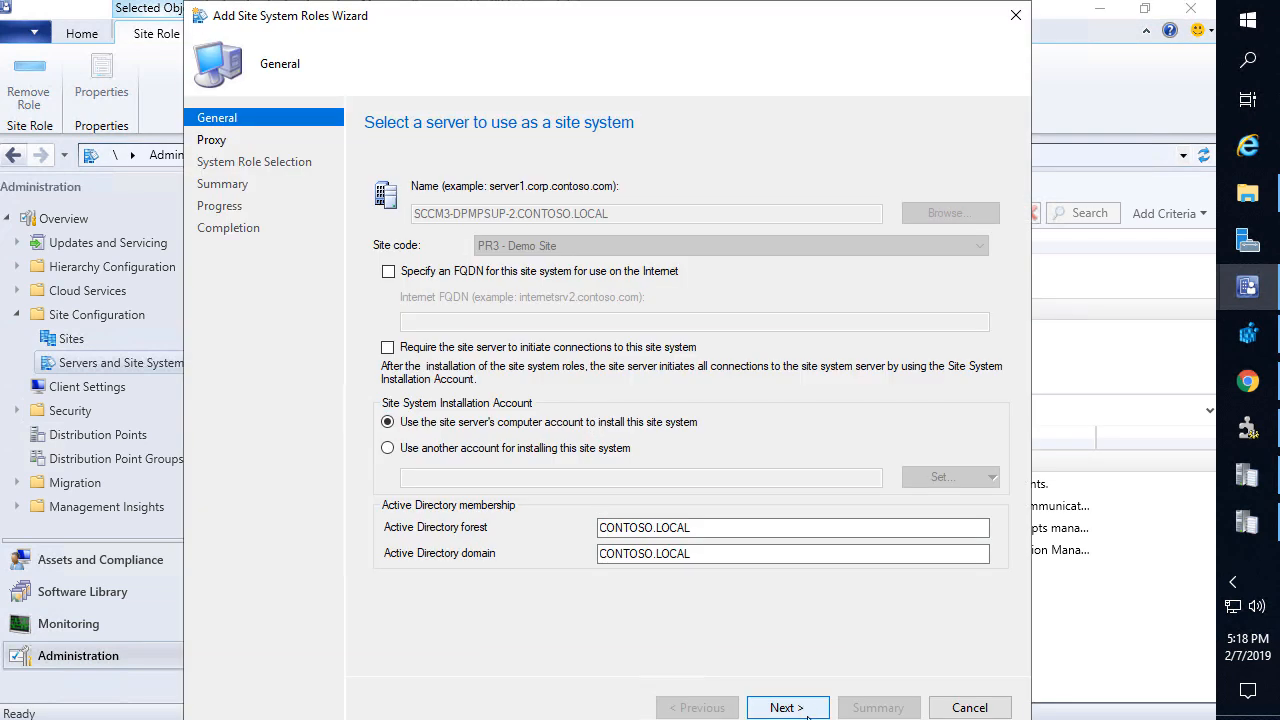
left_click(786, 707)
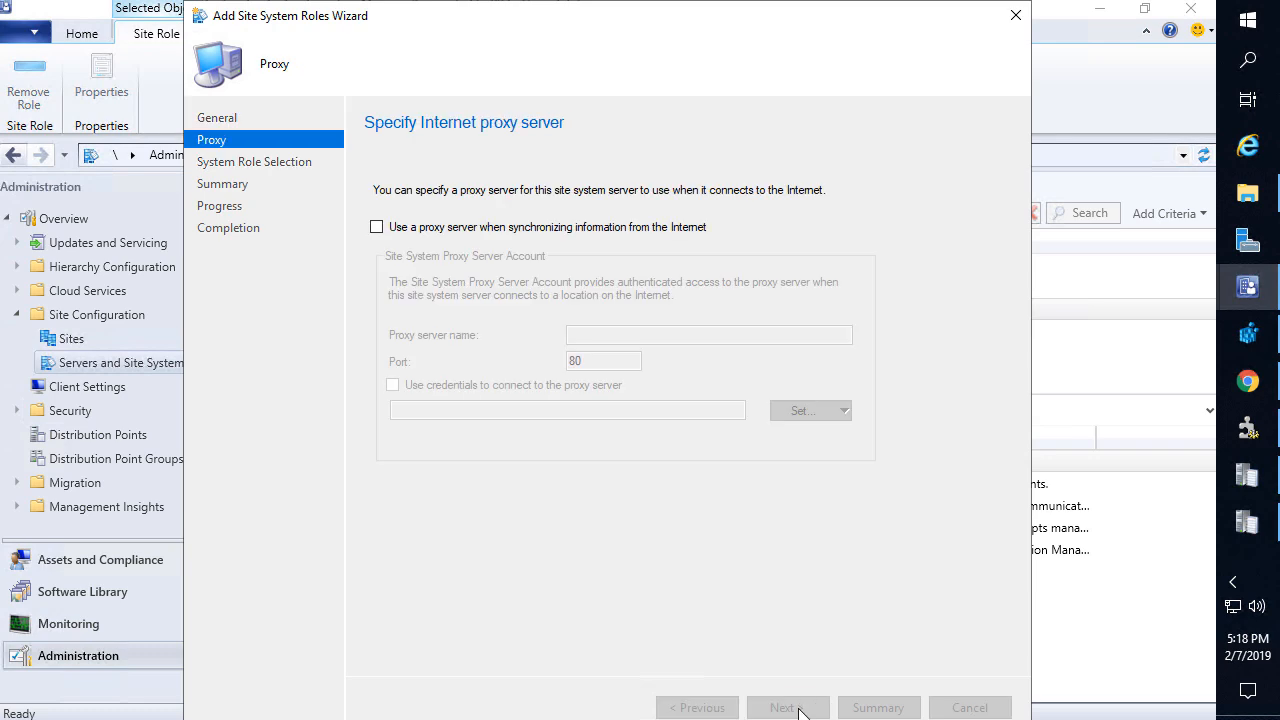
left_click(800, 711)
left_click(380, 361)
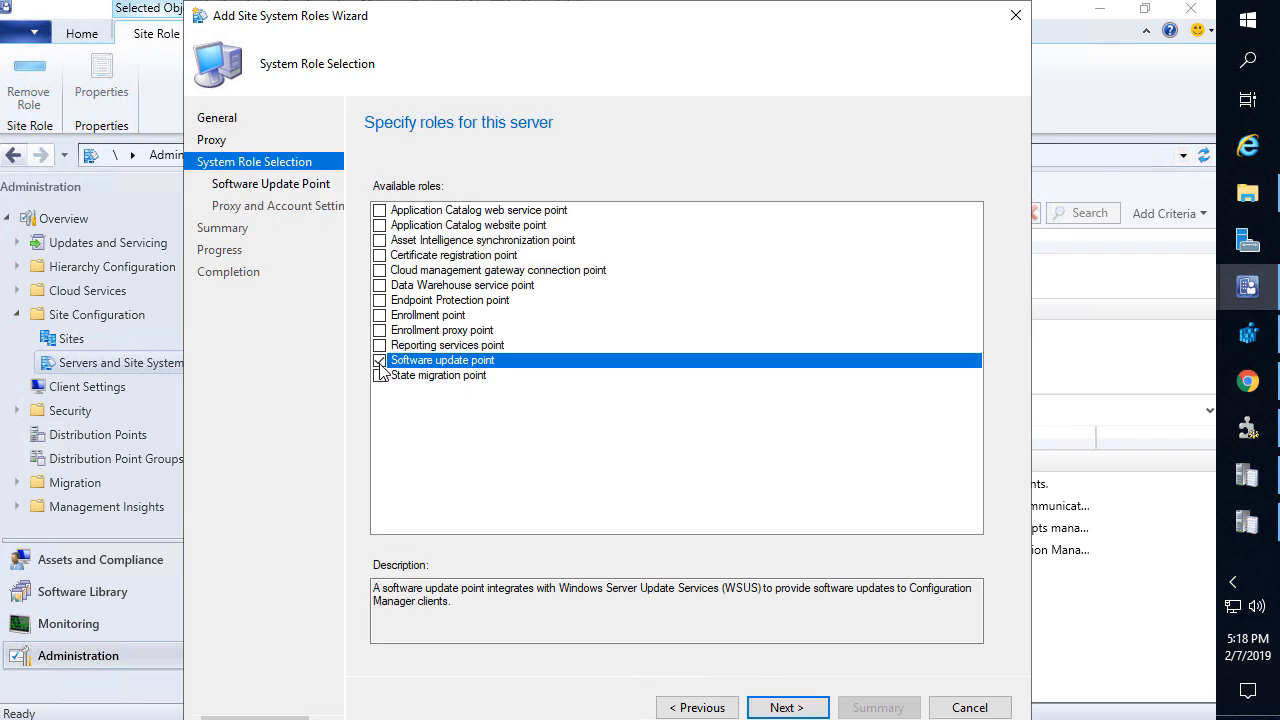
left_click(785, 708)
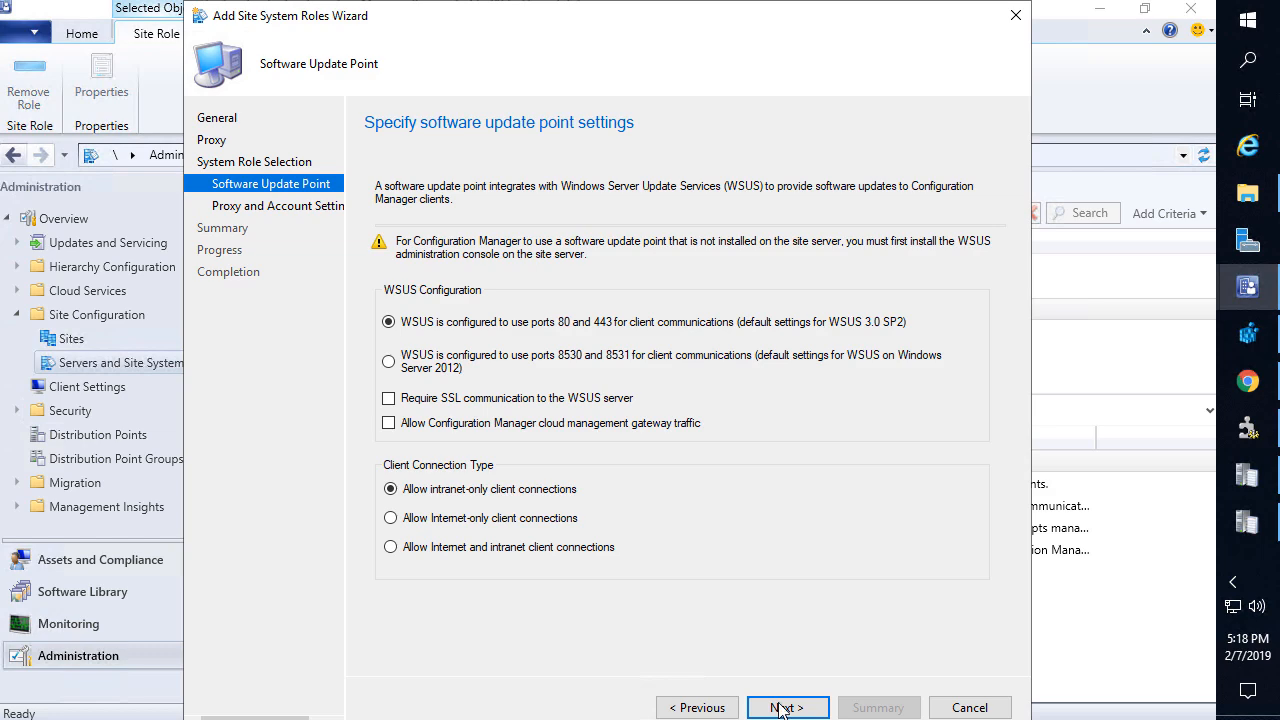
Configure the software update point for WSUS ports 8530 and 8531, keep the default account settings, and complete the wizard
left_click(436, 369)
left_click(810, 710)
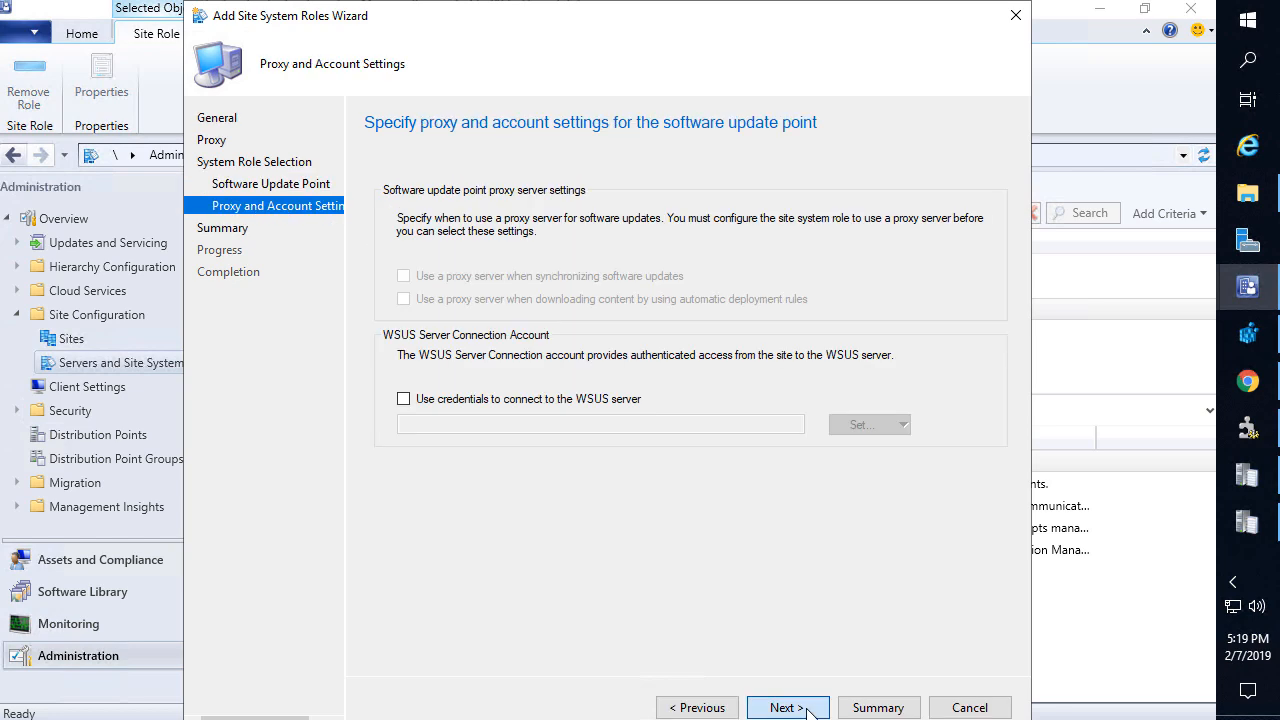
left_click(810, 710)
left_click(805, 710)
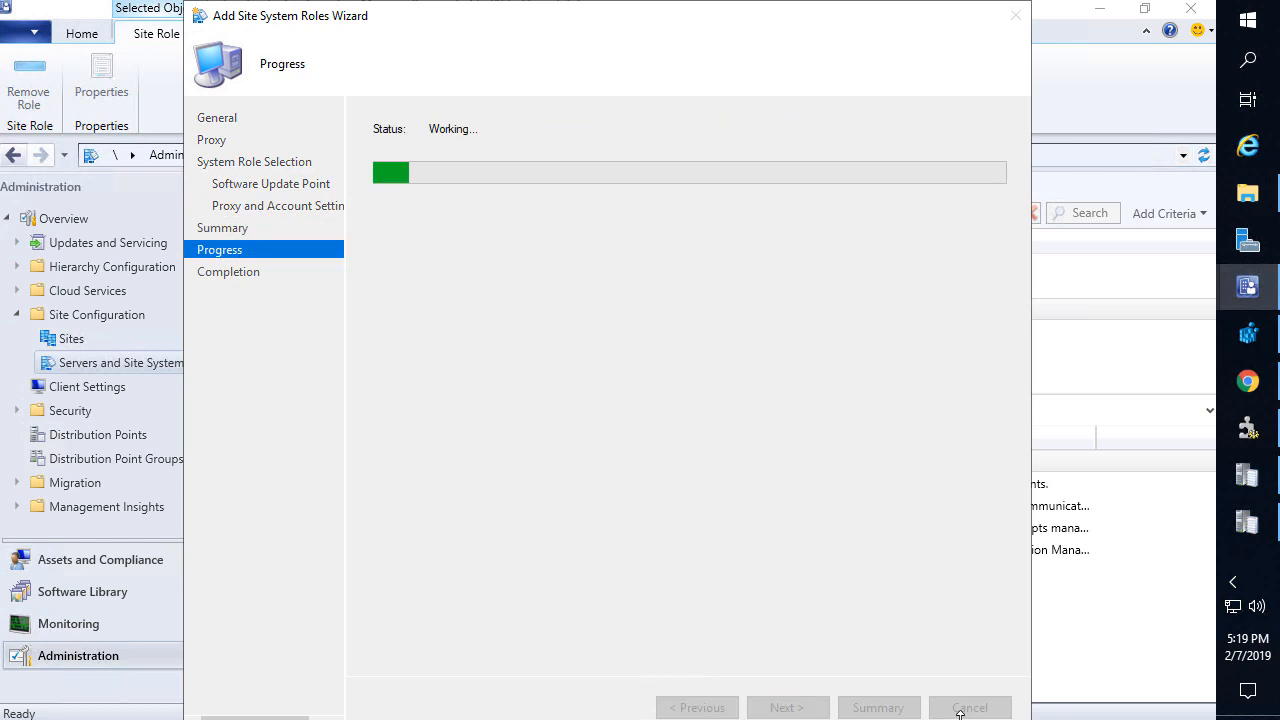
left_click(968, 707)
Switch to WCM.log in the trace log tool and inspect the new entries about the active software update points
left_click(1258, 487)
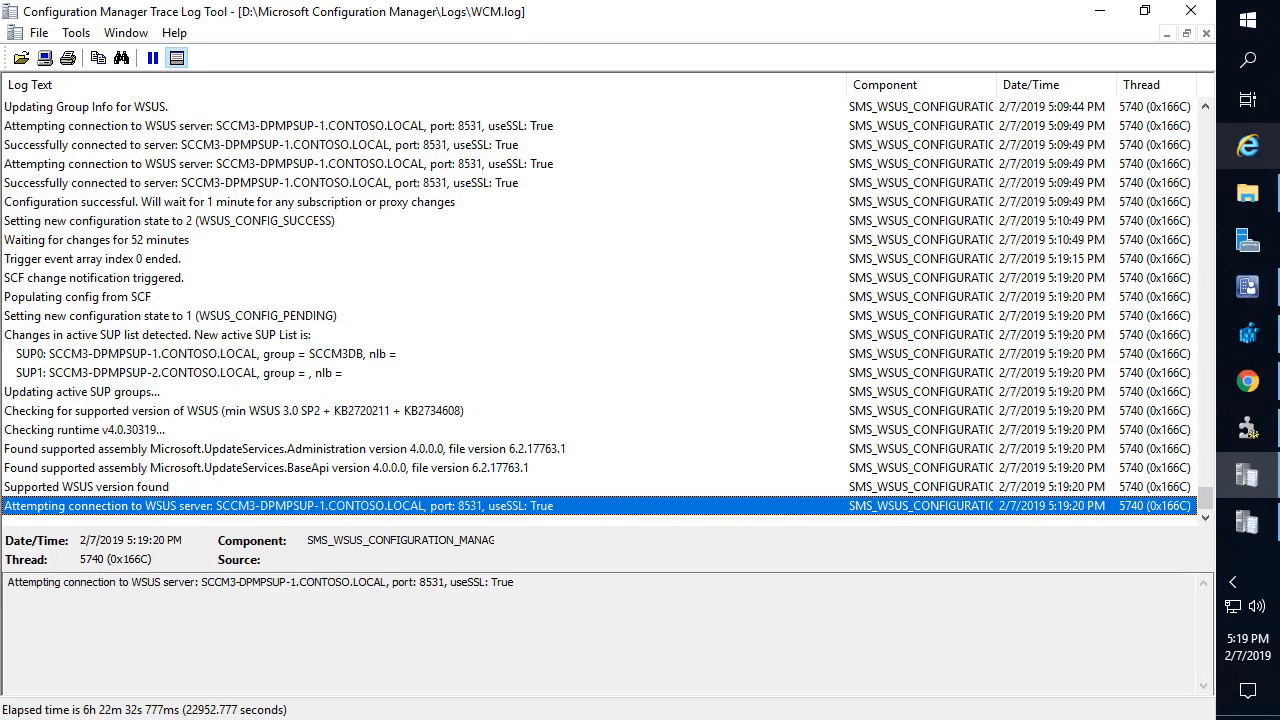
mouse_move(1247, 287)
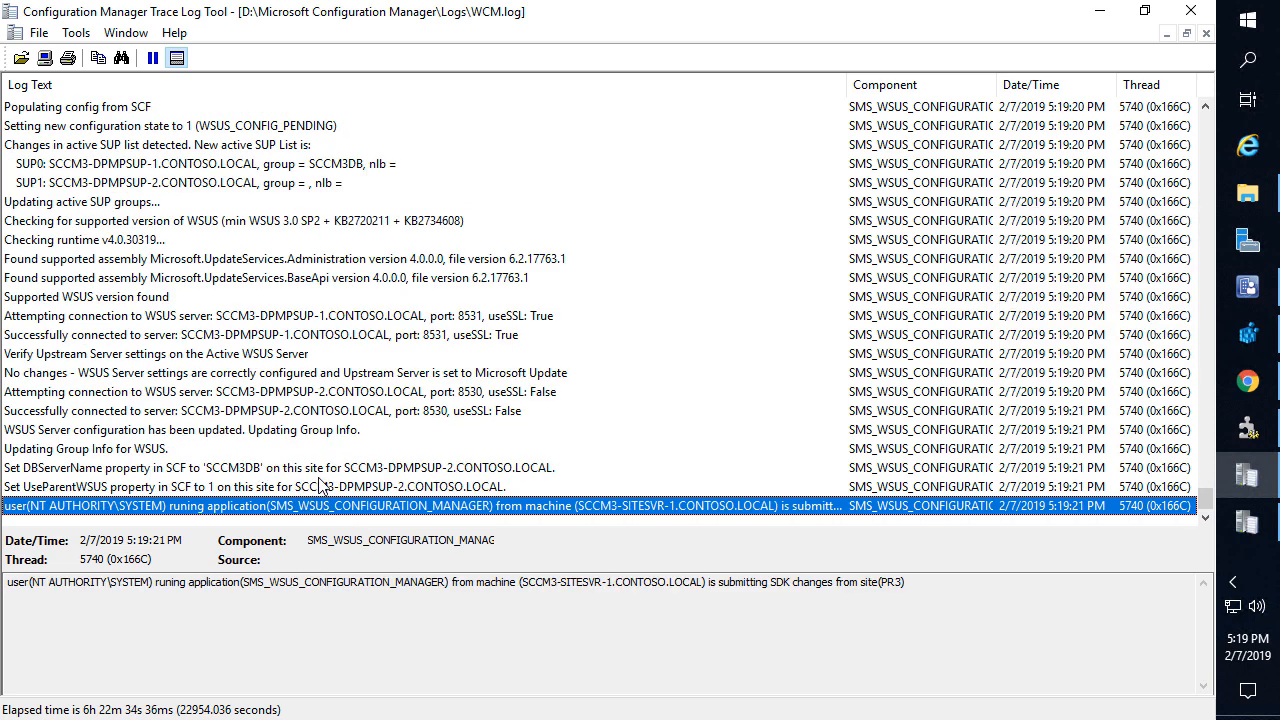
left_click(331, 489)
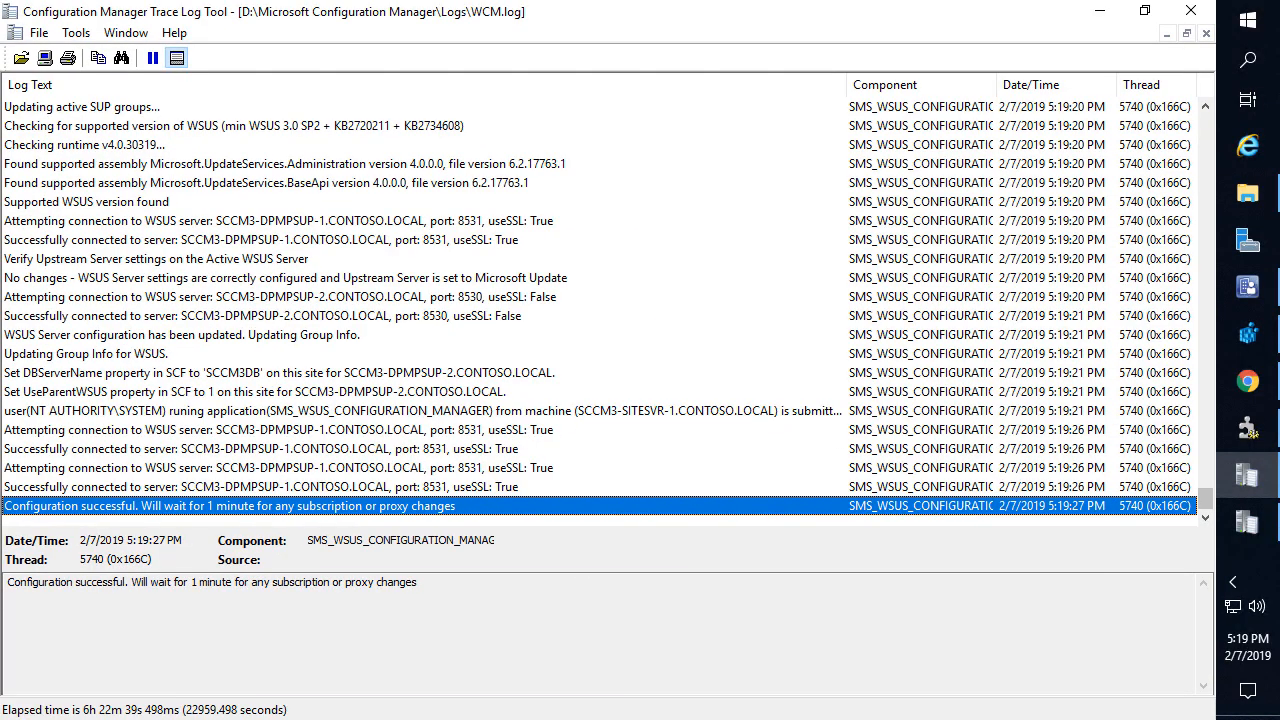
Open sitecomp.log from the Microsoft Configuration Manager Logs folder and maximize its window
left_click(1253, 203)
left_click(574, 384)
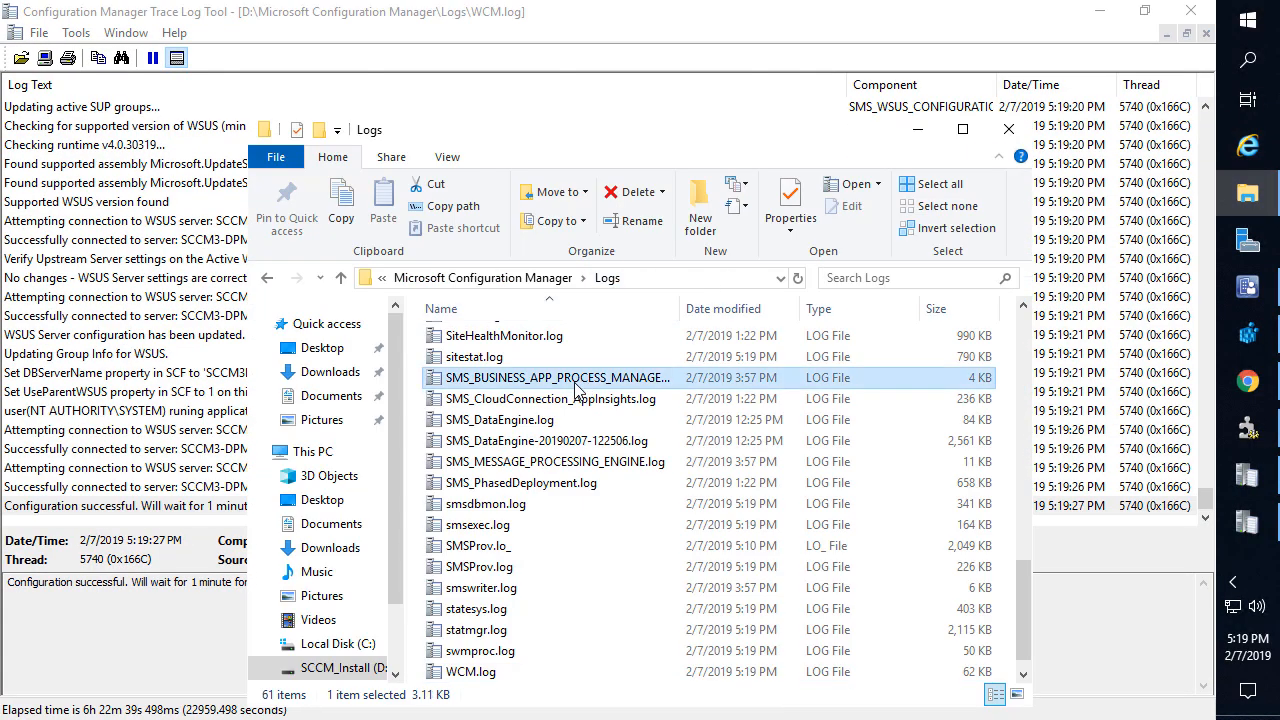
key("Up")
key("Up")
key("Up")
key("Up")
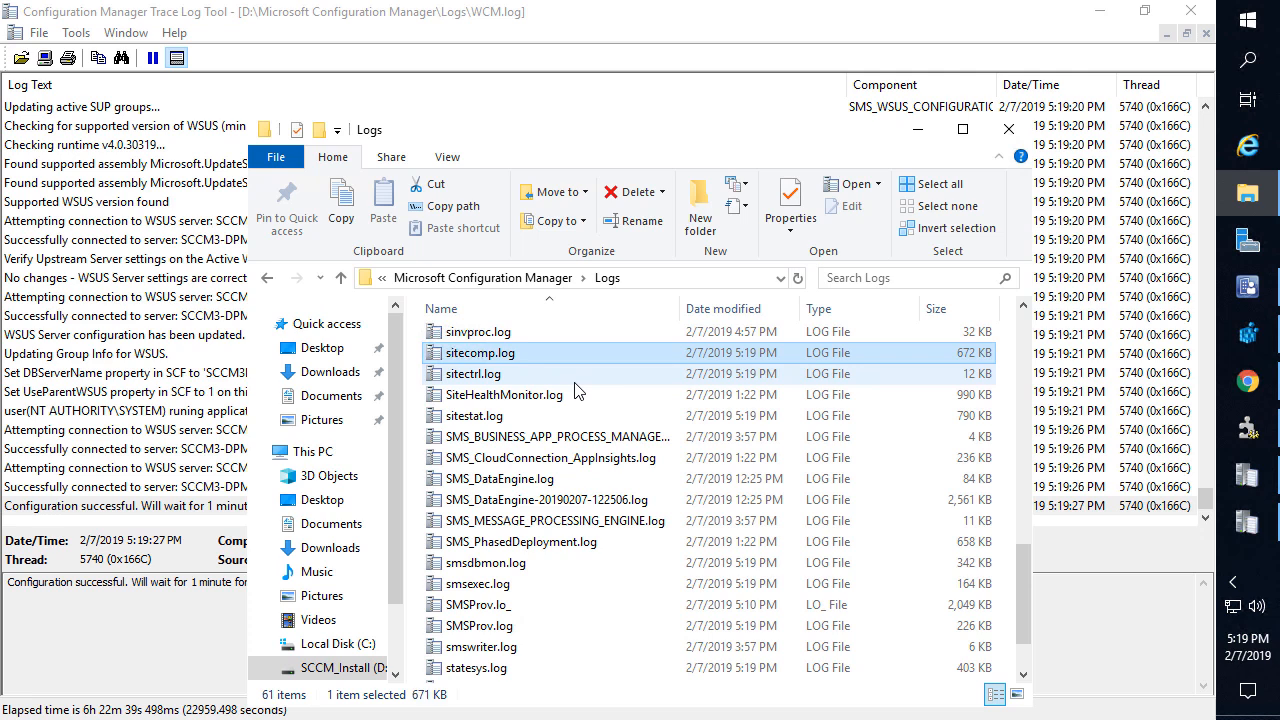
key("Return")
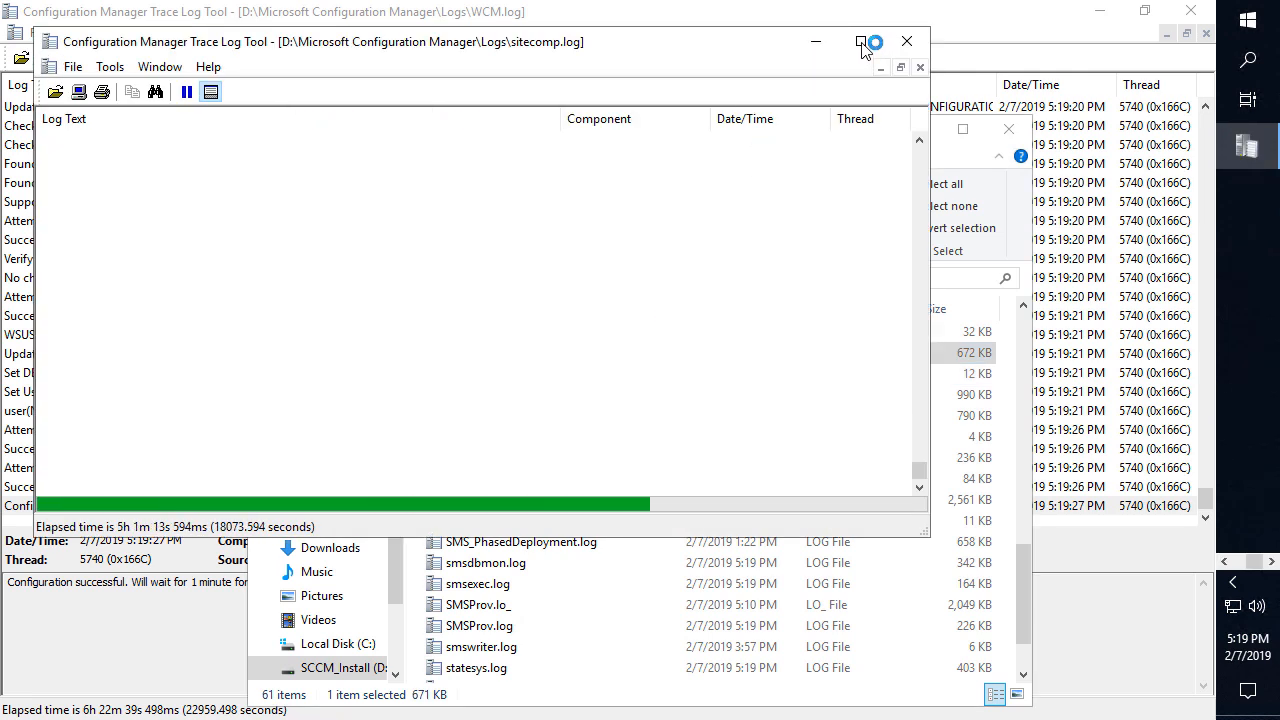
left_click(862, 43)
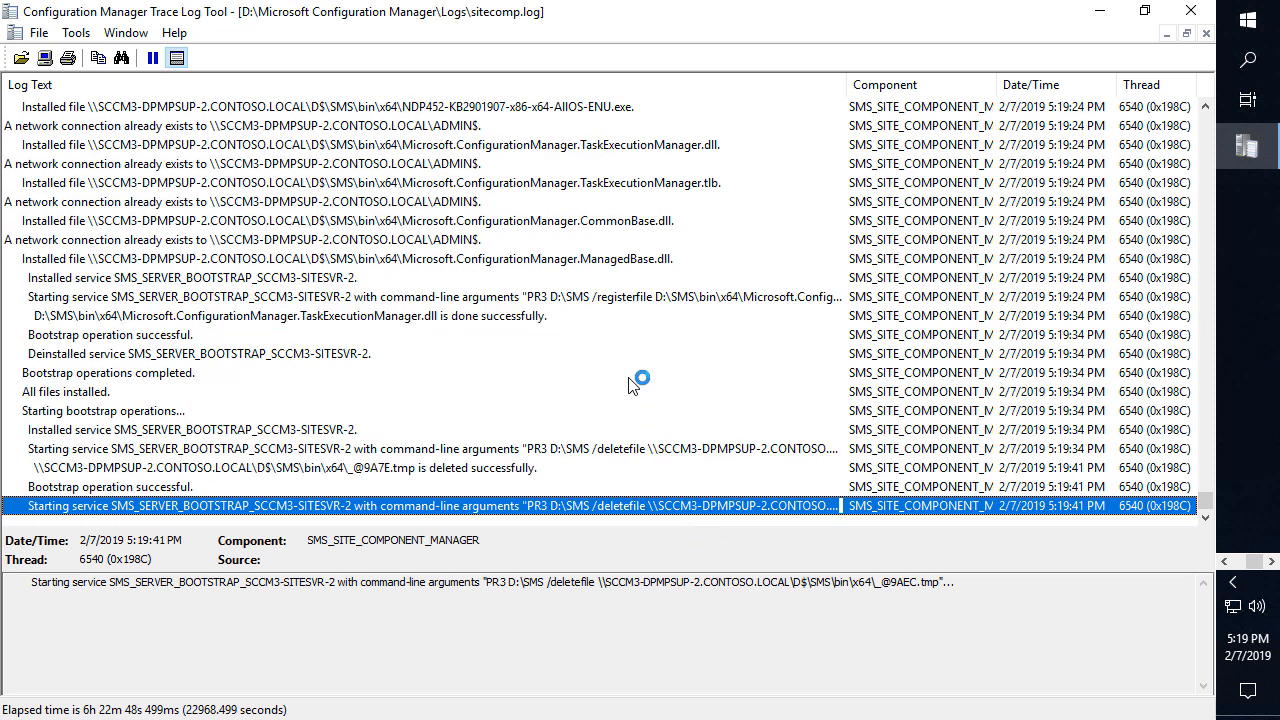
Examine the sitecomp.log entries on component and file installation for SCCM3-DPMPSUP-2
left_click(343, 283)
left_click(392, 298)
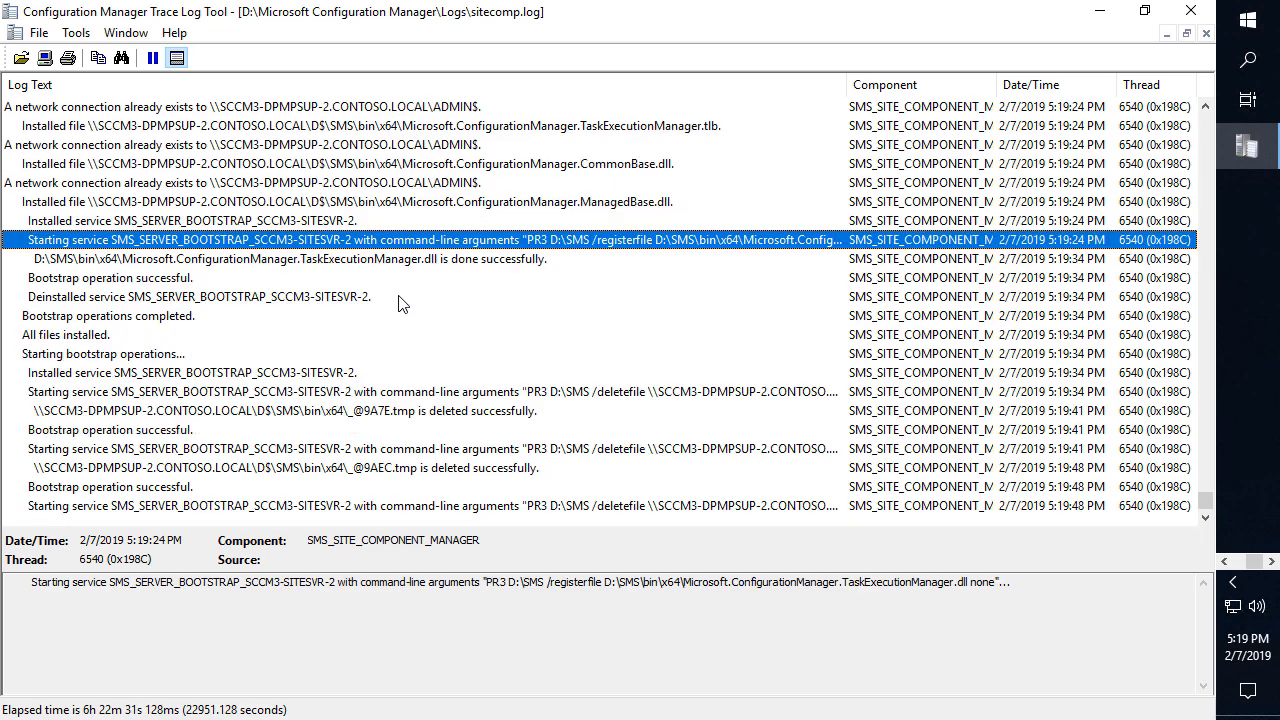
scroll(555, 305, "up", 10)
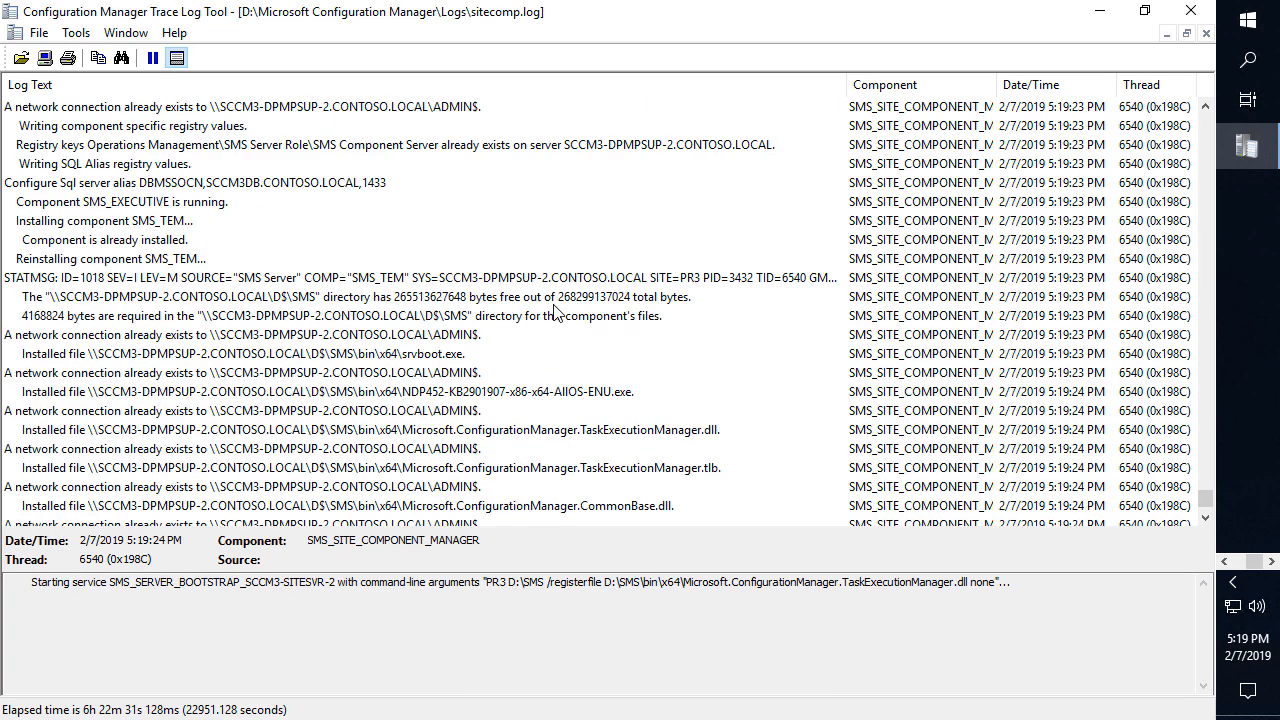
scroll(520, 351, "down", 2)
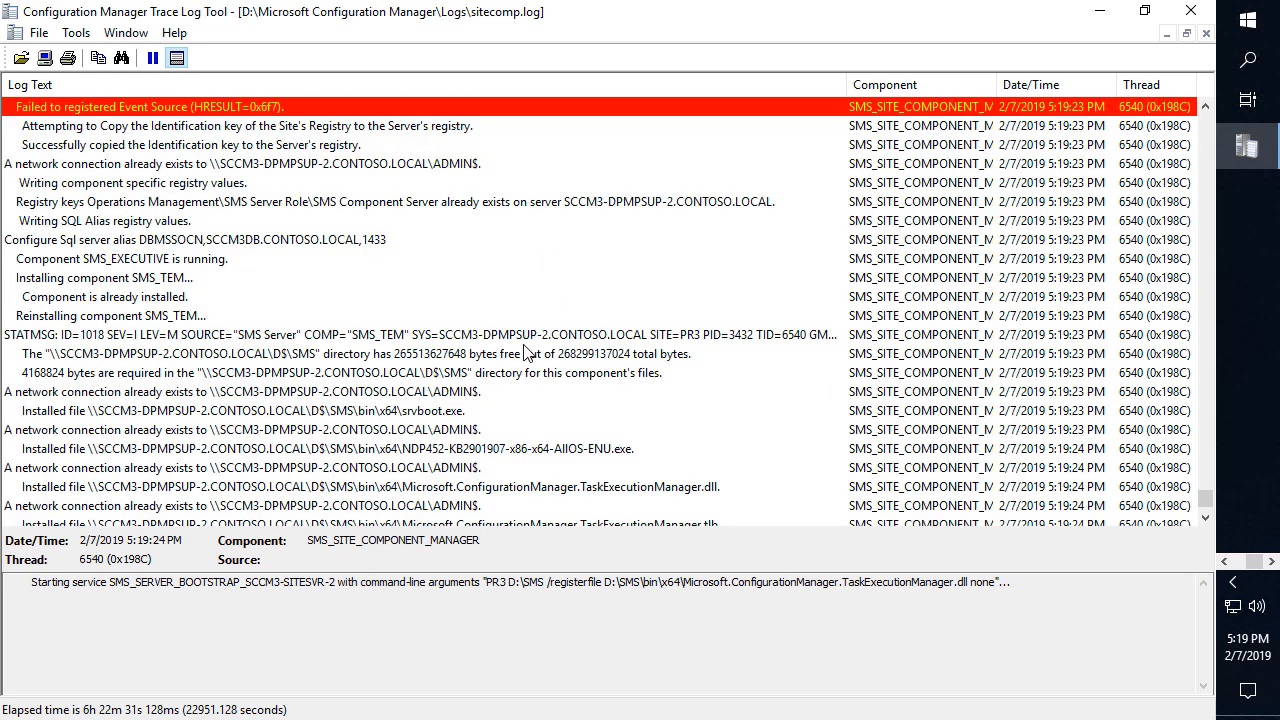
scroll(530, 340, "down", 2)
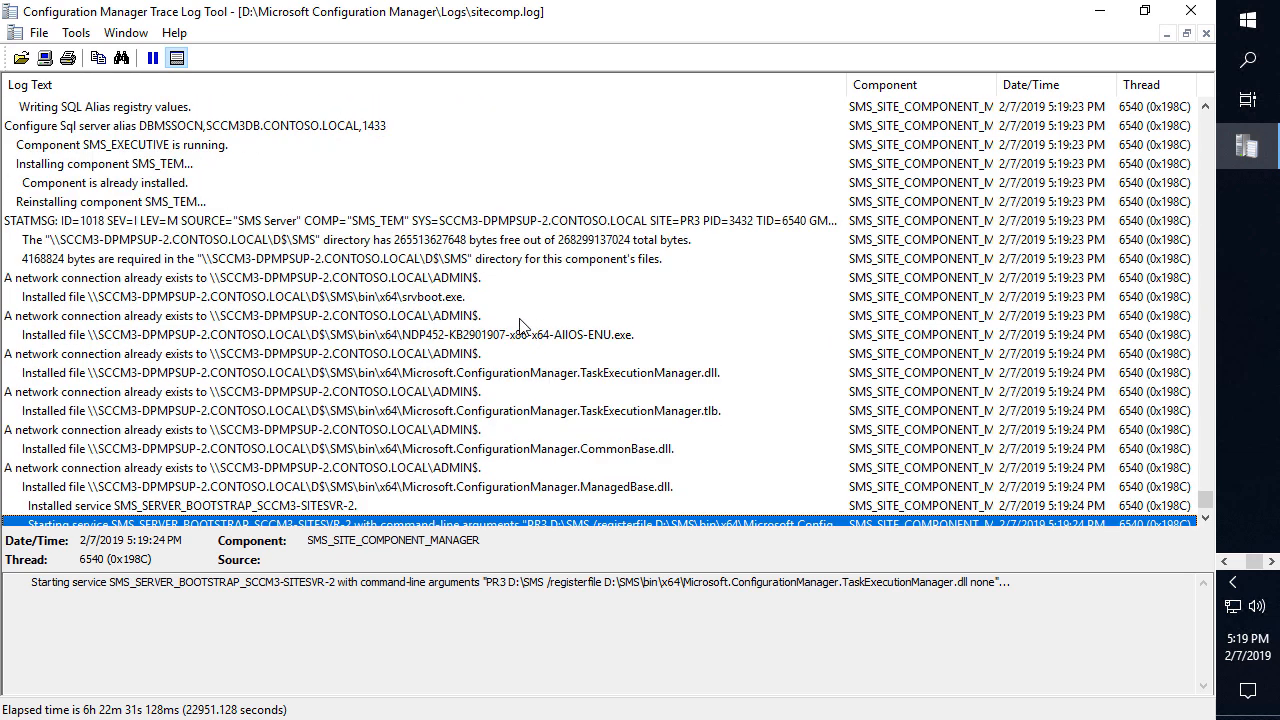
left_click(538, 373)
left_click(550, 411)
left_click(555, 430)
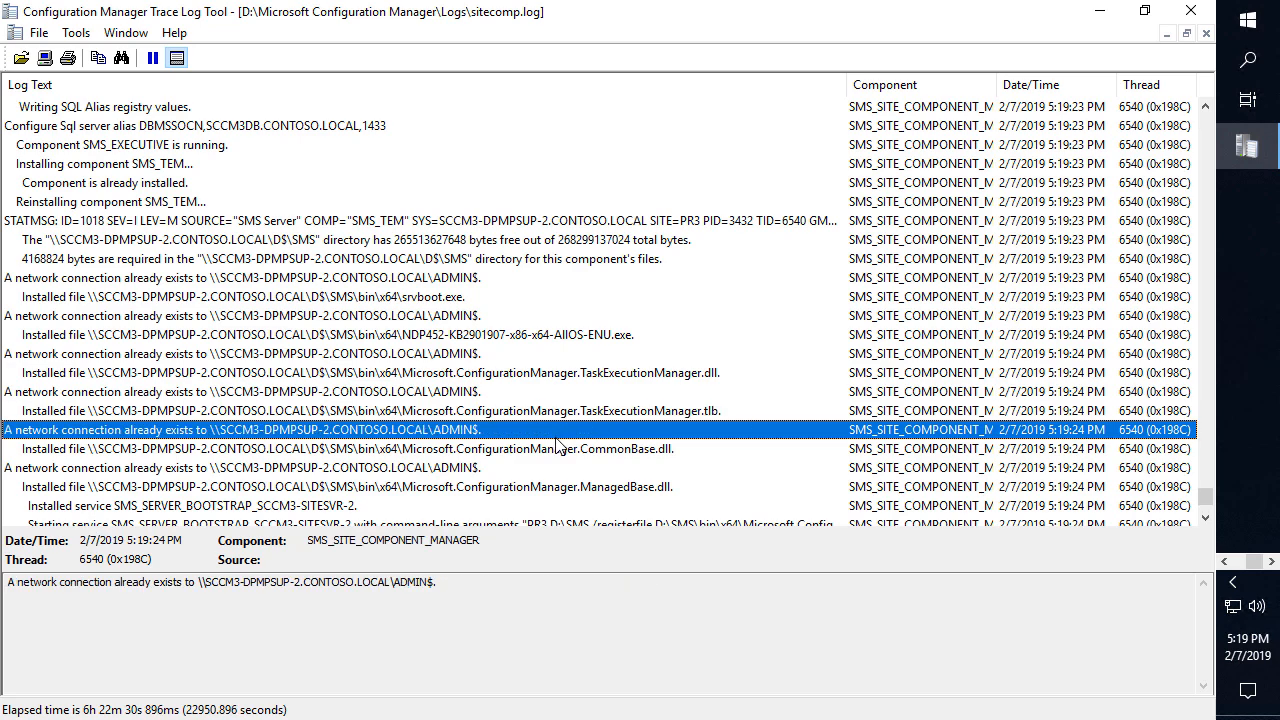
left_click(558, 449)
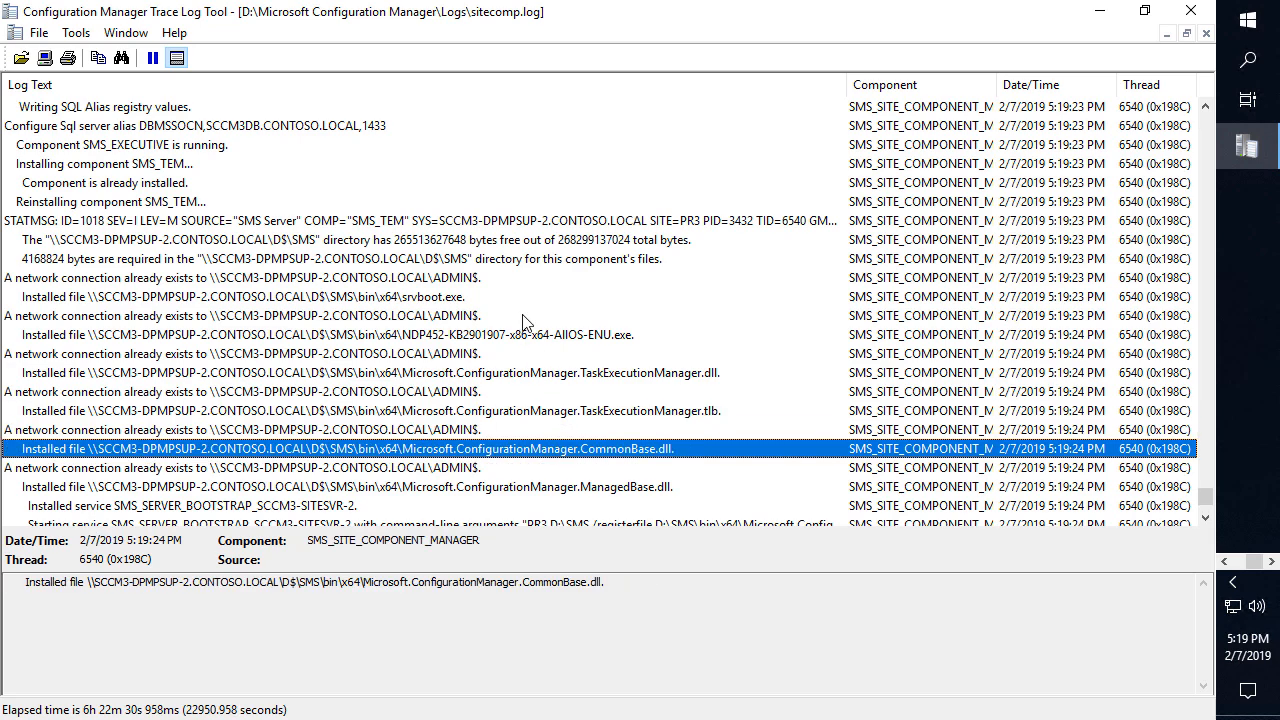
scroll(518, 335, "down", 15)
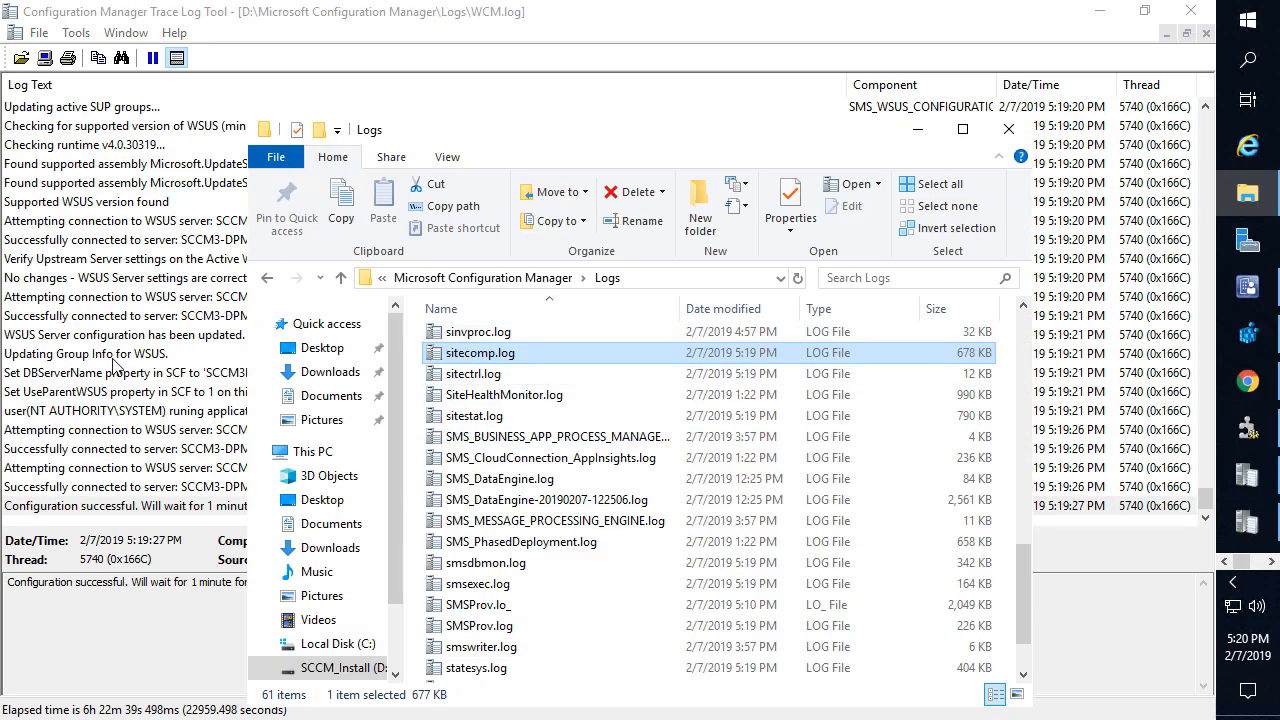
Return to WCM.log, check its latest entries for the WSUS configuration outcome, and minimize the log window
left_click(121, 342)
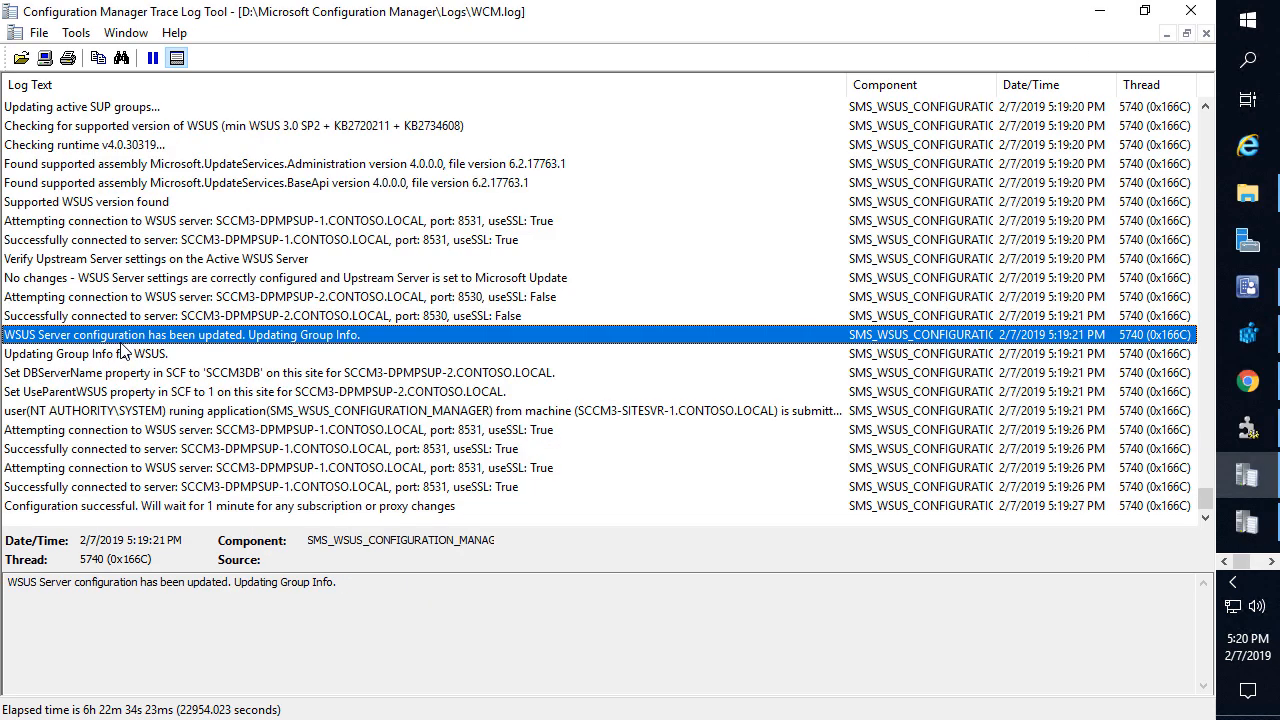
key("End")
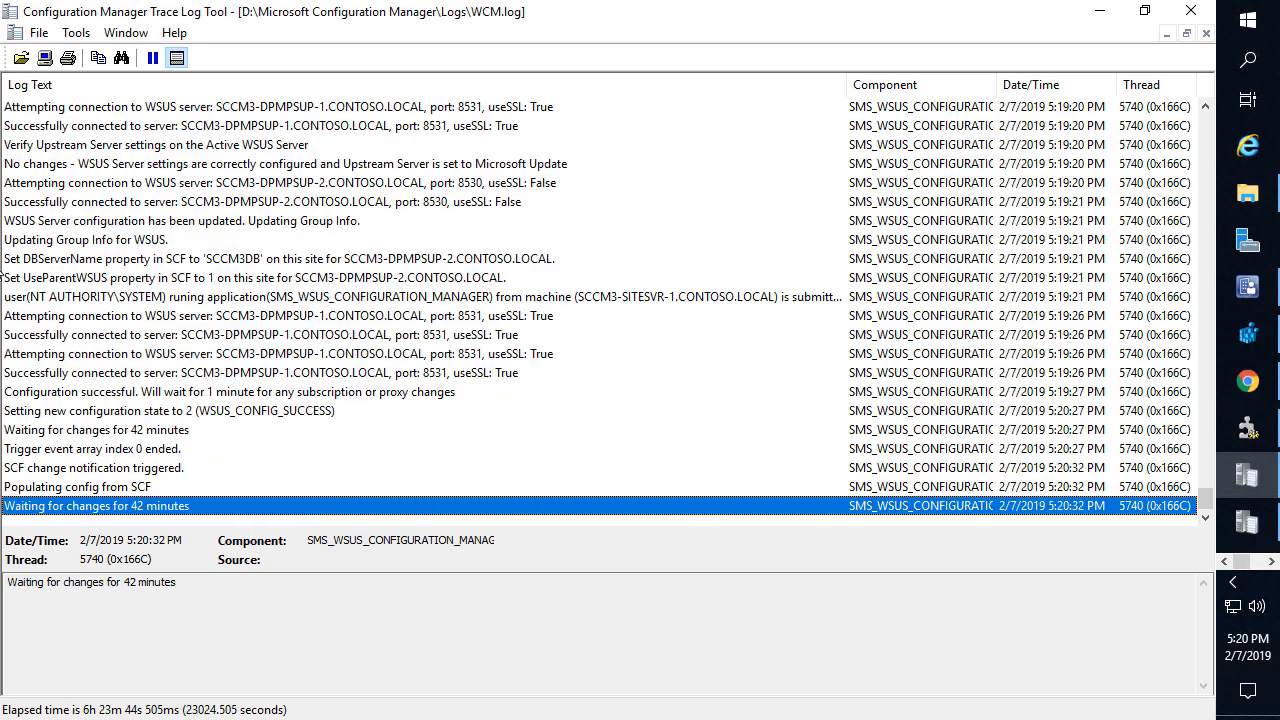
left_click(190, 353)
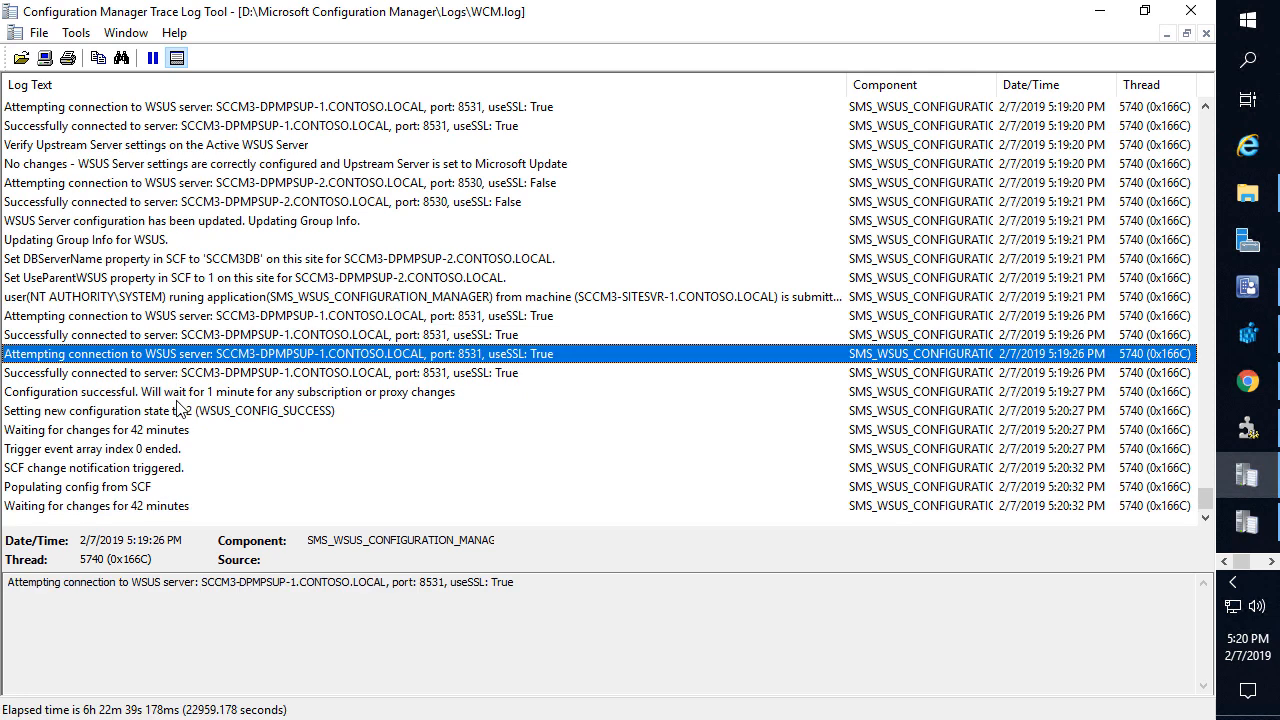
left_click(185, 410)
key("Up")
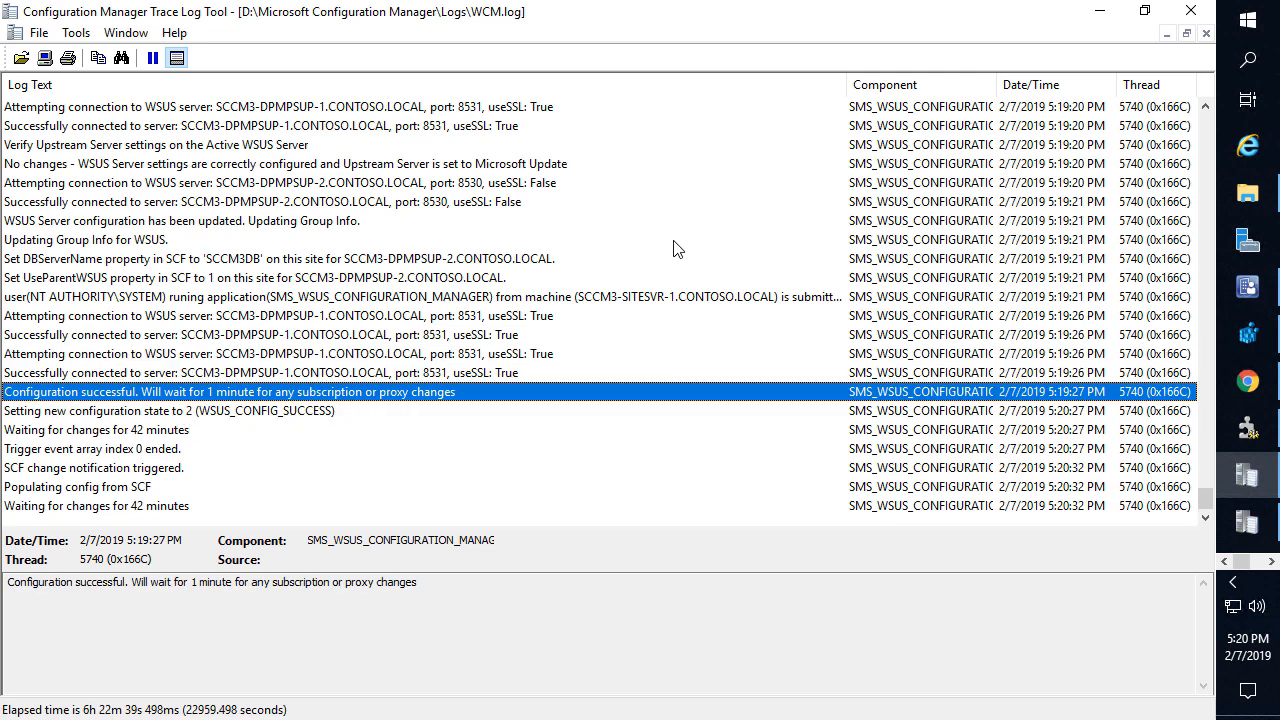
left_click(1100, 11)
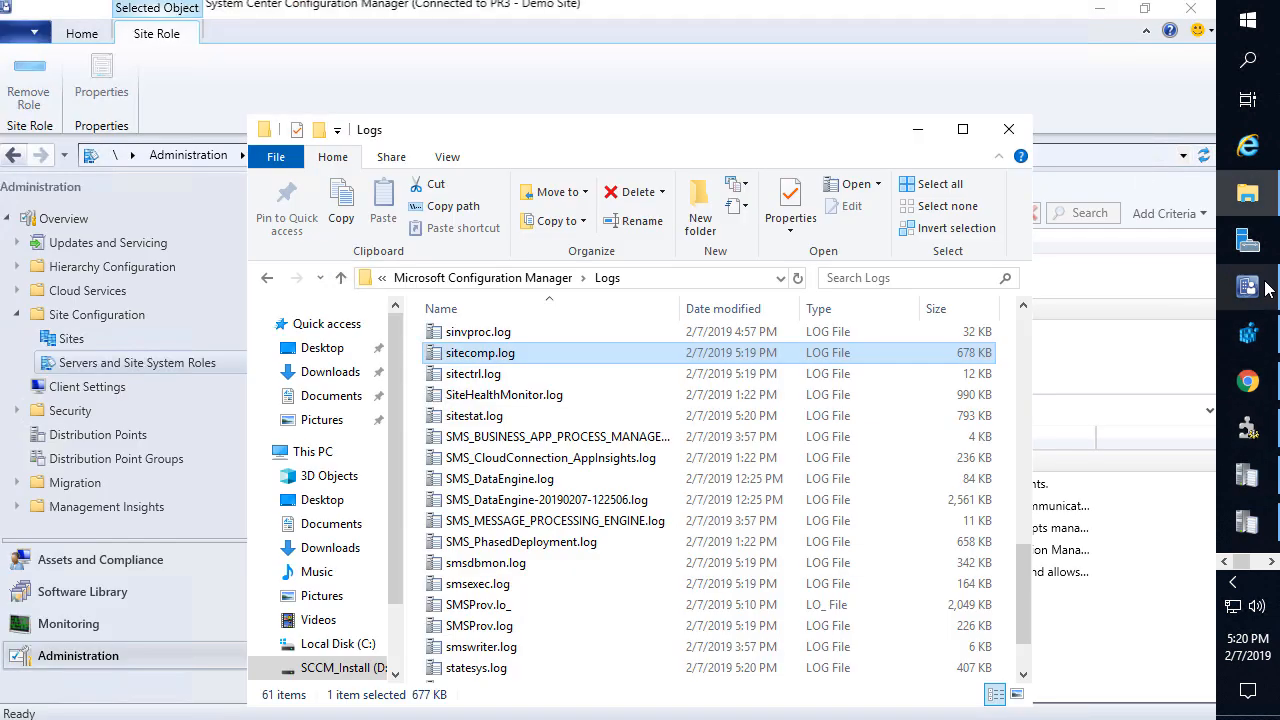
Run a site-wide software update synchronization from All Software Updates in the Software Library and confirm it
left_click(163, 588)
left_click(142, 290)
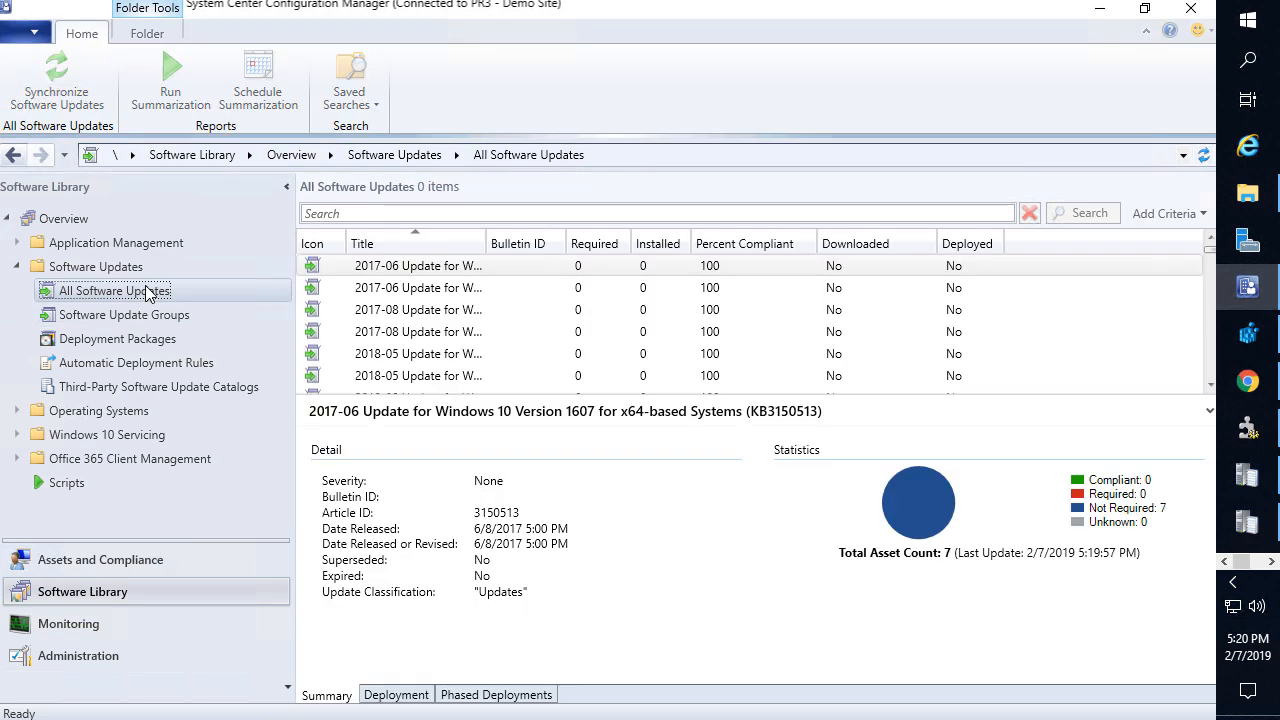
right_click(147, 289)
left_click(222, 311)
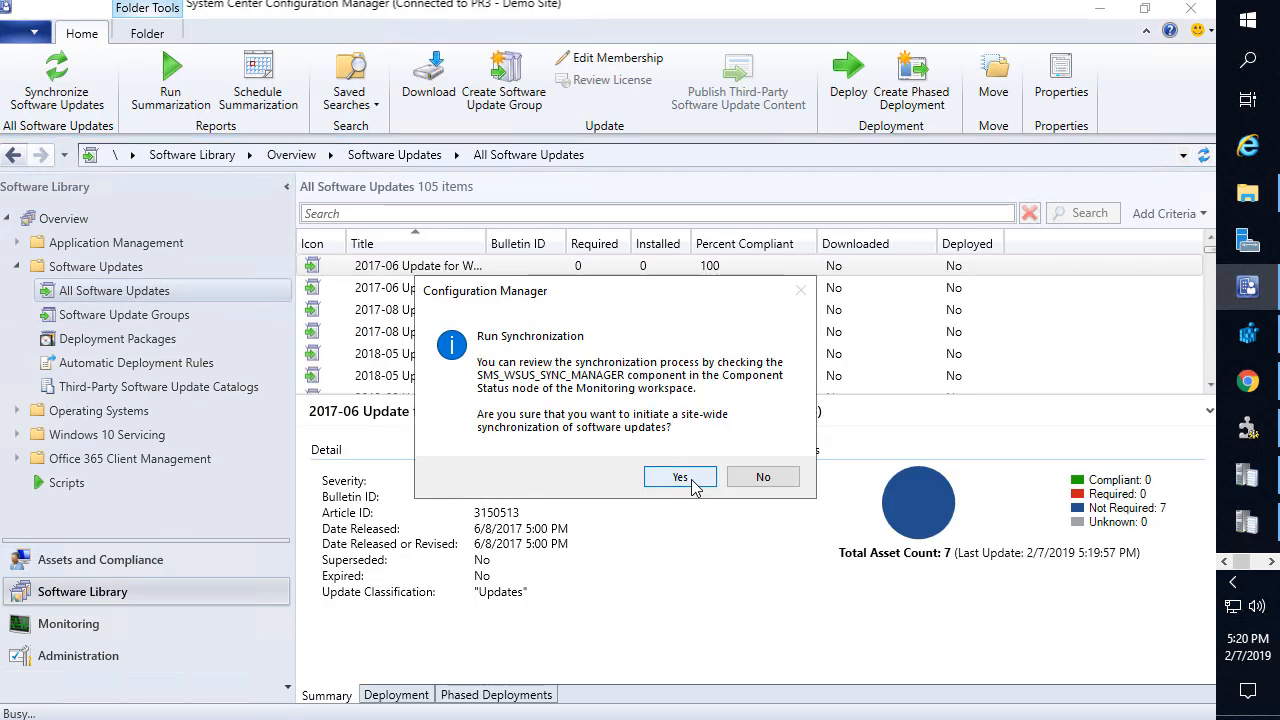
left_click(694, 479)
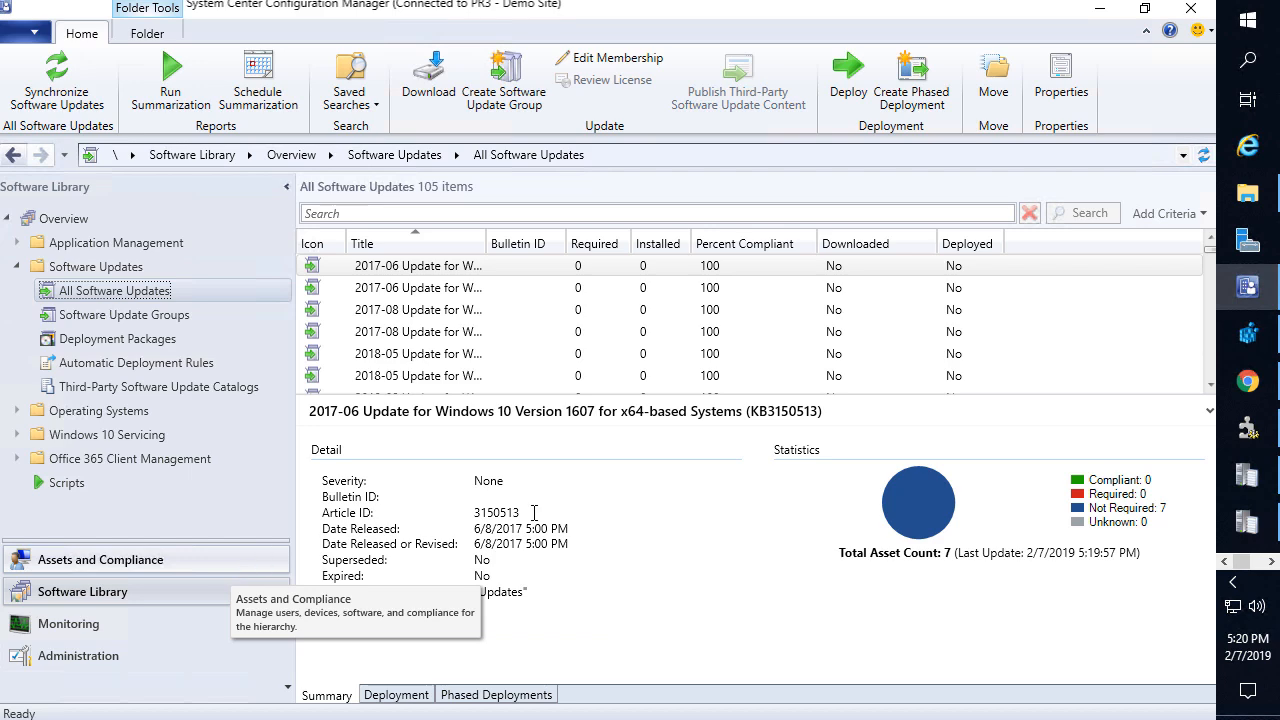
Switch to wsyncmgr.log in the Configuration Manager Trace Log Tool and check its synchronization entries
left_click(1249, 527)
left_click(440, 338)
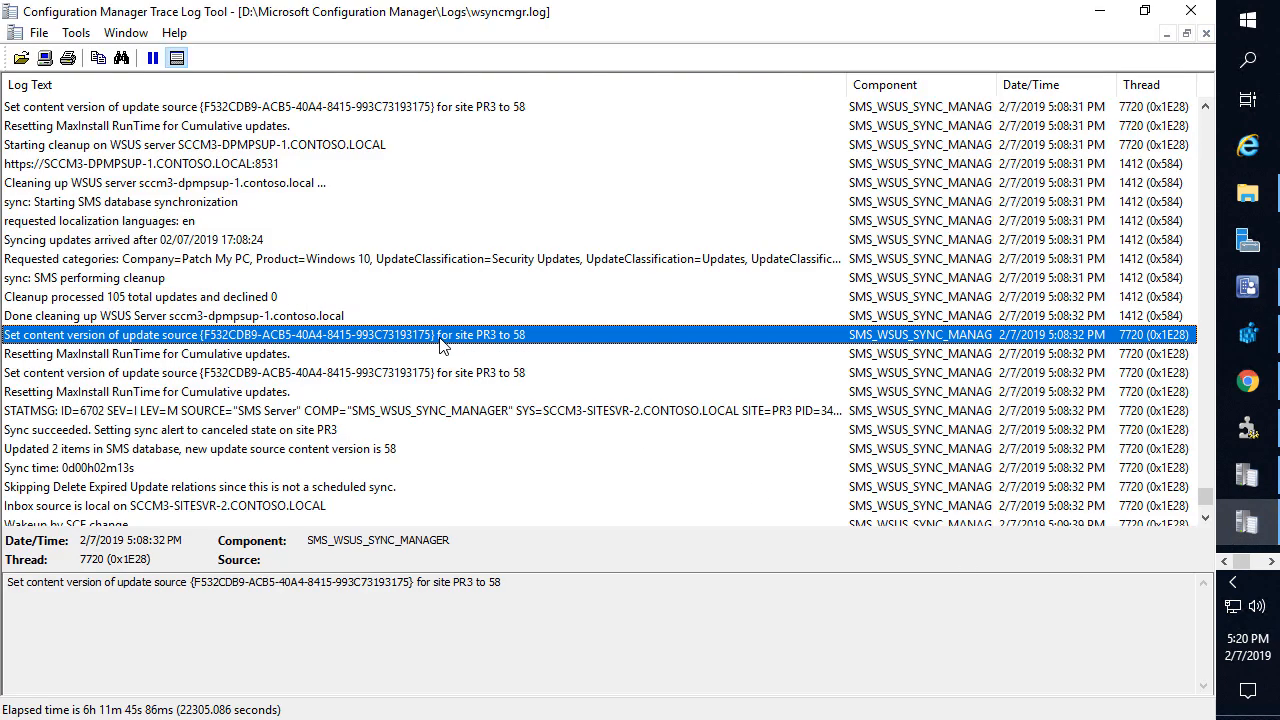
Return to the Configuration Manager console, show the Boundary Groups under Hierarchy Configuration, and widen the Name column to fit the full names
left_click(1248, 287)
left_click(117, 655)
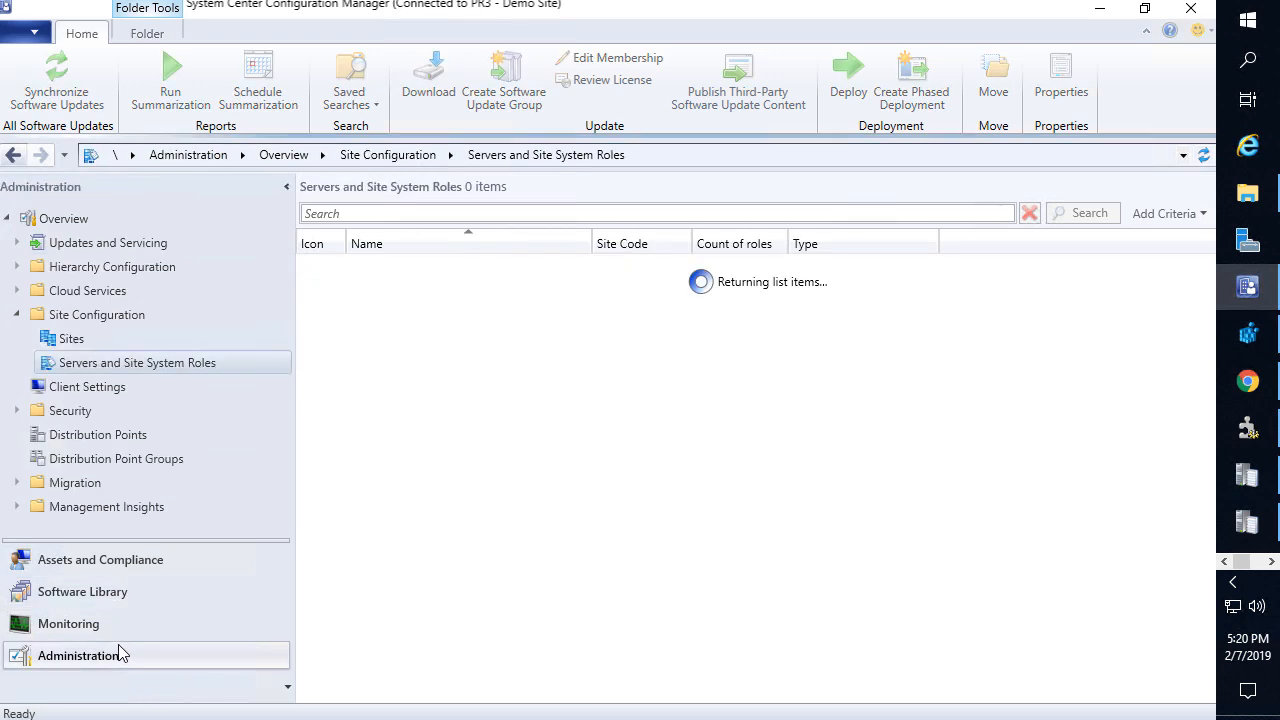
left_click(112, 267)
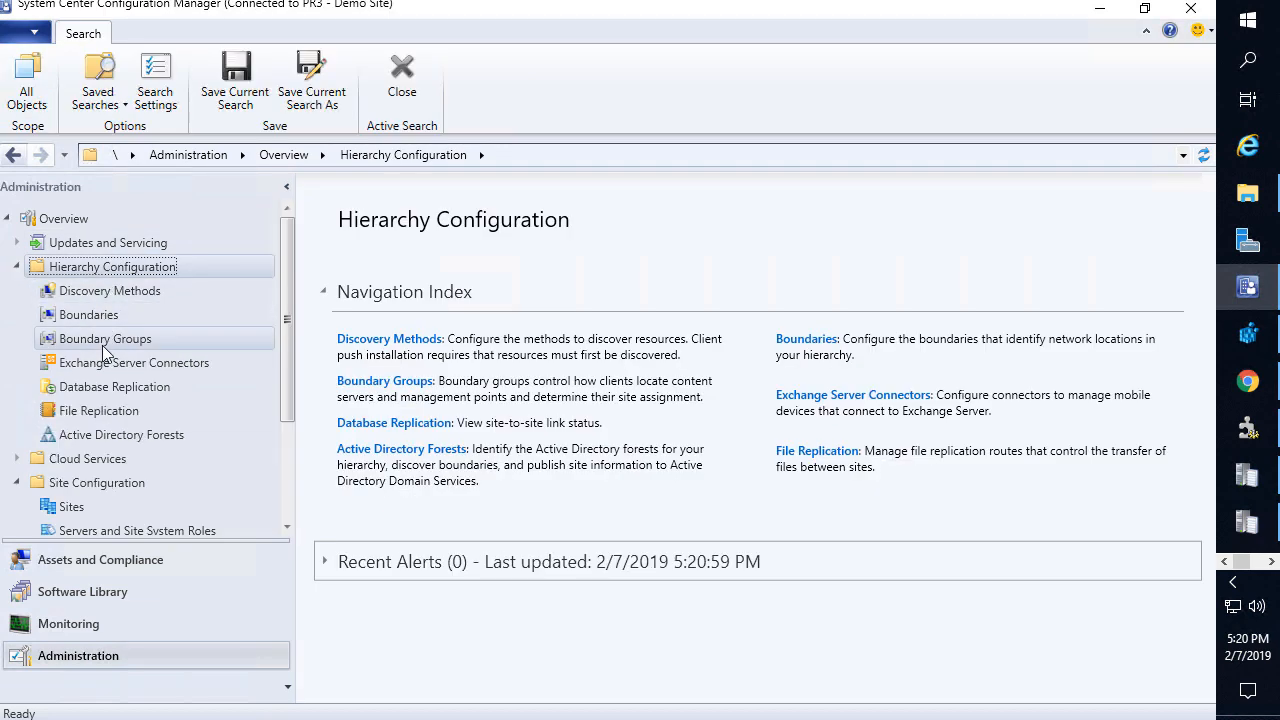
left_click(105, 338)
left_click(477, 288)
left_click_drag(497, 247, 611, 252)
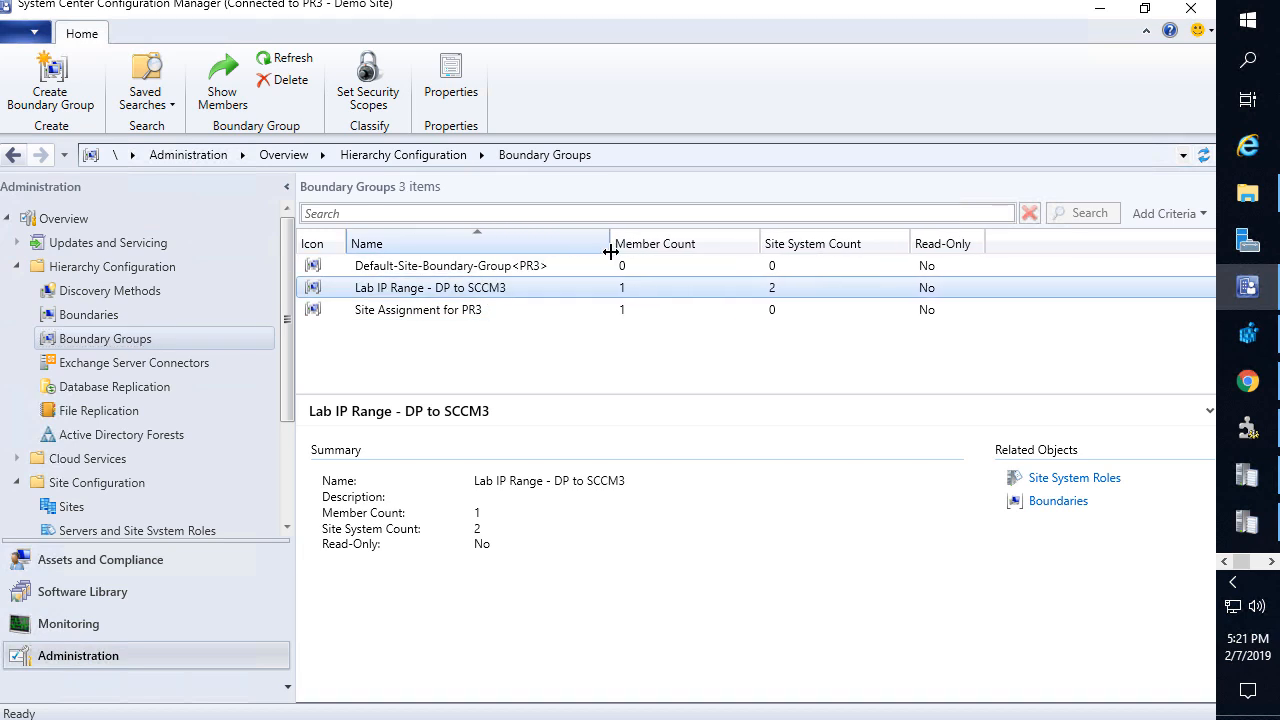
left_click_drag(610, 252, 610, 252)
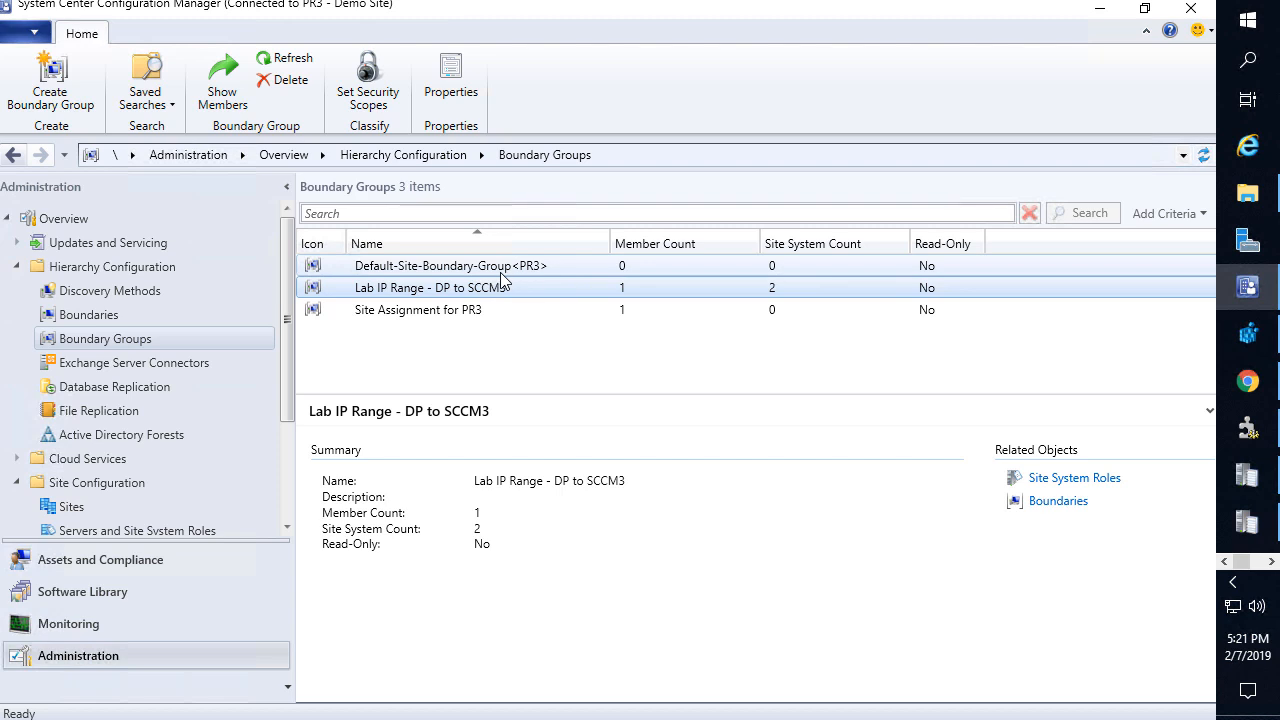
Check the site system servers referenced by the Lab IP Range - DP to SCCM3 boundary group, and close its properties
right_click(452, 290)
left_click(527, 410)
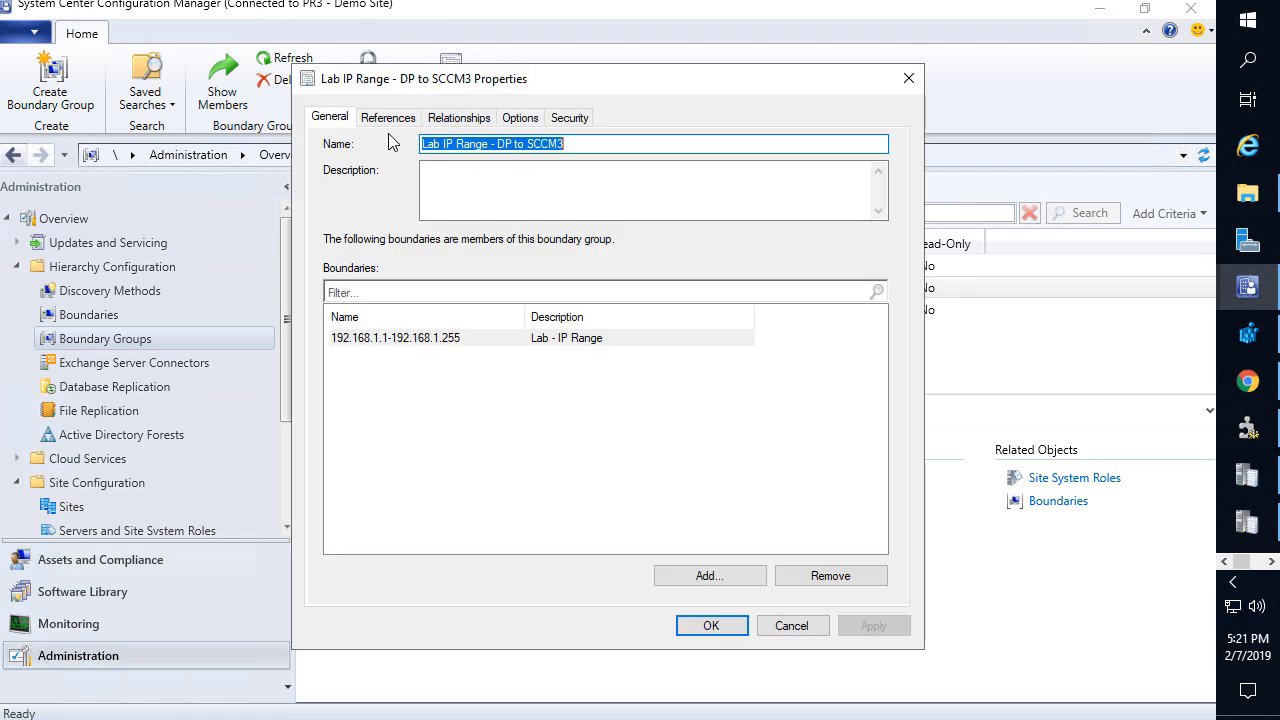
left_click(400, 121)
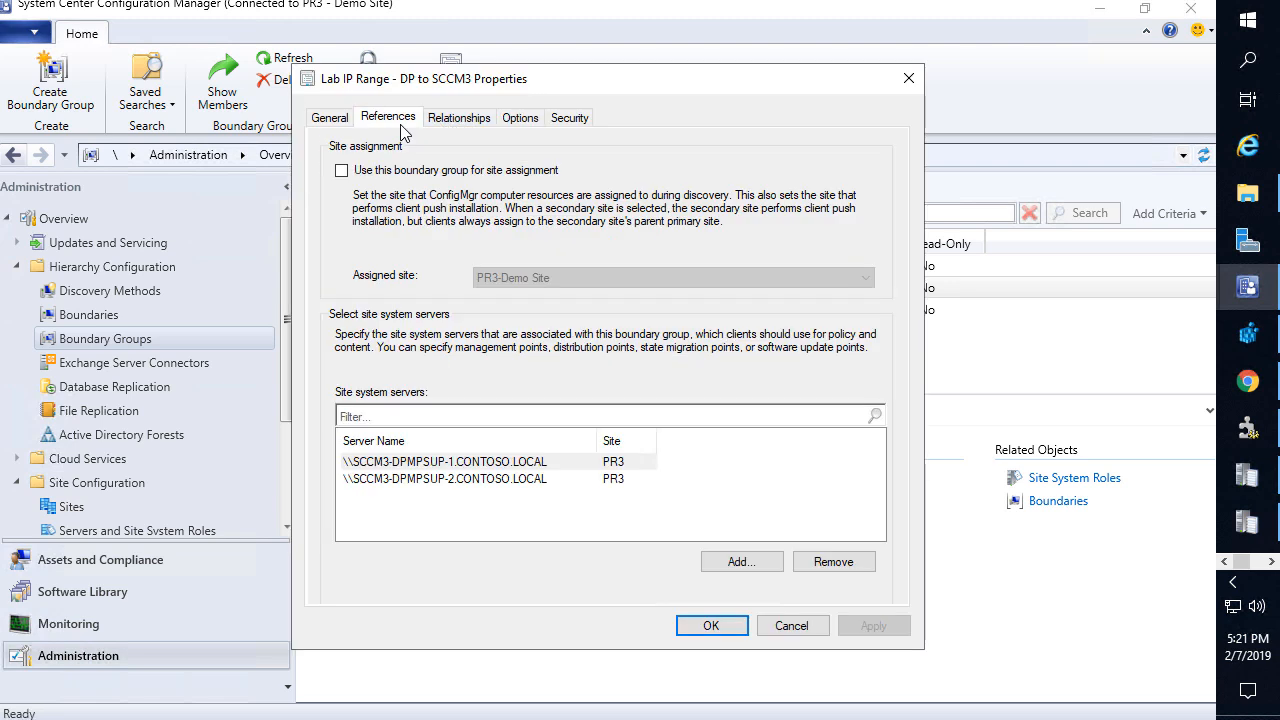
left_click(445, 462)
left_click(445, 480, "shift")
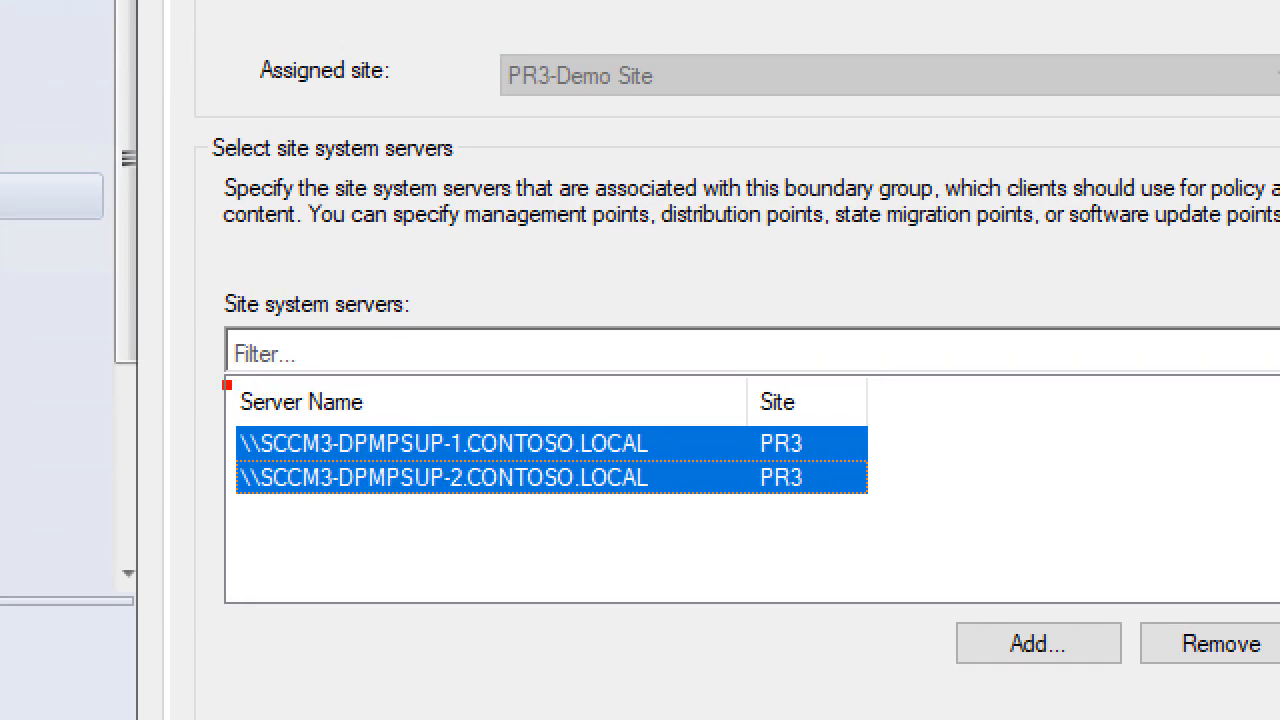
left_click_drag(227, 385, 901, 496)
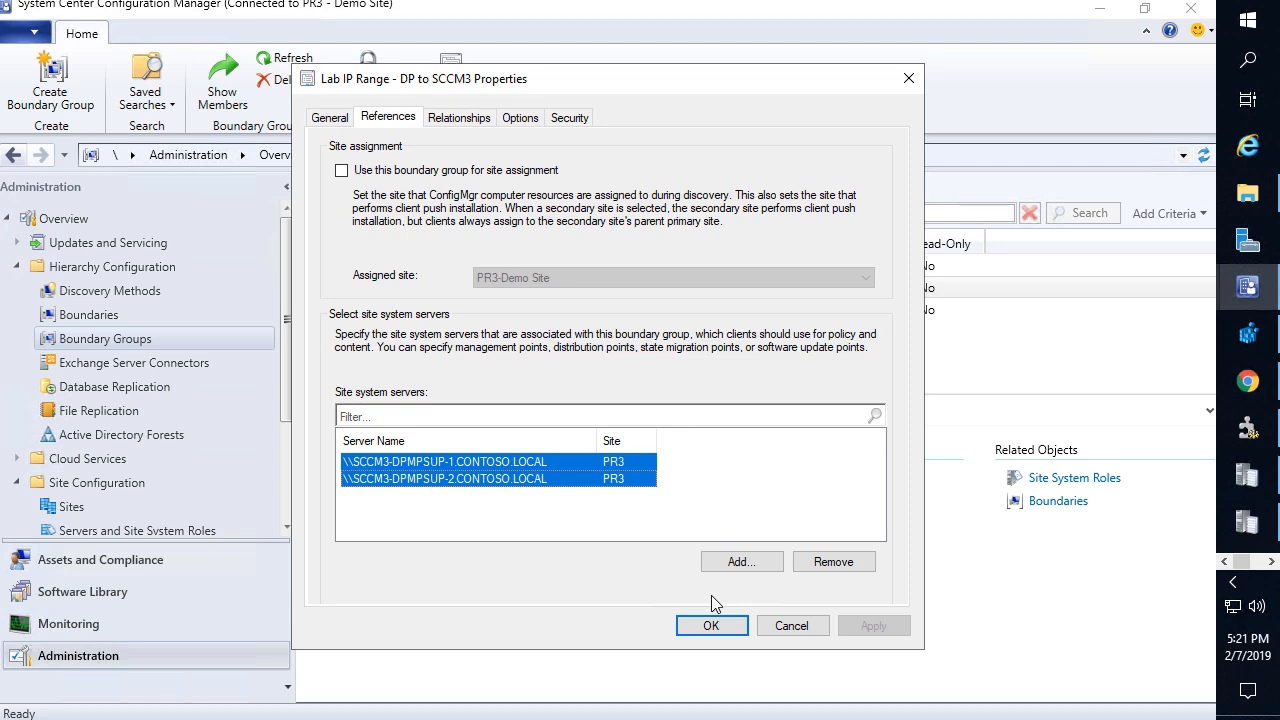
left_click(710, 626)
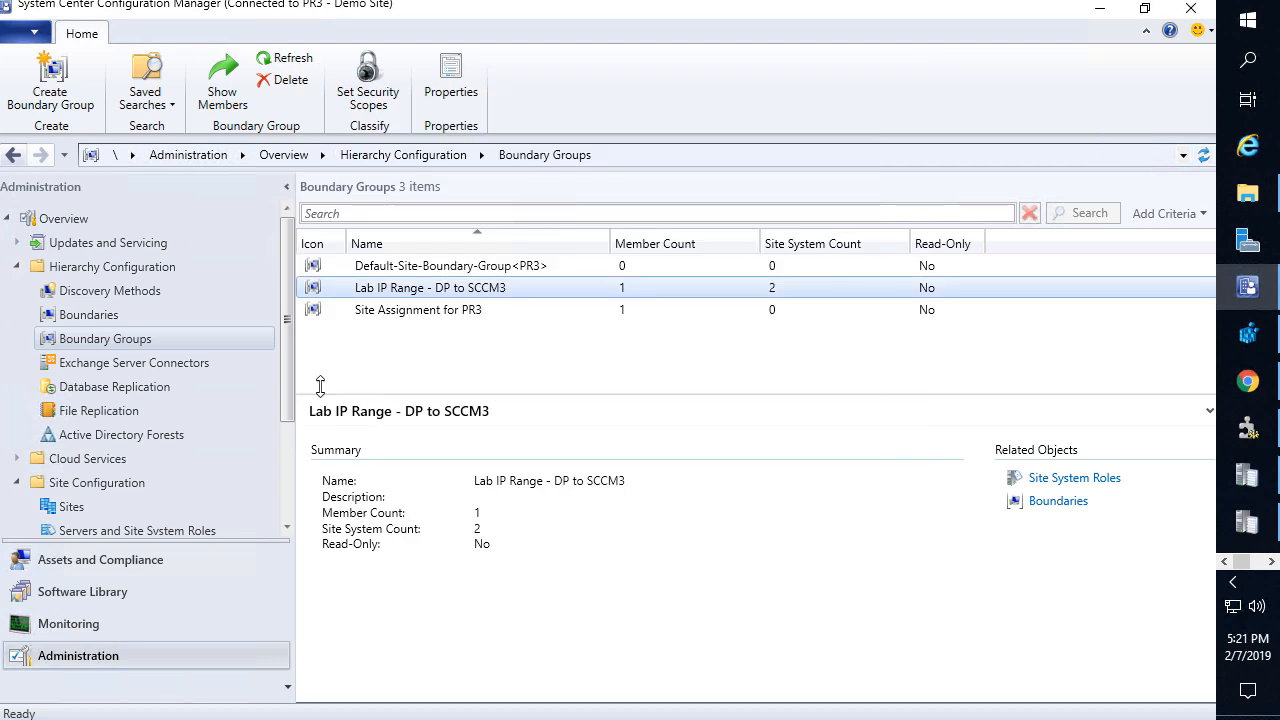
Show the Assets and Compliance overview, and return to wsyncmgr.log to check the latest synchronization entries
left_click(130, 568)
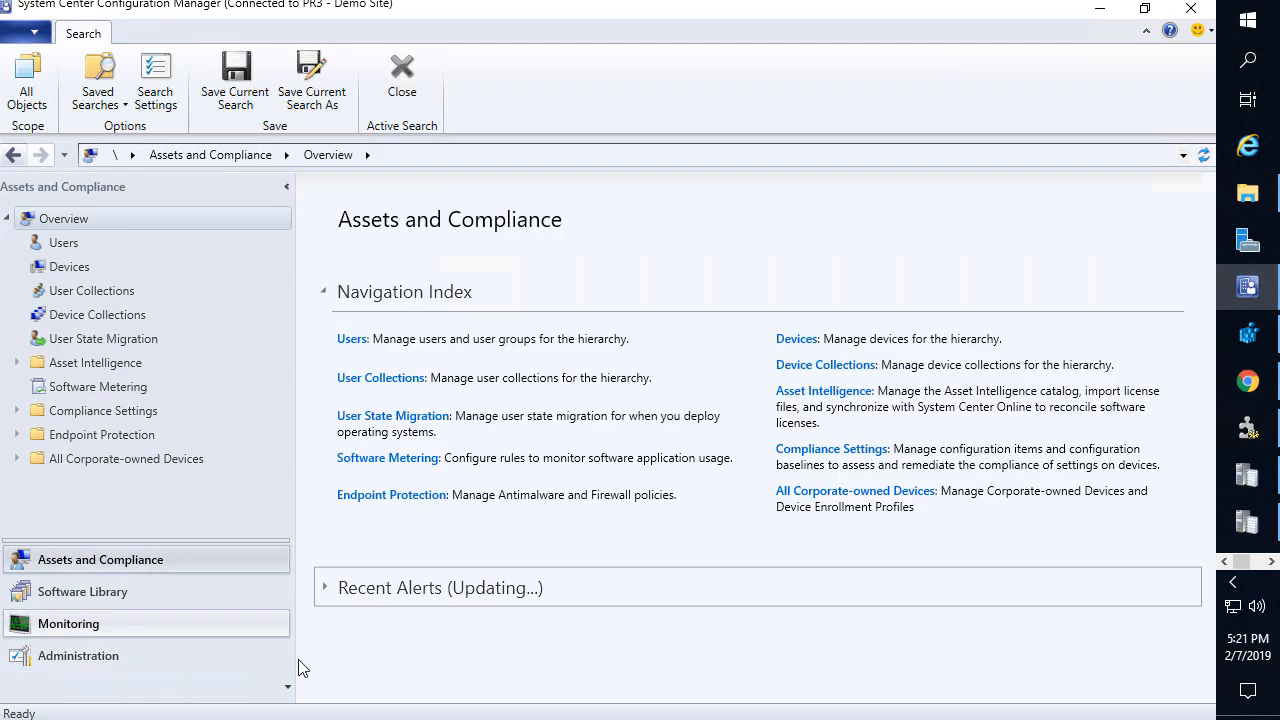
left_click(1247, 522)
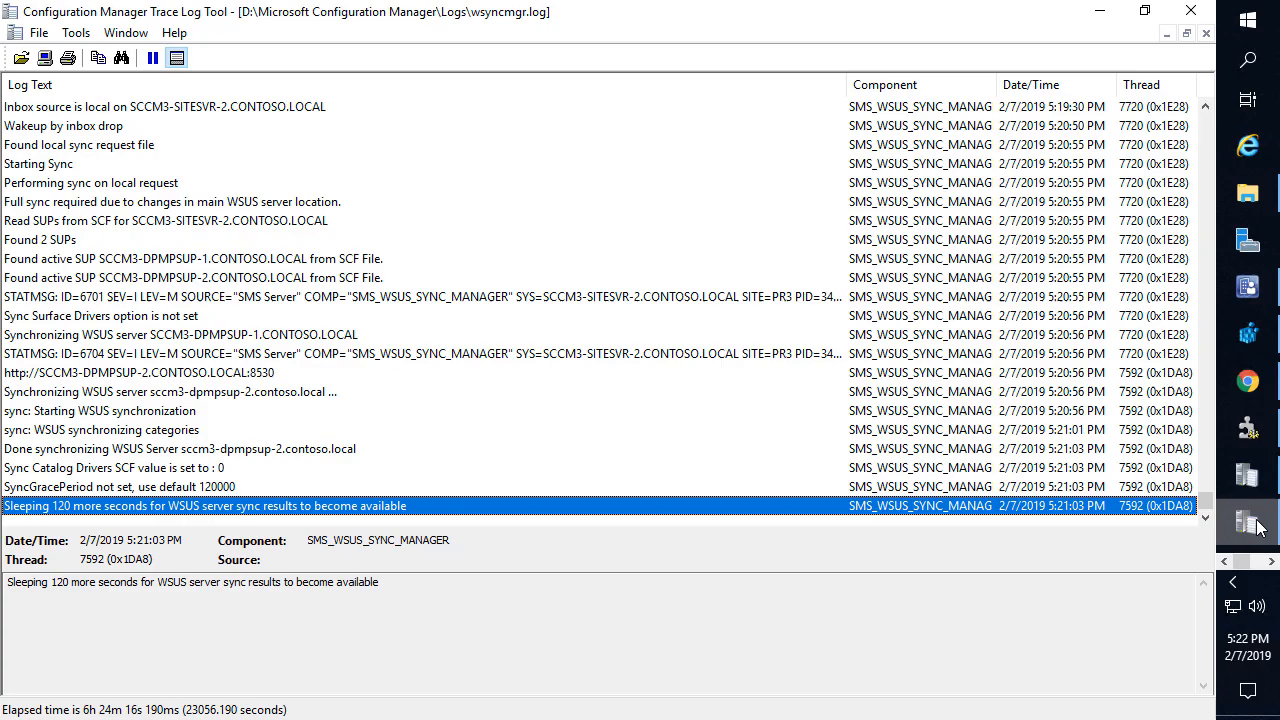